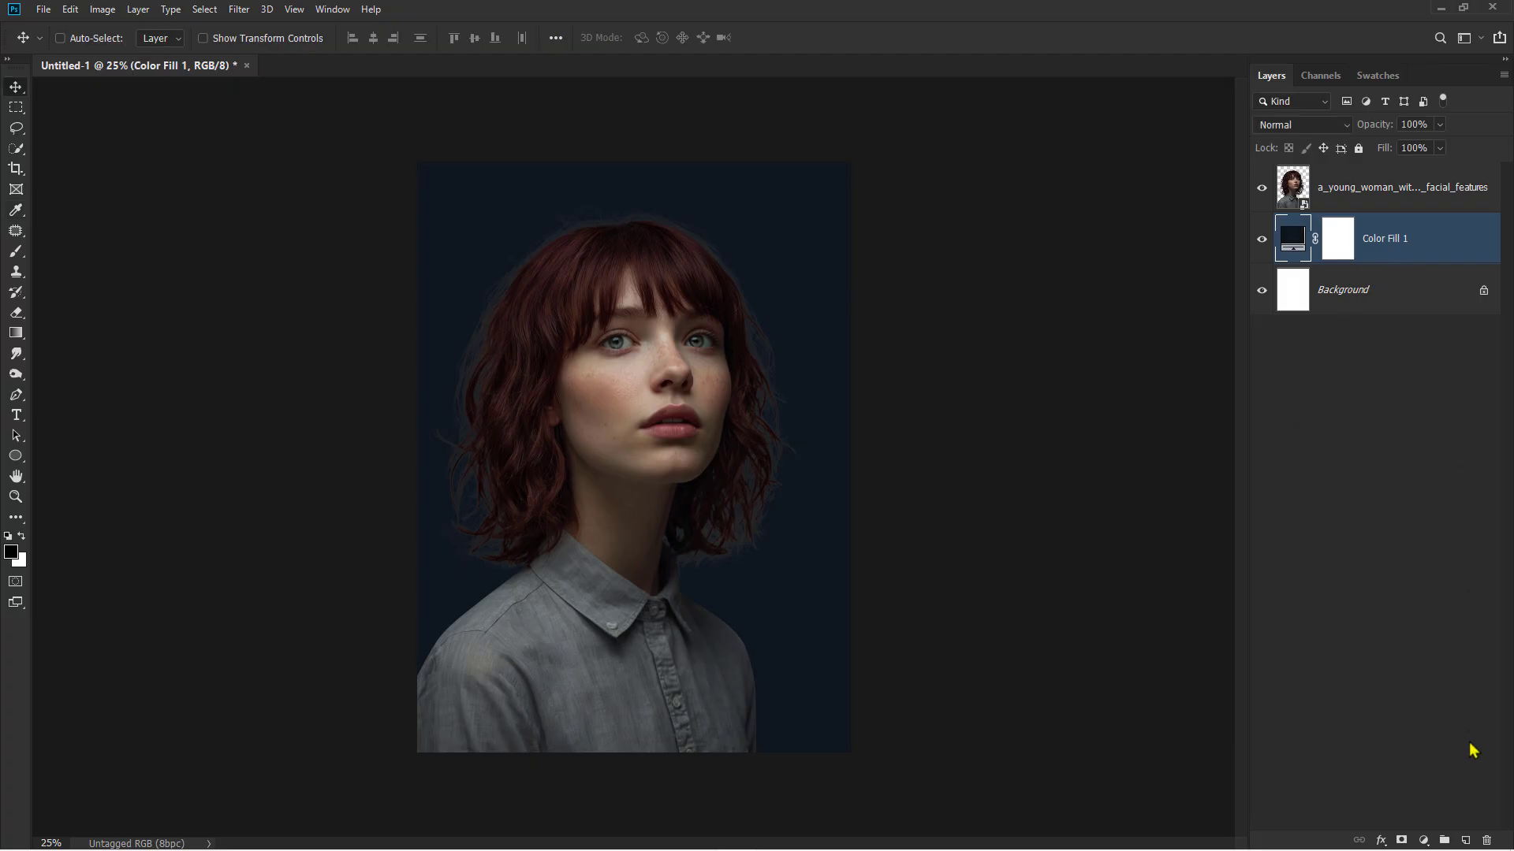
Add a new empty layer above the dark blue color fill and name it "light".
{"action": "left_click", "coordinate": [1466, 841]}
{"action": "double_click", "coordinate": [1334, 239]}
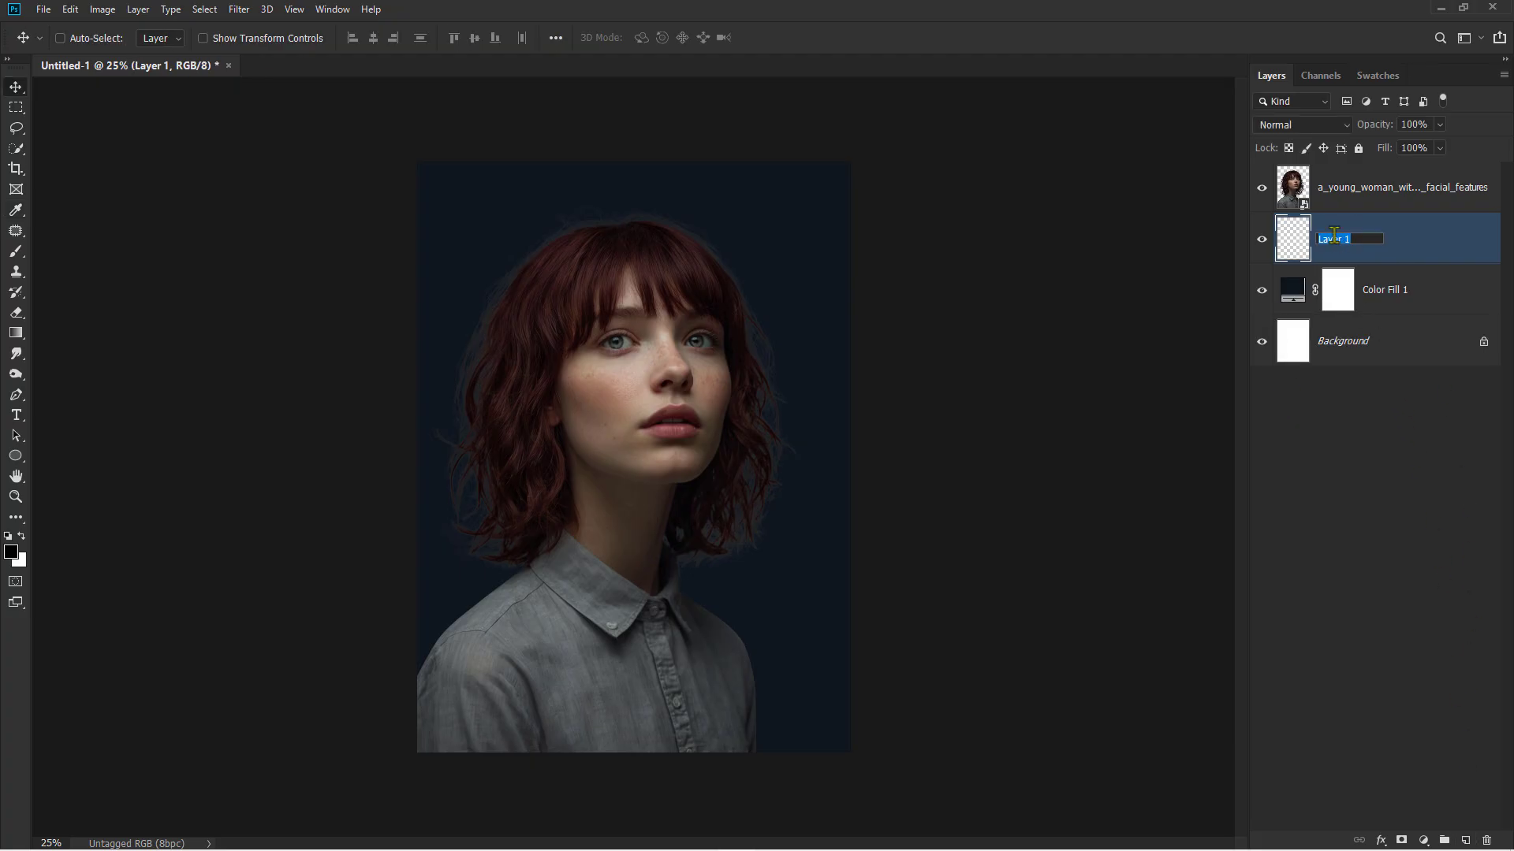
{"action": "type", "text": "light"}
{"action": "key", "text": "Return"}
Choose the Brush tool with a soft round tip at 0% hardness and set the foreground color to #39506d.
{"action": "left_click", "coordinate": [16, 252]}
{"action": "left_click", "coordinate": [57, 258]}
{"action": "right_click", "coordinate": [480, 282]}
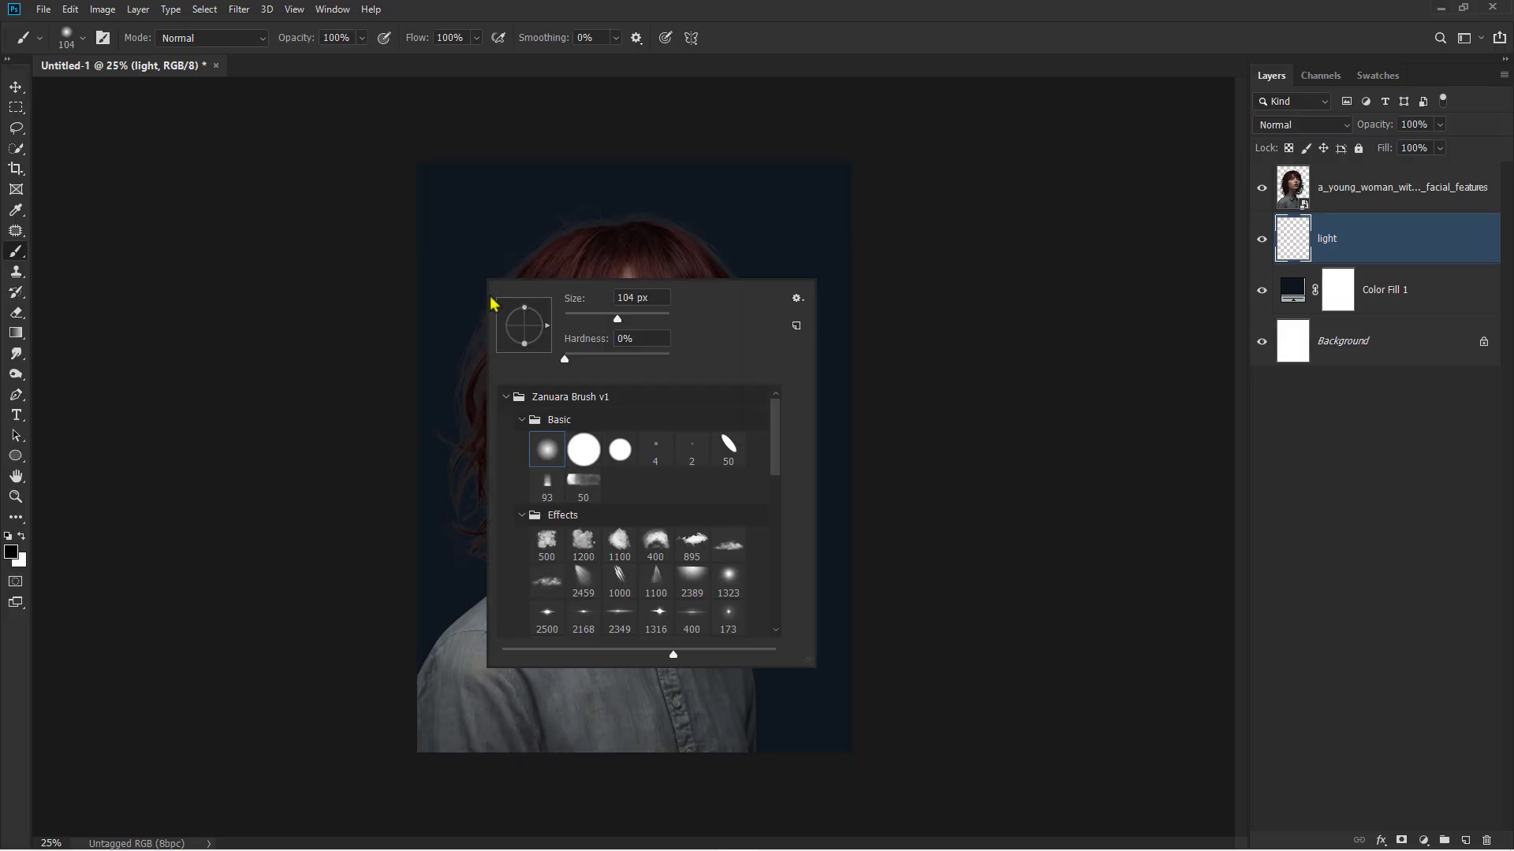
{"action": "left_click", "coordinate": [11, 552]}
{"action": "left_click_drag", "start_coordinate": [985, 520], "coordinate": [1000, 522]}
{"action": "left_click", "coordinate": [1125, 489]}
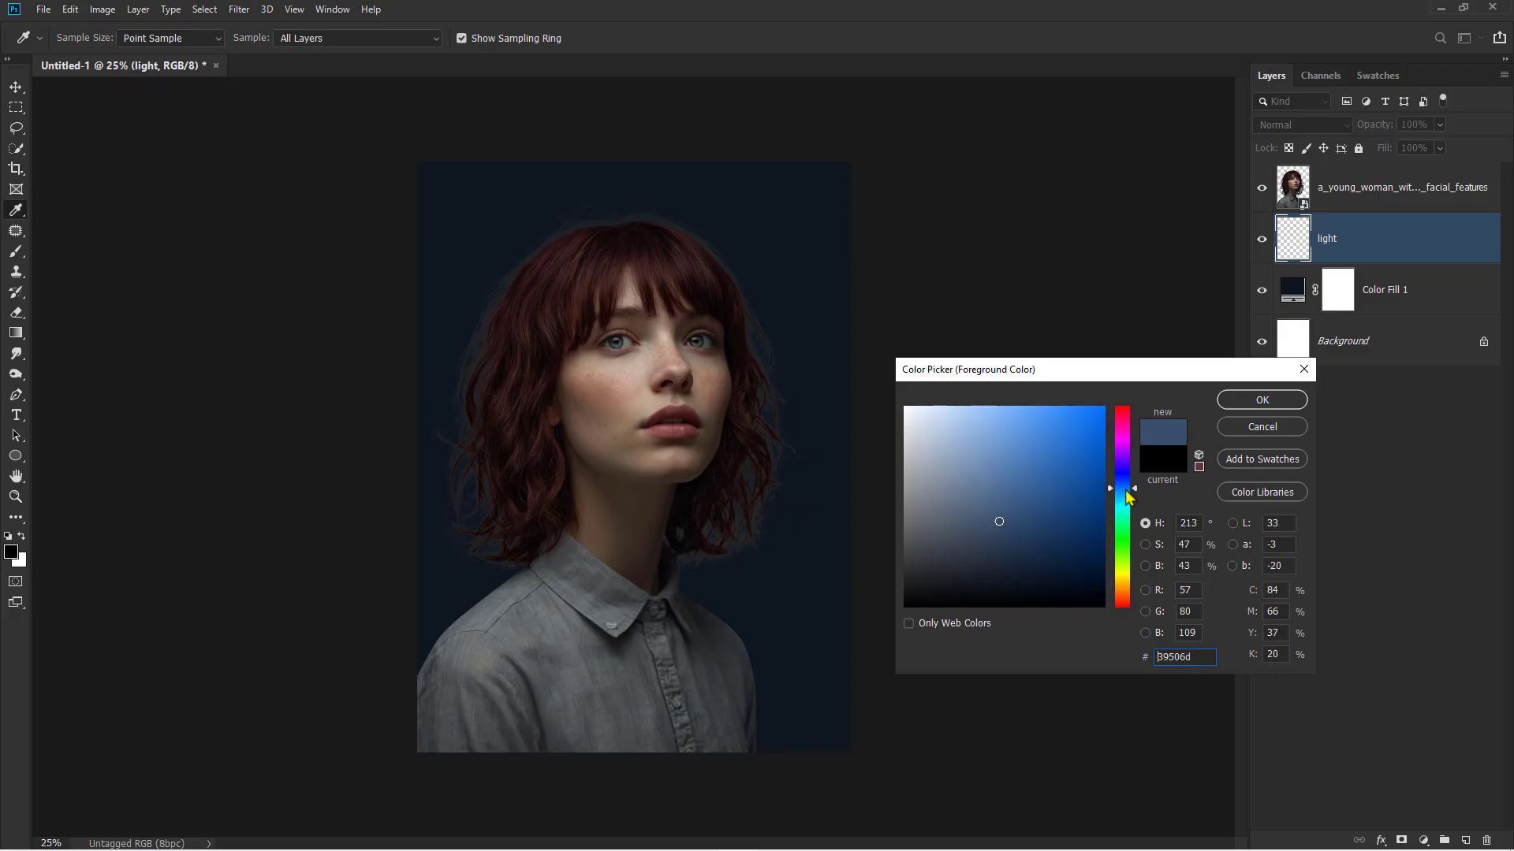
{"action": "left_click", "coordinate": [1248, 404]}
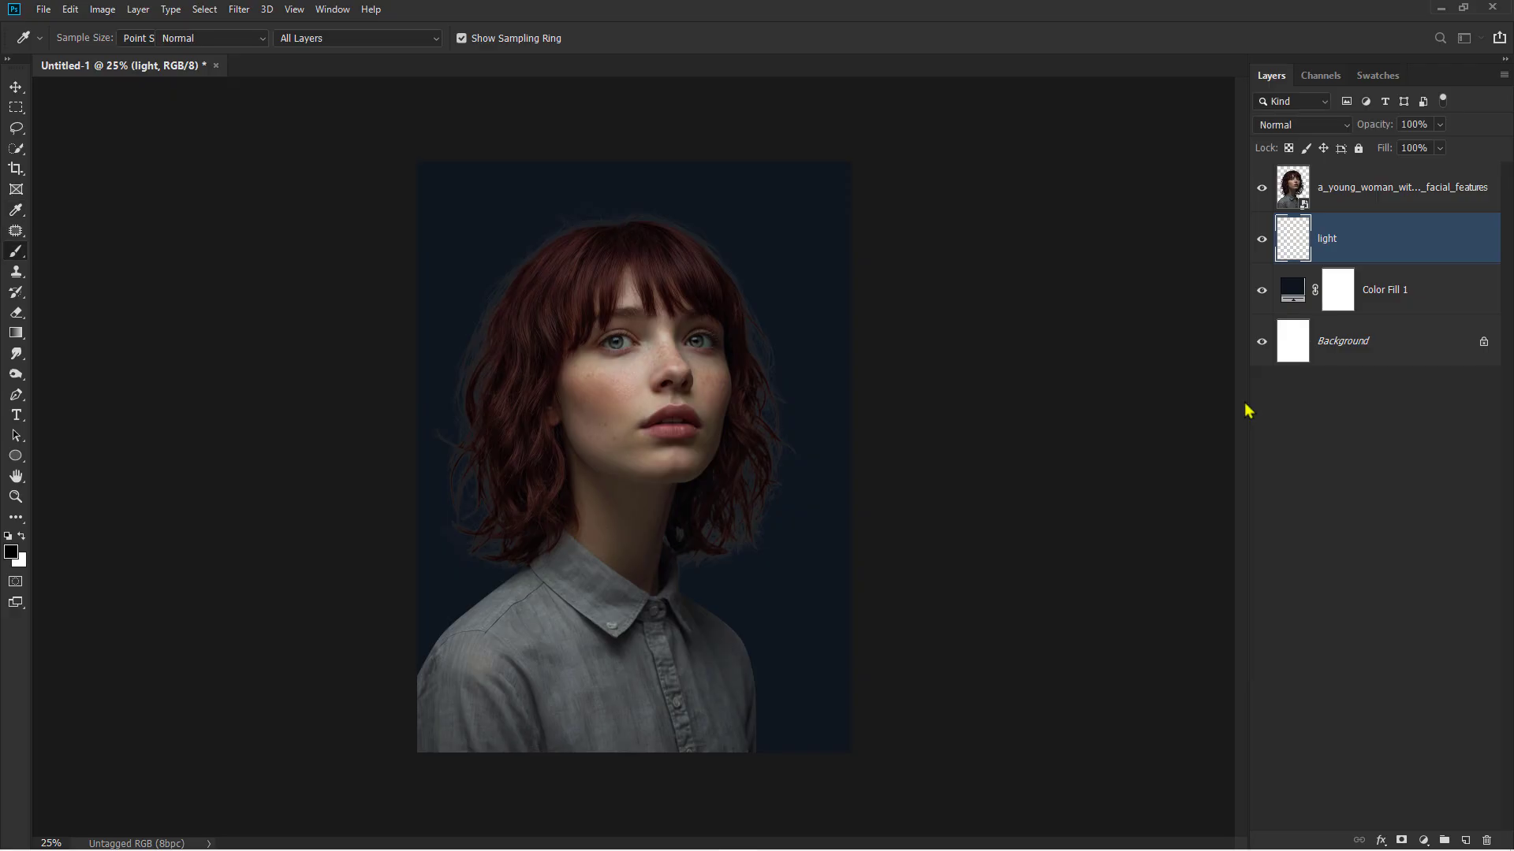
Enlarge the soft brush and paint a single blue glow behind the woman's neck on the light layer.
{"action": "key", "text": "b"}
{"action": "mouse_move", "coordinate": [612, 452]}
{"action": "left_mouse_down"}
{"action": "mouse_move", "coordinate": [666, 467]}
{"action": "mouse_move", "coordinate": [770, 449]}
{"action": "mouse_move", "coordinate": [750, 442]}
{"action": "left_mouse_up"}
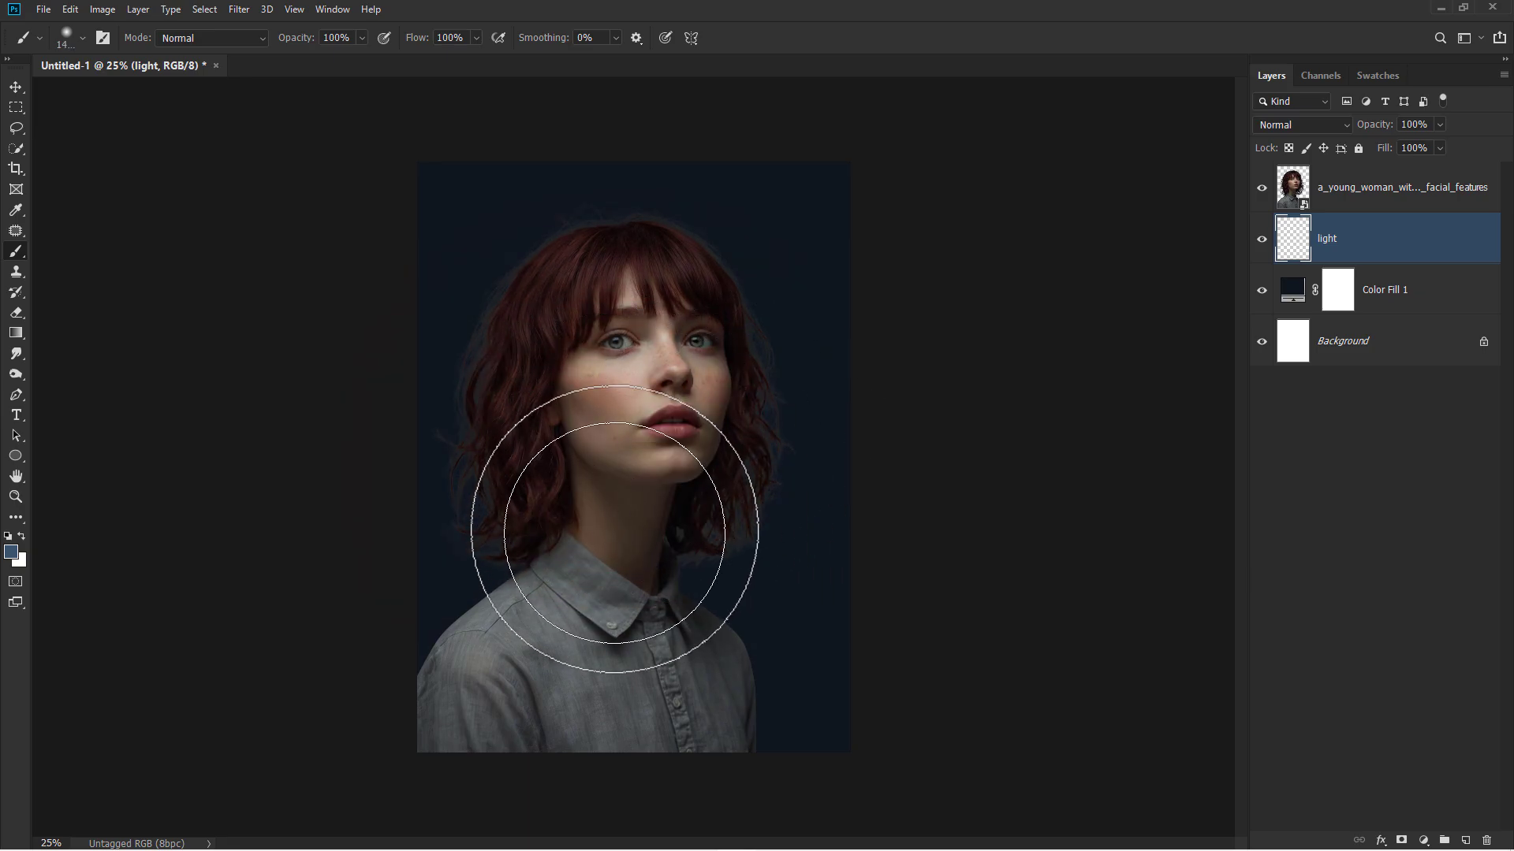
{"action": "left_click", "coordinate": [629, 514]}
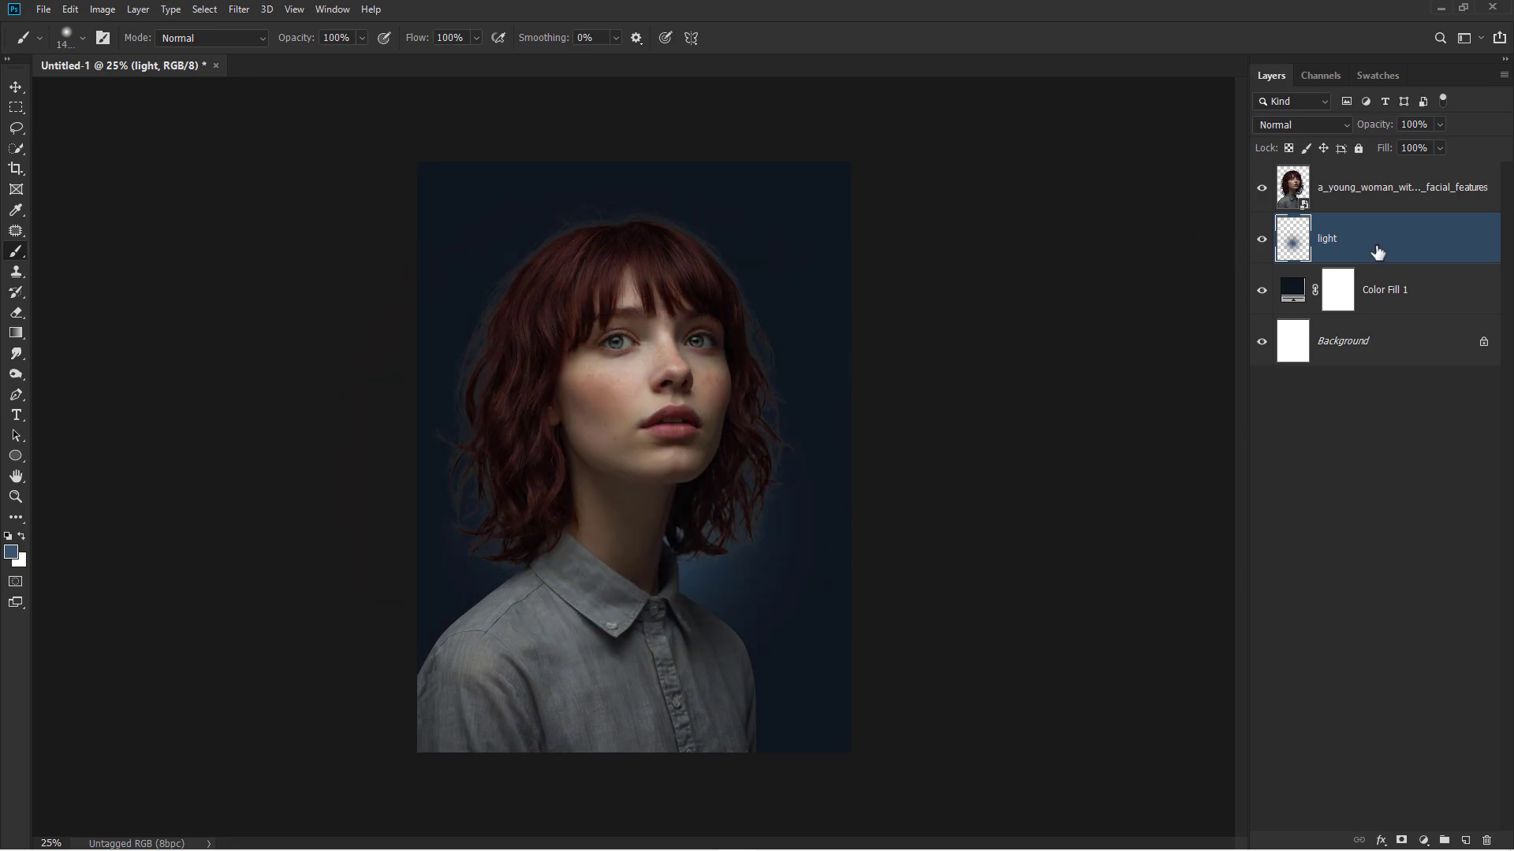
Scale up the painted glow so it spreads across the backdrop, and compare the image with and without the light layer.
{"action": "key", "text": "ctrl+t"}
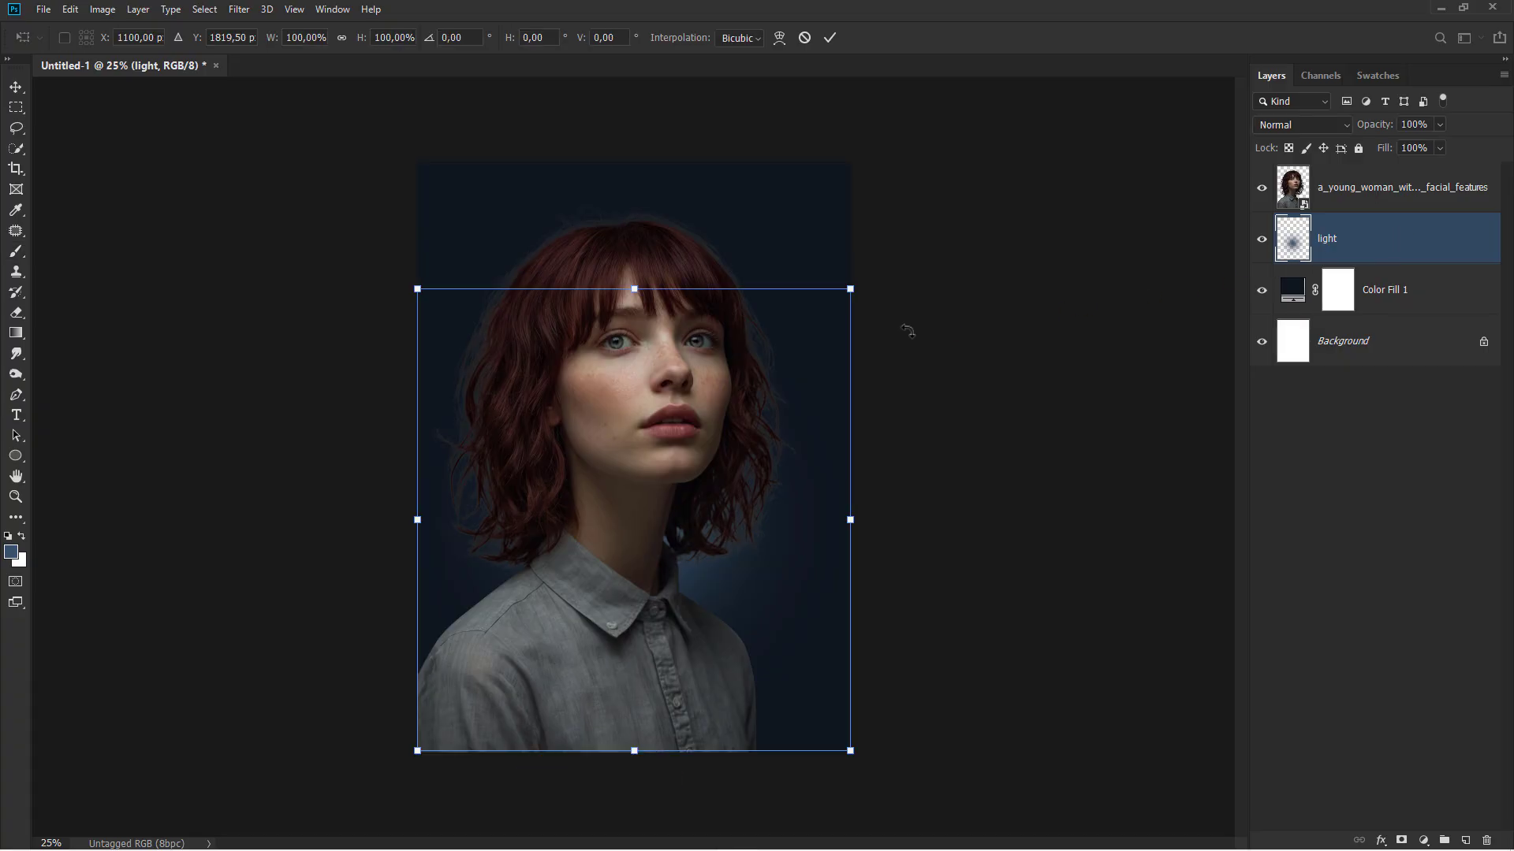
{"action": "left_click_drag", "start_coordinate": [860, 286], "coordinate": [1054, 169]}
{"action": "mouse_move", "coordinate": [655, 400]}
{"action": "left_mouse_down"}
{"action": "mouse_move", "coordinate": [664, 359]}
{"action": "mouse_move", "coordinate": [659, 418]}
{"action": "left_mouse_up"}
{"action": "key", "text": "Return"}
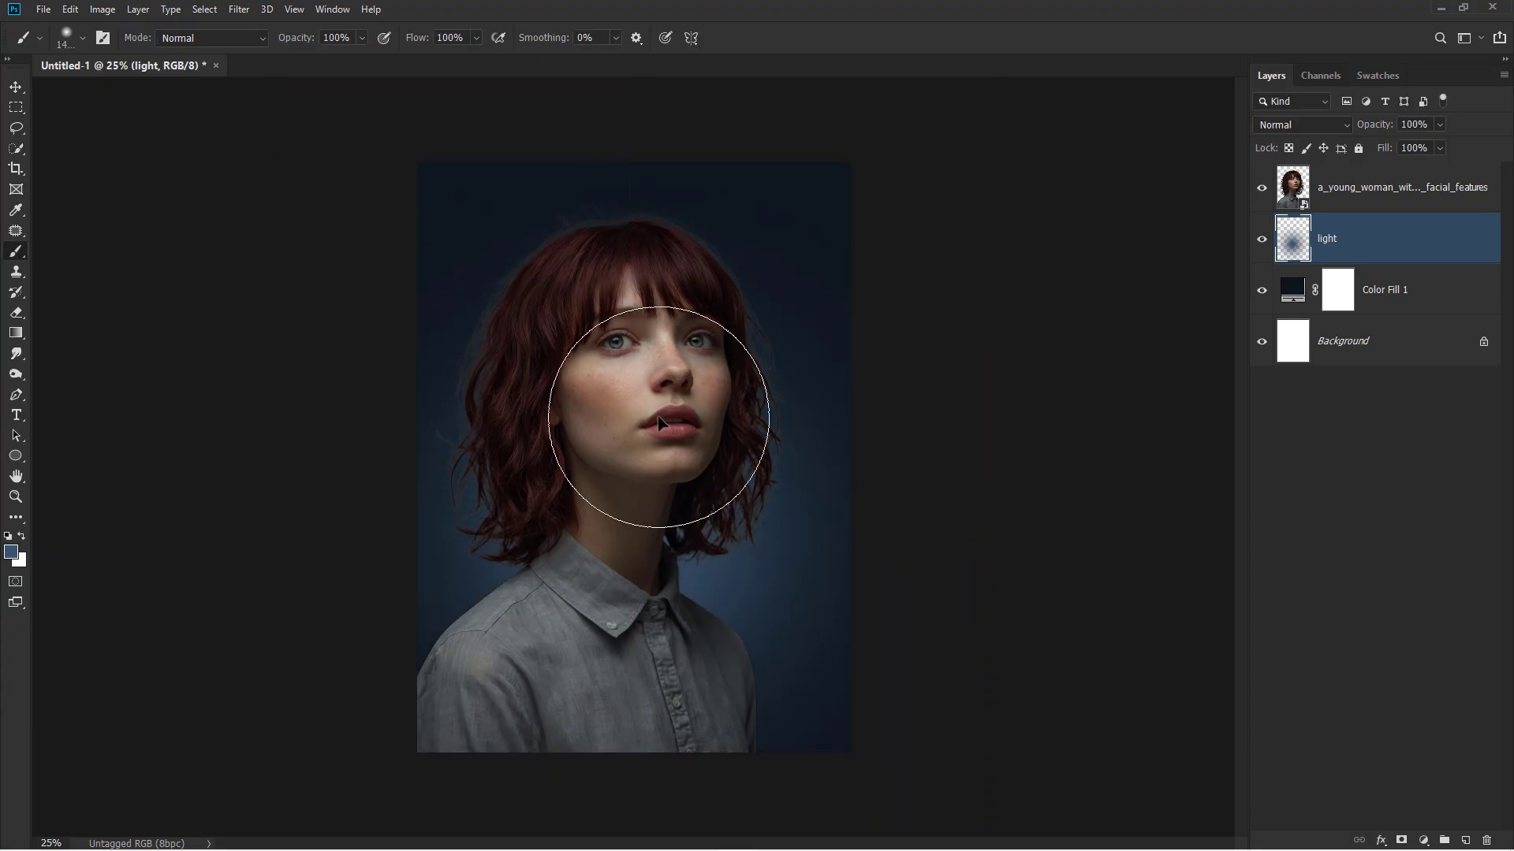
{"action": "key", "text": "v"}
{"action": "left_click", "coordinate": [1262, 239]}
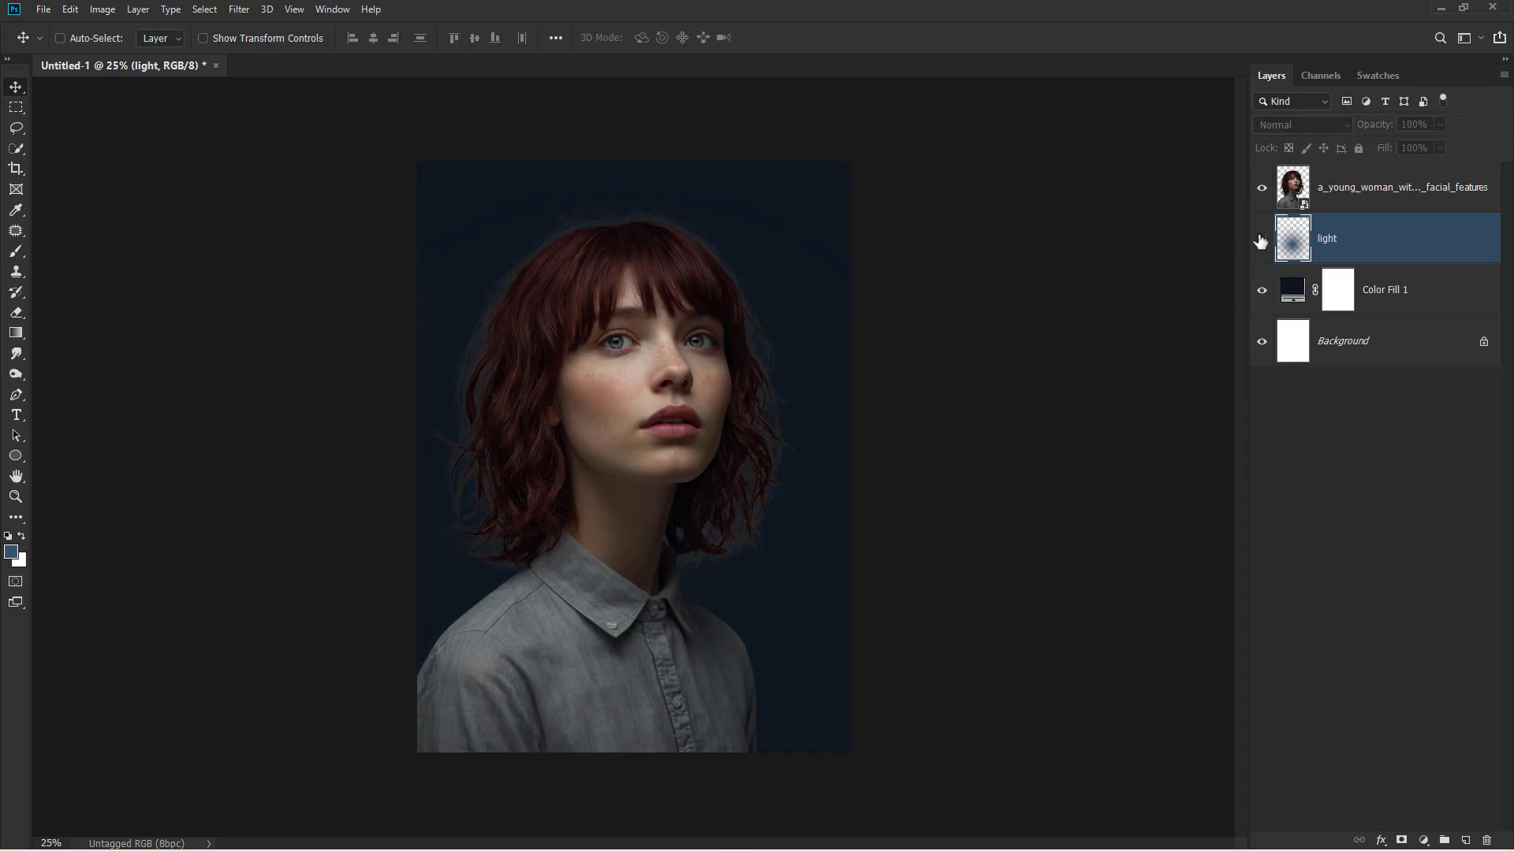
{"action": "left_click", "coordinate": [1262, 239]}
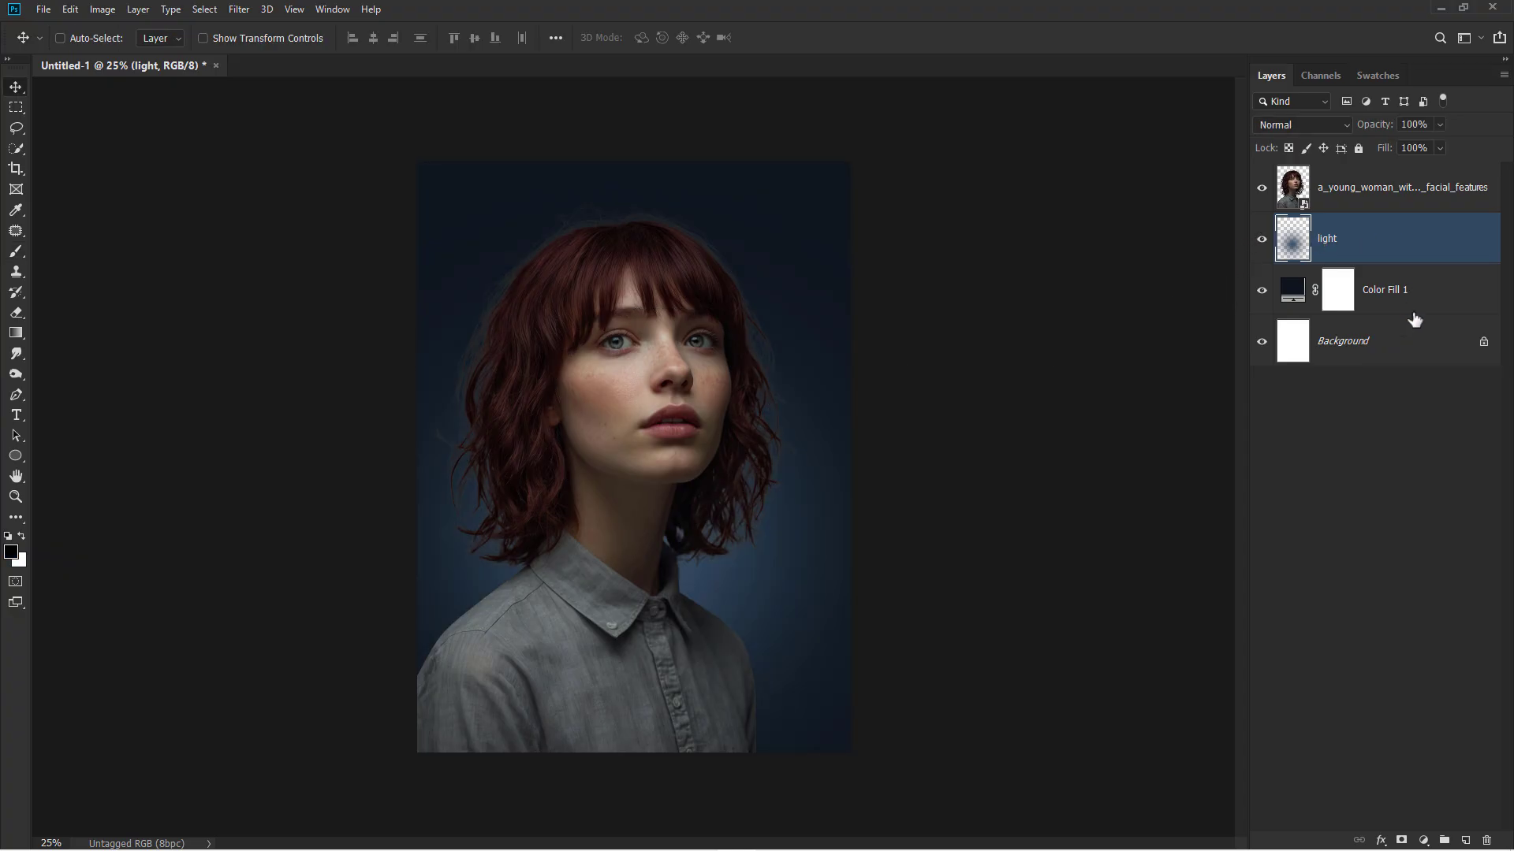
Add a gradient fill layer above the light layer with Radial style, reversed, at 369% scale.
{"action": "left_click", "coordinate": [1423, 841]}
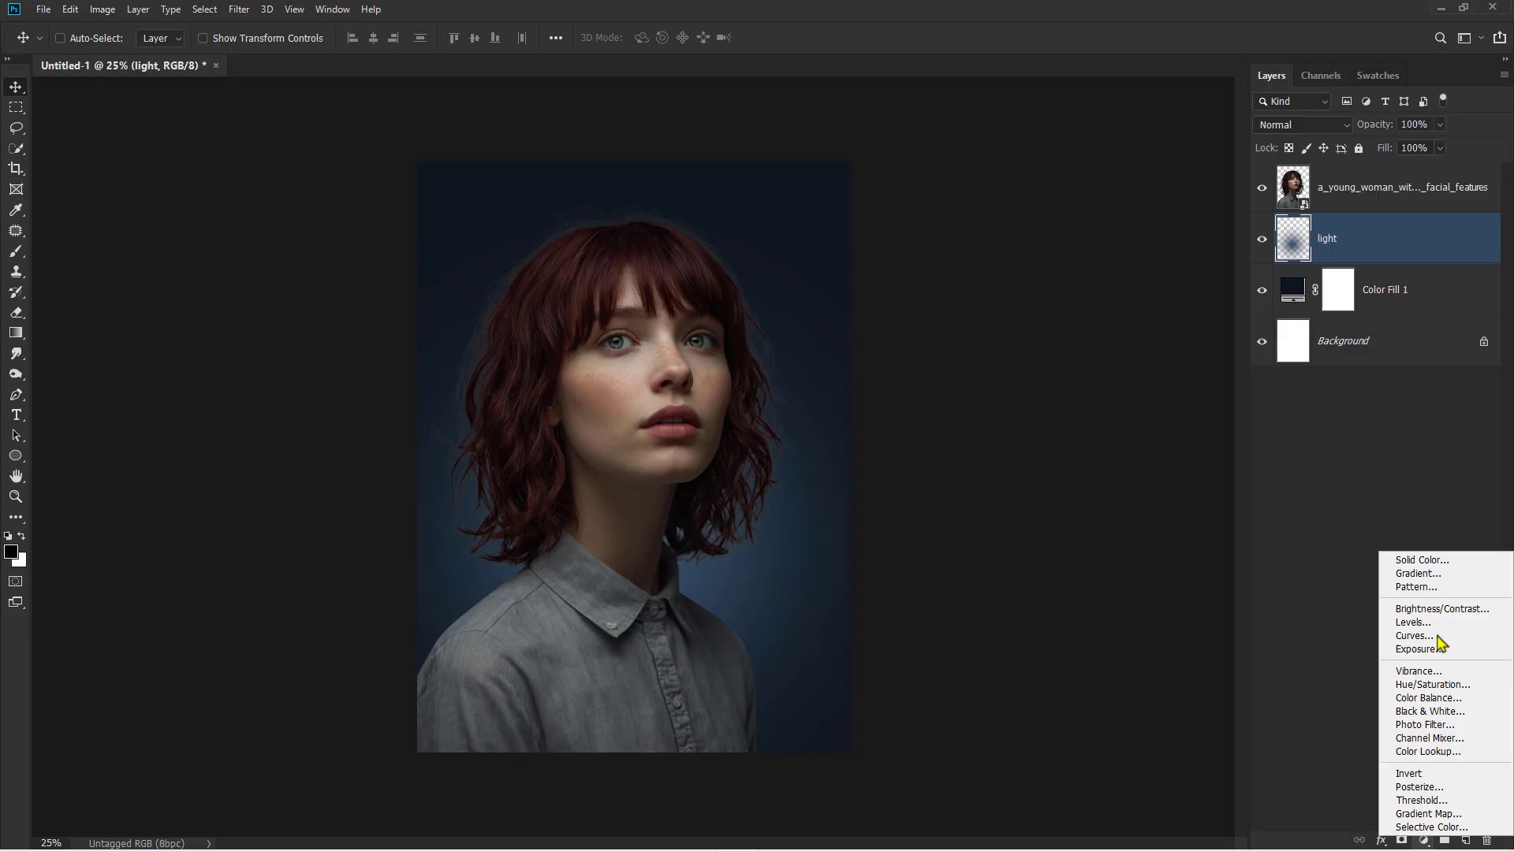
{"action": "left_click", "coordinate": [1441, 588]}
{"action": "left_click", "coordinate": [1074, 375]}
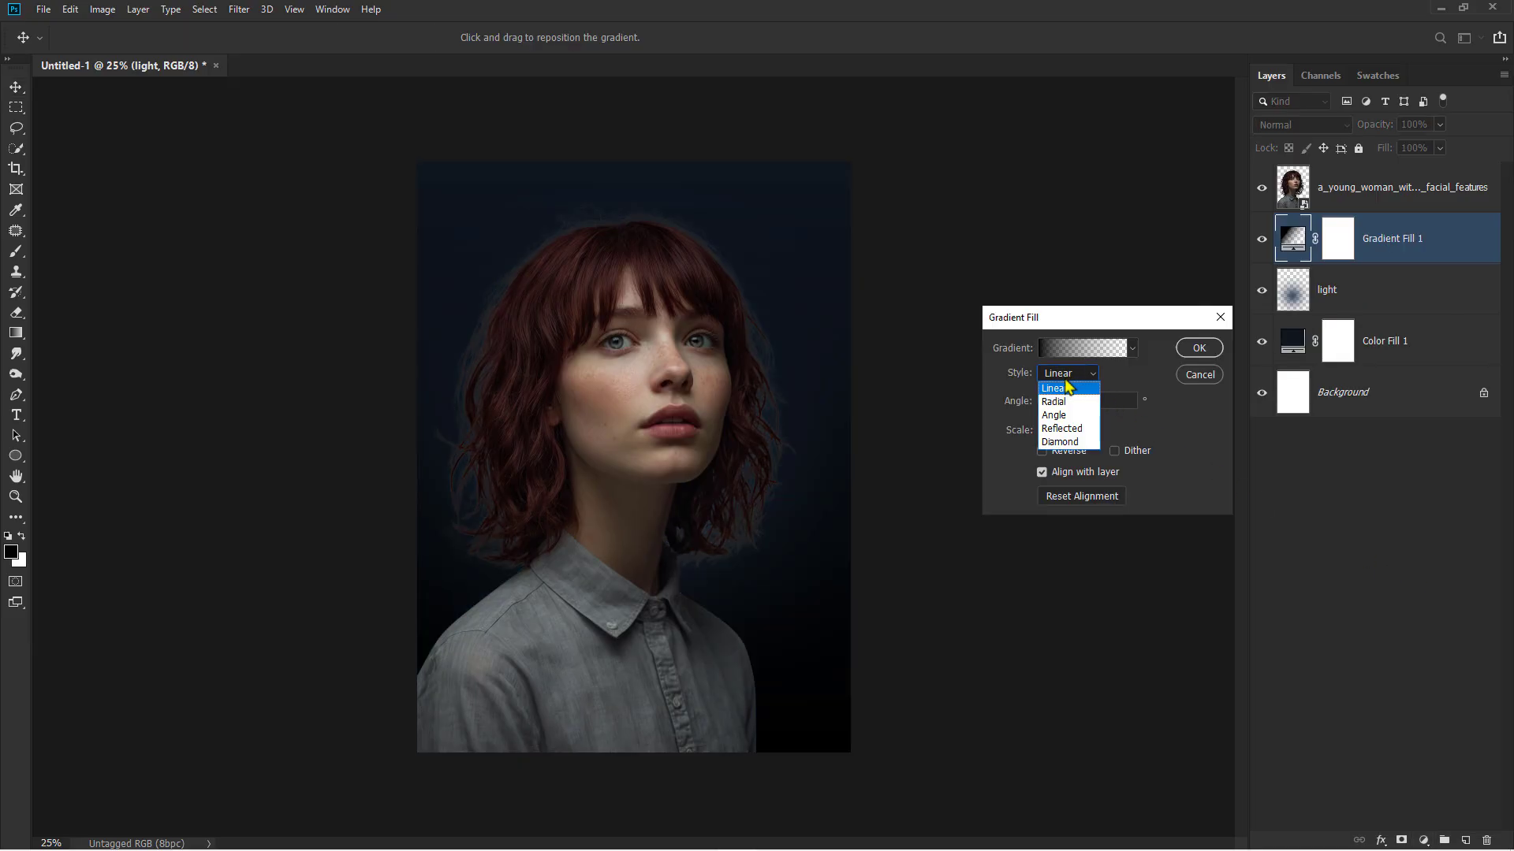
{"action": "left_click", "coordinate": [1065, 388]}
{"action": "left_click", "coordinate": [1041, 453]}
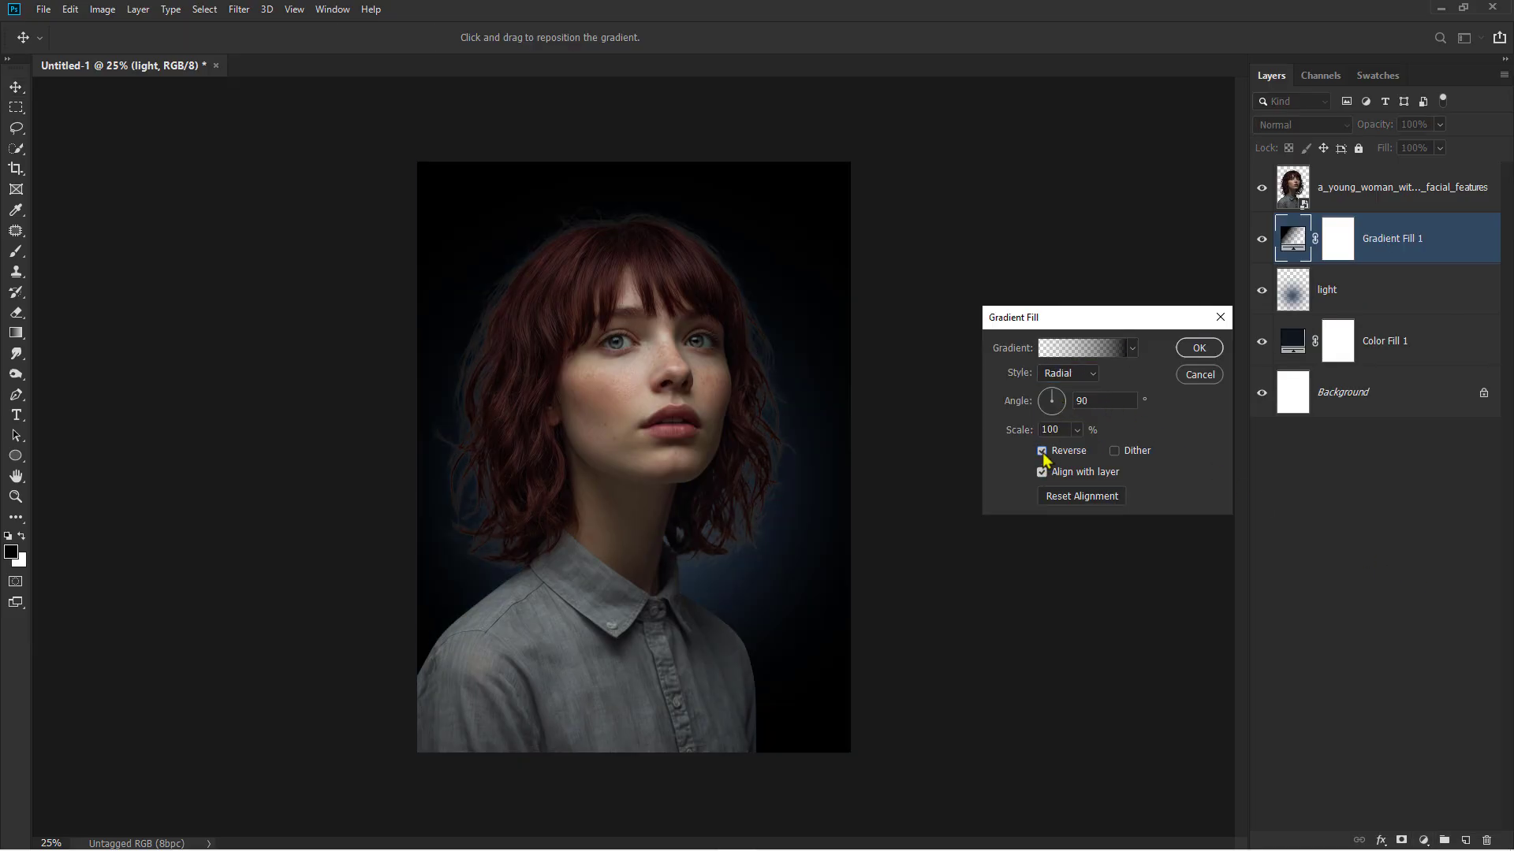
{"action": "double_click", "coordinate": [1045, 429]}
{"action": "type", "text": "36"}
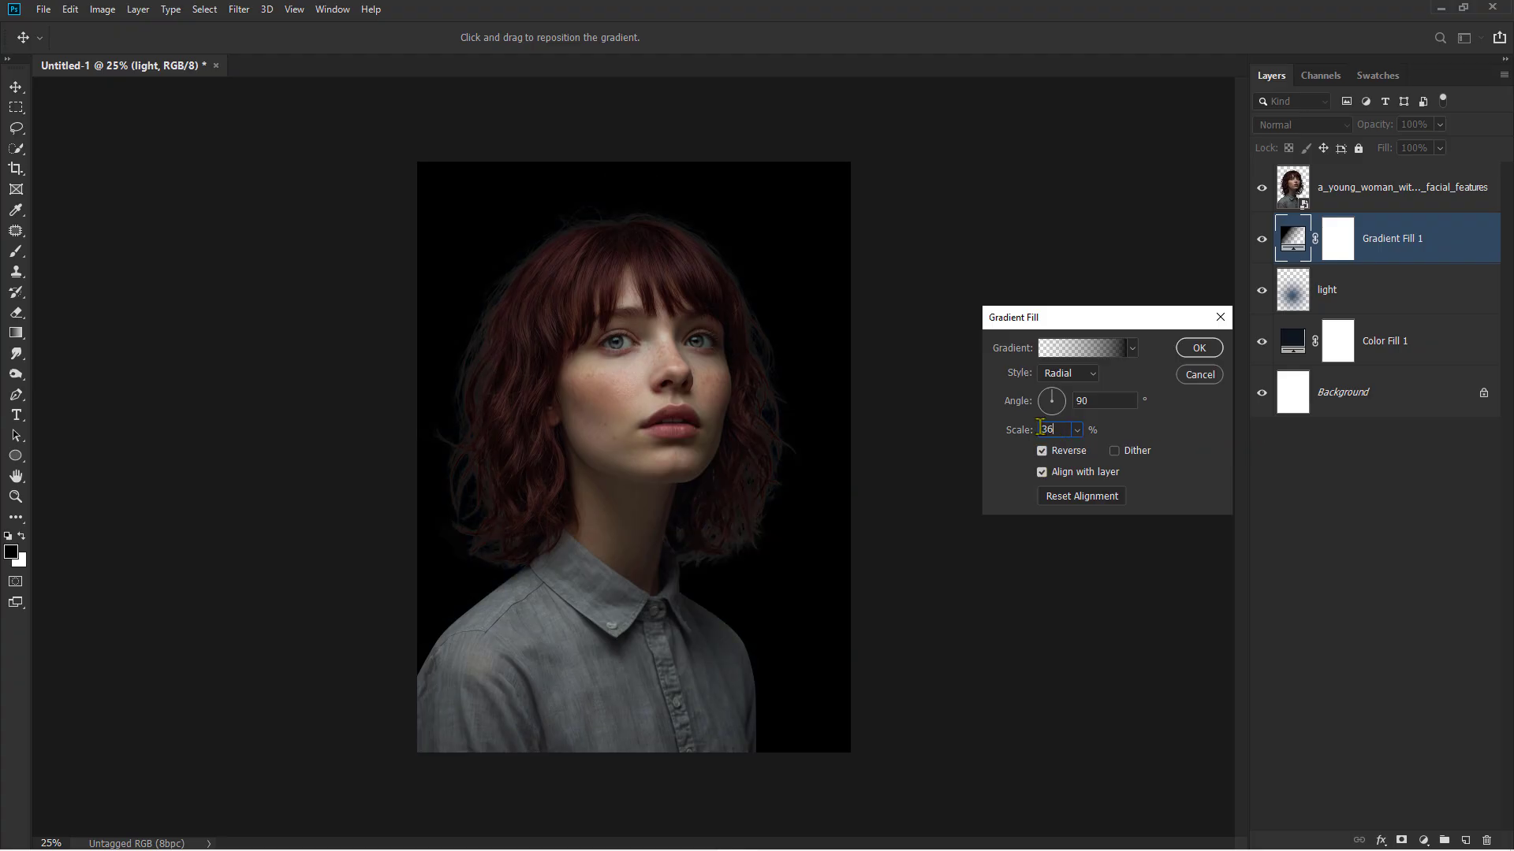
{"action": "type", "text": "9"}
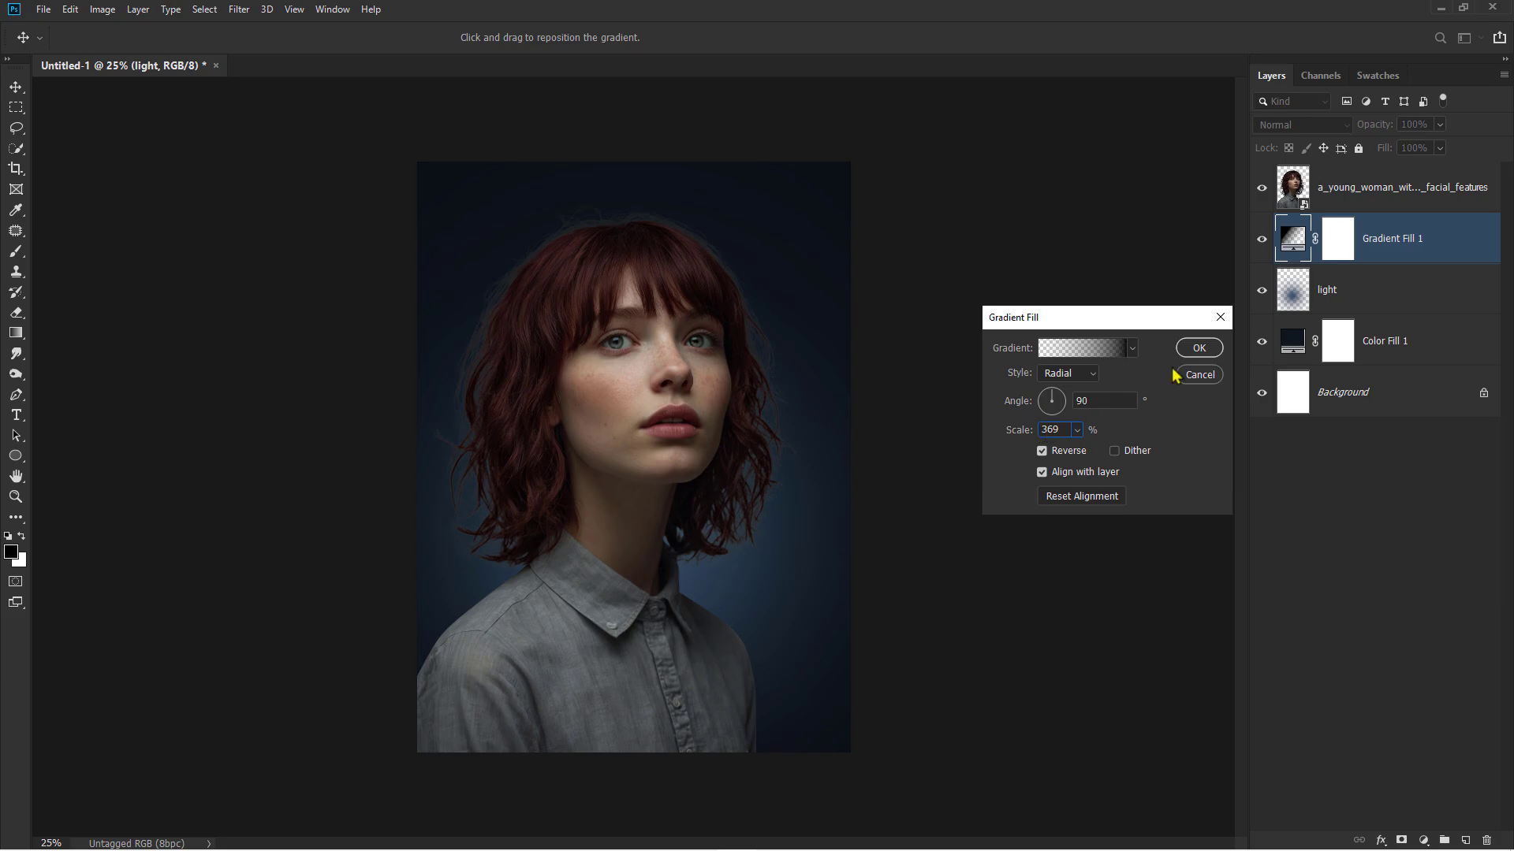
{"action": "left_click", "coordinate": [1200, 351]}
Reduce the gradient fill layer's opacity to 64% and compare the image with the layer hidden and shown.
{"action": "left_click", "coordinate": [1261, 248]}
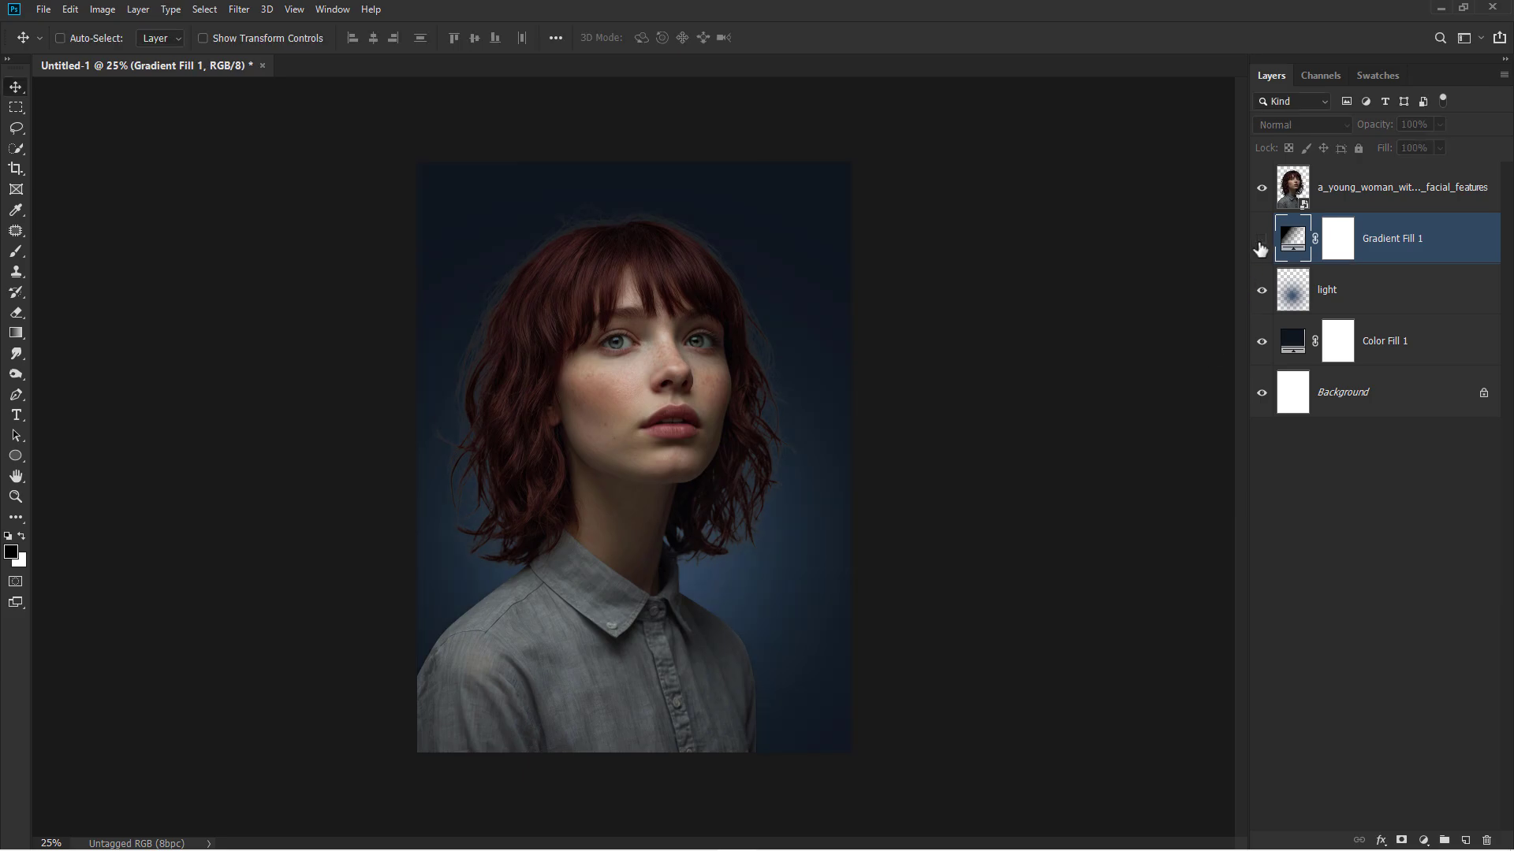
{"action": "left_click", "coordinate": [1260, 241]}
{"action": "left_click", "coordinate": [1440, 125]}
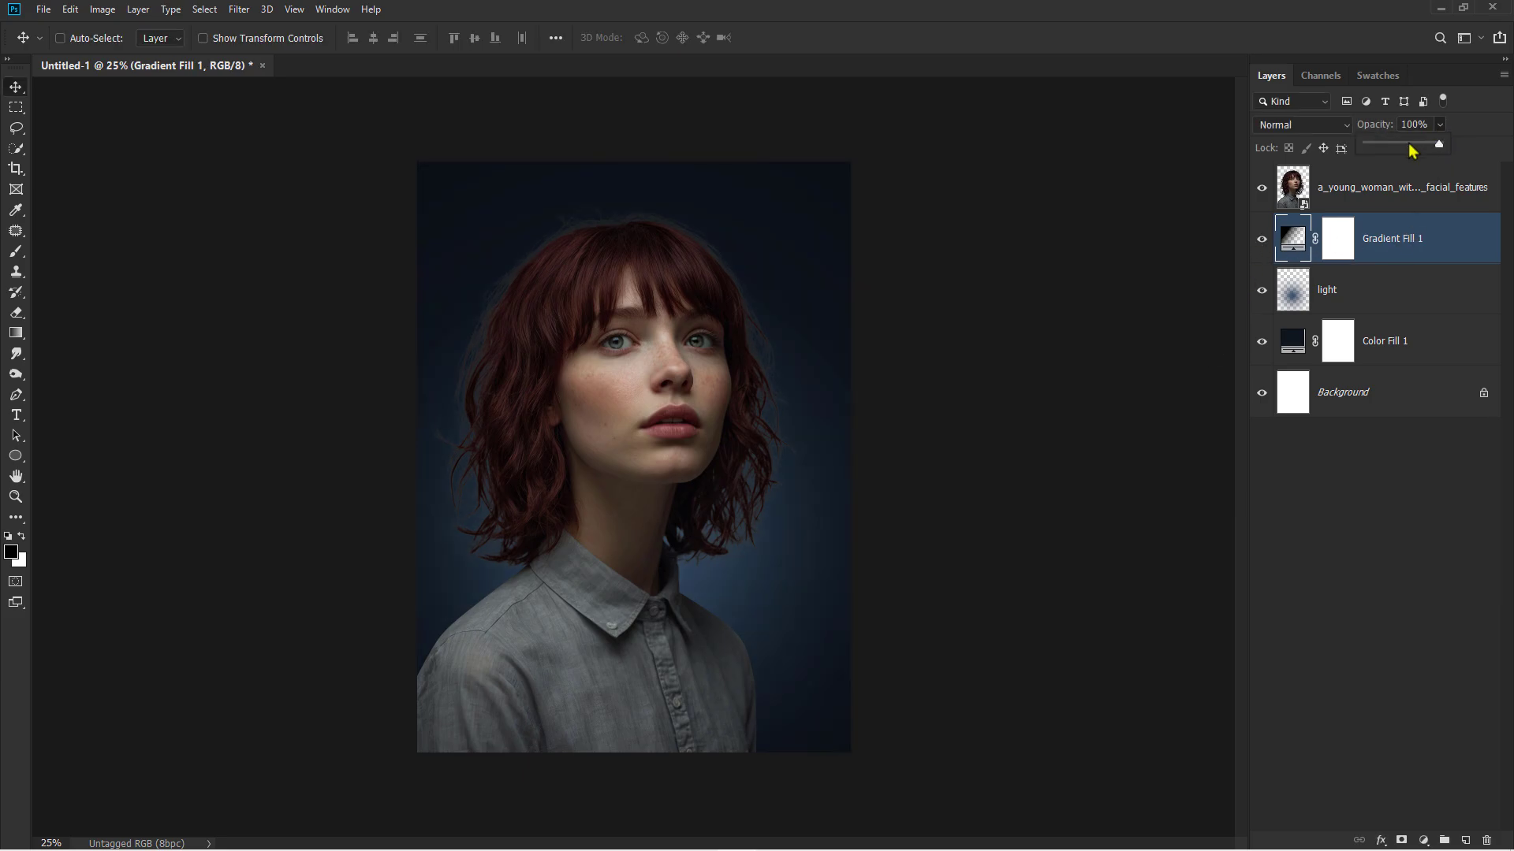
{"action": "left_click", "coordinate": [1409, 145]}
{"action": "left_click", "coordinate": [1261, 241]}
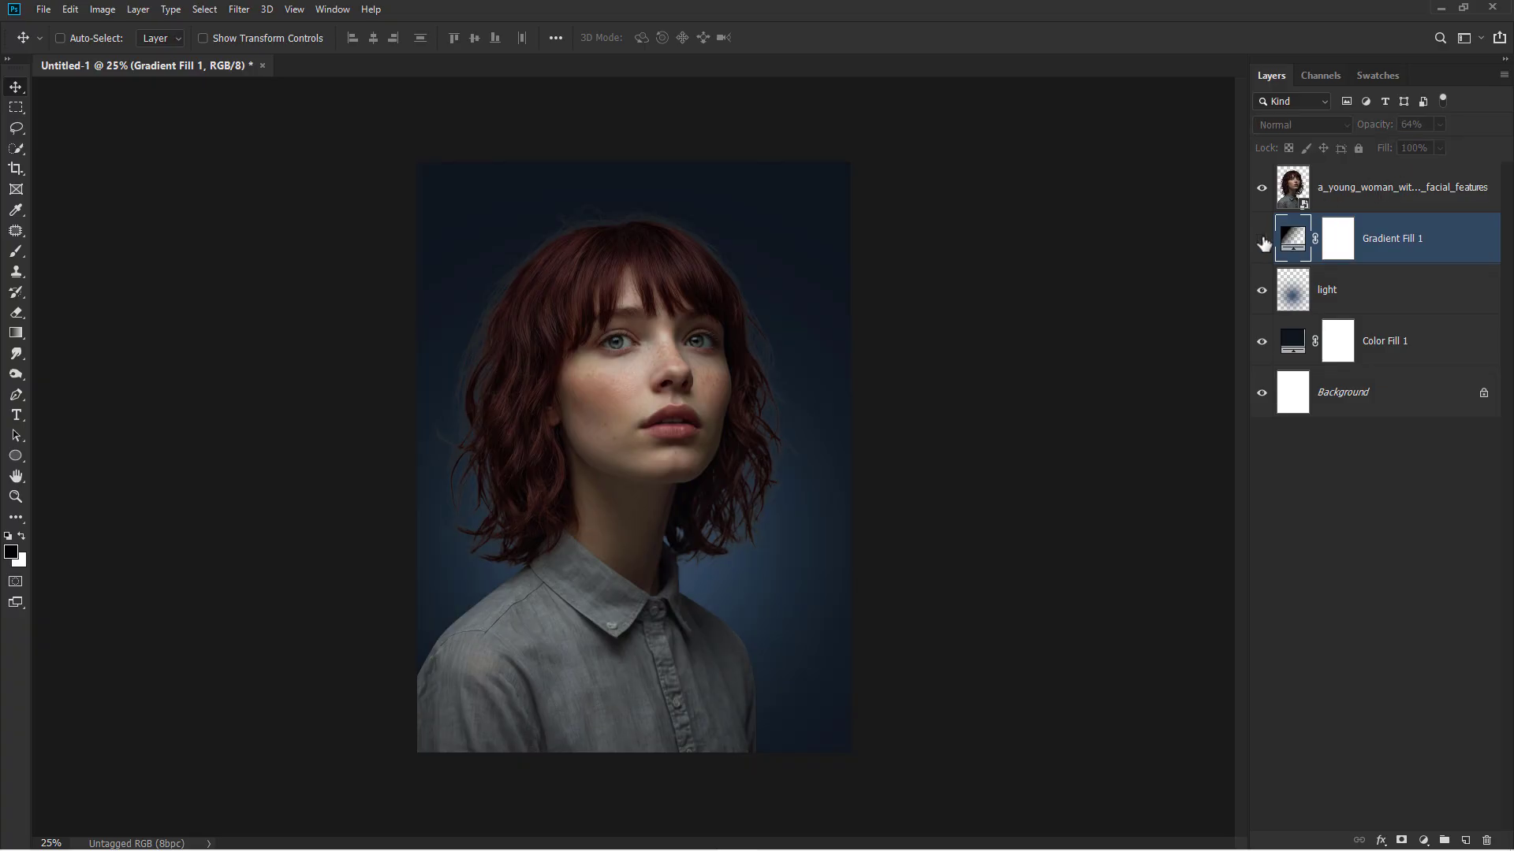
{"action": "left_click", "coordinate": [1262, 241]}
Add a solid mid-gray color fill layer directly beneath the woman's portrait layer.
{"action": "left_click", "coordinate": [1422, 840]}
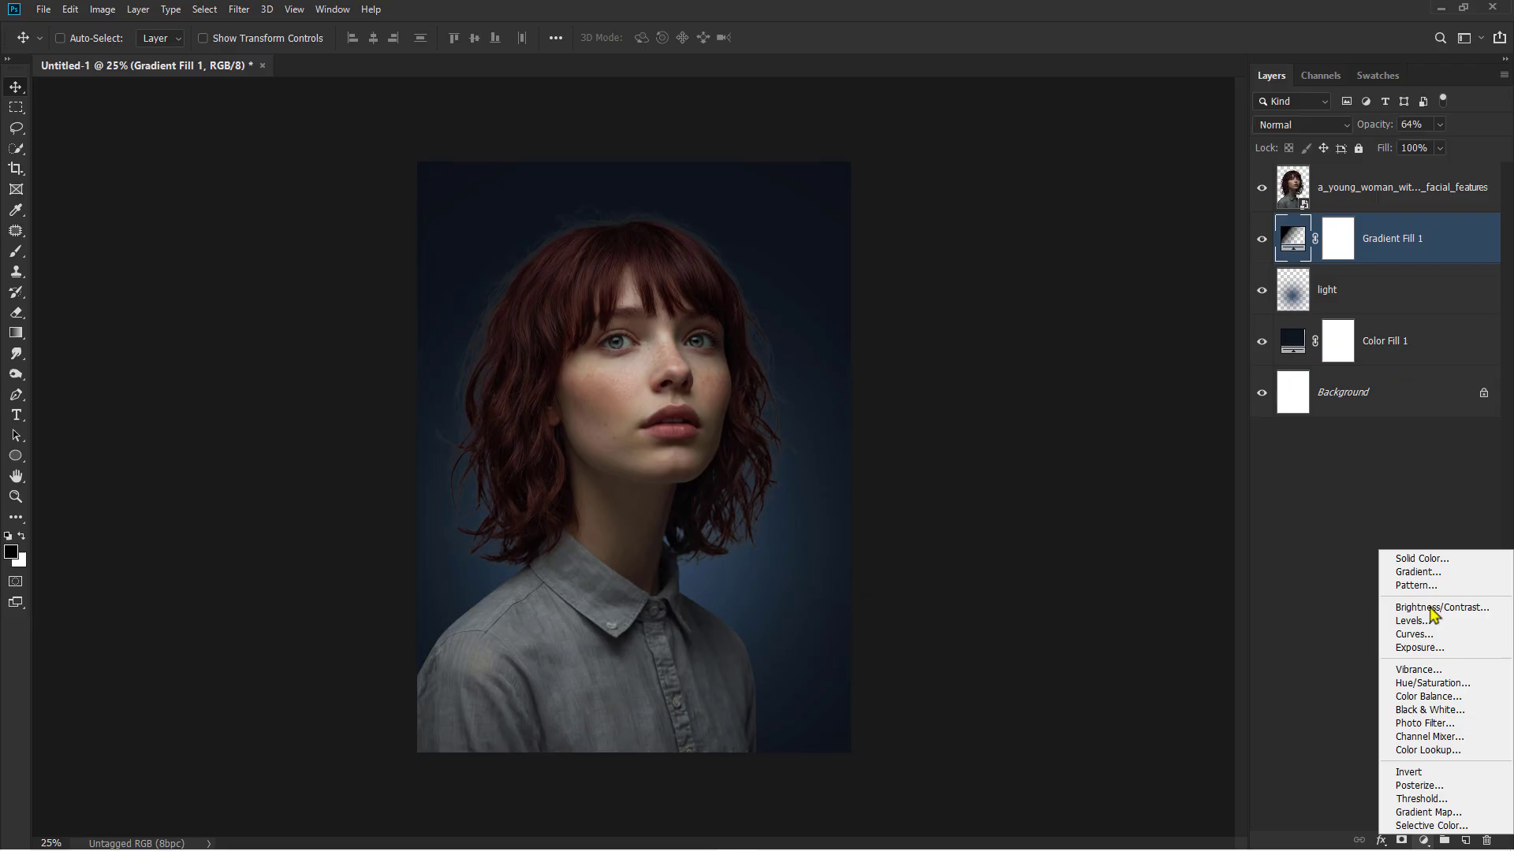
{"action": "left_click", "coordinate": [1435, 563]}
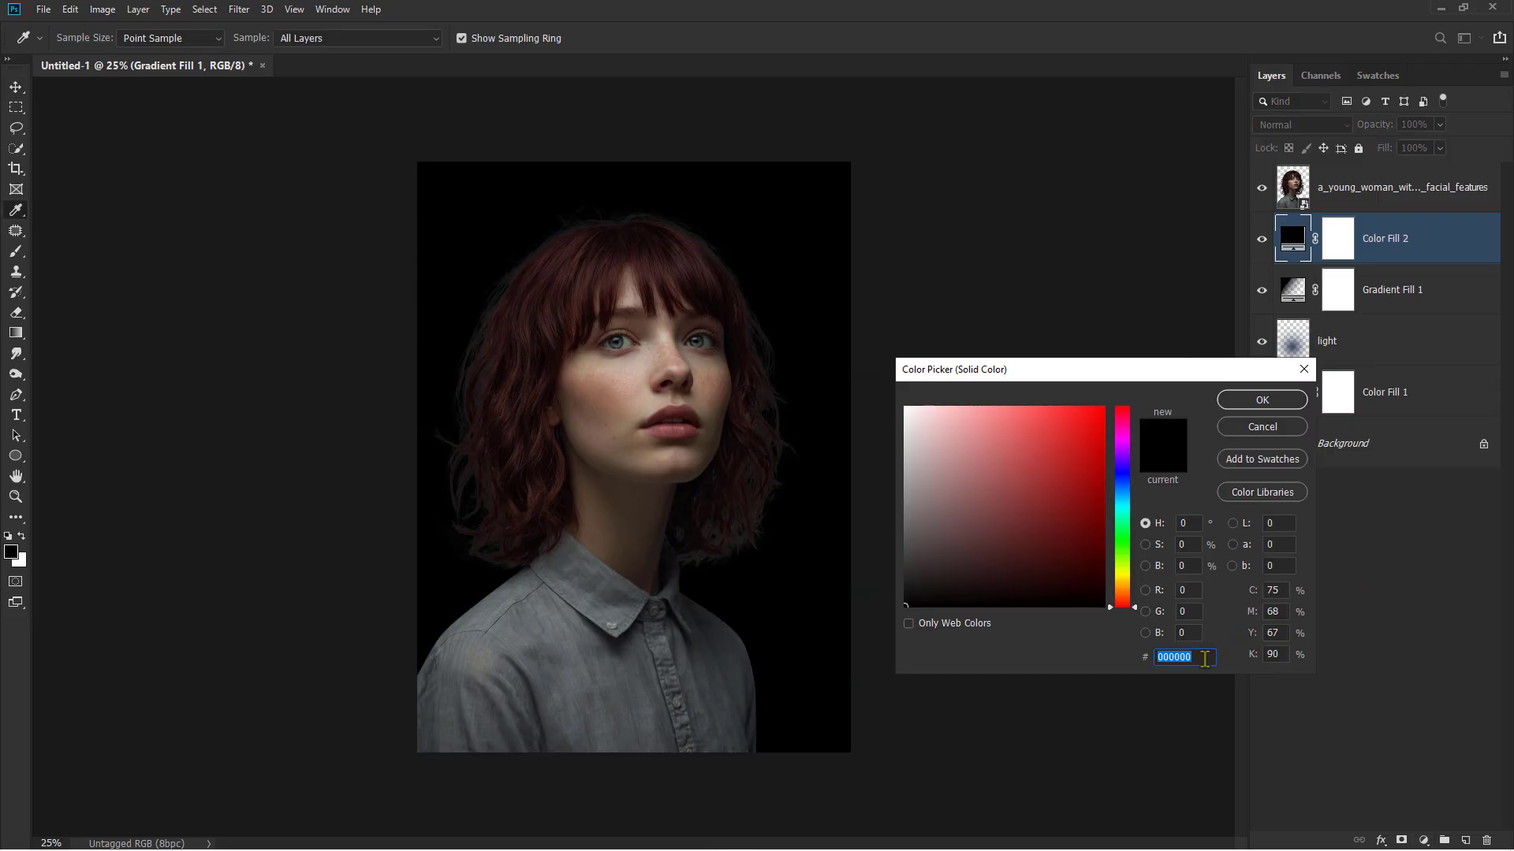
{"action": "type", "text": "999999"}
{"action": "key", "text": "Return"}
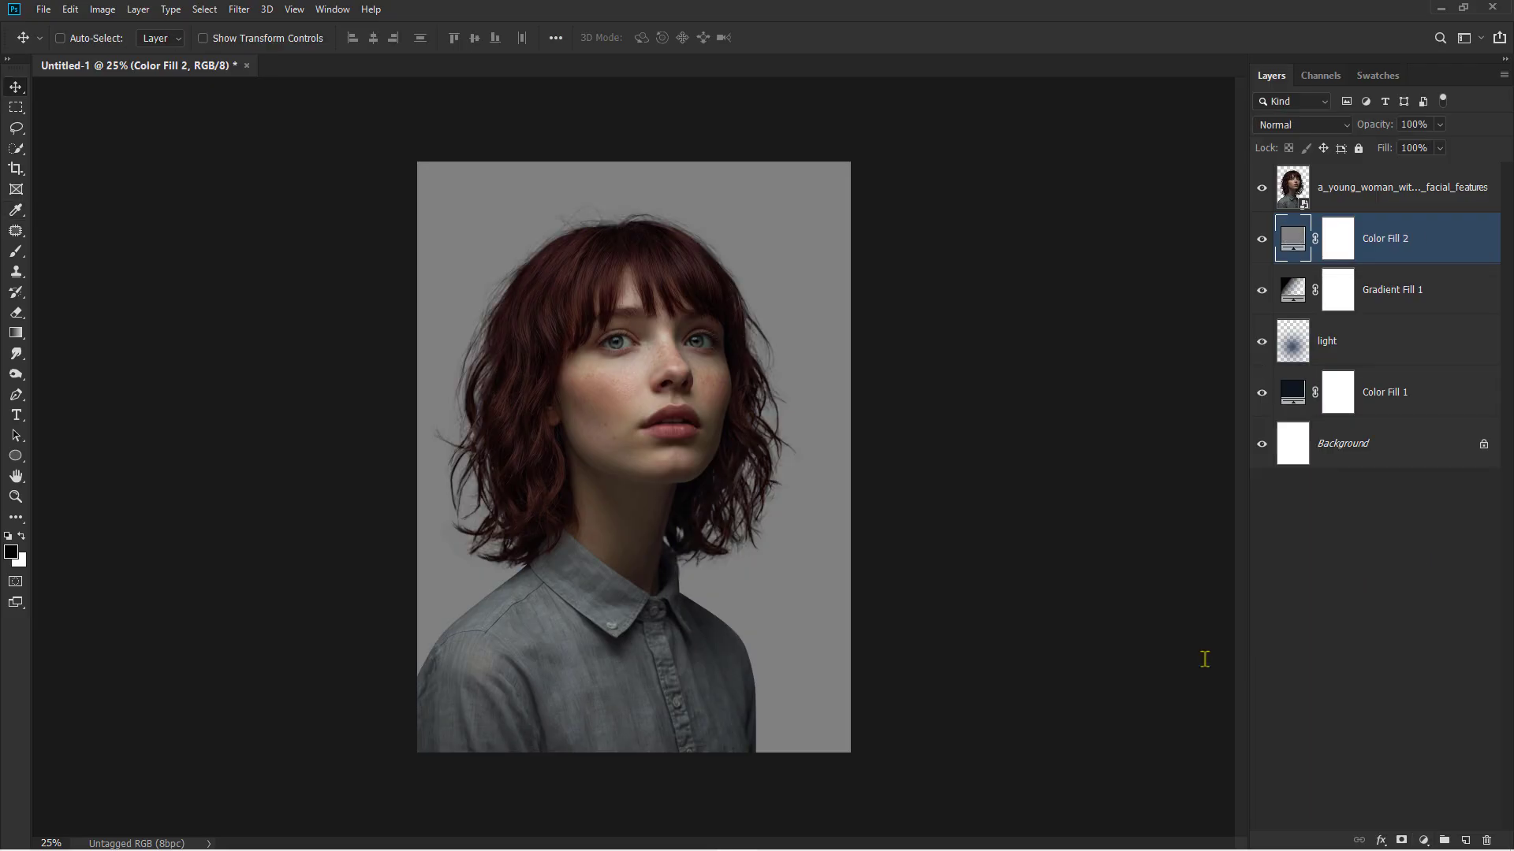
Rasterize the gray fill layer and rename it "grain".
{"action": "right_click", "coordinate": [1402, 240]}
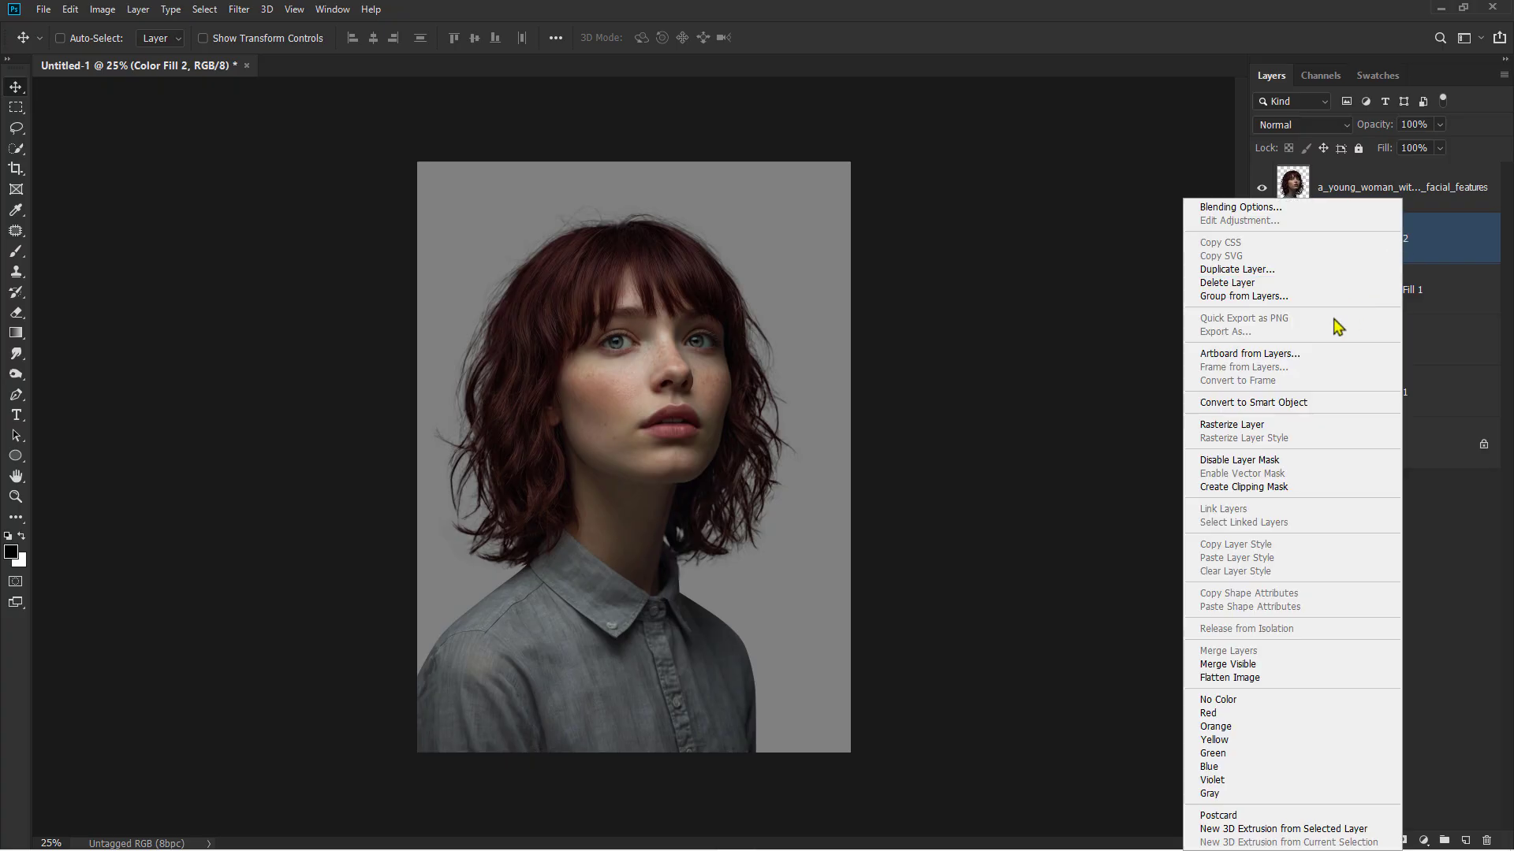
{"action": "left_click", "coordinate": [1260, 427]}
{"action": "right_click", "coordinate": [1342, 246]}
{"action": "left_click", "coordinate": [1364, 299]}
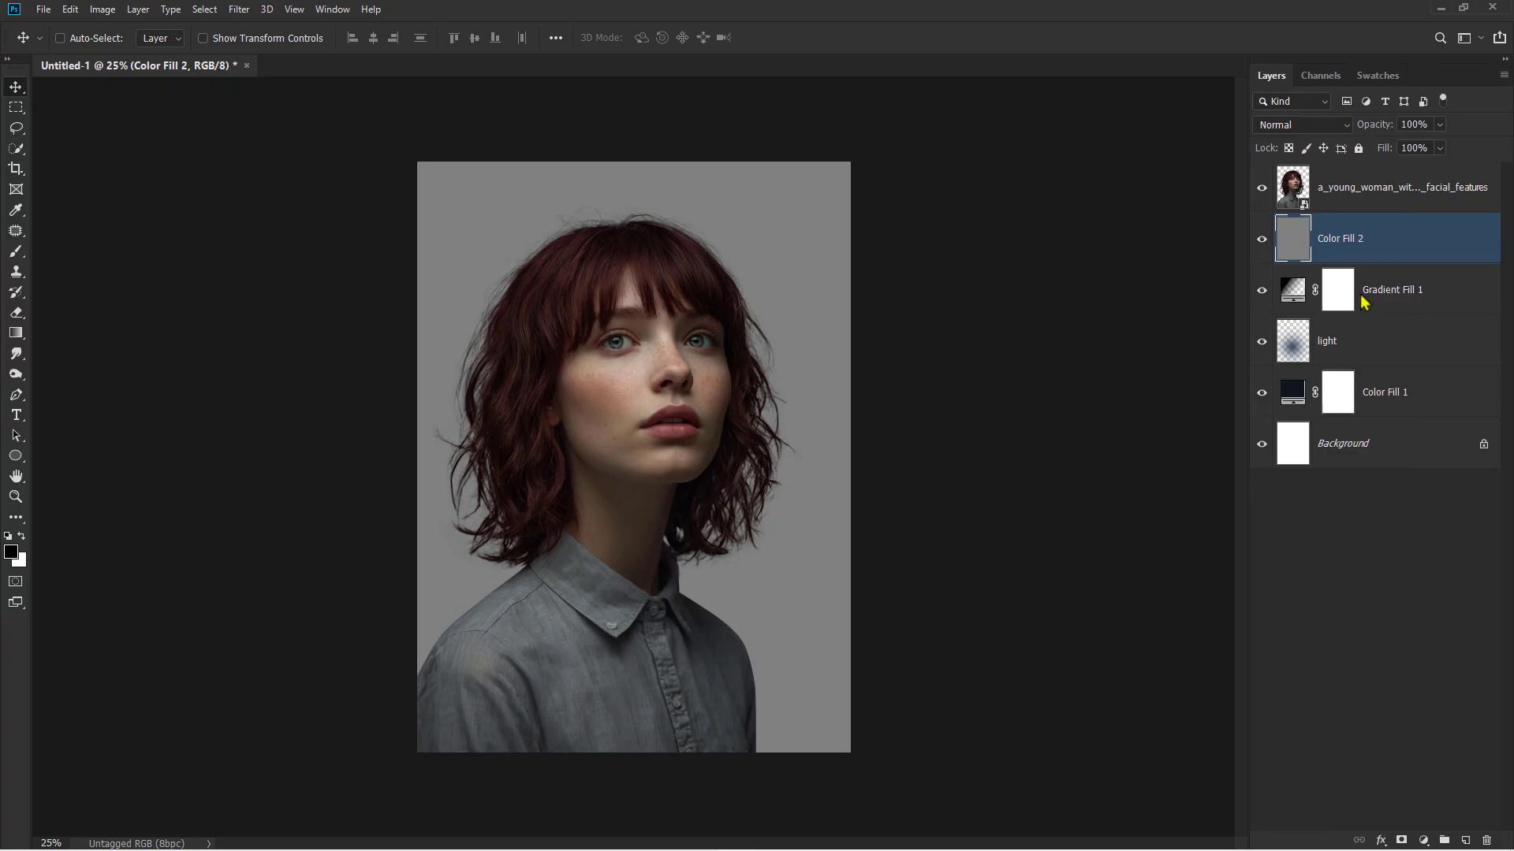
{"action": "double_click", "coordinate": [1343, 238]}
{"action": "type", "text": "d"}
{"action": "key", "text": "Return"}
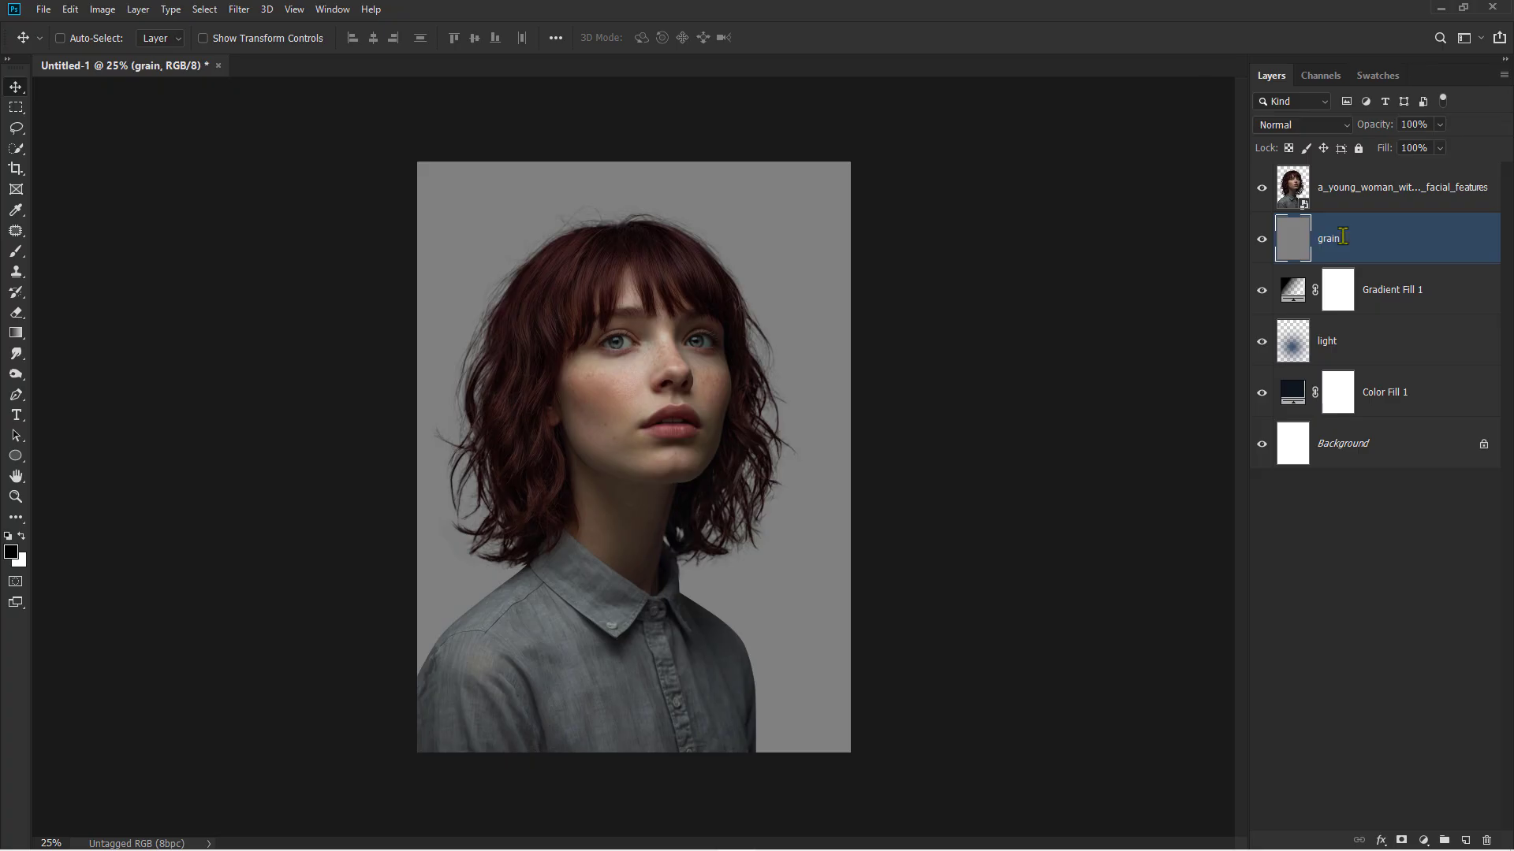
Set the grain layer's blend mode to Overlay and add 44% uniform monochromatic noise to it.
{"action": "left_click", "coordinate": [1302, 126]}
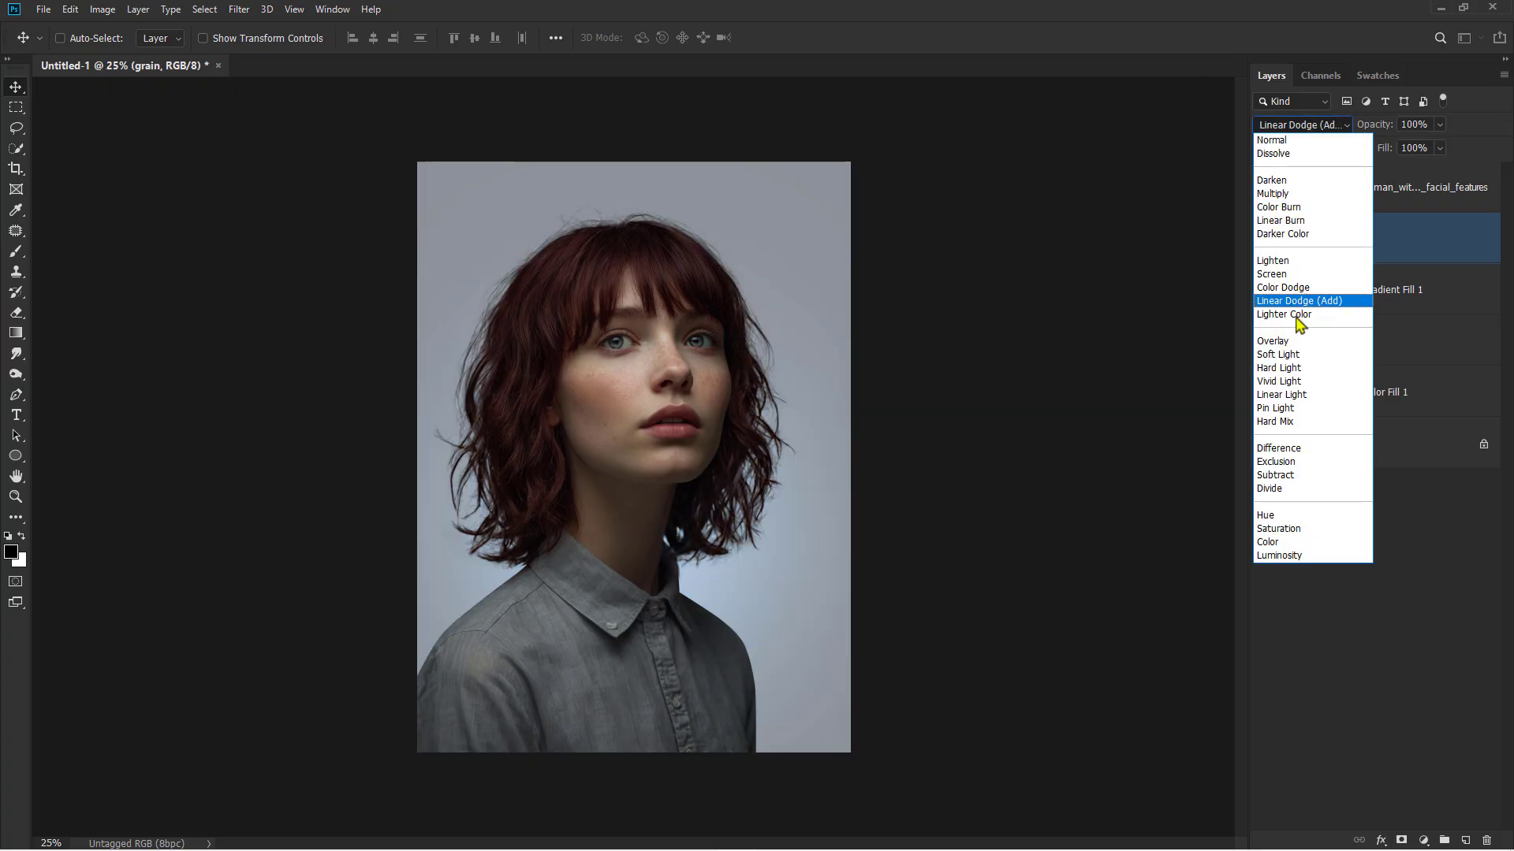
{"action": "left_click", "coordinate": [1295, 342]}
{"action": "left_click", "coordinate": [238, 10]}
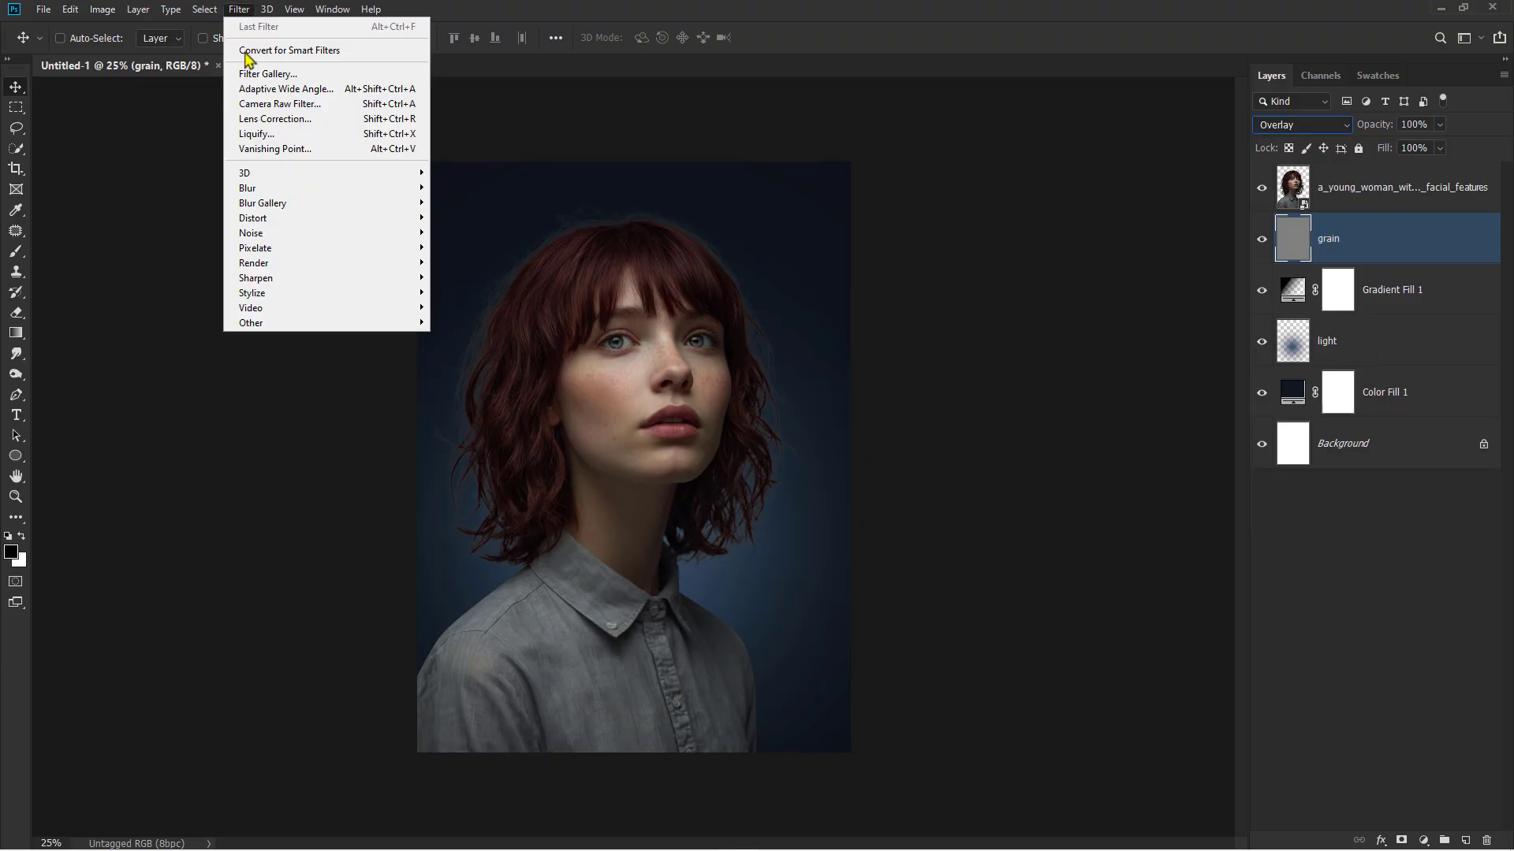
{"action": "left_click", "coordinate": [453, 229]}
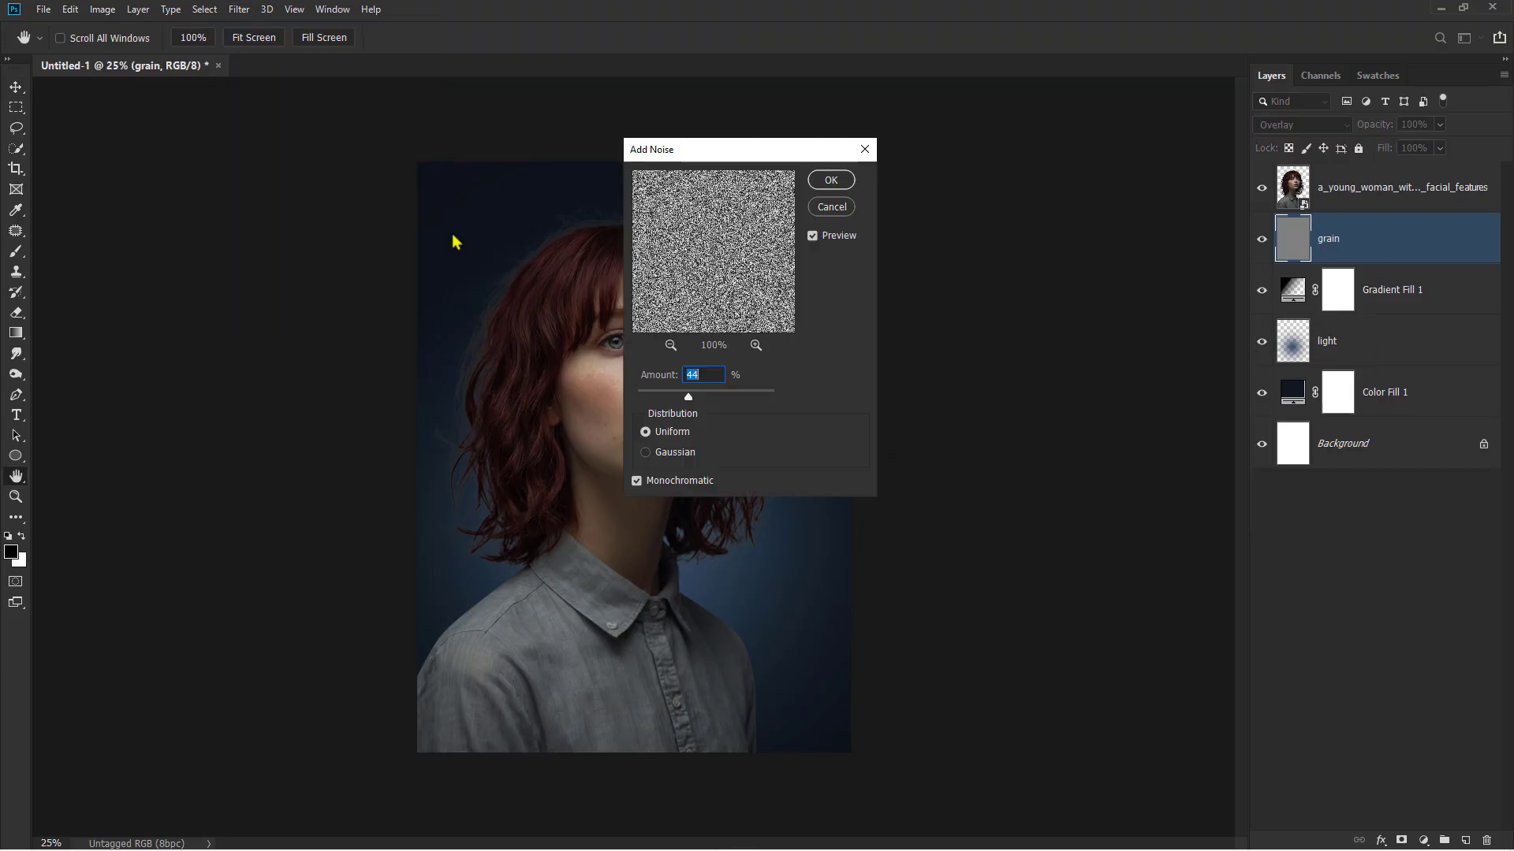
{"action": "left_click_drag", "start_coordinate": [693, 159], "coordinate": [831, 176]}
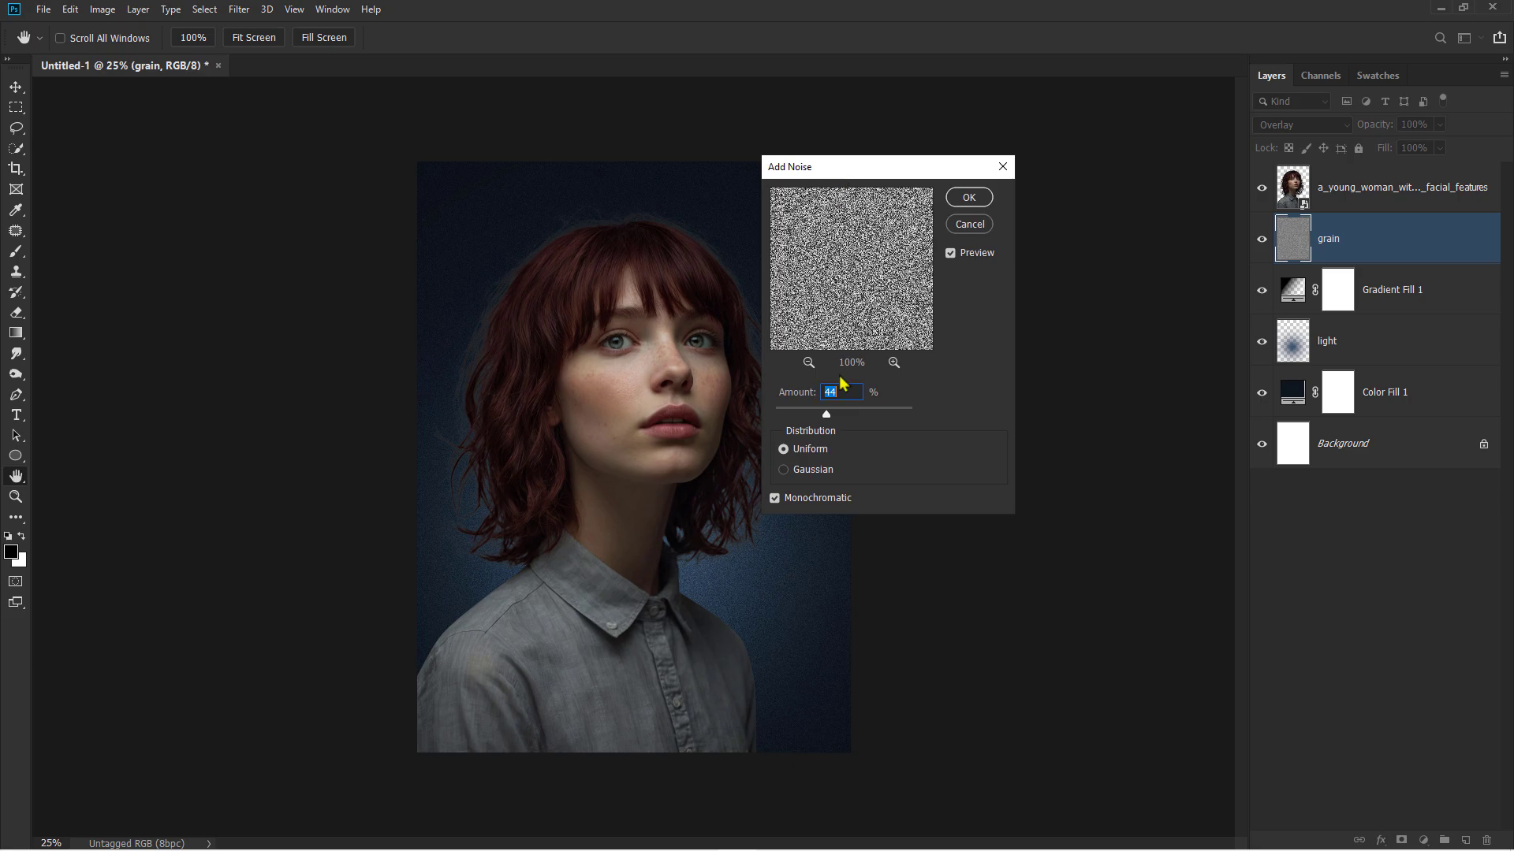
{"action": "left_click", "coordinate": [965, 202]}
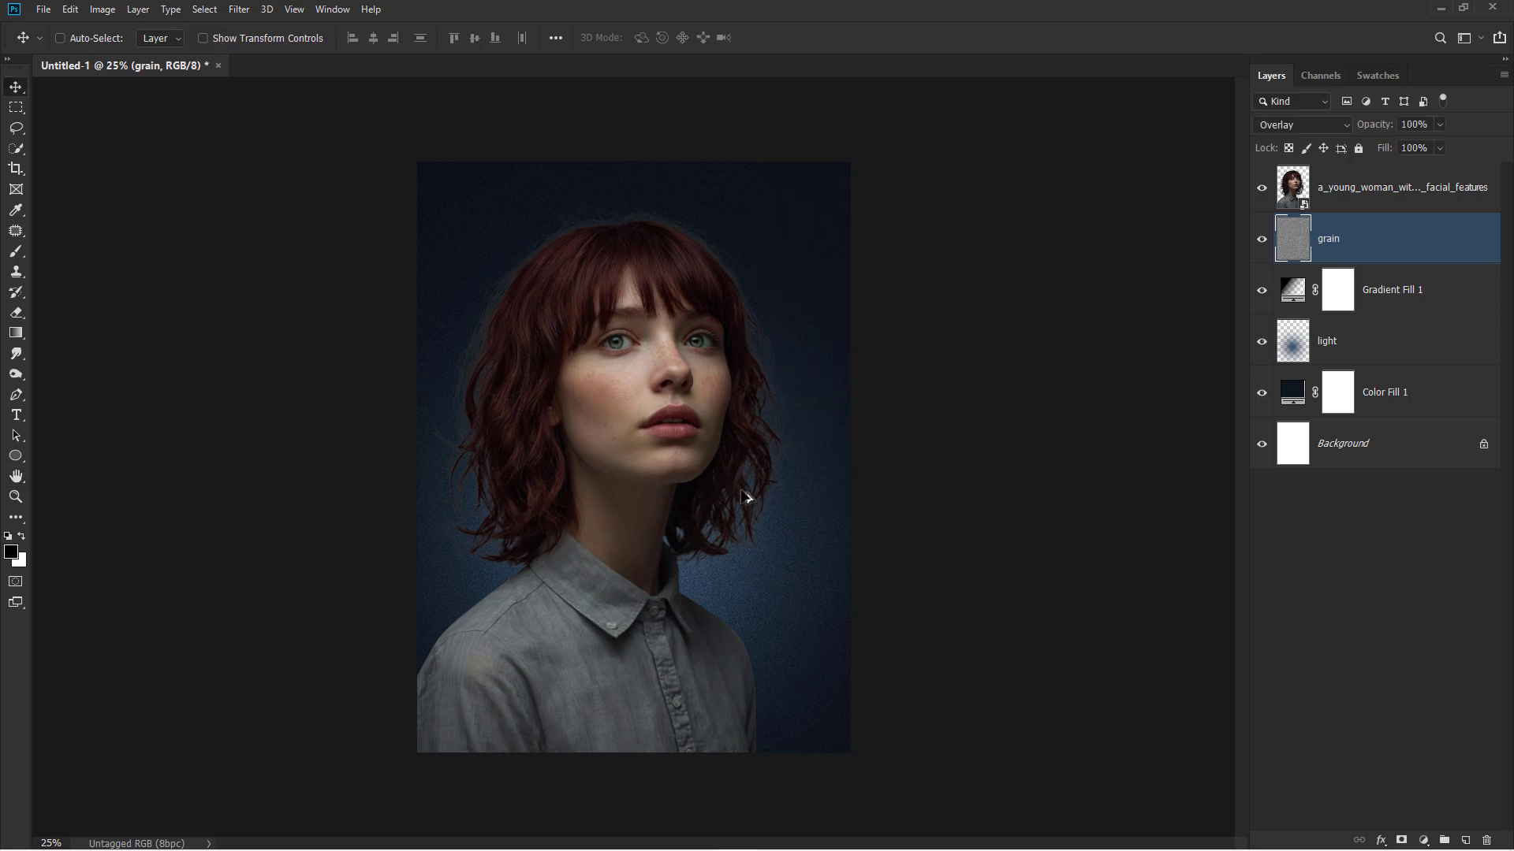
Apply a Gaussian Blur with a 5.0 pixel radius to the grain layer.
{"action": "scroll", "coordinate": [749, 551], "scroll_direction": "up", "scroll_amount": 5}
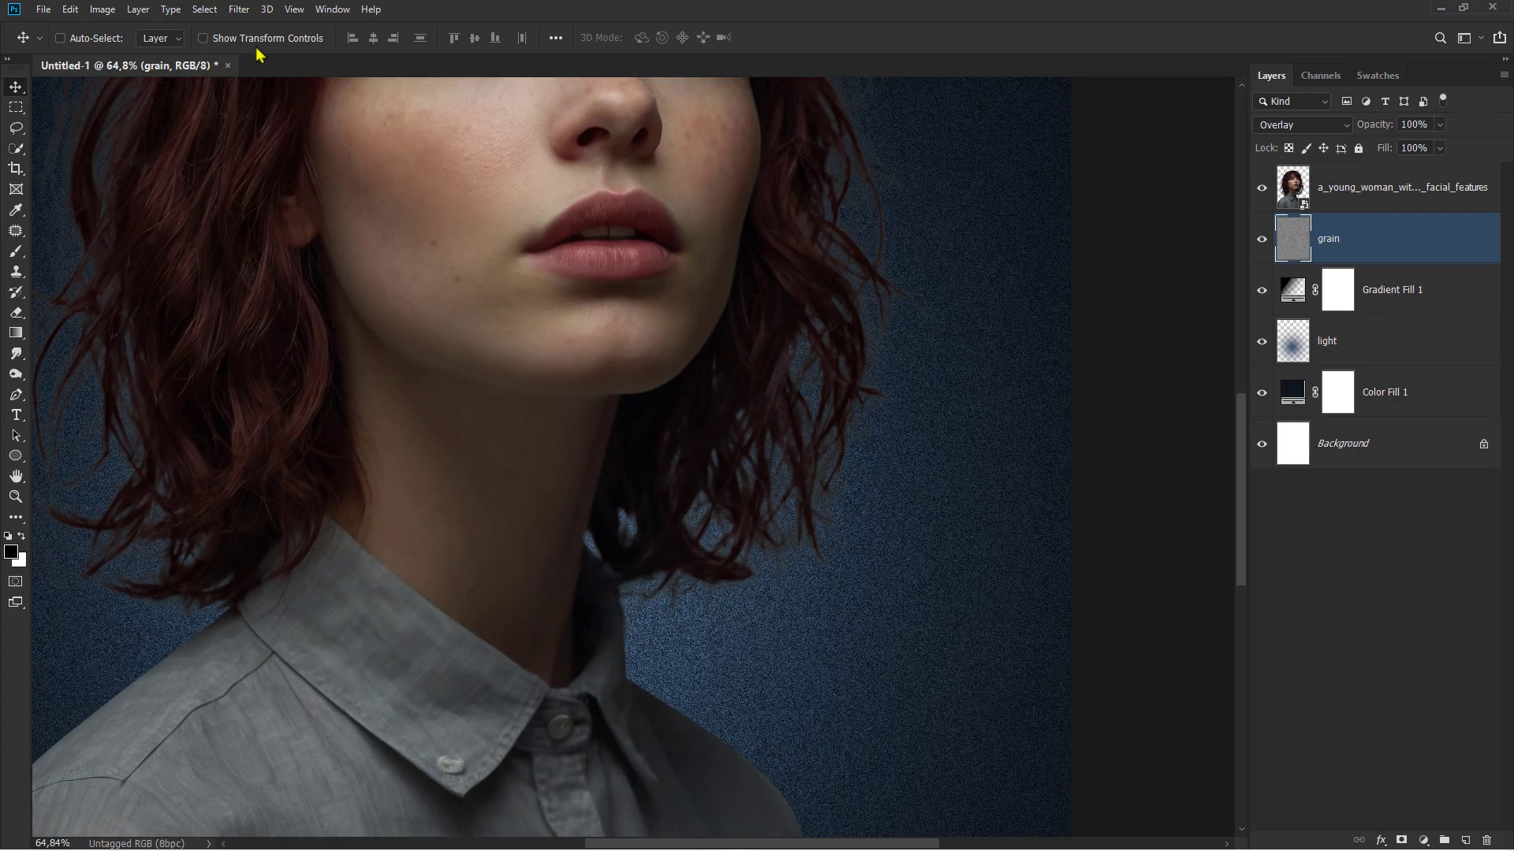
{"action": "left_click", "coordinate": [239, 9]}
{"action": "mouse_move", "coordinate": [323, 193]}
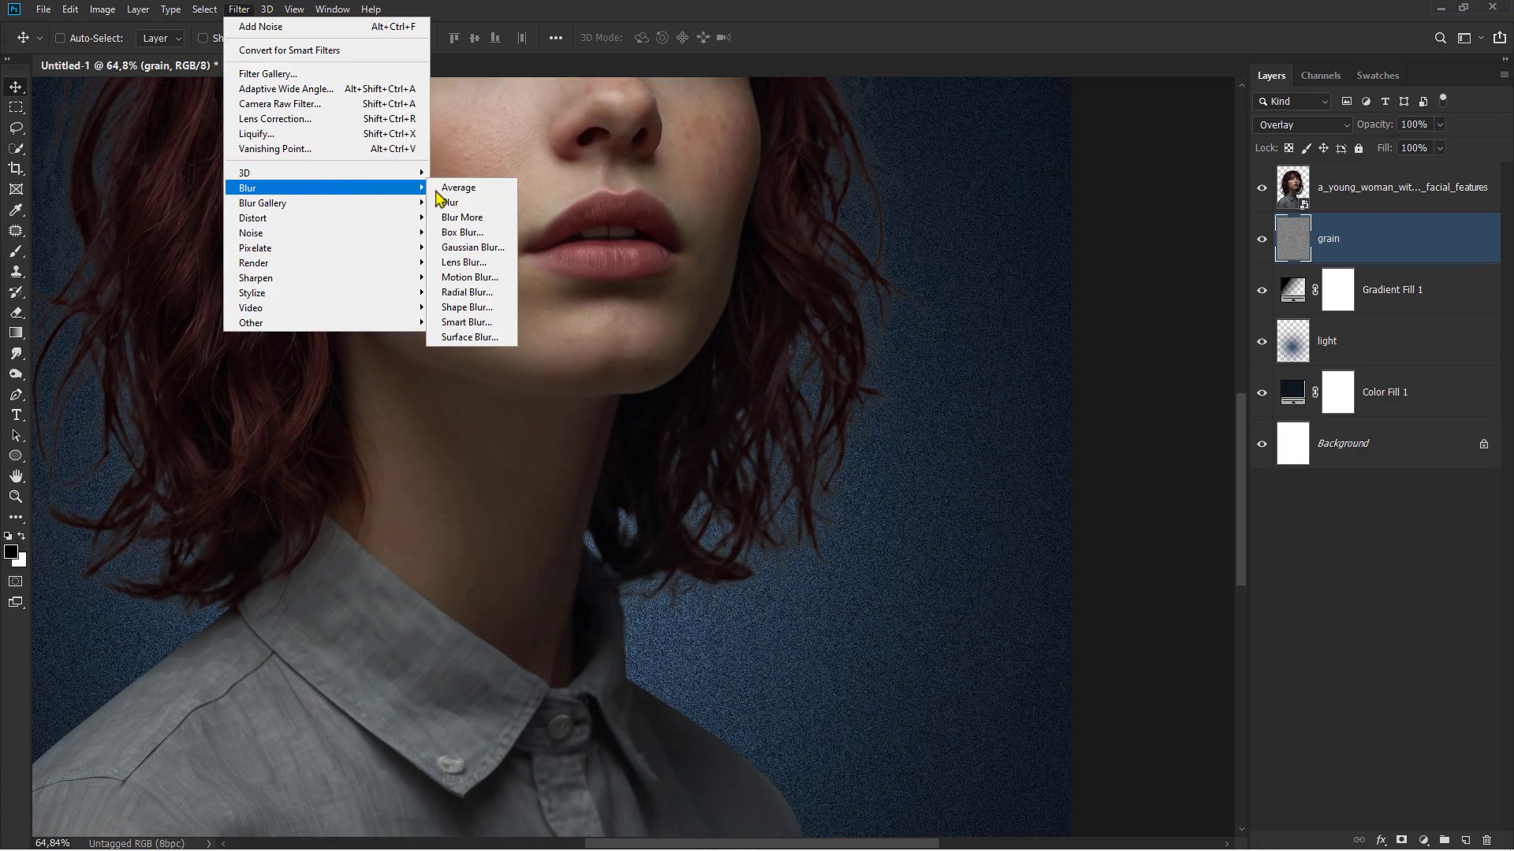
{"action": "left_click", "coordinate": [471, 247]}
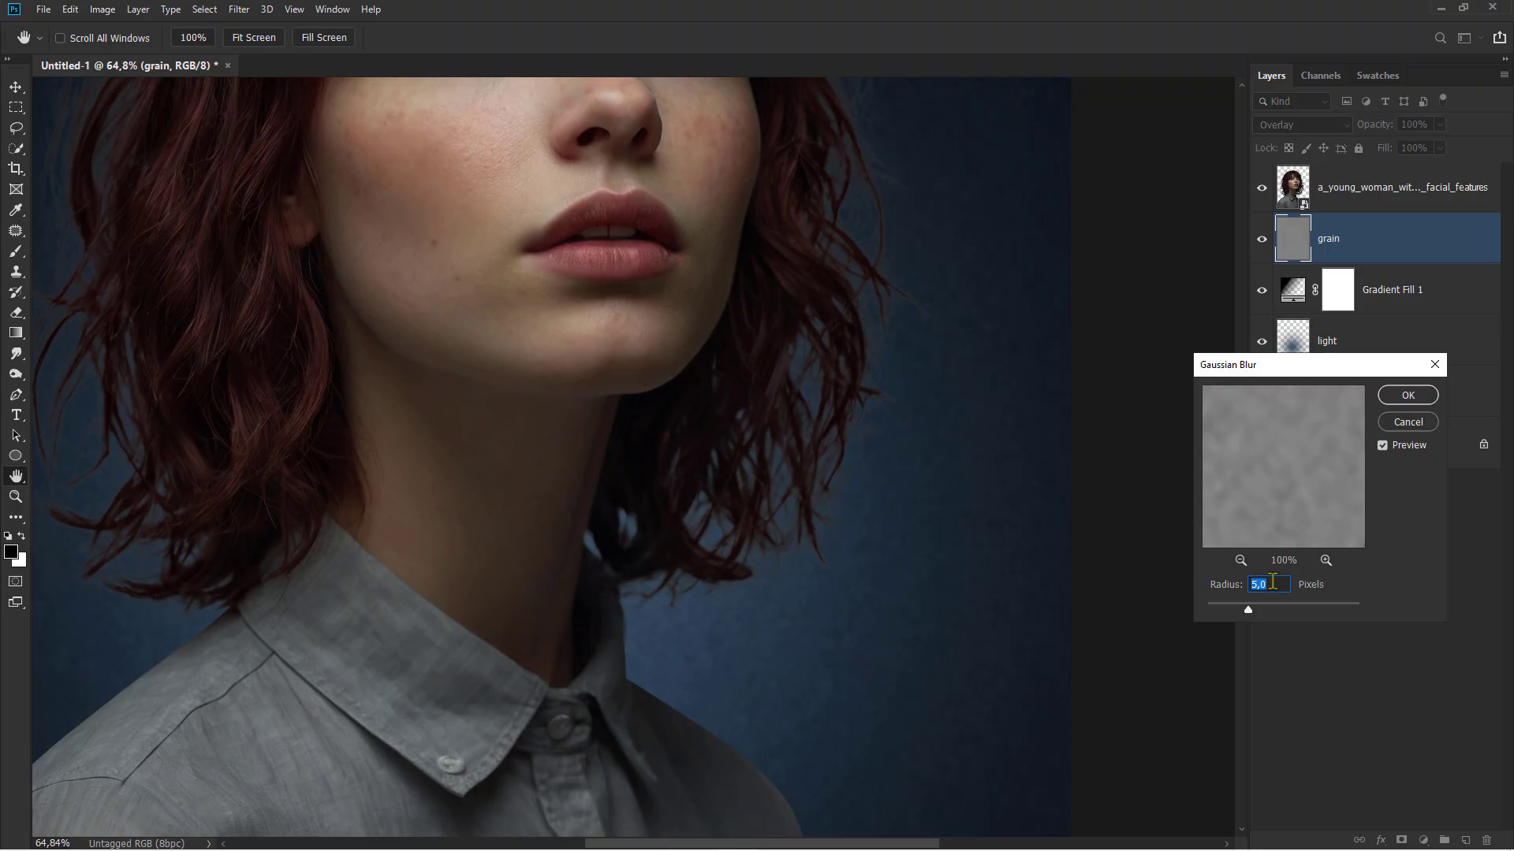
{"action": "left_click", "coordinate": [1406, 397]}
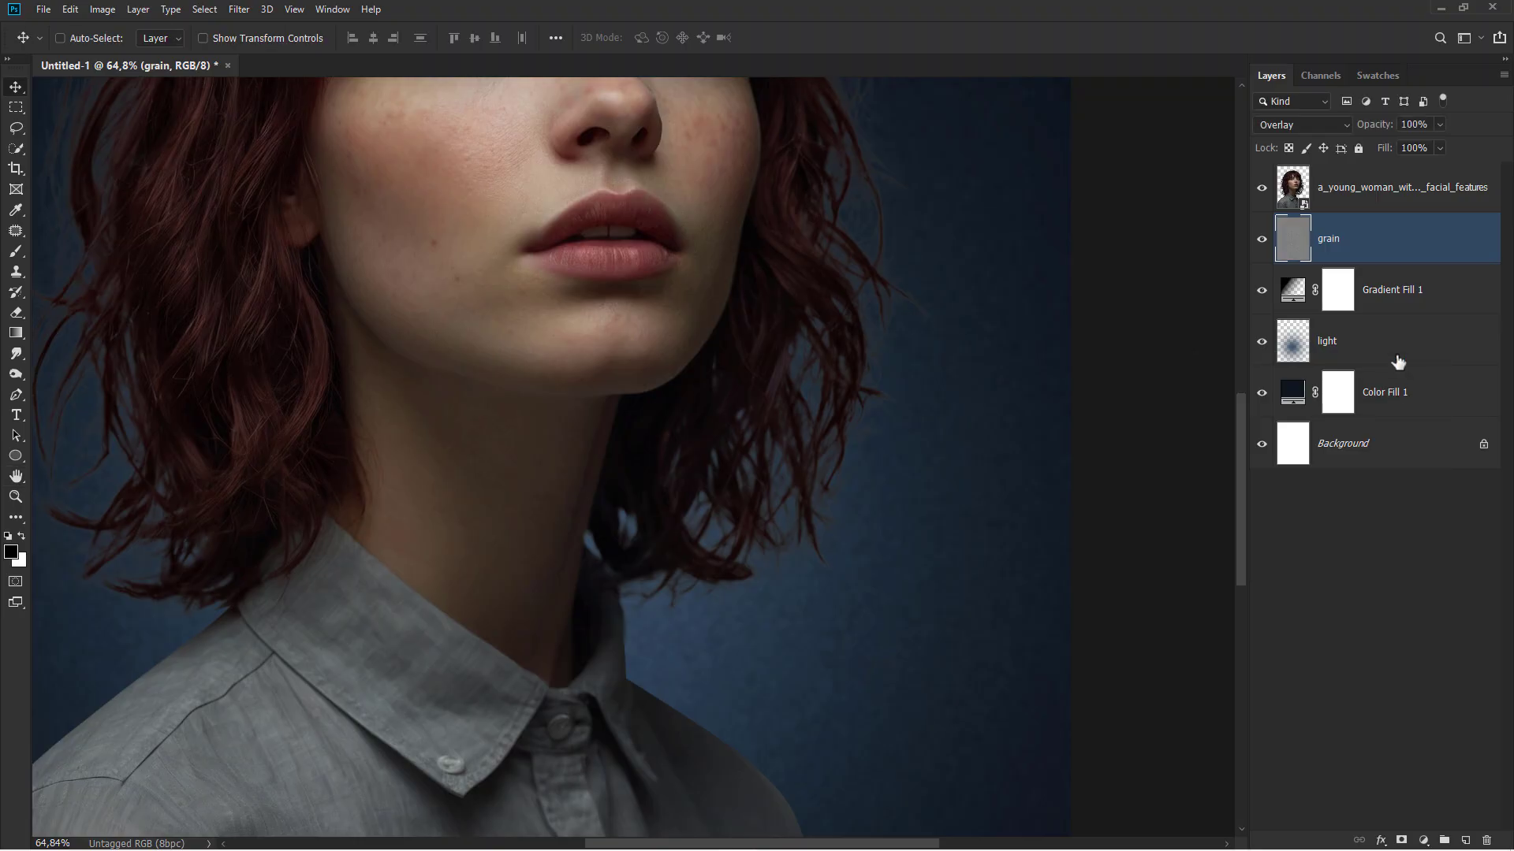
Reduce the grain layer's opacity to 49% and compare the backdrop with the layer hidden and shown.
{"action": "left_click", "coordinate": [1440, 124]}
{"action": "left_click_drag", "start_coordinate": [1443, 143], "coordinate": [1403, 144]}
{"action": "left_click", "coordinate": [1262, 241]}
{"action": "left_click", "coordinate": [1263, 242]}
{"action": "key", "text": "ctrl+0"}
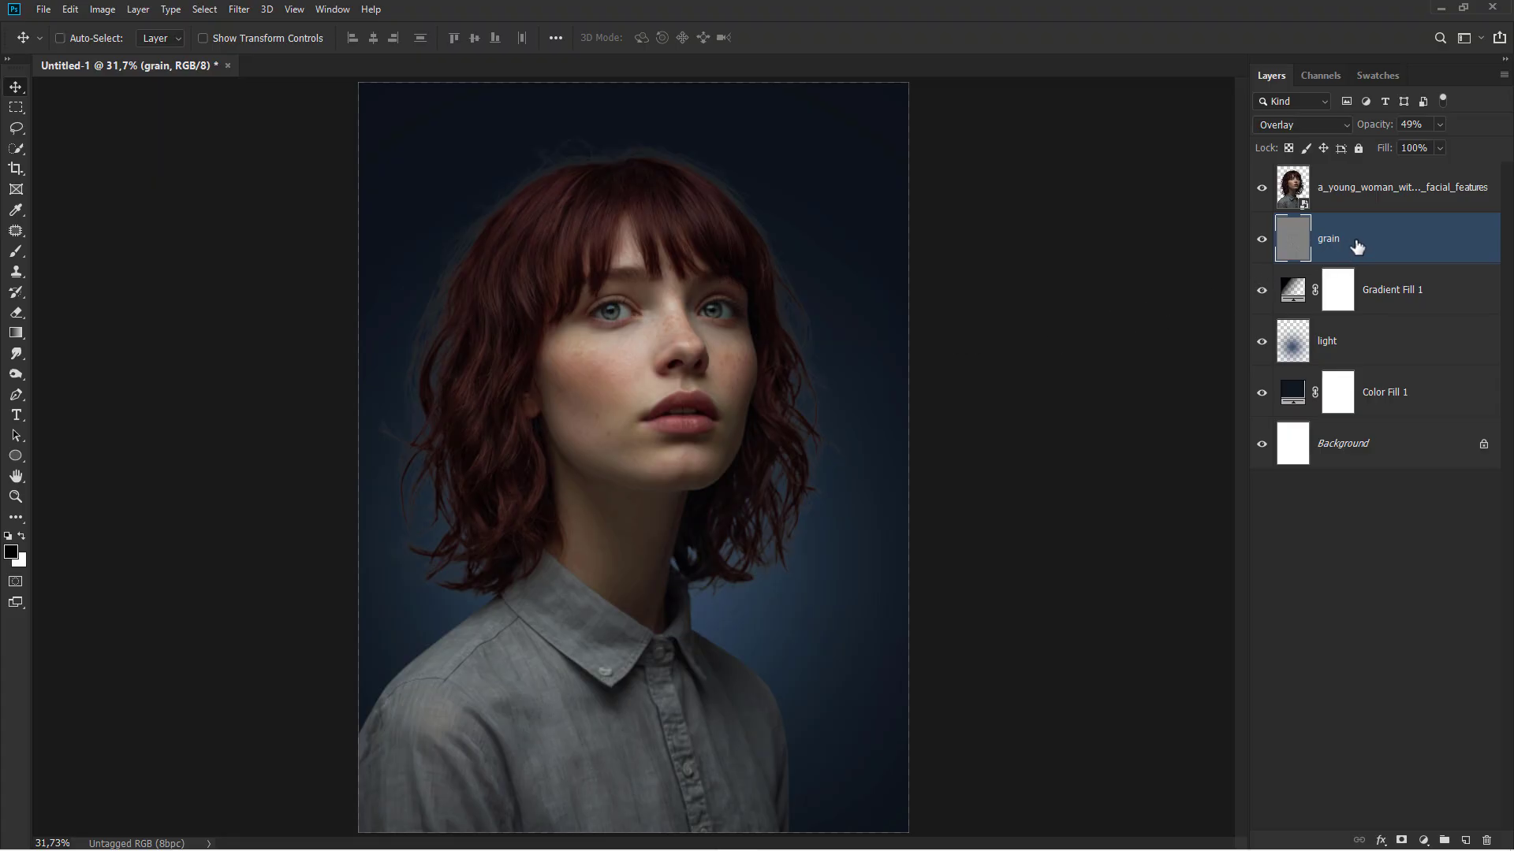
Add a black-to-white Gradient Map clipped to the portrait layer and set its blend mode to Color Burn.
{"action": "left_click", "coordinate": [1372, 175]}
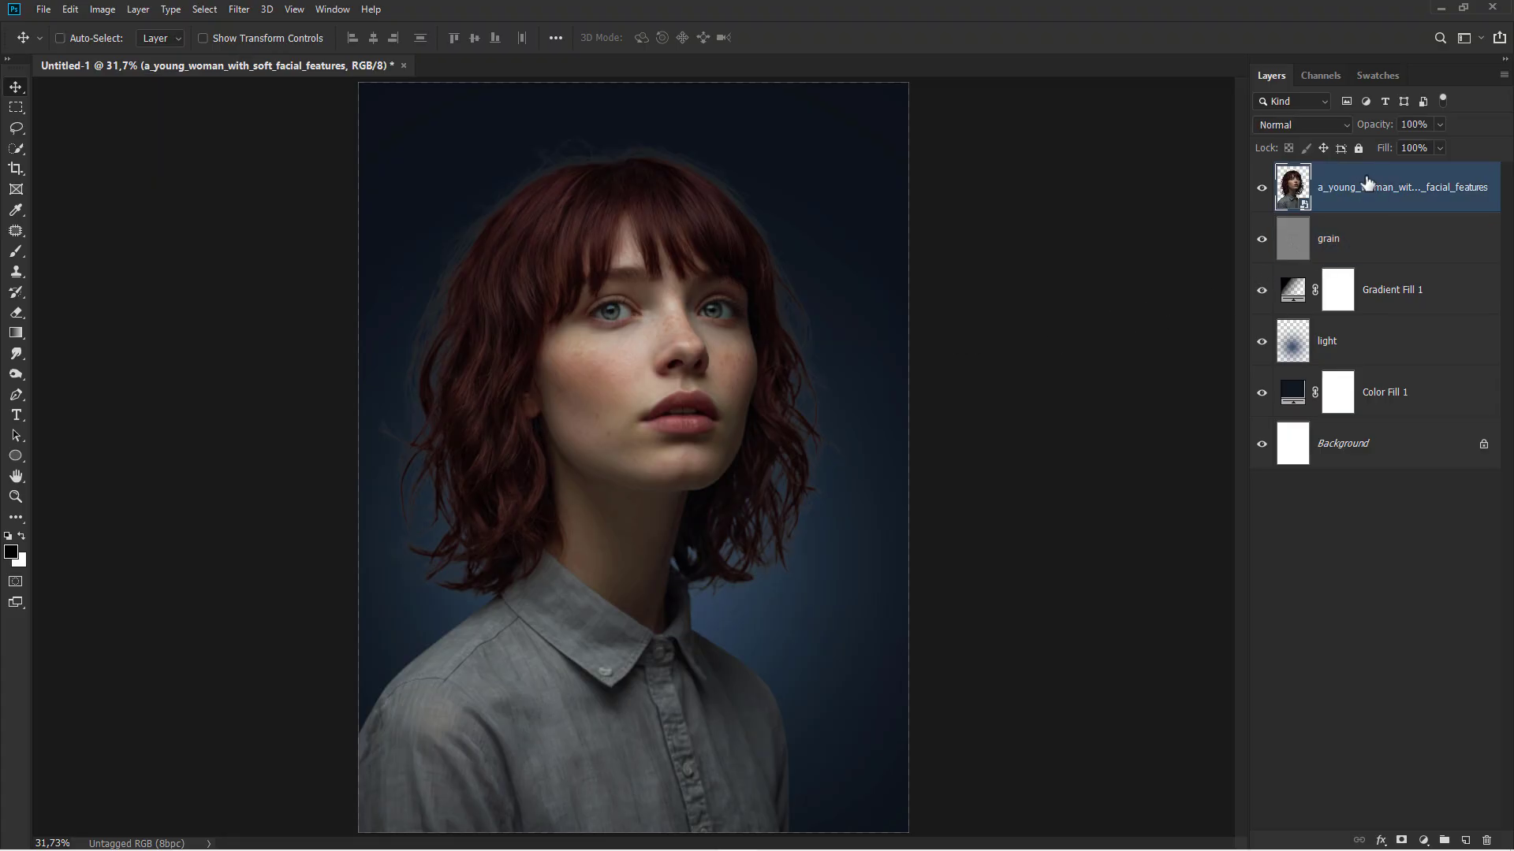
{"action": "left_click", "coordinate": [1423, 842]}
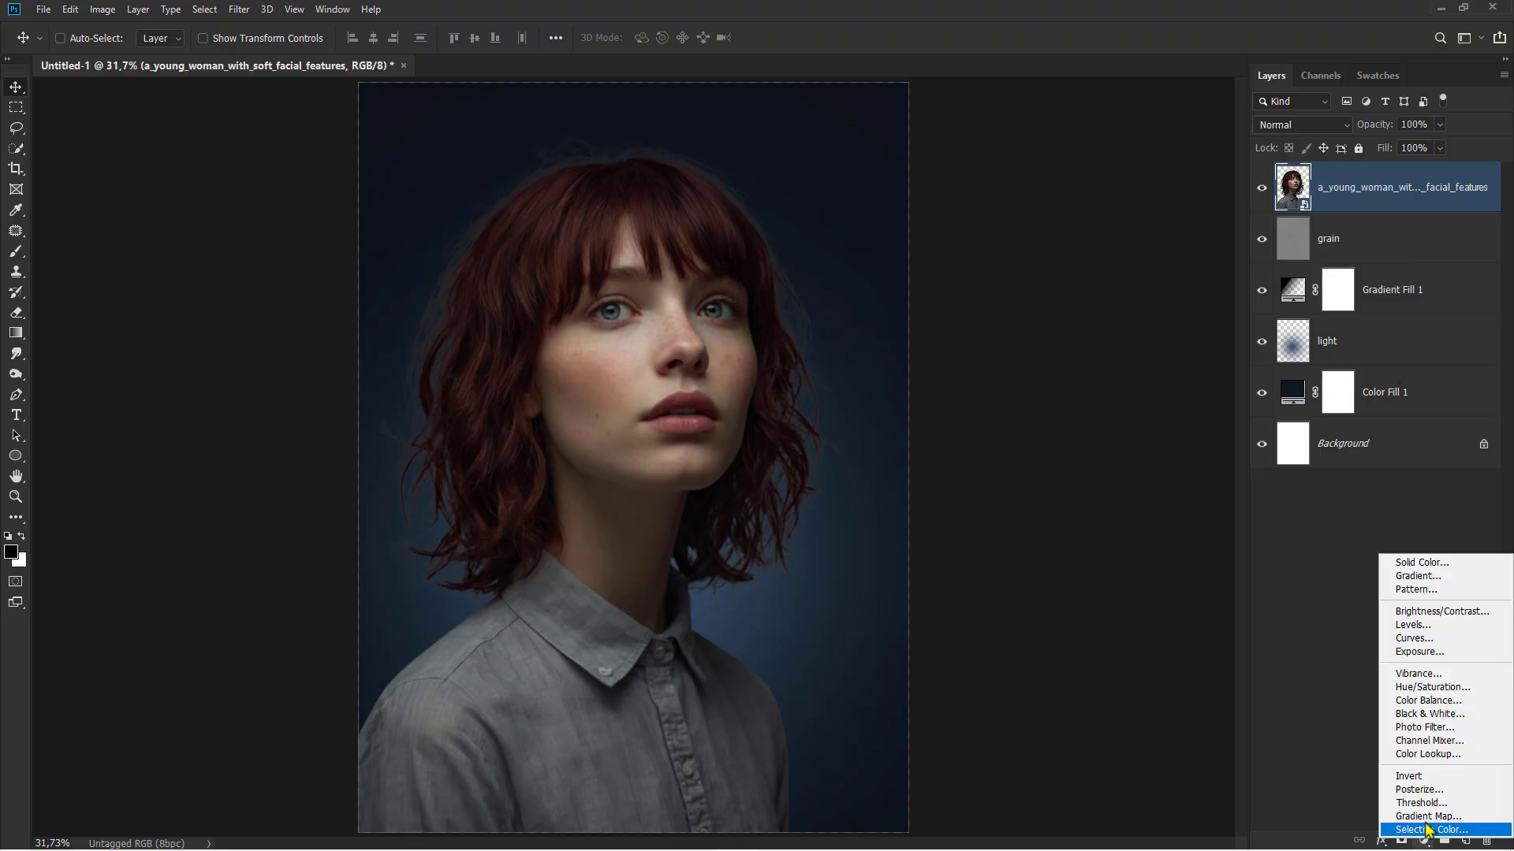
{"action": "left_click", "coordinate": [1428, 829]}
{"action": "left_click", "coordinate": [1119, 587]}
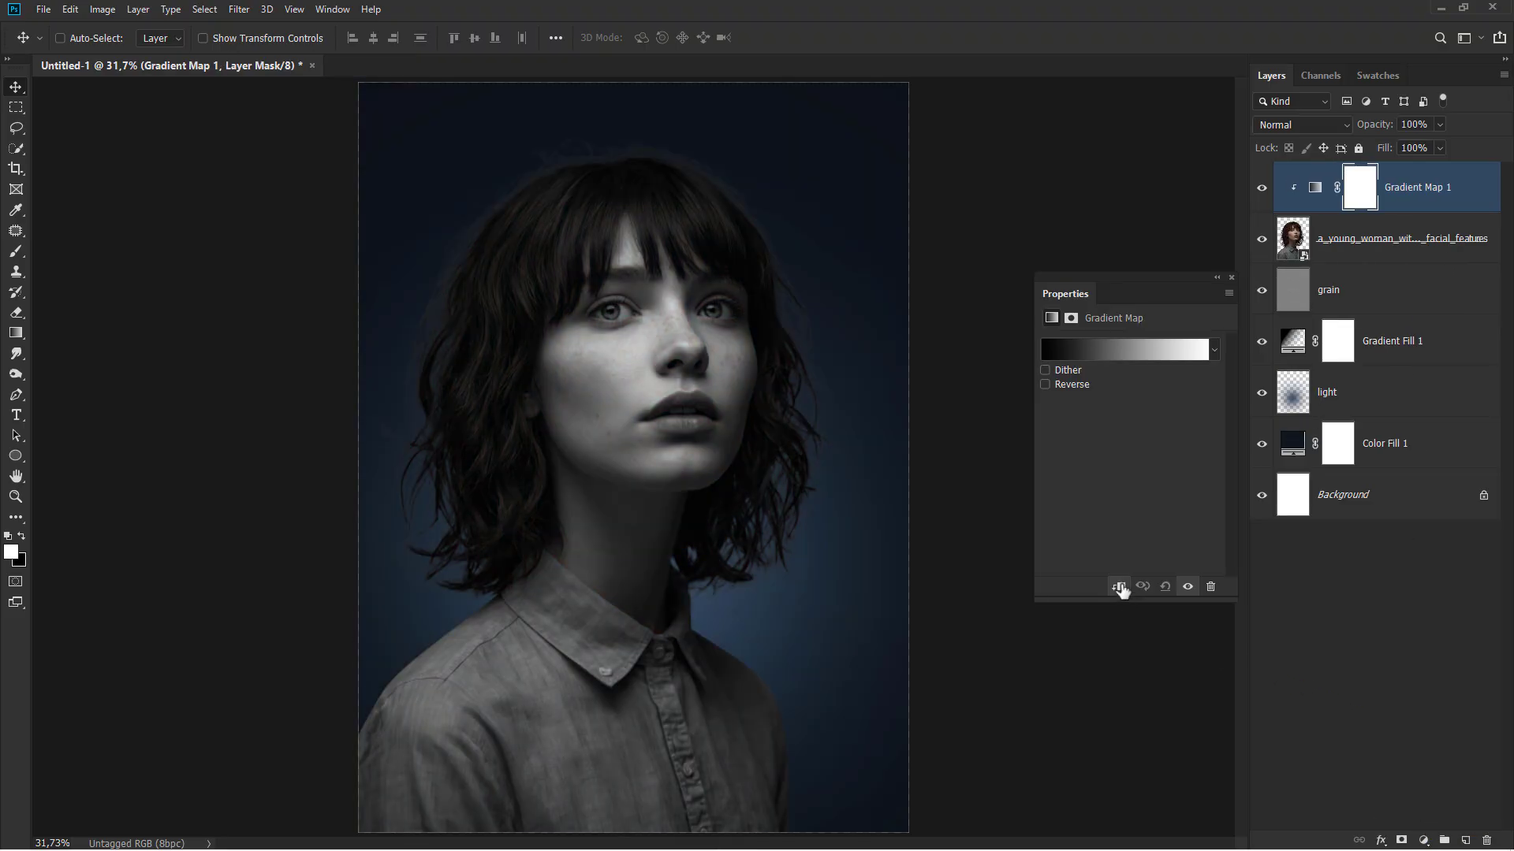
{"action": "left_click", "coordinate": [1300, 125]}
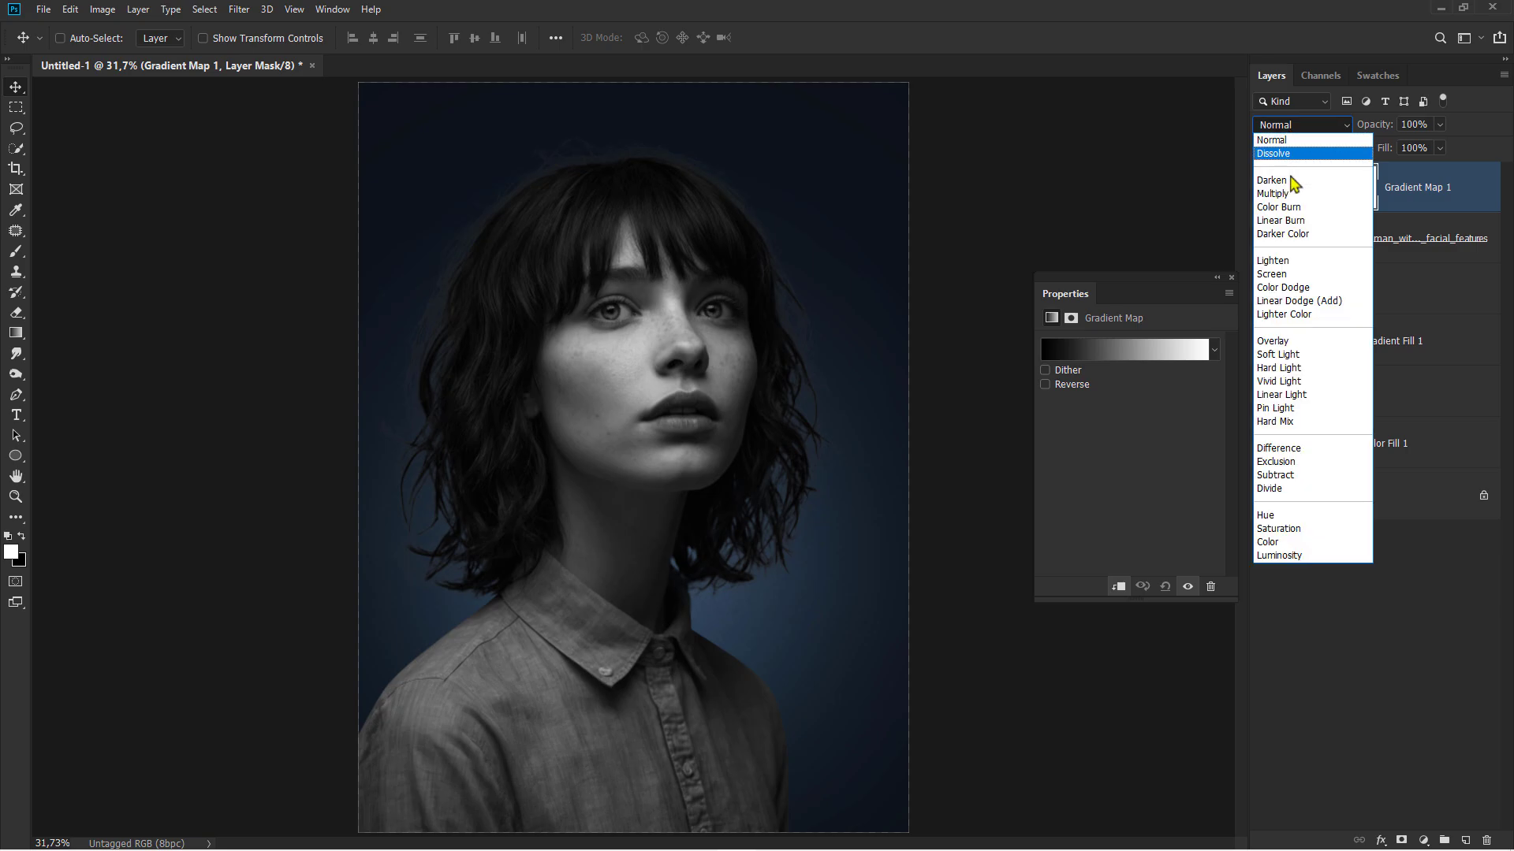
{"action": "left_click", "coordinate": [1303, 207]}
In the Gradient Map's blending options, split the This Layer black Blend If range to 0 / 255.
{"action": "left_click", "coordinate": [1406, 197]}
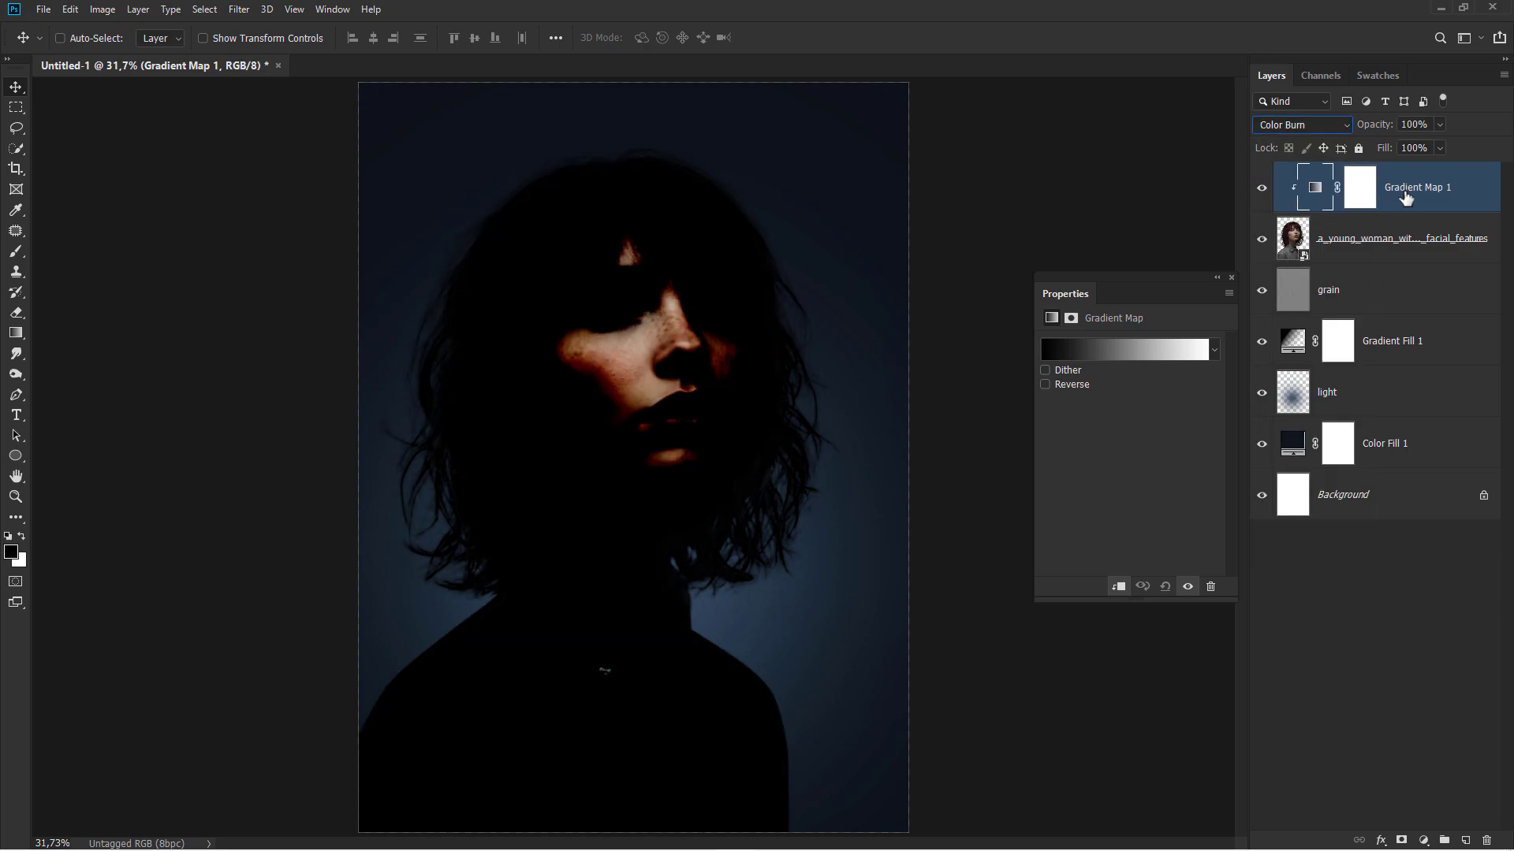
{"action": "right_click", "coordinate": [1405, 197]}
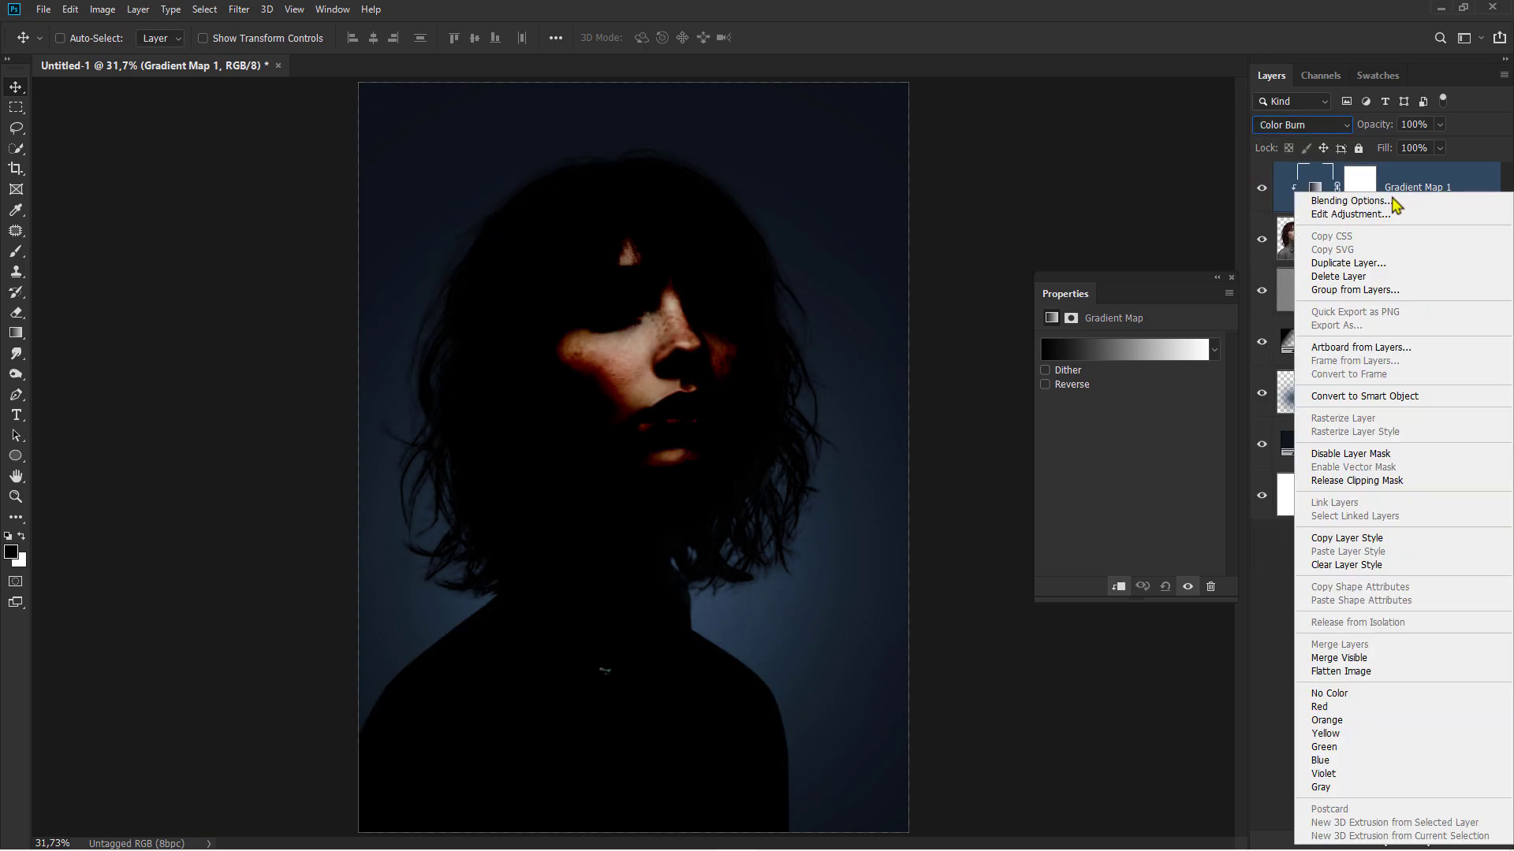
{"action": "left_click", "coordinate": [1392, 198]}
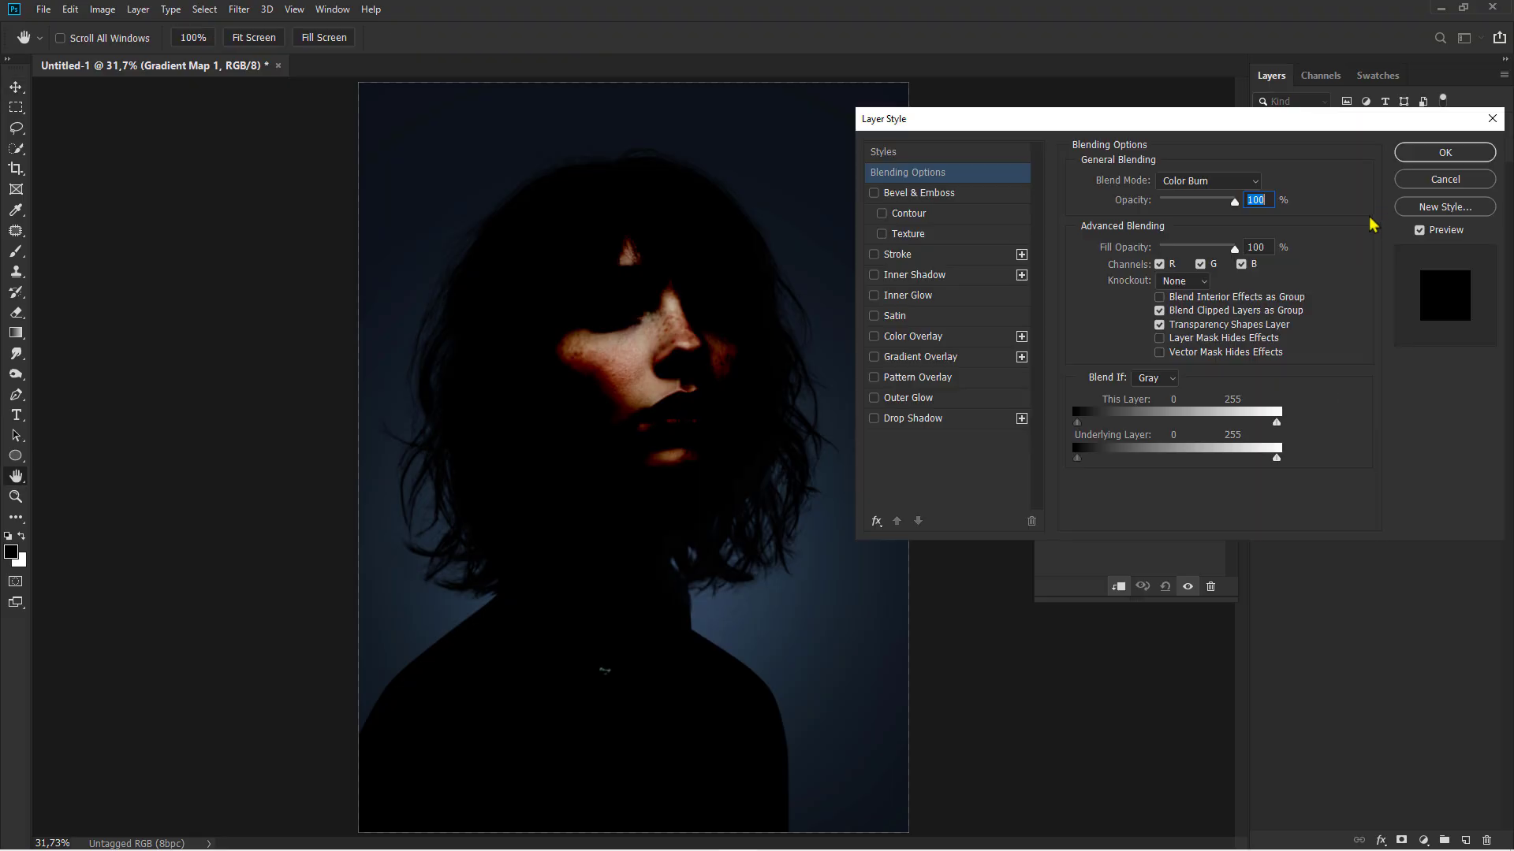
{"action": "left_click_drag", "start_coordinate": [1080, 422], "coordinate": [1343, 423]}
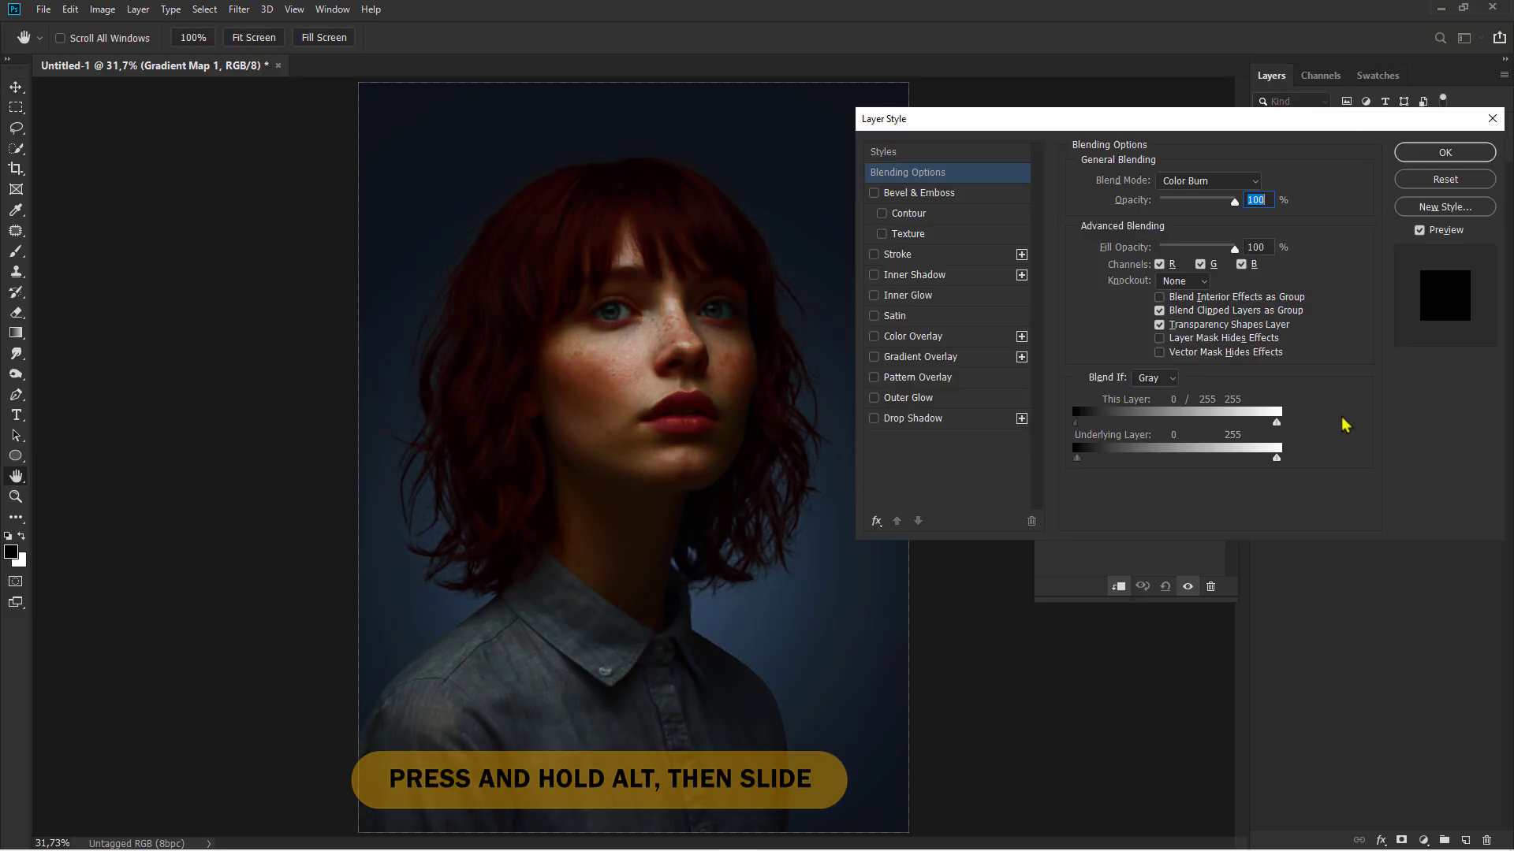
{"action": "left_click", "coordinate": [1444, 153]}
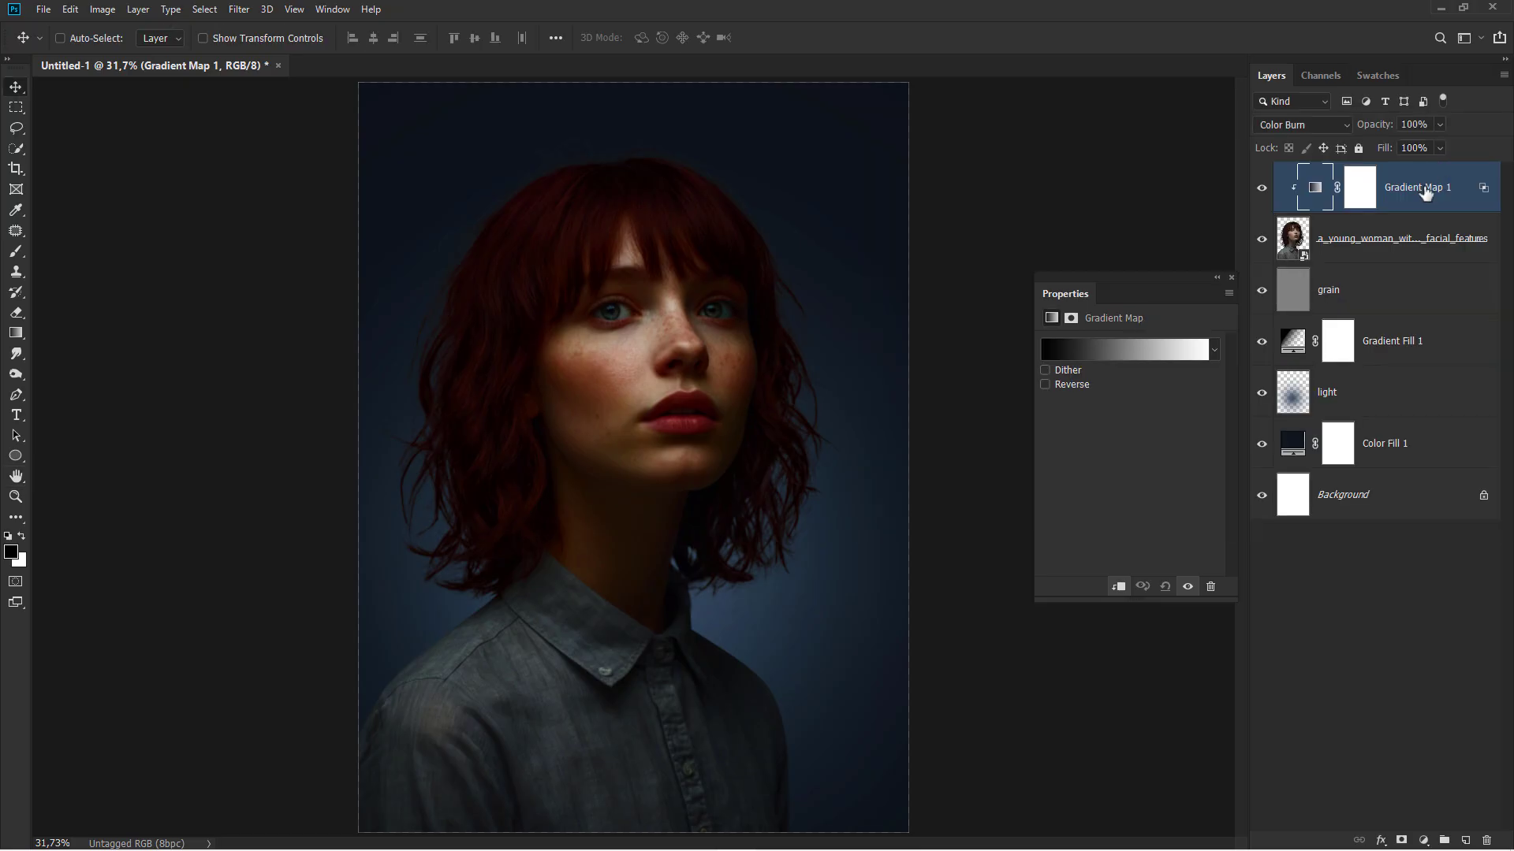
Reduce the Gradient Map's opacity to 59% and compare the portrait with the adjustment hidden and shown.
{"action": "left_click", "coordinate": [1439, 126]}
{"action": "left_click_drag", "start_coordinate": [1412, 146], "coordinate": [1407, 149]}
{"action": "left_click", "coordinate": [1263, 191]}
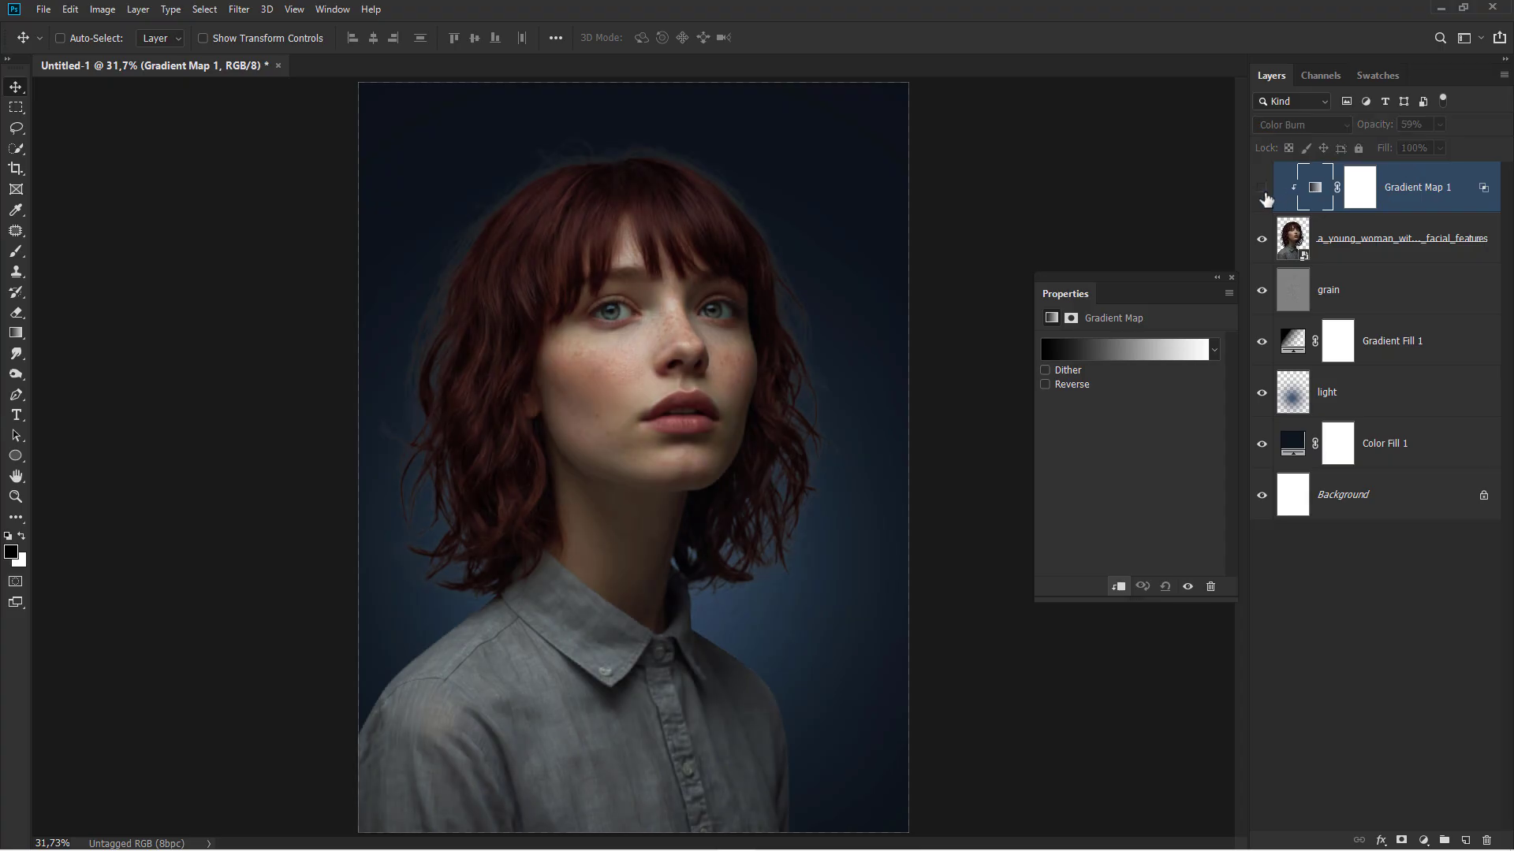
{"action": "left_click", "coordinate": [1263, 190]}
{"action": "left_click", "coordinate": [1232, 278]}
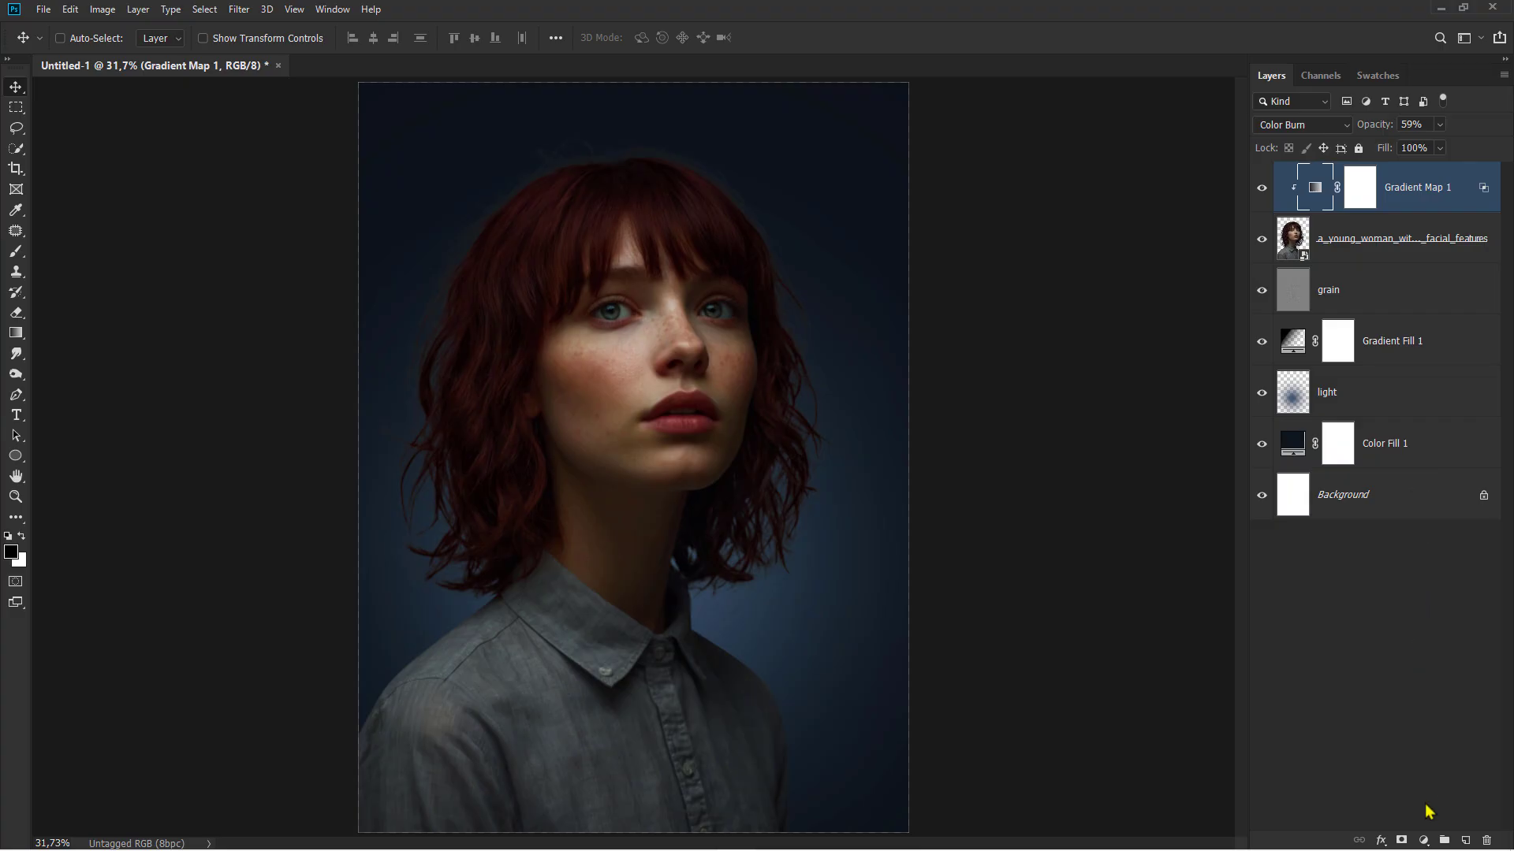
Add a Selective Color adjustment clipped to the portrait and fine-tune the magenta and black amounts of its Reds.
{"action": "left_click", "coordinate": [1424, 841]}
{"action": "left_click", "coordinate": [1429, 834]}
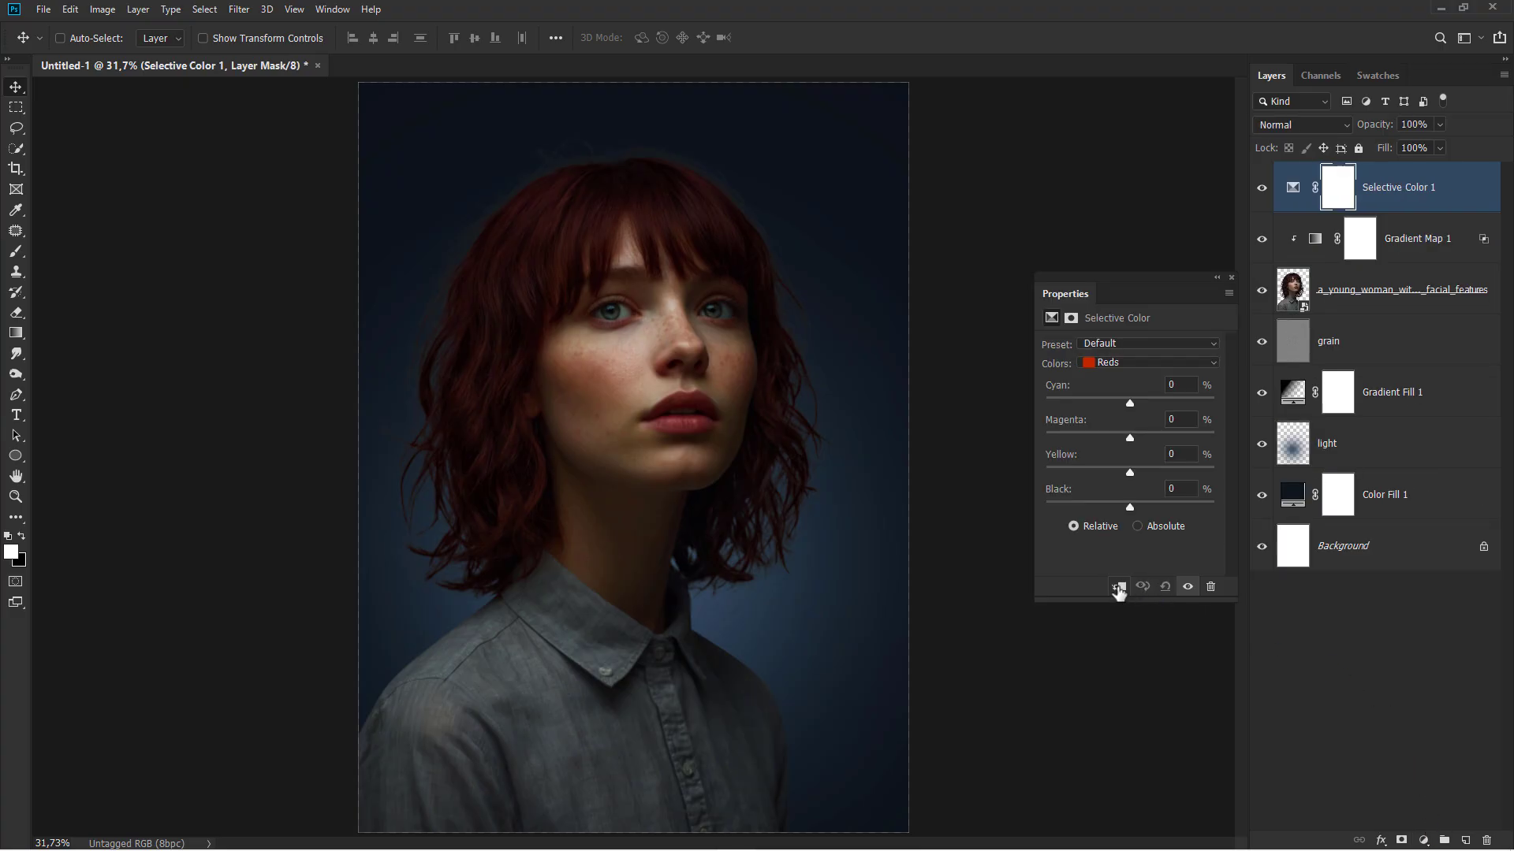
{"action": "left_click", "coordinate": [1118, 586]}
{"action": "left_click", "coordinate": [1114, 366]}
{"action": "left_click", "coordinate": [1114, 371]}
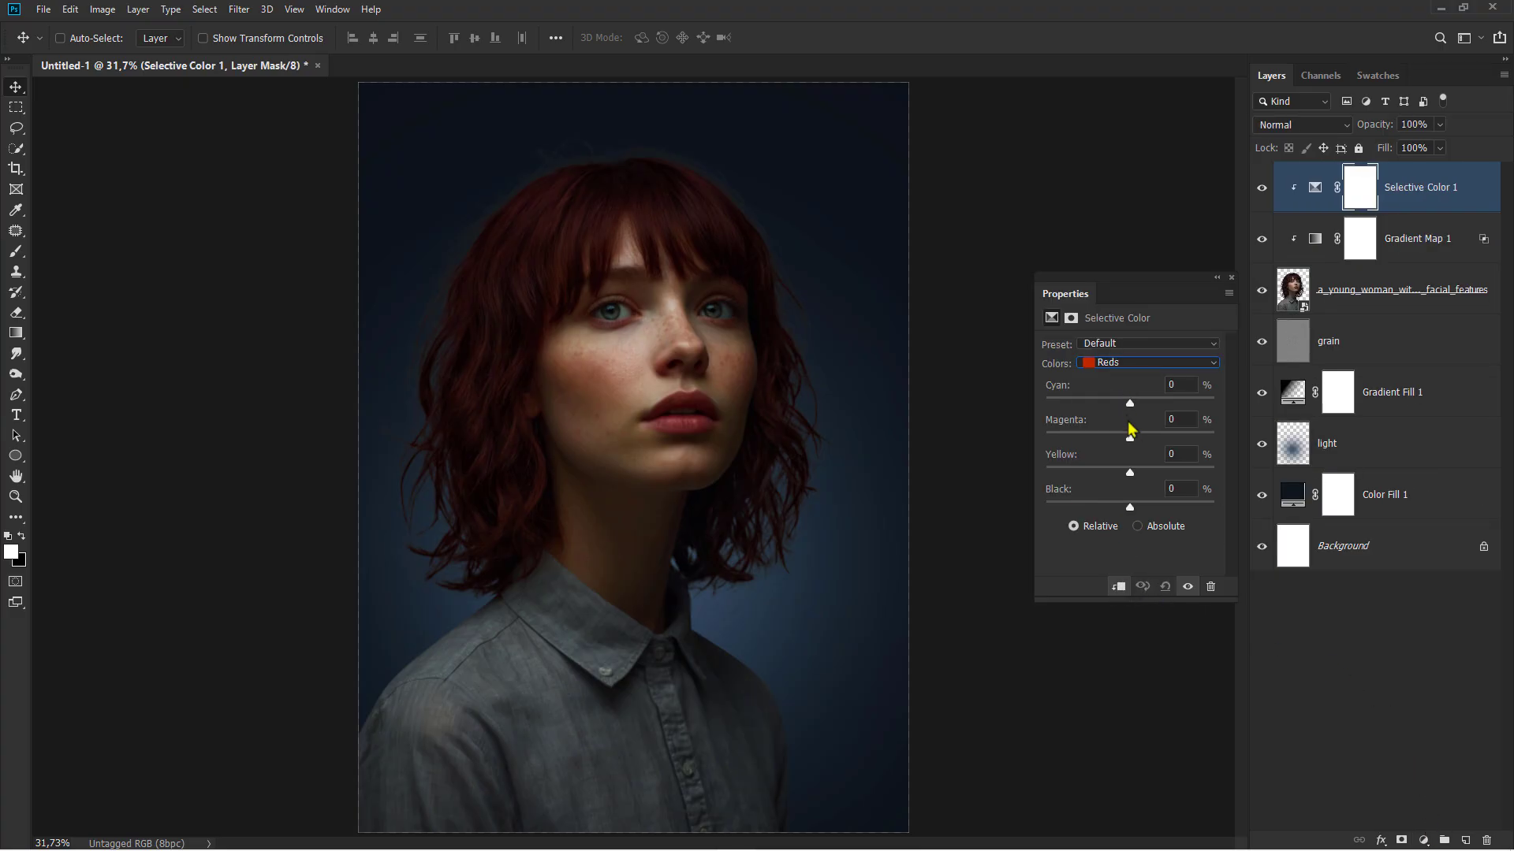
{"action": "left_click_drag", "start_coordinate": [1129, 434], "coordinate": [1132, 438]}
{"action": "left_click_drag", "start_coordinate": [1137, 511], "coordinate": [1135, 508]}
Set the Selective Color Yellows to cyan +33, magenta -10 and black +100, and compare the portrait with the adjustment hidden and shown.
{"action": "left_click", "coordinate": [1135, 362]}
{"action": "left_click", "coordinate": [1115, 381]}
{"action": "left_click_drag", "start_coordinate": [1130, 507], "coordinate": [1236, 511]}
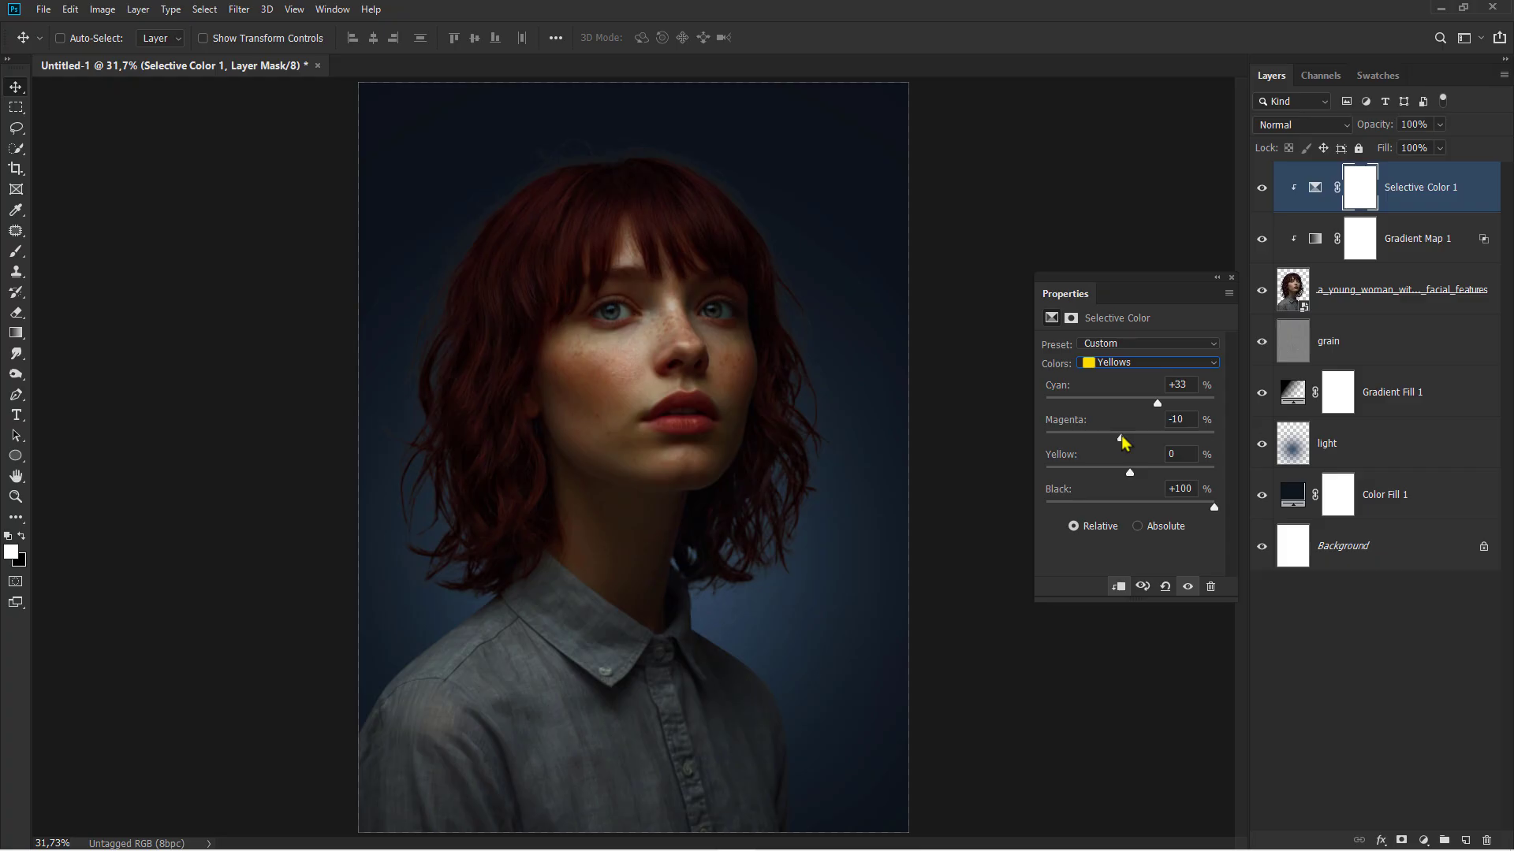
{"action": "left_click", "coordinate": [1231, 278]}
{"action": "left_click", "coordinate": [1261, 188]}
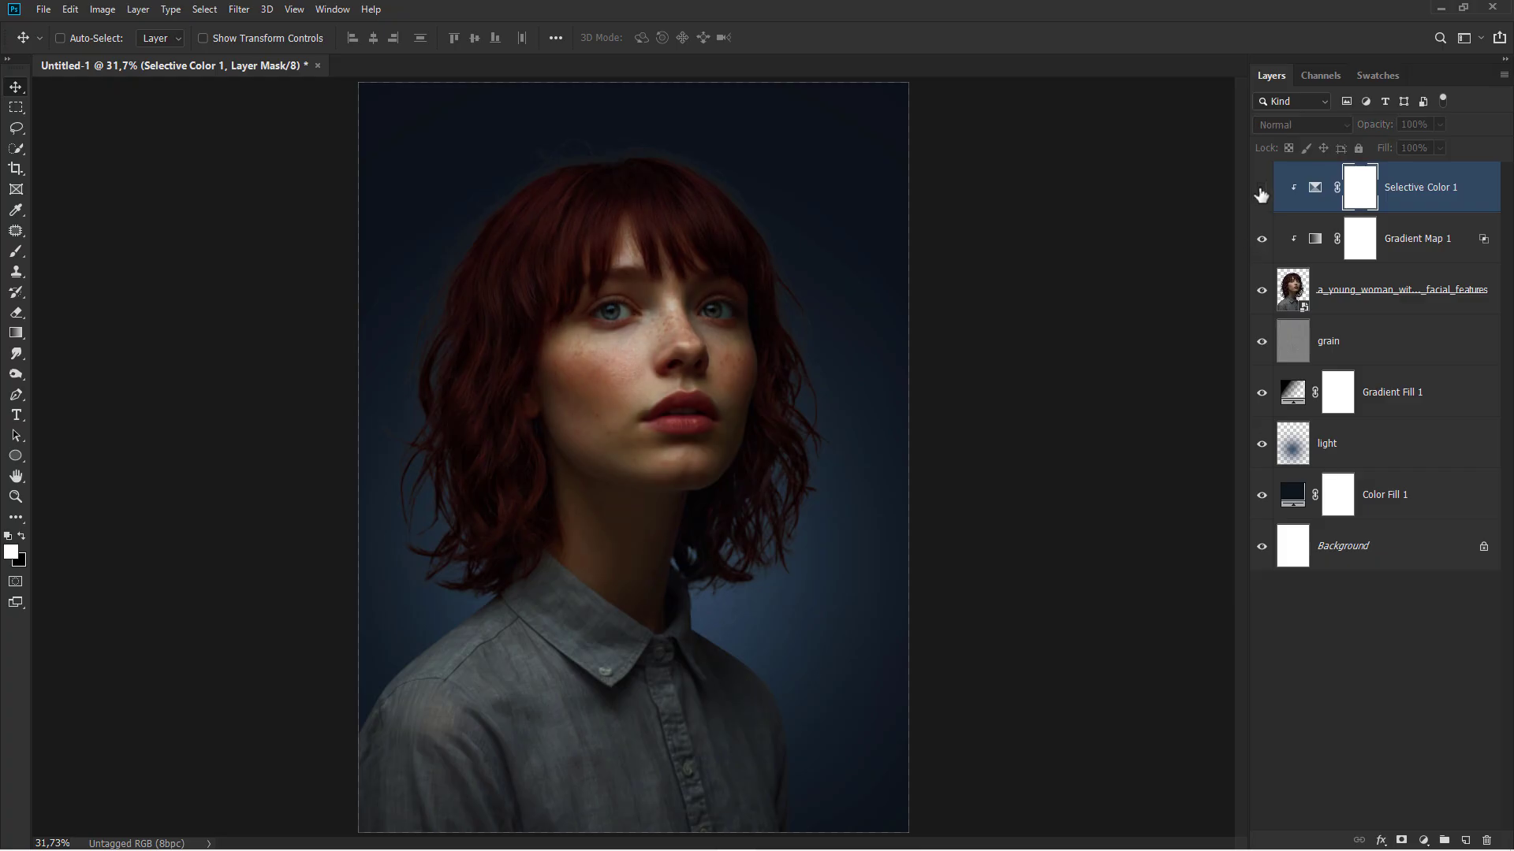
{"action": "left_click", "coordinate": [1261, 187]}
Open the flaming alphabet PNG from the file browser as a separate document in Photoshop.
{"action": "key", "text": "ctrl+2"}
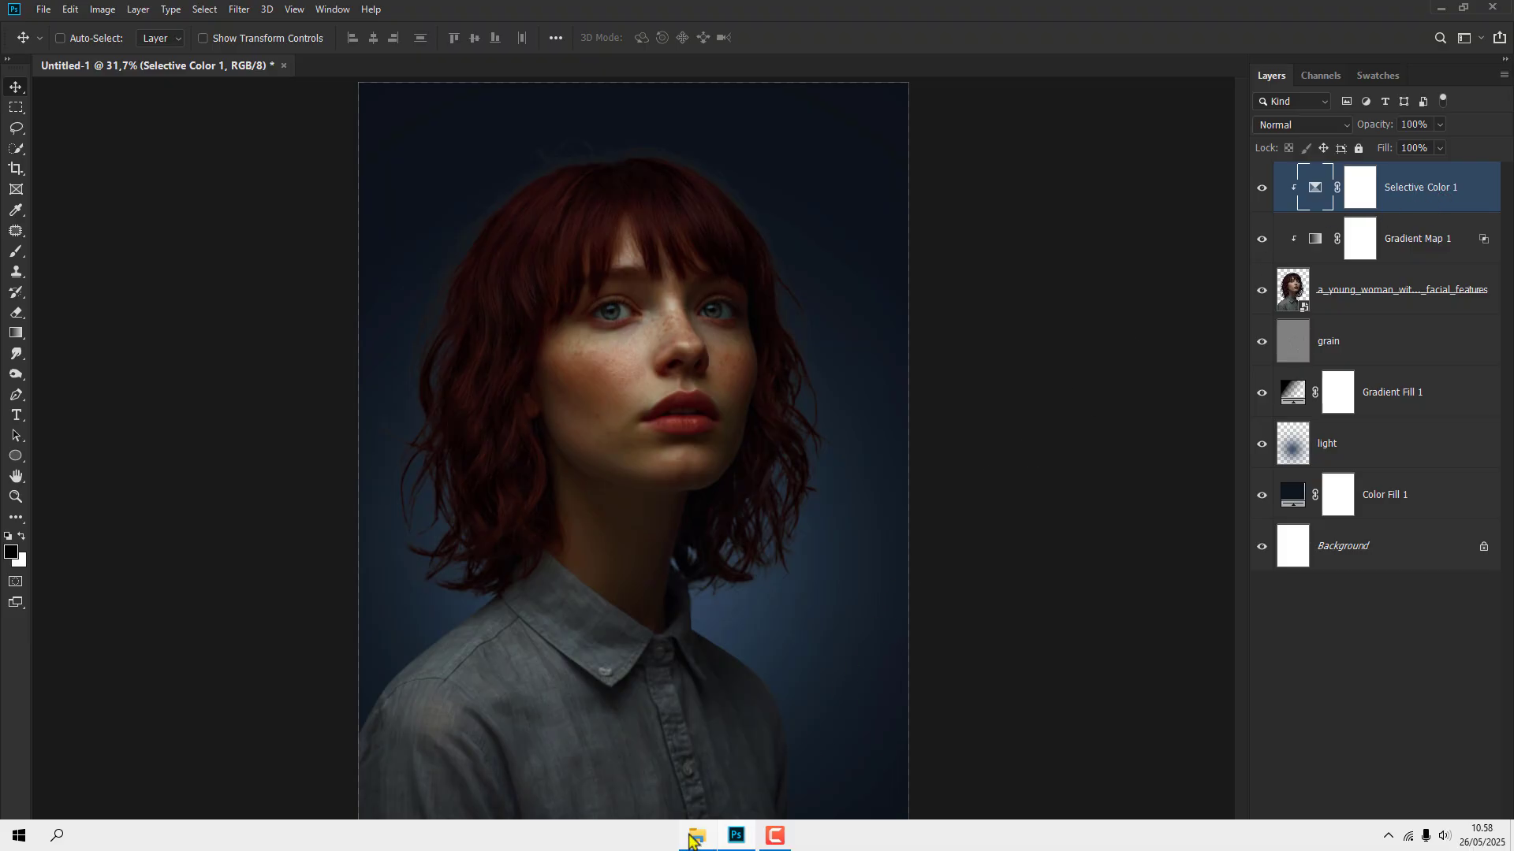
{"action": "left_click", "coordinate": [691, 839]}
{"action": "left_click_drag", "start_coordinate": [123, 240], "coordinate": [386, 69]}
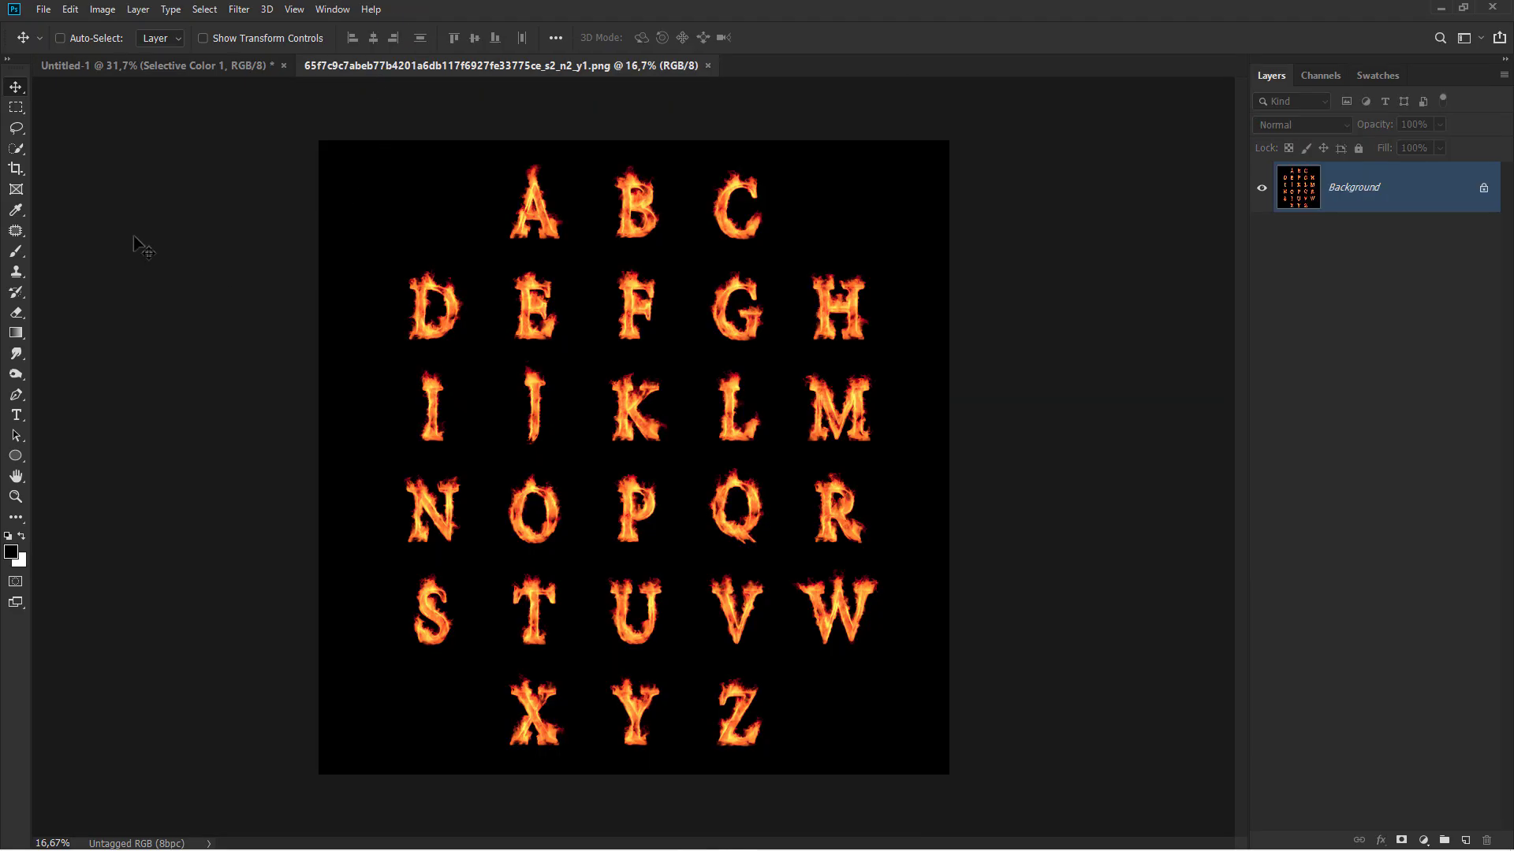
Unlock the alphabet image's background layer and lasso the letters A, Z, N, U and R into one combined selection.
{"action": "left_click", "coordinate": [15, 128]}
{"action": "left_click", "coordinate": [56, 126]}
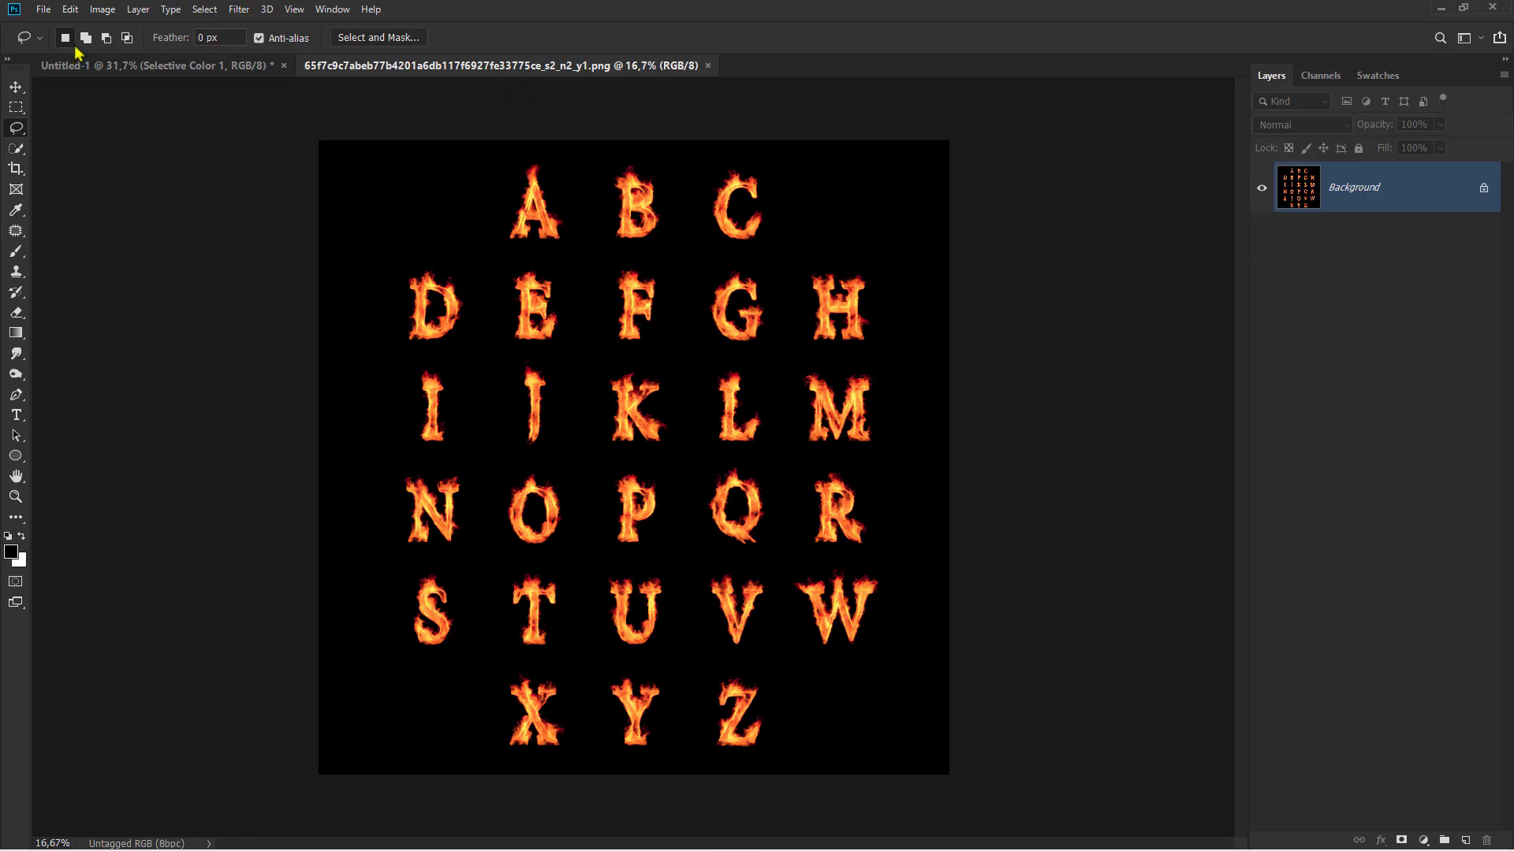
{"action": "left_click", "coordinate": [86, 37]}
{"action": "left_click", "coordinate": [1483, 189]}
{"action": "mouse_move", "coordinate": [561, 172]}
{"action": "left_mouse_down"}
{"action": "mouse_move", "coordinate": [540, 142]}
{"action": "mouse_move", "coordinate": [503, 160]}
{"action": "mouse_move", "coordinate": [485, 209]}
{"action": "mouse_move", "coordinate": [494, 247]}
{"action": "mouse_move", "coordinate": [588, 243]}
{"action": "mouse_move", "coordinate": [582, 202]}
{"action": "left_mouse_up"}
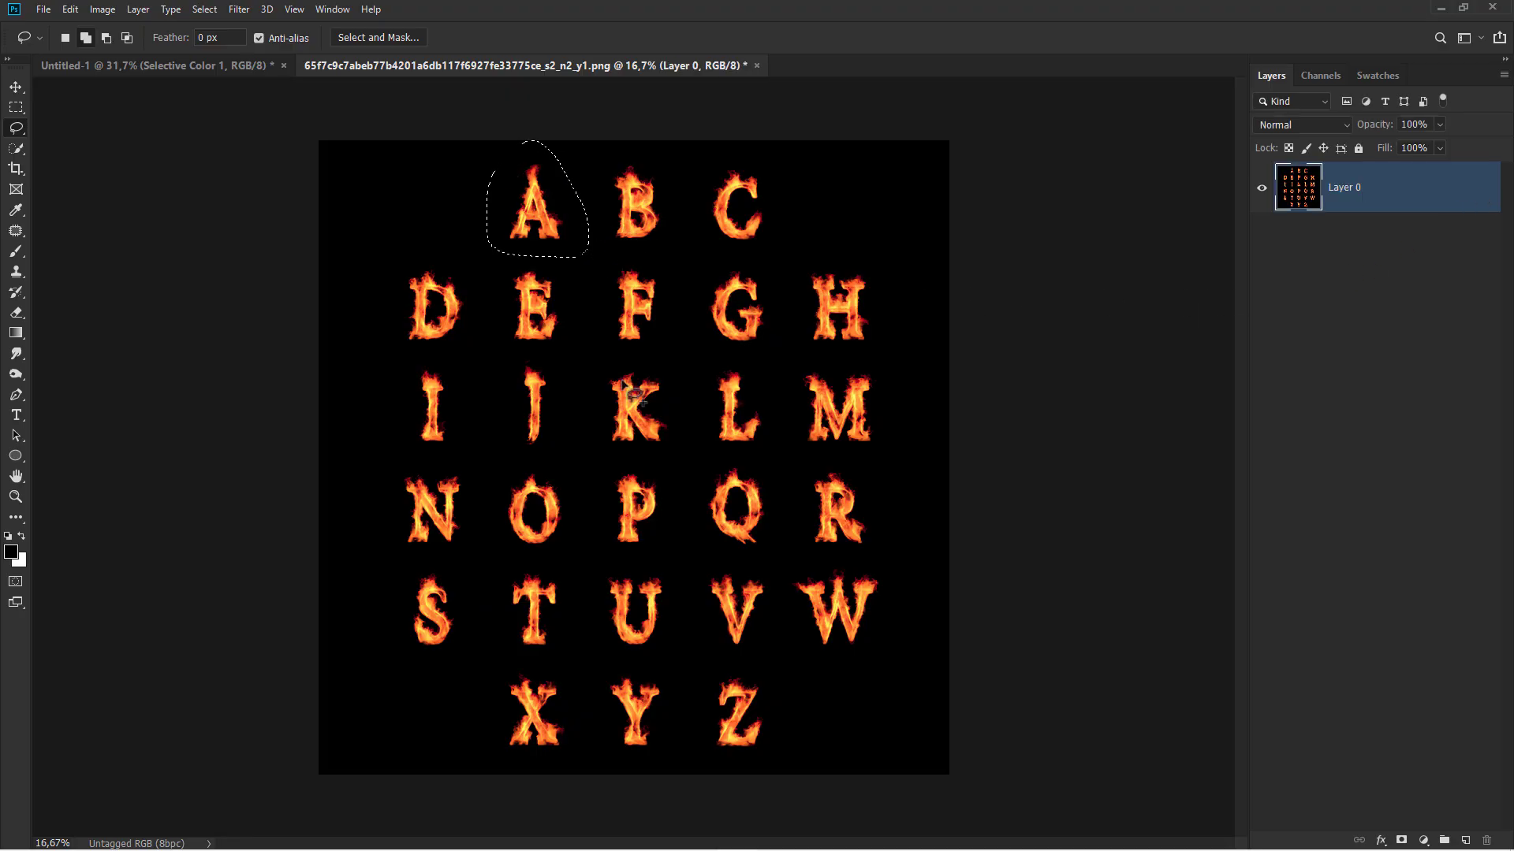
{"action": "mouse_move", "coordinate": [786, 663]}
{"action": "left_mouse_down"}
{"action": "mouse_move", "coordinate": [694, 710]}
{"action": "mouse_move", "coordinate": [725, 757]}
{"action": "mouse_move", "coordinate": [786, 663]}
{"action": "left_mouse_up"}
{"action": "mouse_move", "coordinate": [480, 481]}
{"action": "left_mouse_down"}
{"action": "mouse_move", "coordinate": [394, 551]}
{"action": "mouse_move", "coordinate": [388, 464]}
{"action": "mouse_move", "coordinate": [459, 456]}
{"action": "left_mouse_up"}
{"action": "mouse_move", "coordinate": [585, 564]}
{"action": "left_mouse_down"}
{"action": "mouse_move", "coordinate": [595, 634]}
{"action": "mouse_move", "coordinate": [690, 600]}
{"action": "mouse_move", "coordinate": [631, 561]}
{"action": "left_mouse_up"}
{"action": "mouse_move", "coordinate": [803, 465]}
{"action": "left_mouse_down"}
{"action": "mouse_move", "coordinate": [820, 556]}
{"action": "mouse_move", "coordinate": [828, 460]}
{"action": "left_mouse_up"}
Move the selected flaming letters into the portrait document, scale them to 54.01% and position them within the canvas.
{"action": "left_click", "coordinate": [16, 87]}
{"action": "mouse_move", "coordinate": [492, 209]}
{"action": "left_mouse_down"}
{"action": "mouse_move", "coordinate": [211, 109]}
{"action": "mouse_move", "coordinate": [197, 79]}
{"action": "mouse_move", "coordinate": [509, 286]}
{"action": "mouse_move", "coordinate": [560, 336]}
{"action": "left_mouse_up"}
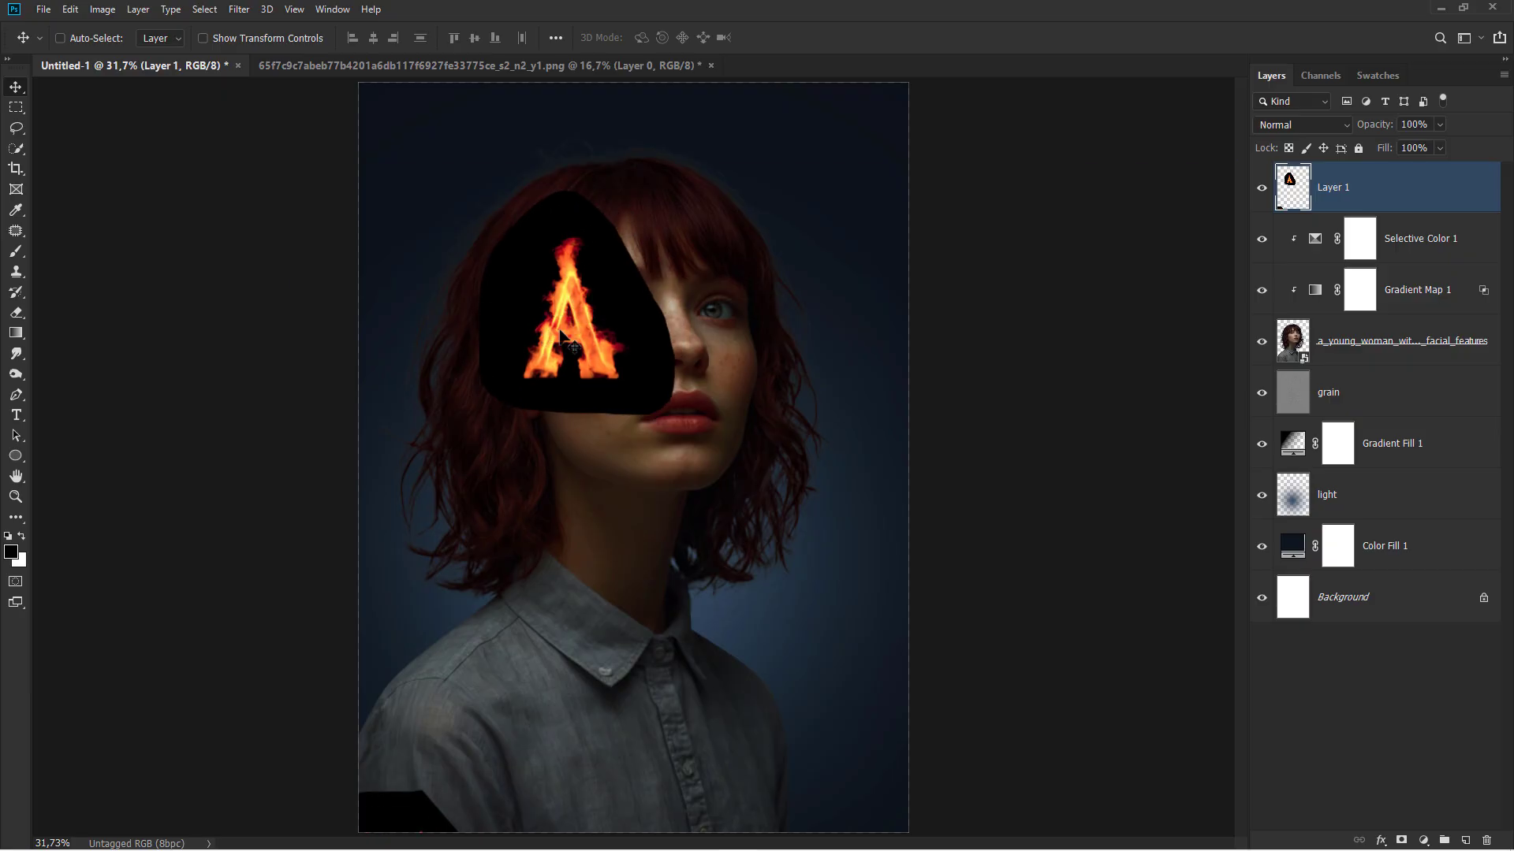
{"action": "key", "text": "ctrl+t"}
{"action": "key", "text": "ctrl+0"}
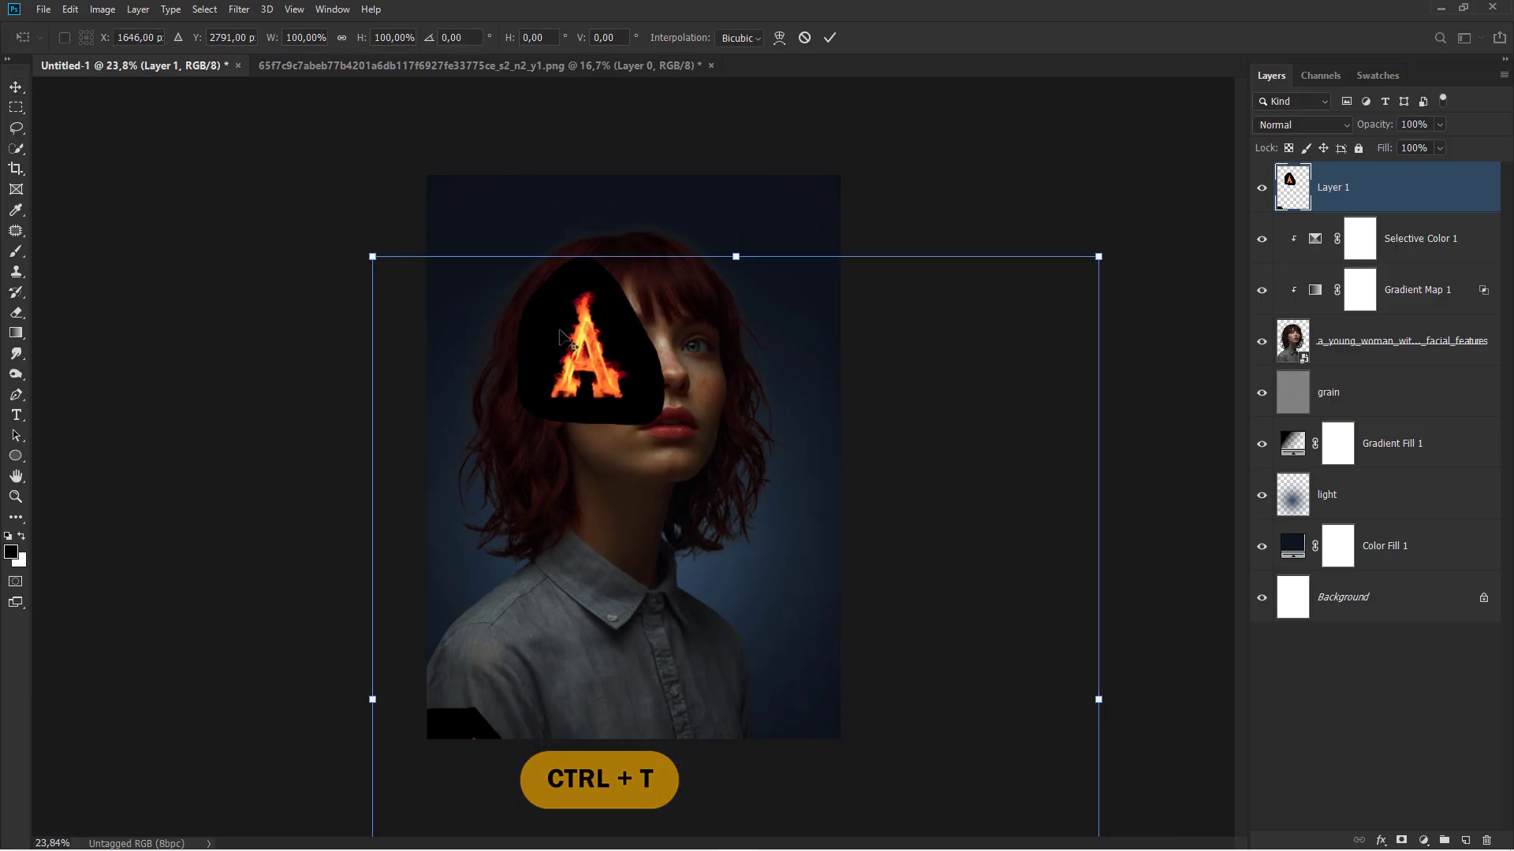
{"action": "left_click_drag", "start_coordinate": [984, 305], "coordinate": [868, 450]}
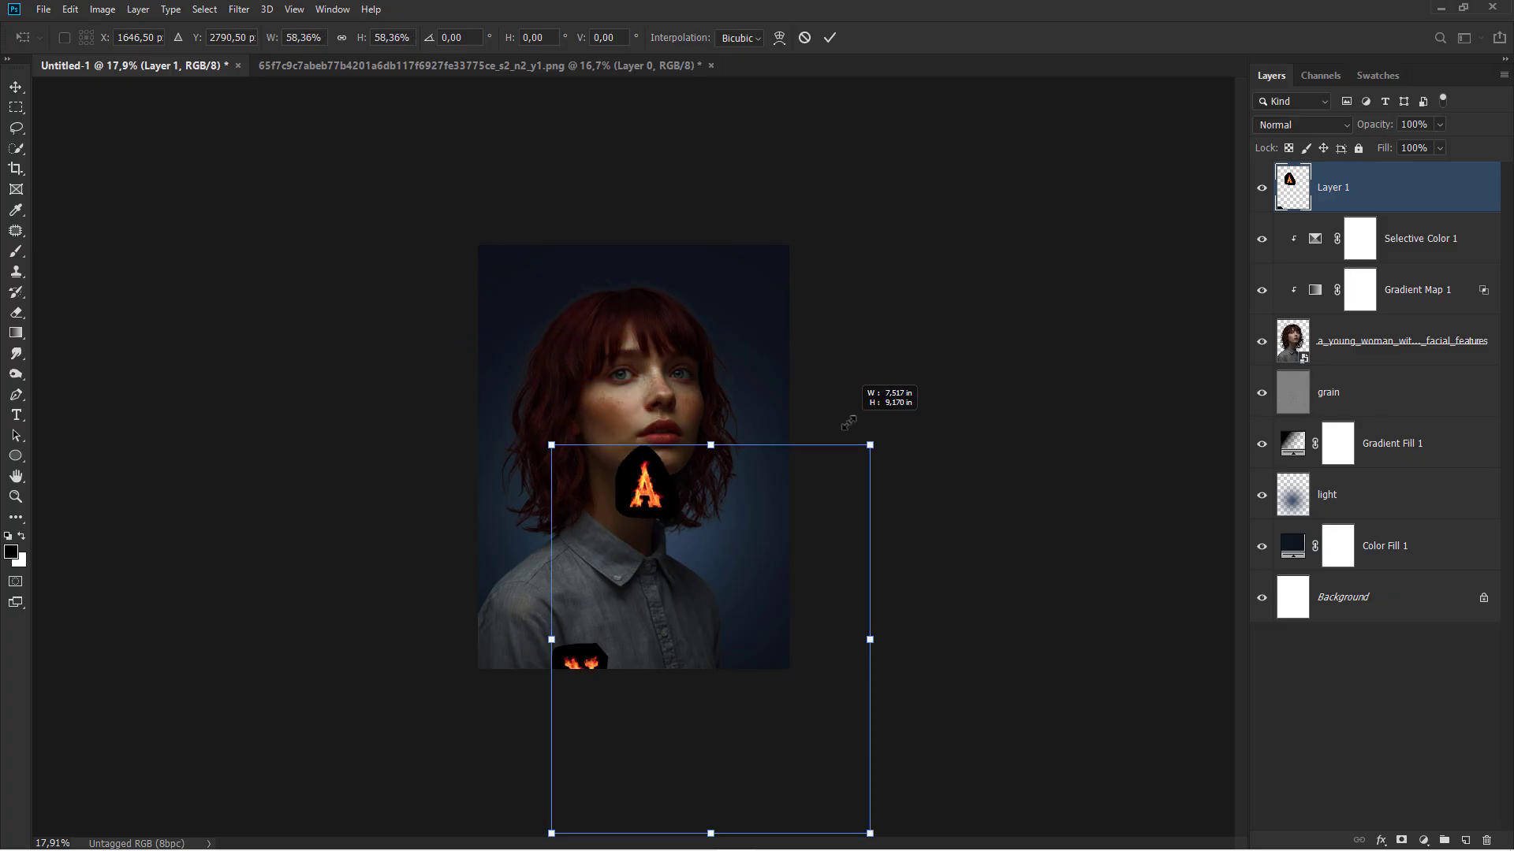
{"action": "left_click_drag", "start_coordinate": [763, 540], "coordinate": [692, 364]}
{"action": "key", "text": "ctrl+plus"}
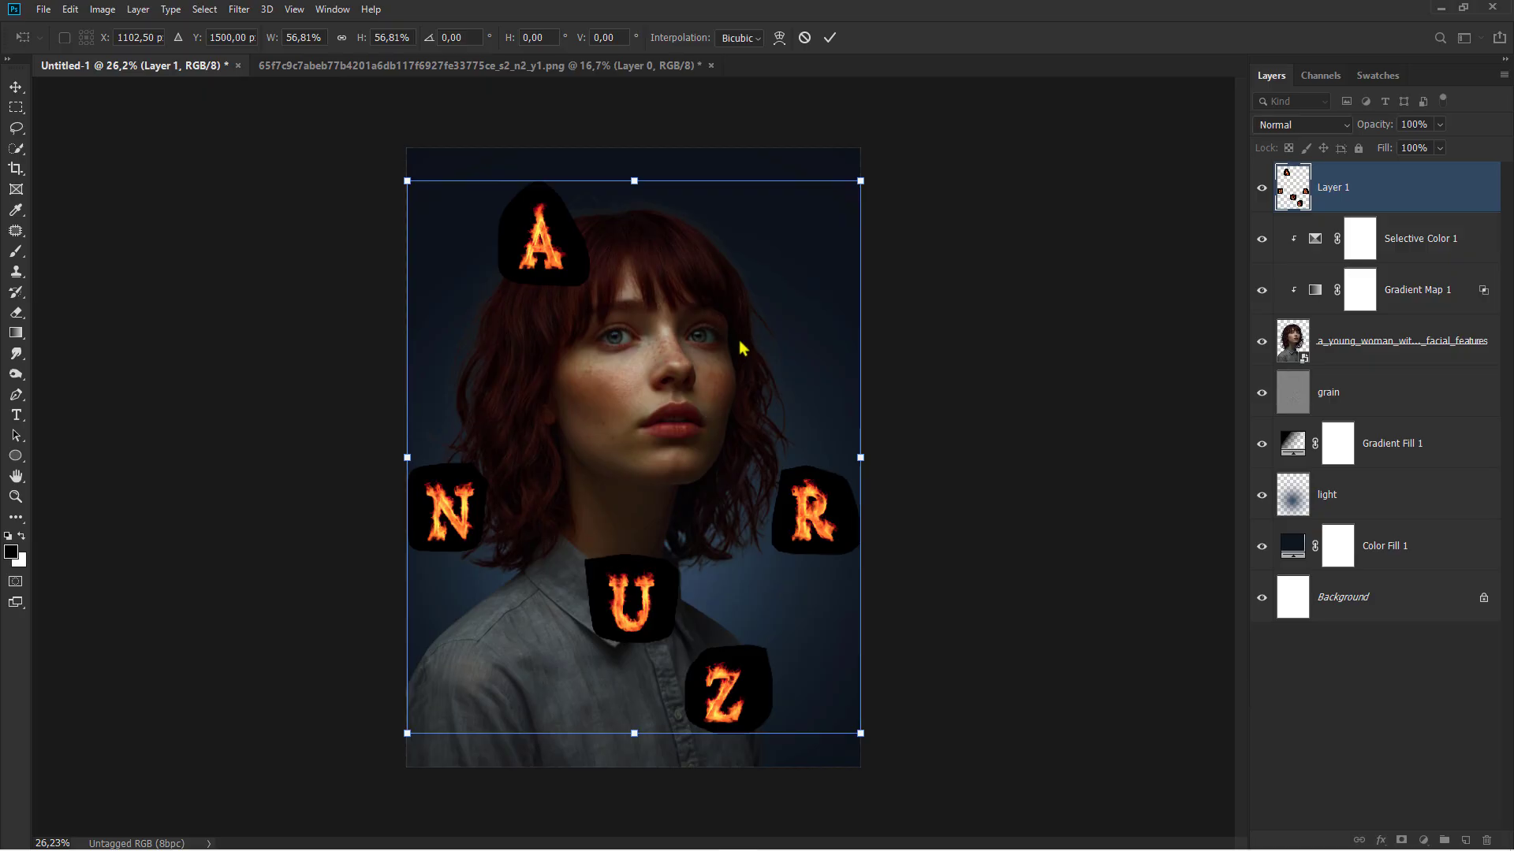
{"action": "left_click_drag", "start_coordinate": [860, 180], "coordinate": [852, 192]}
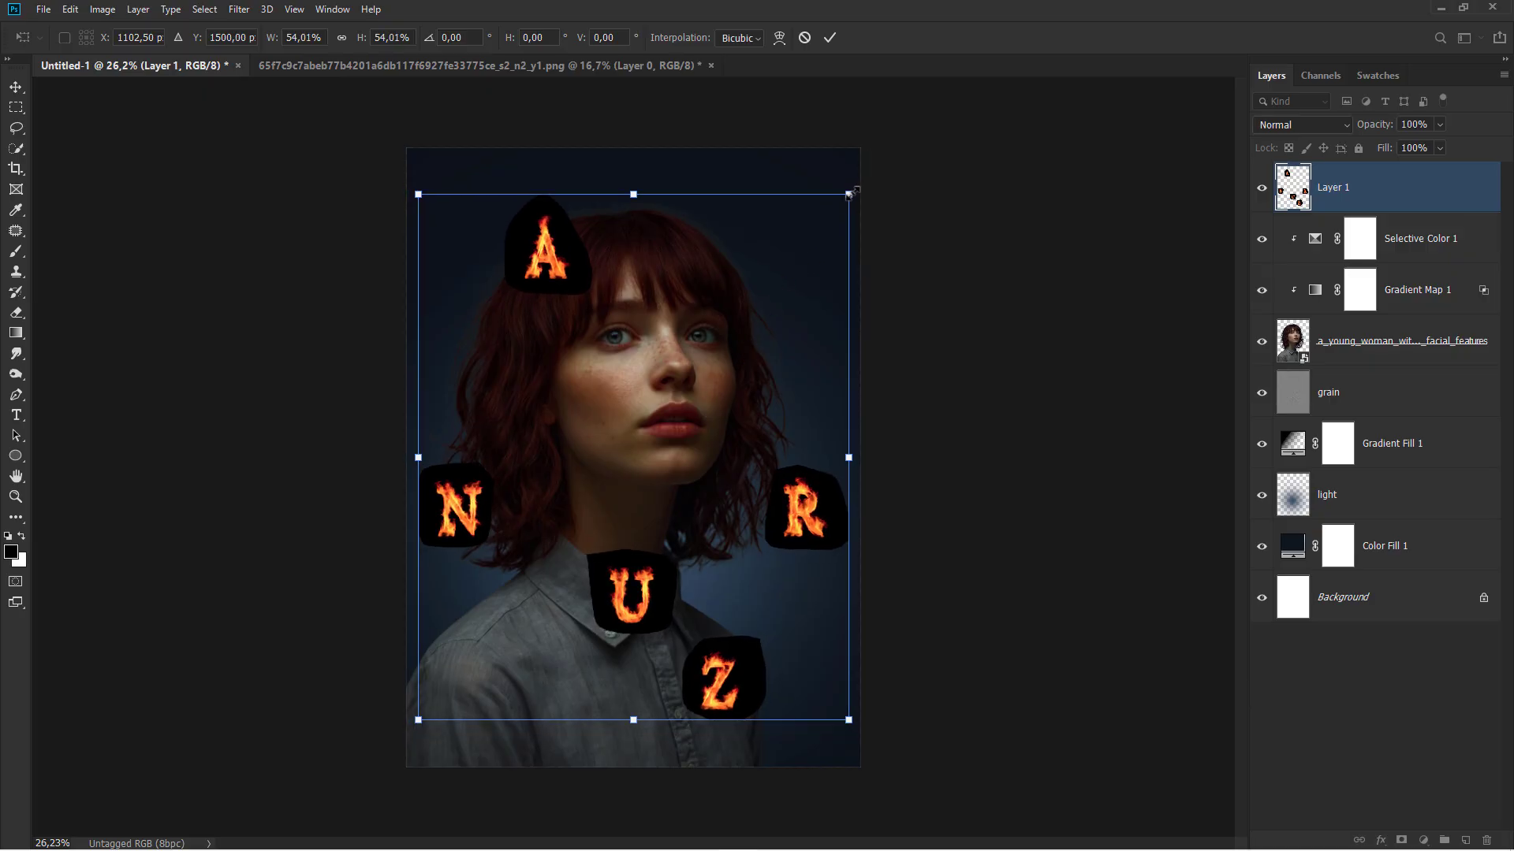
{"action": "key", "text": "Return"}
{"action": "key", "text": "ctrl+plus"}
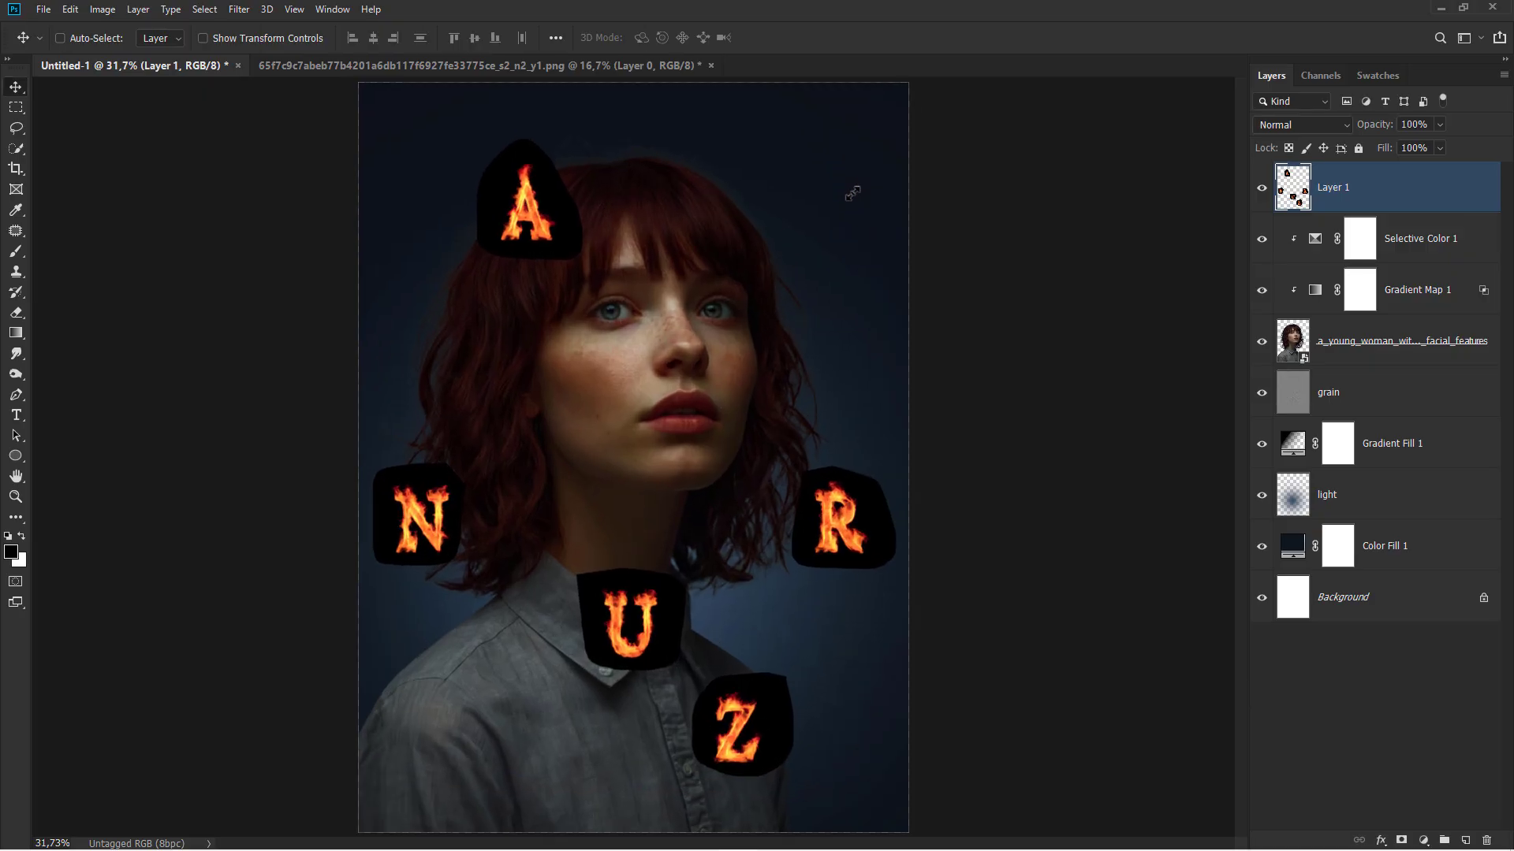
Lasso the letter Z, cut and paste it in place as its own layer, and move it directly left of the A.
{"action": "left_click", "coordinate": [16, 128]}
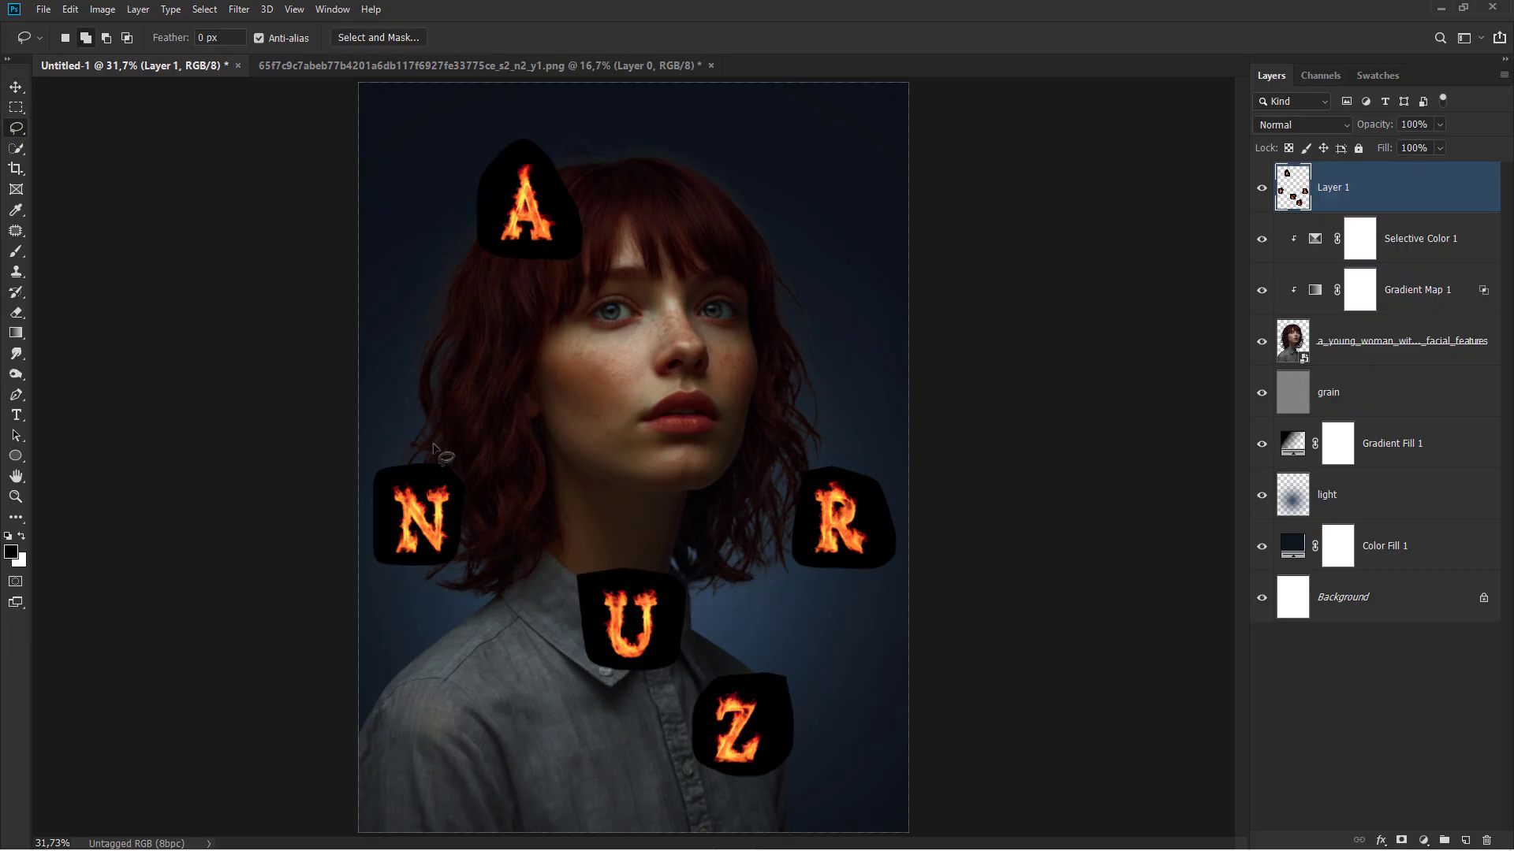
{"action": "mouse_move", "coordinate": [734, 645]}
{"action": "left_mouse_down"}
{"action": "mouse_move", "coordinate": [682, 682]}
{"action": "mouse_move", "coordinate": [672, 751]}
{"action": "mouse_move", "coordinate": [707, 793]}
{"action": "mouse_move", "coordinate": [832, 720]}
{"action": "left_mouse_up"}
{"action": "key", "text": "ctrl+x"}
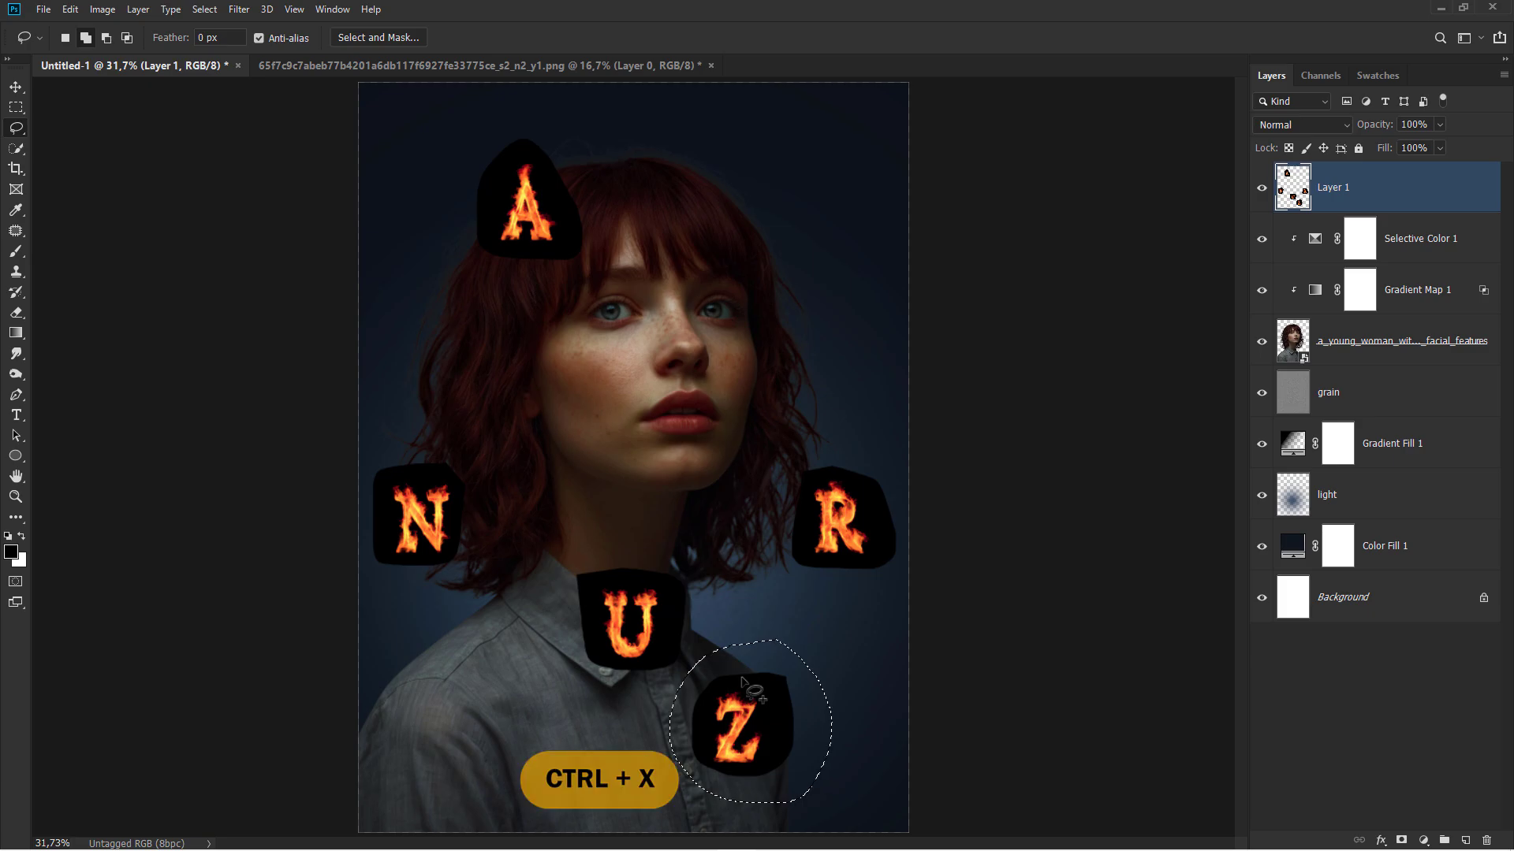
{"action": "key", "text": "ctrl+shift+v"}
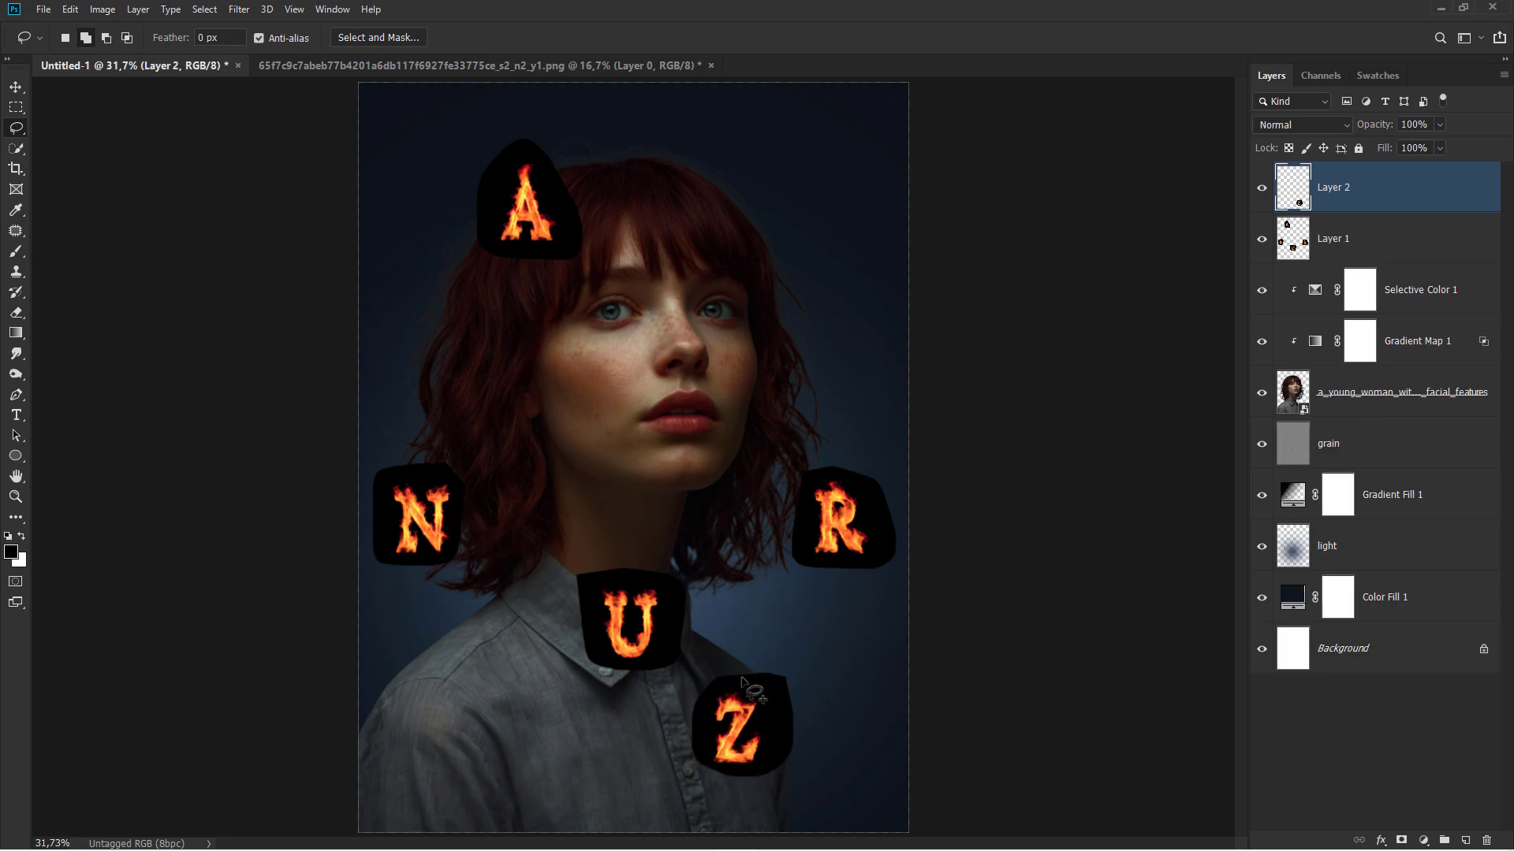
{"action": "key", "text": "v"}
{"action": "mouse_move", "coordinate": [747, 713]}
{"action": "left_mouse_down"}
{"action": "mouse_move", "coordinate": [528, 237]}
{"action": "mouse_move", "coordinate": [458, 207]}
{"action": "left_mouse_up"}
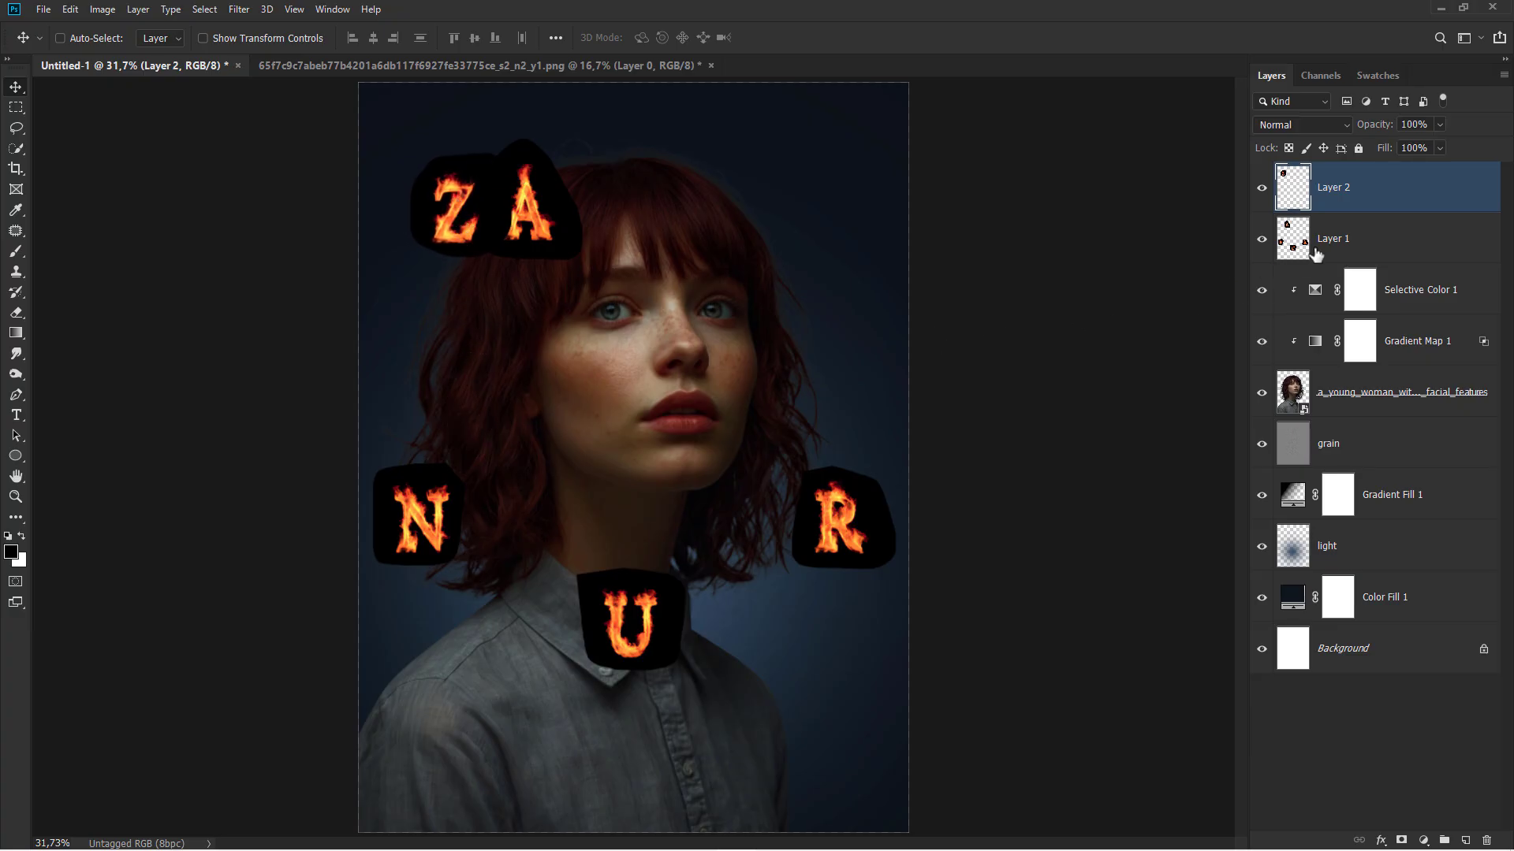
Lasso the letter N on Layer 1, cut and paste it in place as its own layer, and move it right of the A.
{"action": "left_click", "coordinate": [1351, 233]}
{"action": "left_click", "coordinate": [15, 127]}
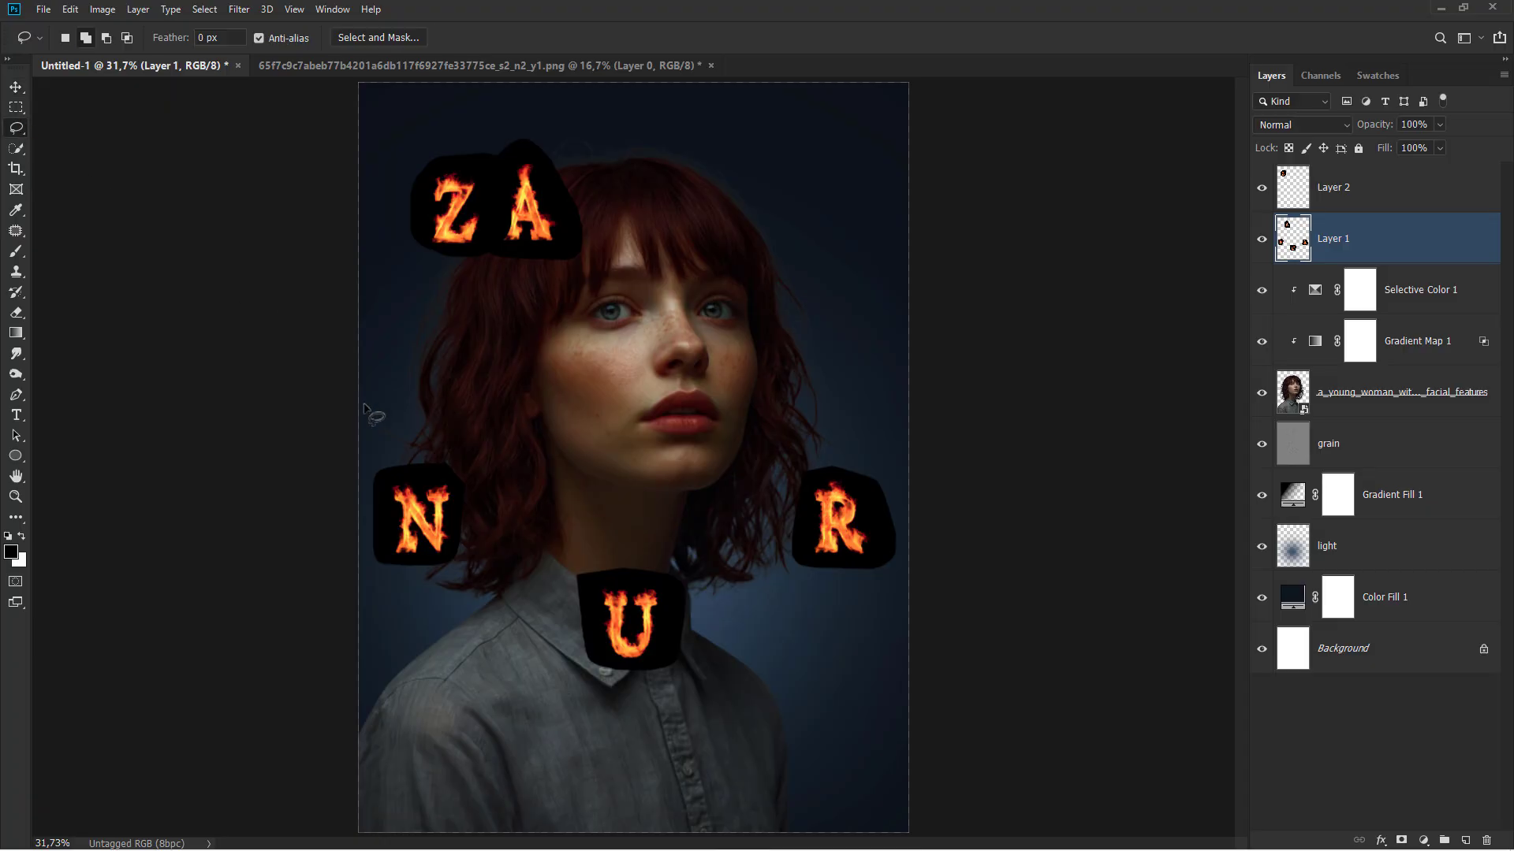
{"action": "mouse_move", "coordinate": [487, 424]}
{"action": "left_mouse_down"}
{"action": "mouse_move", "coordinate": [432, 615]}
{"action": "mouse_move", "coordinate": [394, 440]}
{"action": "mouse_move", "coordinate": [487, 456]}
{"action": "left_mouse_up"}
{"action": "key", "text": "ctrl+x"}
{"action": "key", "text": "ctrl+shift+v"}
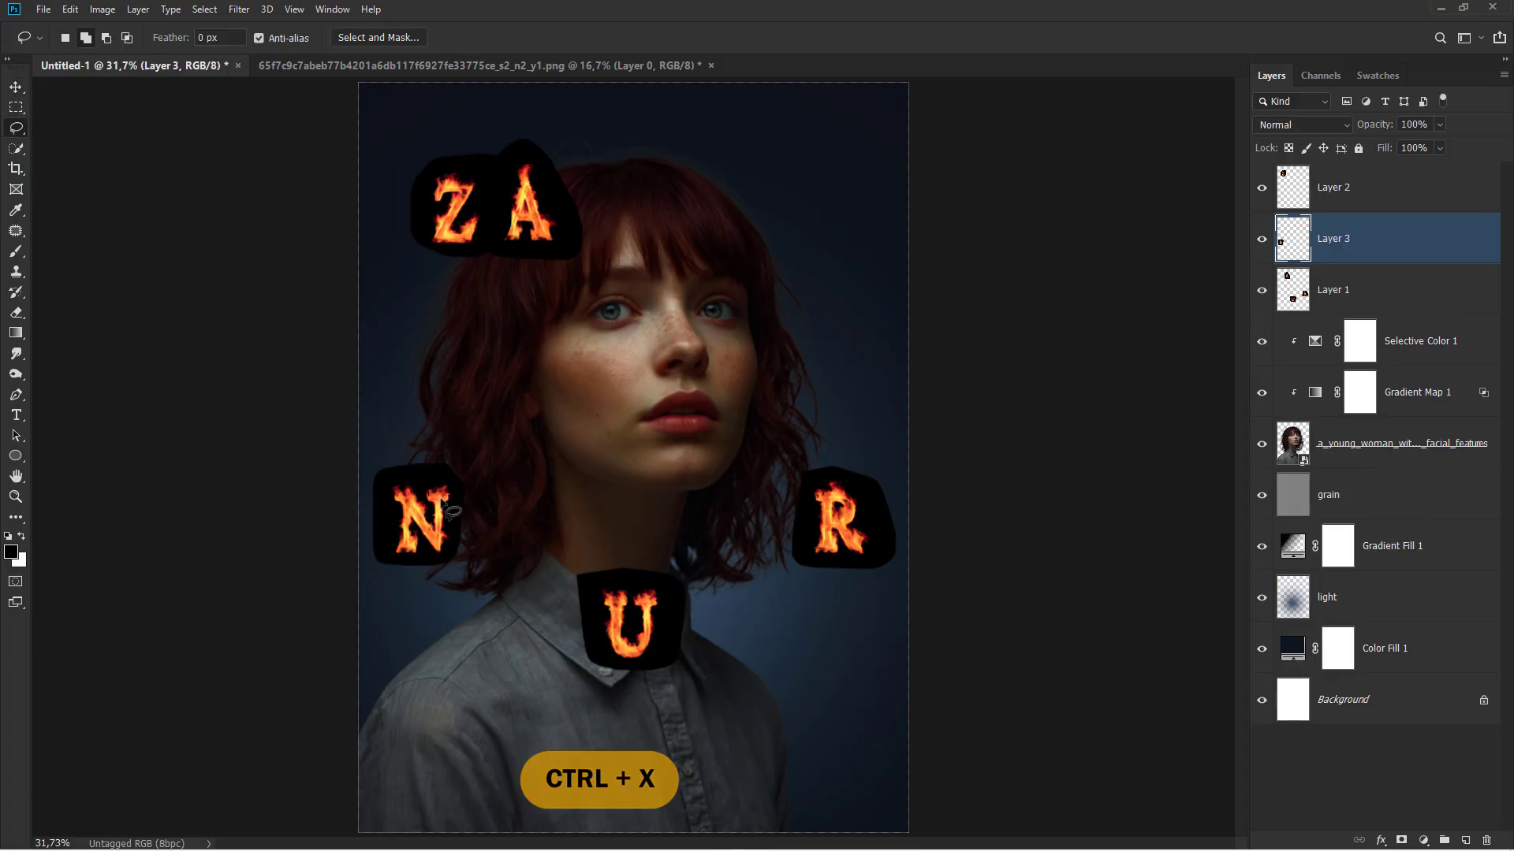
{"action": "key", "text": "v"}
{"action": "left_click_drag", "start_coordinate": [454, 474], "coordinate": [592, 195]}
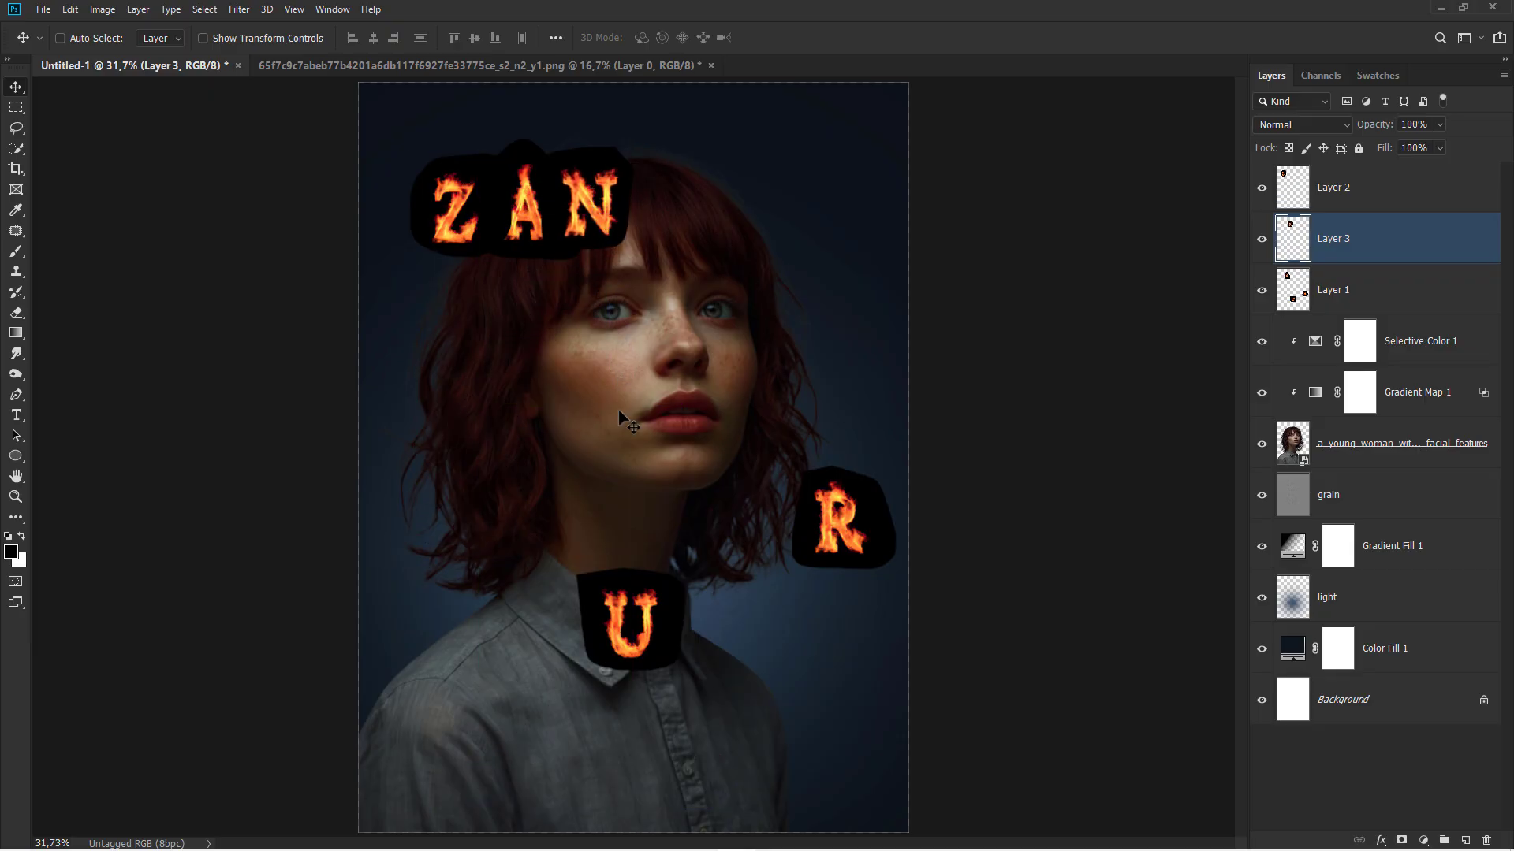
Lasso the letter U, cut it from Layer 1 onto its own layer, and move it right of the N.
{"action": "left_click", "coordinate": [16, 128]}
{"action": "mouse_move", "coordinate": [546, 488]}
{"action": "left_mouse_down"}
{"action": "mouse_move", "coordinate": [539, 688]}
{"action": "mouse_move", "coordinate": [694, 696]}
{"action": "mouse_move", "coordinate": [683, 530]}
{"action": "left_mouse_up"}
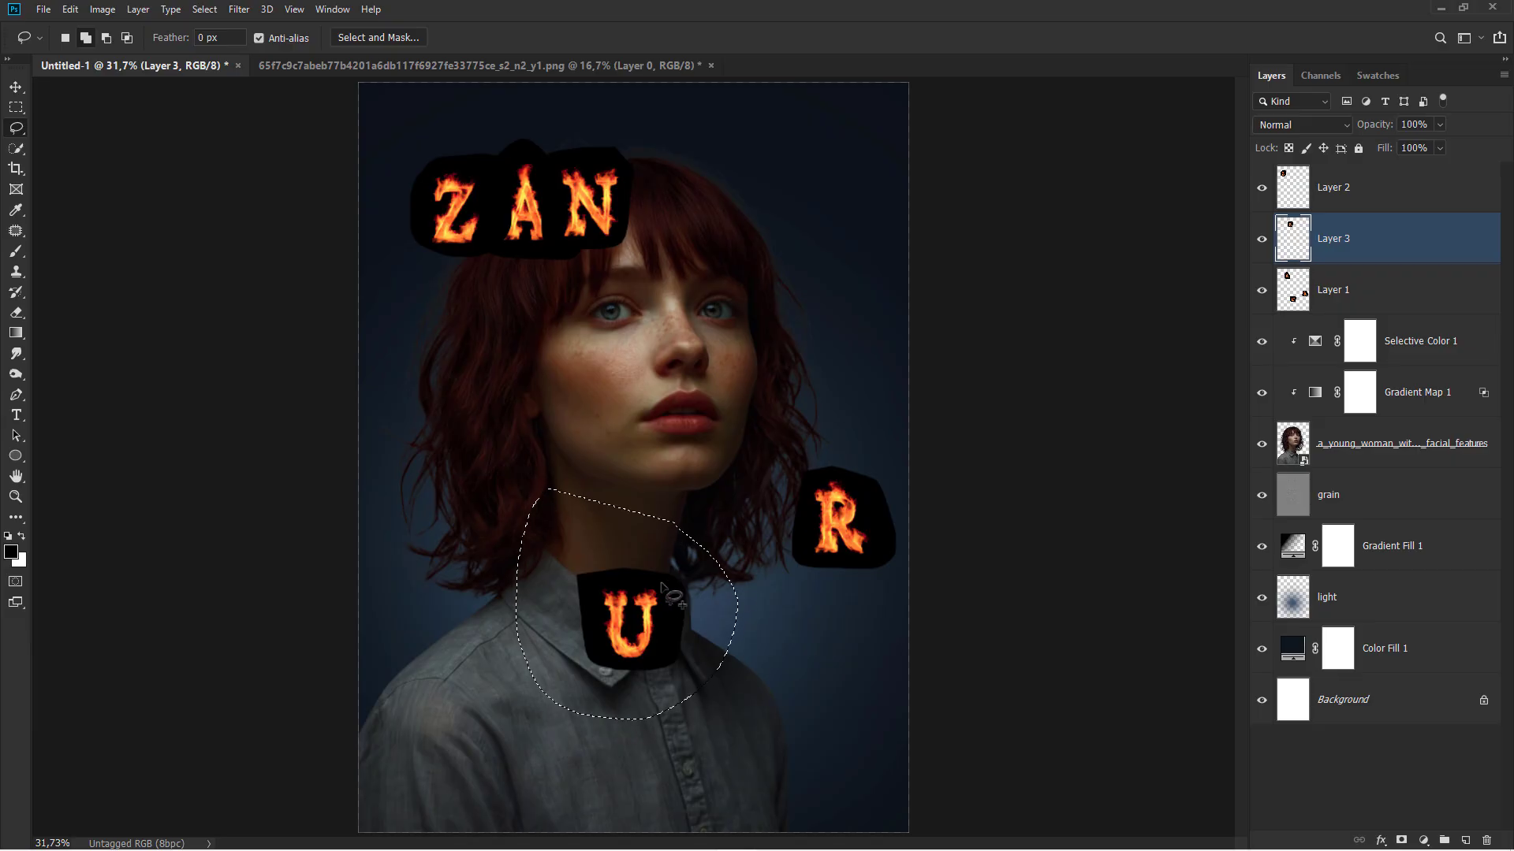
{"action": "left_click", "coordinate": [1346, 293]}
{"action": "key", "text": "ctrl+x"}
{"action": "key", "text": "ctrl+v"}
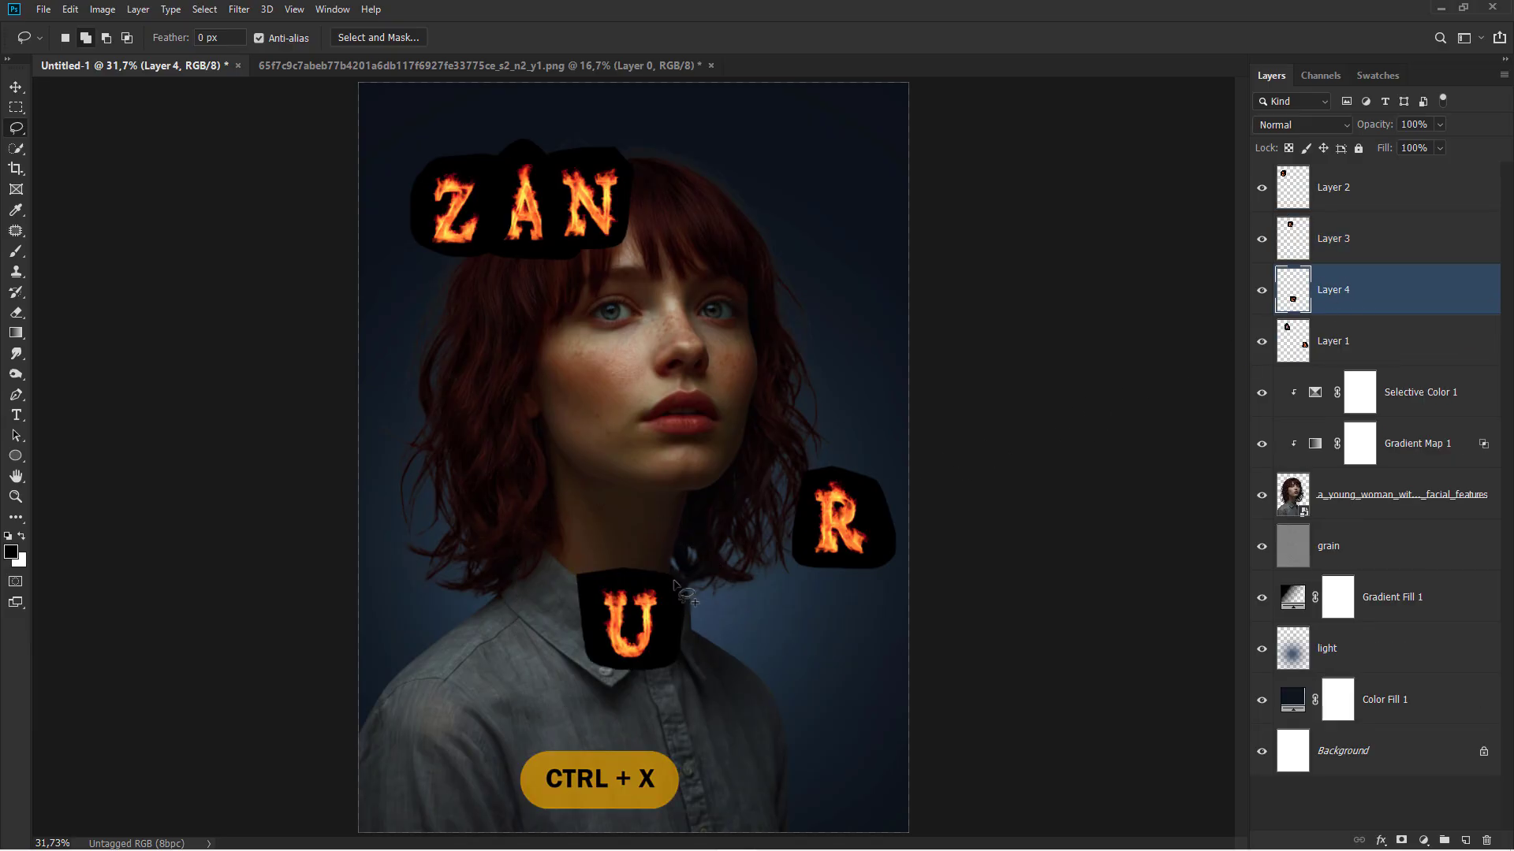
{"action": "key", "text": "v"}
{"action": "mouse_move", "coordinate": [674, 585]}
{"action": "left_mouse_down"}
{"action": "mouse_move", "coordinate": [670, 311]}
{"action": "mouse_move", "coordinate": [701, 177]}
{"action": "mouse_move", "coordinate": [669, 254]}
{"action": "left_mouse_up"}
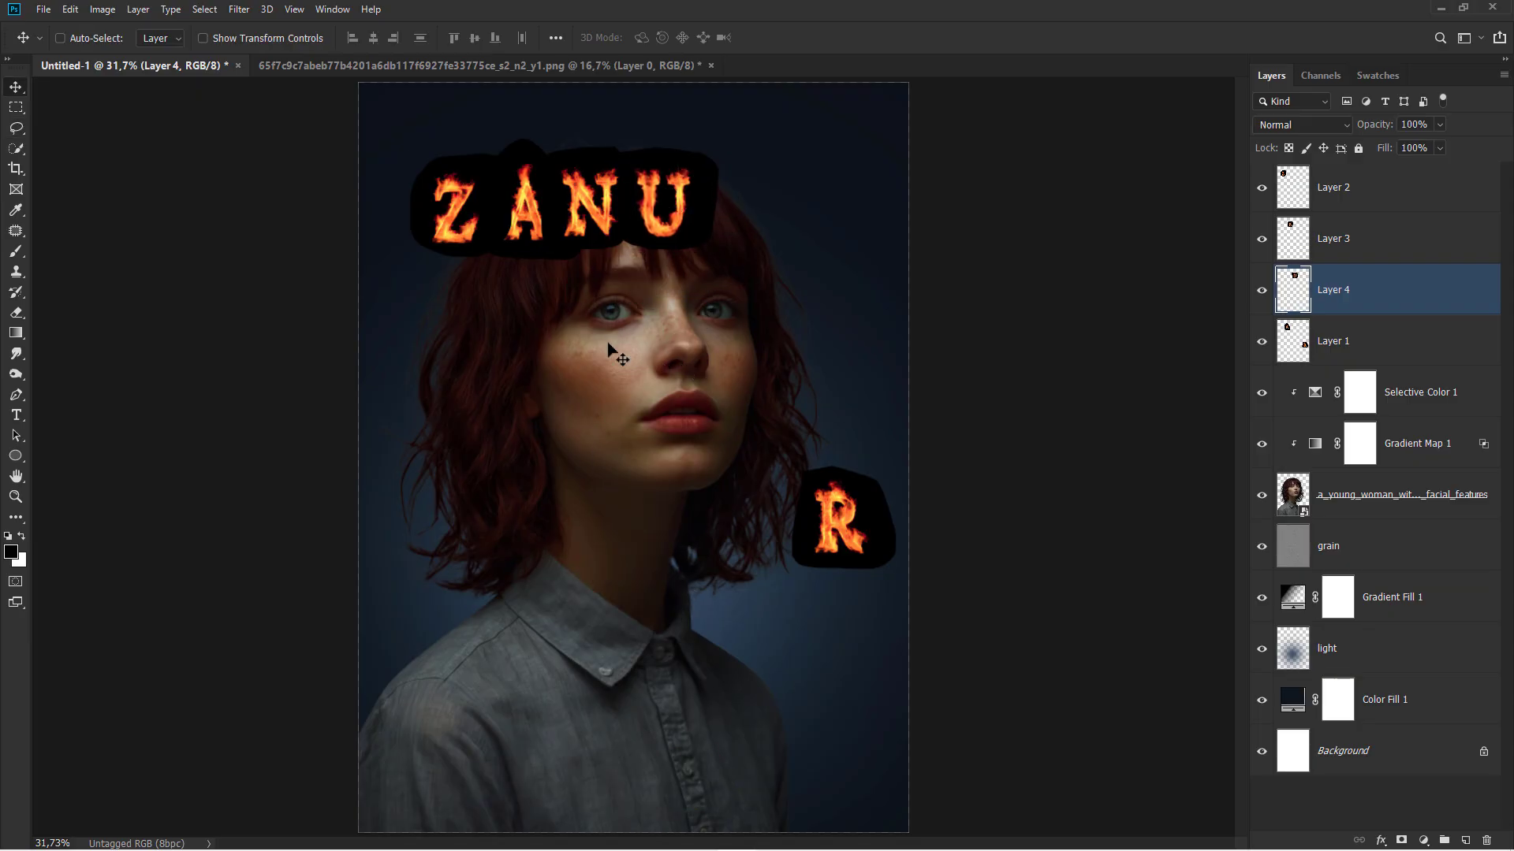
Lasso the letter R on Layer 1, cut and paste it in place as its own layer, and move it right of the U.
{"action": "left_click", "coordinate": [15, 127]}
{"action": "mouse_move", "coordinate": [793, 423]}
{"action": "left_mouse_down"}
{"action": "mouse_move", "coordinate": [757, 497]}
{"action": "mouse_move", "coordinate": [951, 495]}
{"action": "mouse_move", "coordinate": [796, 424]}
{"action": "left_mouse_up"}
{"action": "left_click", "coordinate": [1353, 331]}
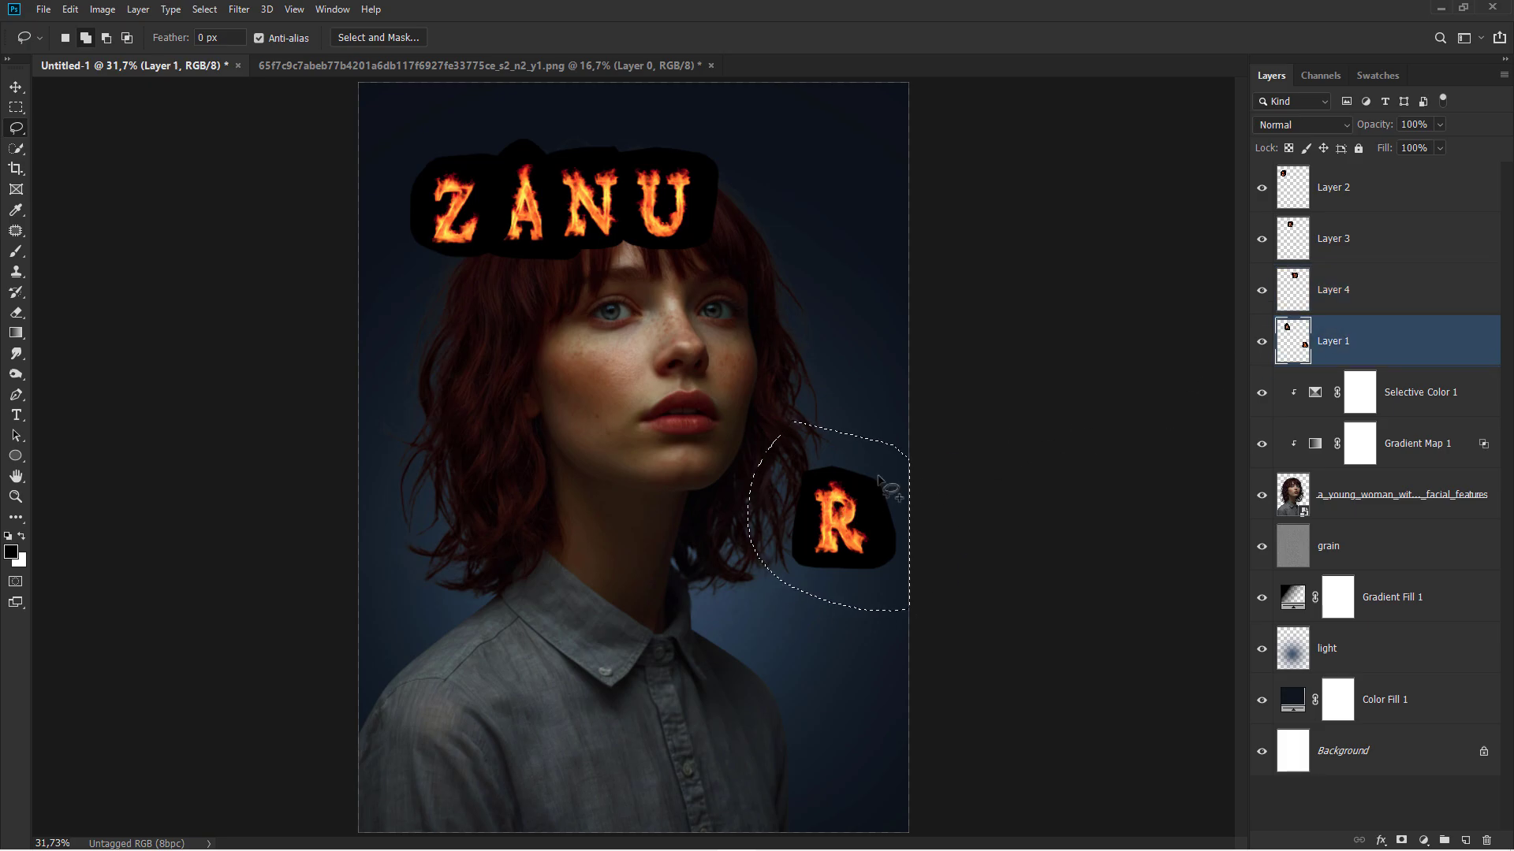
{"action": "key", "text": "ctrl+x"}
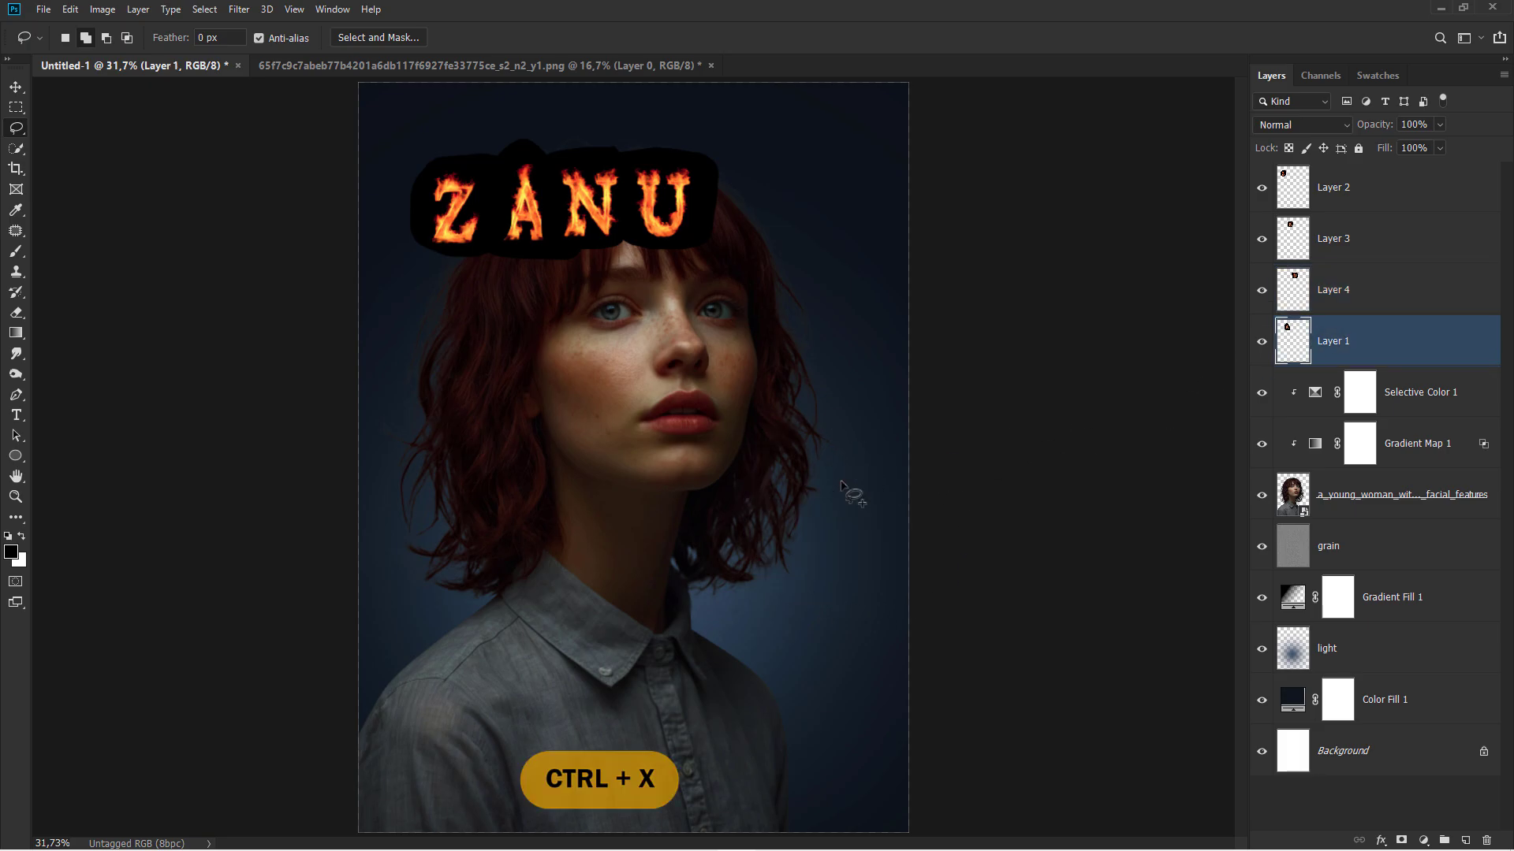
{"action": "key", "text": "ctrl+shift+v"}
{"action": "key", "text": "v"}
{"action": "left_click_drag", "start_coordinate": [832, 512], "coordinate": [769, 193]}
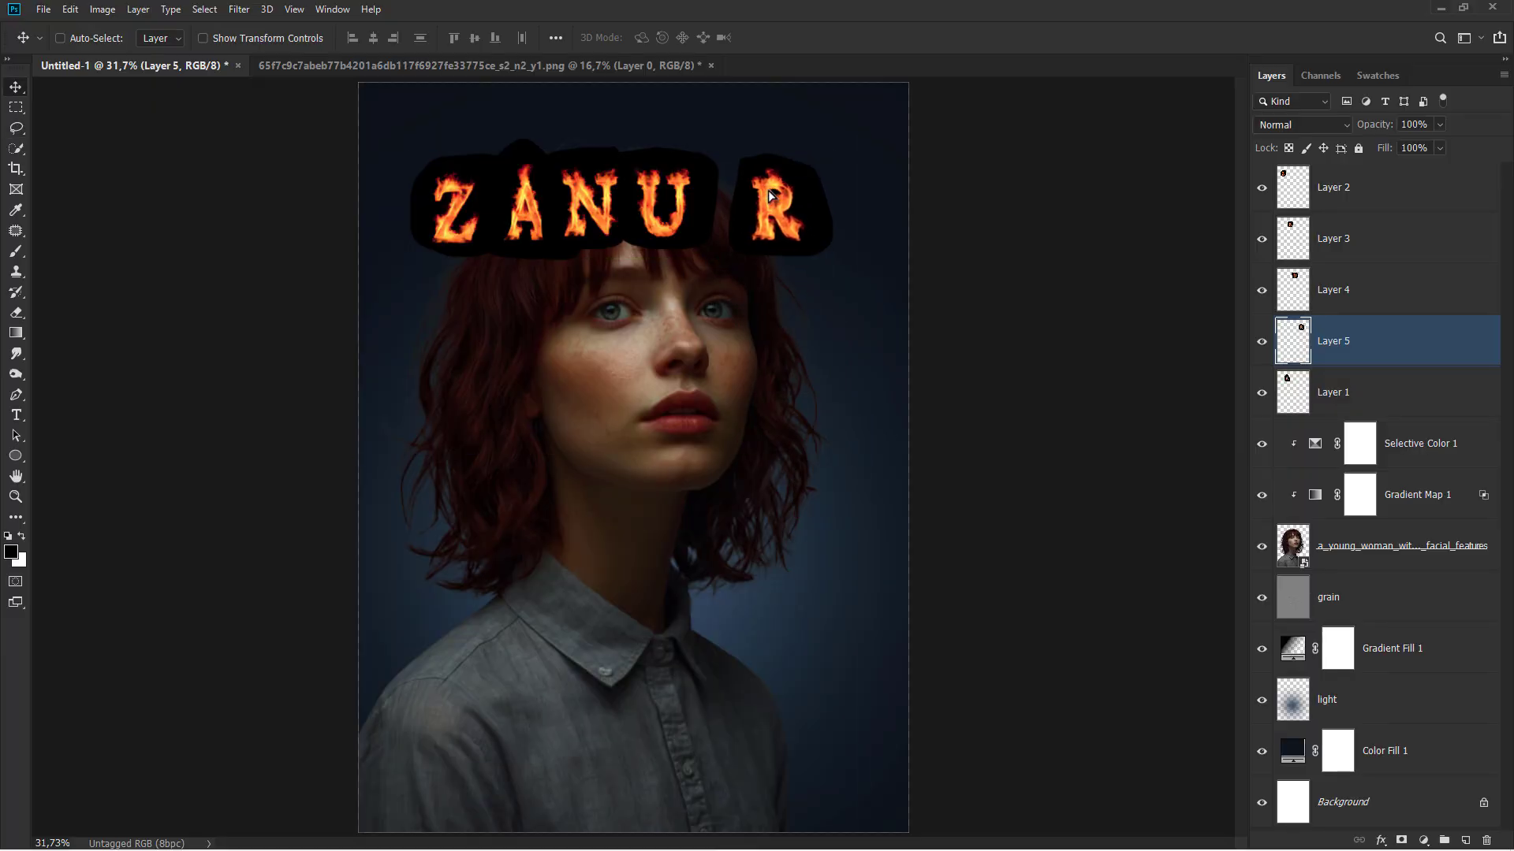
Set the blend mode of all five flaming letter layers, Layer 1 through Layer 5, to Screen.
{"action": "left_click", "coordinate": [1341, 393]}
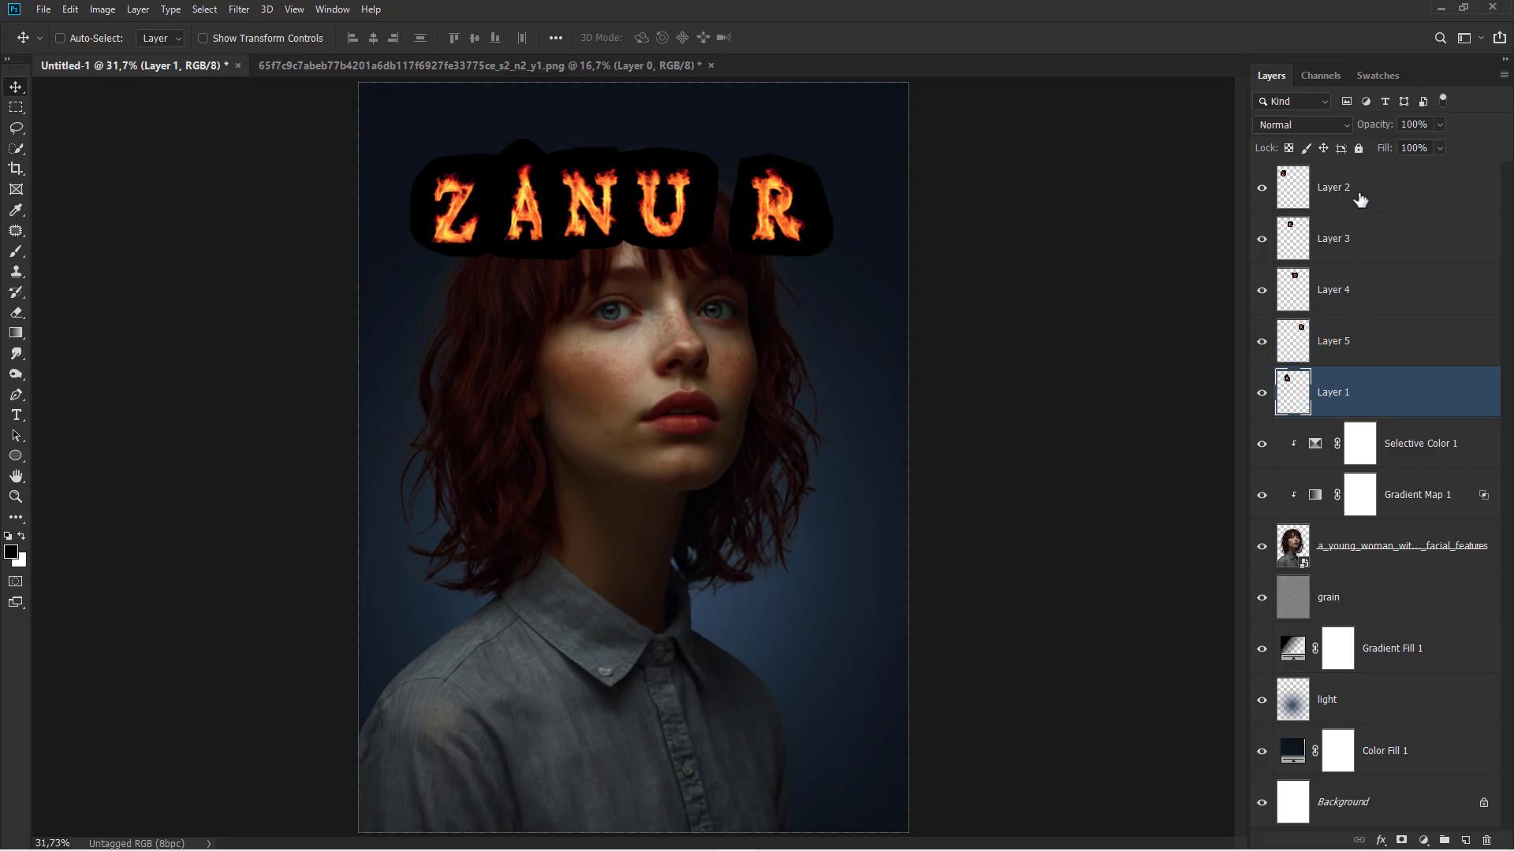
{"action": "left_click", "coordinate": [1389, 193], "text": "shift"}
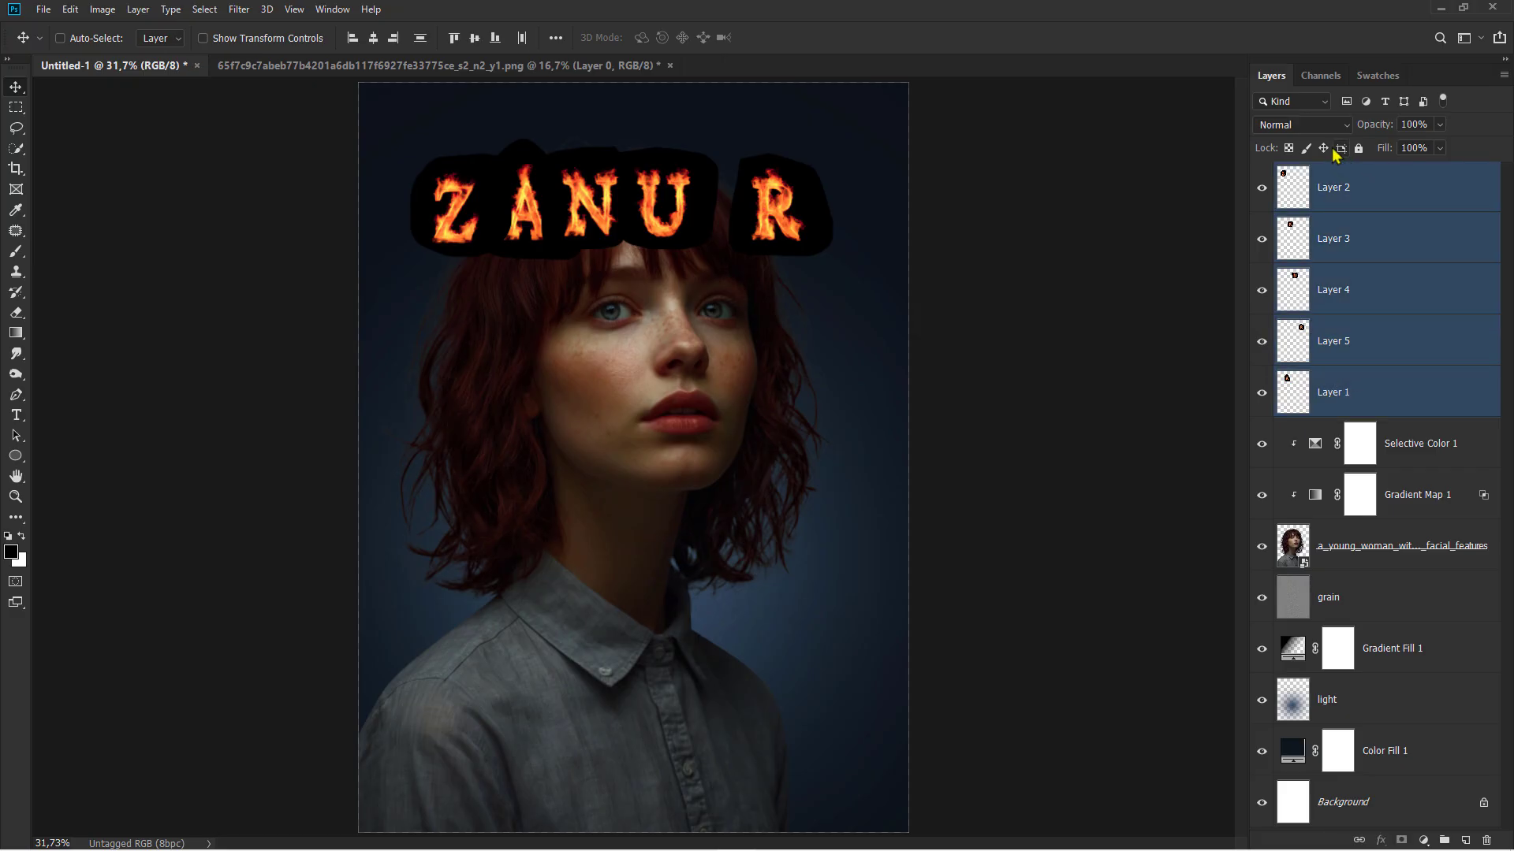
{"action": "left_click", "coordinate": [1304, 128]}
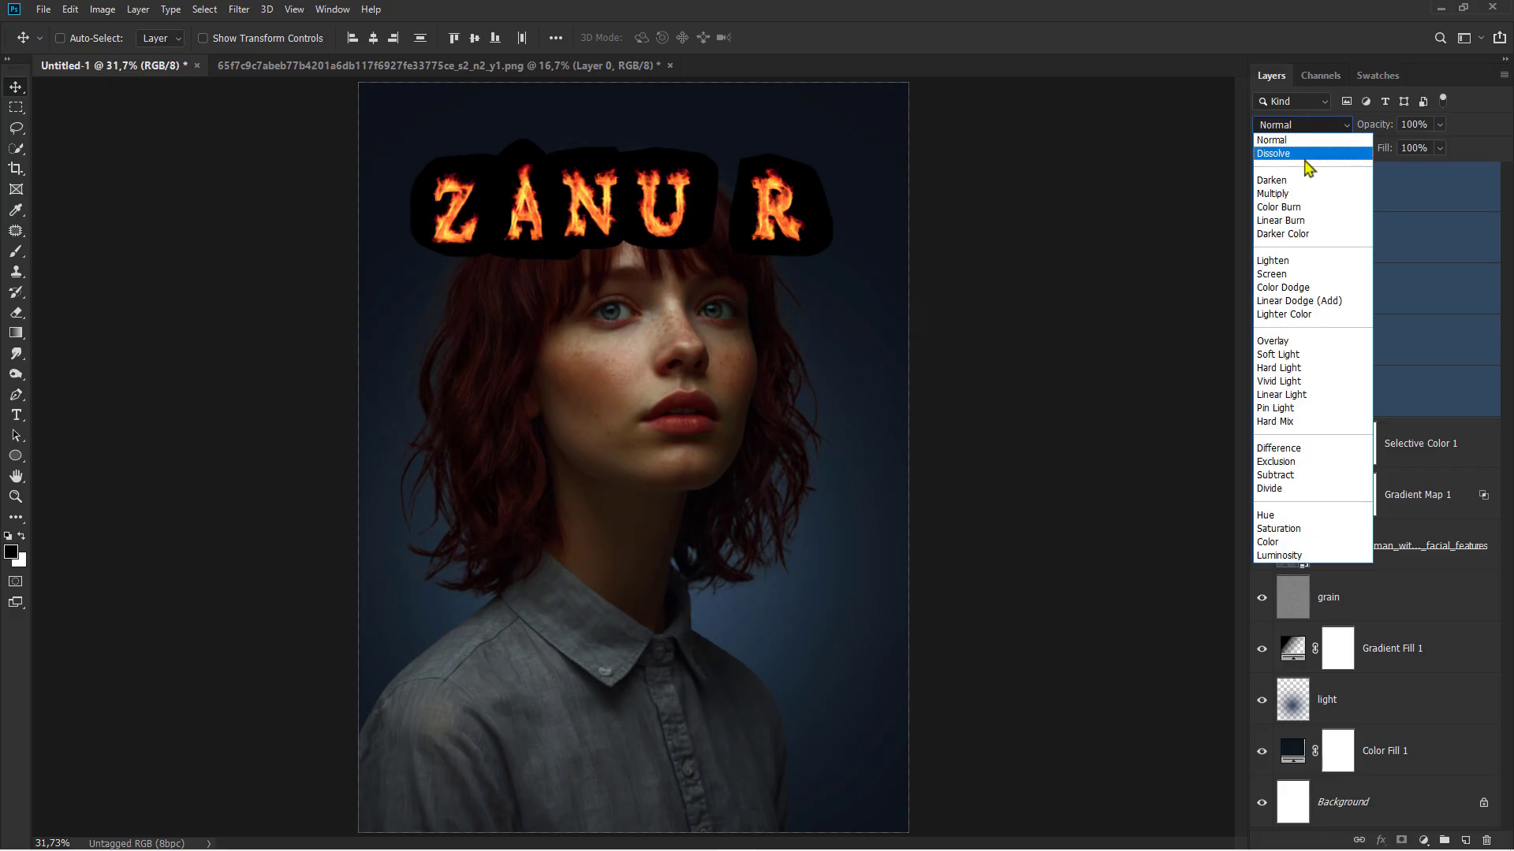
{"action": "left_click", "coordinate": [1297, 276]}
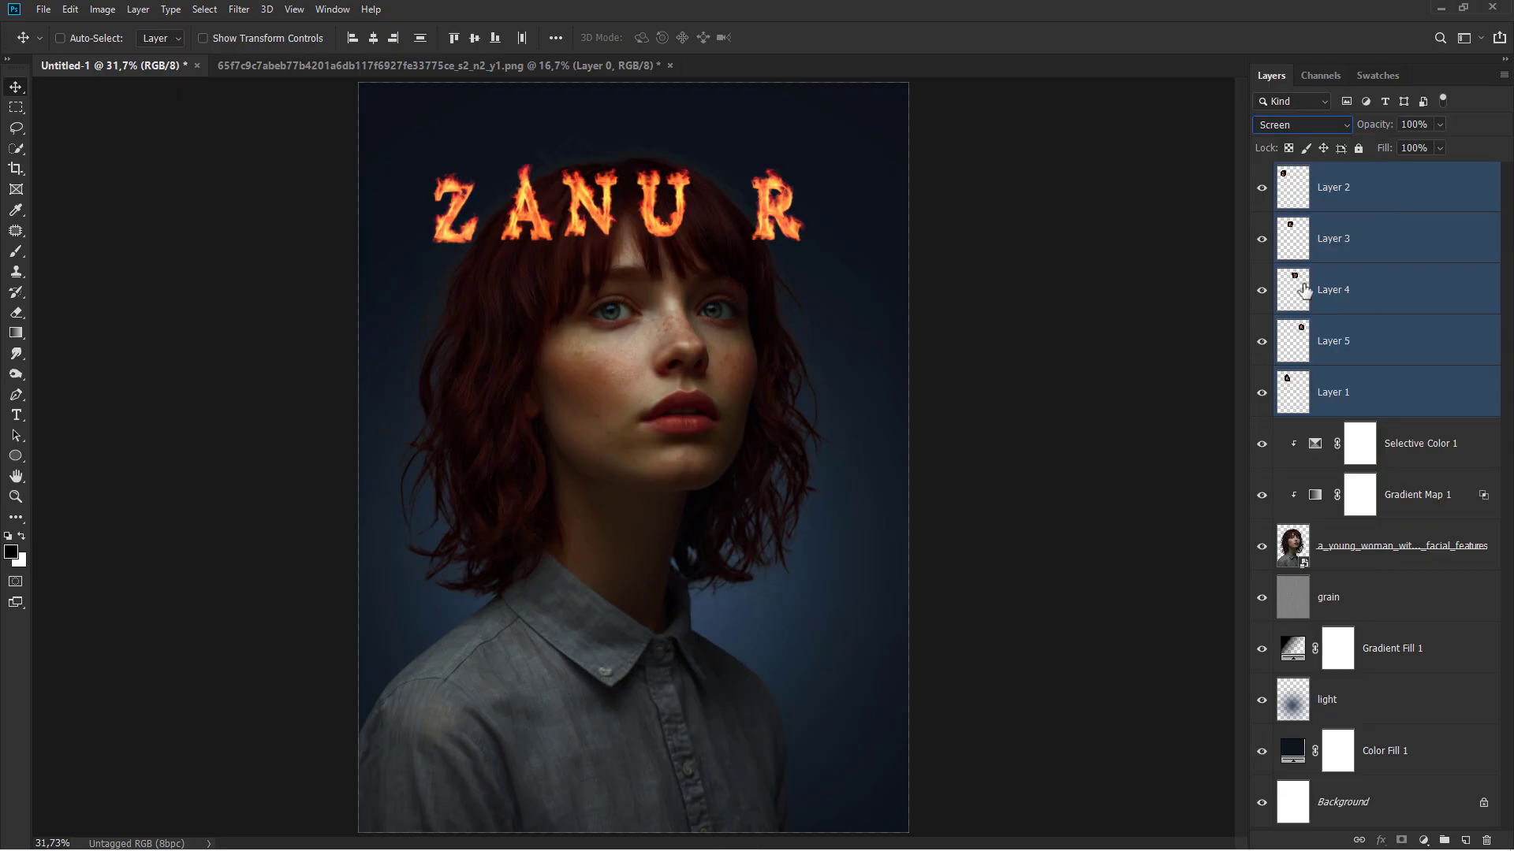
Toggle the visibility of each letter layer in turn to identify which letter it holds.
{"action": "left_click", "coordinate": [1353, 389]}
{"action": "left_click", "coordinate": [1362, 360]}
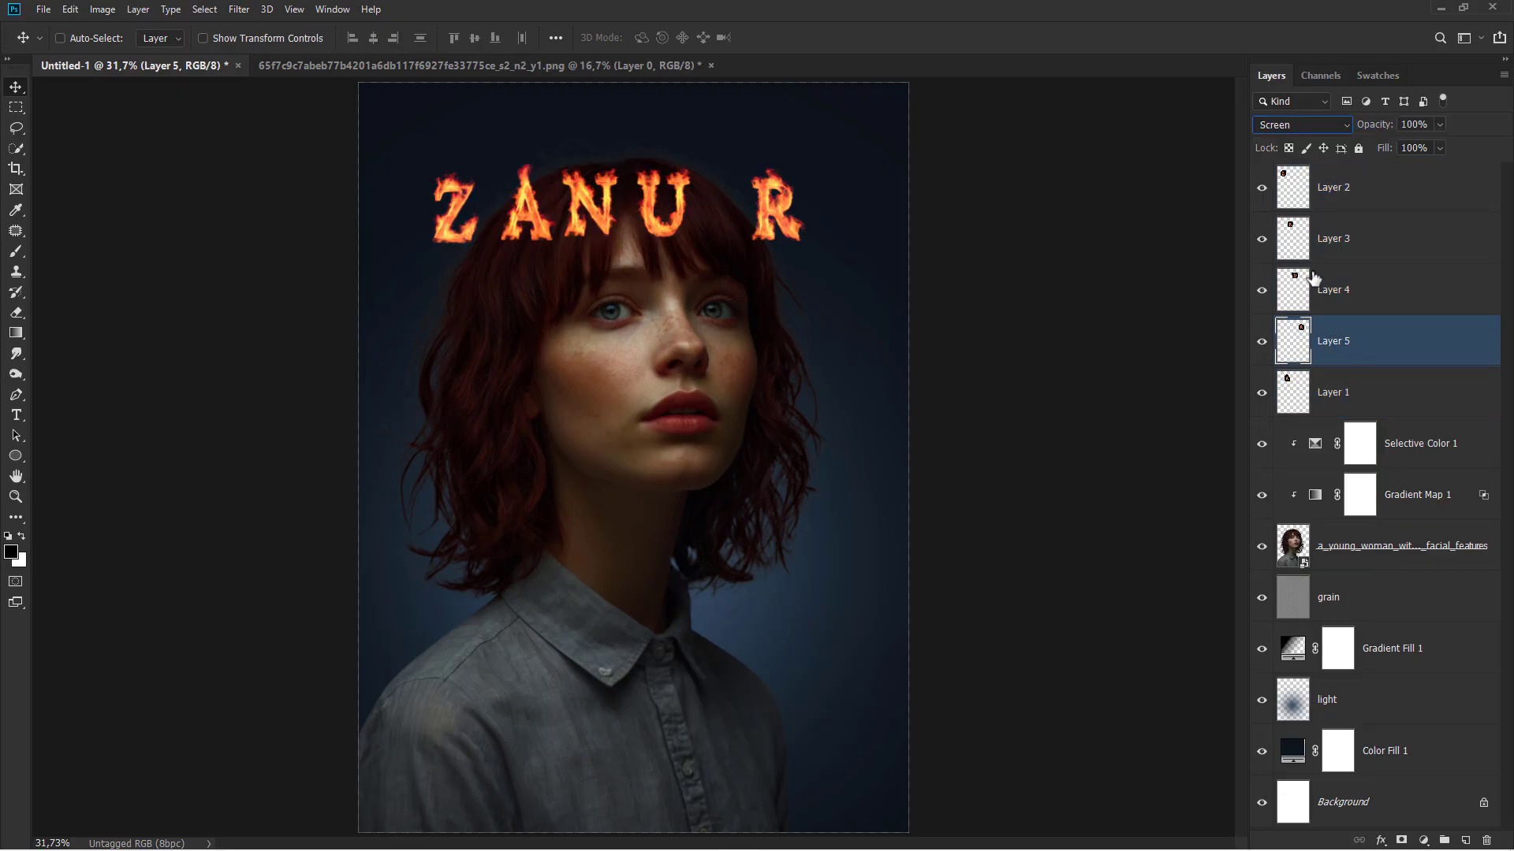
{"action": "left_click", "coordinate": [1262, 189]}
{"action": "left_click", "coordinate": [1261, 189]}
{"action": "left_click", "coordinate": [1262, 238]}
{"action": "left_click", "coordinate": [1262, 238]}
{"action": "left_click", "coordinate": [1259, 289]}
{"action": "left_click", "coordinate": [1259, 290]}
{"action": "left_click", "coordinate": [1259, 339]}
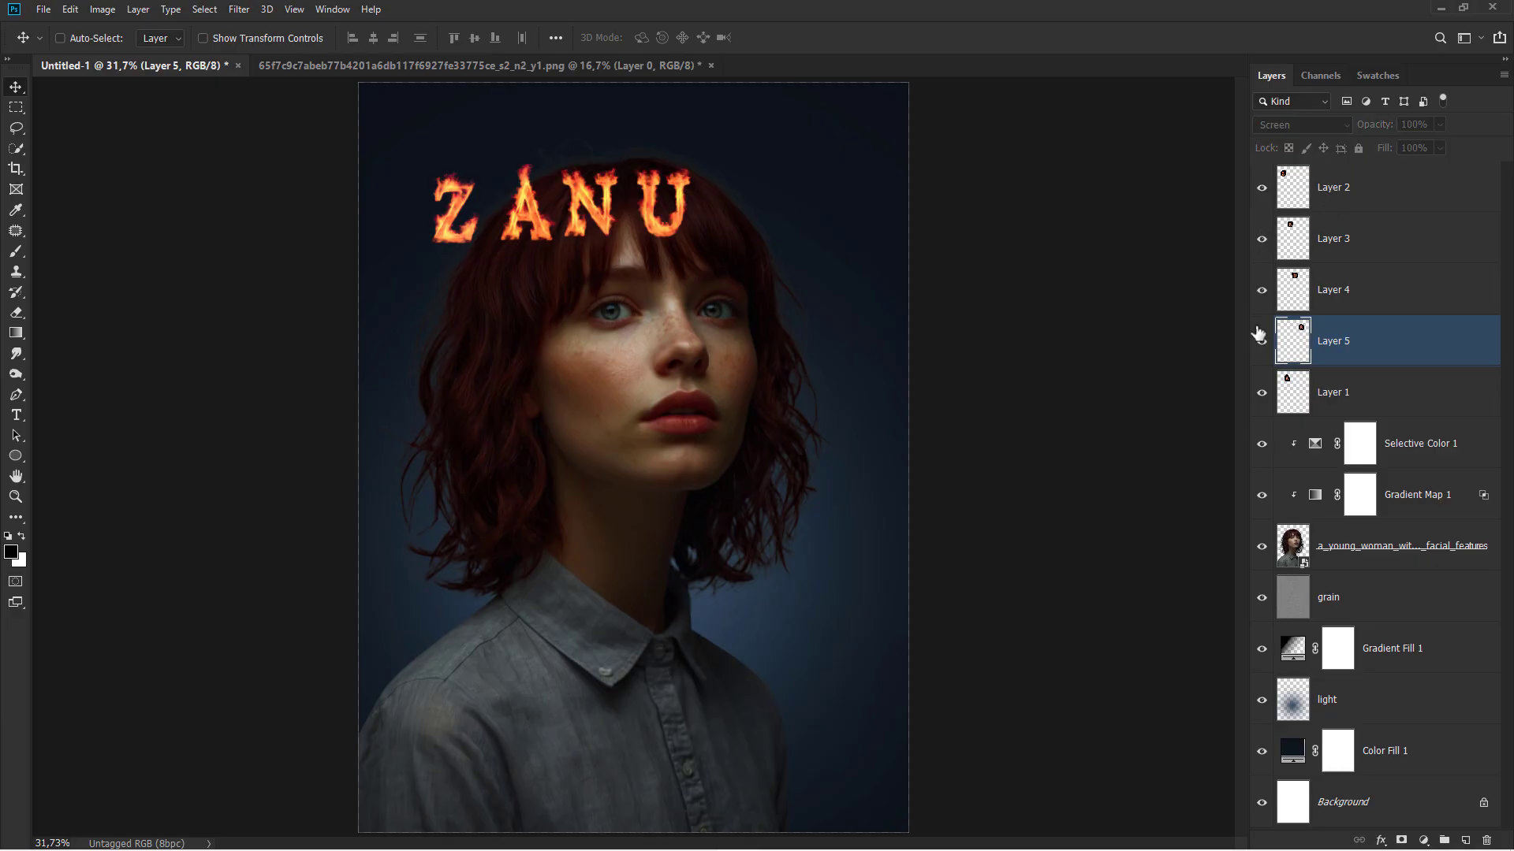
{"action": "left_click", "coordinate": [1259, 339]}
{"action": "left_click", "coordinate": [1260, 393]}
{"action": "left_click", "coordinate": [1260, 393]}
Move the letter A on Layer 1 closer to the Z, and the N on Layer 3 up against the A.
{"action": "left_click", "coordinate": [1333, 394]}
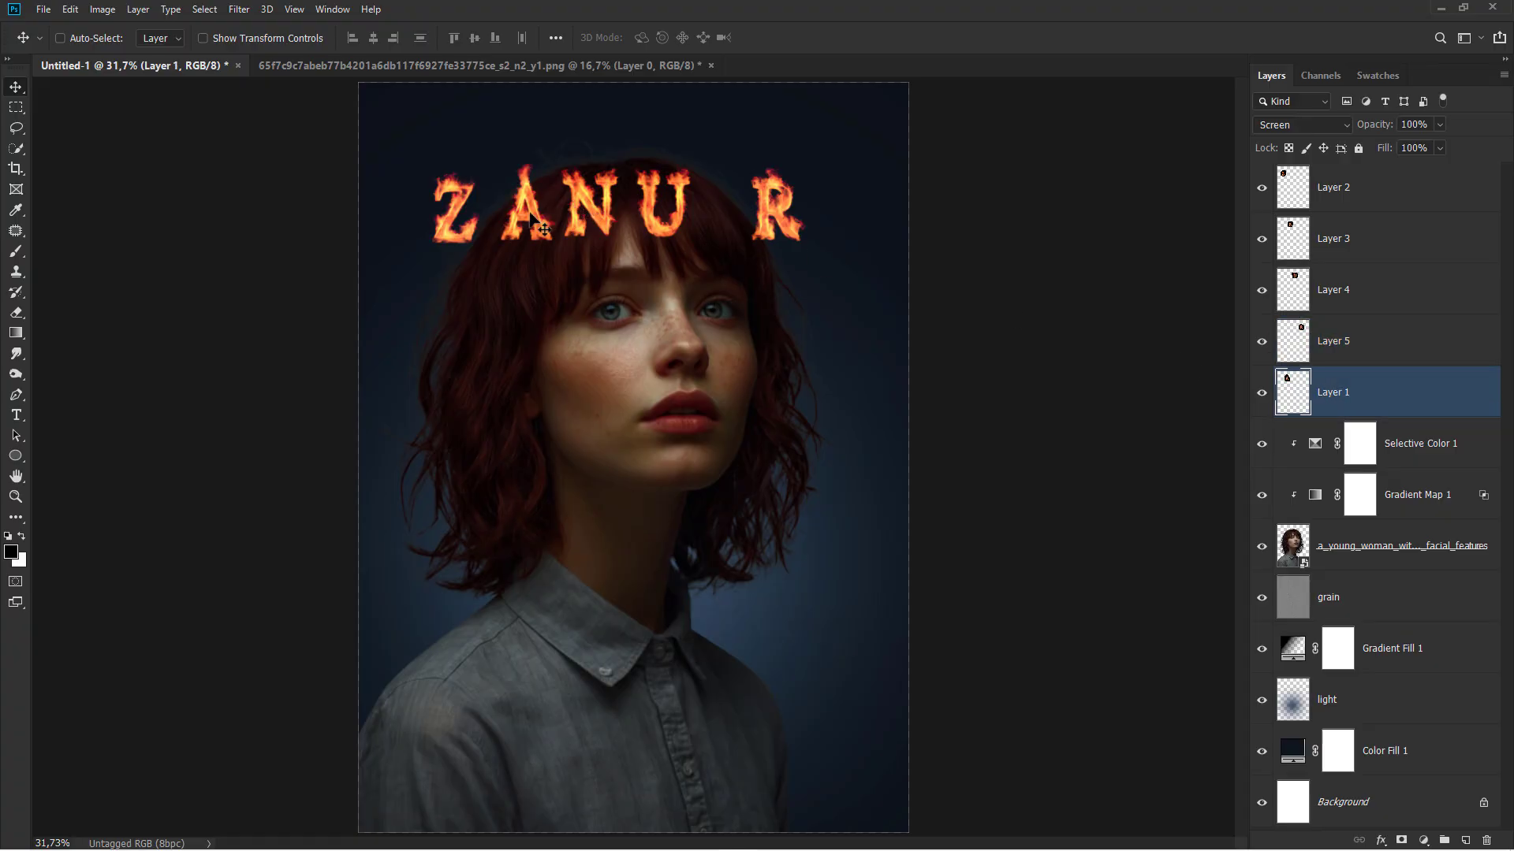
{"action": "left_click_drag", "start_coordinate": [533, 220], "coordinate": [513, 223]}
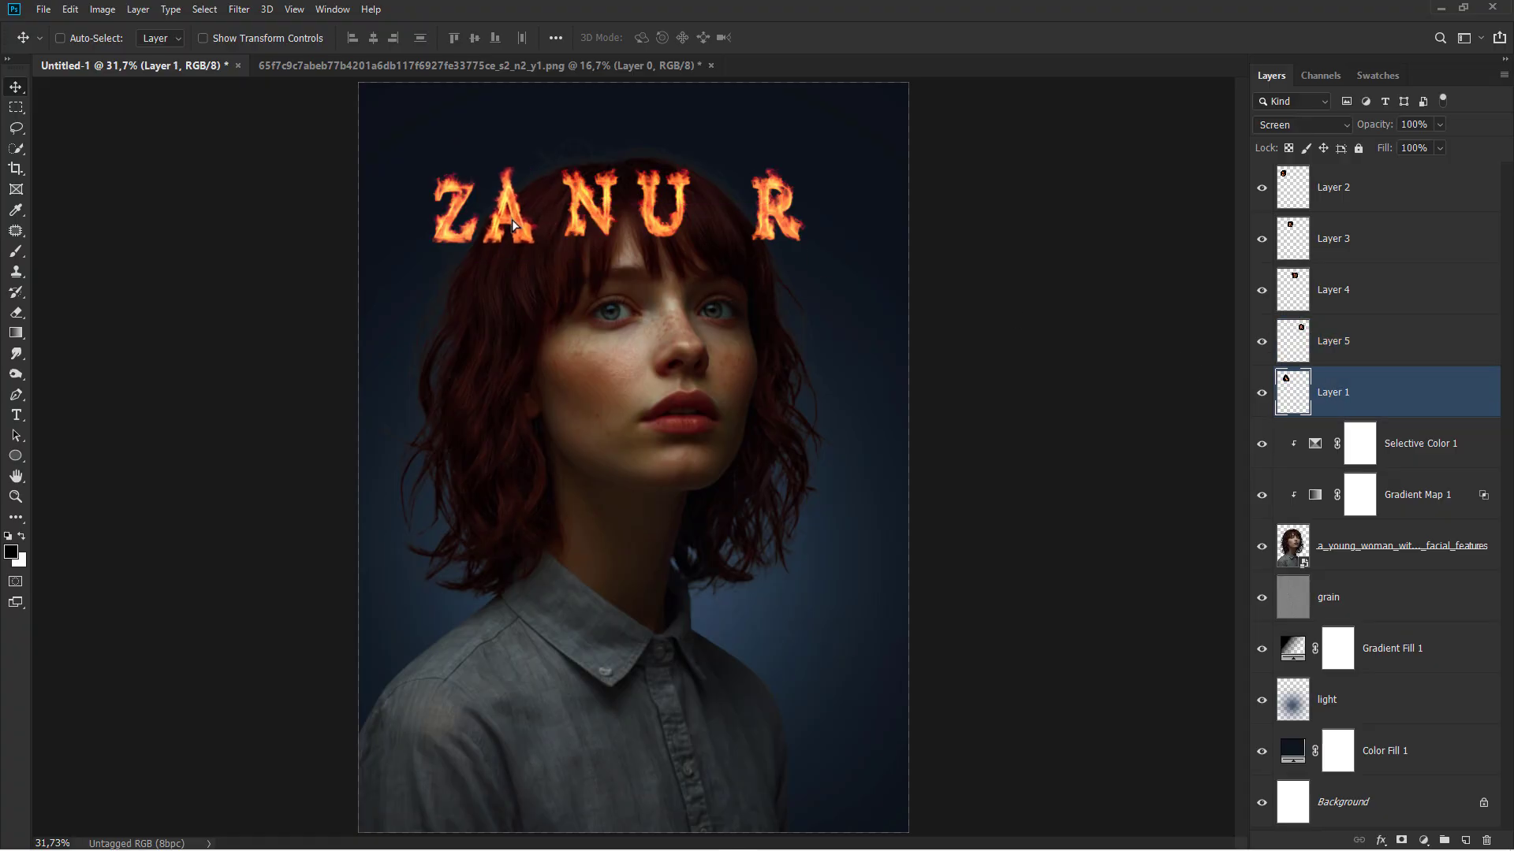
{"action": "left_click", "coordinate": [1261, 290]}
{"action": "left_click", "coordinate": [1260, 291]}
{"action": "left_click", "coordinate": [1261, 240]}
{"action": "left_click", "coordinate": [1262, 241]}
{"action": "left_click", "coordinate": [1342, 246]}
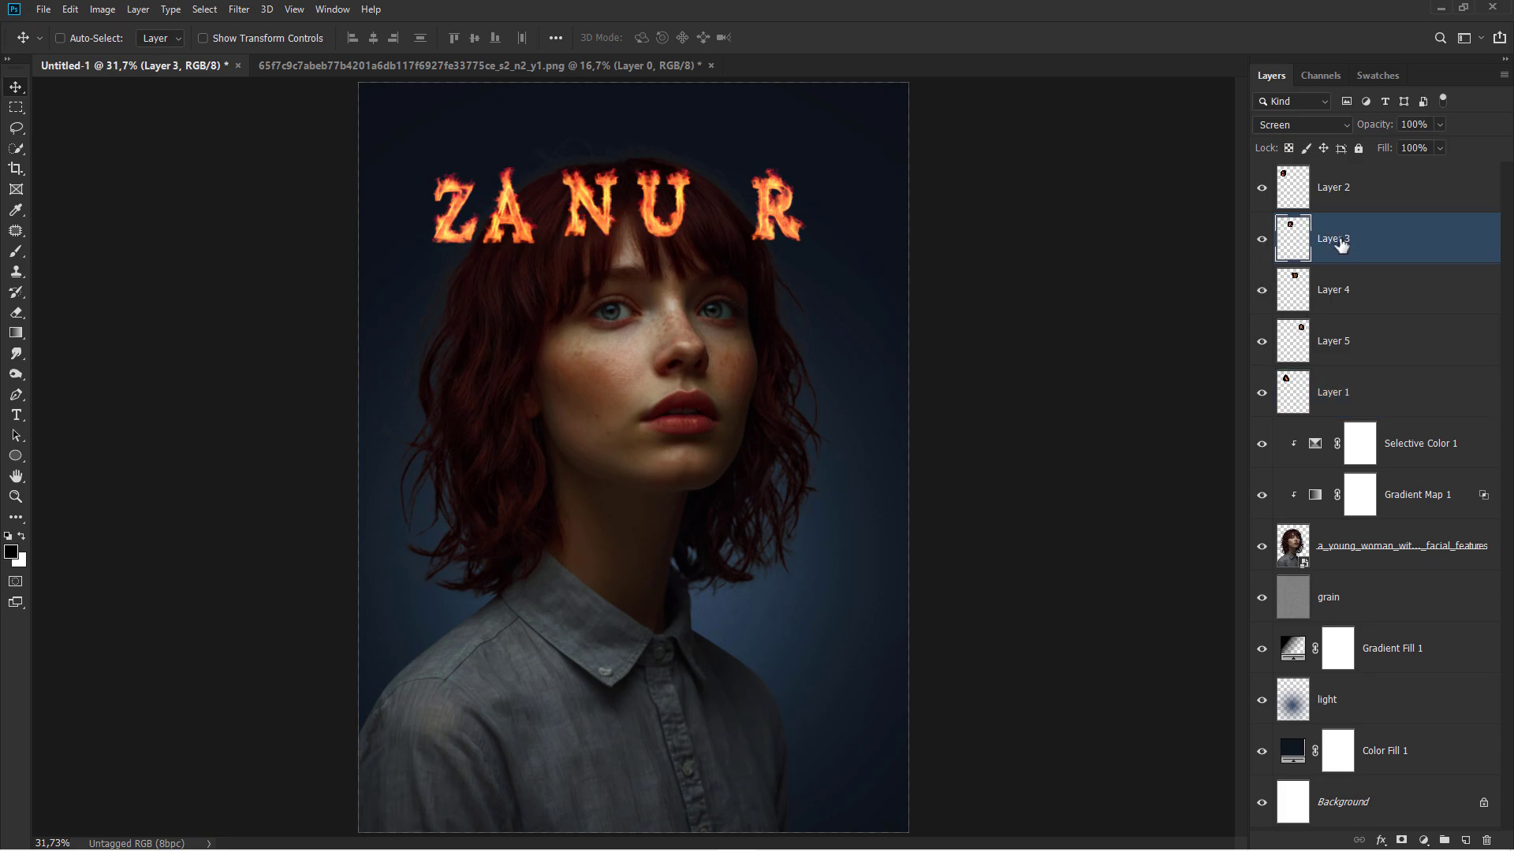
{"action": "left_click_drag", "start_coordinate": [627, 223], "coordinate": [580, 222]}
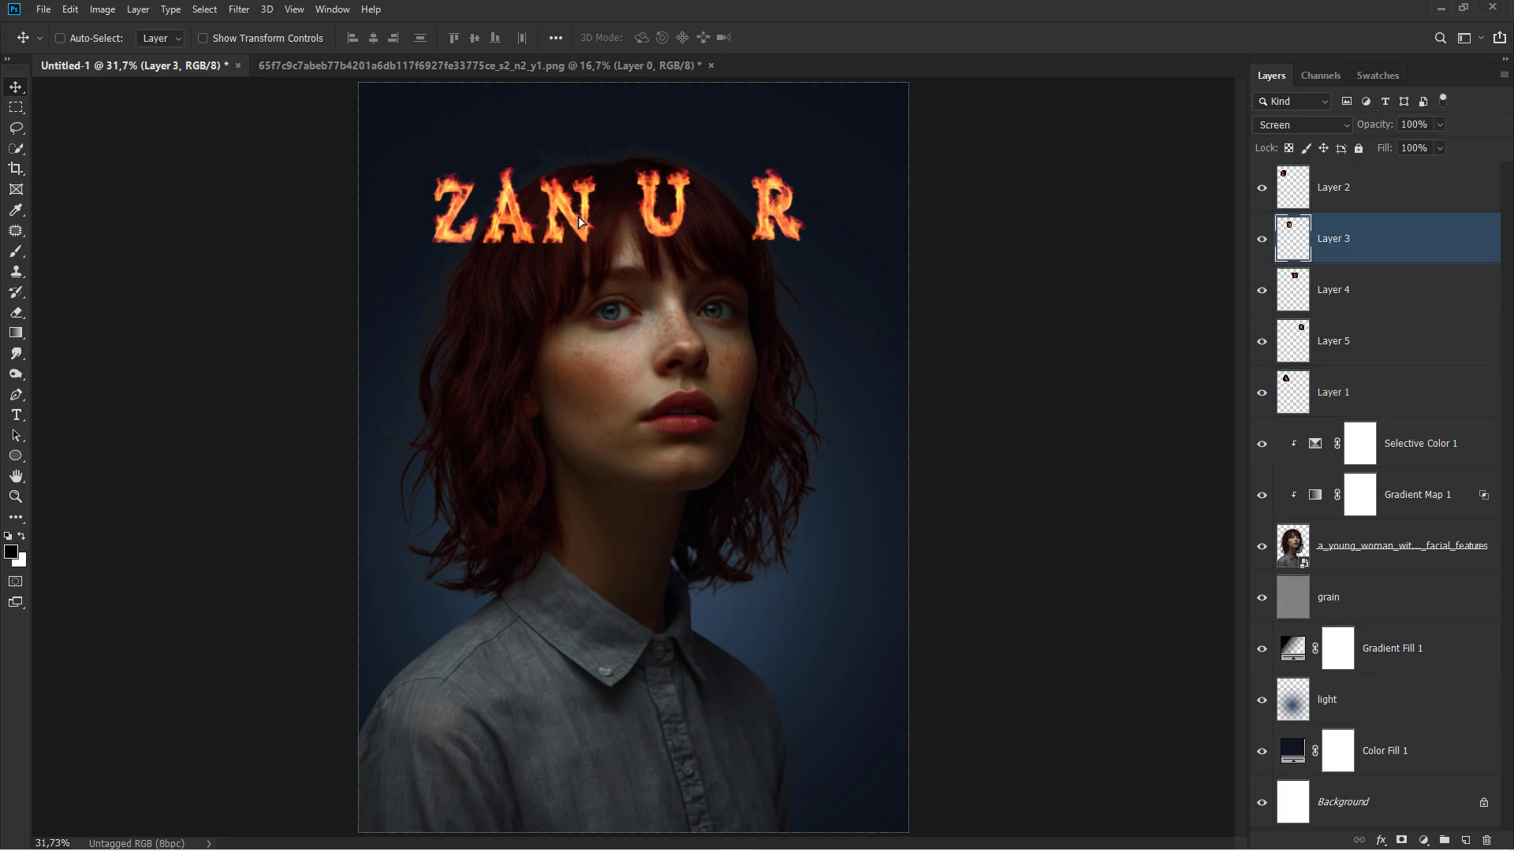
Move the letter U on Layer 4 directly beside the N and align it with the other letters.
{"action": "left_click", "coordinate": [1260, 291]}
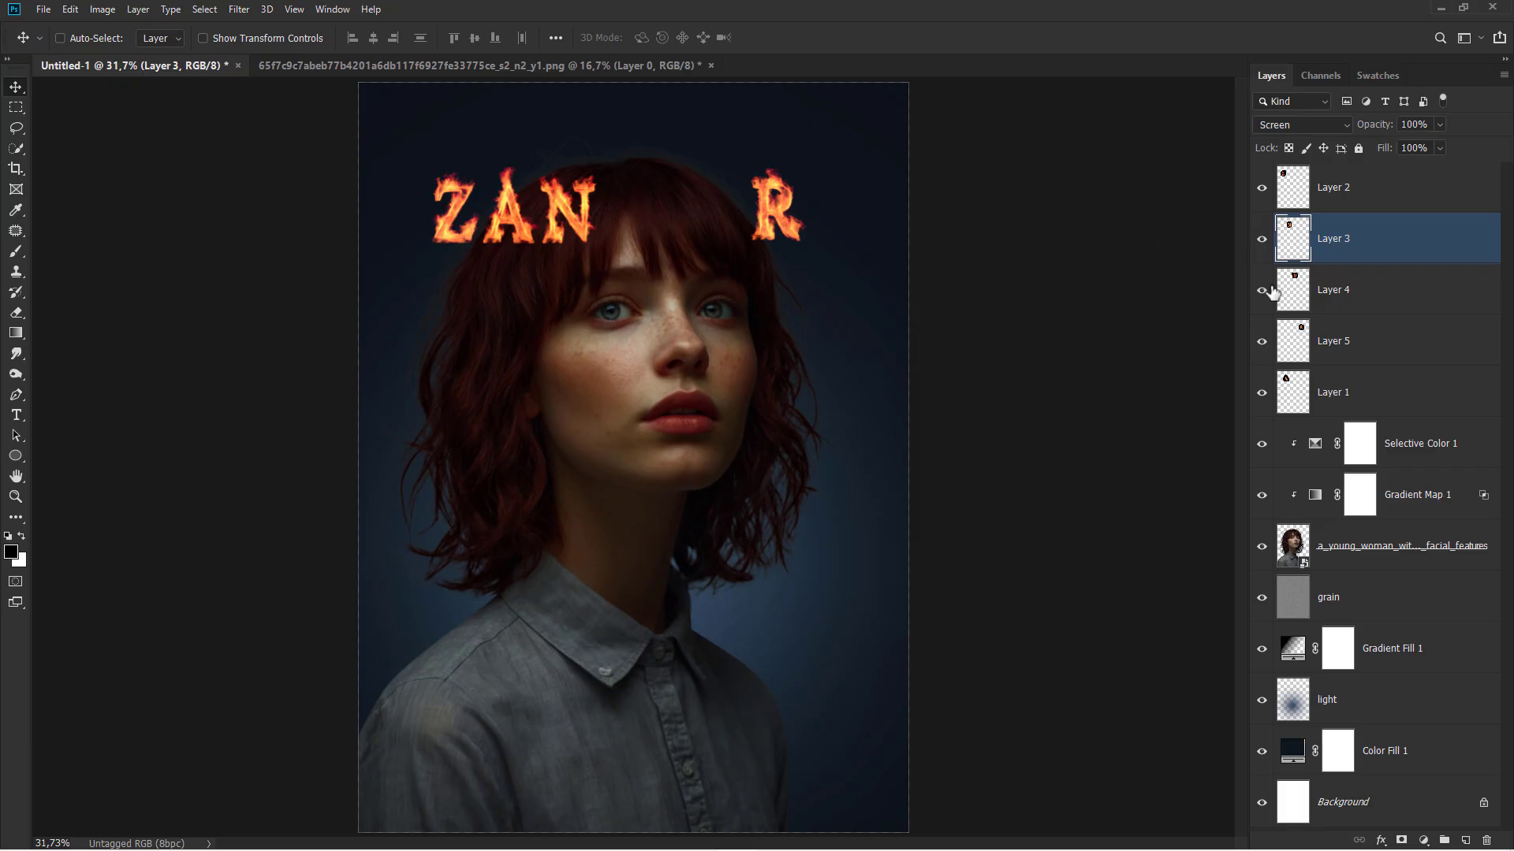
{"action": "left_click", "coordinate": [1261, 290]}
{"action": "left_click", "coordinate": [1334, 294]}
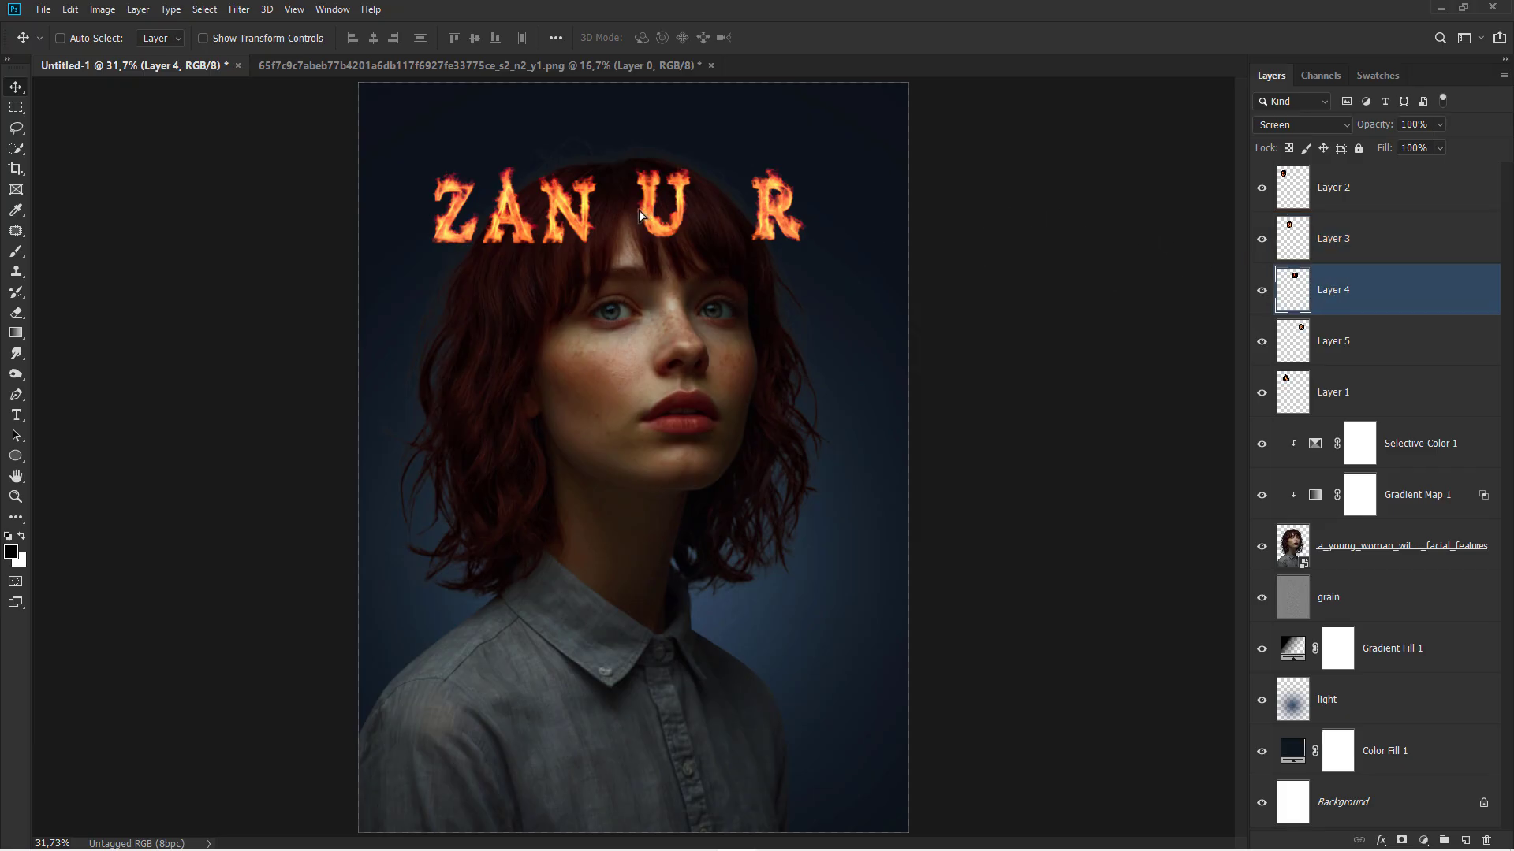
{"action": "left_click_drag", "start_coordinate": [638, 210], "coordinate": [613, 211]}
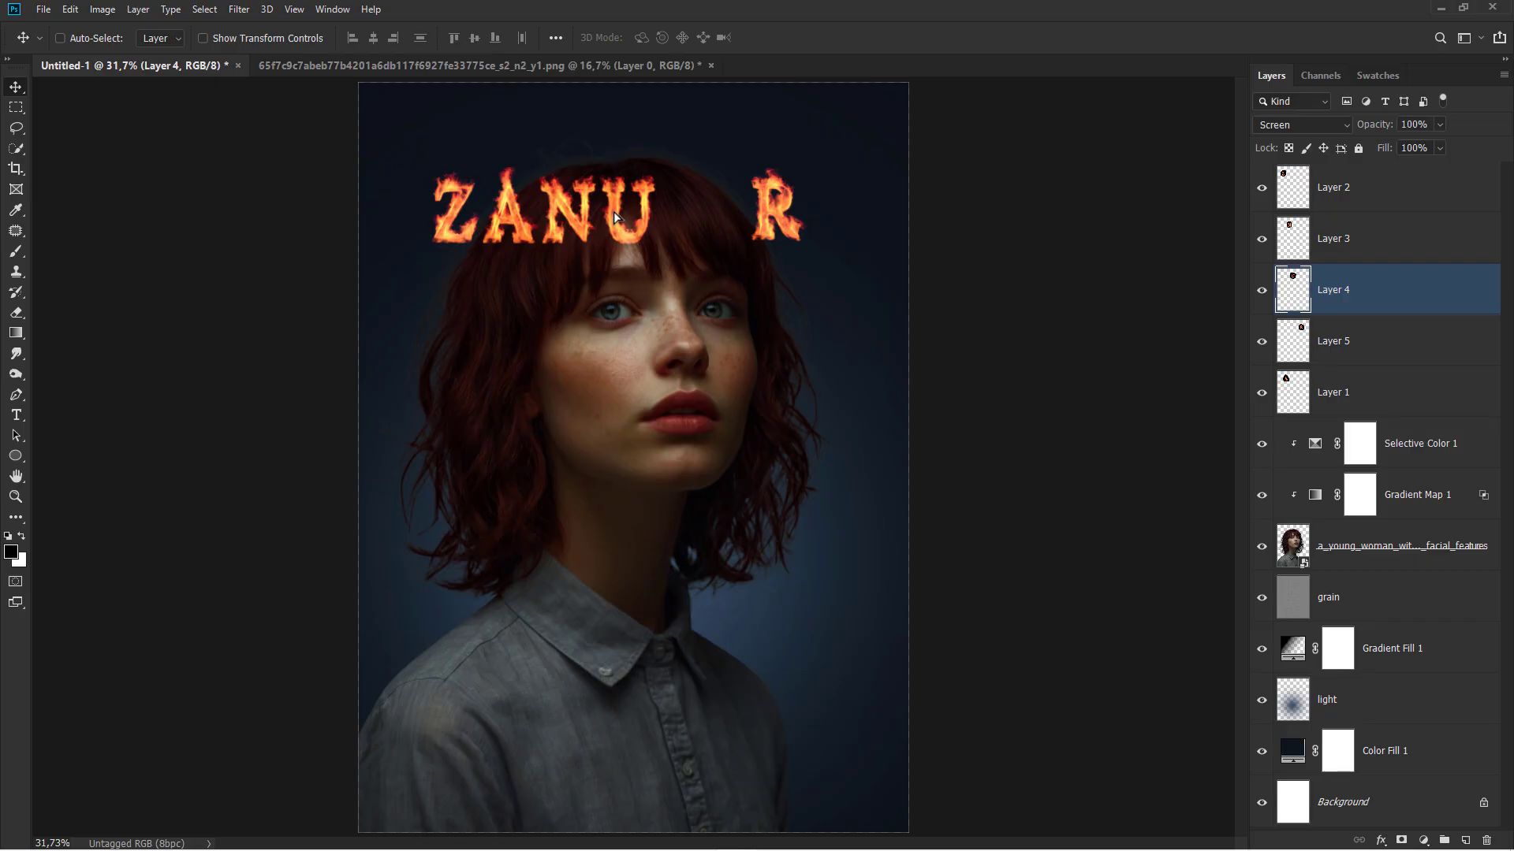
Identify the layer holding the letter A, rename it "a", duplicate it and place the copy right of the U.
{"action": "left_click", "coordinate": [1261, 239]}
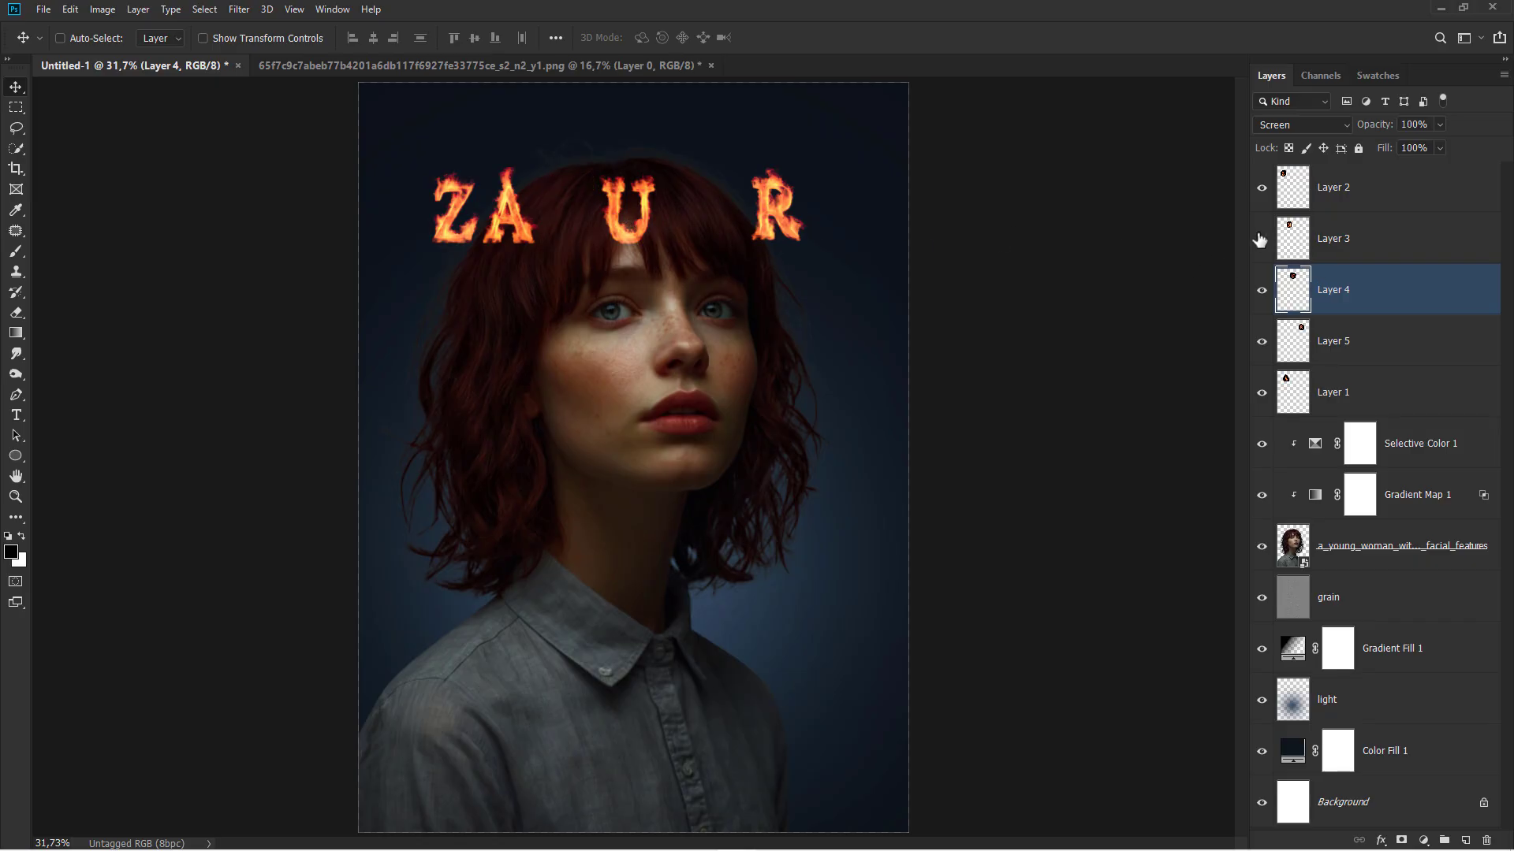
{"action": "left_click", "coordinate": [1261, 239]}
{"action": "left_click", "coordinate": [1261, 188]}
{"action": "left_click", "coordinate": [1261, 188]}
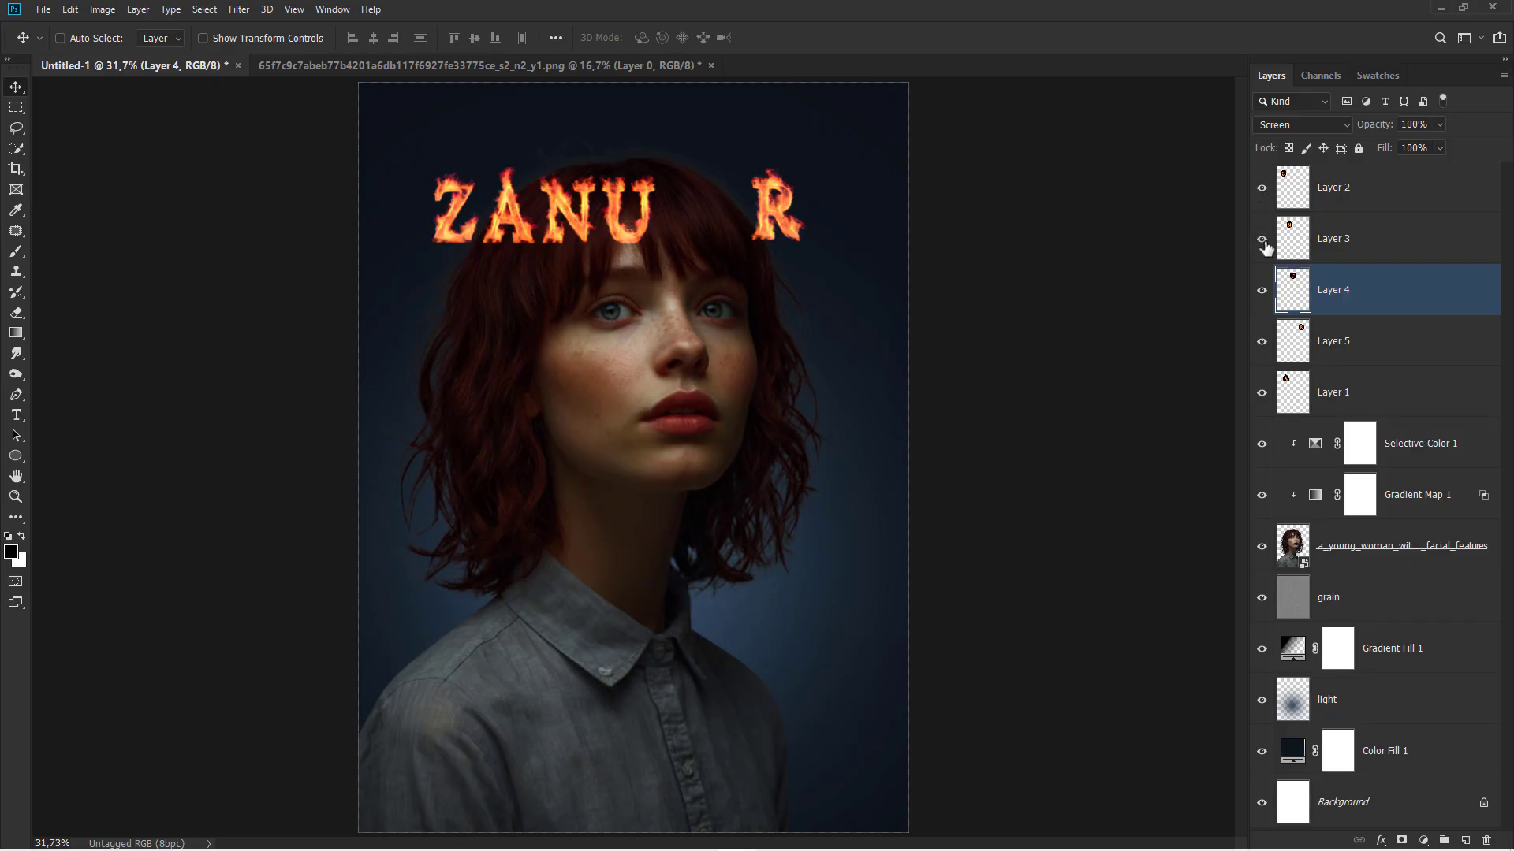
{"action": "left_click", "coordinate": [1262, 393]}
{"action": "left_click", "coordinate": [1261, 393]}
{"action": "left_click", "coordinate": [1379, 400]}
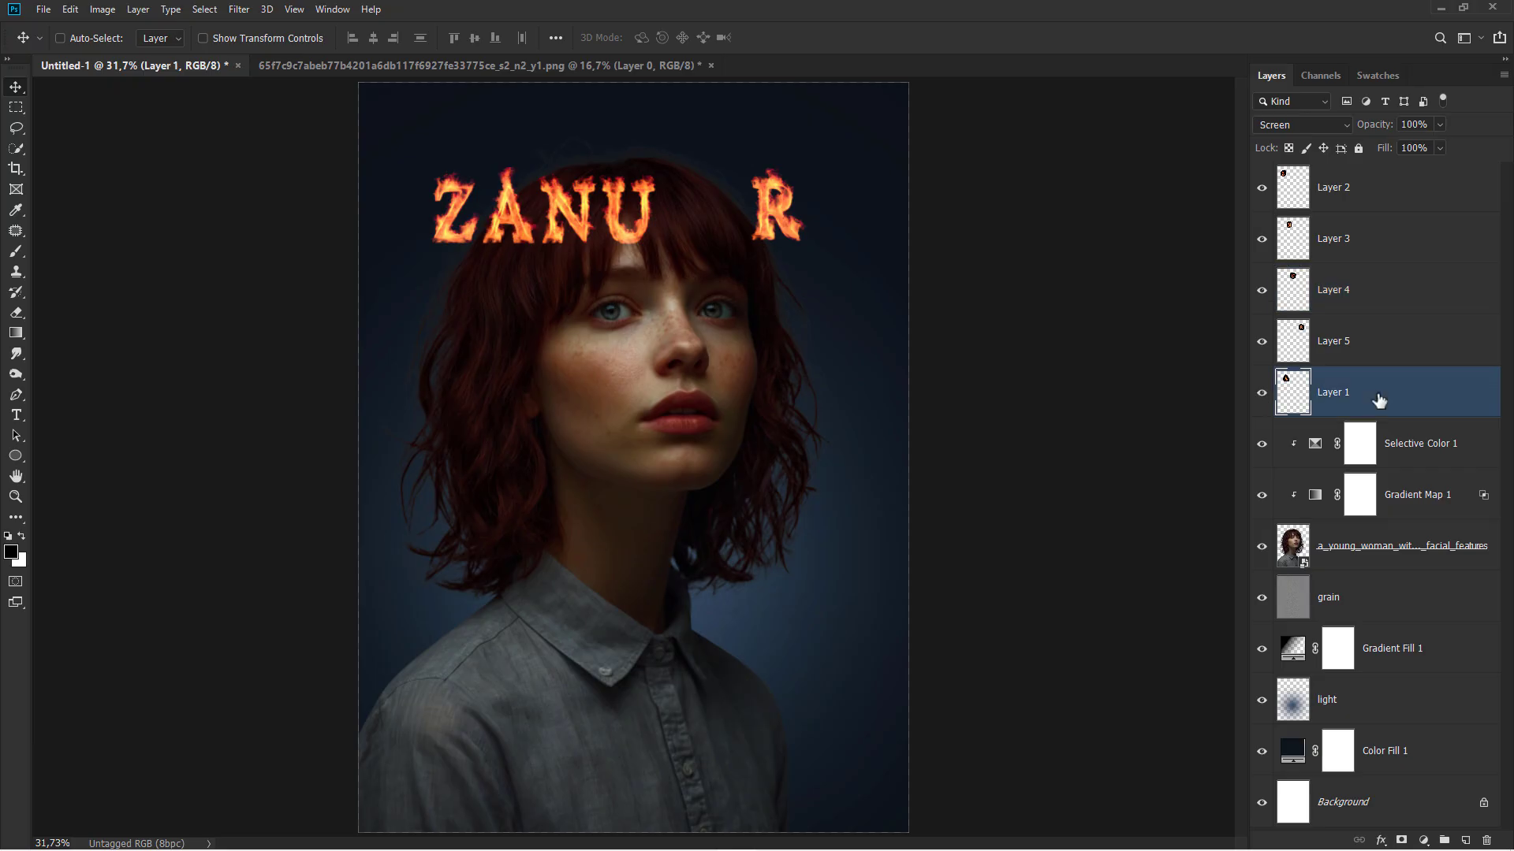
{"action": "double_click", "coordinate": [1337, 392]}
{"action": "type", "text": "a"}
{"action": "key", "text": "Return"}
{"action": "key", "text": "ctrl+j"}
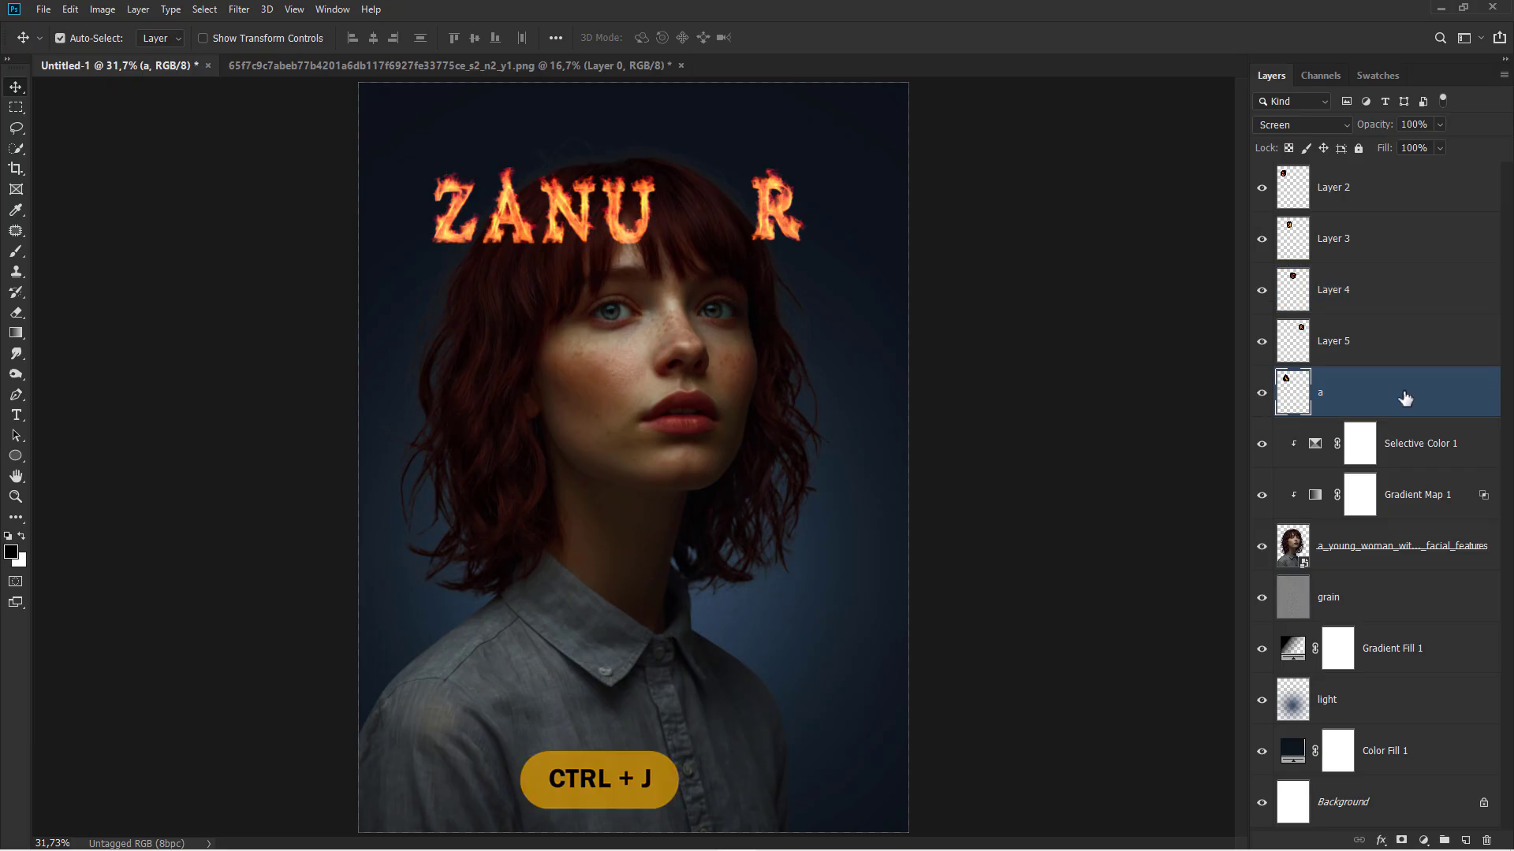
{"action": "left_click_drag", "start_coordinate": [540, 219], "coordinate": [687, 210]}
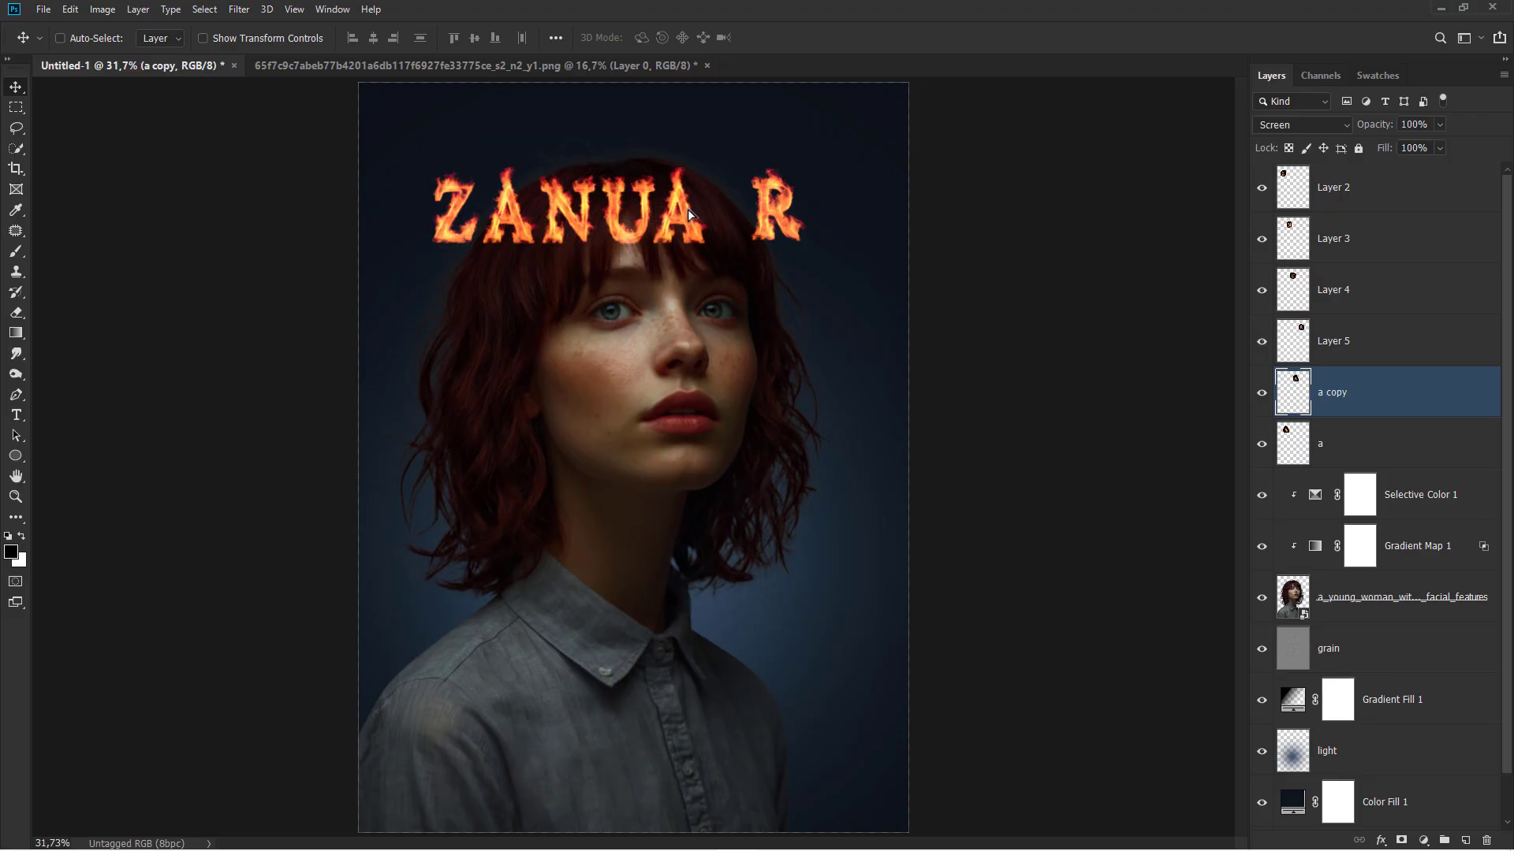
Move the R directly beside the second A, and duplicate that A to place a third one right of the R.
{"action": "left_click", "coordinate": [1375, 341]}
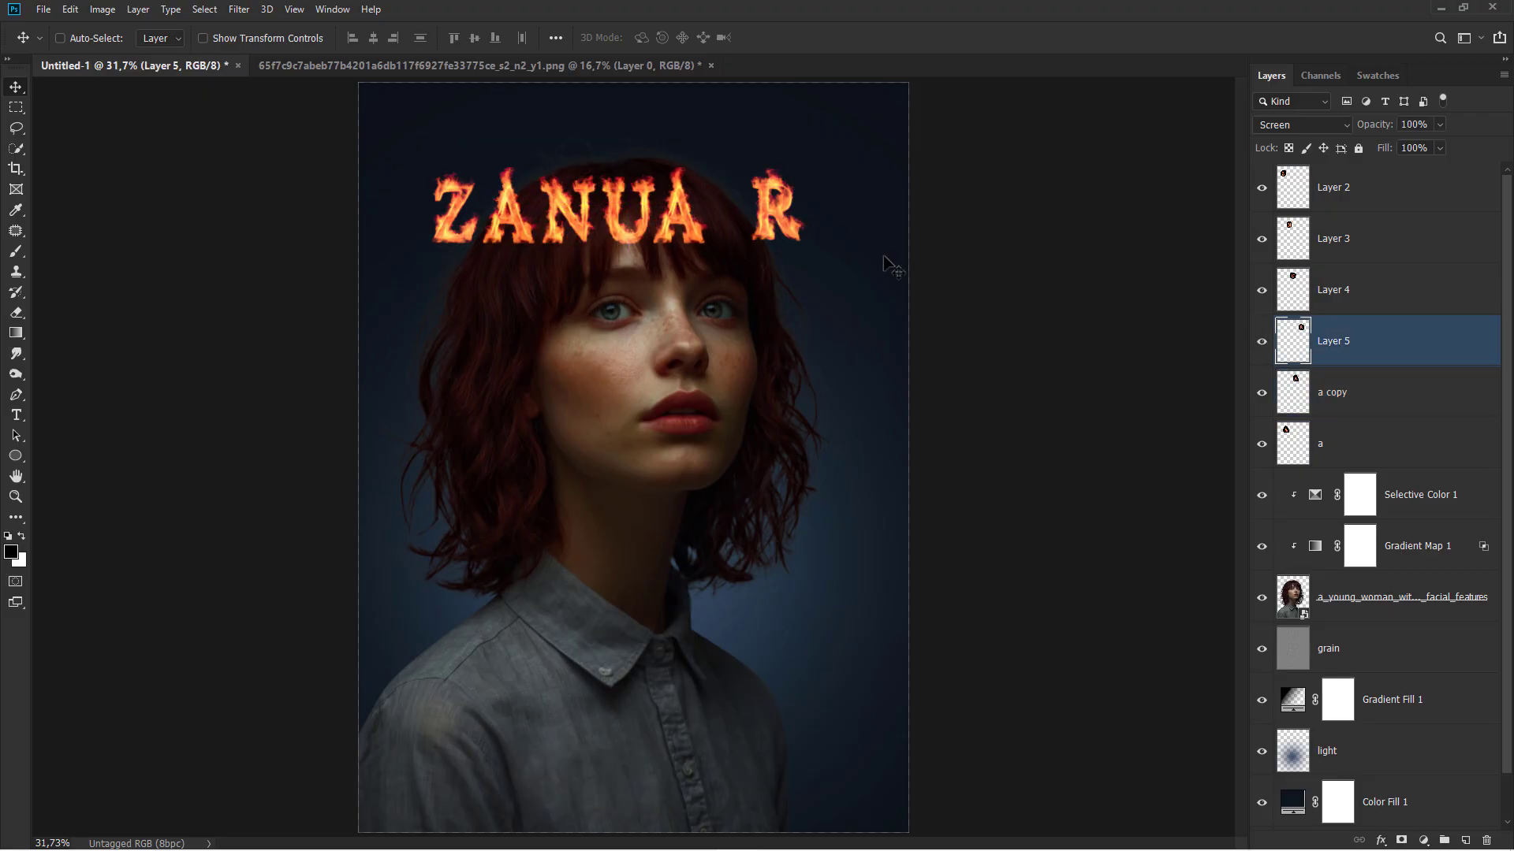
{"action": "left_click_drag", "start_coordinate": [794, 222], "coordinate": [755, 218]}
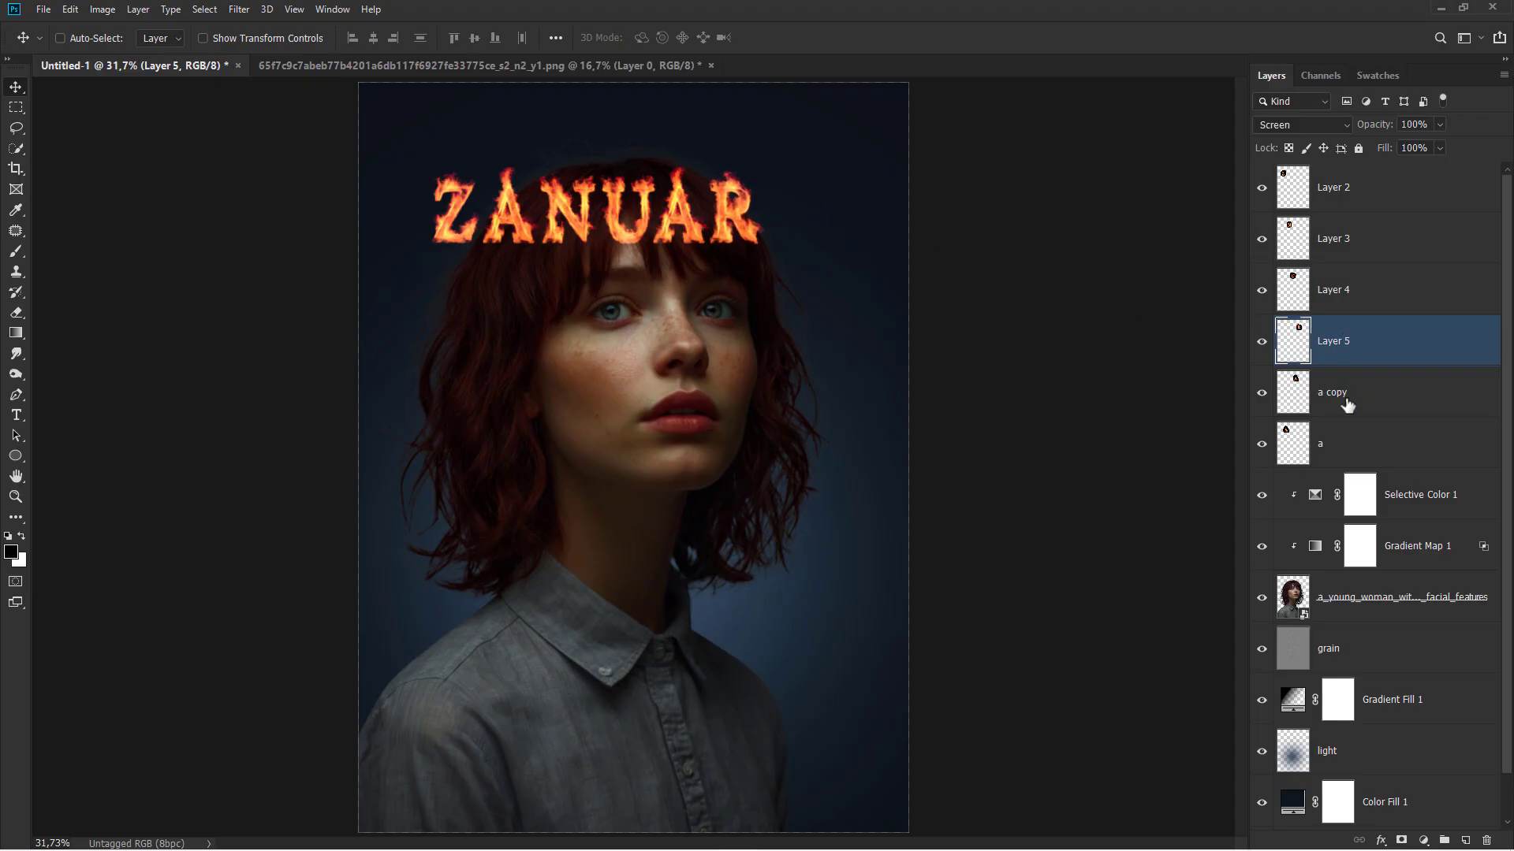
{"action": "left_click", "coordinate": [1375, 400]}
{"action": "key", "text": "ctrl+j"}
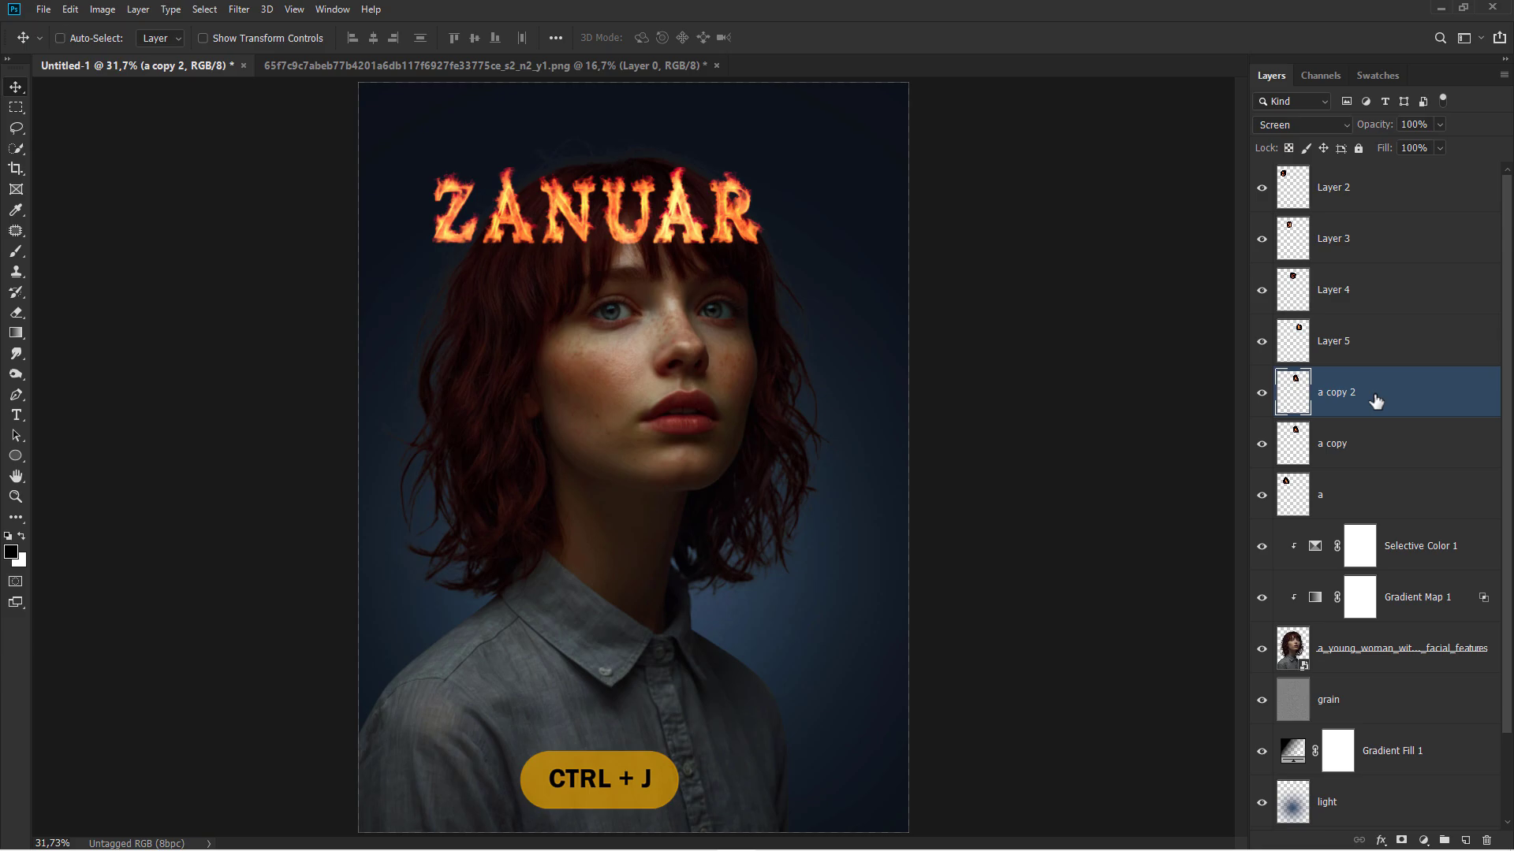
{"action": "left_click_drag", "start_coordinate": [698, 215], "coordinate": [814, 213]}
Merge all seven letter layers into one layer and set its blend mode to Screen.
{"action": "left_click", "coordinate": [1377, 201]}
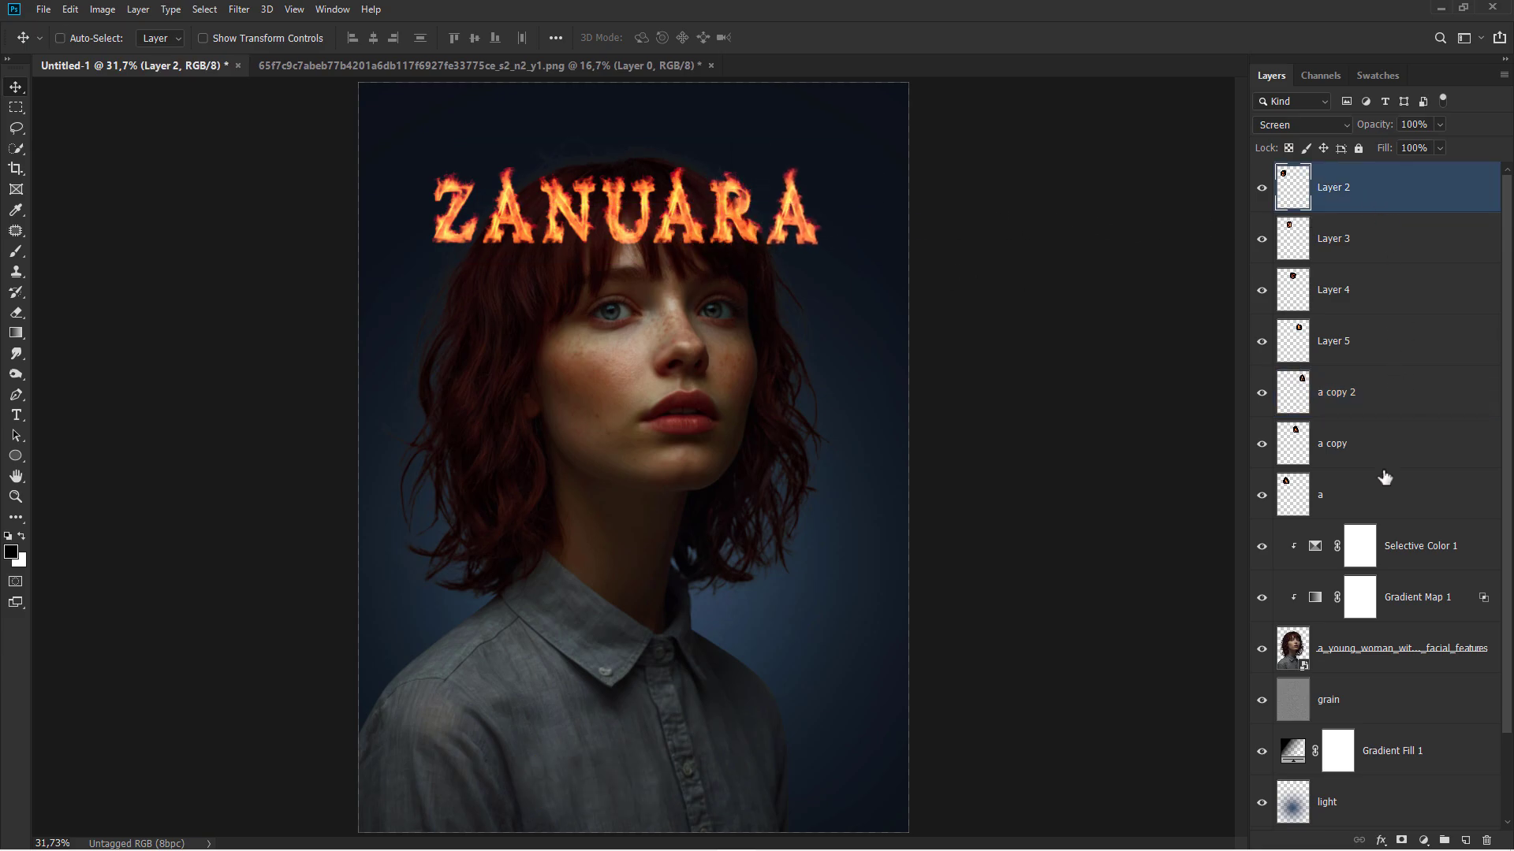
{"action": "left_click", "coordinate": [1384, 484], "text": "shift"}
{"action": "right_click", "coordinate": [1385, 206]}
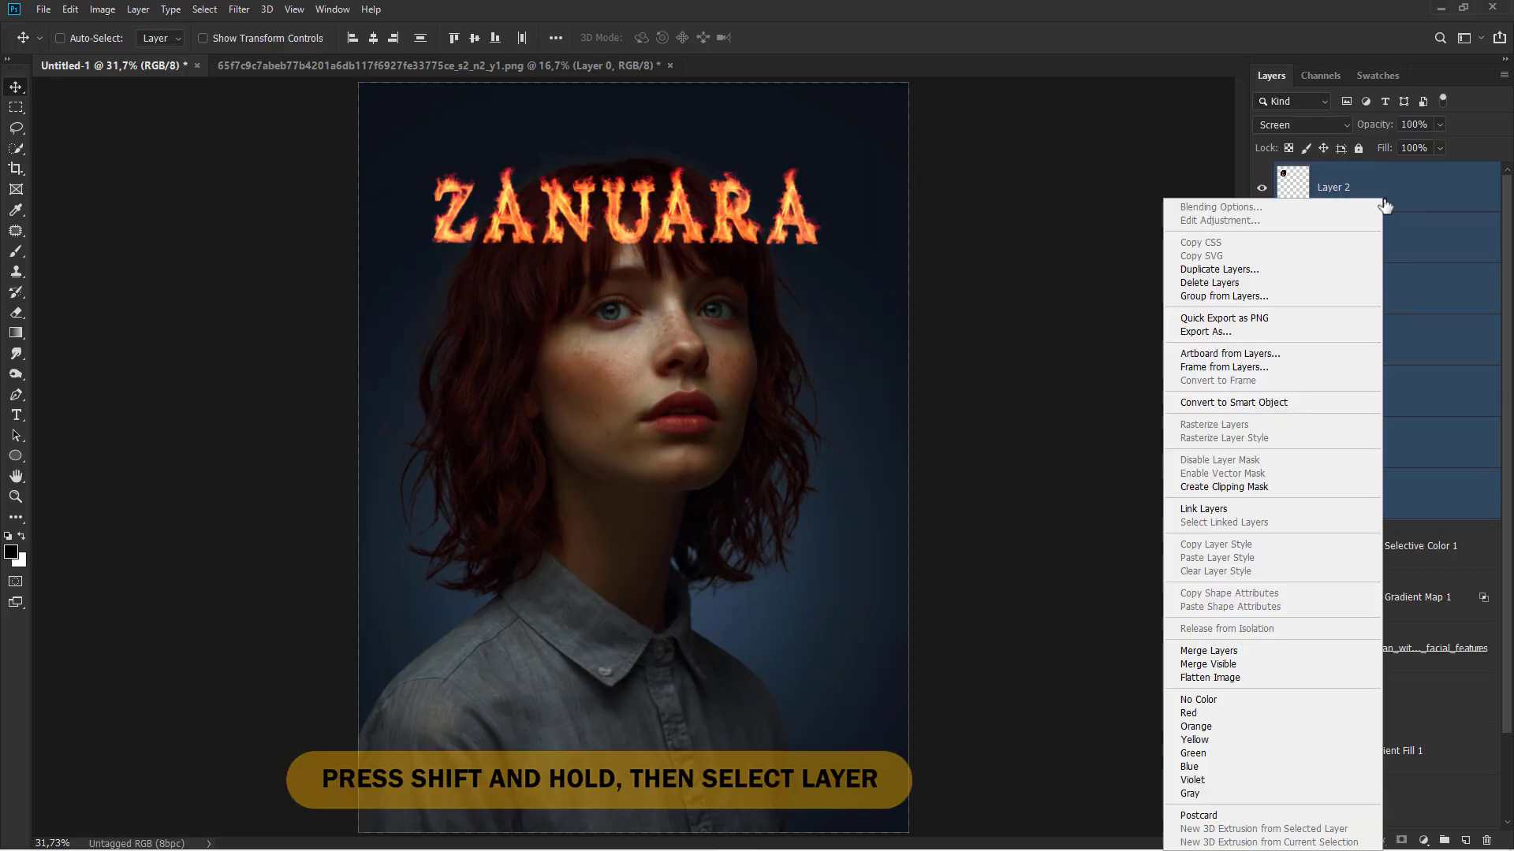
{"action": "left_click", "coordinate": [1235, 652]}
{"action": "left_click", "coordinate": [1281, 125]}
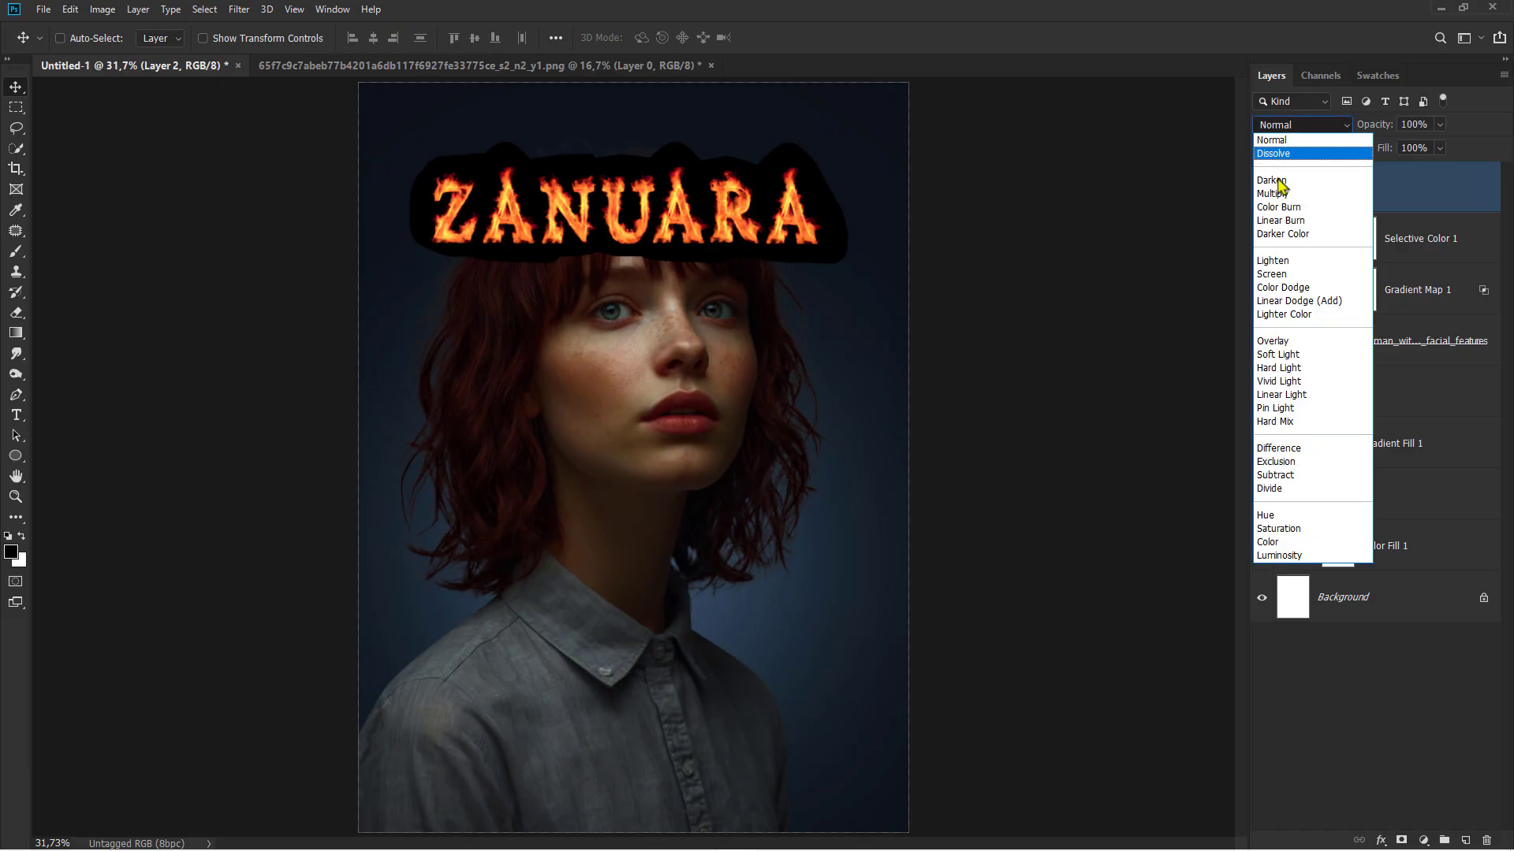
{"action": "left_click", "coordinate": [1301, 277]}
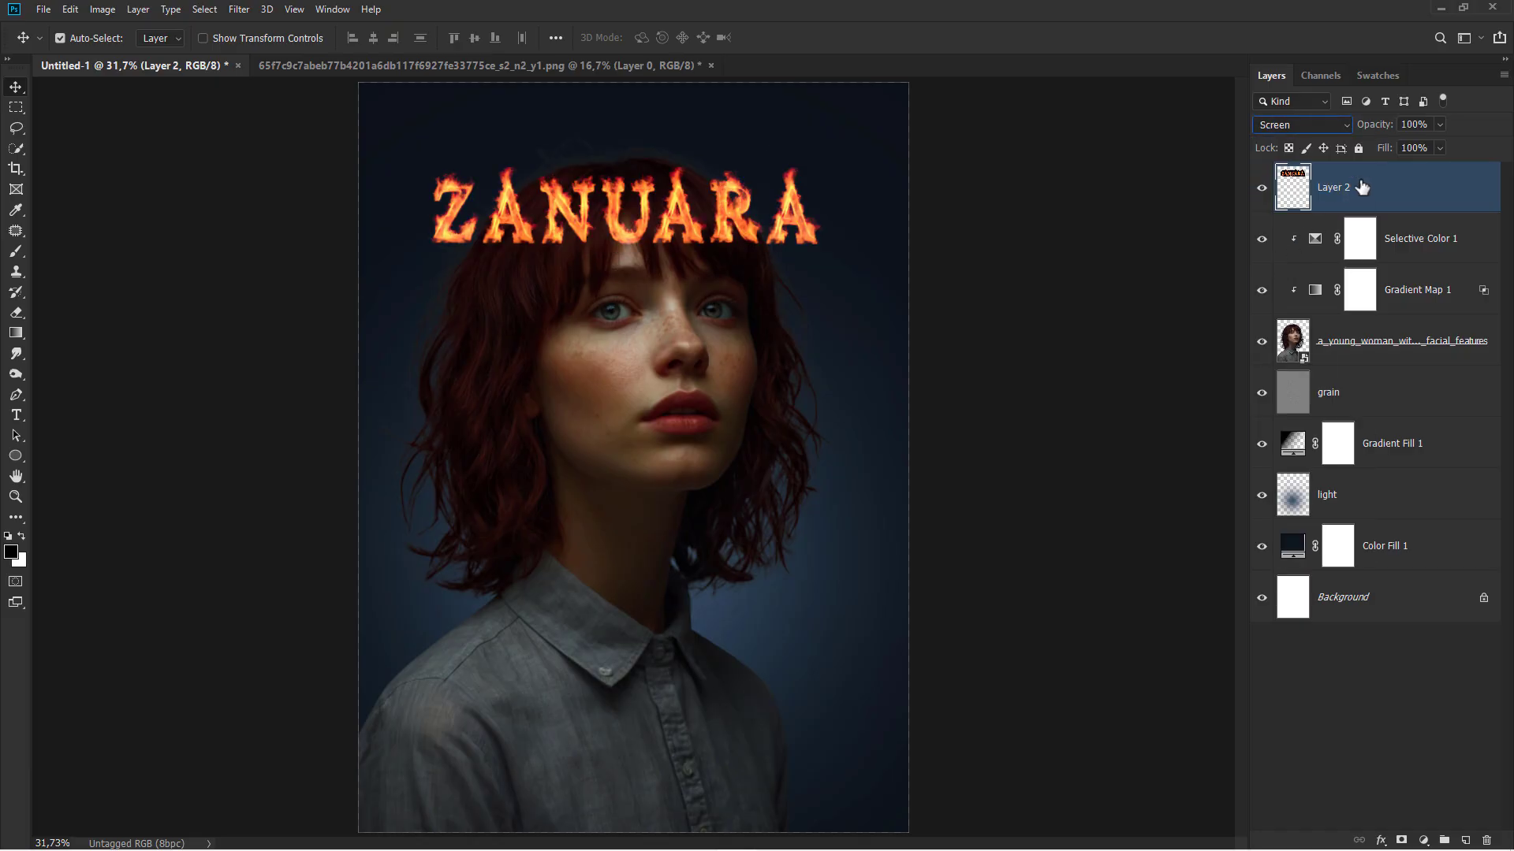
Scale the merged flaming word down to about 83% with Free Transform, shrinking it from its upper-left corner.
{"action": "key", "text": "ctrl+t"}
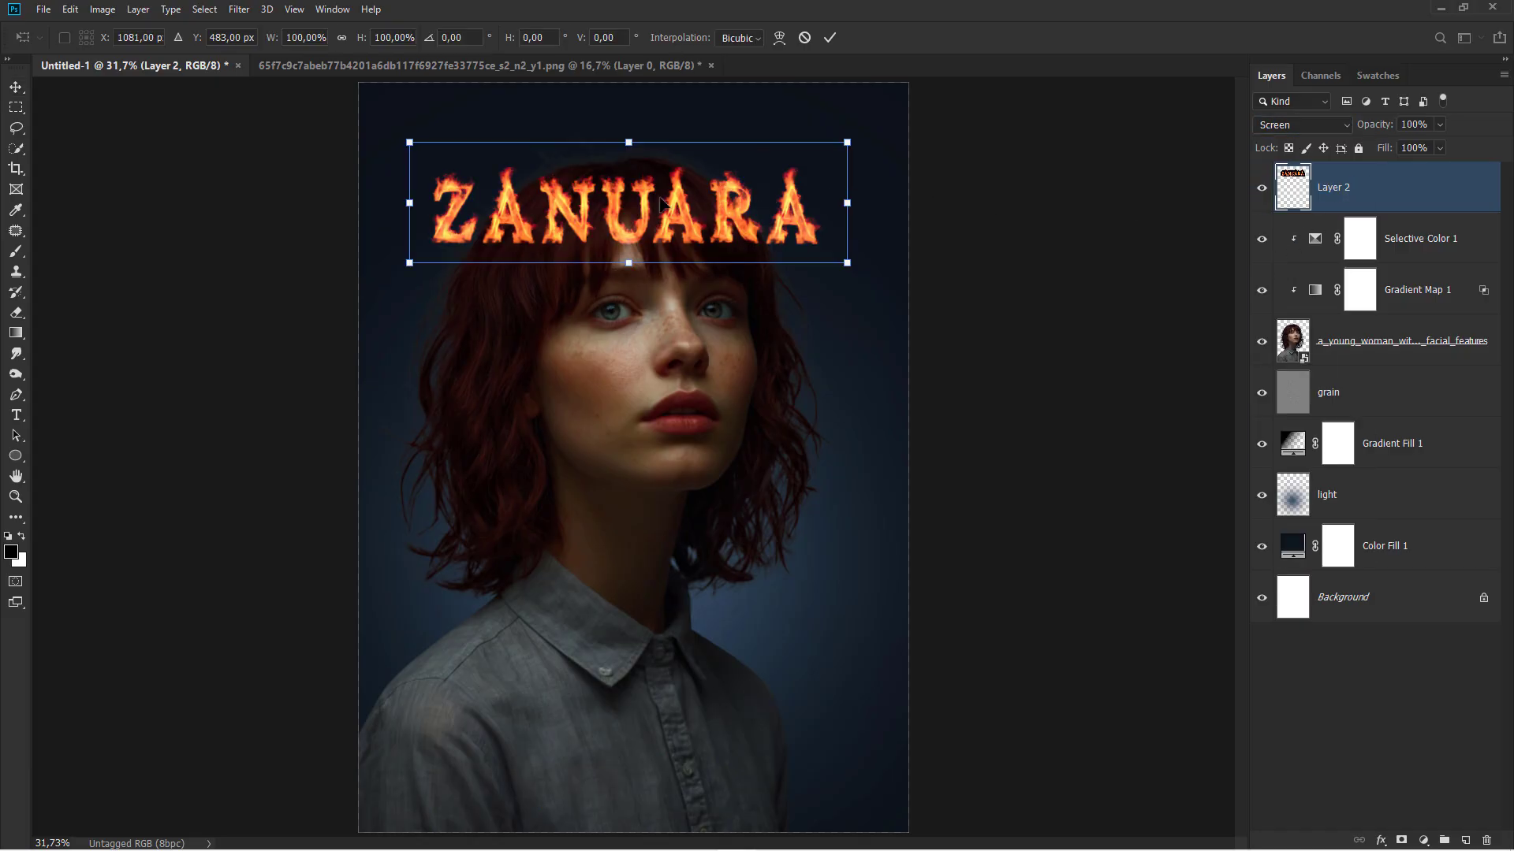
{"action": "scroll", "coordinate": [662, 203], "scroll_direction": "up", "scroll_amount": 1}
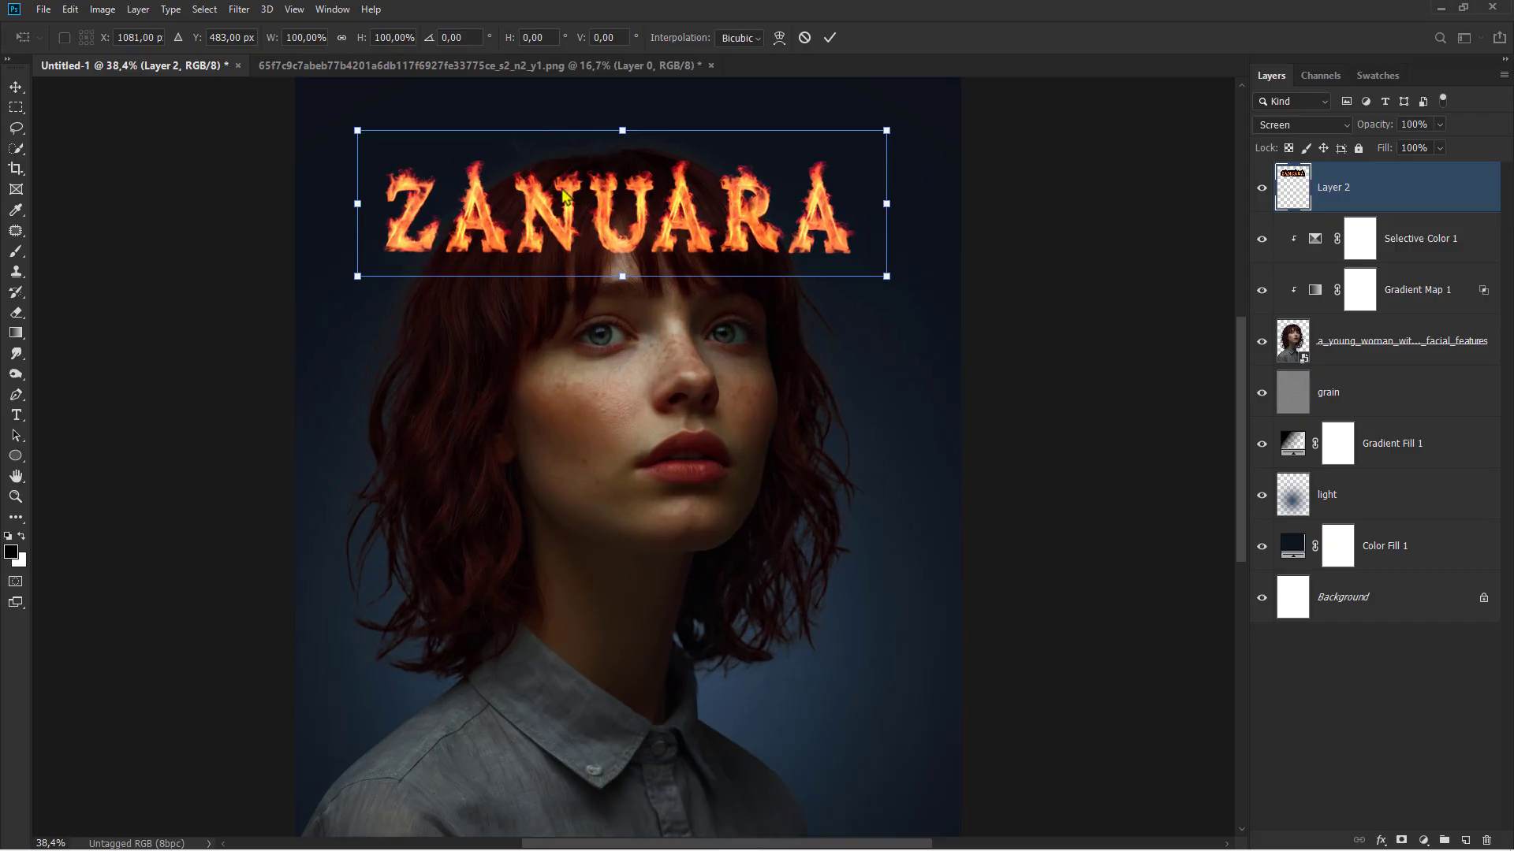
{"action": "left_click_drag", "start_coordinate": [353, 126], "coordinate": [440, 163]}
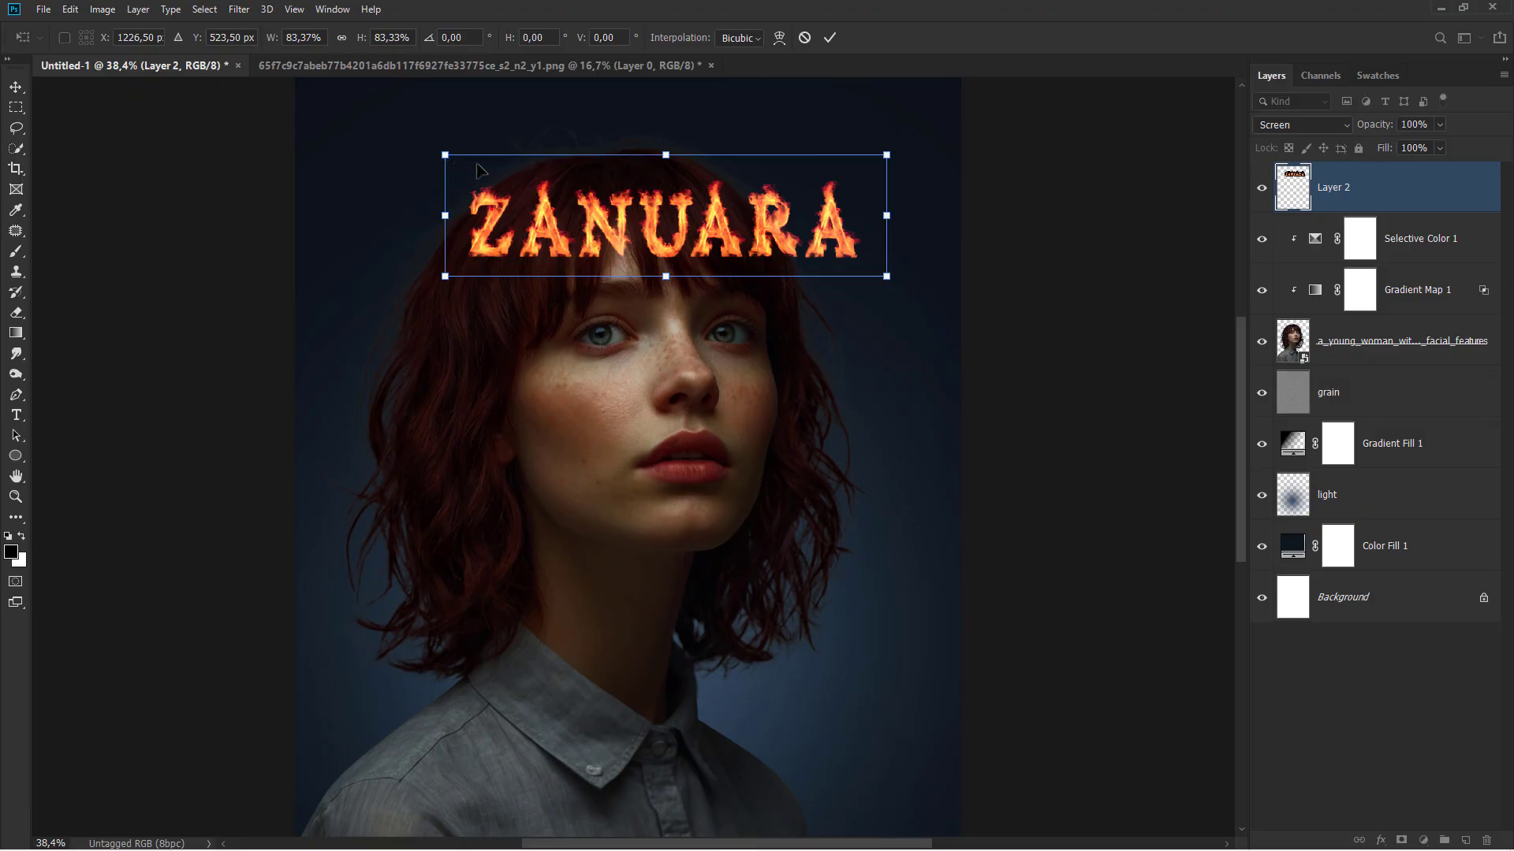
Warp the flaming word with the Arch style at a 54.4% bend so it curves over the woman's hair.
{"action": "left_click", "coordinate": [780, 38]}
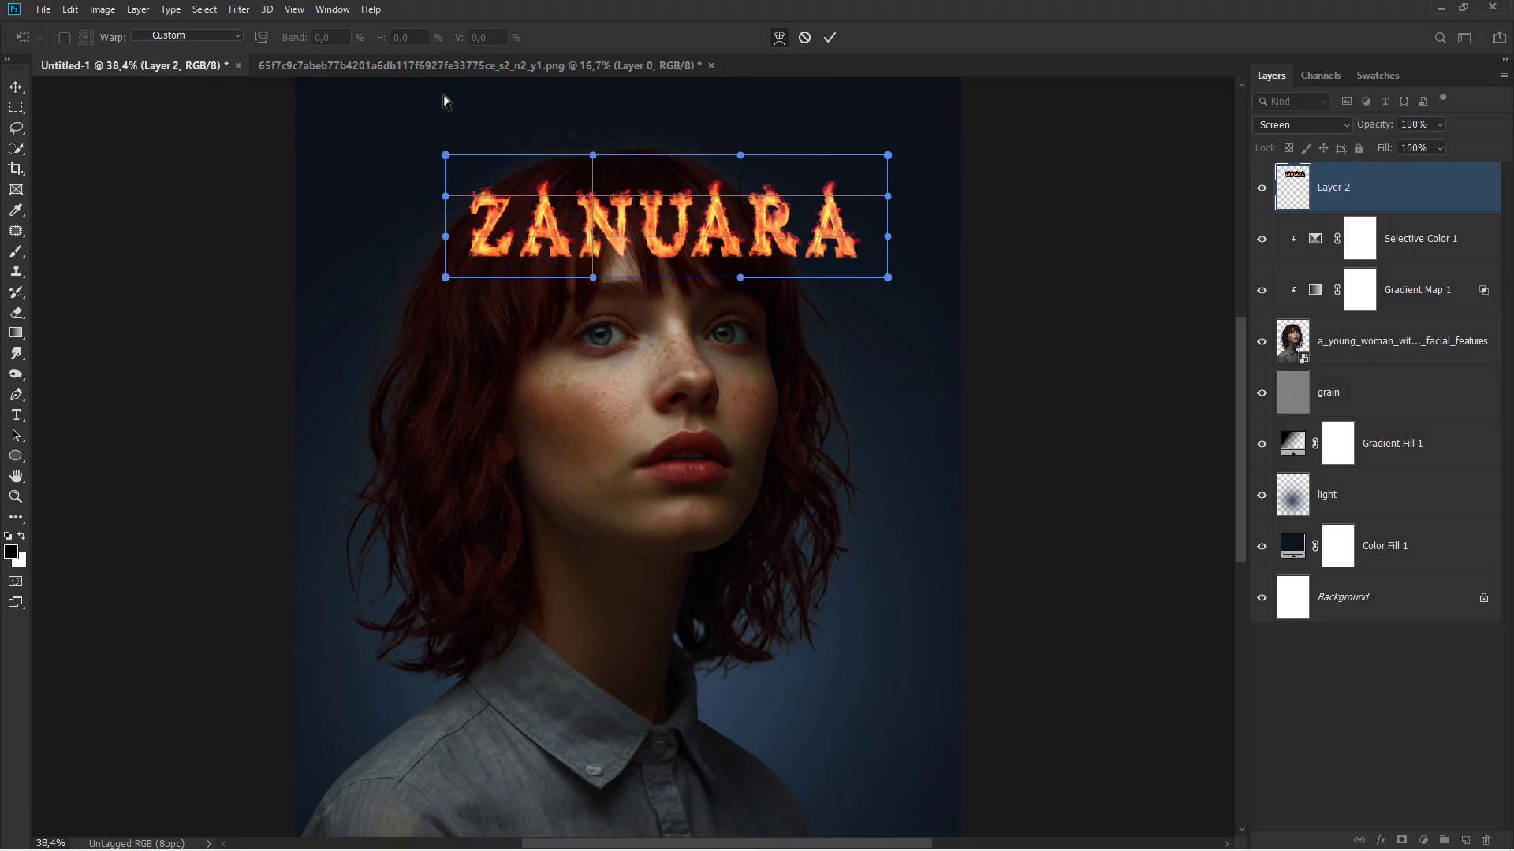
{"action": "left_click", "coordinate": [203, 39]}
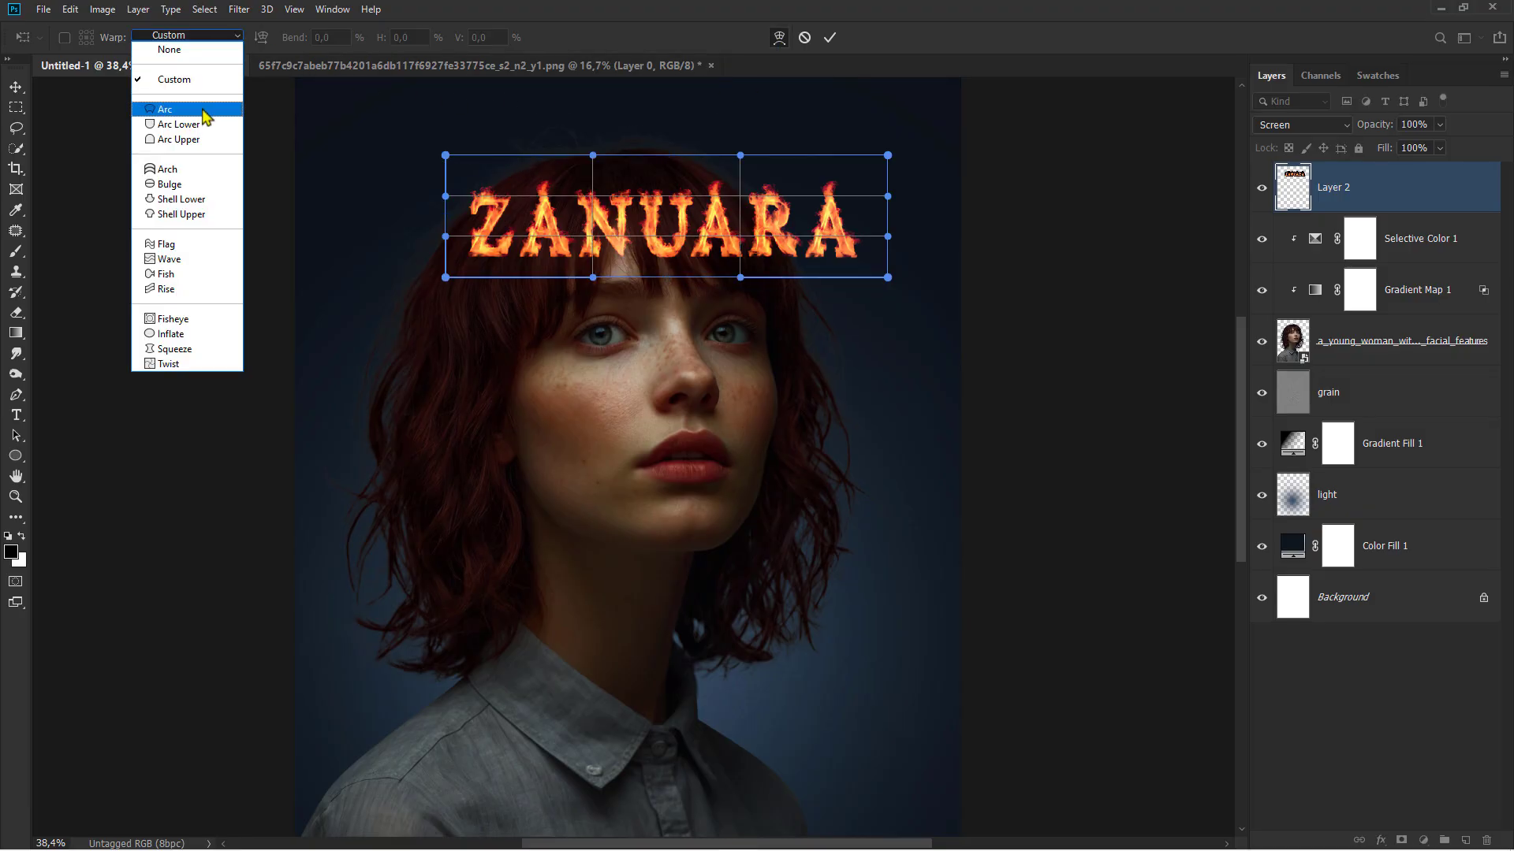
{"action": "left_click", "coordinate": [204, 175]}
{"action": "left_click_drag", "start_coordinate": [688, 146], "coordinate": [685, 223]}
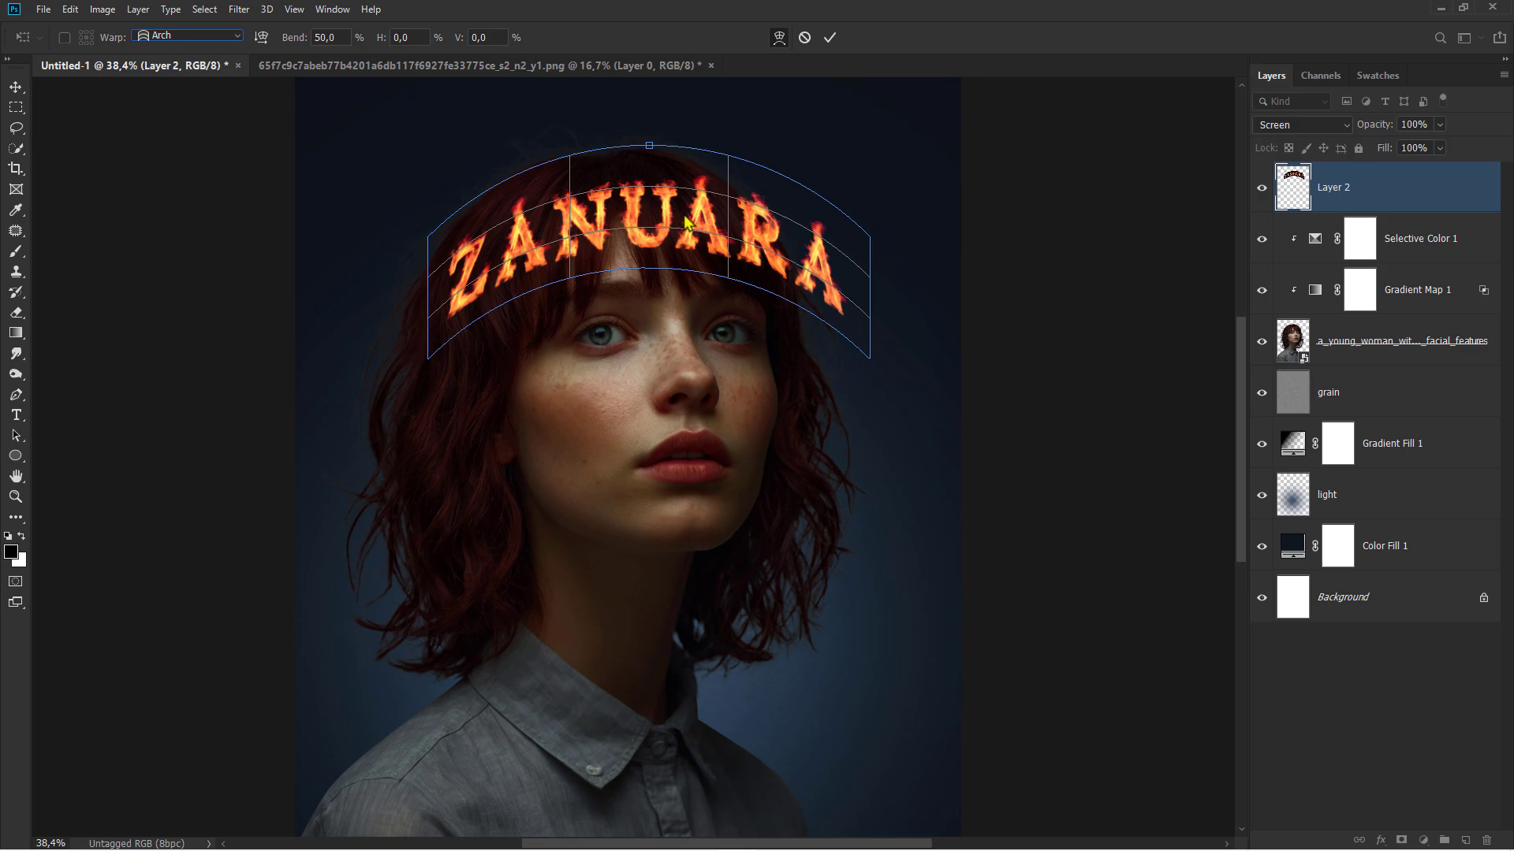
{"action": "left_click_drag", "start_coordinate": [649, 147], "coordinate": [650, 138]}
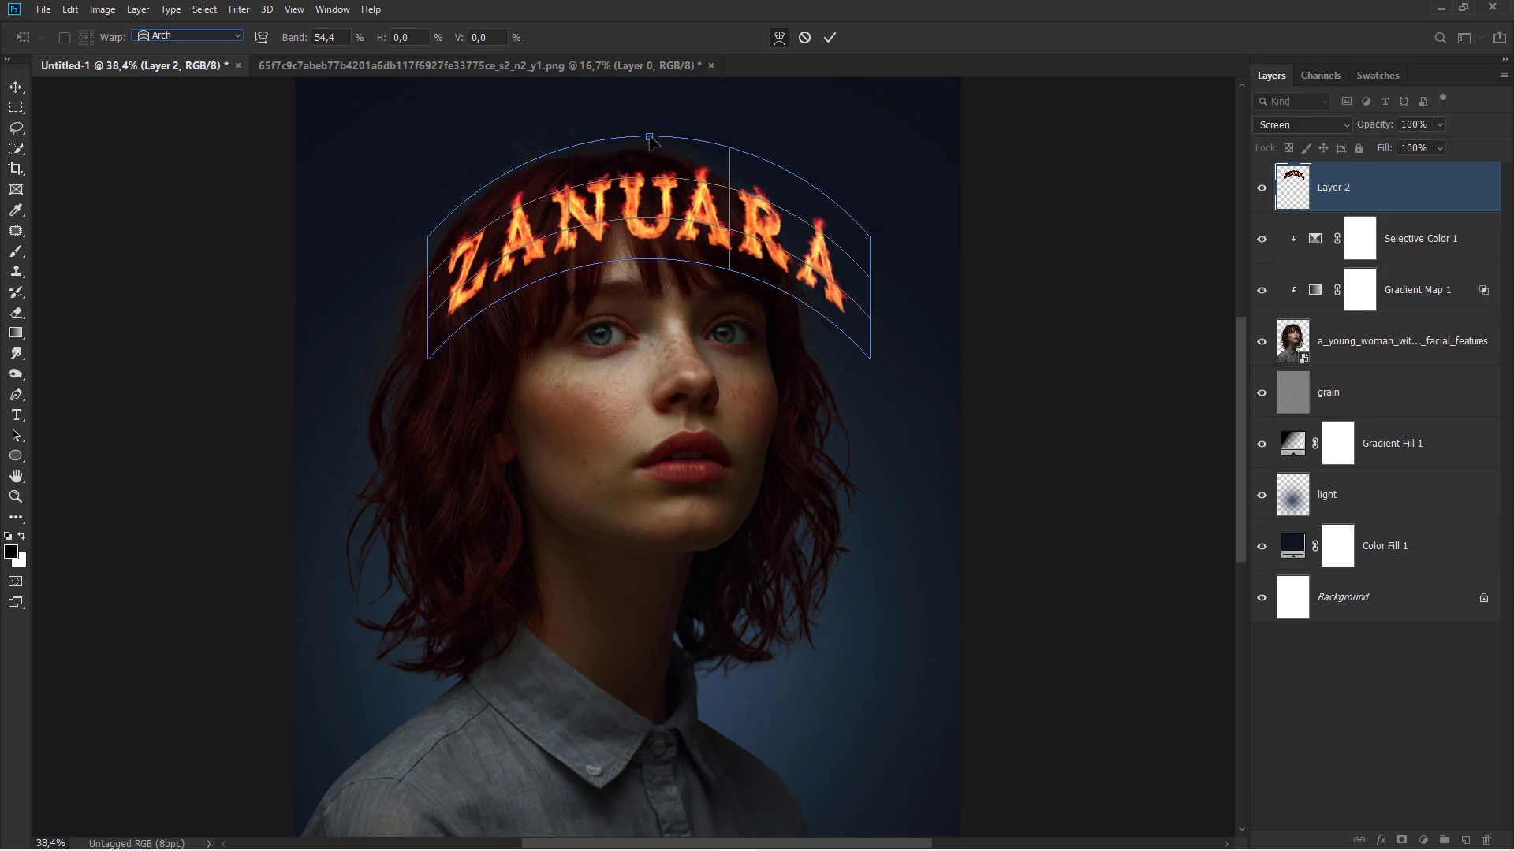
{"action": "left_click", "coordinate": [829, 37]}
Apply a custom warp to the arched word, pulling its left and right ends inward to wrap around the head.
{"action": "scroll", "coordinate": [771, 207], "scroll_direction": "up", "scroll_amount": 1}
{"action": "scroll", "coordinate": [771, 206], "scroll_direction": "up", "scroll_amount": 1}
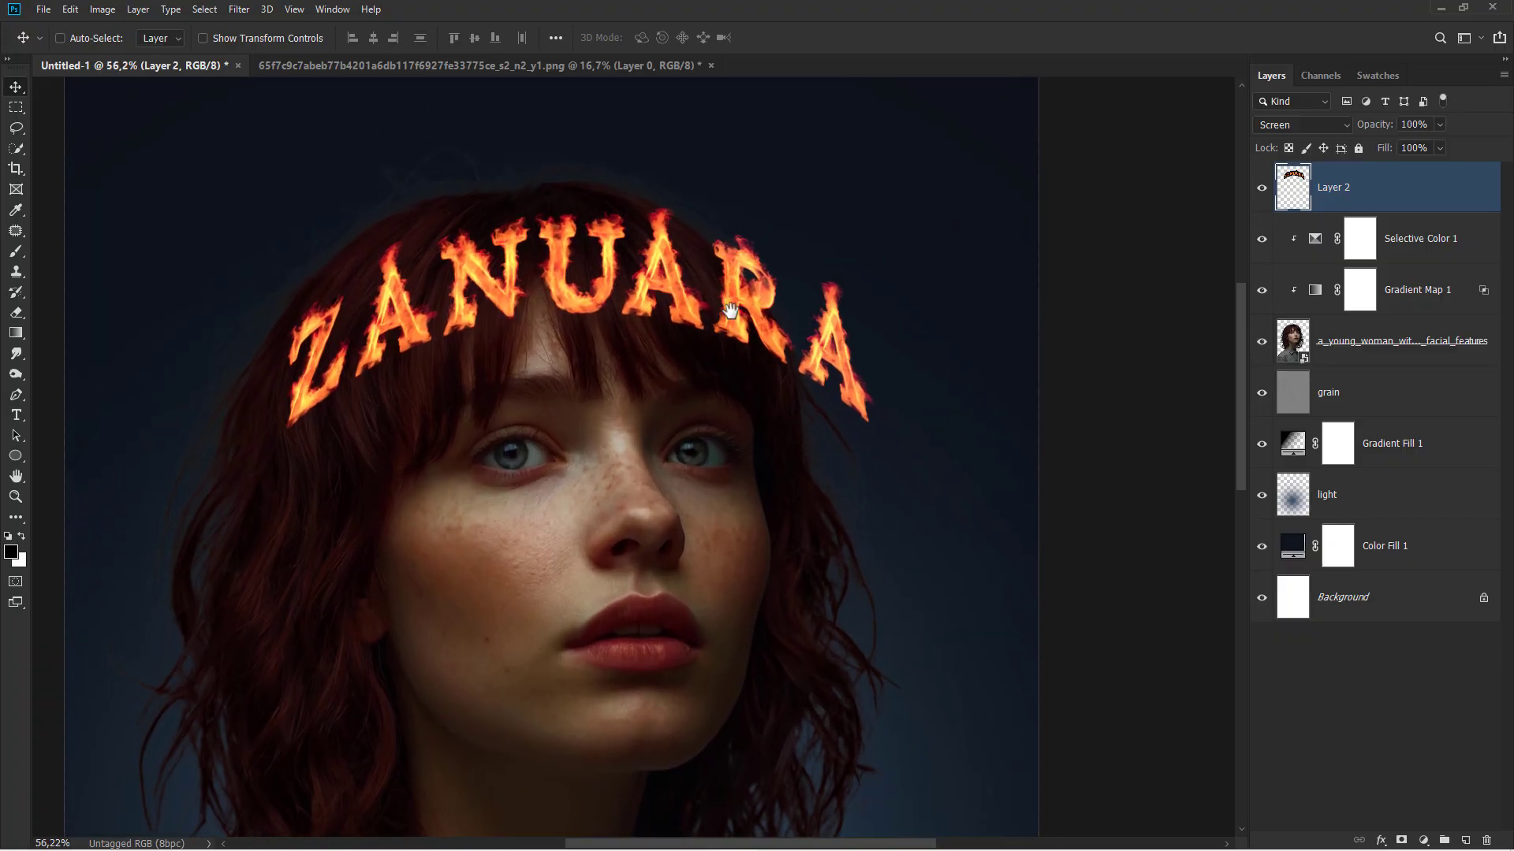
{"action": "key", "text": "ctrl+t"}
{"action": "right_click", "coordinate": [644, 310]}
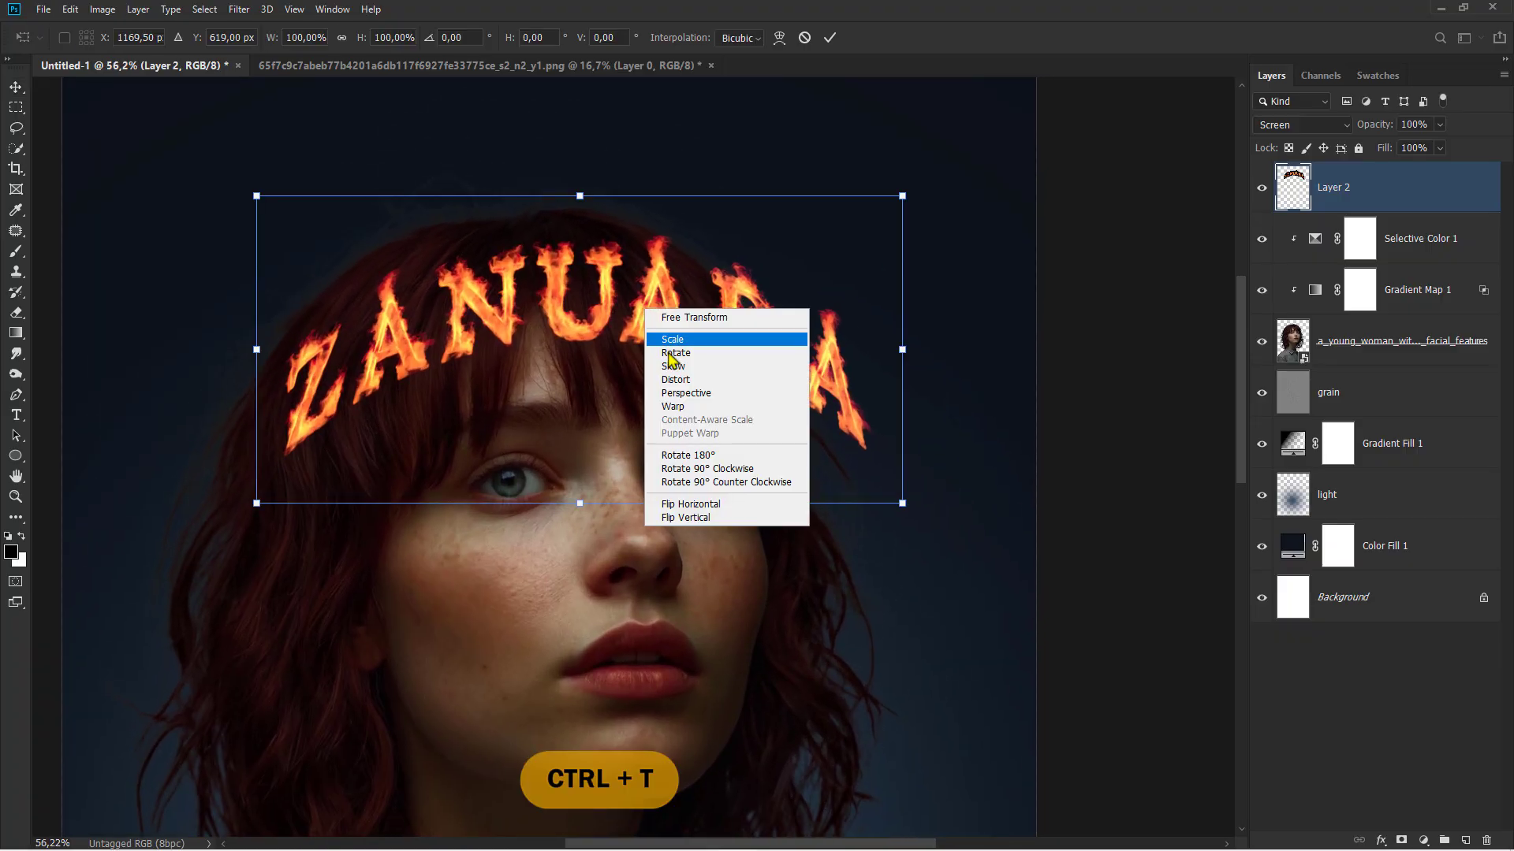
{"action": "left_click", "coordinate": [686, 406]}
{"action": "left_click_drag", "start_coordinate": [882, 483], "coordinate": [822, 453]}
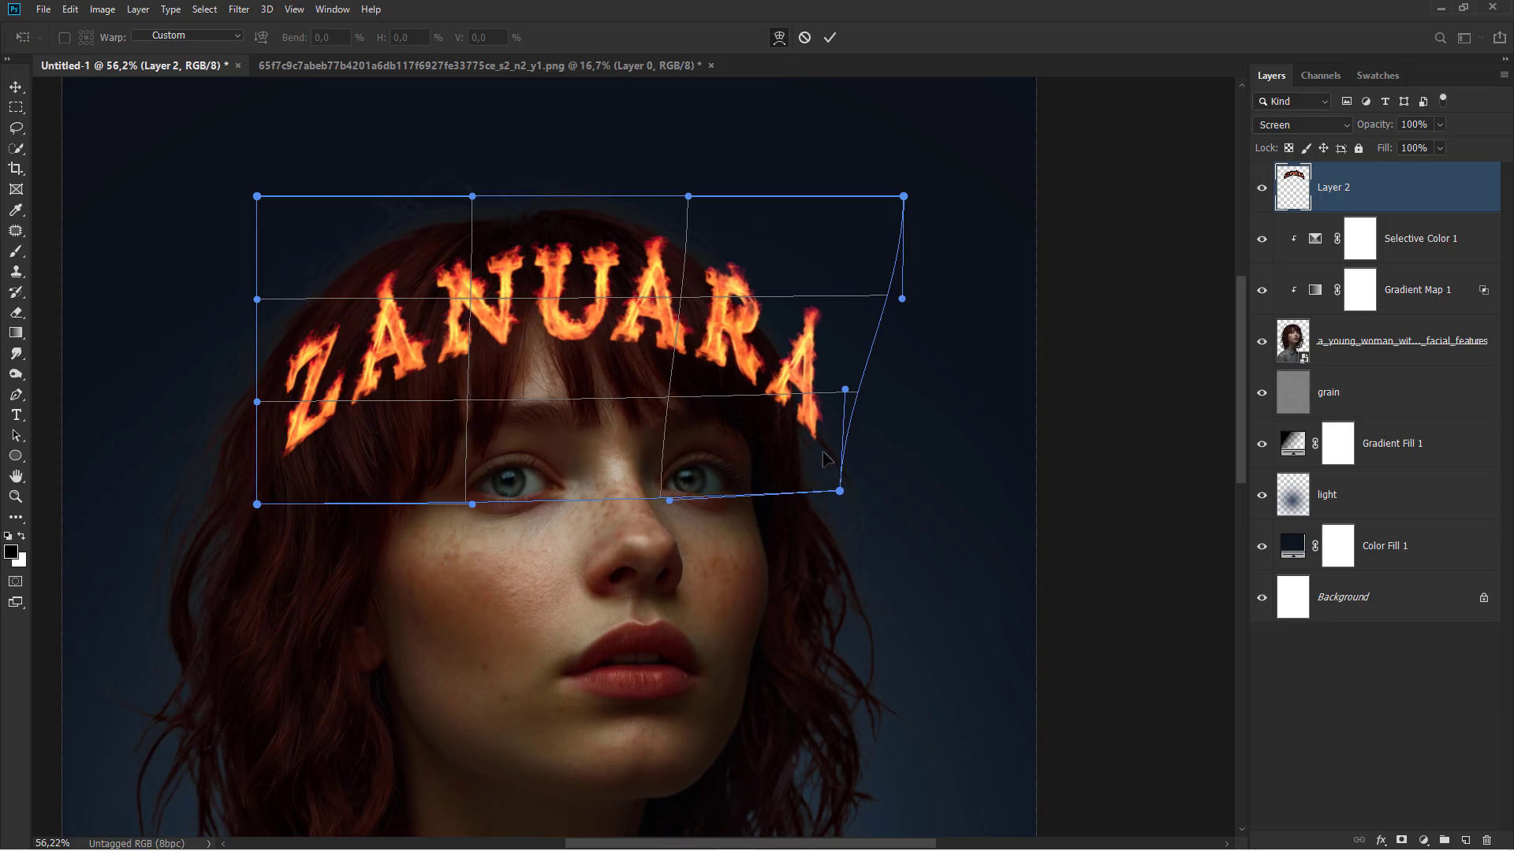
{"action": "left_click_drag", "start_coordinate": [877, 224], "coordinate": [802, 221]}
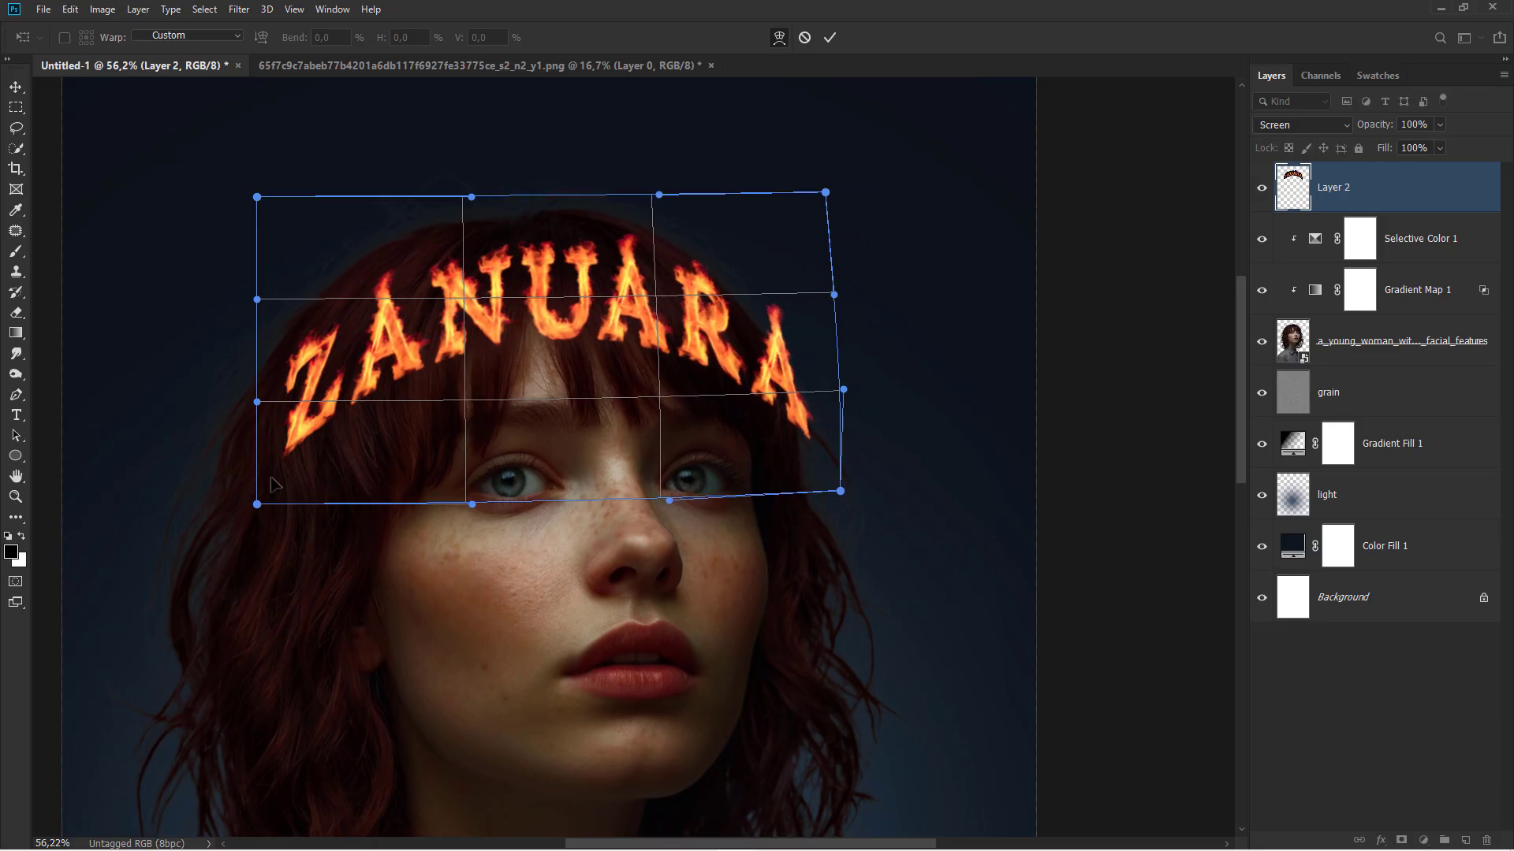
{"action": "left_click_drag", "start_coordinate": [271, 478], "coordinate": [317, 457]}
{"action": "left_click_drag", "start_coordinate": [290, 304], "coordinate": [292, 318]}
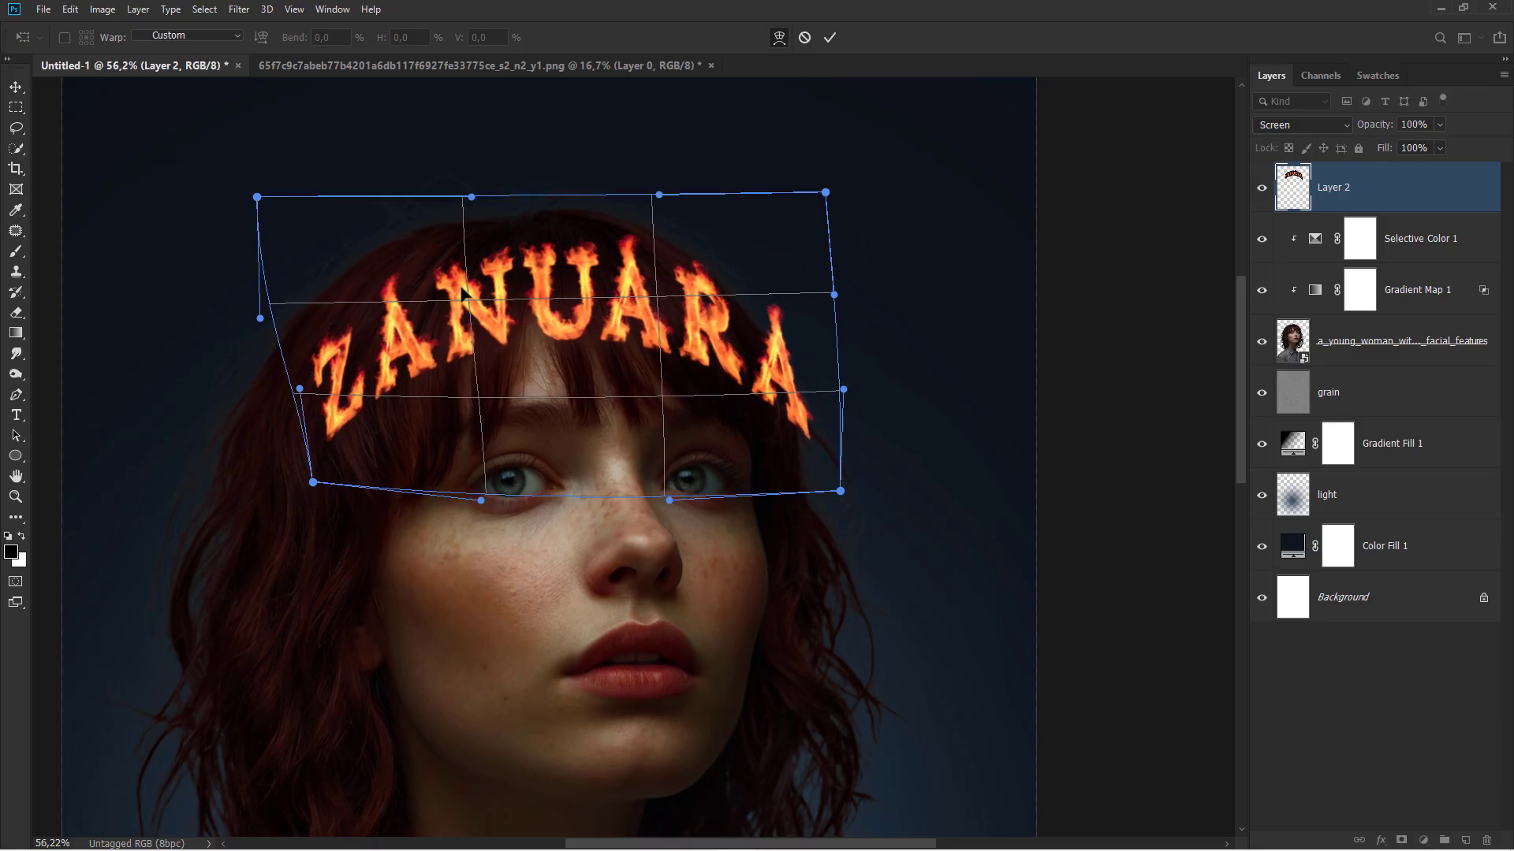
{"action": "left_click_drag", "start_coordinate": [477, 288], "coordinate": [482, 290]}
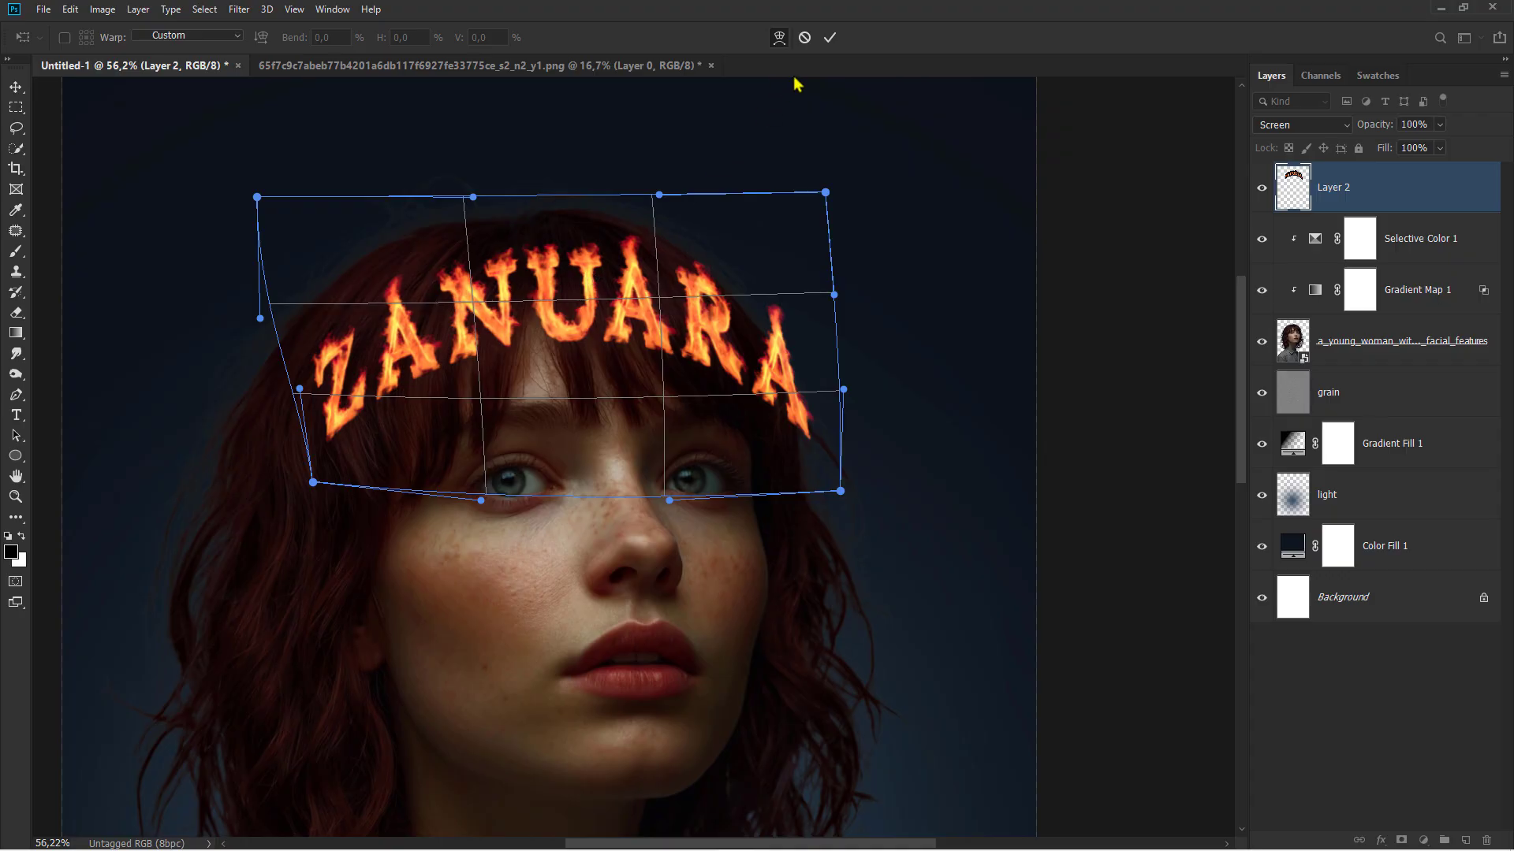
{"action": "left_click", "coordinate": [829, 37]}
Nudge the curved flaming word slightly down and rename its layer "fire text".
{"action": "left_click_drag", "start_coordinate": [596, 298], "coordinate": [597, 309]}
{"action": "key", "text": "ctrl+0"}
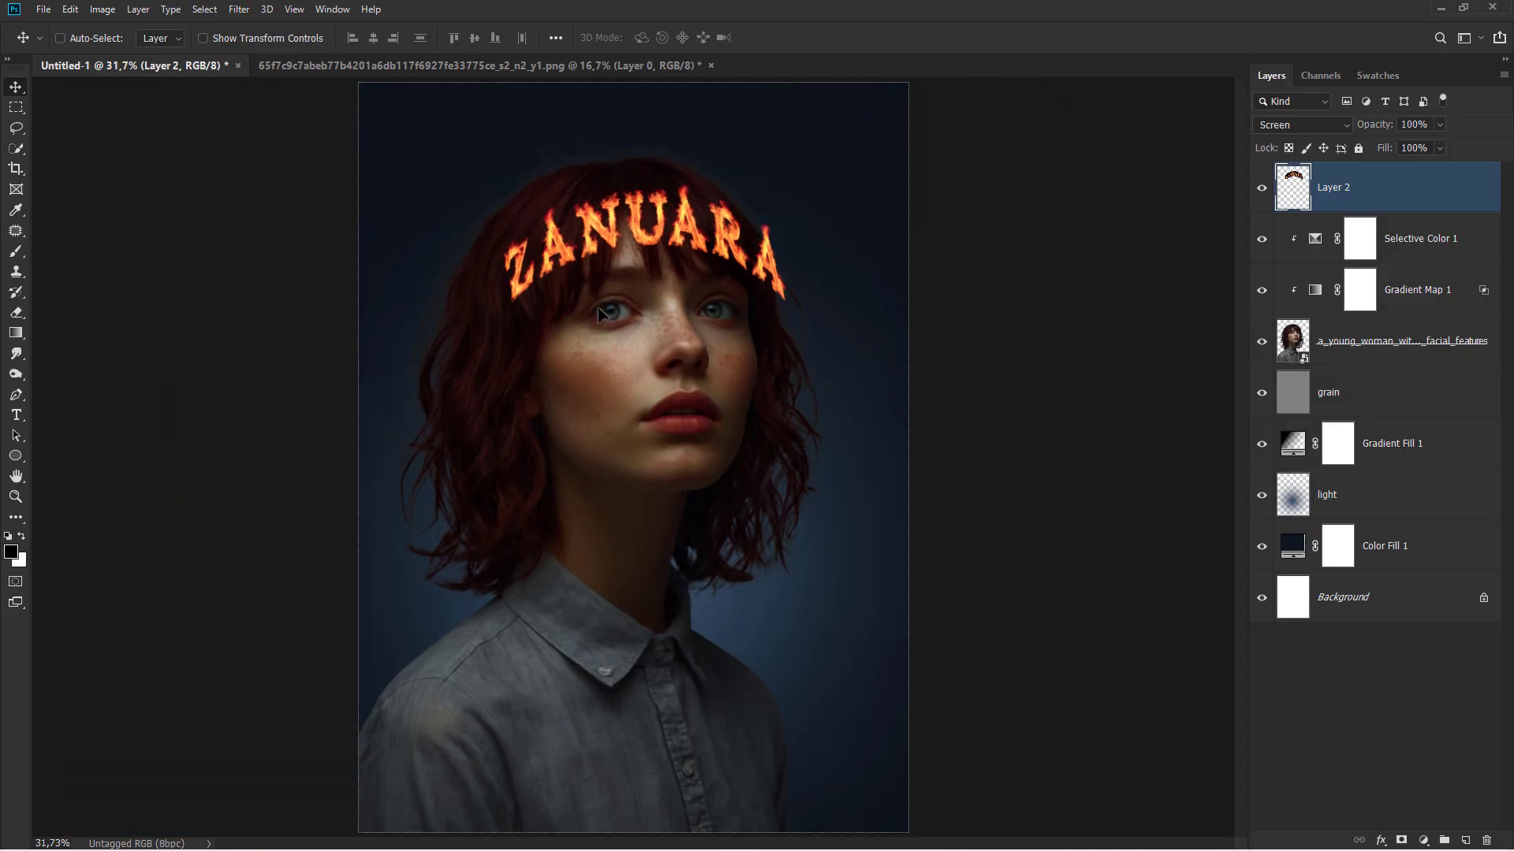
{"action": "double_click", "coordinate": [1333, 188]}
{"action": "key", "text": "Return"}
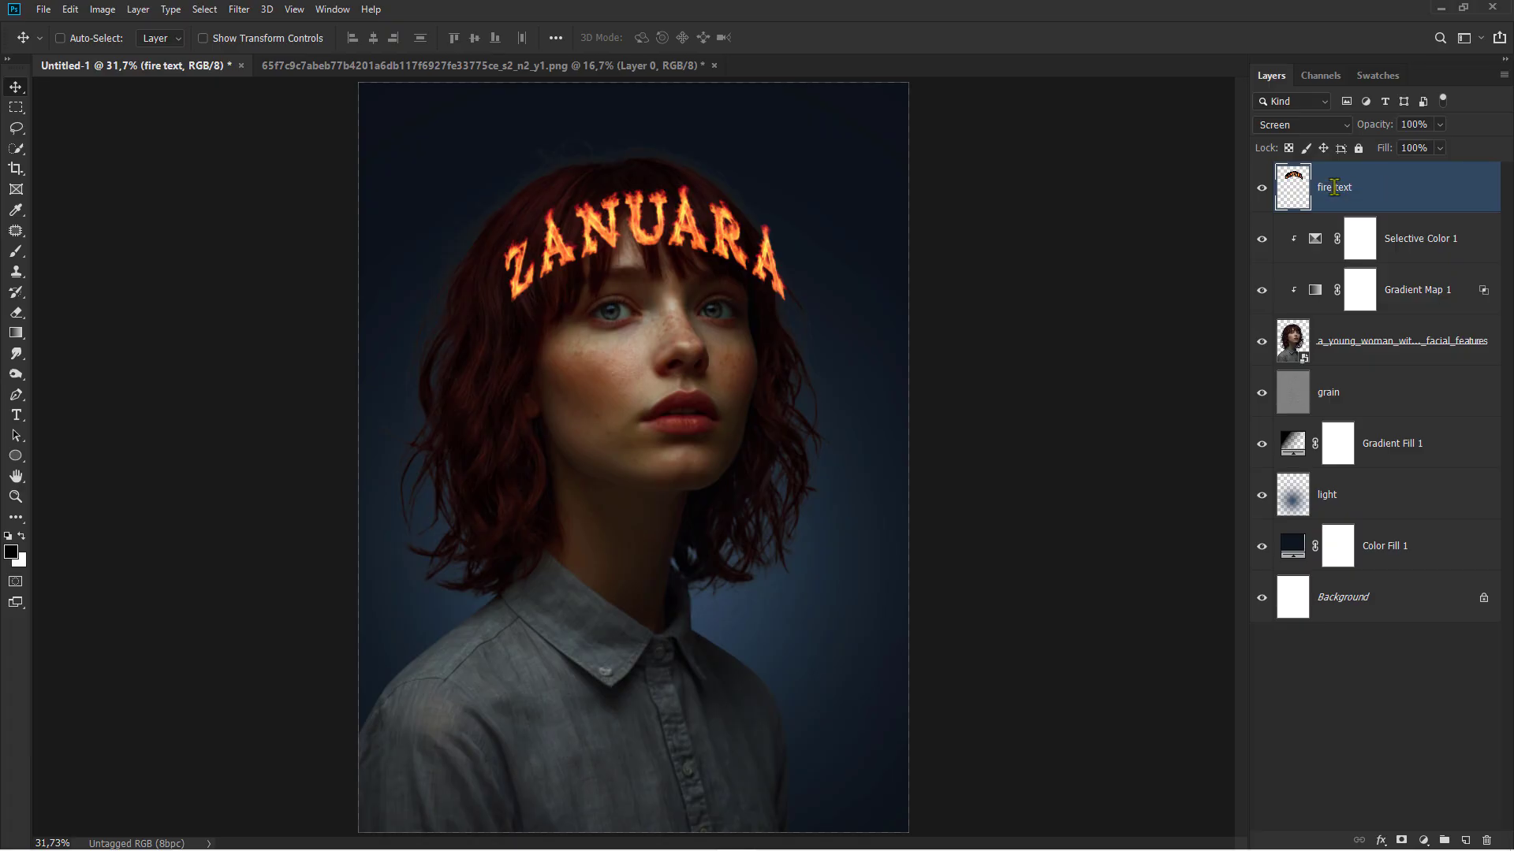
Brighten the flaming word with a Curves adjustment clipped to the "fire text" layer, moving the white point to input 193.
{"action": "left_click", "coordinate": [1424, 841]}
{"action": "left_click", "coordinate": [1419, 645]}
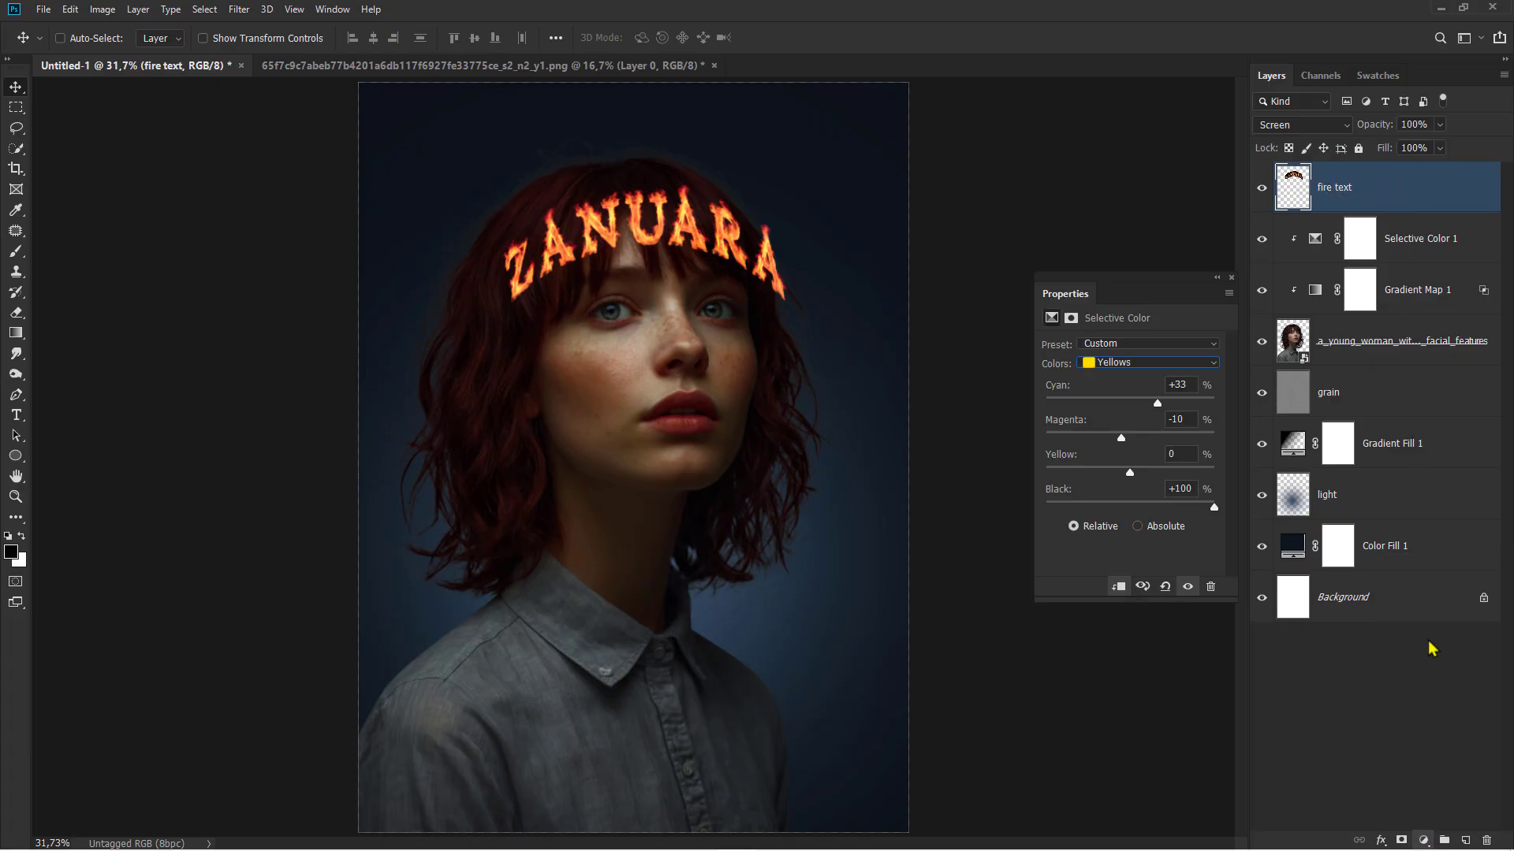
{"action": "left_click", "coordinate": [1118, 589]}
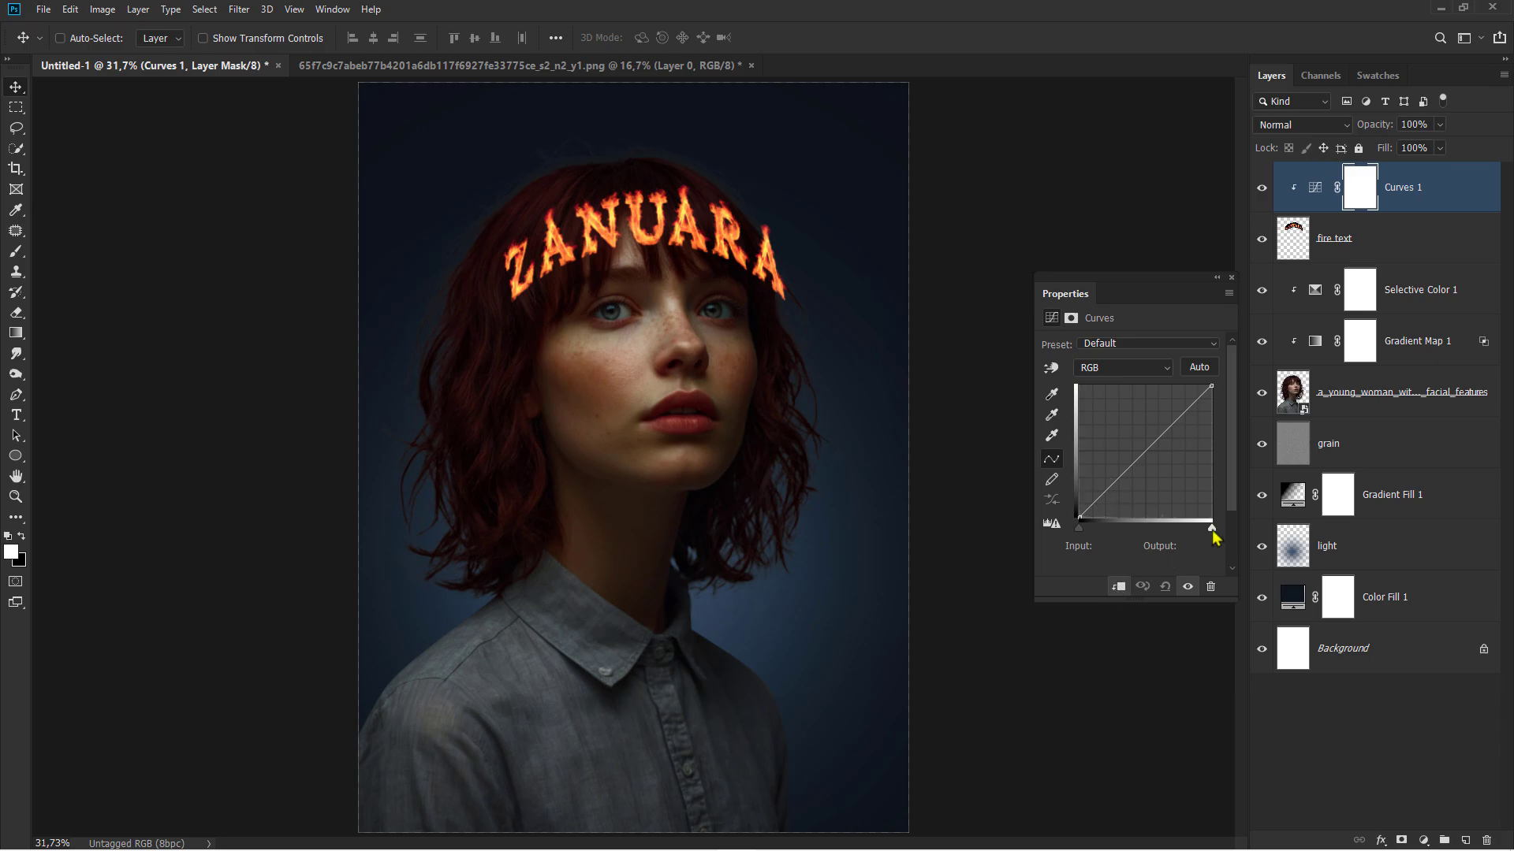
{"action": "left_click_drag", "start_coordinate": [1213, 531], "coordinate": [1180, 532]}
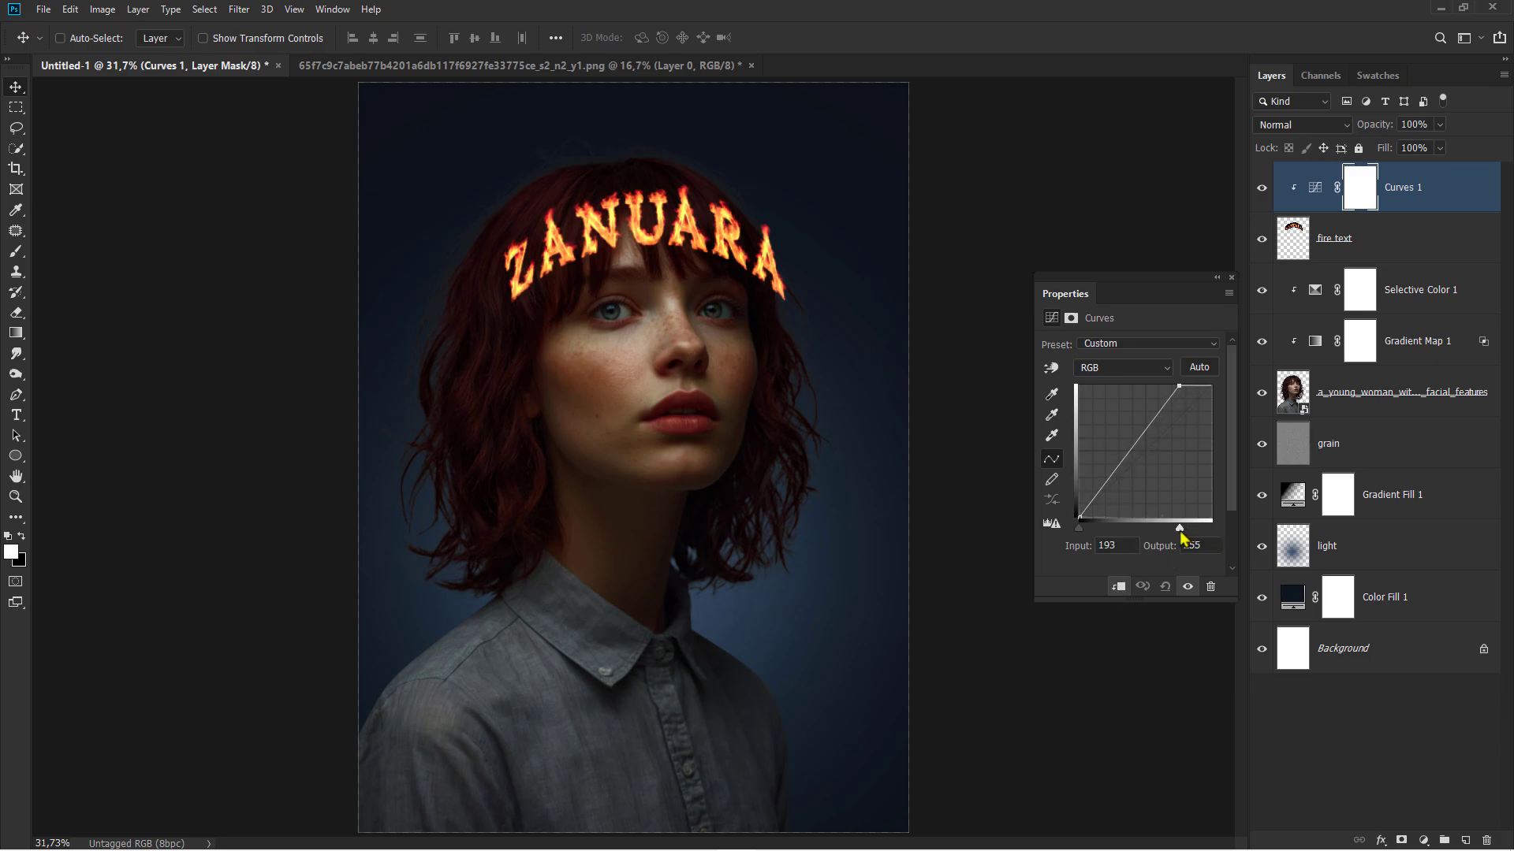
{"action": "left_click", "coordinate": [1262, 189]}
{"action": "left_click", "coordinate": [1261, 189]}
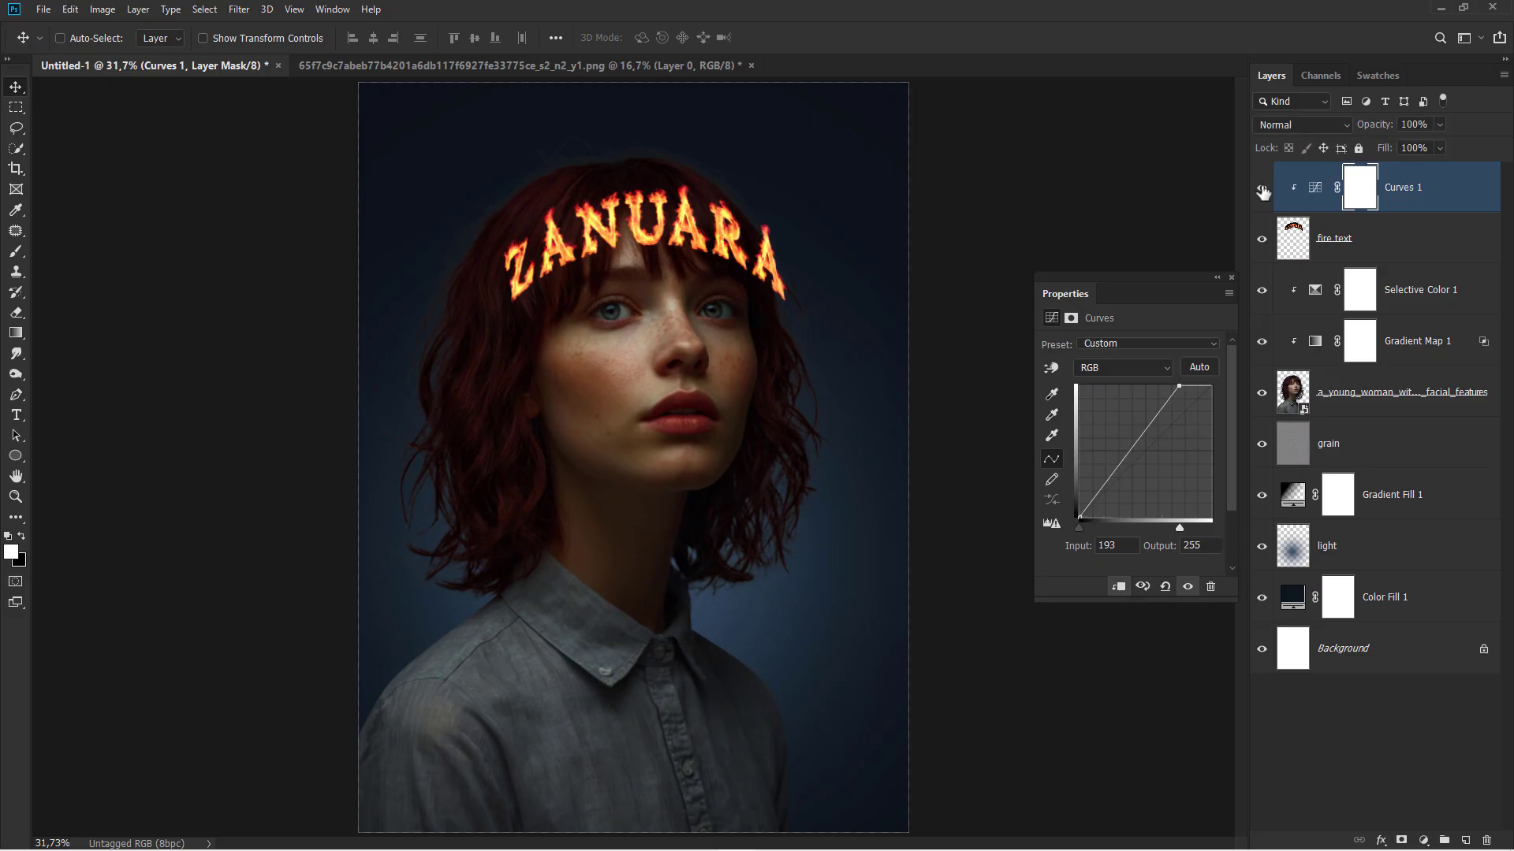
{"action": "left_click", "coordinate": [1231, 278]}
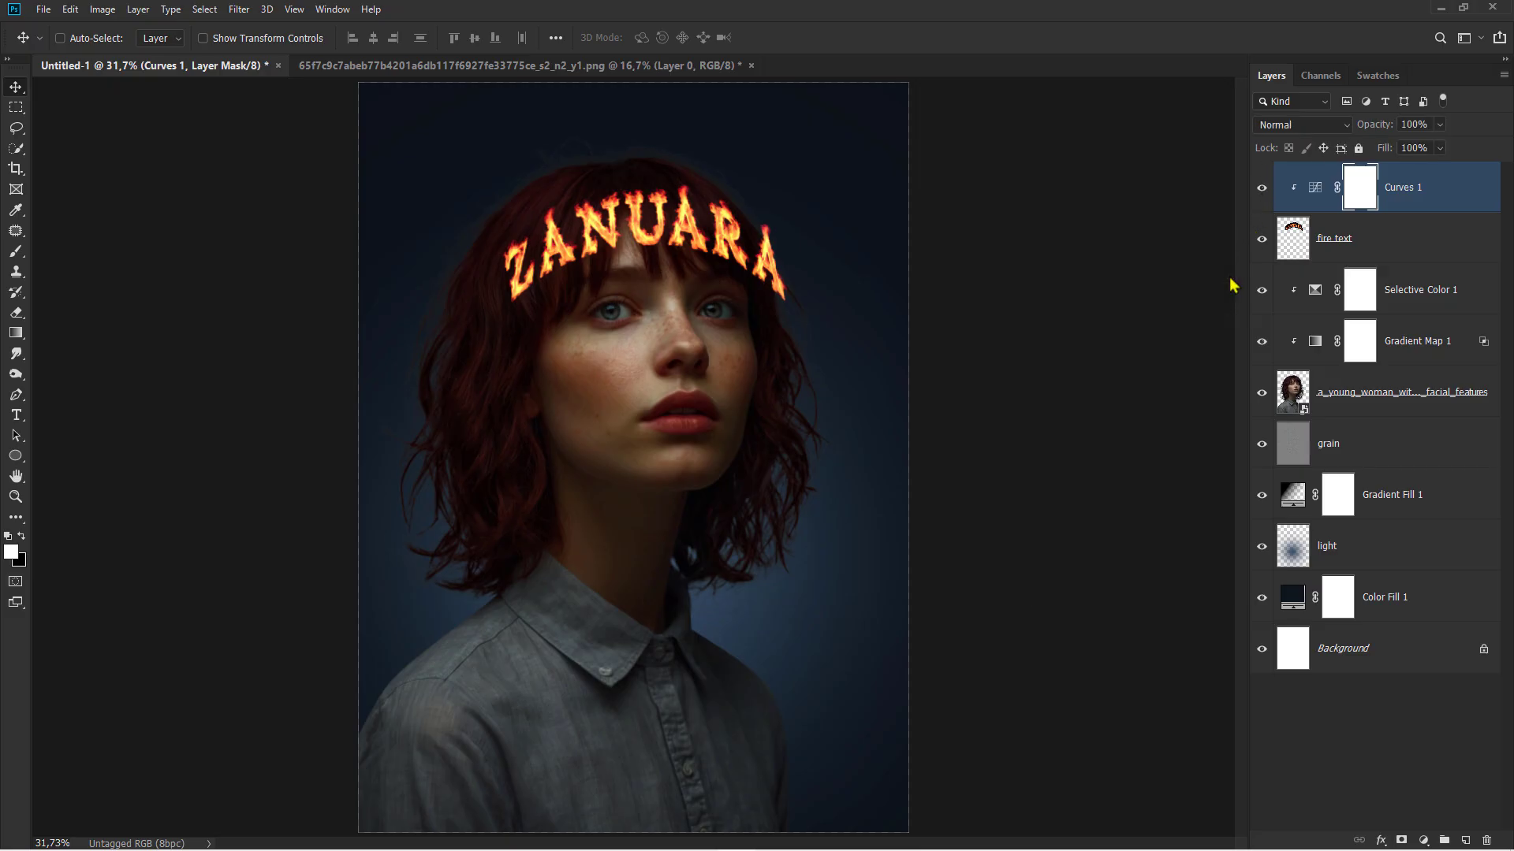
Add a second Selective Color adjustment above Selective Color 1 and clip it to the woman's layer.
{"action": "left_click", "coordinate": [1403, 197]}
{"action": "left_click", "coordinate": [1412, 298]}
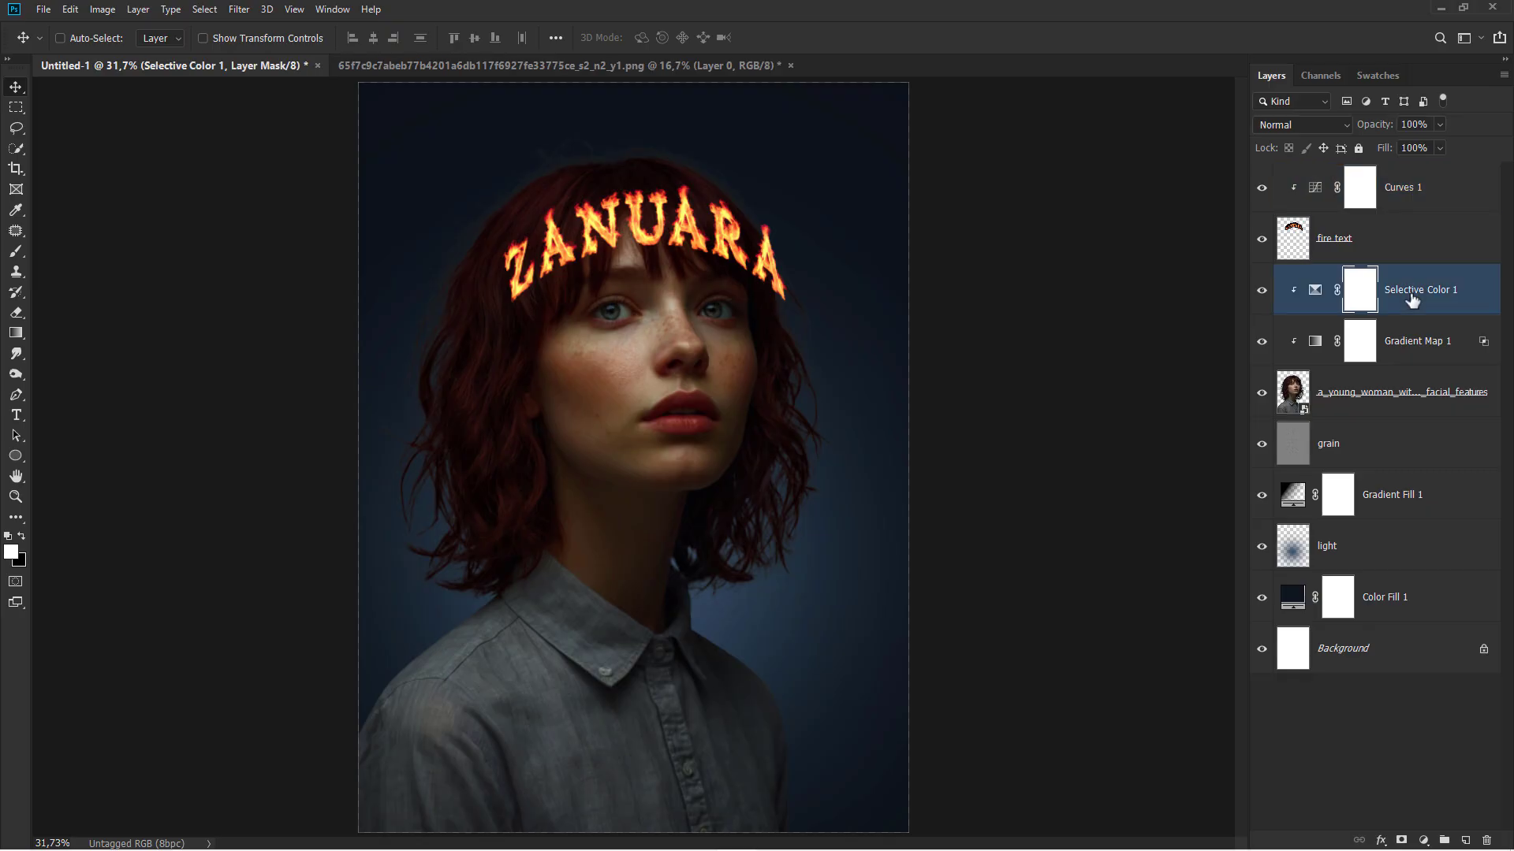
{"action": "left_click", "coordinate": [1424, 838]}
{"action": "left_click", "coordinate": [1427, 834]}
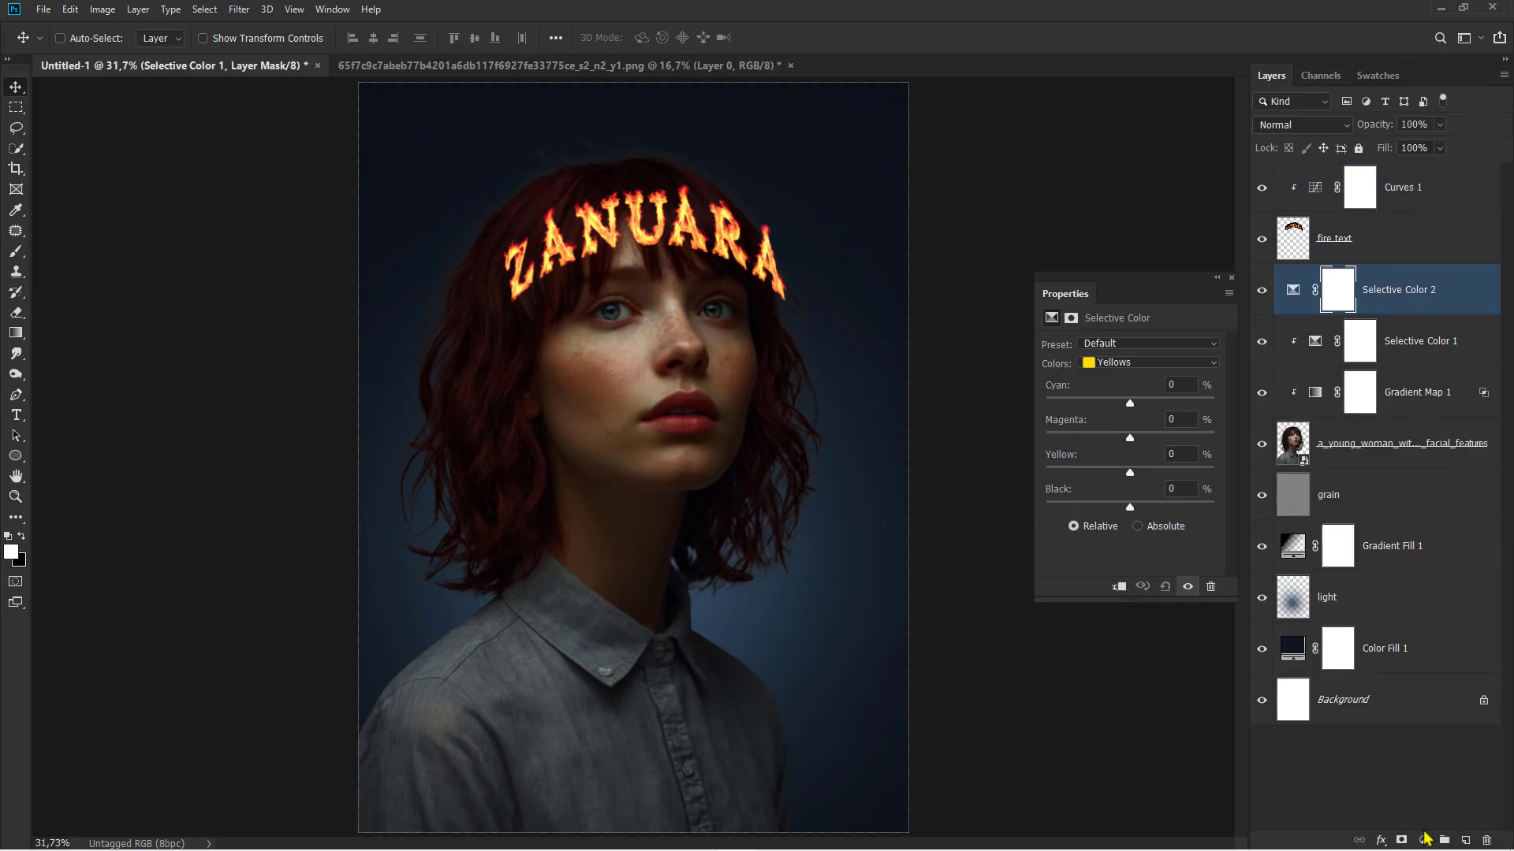
{"action": "left_click", "coordinate": [1120, 587]}
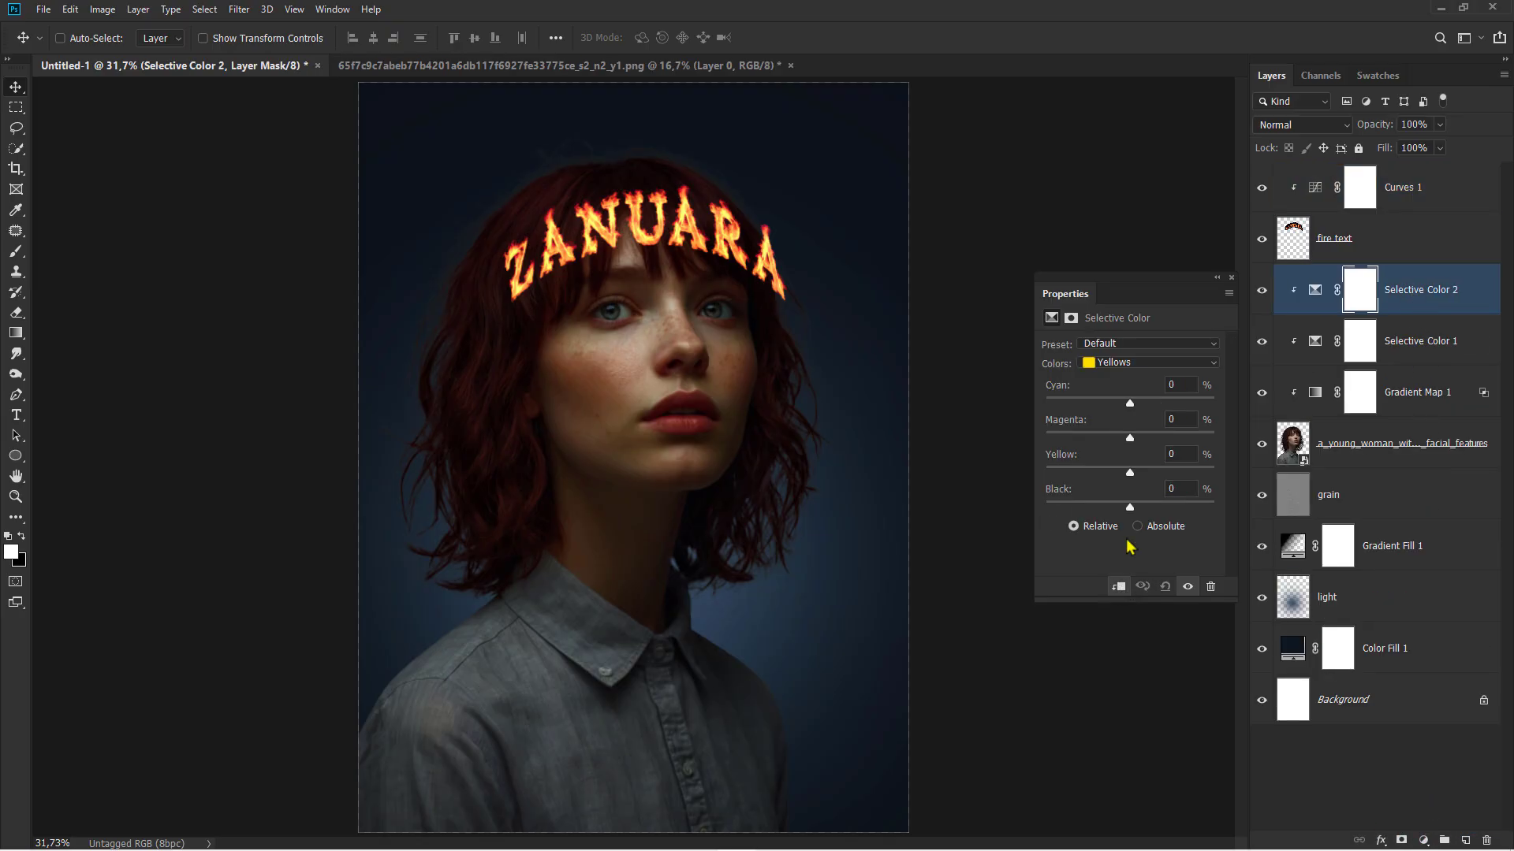
Set the Selective Color 2 Neutrals to Cyan +3, Magenta -1, Yellow -7 and Black +12, and compare the portrait before and after.
{"action": "left_click", "coordinate": [1129, 366]}
{"action": "left_click", "coordinate": [1120, 482]}
{"action": "left_click_drag", "start_coordinate": [1130, 507], "coordinate": [1140, 508]}
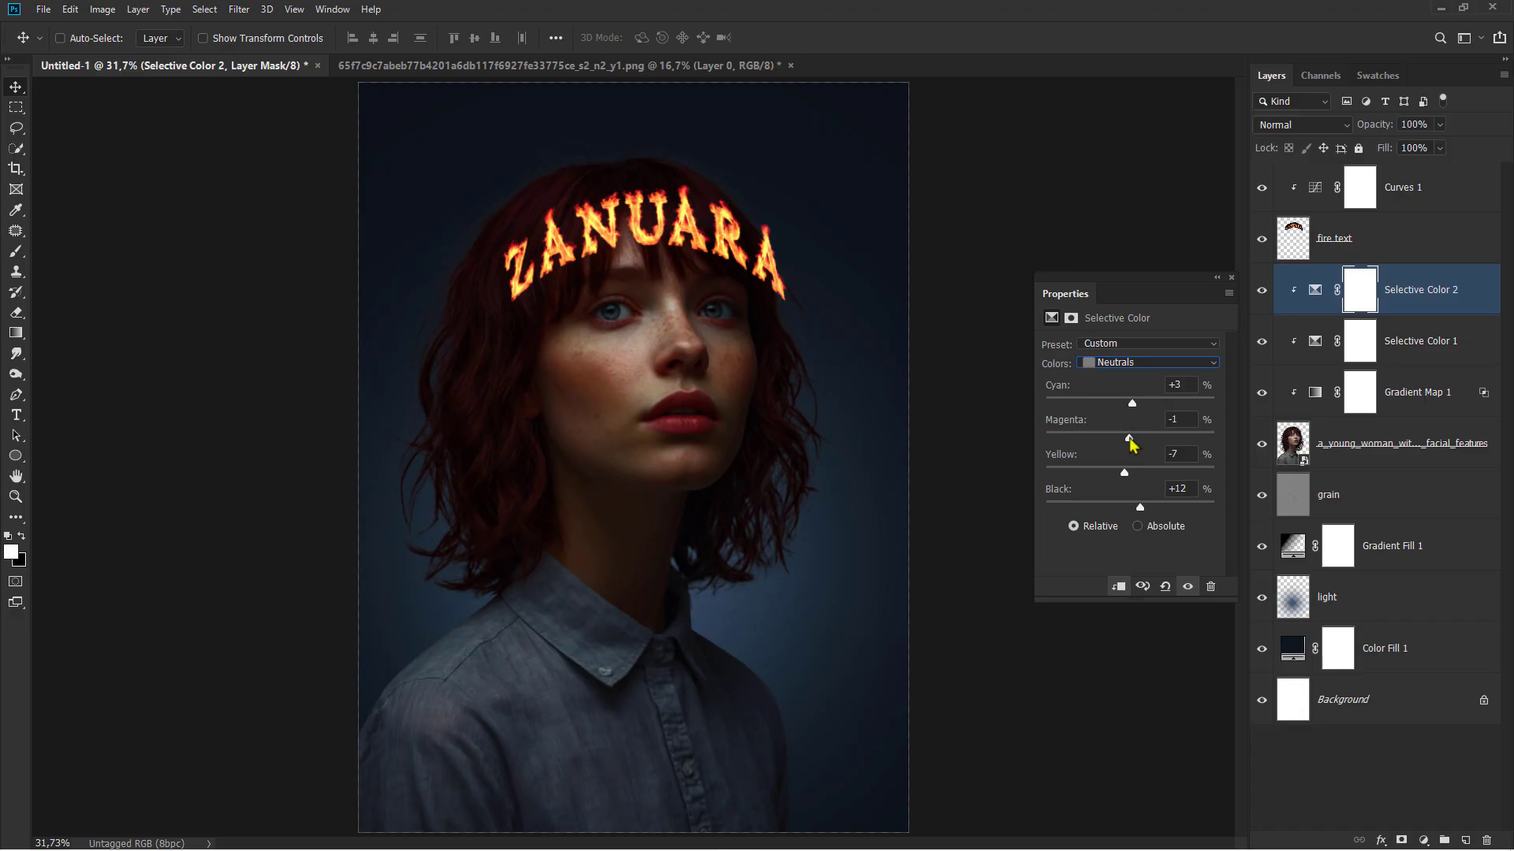
{"action": "left_click", "coordinate": [1231, 277]}
{"action": "left_click", "coordinate": [1260, 291]}
{"action": "left_click", "coordinate": [1261, 291]}
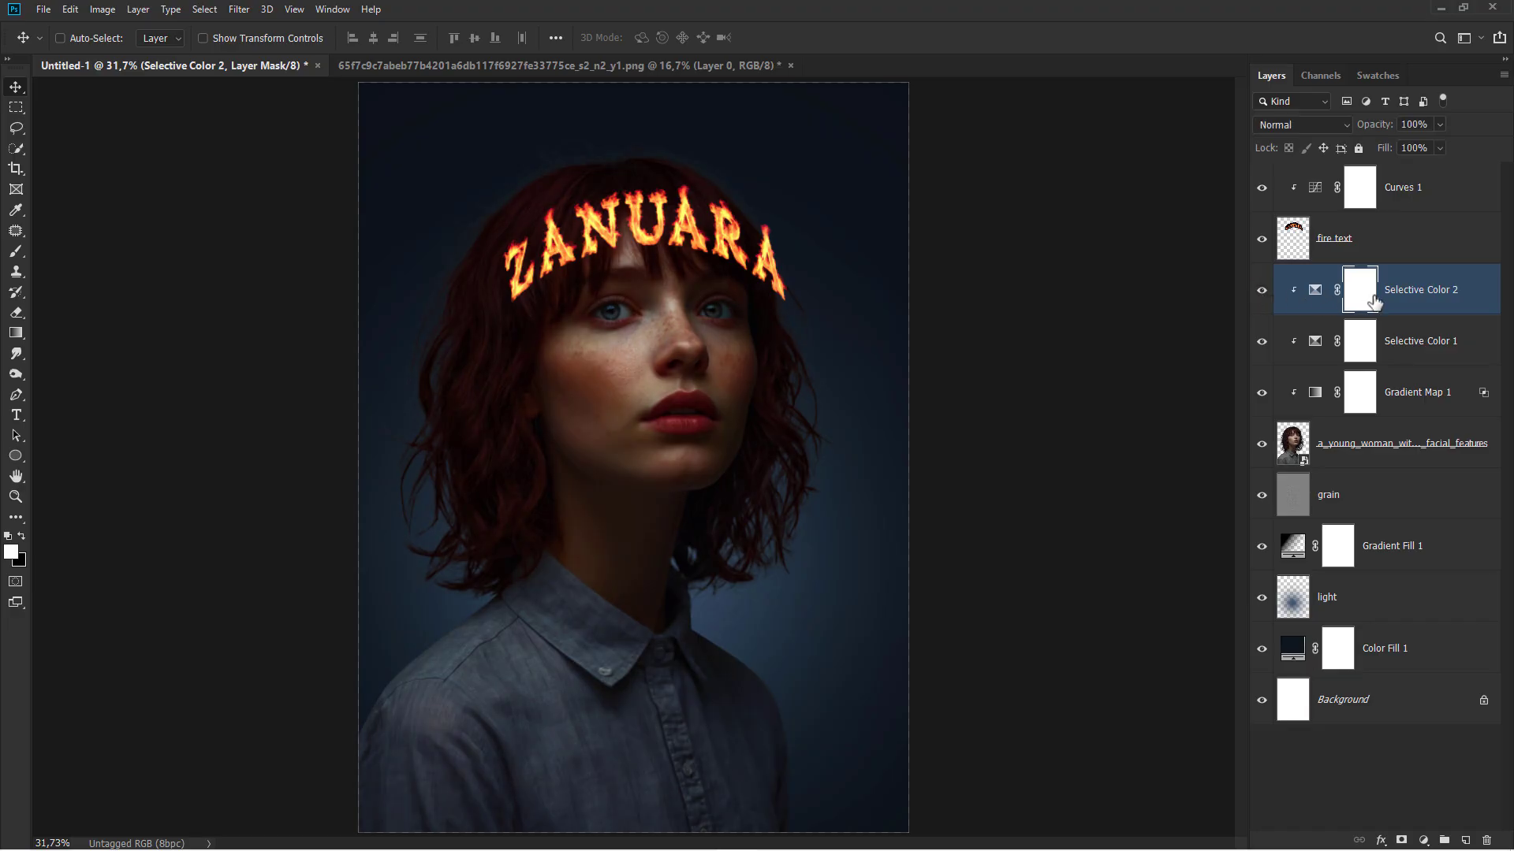
Paint black on the Selective Color 2 mask over the fringe and forehead around the word, using a large soft brush at 27% flow.
{"action": "right_click", "coordinate": [15, 251]}
{"action": "left_click", "coordinate": [75, 251]}
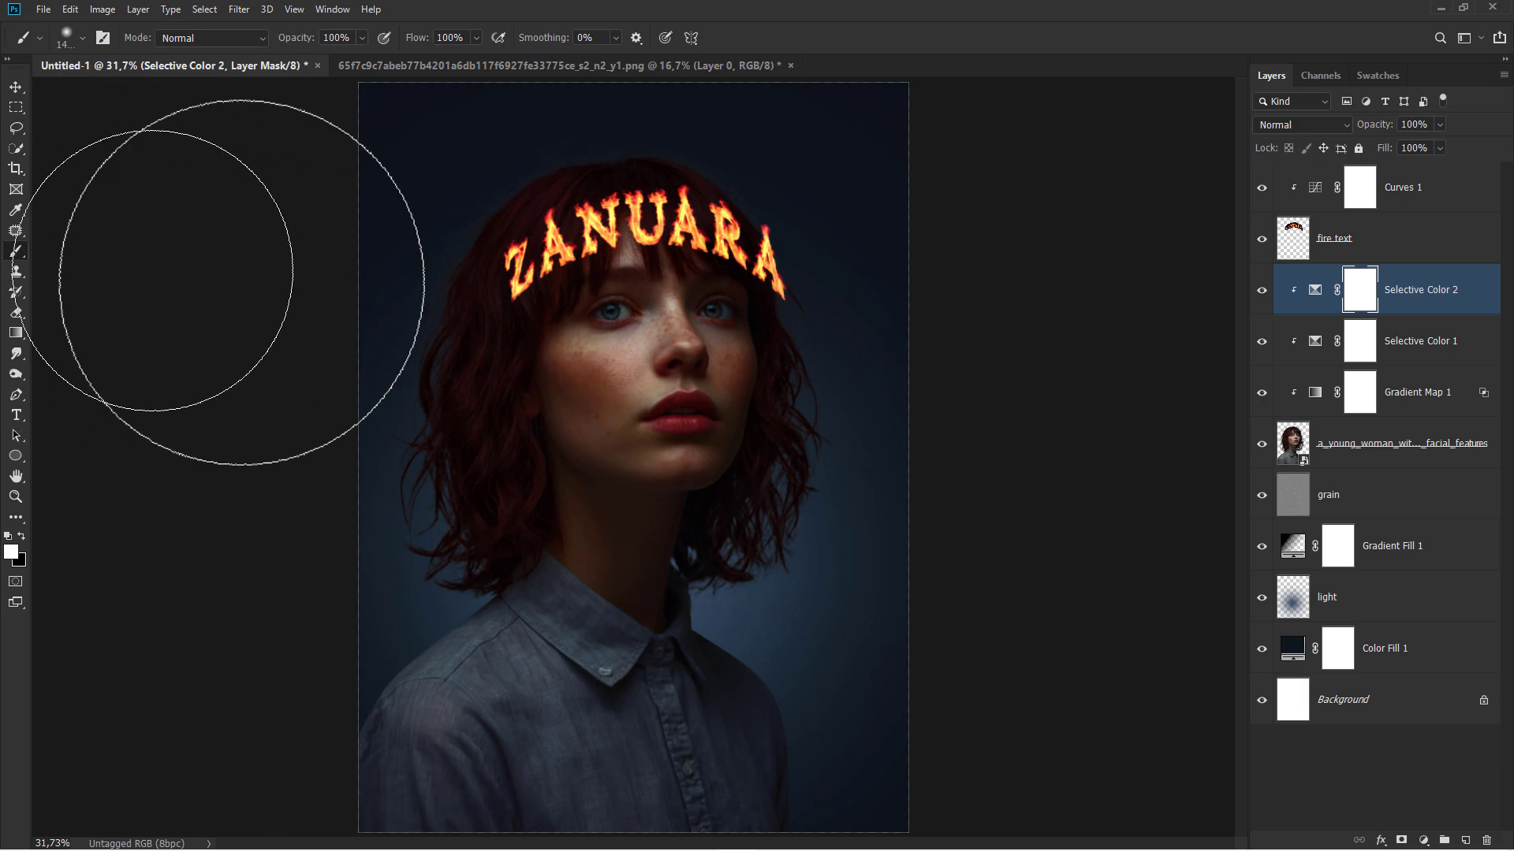
{"action": "left_click_drag", "start_coordinate": [601, 334], "coordinate": [514, 323]}
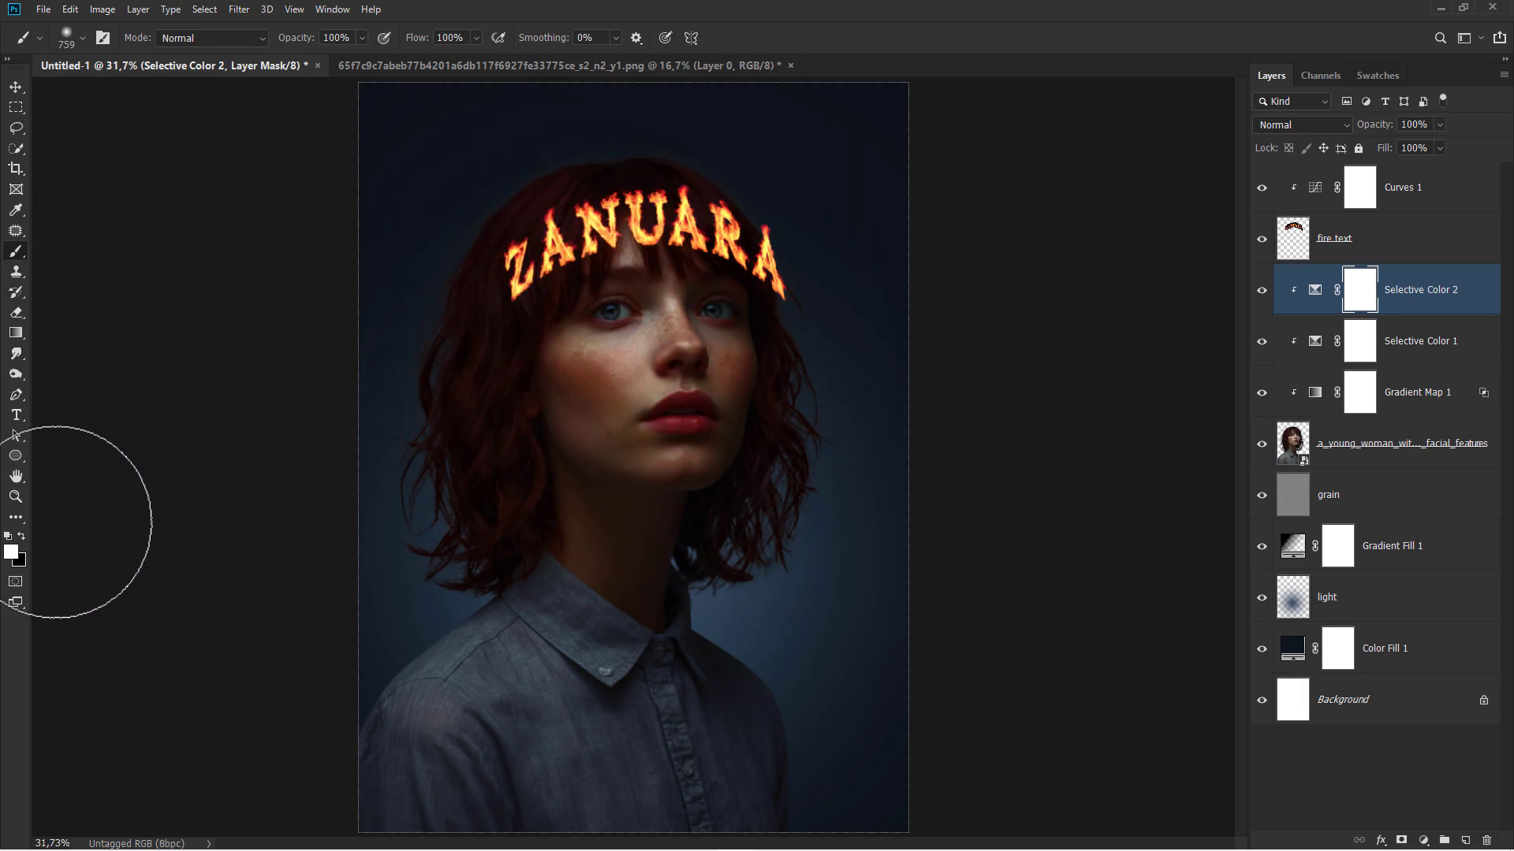
{"action": "left_click", "coordinate": [24, 539]}
{"action": "left_click", "coordinate": [476, 37]}
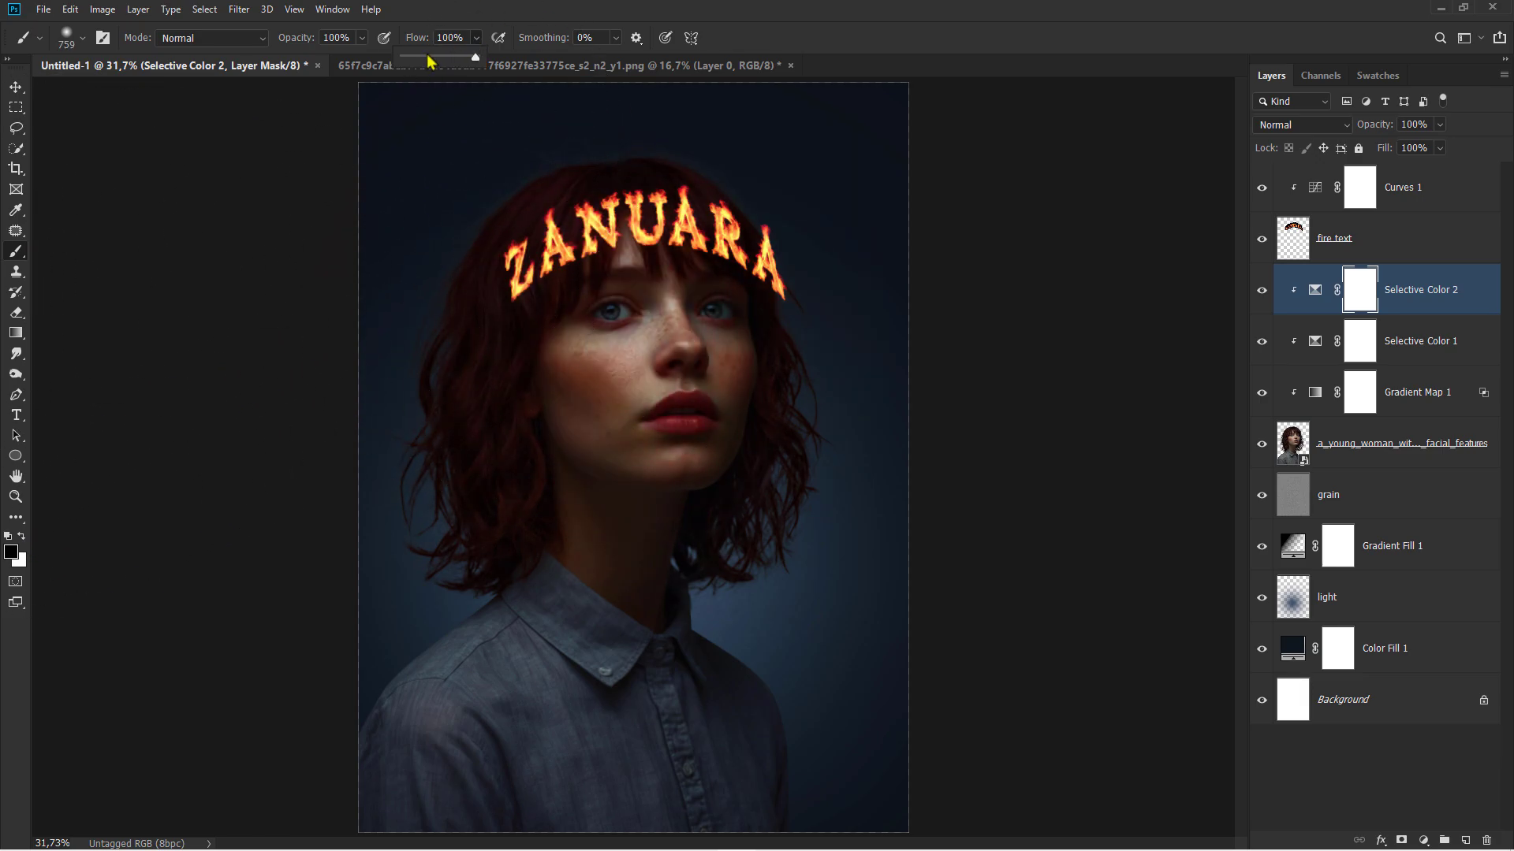
{"action": "left_click_drag", "start_coordinate": [434, 59], "coordinate": [423, 62]}
{"action": "mouse_move", "coordinate": [560, 296]}
{"action": "left_mouse_down"}
{"action": "mouse_move", "coordinate": [615, 313]}
{"action": "mouse_move", "coordinate": [733, 308]}
{"action": "mouse_move", "coordinate": [670, 277]}
{"action": "mouse_move", "coordinate": [506, 297]}
{"action": "mouse_move", "coordinate": [642, 297]}
{"action": "mouse_move", "coordinate": [541, 291]}
{"action": "mouse_move", "coordinate": [760, 263]}
{"action": "mouse_move", "coordinate": [533, 186]}
{"action": "mouse_move", "coordinate": [693, 284]}
{"action": "mouse_move", "coordinate": [638, 228]}
{"action": "left_mouse_up"}
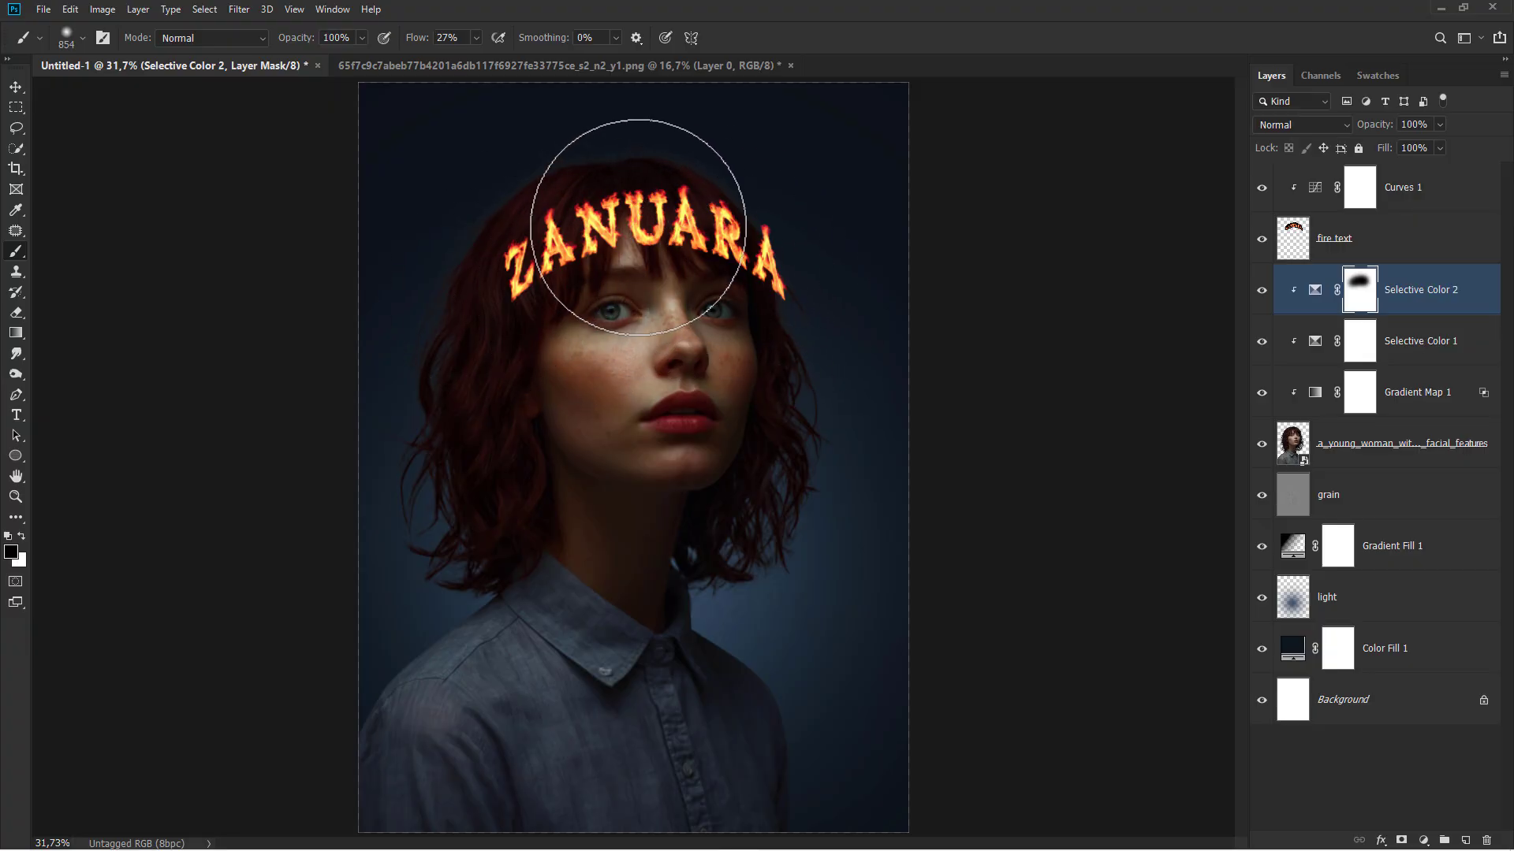
{"action": "left_click", "coordinate": [1260, 290]}
{"action": "left_click", "coordinate": [1261, 290]}
Add a clipped Hue/Saturation adjustment above Selective Color 2 with Colorize on, hue 217 and saturation 39.
{"action": "left_click", "coordinate": [1396, 297]}
{"action": "key", "text": "v"}
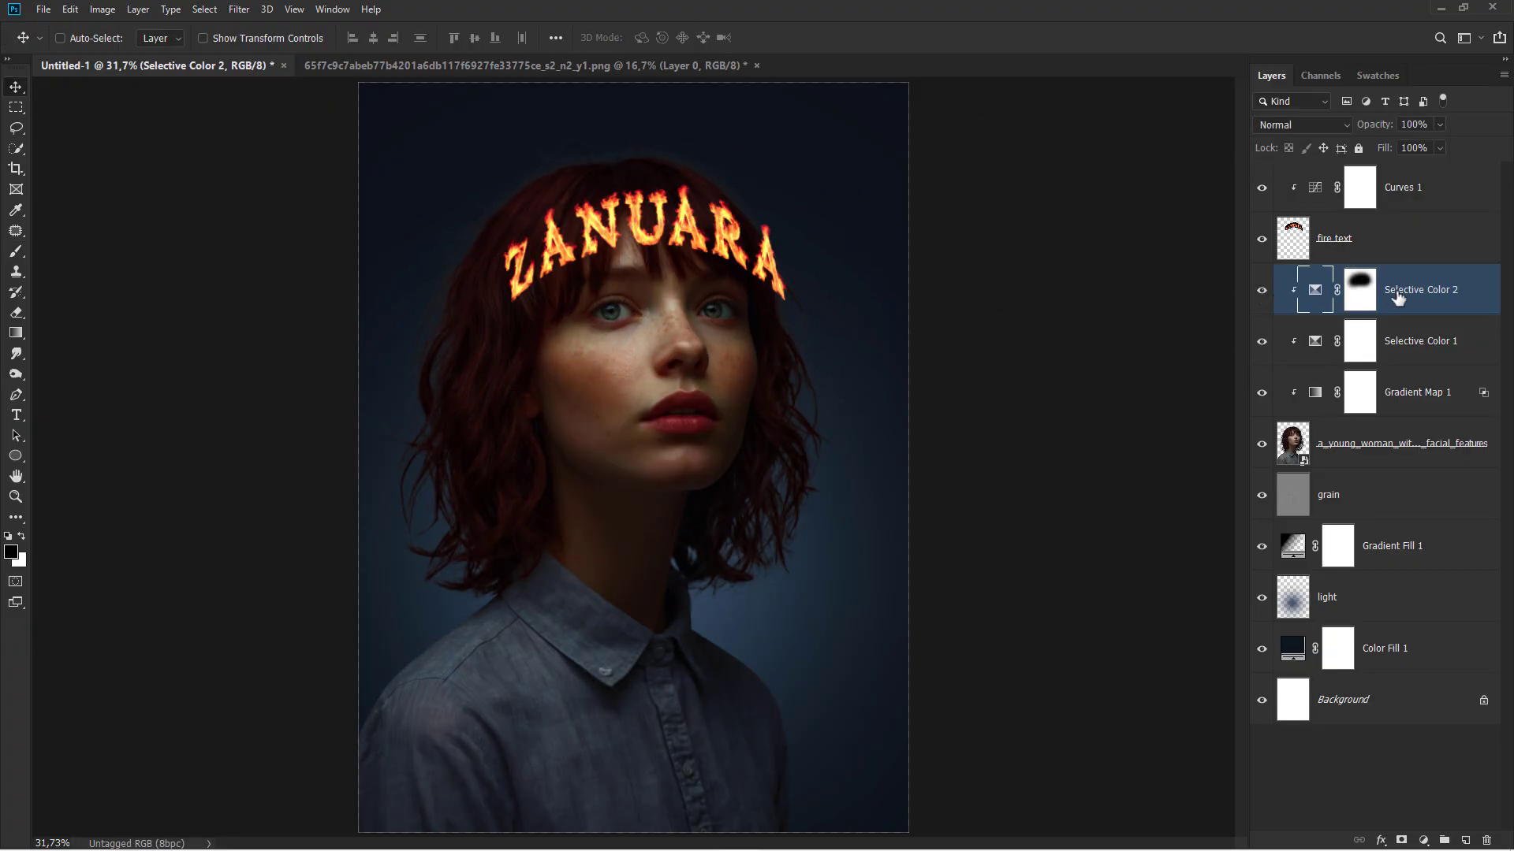
{"action": "left_click", "coordinate": [1424, 840]}
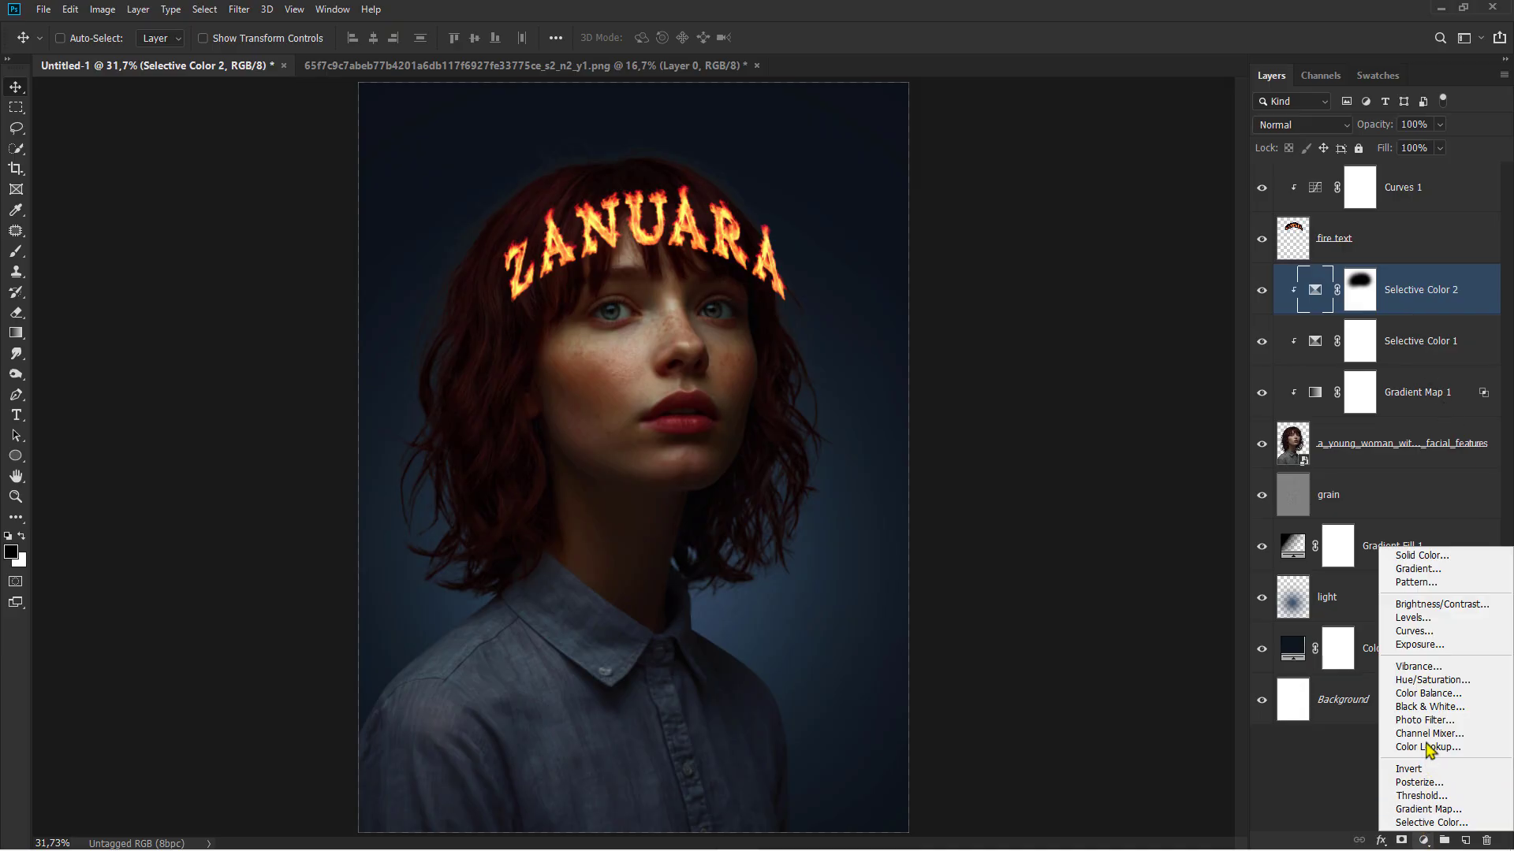
{"action": "left_click", "coordinate": [1426, 689]}
{"action": "left_click", "coordinate": [1119, 588]}
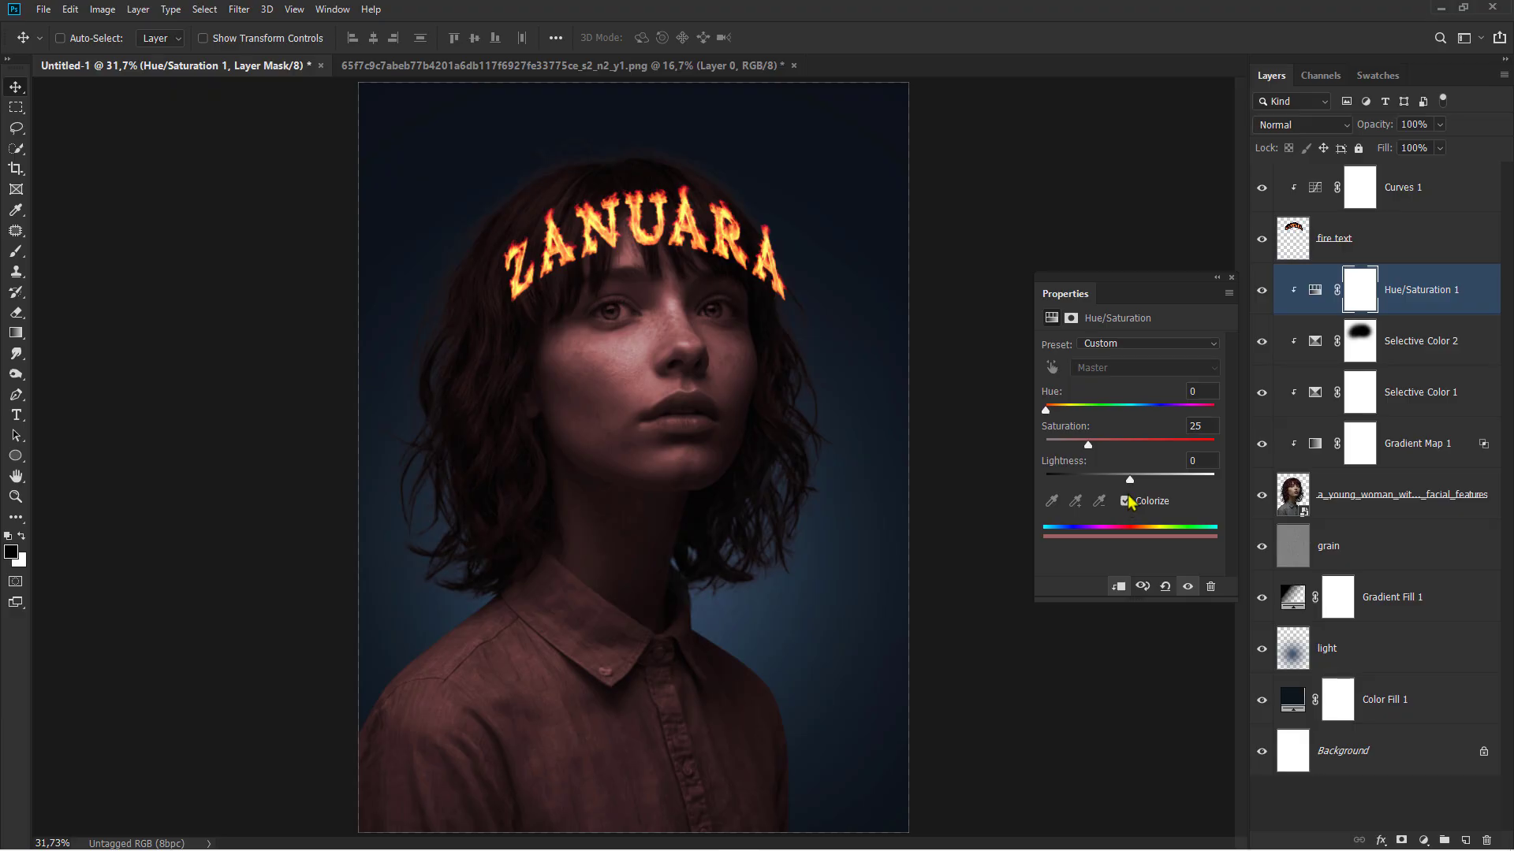
{"action": "left_click", "coordinate": [1138, 409]}
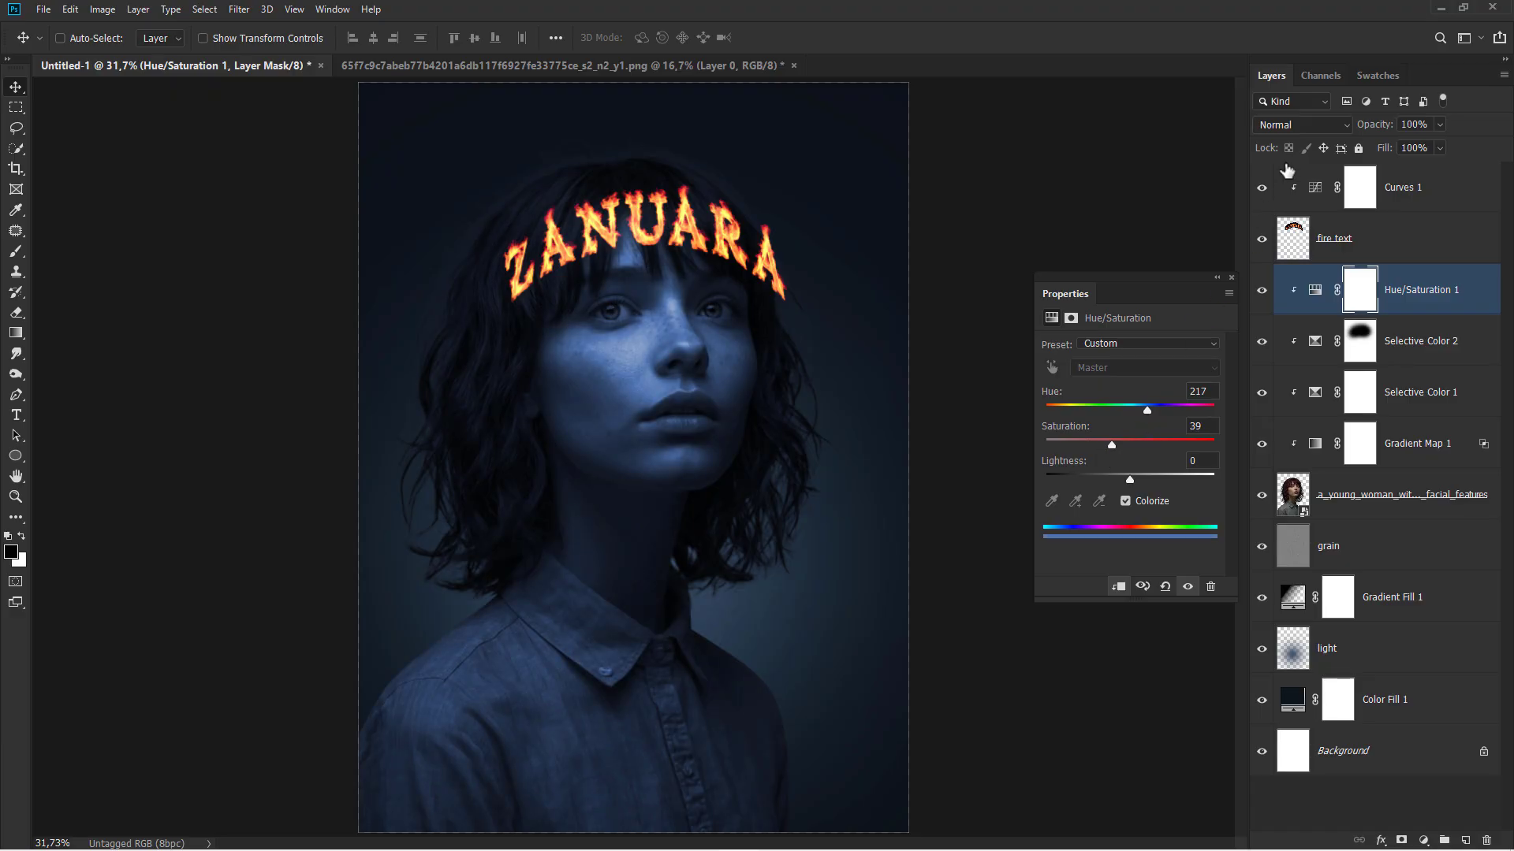
Set the Hue/Saturation 1 layer's blend mode to Color.
{"action": "left_click", "coordinate": [1294, 131]}
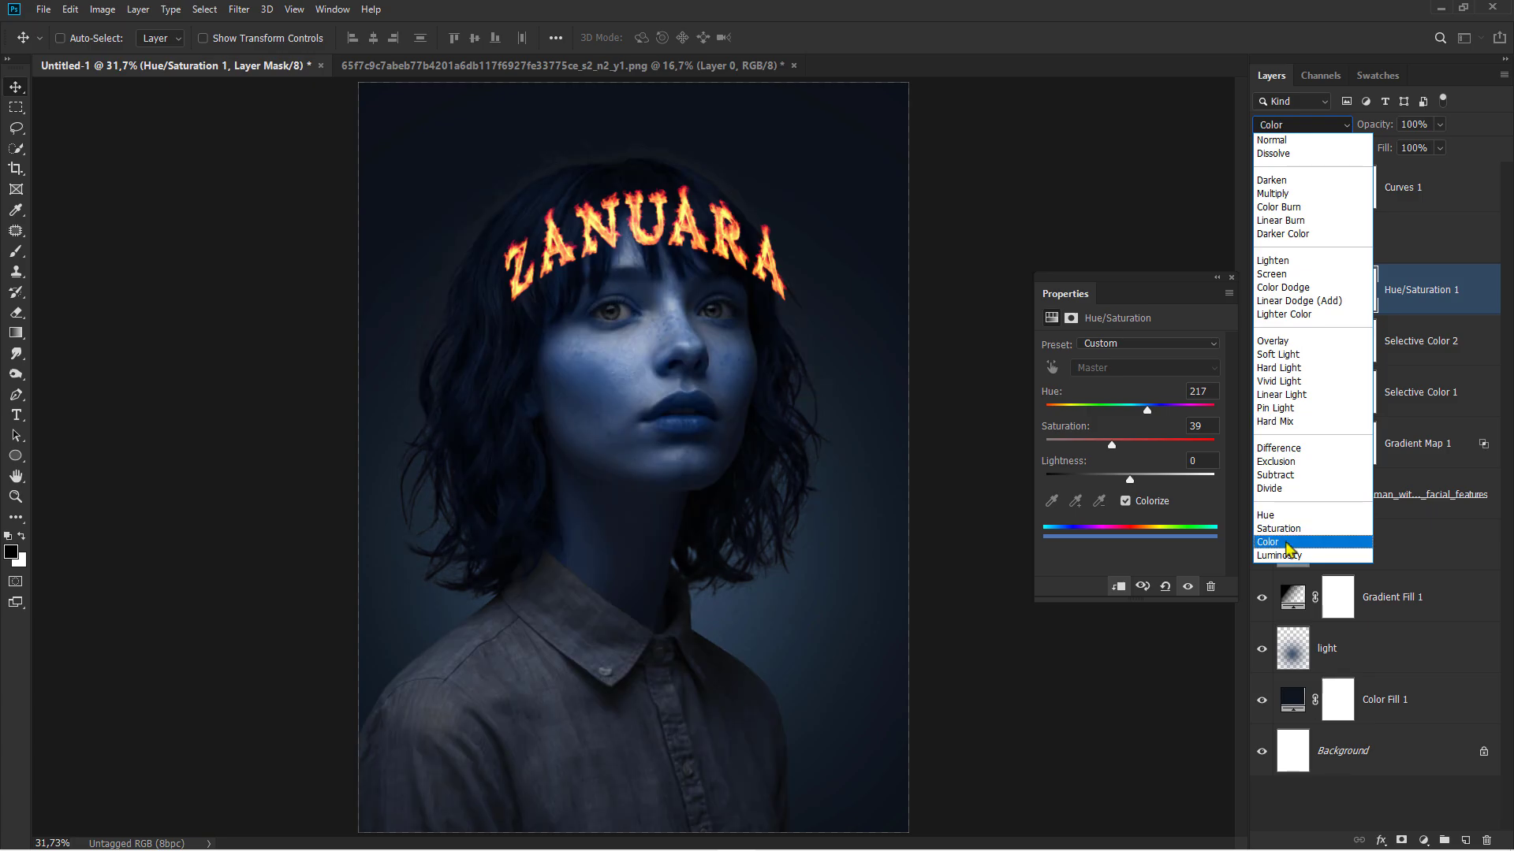
{"action": "left_click", "coordinate": [1287, 544]}
{"action": "left_click", "coordinate": [1233, 279]}
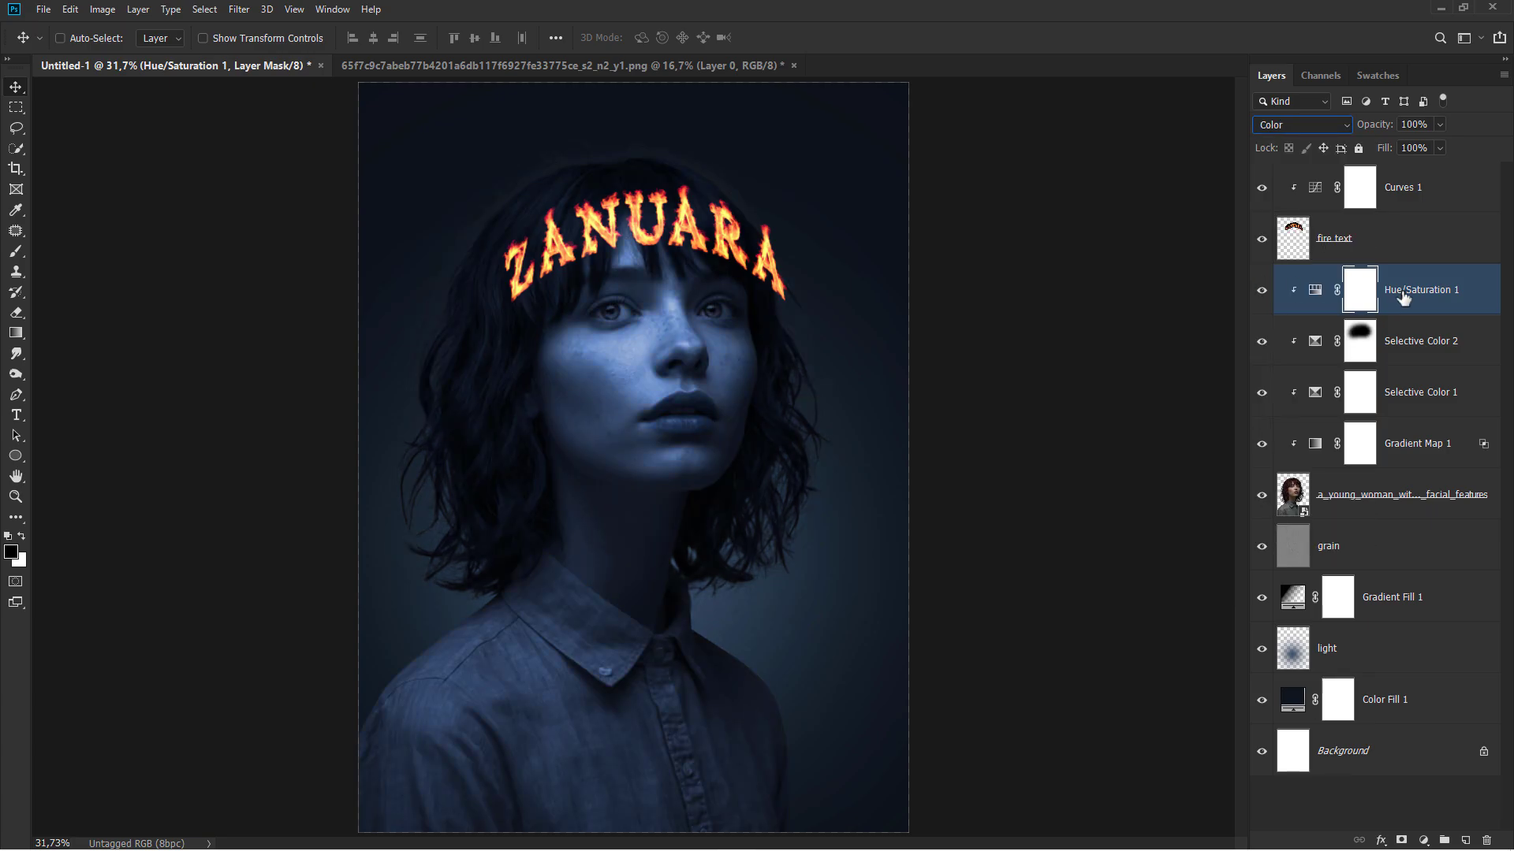
Lower the Hue/Saturation 1 layer's opacity to 60% and invert its mask to black.
{"action": "left_click", "coordinate": [1403, 298]}
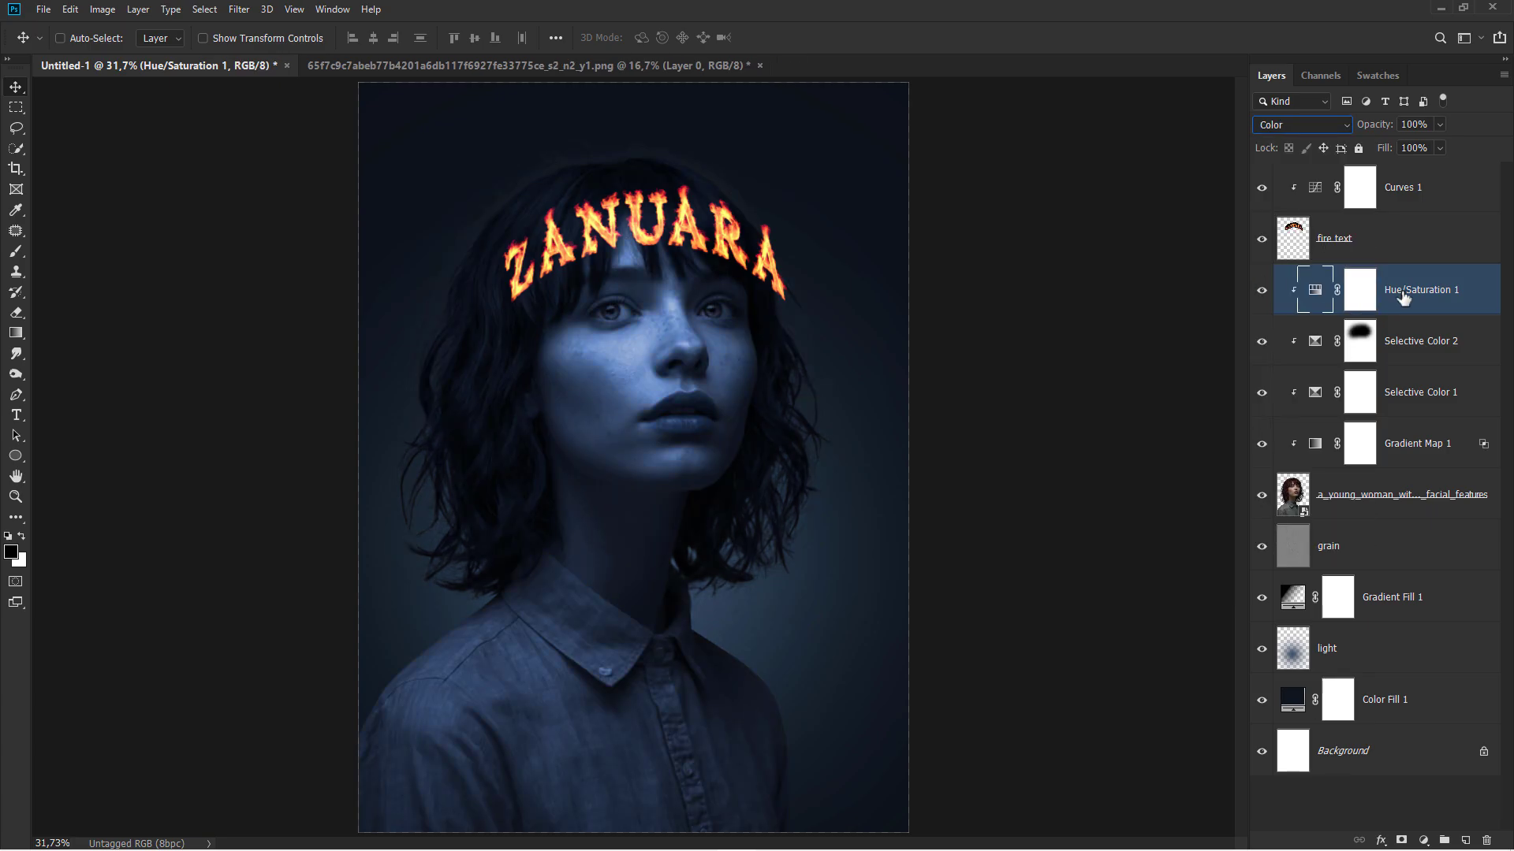
{"action": "left_click", "coordinate": [1439, 125]}
{"action": "left_click", "coordinate": [1360, 294]}
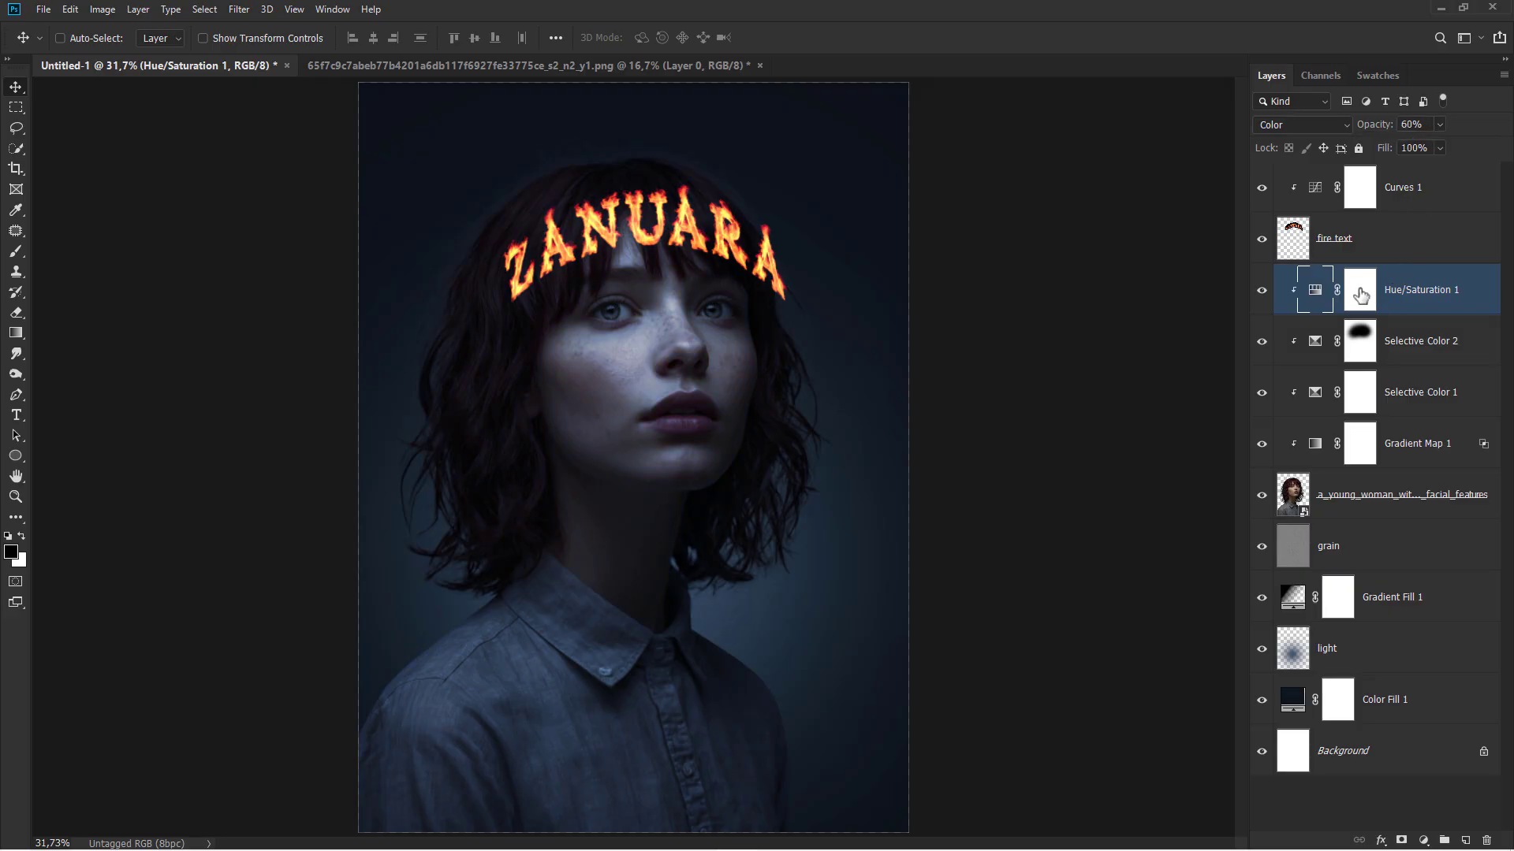
{"action": "key", "text": "ctrl+i"}
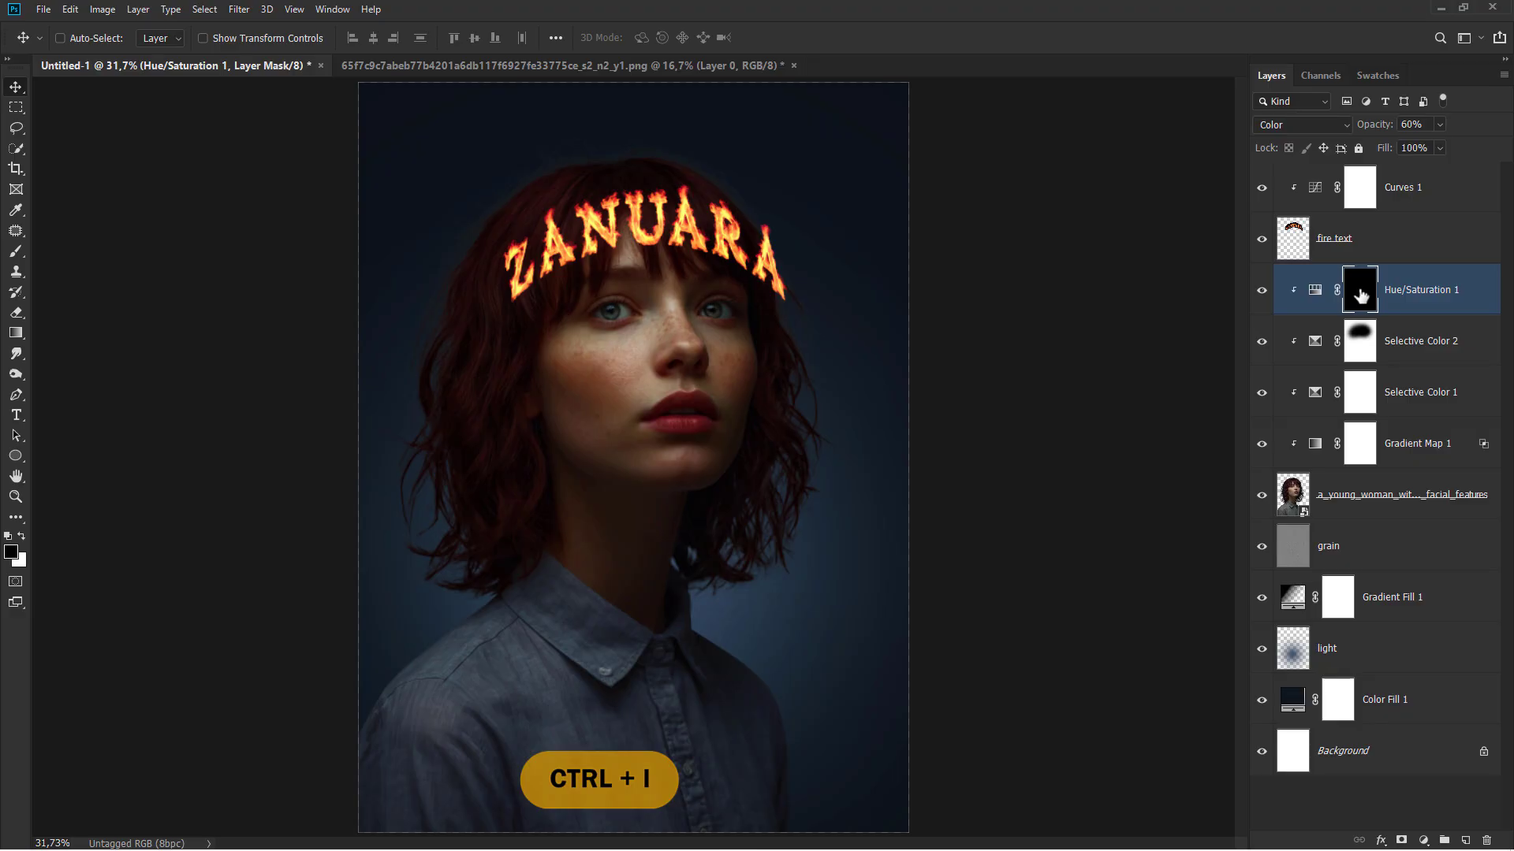
Paint white on the Hue/Saturation 1 mask over the lower face, lower hair and shirt with a large soft brush at 27% flow.
{"action": "left_click", "coordinate": [16, 251]}
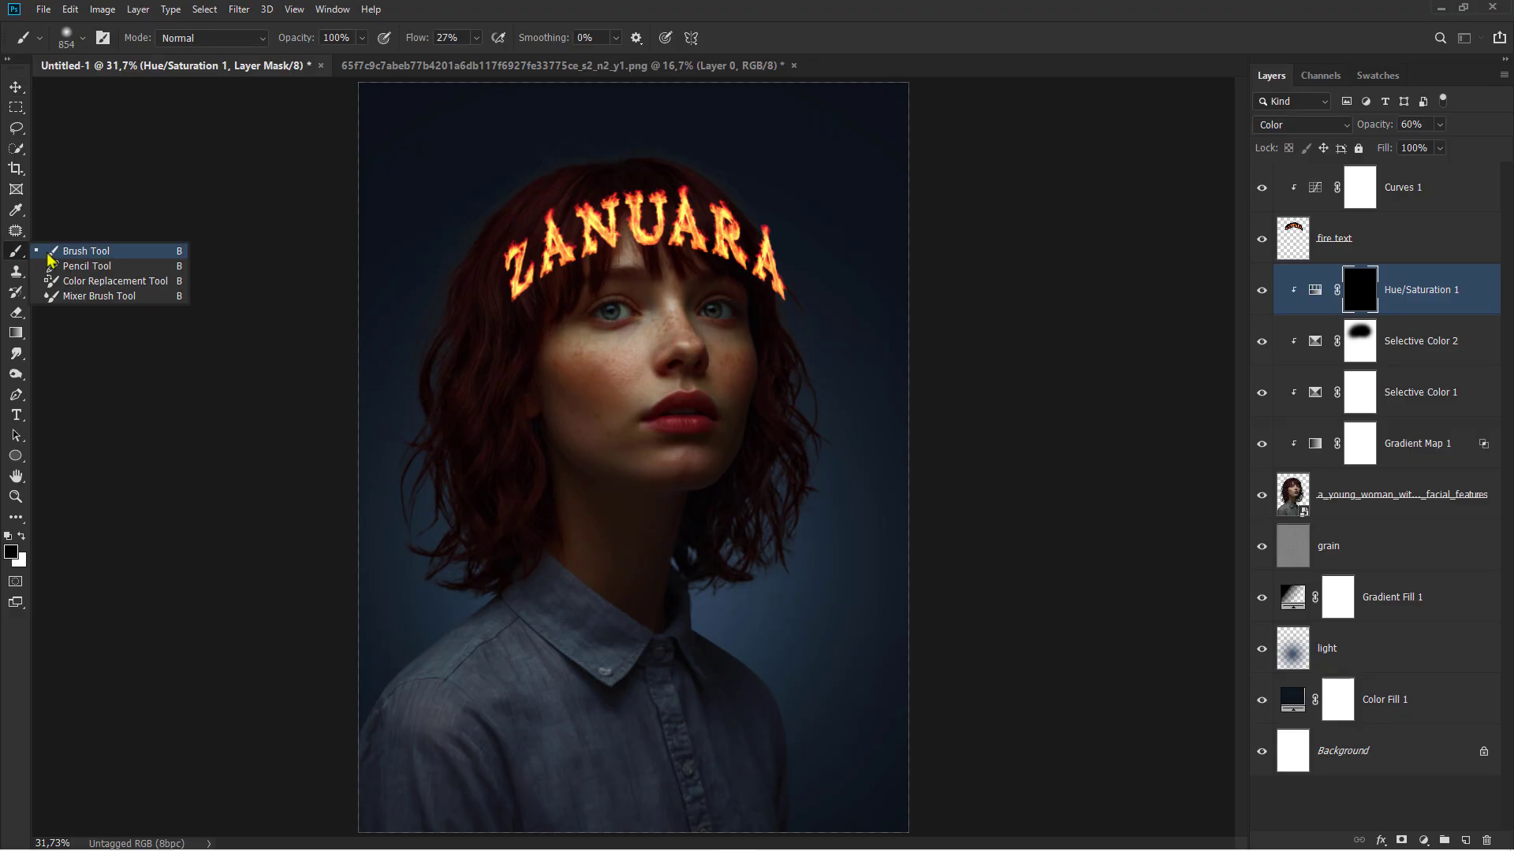
{"action": "left_click", "coordinate": [21, 536]}
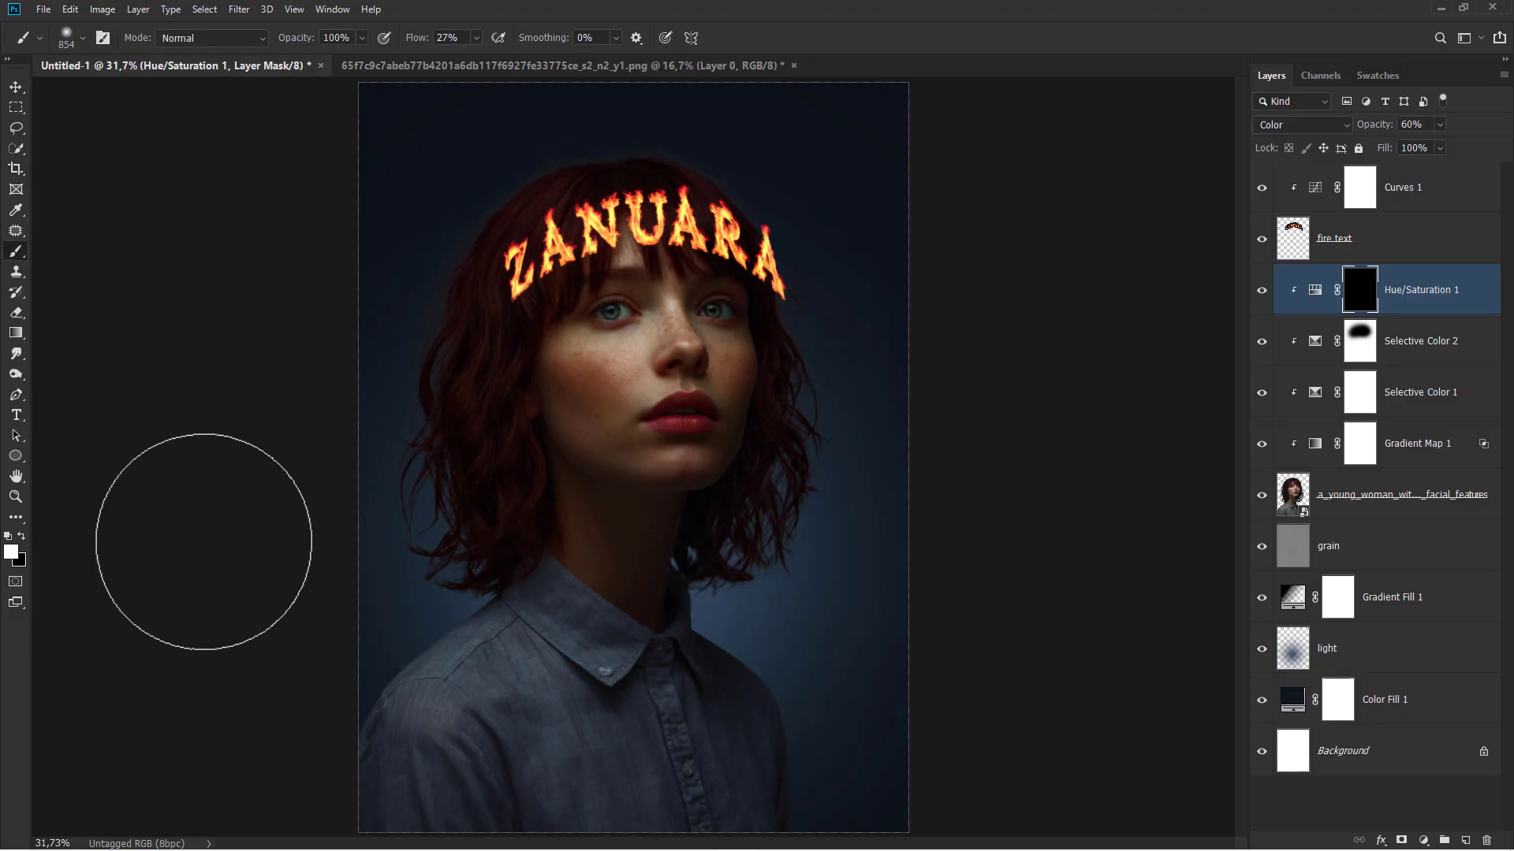
{"action": "scroll", "coordinate": [457, 498], "scroll_direction": "down", "scroll_amount": 1}
{"action": "mouse_move", "coordinate": [462, 503]}
{"action": "left_mouse_down"}
{"action": "mouse_move", "coordinate": [488, 510]}
{"action": "mouse_move", "coordinate": [418, 433]}
{"action": "mouse_move", "coordinate": [685, 476]}
{"action": "mouse_move", "coordinate": [649, 504]}
{"action": "mouse_move", "coordinate": [638, 624]}
{"action": "mouse_move", "coordinate": [561, 775]}
{"action": "left_mouse_up"}
{"action": "left_click_drag", "start_coordinate": [705, 489], "coordinate": [667, 492]}
{"action": "scroll", "coordinate": [505, 468], "scroll_direction": "up", "scroll_amount": 1}
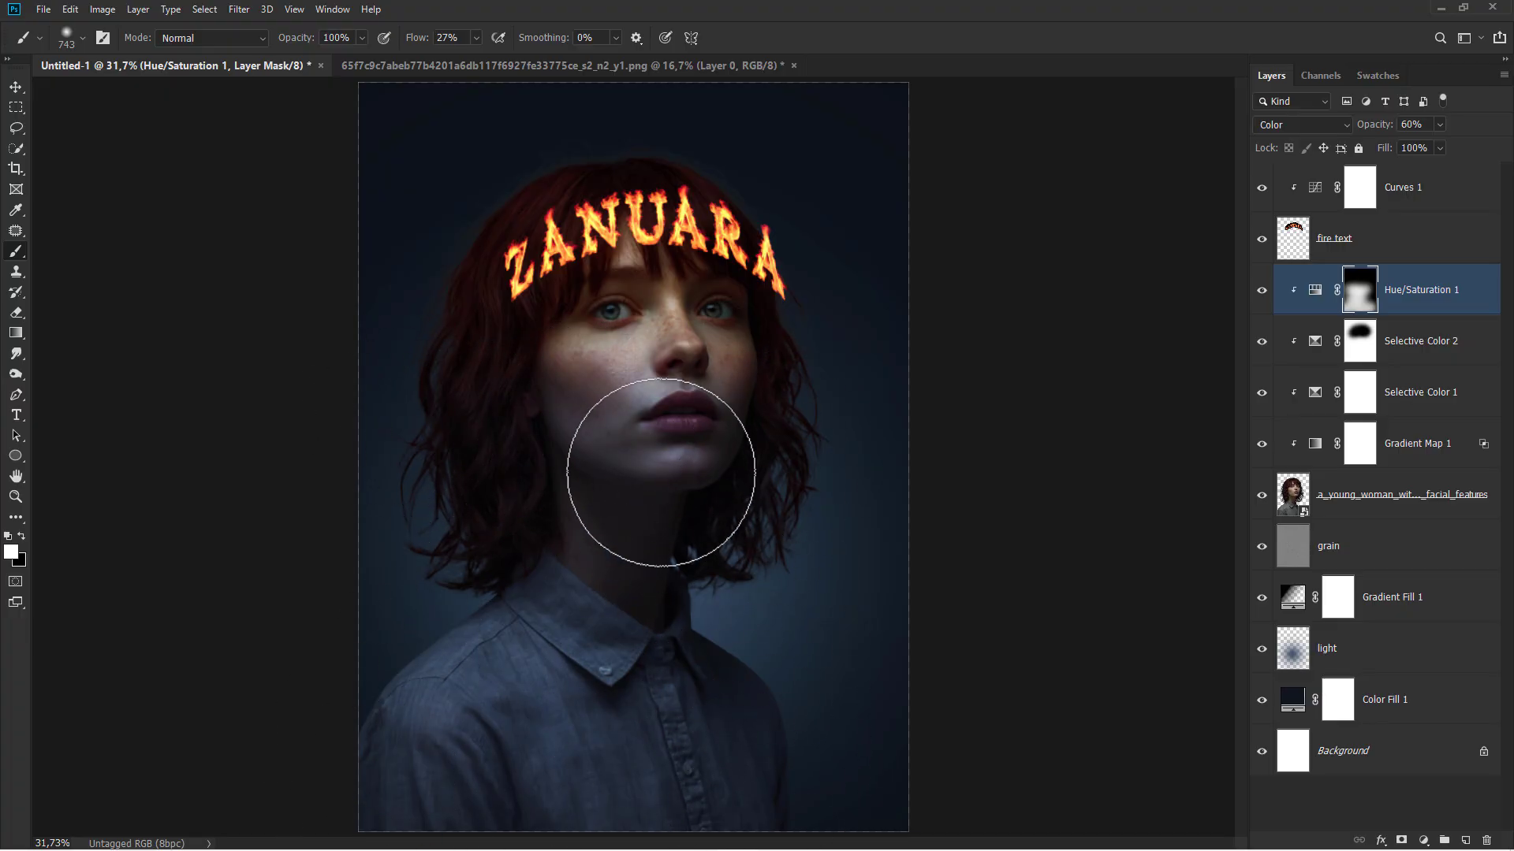
{"action": "left_click", "coordinate": [1262, 289]}
{"action": "left_click", "coordinate": [1262, 289]}
Add a new empty layer clipped above Hue/Saturation 1 and name it "hair".
{"action": "key", "text": "ctrl+2"}
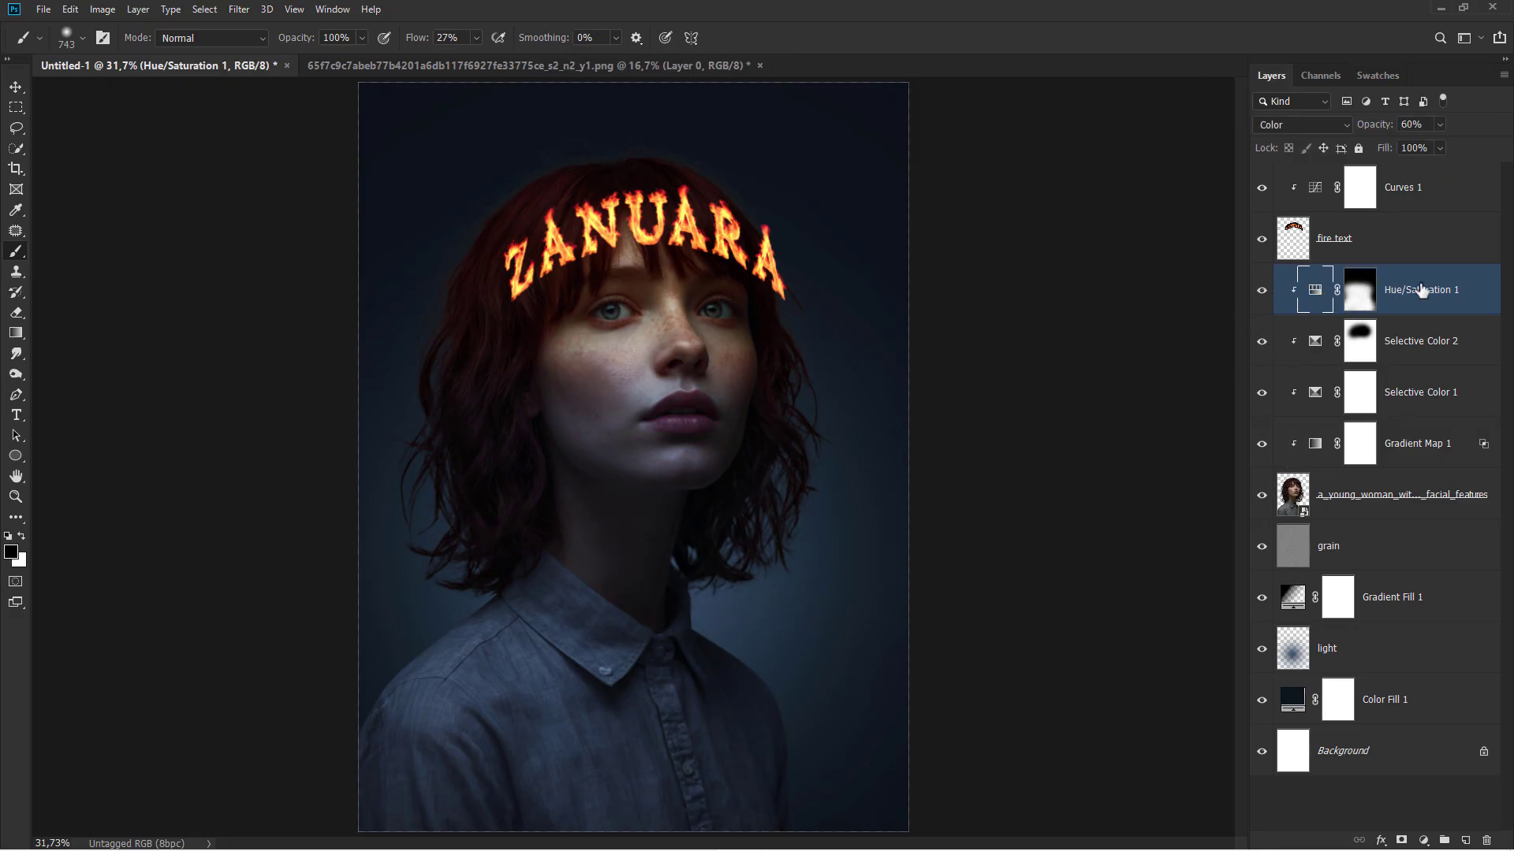
{"action": "key", "text": "v"}
{"action": "left_click", "coordinate": [1465, 841]}
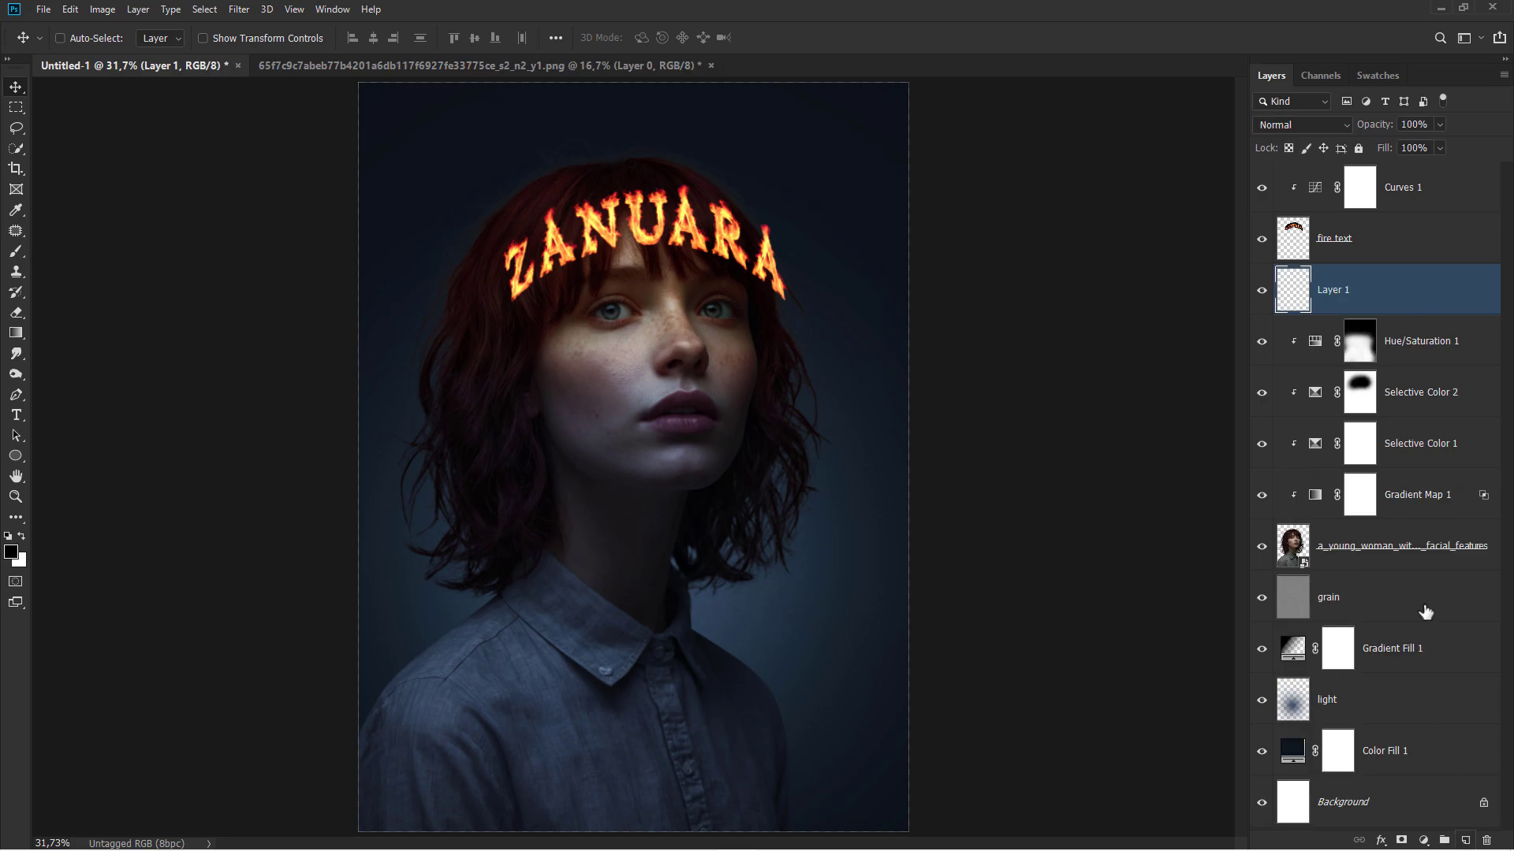
{"action": "right_click", "coordinate": [1353, 303]}
{"action": "left_click", "coordinate": [1282, 487]}
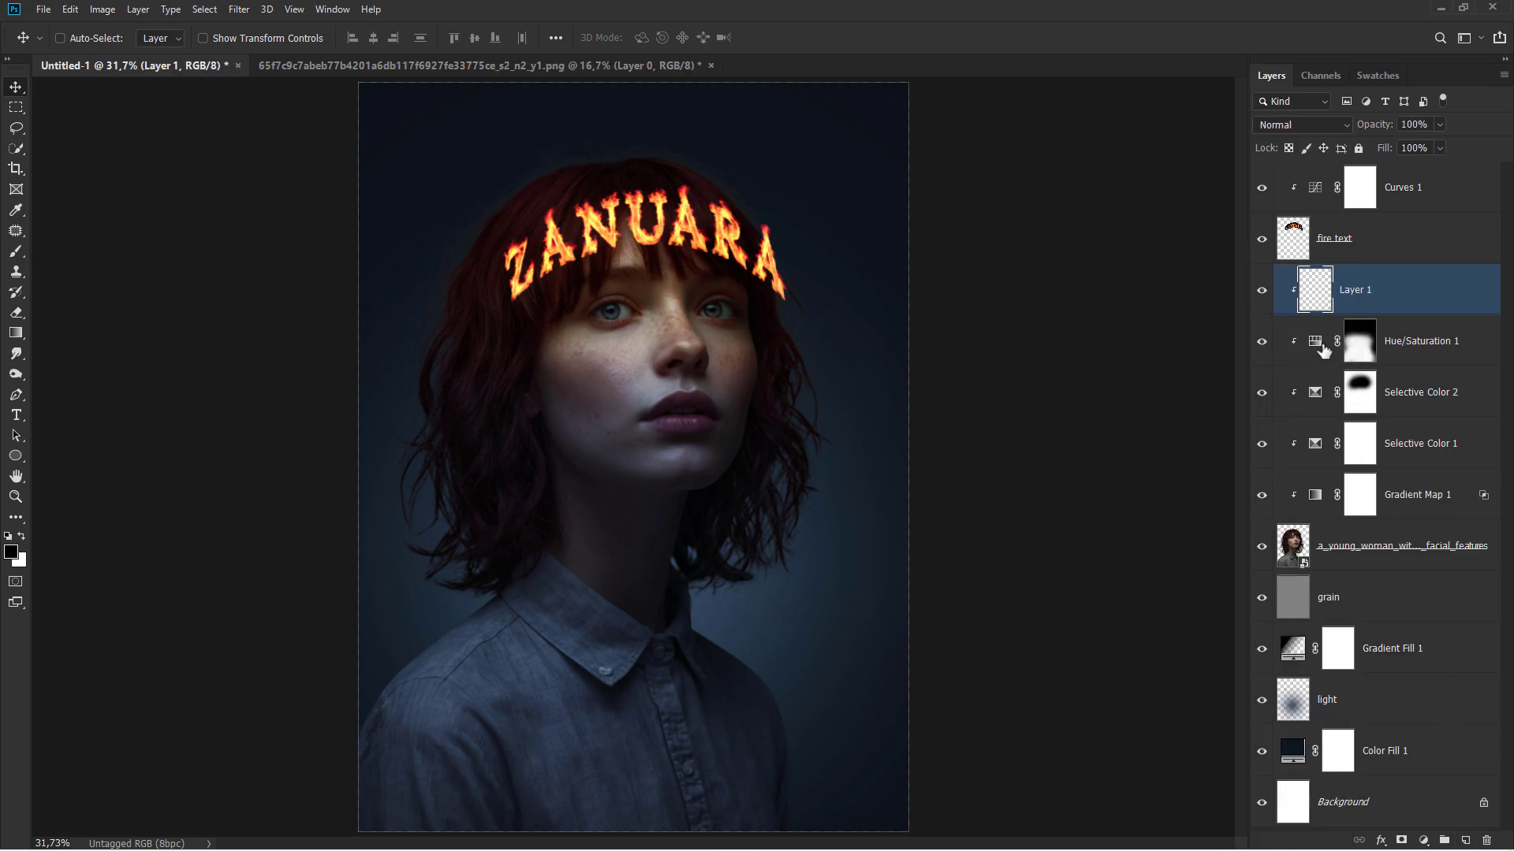
{"action": "double_click", "coordinate": [1352, 294]}
{"action": "type", "text": "hair"}
{"action": "key", "text": "Return"}
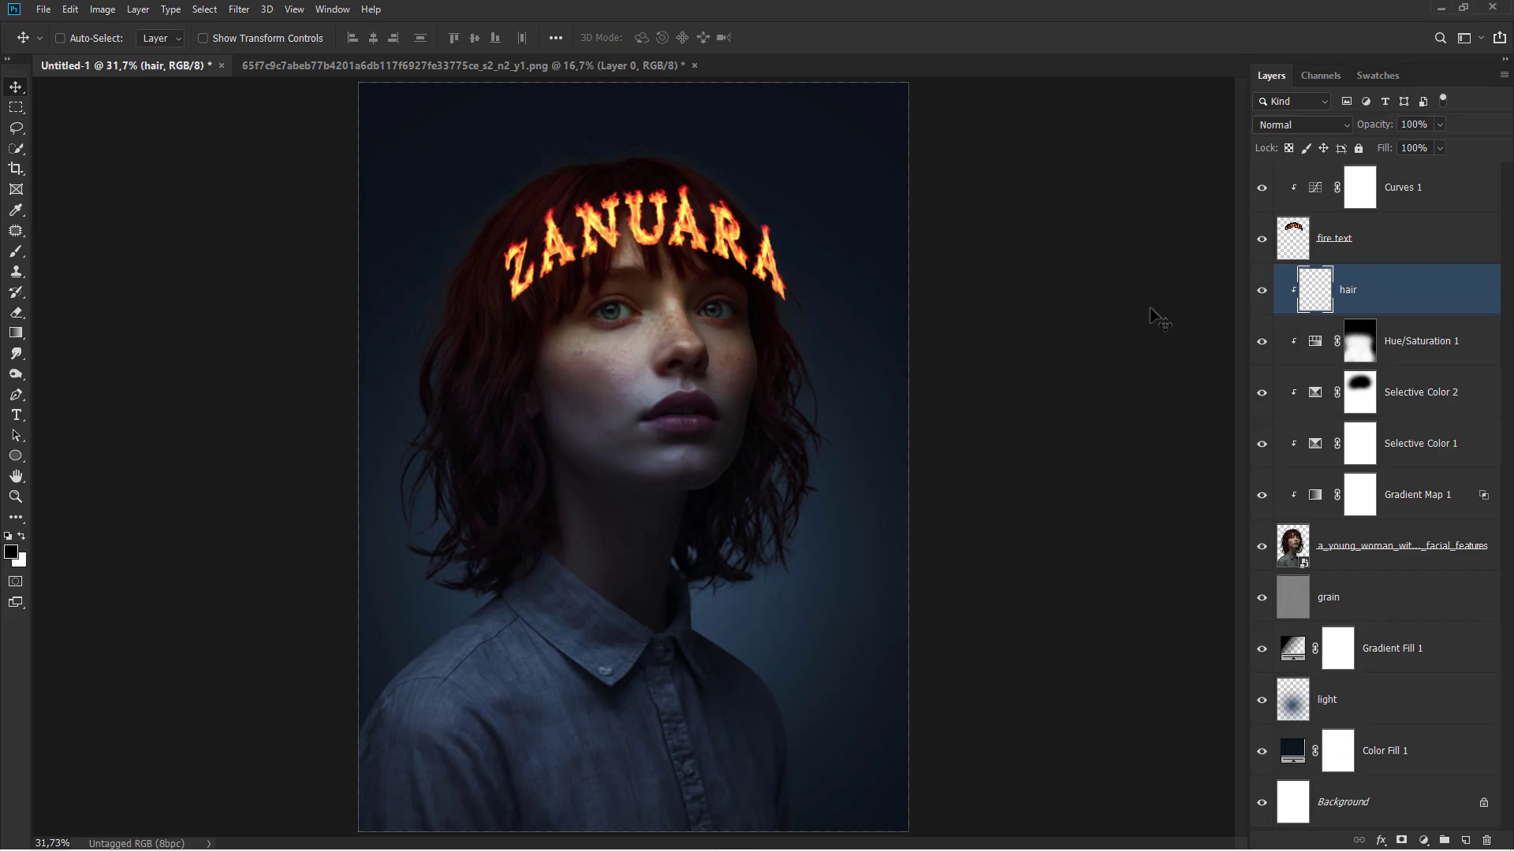
Set up a soft round brush at 118 px with 0% hardness and 15% flow.
{"action": "right_click", "coordinate": [16, 251]}
{"action": "left_click", "coordinate": [86, 251]}
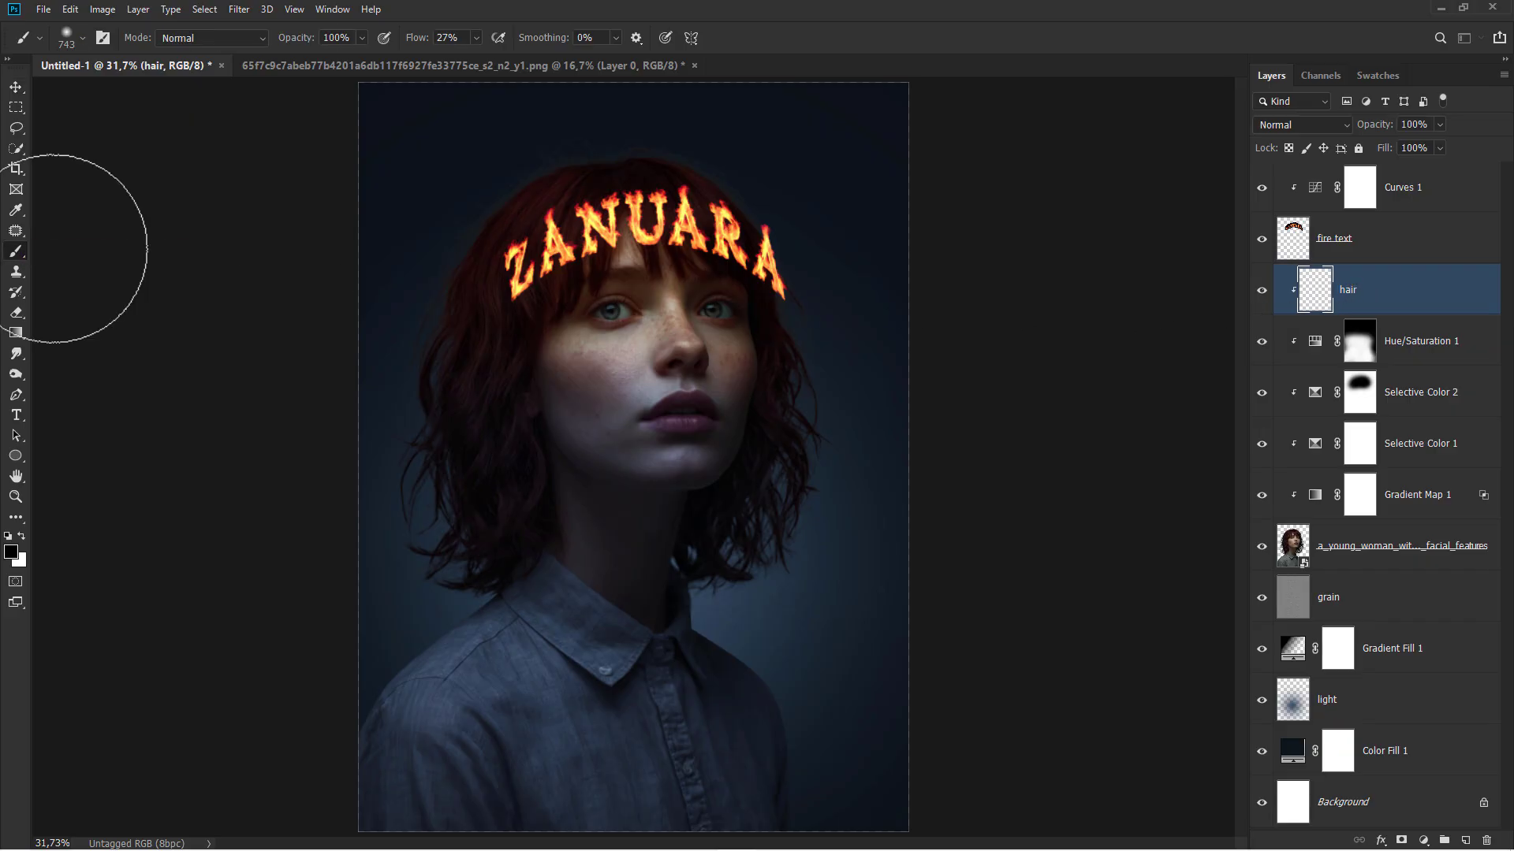
{"action": "right_click", "coordinate": [430, 276]}
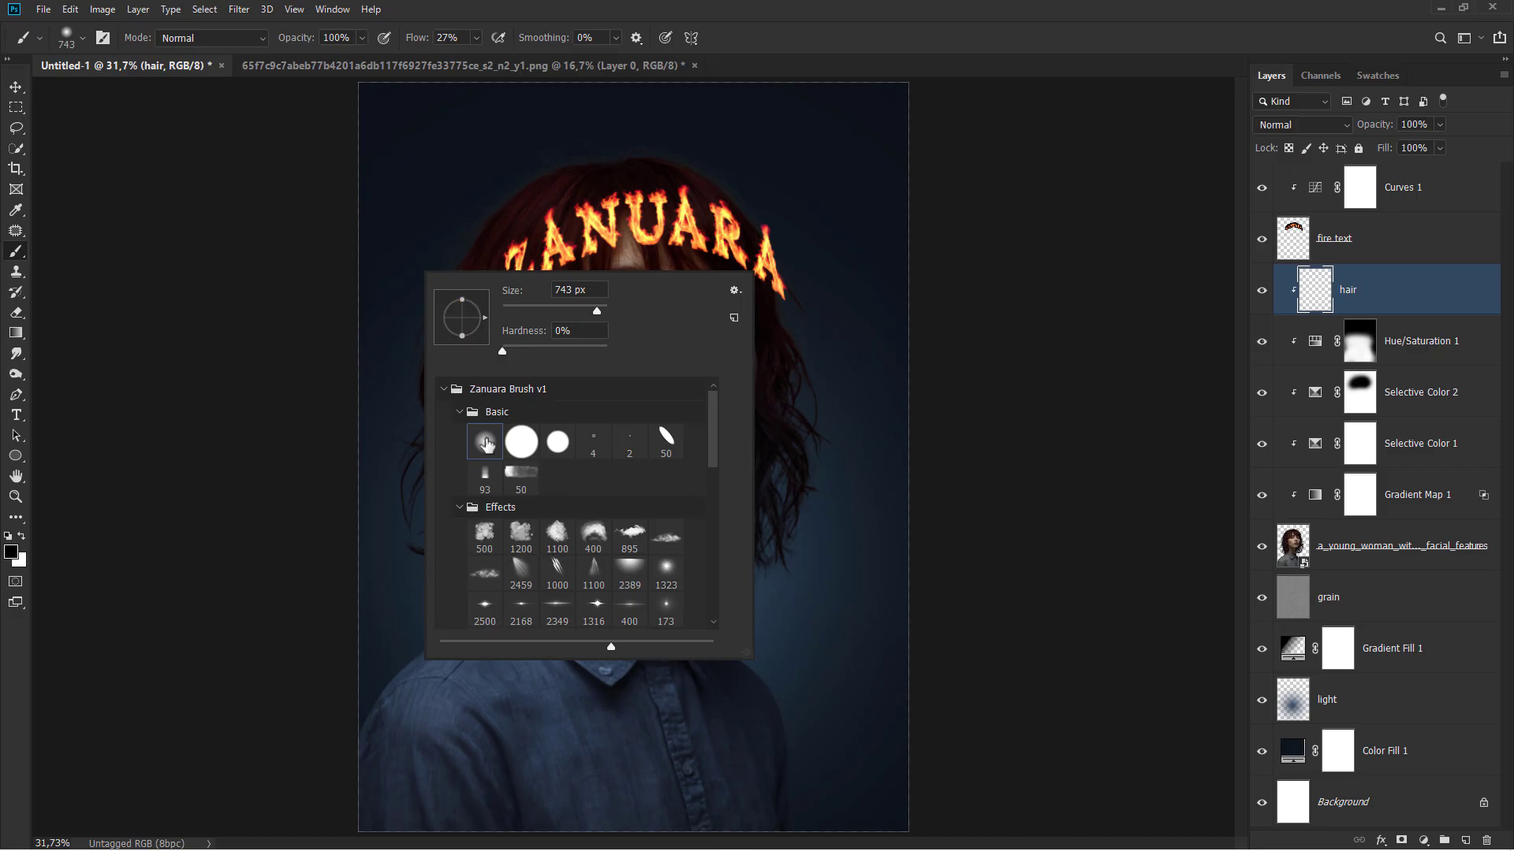
{"action": "left_click", "coordinate": [561, 310]}
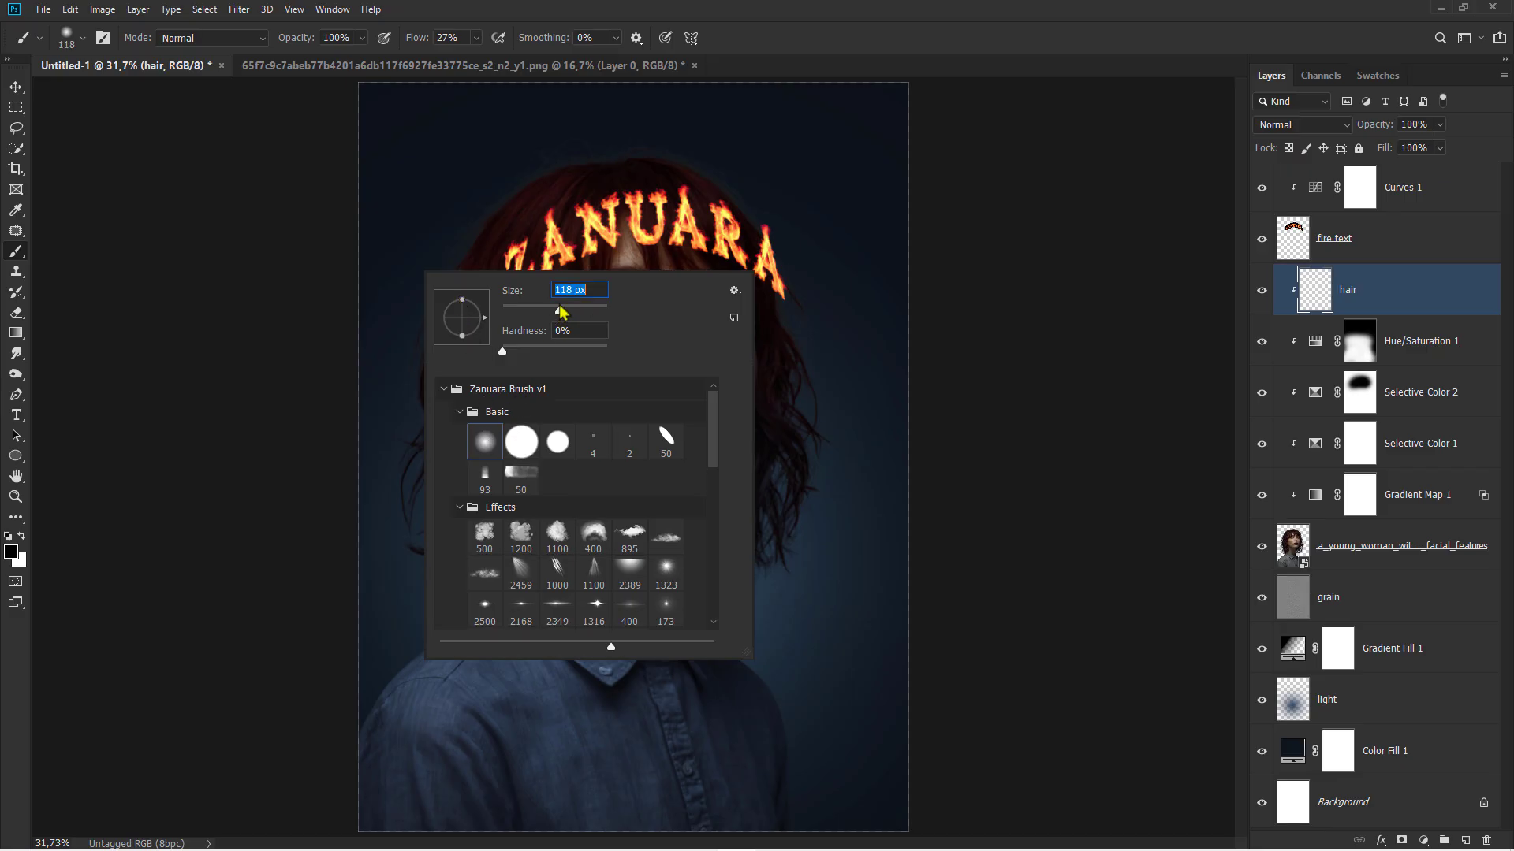
{"action": "left_click", "coordinate": [476, 38]}
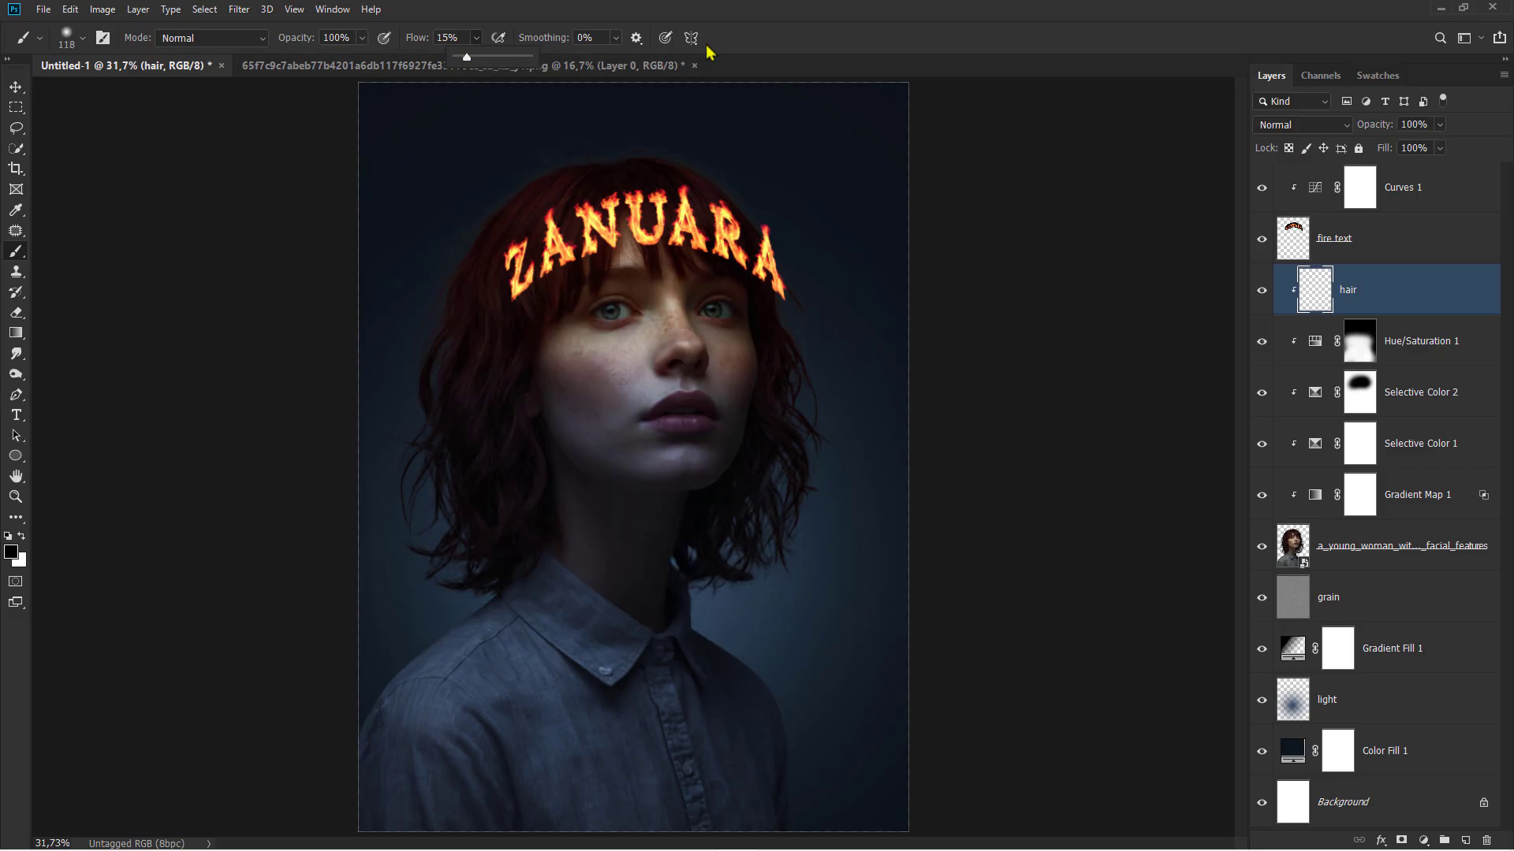
{"action": "left_click", "coordinate": [740, 32]}
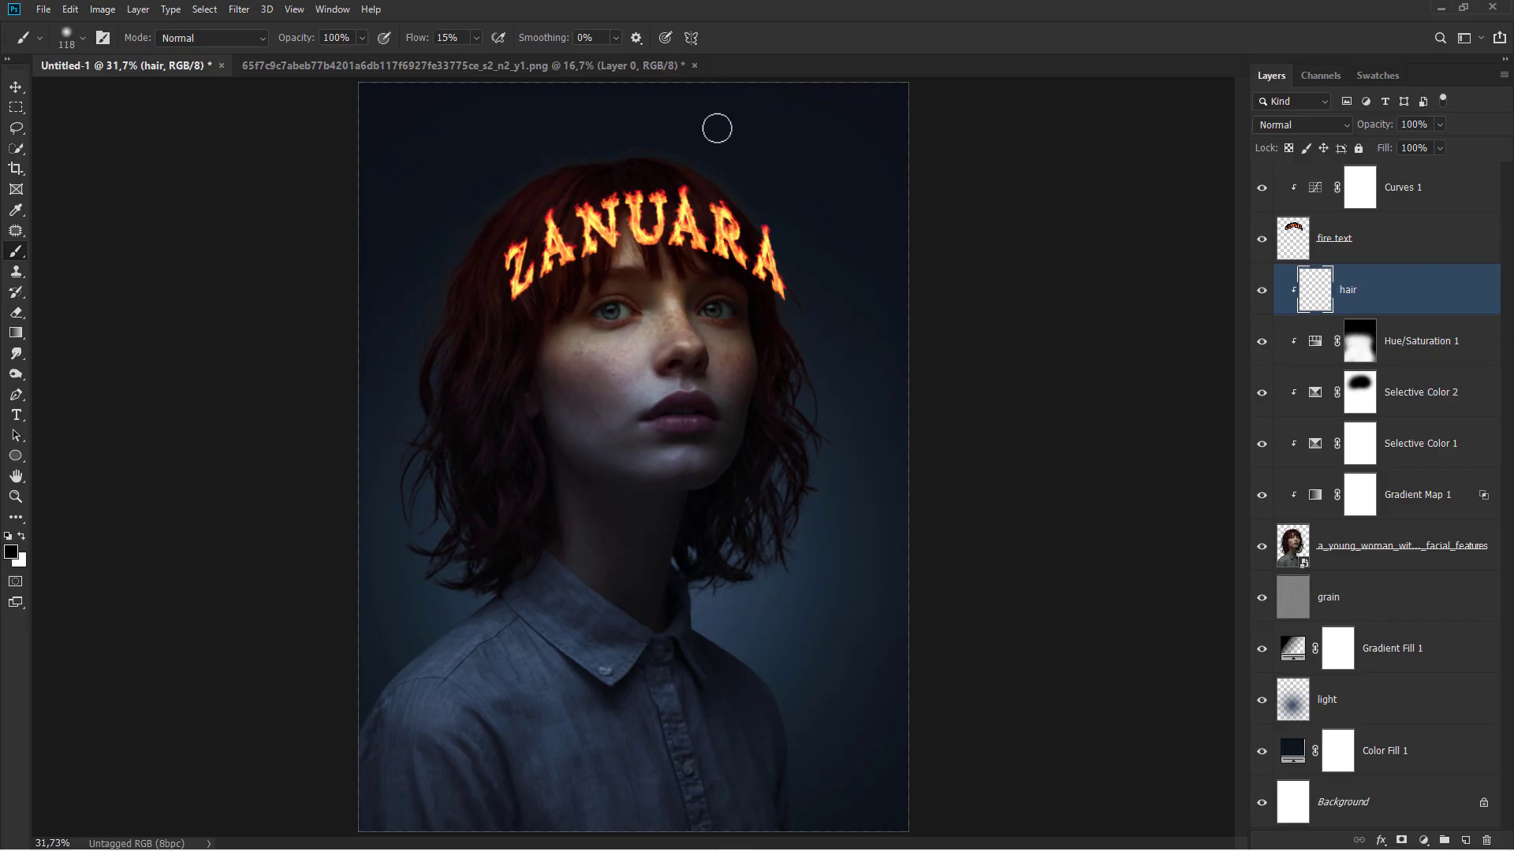
Sample the dark hair colour and paint softly on the hair layer along the outer edge of the hair on the image's left side.
{"action": "scroll", "coordinate": [529, 147], "scroll_direction": "up", "scroll_amount": 6, "text": "alt"}
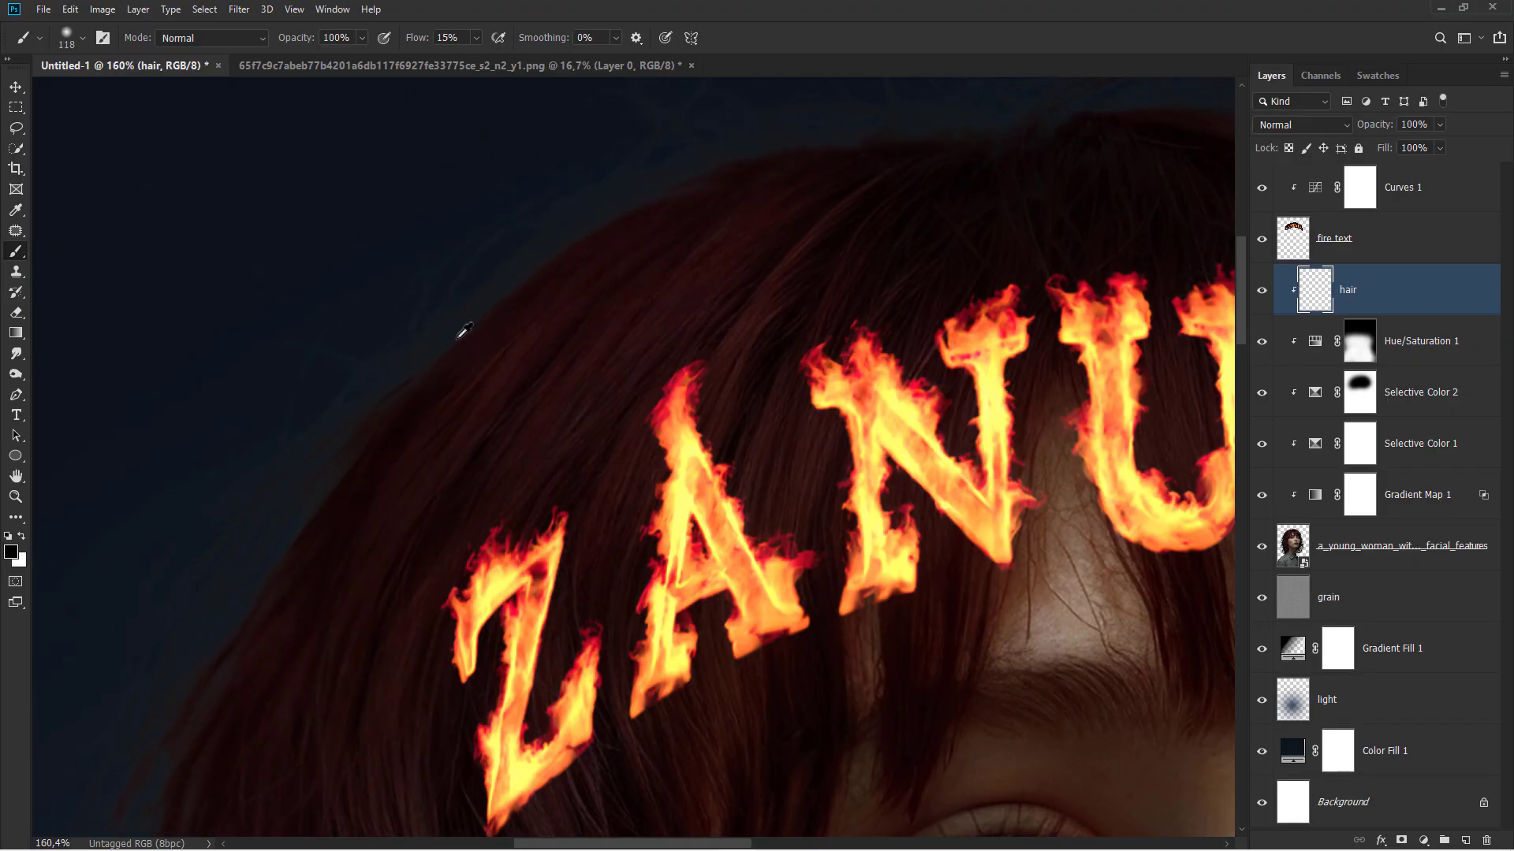
{"action": "left_click", "coordinate": [465, 332], "text": "alt"}
{"action": "scroll", "coordinate": [483, 328], "scroll_direction": "down", "scroll_amount": 1, "text": "alt"}
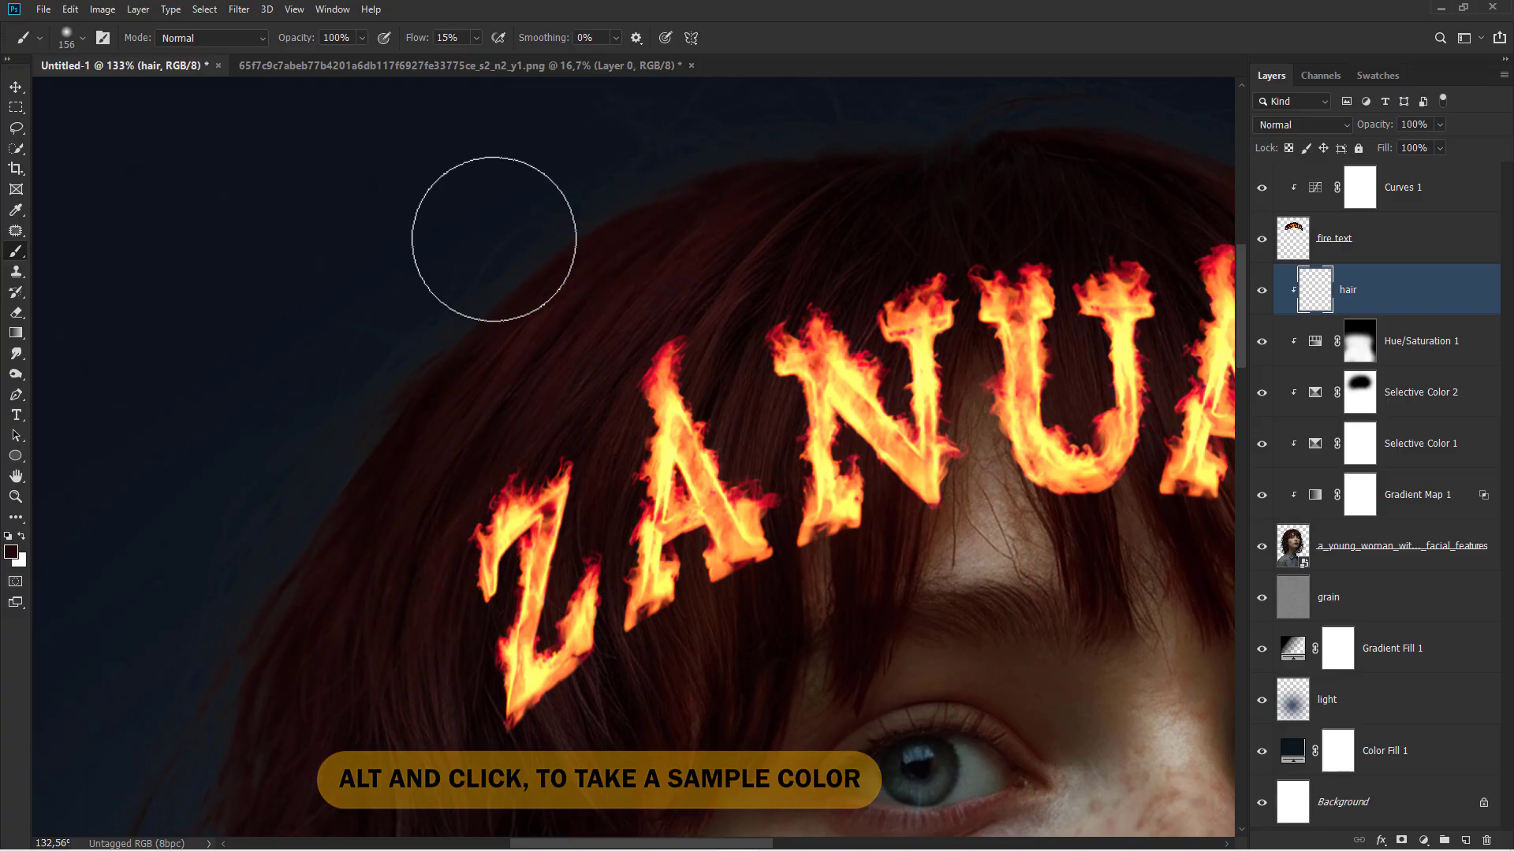
{"action": "scroll", "coordinate": [433, 378], "scroll_direction": "down", "scroll_amount": 1, "text": "alt"}
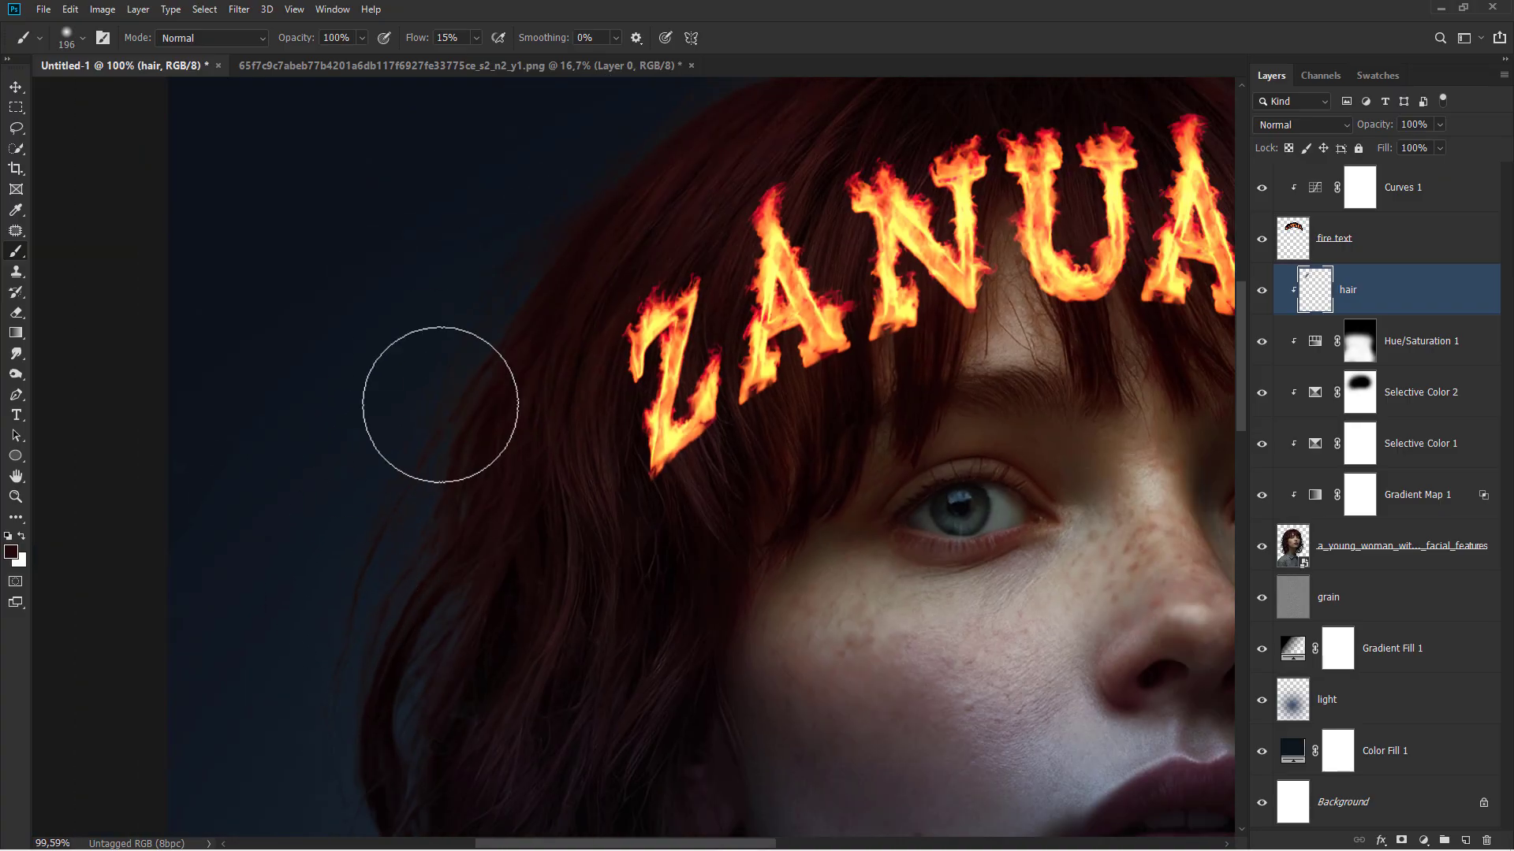
{"action": "left_click_drag", "start_coordinate": [440, 405], "coordinate": [325, 460]}
{"action": "scroll", "coordinate": [292, 539], "scroll_direction": "down", "scroll_amount": 1, "text": "alt"}
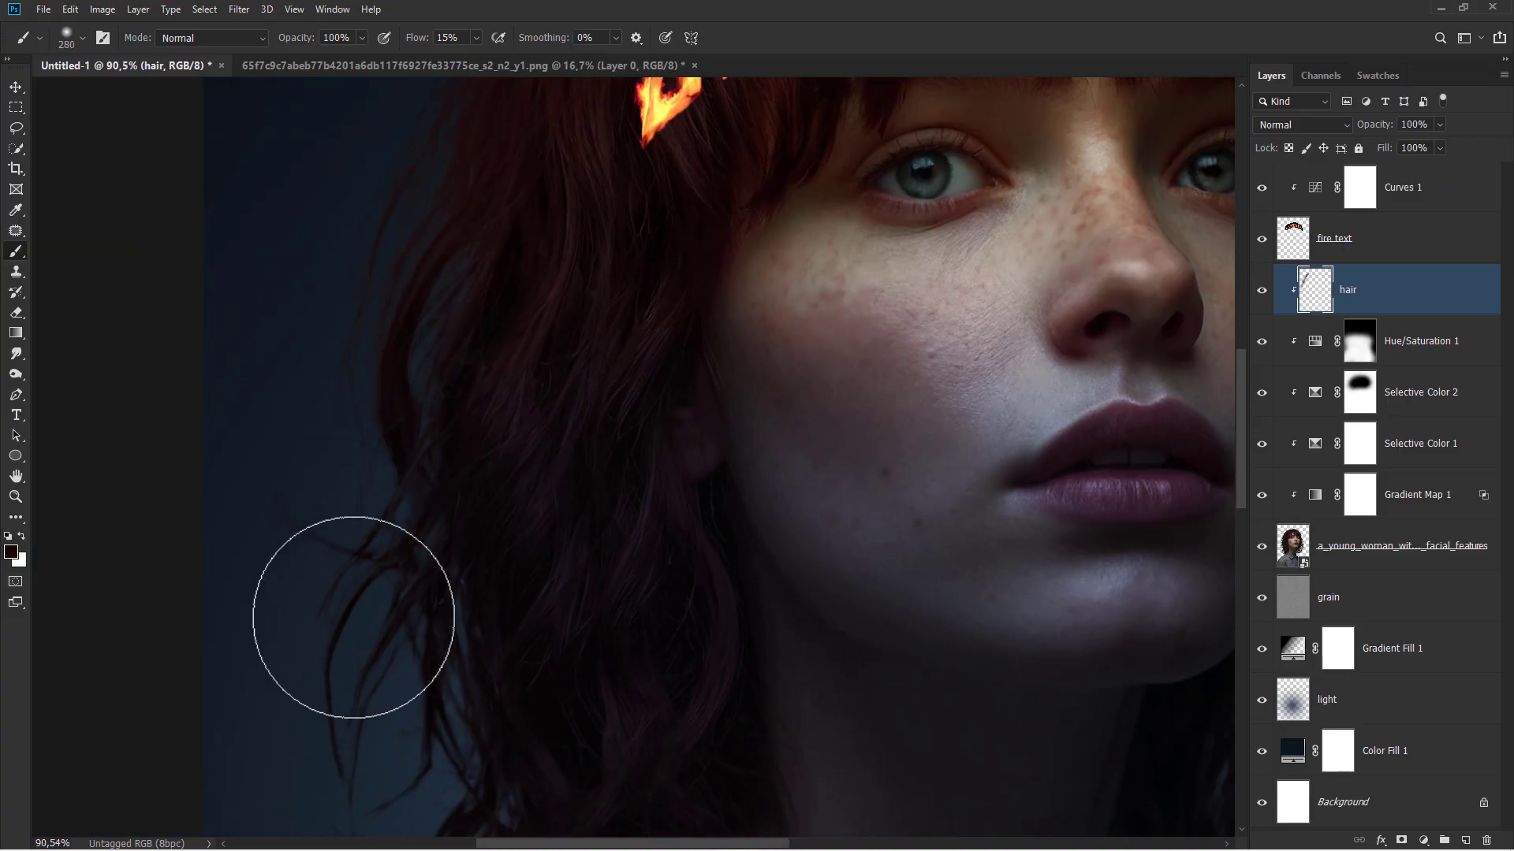
{"action": "mouse_move", "coordinate": [352, 618]}
{"action": "left_mouse_down"}
{"action": "mouse_move", "coordinate": [397, 532]}
{"action": "mouse_move", "coordinate": [355, 313]}
{"action": "mouse_move", "coordinate": [484, 668]}
{"action": "left_mouse_up"}
{"action": "mouse_move", "coordinate": [529, 421]}
{"action": "left_mouse_down"}
{"action": "mouse_move", "coordinate": [404, 323]}
{"action": "mouse_move", "coordinate": [277, 741]}
{"action": "left_mouse_up"}
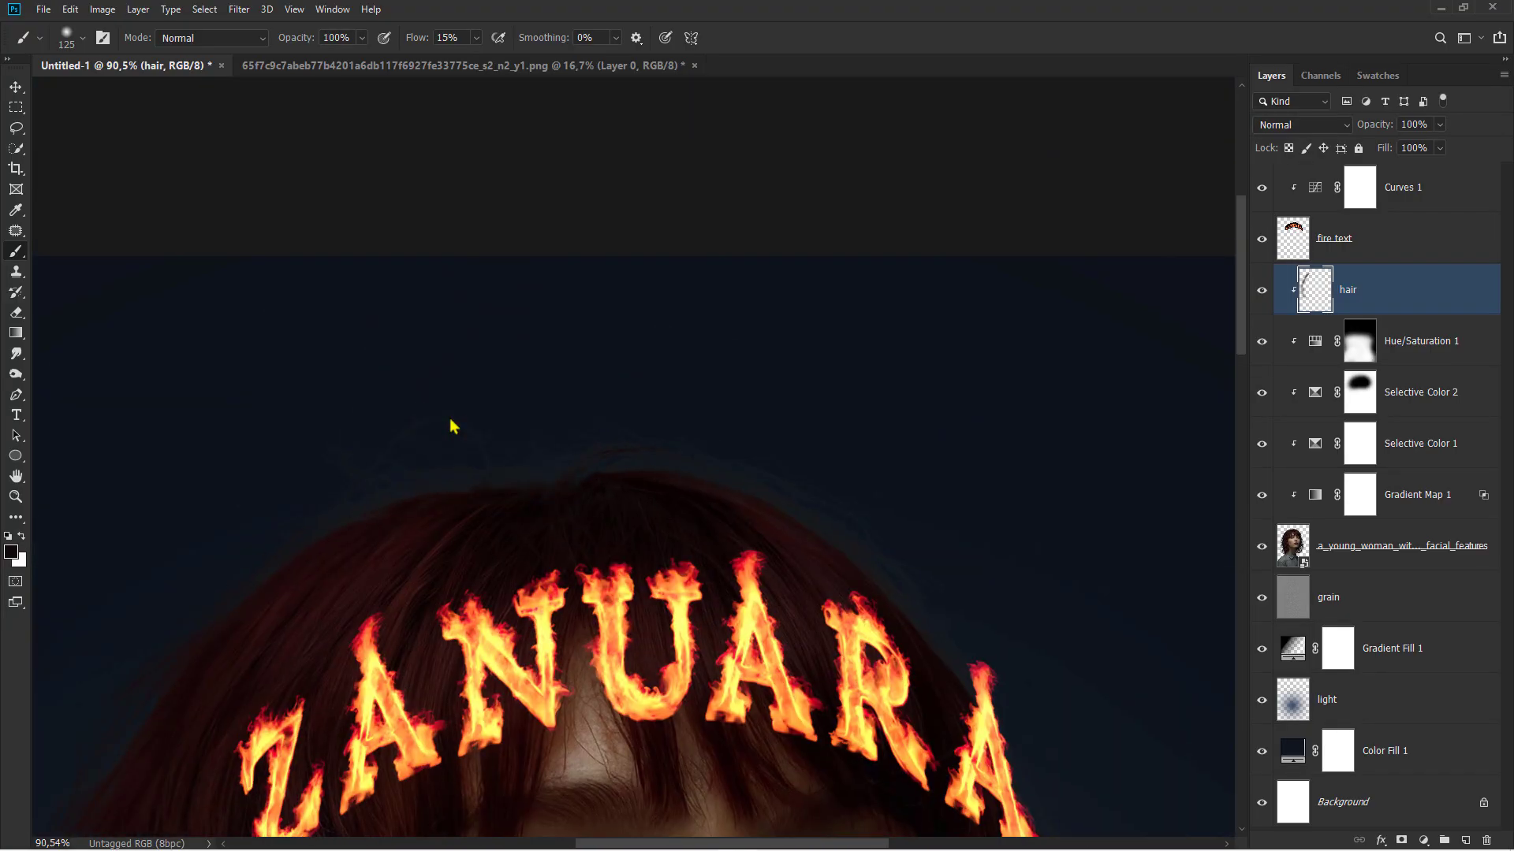
Paint dark colour along the crown's hair outline and down to the final letter of the flaming word.
{"action": "scroll", "coordinate": [463, 457], "scroll_direction": "up", "scroll_amount": 6, "text": "alt"}
{"action": "scroll", "coordinate": [355, 450], "scroll_direction": "down", "scroll_amount": 2, "text": "alt"}
{"action": "mouse_move", "coordinate": [356, 450]}
{"action": "left_mouse_down"}
{"action": "mouse_move", "coordinate": [857, 446]}
{"action": "mouse_move", "coordinate": [915, 512]}
{"action": "left_mouse_up"}
{"action": "mouse_move", "coordinate": [919, 516]}
{"action": "left_mouse_down"}
{"action": "mouse_move", "coordinate": [462, 347]}
{"action": "mouse_move", "coordinate": [687, 500]}
{"action": "left_mouse_up"}
{"action": "left_click_drag", "start_coordinate": [621, 458], "coordinate": [465, 277]}
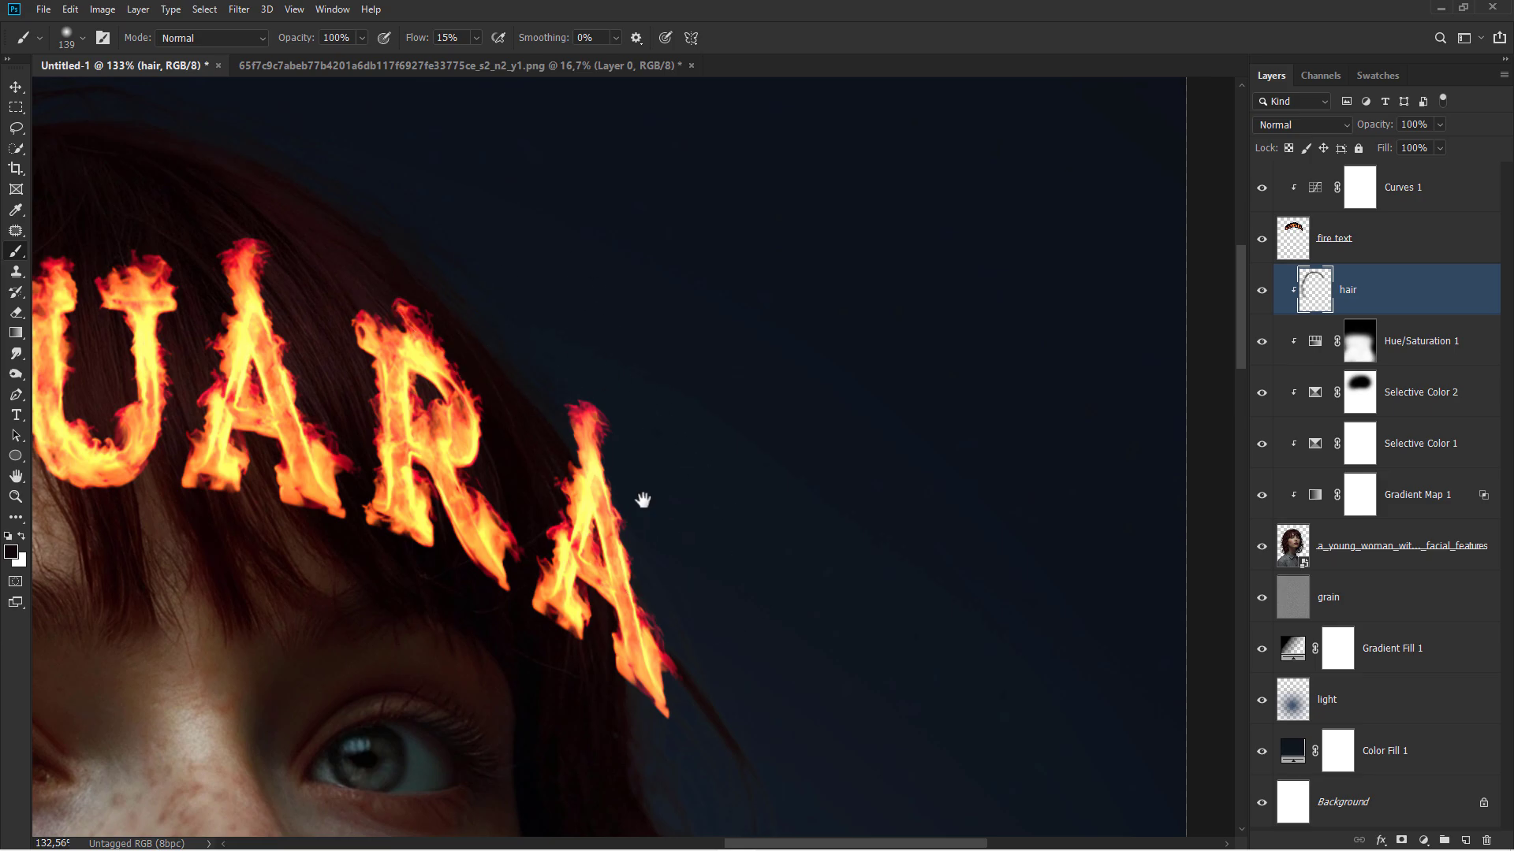
{"action": "left_click_drag", "start_coordinate": [642, 500], "coordinate": [507, 239]}
{"action": "left_click_drag", "start_coordinate": [585, 612], "coordinate": [516, 314]}
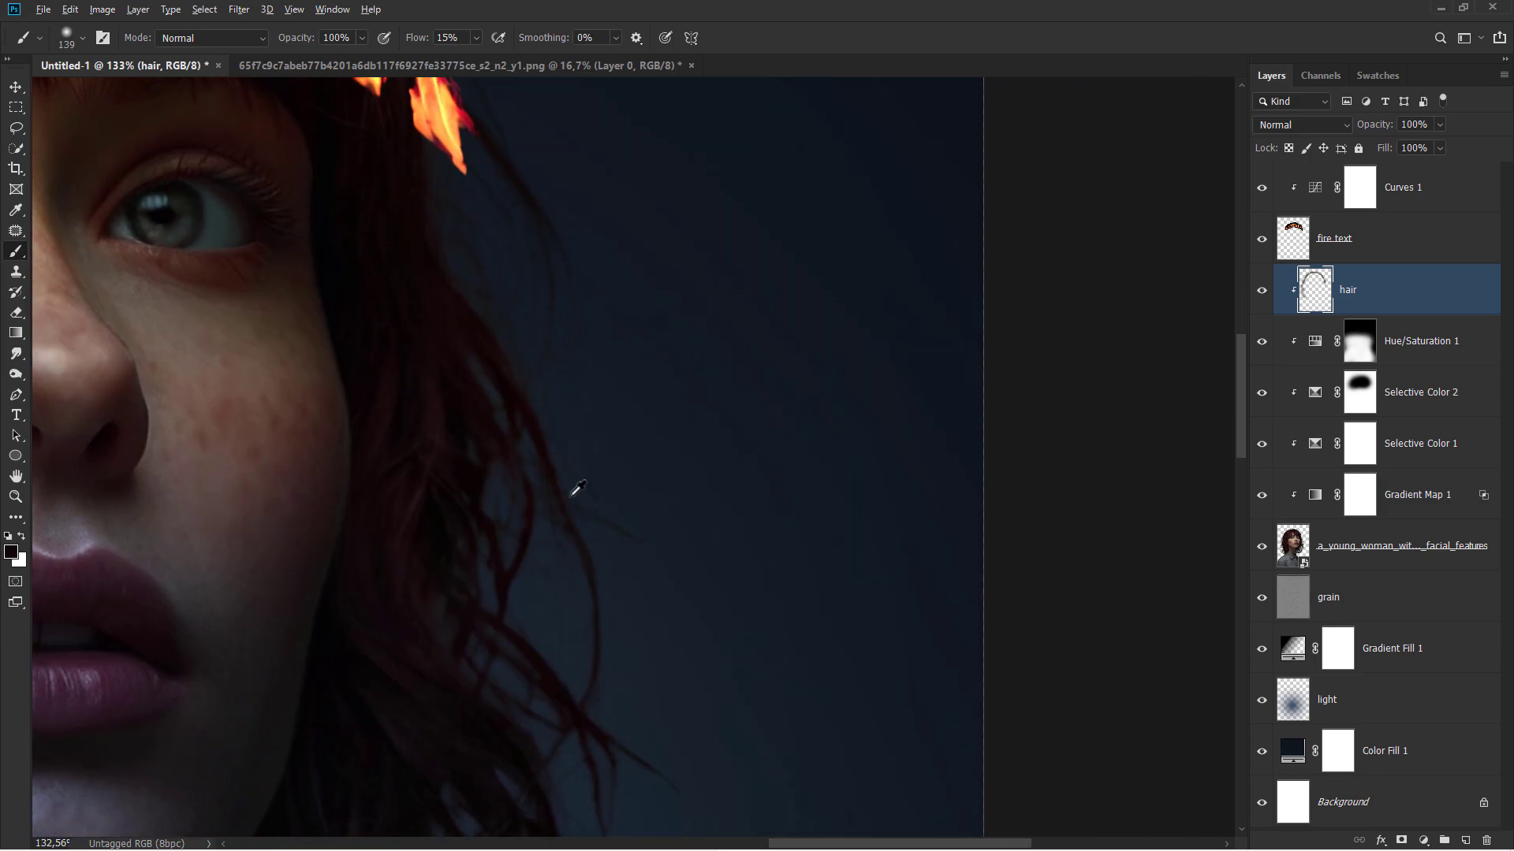
Darken the hair edge on the image's right side down to the lower ends, enlarging the soft brush to 364 px.
{"action": "scroll", "coordinate": [574, 492], "scroll_direction": "down", "scroll_amount": 2, "text": "alt"}
{"action": "left_click_drag", "start_coordinate": [574, 481], "coordinate": [607, 228]}
{"action": "left_click_drag", "start_coordinate": [615, 694], "coordinate": [708, 385]}
{"action": "scroll", "coordinate": [708, 385], "scroll_direction": "down", "scroll_amount": 2, "text": "alt"}
{"action": "key", "text": "bracketright"}
{"action": "key", "text": "bracketright"}
{"action": "key", "text": "bracketright"}
{"action": "key", "text": "bracketright"}
{"action": "key", "text": "bracketright"}
{"action": "key", "text": "bracketright"}
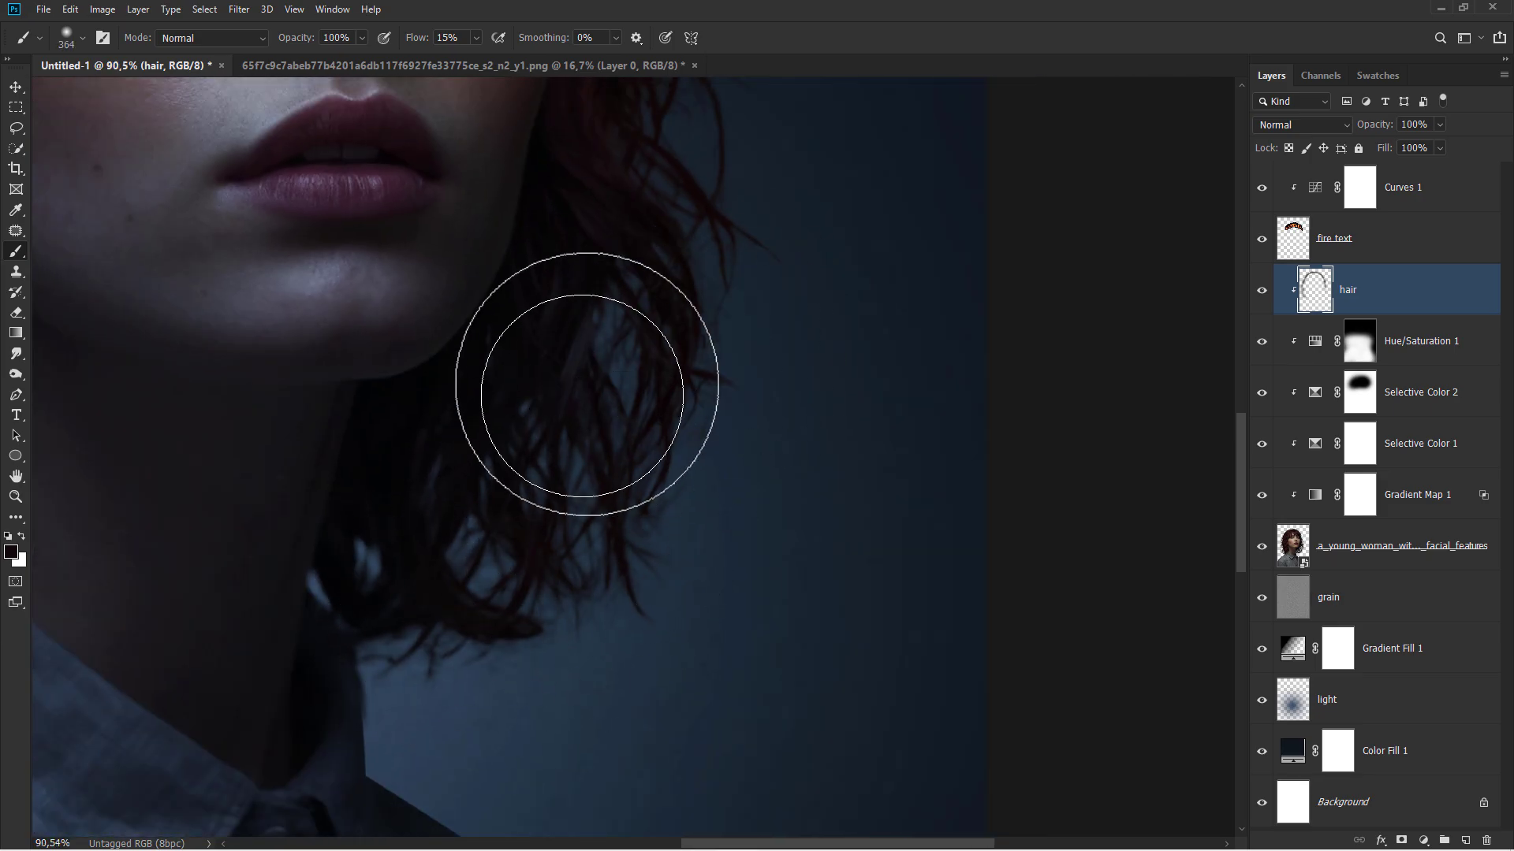
{"action": "scroll", "coordinate": [675, 371], "scroll_direction": "down", "scroll_amount": 5, "text": "alt"}
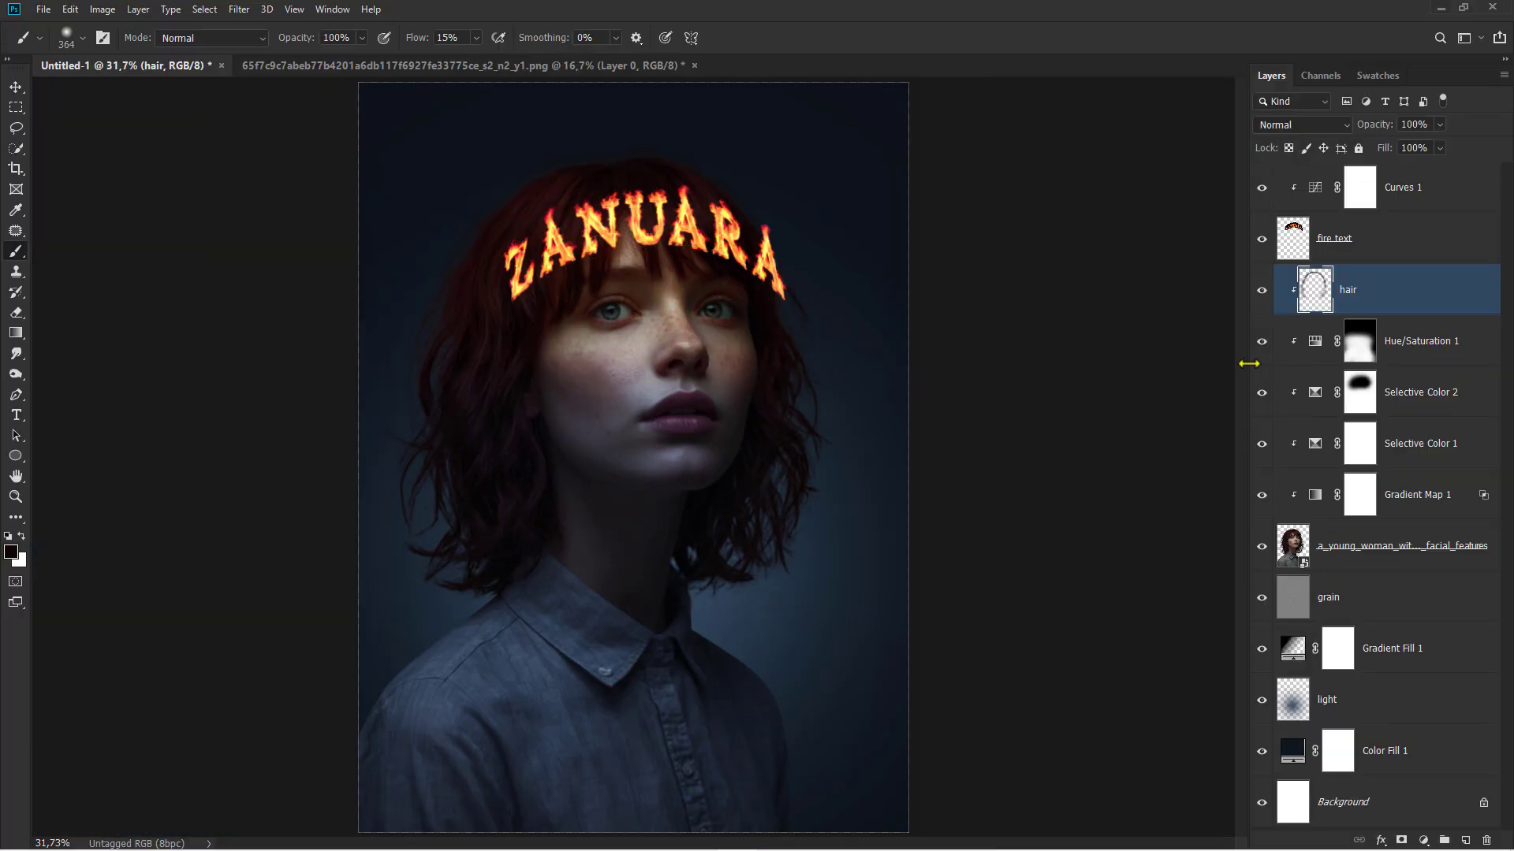
{"action": "key", "text": "v"}
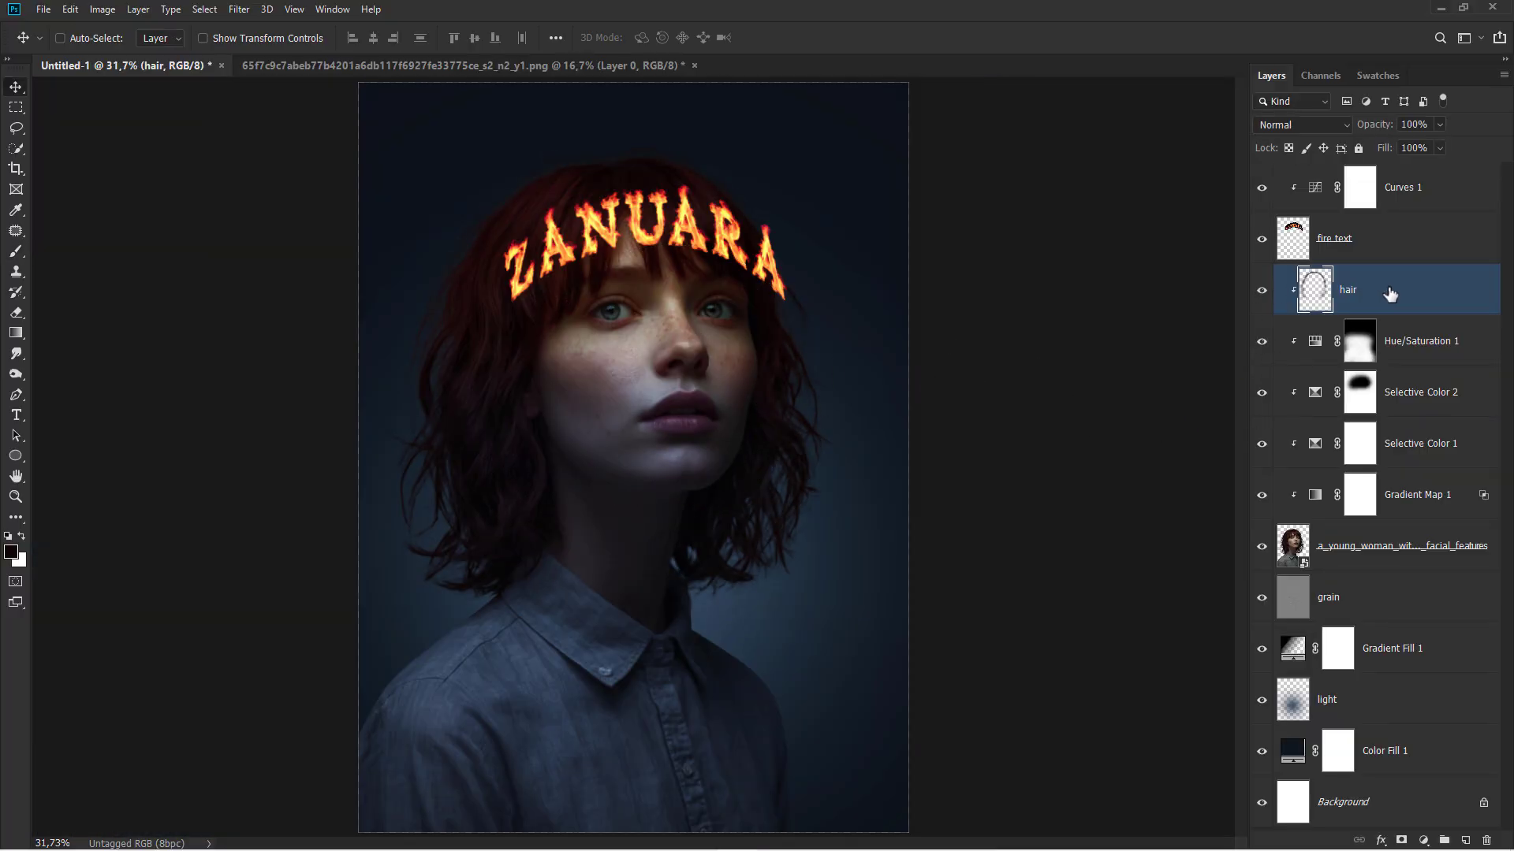
Add a clipped Hue/Saturation adjustment above the hair layer with Colorize on, hue 24, saturation 100 and lightness +6.
{"action": "left_click", "coordinate": [1423, 840]}
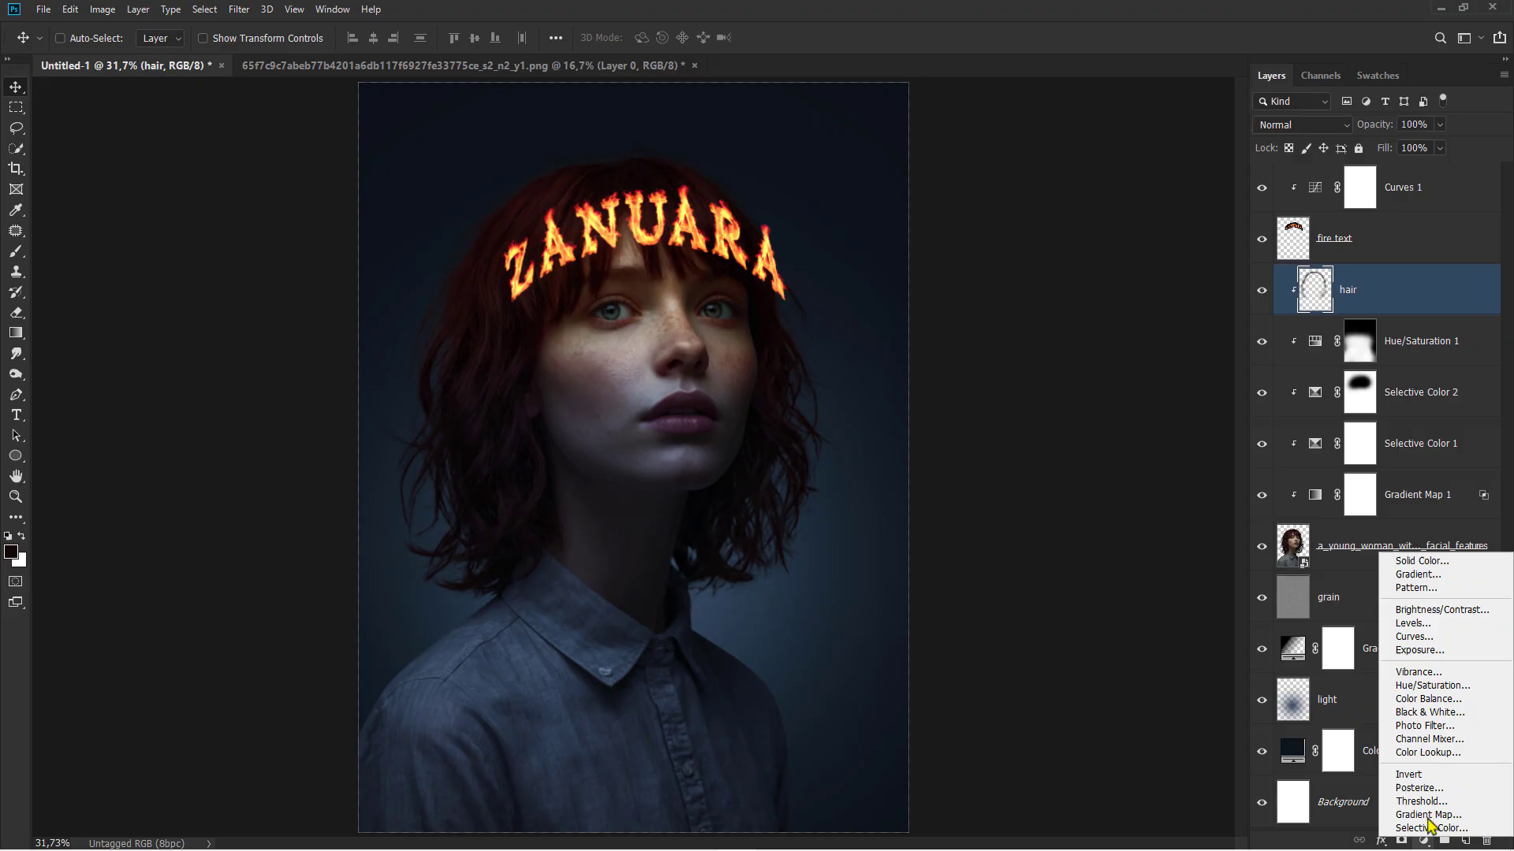
{"action": "left_click", "coordinate": [1422, 693]}
{"action": "left_click", "coordinate": [1119, 585]}
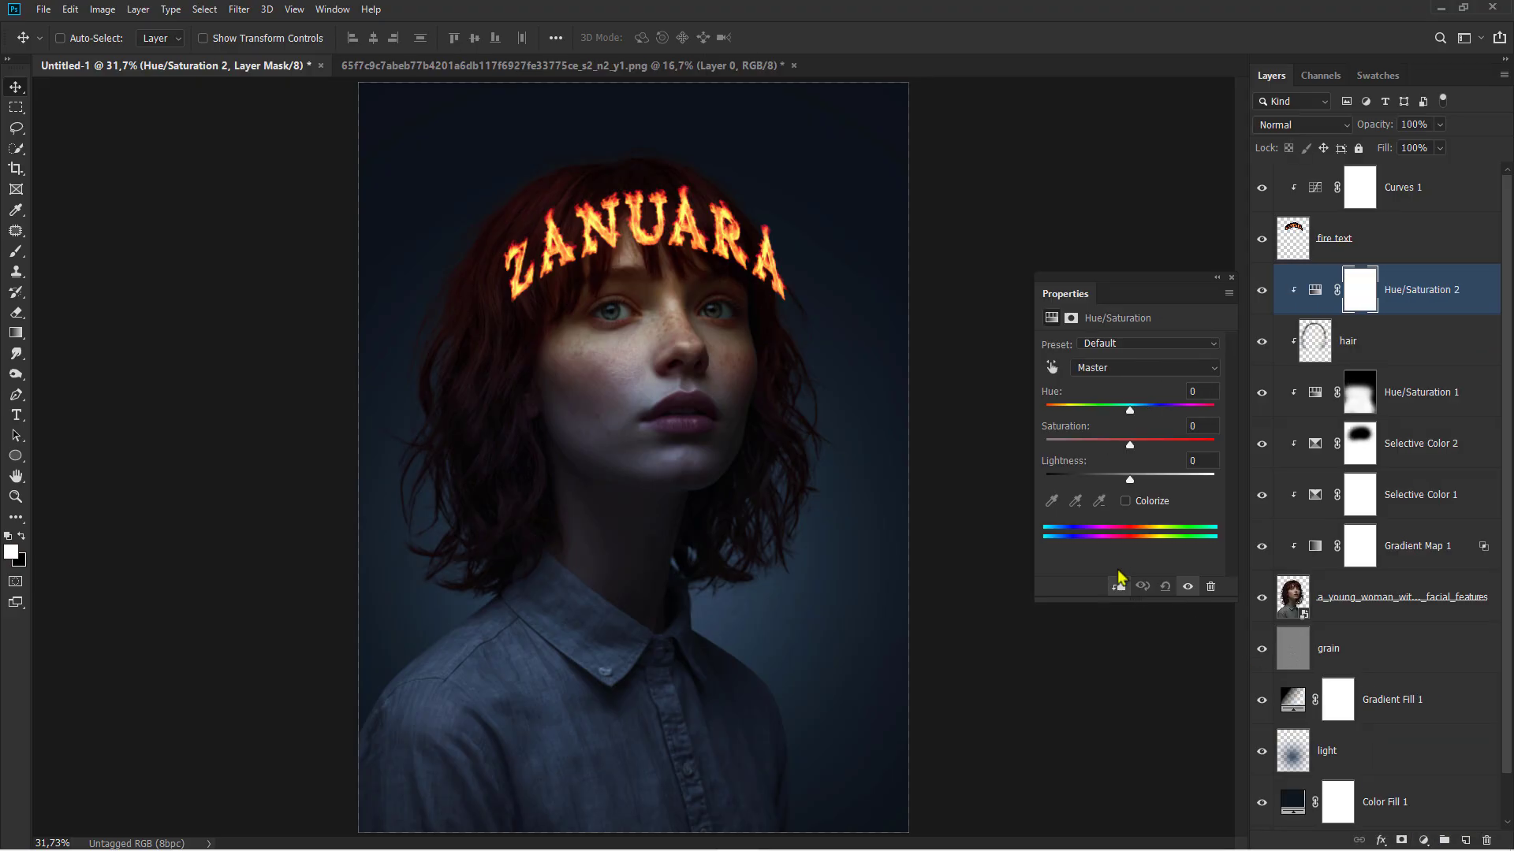
{"action": "left_click", "coordinate": [1126, 503]}
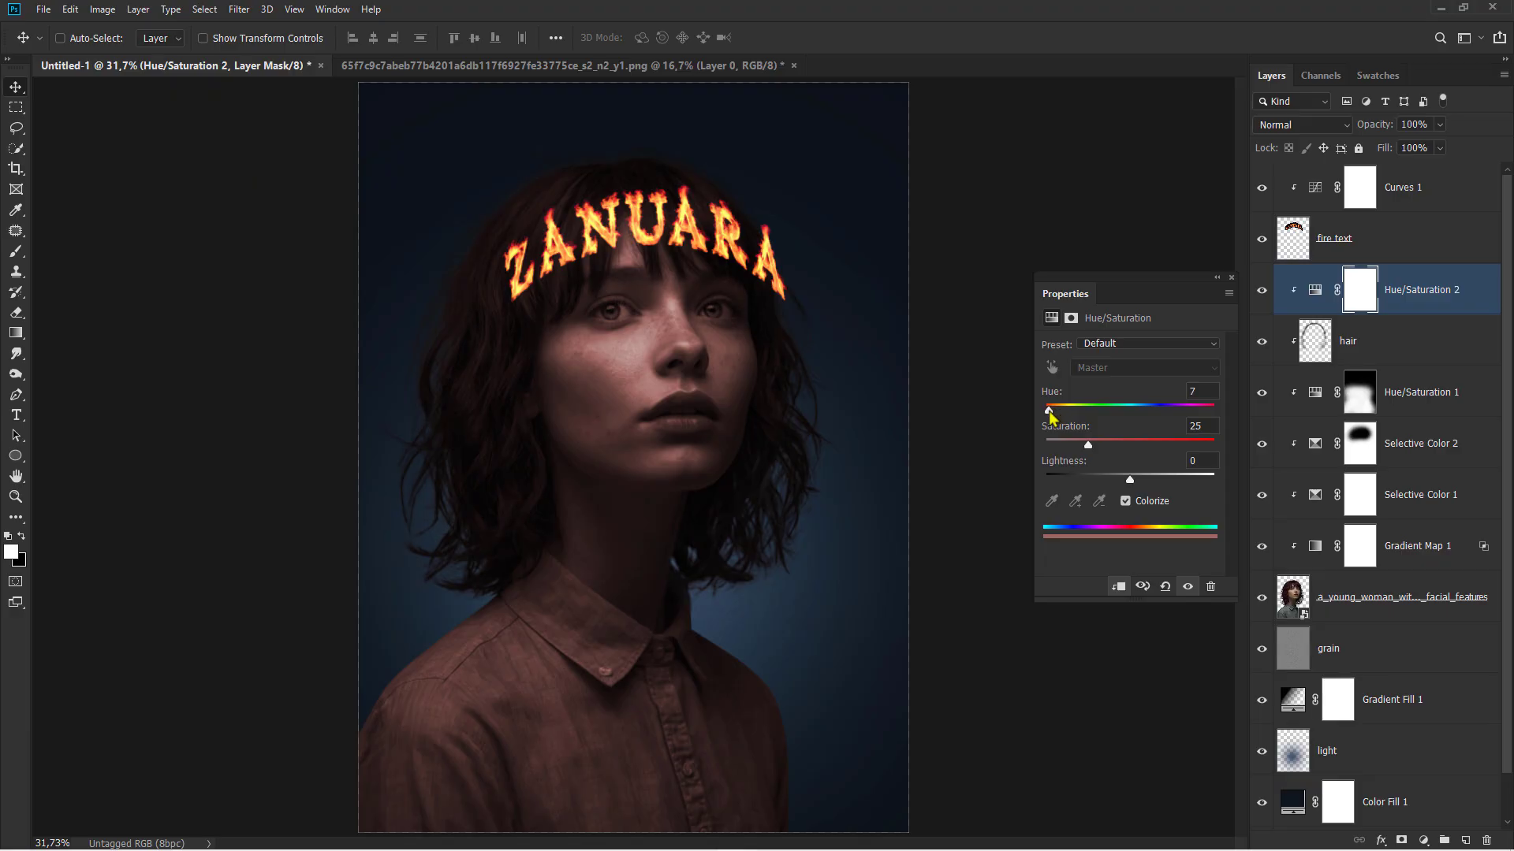
{"action": "left_click_drag", "start_coordinate": [1049, 410], "coordinate": [1053, 411]}
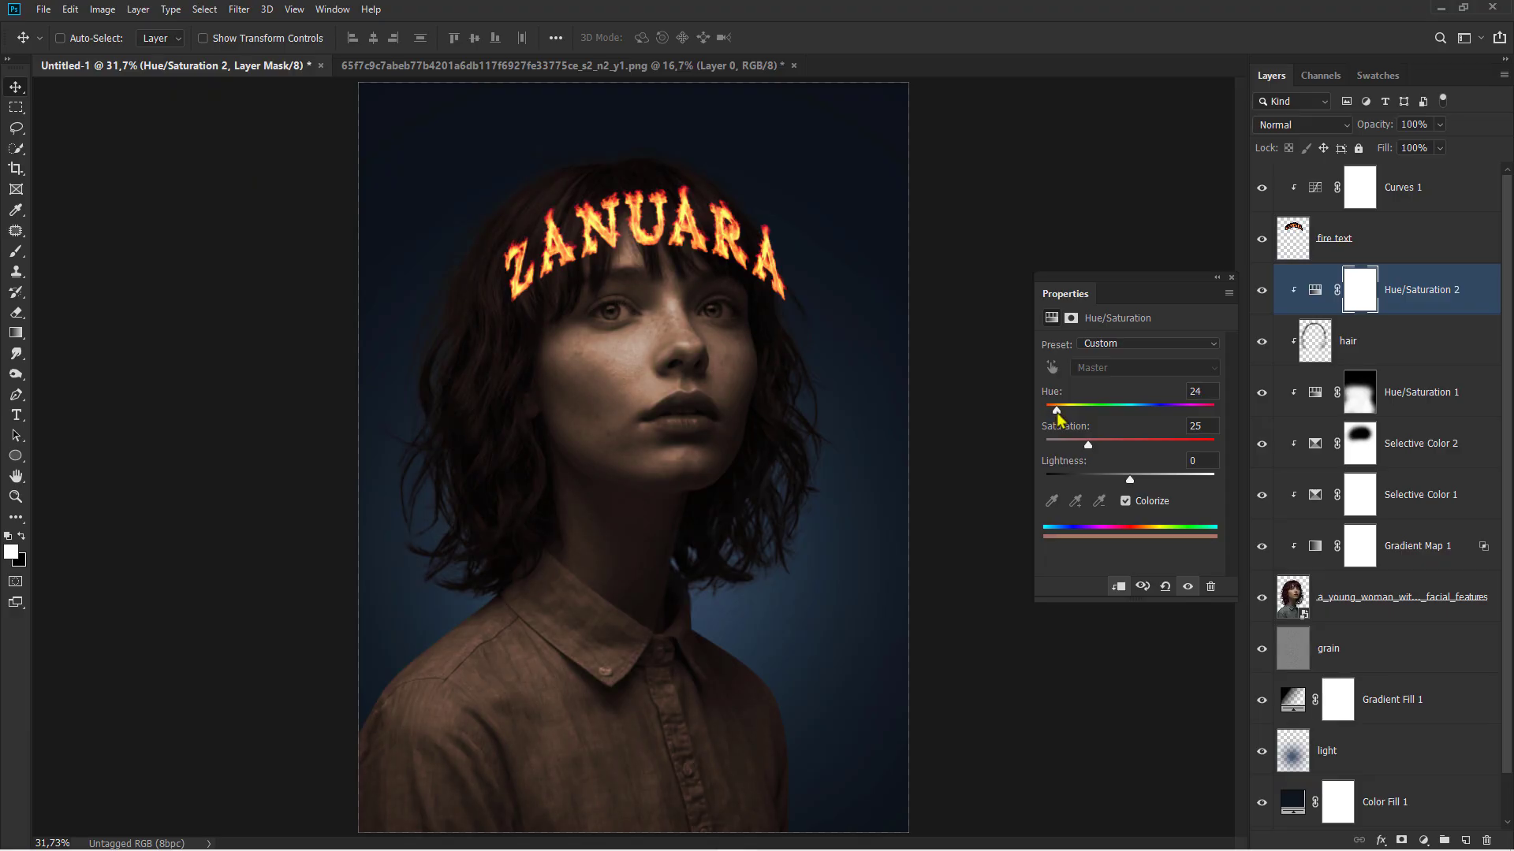
{"action": "left_click_drag", "start_coordinate": [1087, 442], "coordinate": [1256, 459]}
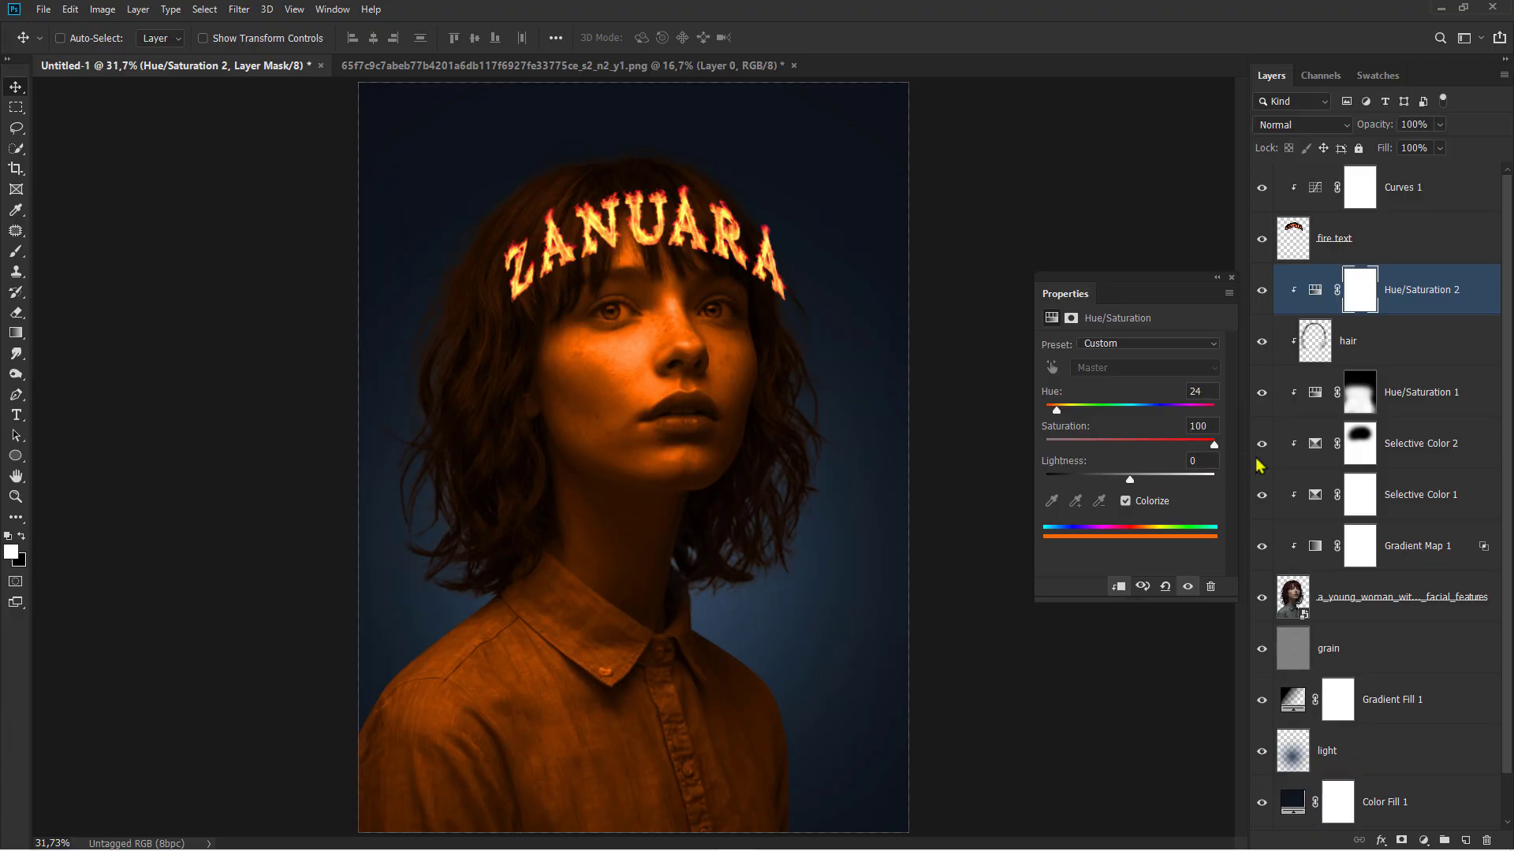
{"action": "left_click_drag", "start_coordinate": [1141, 482], "coordinate": [1136, 483]}
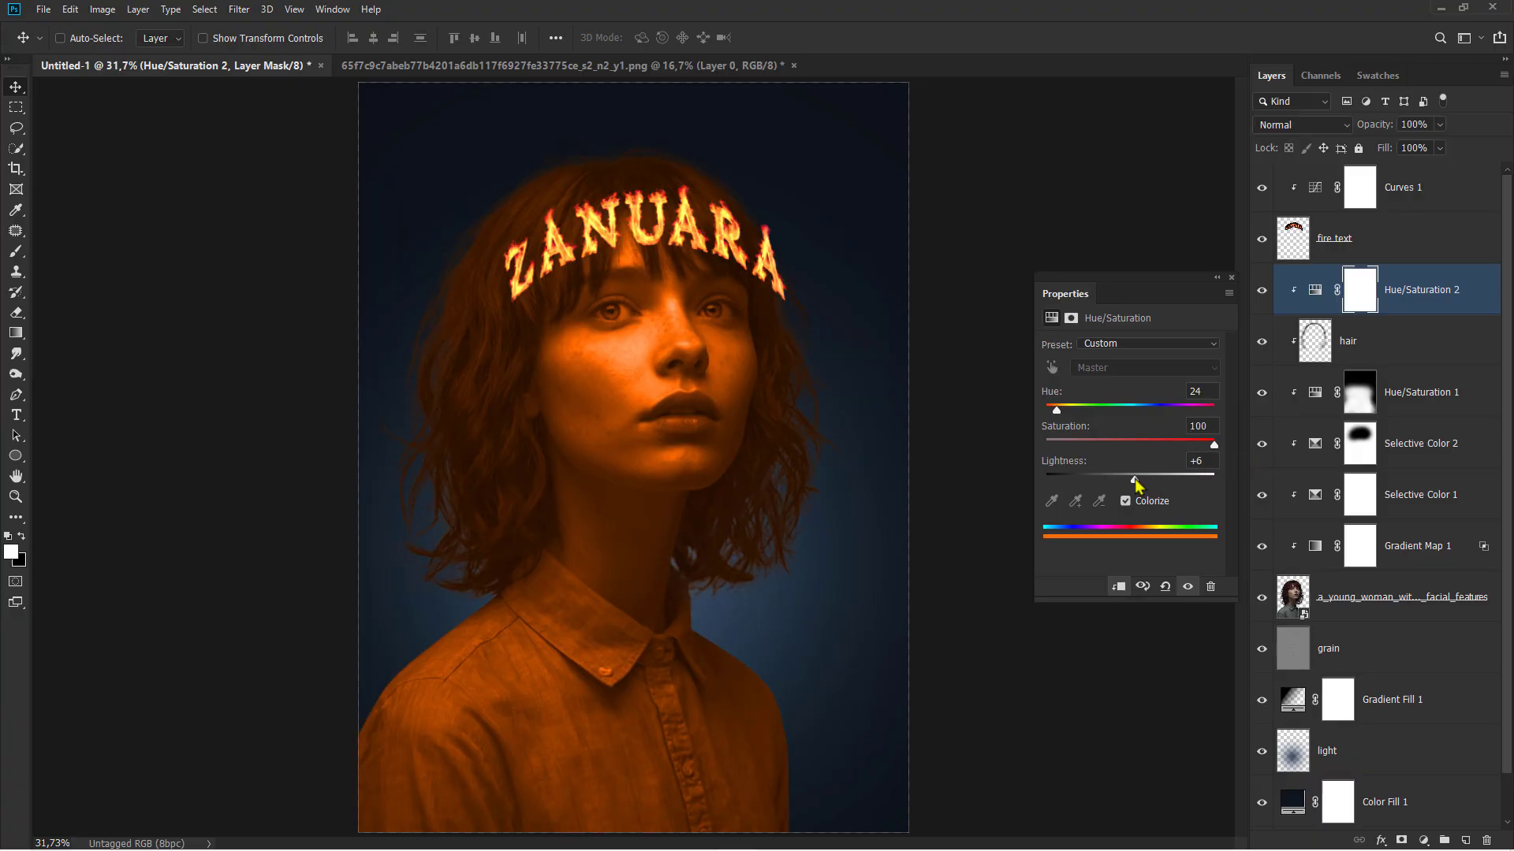
{"action": "left_click", "coordinate": [1232, 276]}
Set the Hue/Saturation 2 layer's blend mode to Screen and invert its mask to black.
{"action": "left_click", "coordinate": [1301, 125]}
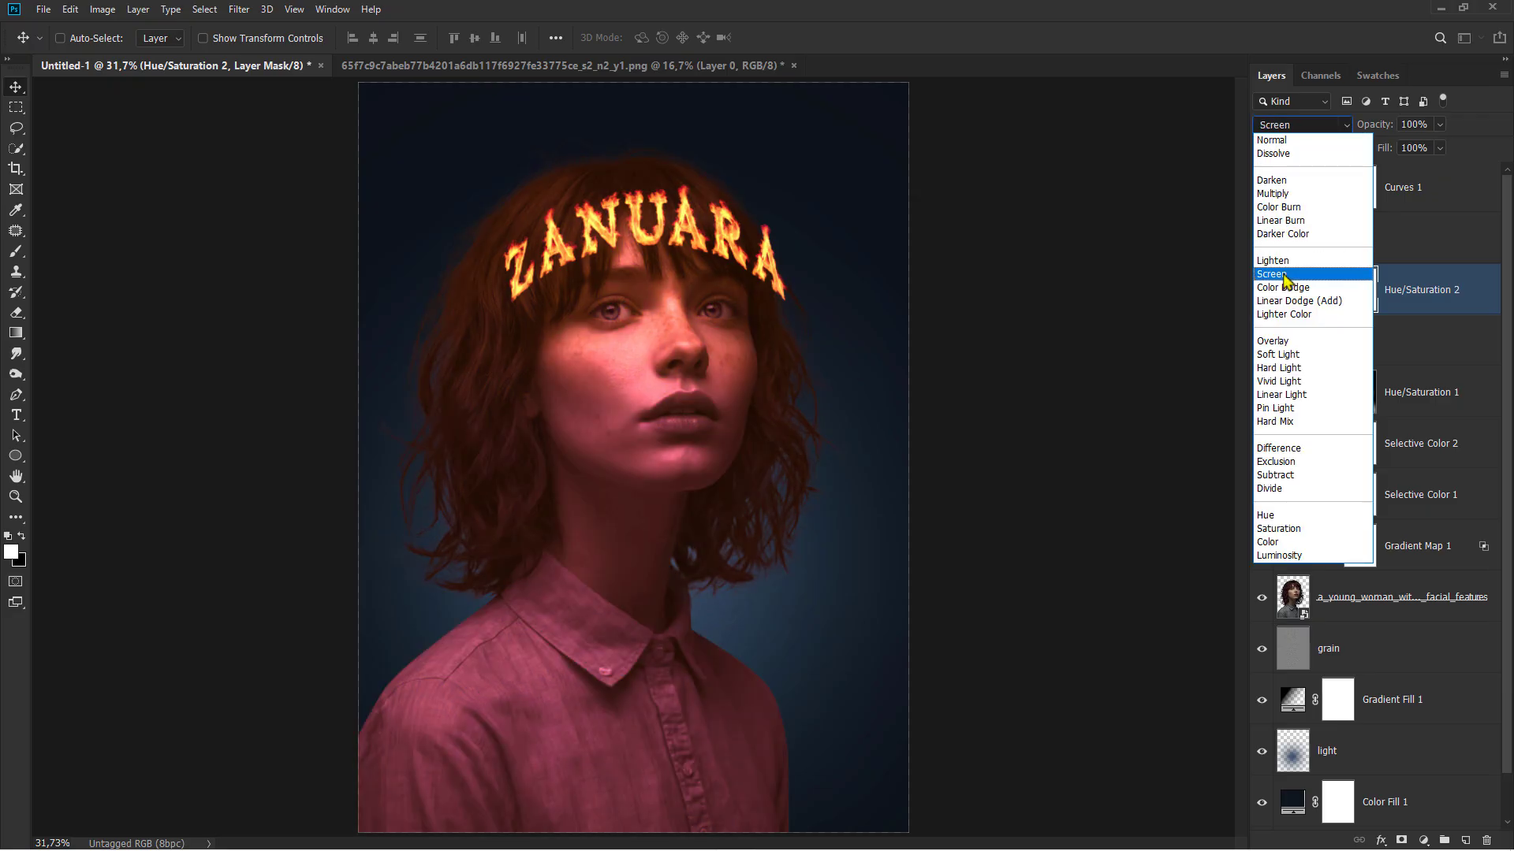
{"action": "left_click", "coordinate": [1282, 275]}
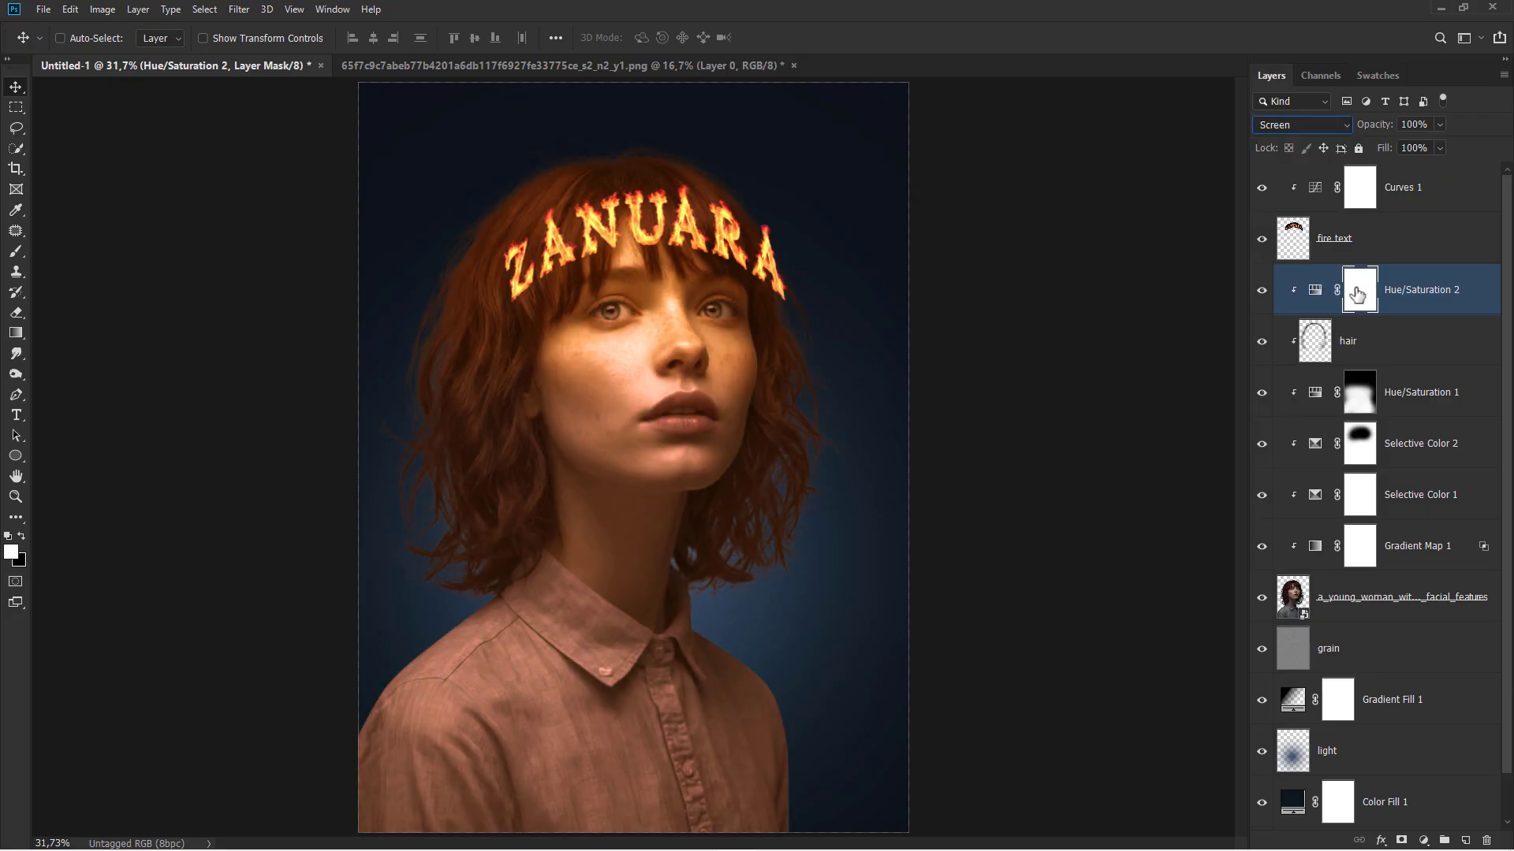
{"action": "key", "text": "ctrl+i"}
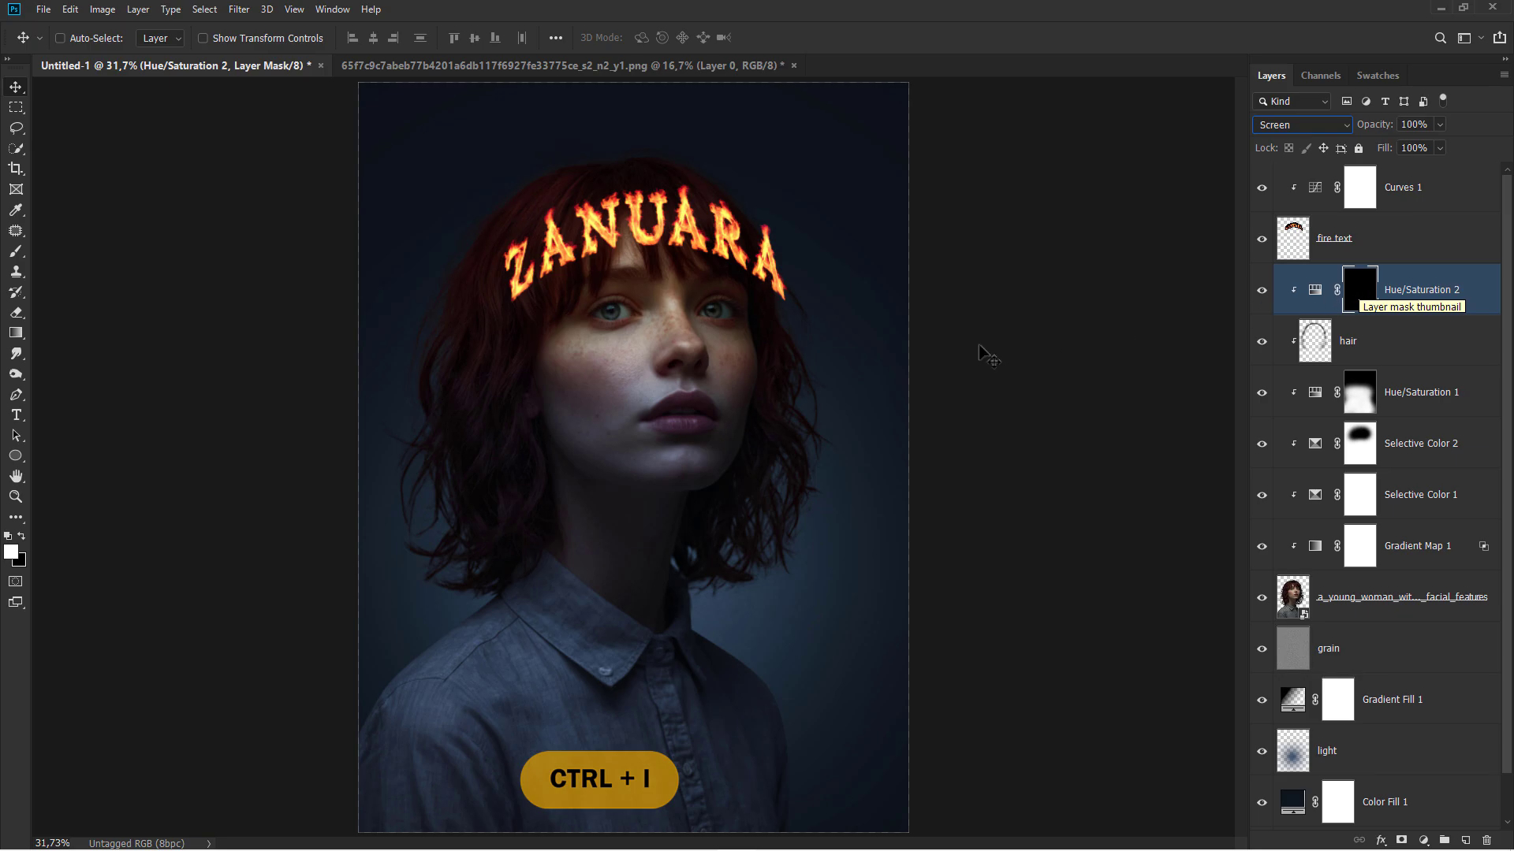
Paint white on the Hue/Saturation 2 mask over the hair, forehead and eyes around the flaming word with a large soft brush at 15% flow.
{"action": "right_click", "coordinate": [20, 255]}
{"action": "left_click", "coordinate": [52, 255]}
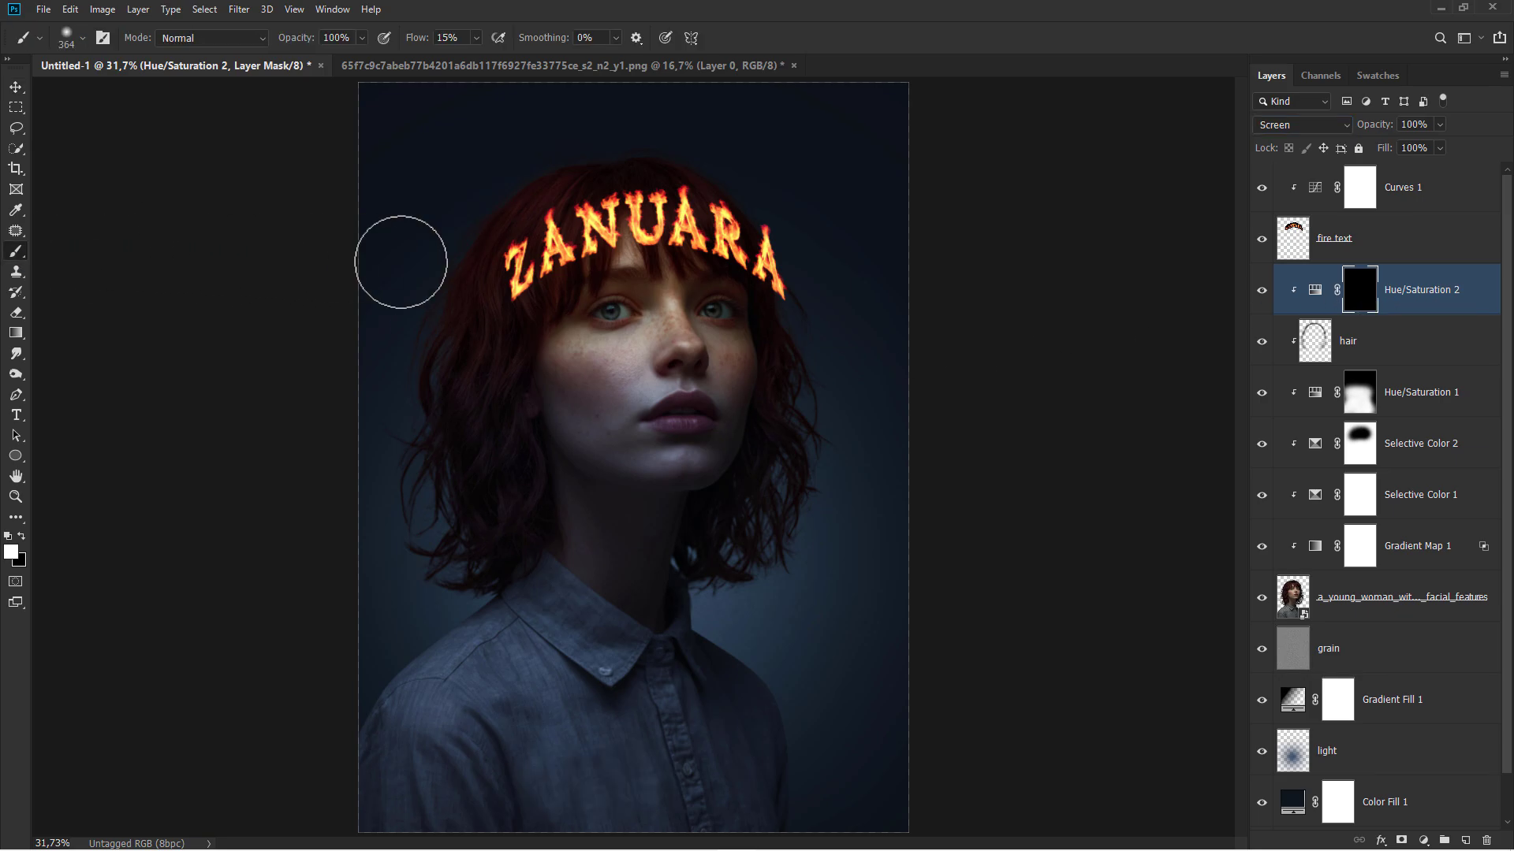
{"action": "scroll", "coordinate": [693, 281], "scroll_direction": "up", "scroll_amount": 2}
{"action": "mouse_move", "coordinate": [732, 296]}
{"action": "left_mouse_down"}
{"action": "mouse_move", "coordinate": [774, 309]}
{"action": "mouse_move", "coordinate": [734, 330]}
{"action": "mouse_move", "coordinate": [772, 322]}
{"action": "mouse_move", "coordinate": [646, 289]}
{"action": "mouse_move", "coordinate": [472, 331]}
{"action": "mouse_move", "coordinate": [503, 334]}
{"action": "mouse_move", "coordinate": [452, 310]}
{"action": "mouse_move", "coordinate": [609, 234]}
{"action": "mouse_move", "coordinate": [679, 232]}
{"action": "mouse_move", "coordinate": [779, 316]}
{"action": "mouse_move", "coordinate": [734, 283]}
{"action": "mouse_move", "coordinate": [458, 333]}
{"action": "mouse_move", "coordinate": [451, 289]}
{"action": "mouse_move", "coordinate": [546, 243]}
{"action": "mouse_move", "coordinate": [659, 234]}
{"action": "mouse_move", "coordinate": [833, 284]}
{"action": "left_mouse_up"}
{"action": "scroll", "coordinate": [833, 284], "scroll_direction": "down", "scroll_amount": 1}
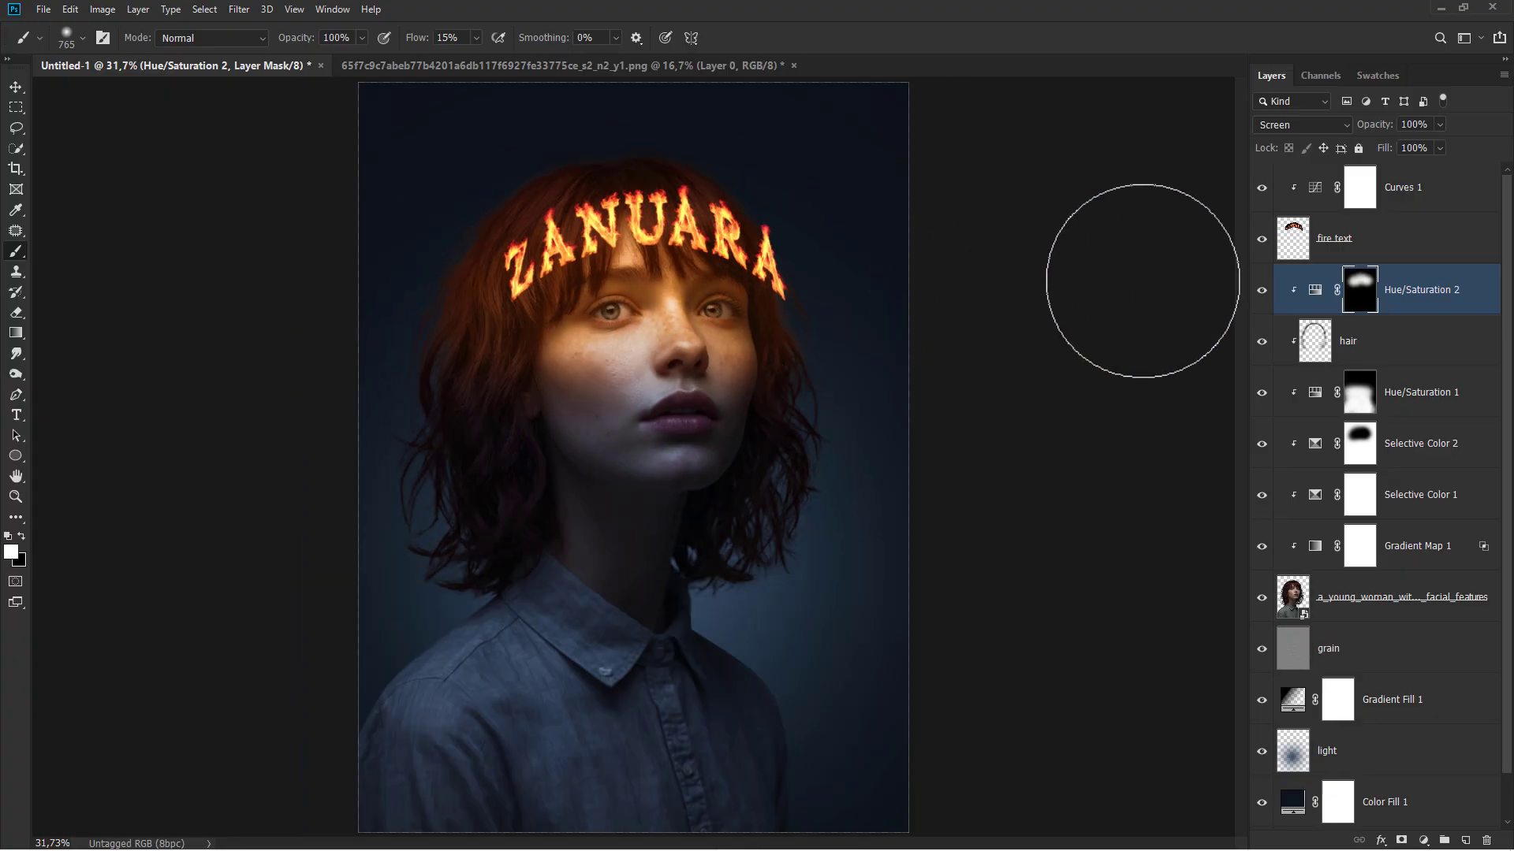
{"action": "left_click", "coordinate": [1259, 294]}
{"action": "left_click", "coordinate": [1259, 294]}
Add a clipped Hue/Saturation adjustment above Hue/Saturation 2 with Colorize on, hue 24, saturation 100 and lightness +4.
{"action": "left_click", "coordinate": [1400, 299]}
{"action": "key", "text": "v"}
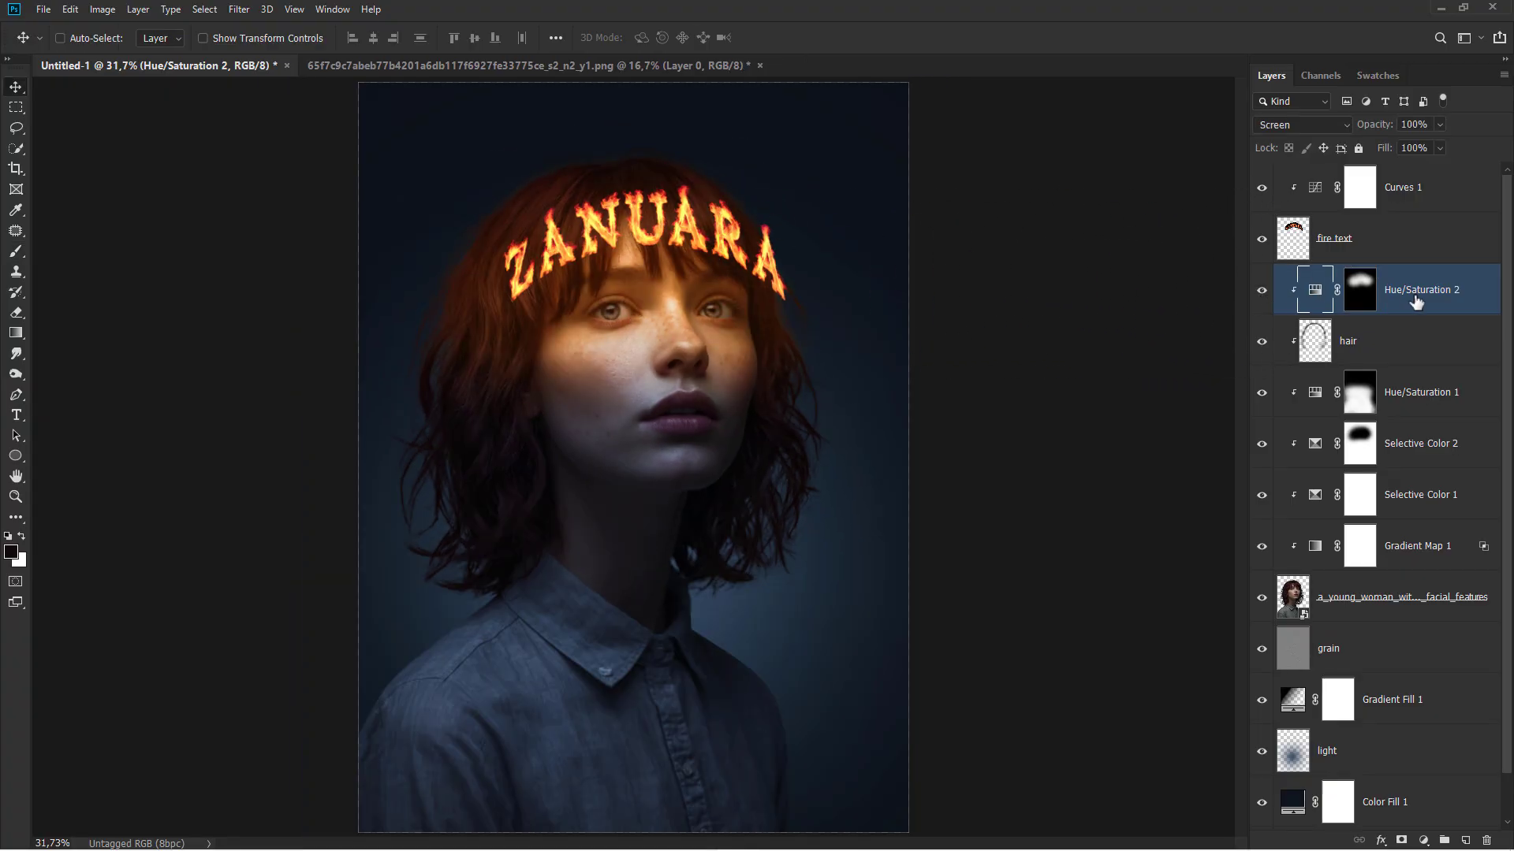
{"action": "left_click", "coordinate": [1424, 833]}
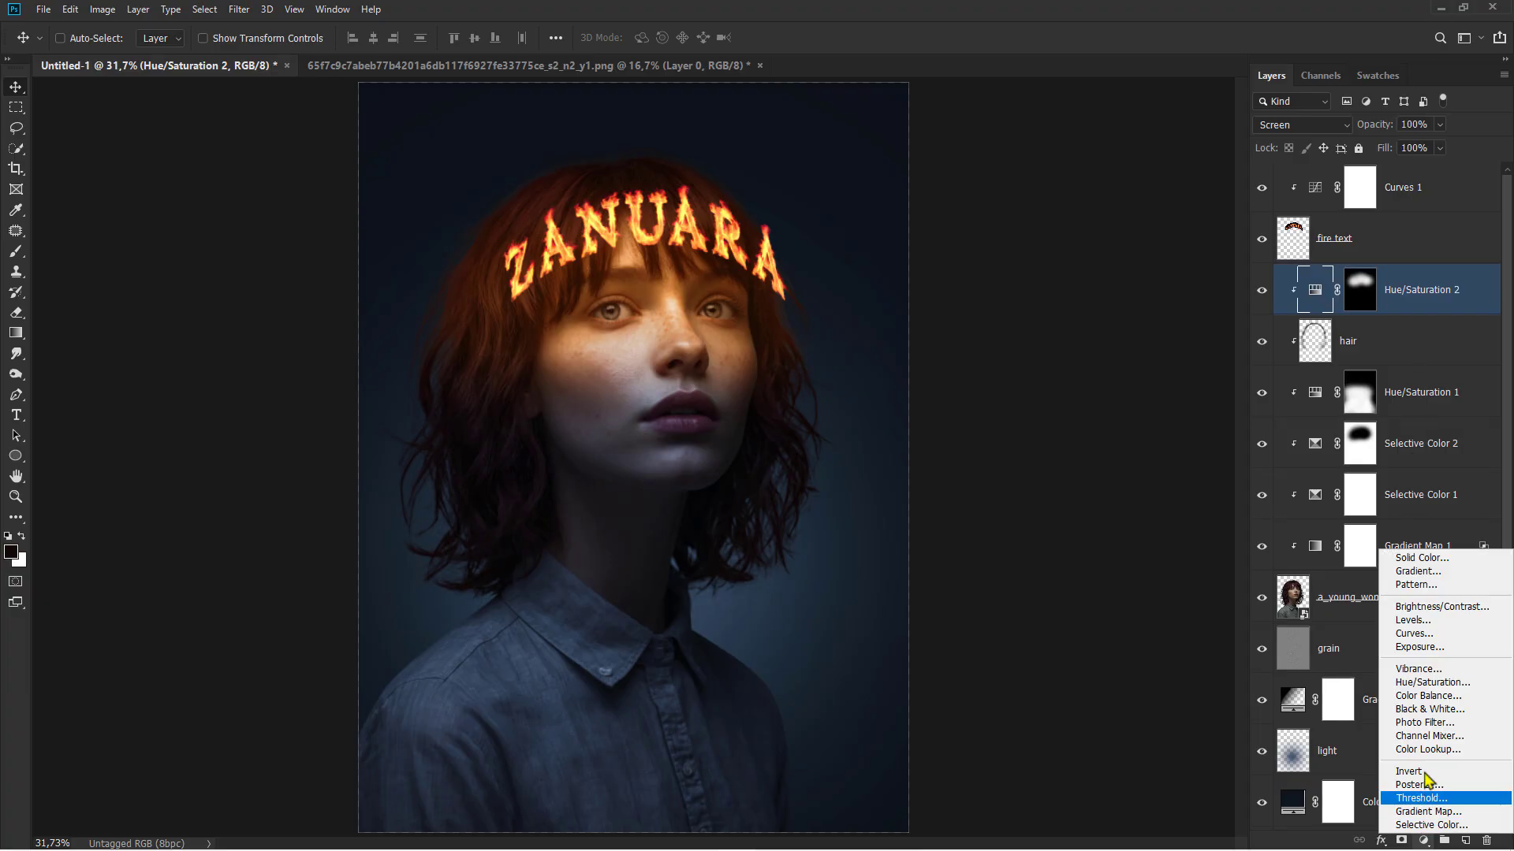
{"action": "left_click", "coordinate": [1431, 691]}
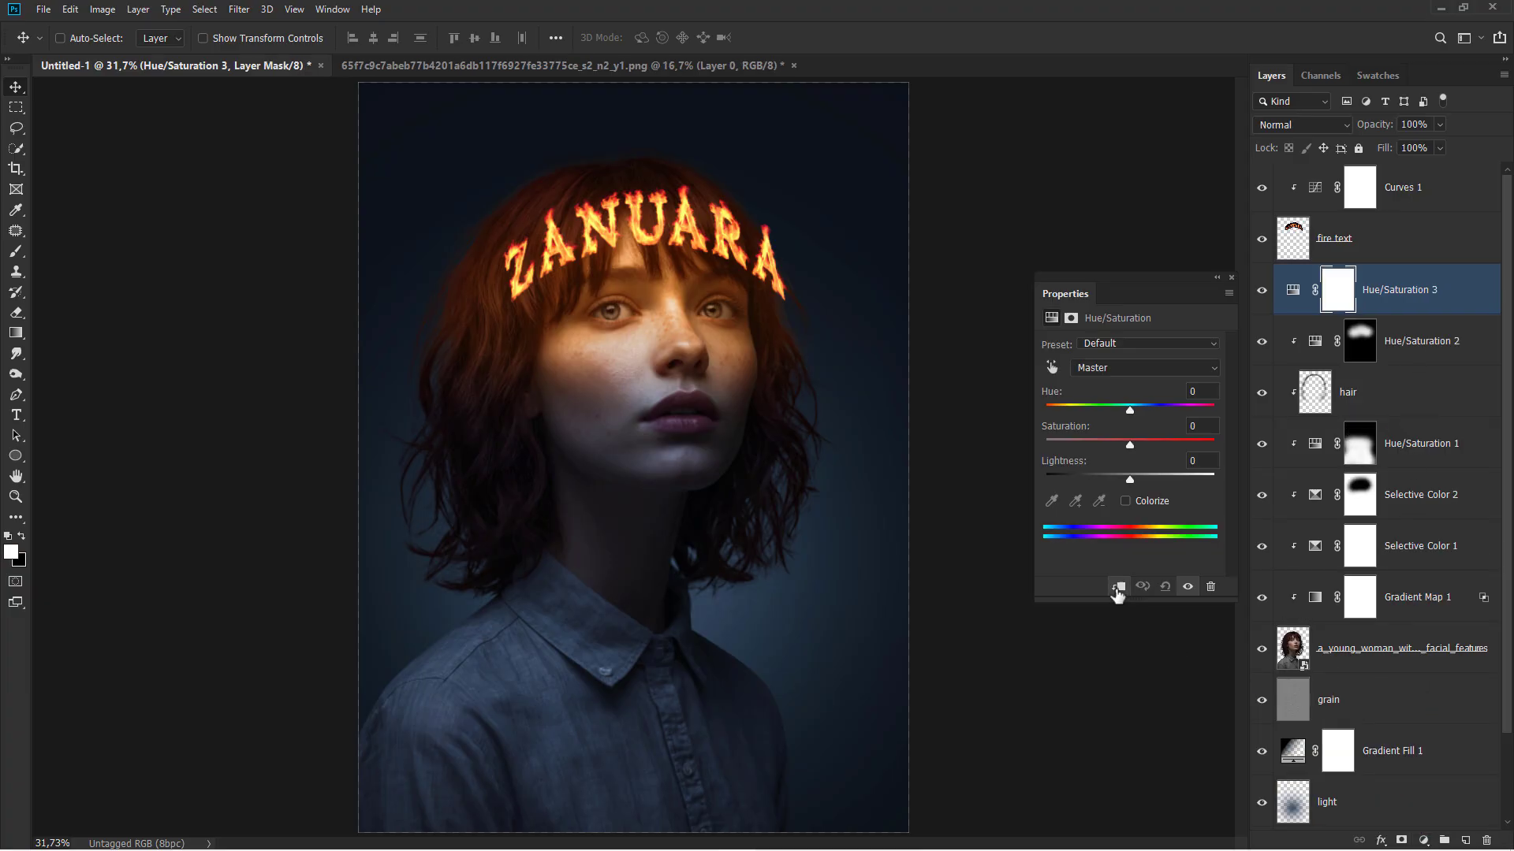
{"action": "left_click", "coordinate": [1118, 587]}
{"action": "left_click", "coordinate": [1126, 502]}
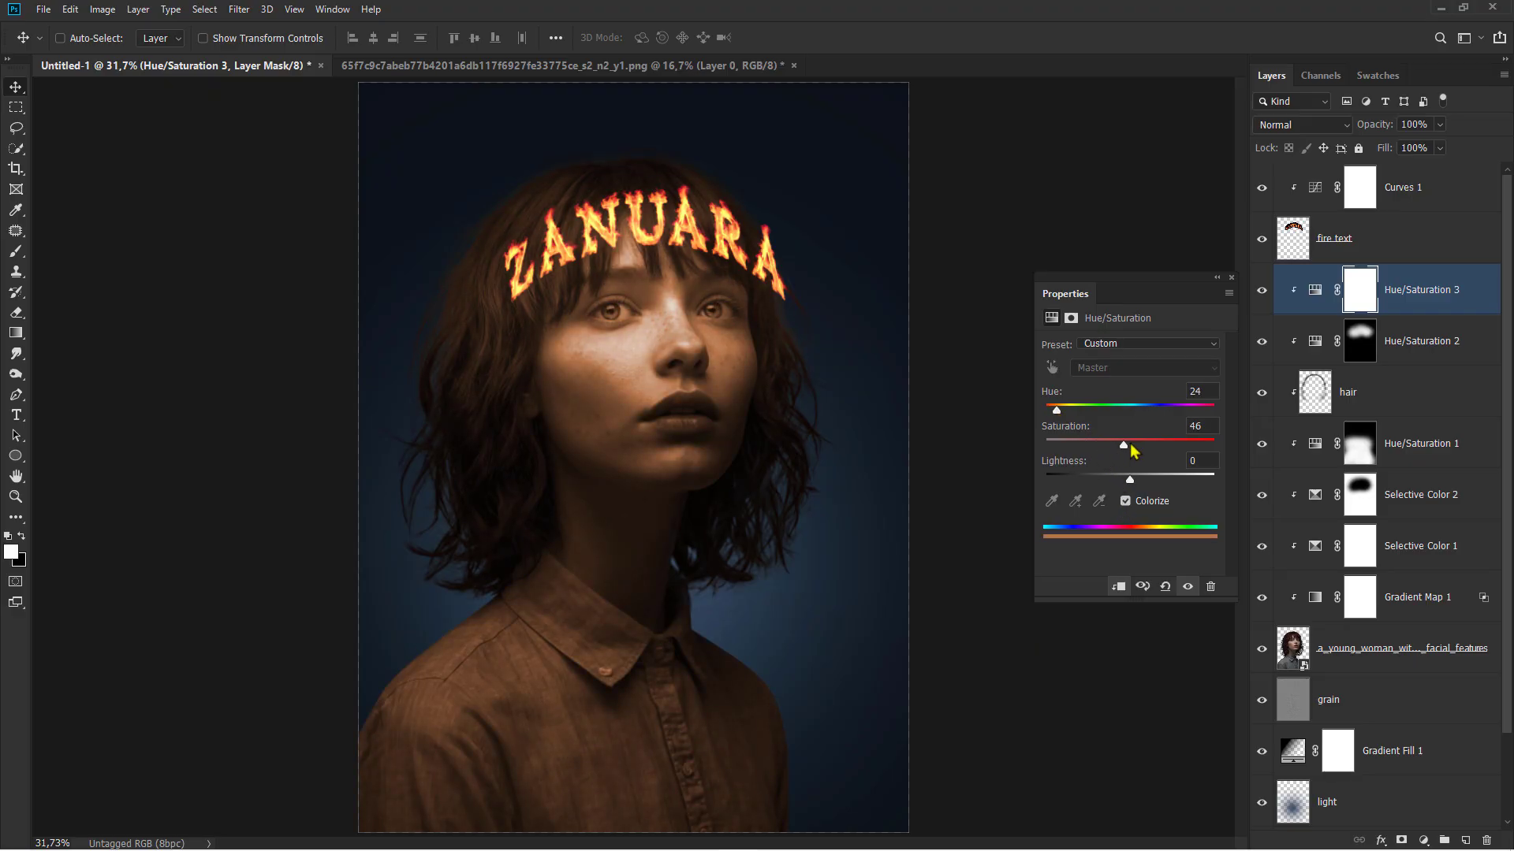
{"action": "left_click_drag", "start_coordinate": [1131, 450], "coordinate": [1244, 451]}
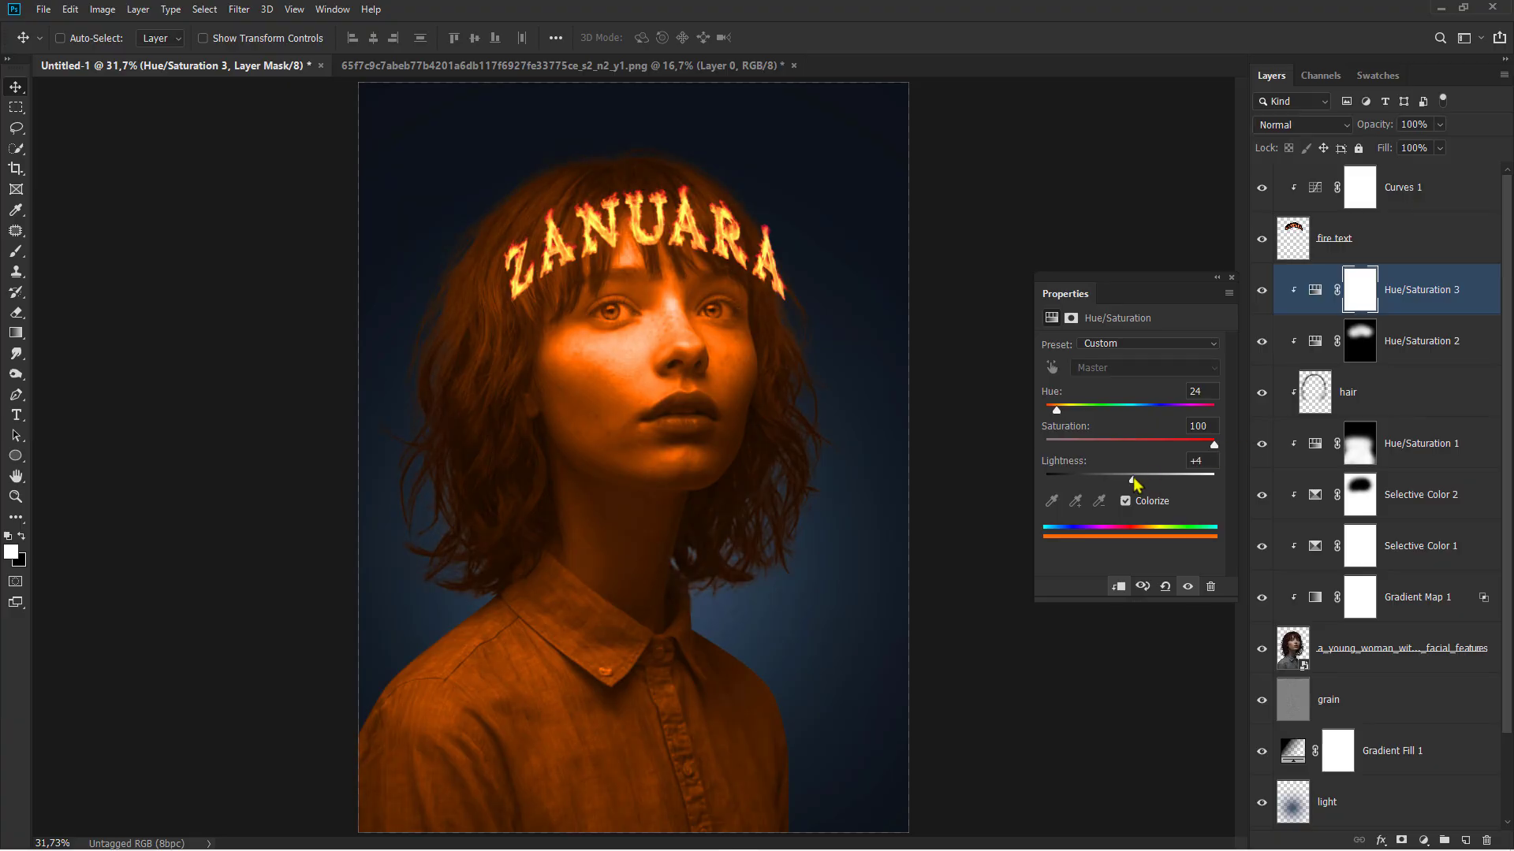
Set the Hue/Saturation 3 layer's blend mode to Linear Dodge (Add) and close its adjustment settings.
{"action": "left_click", "coordinate": [1297, 125]}
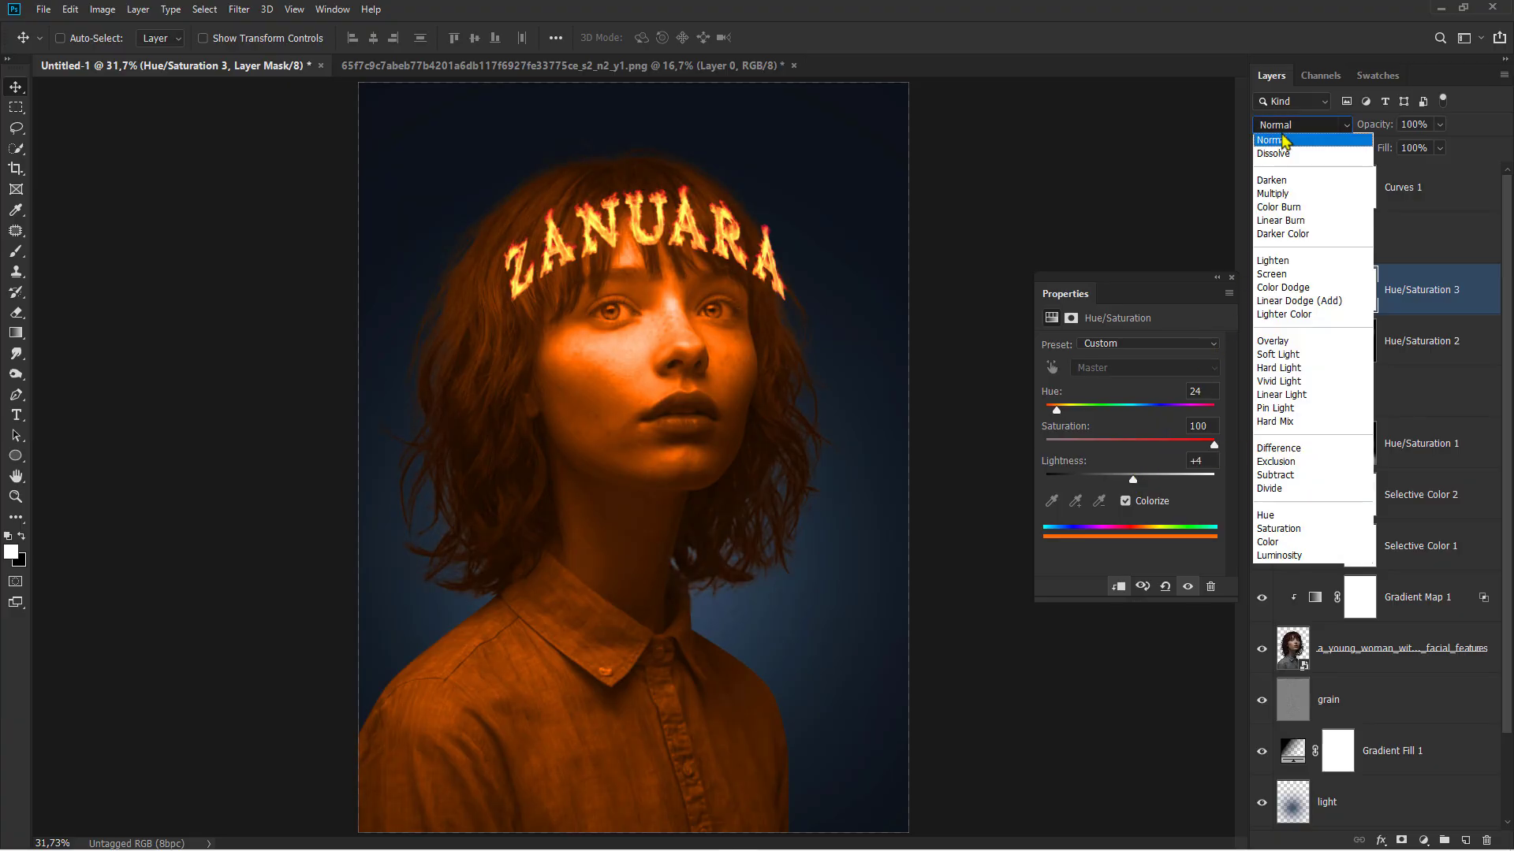
{"action": "left_click", "coordinate": [1297, 301]}
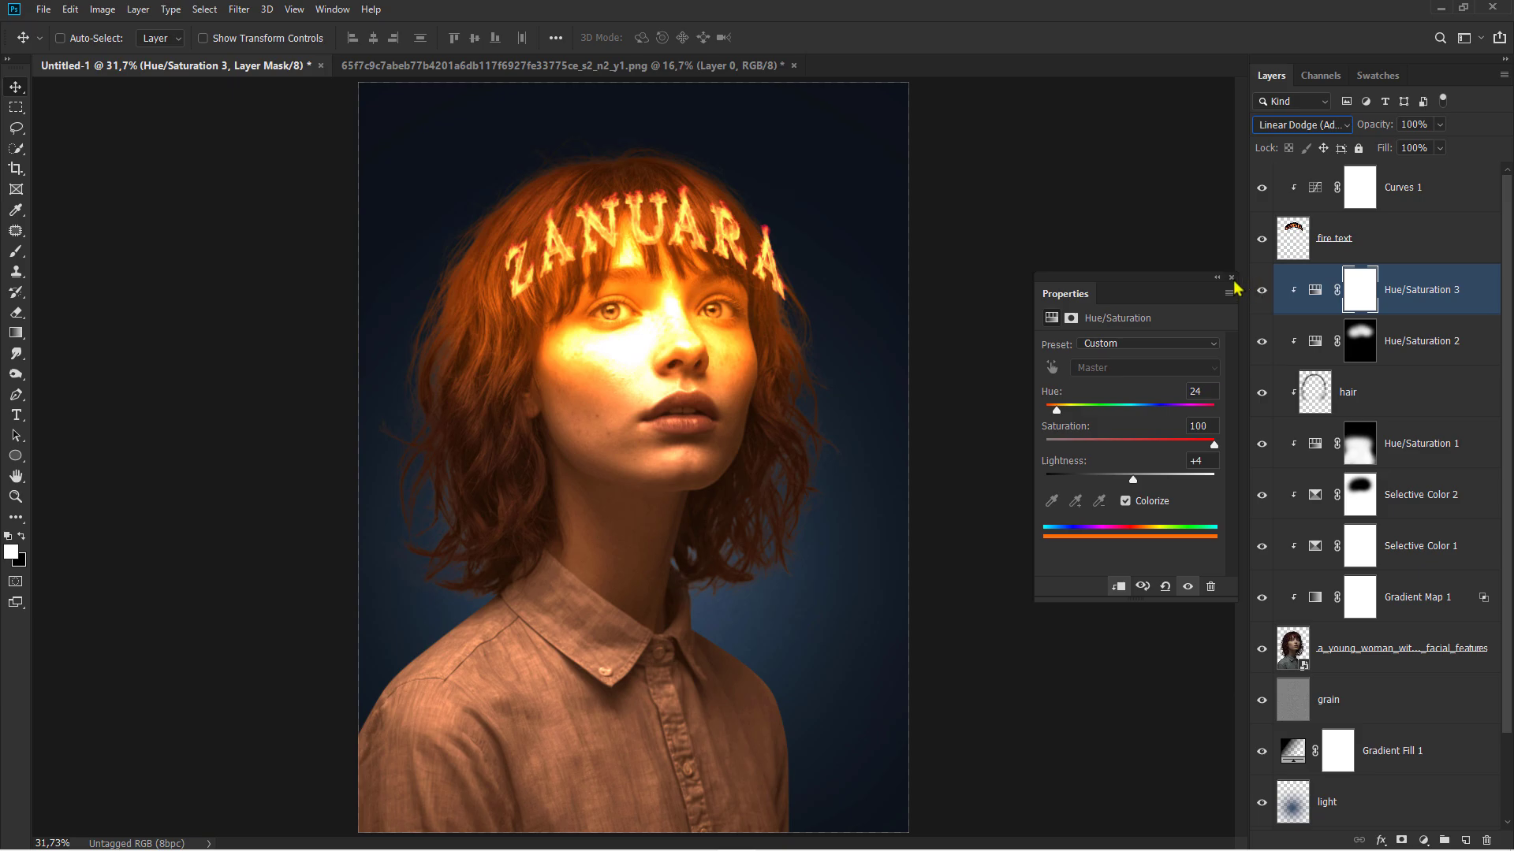
{"action": "left_click", "coordinate": [1232, 277]}
In the Hue/Saturation 3 blending options, split the Underlying Layer black Blend If point to 0 / 56.
{"action": "left_click", "coordinate": [1403, 313]}
{"action": "right_click", "coordinate": [1403, 313]}
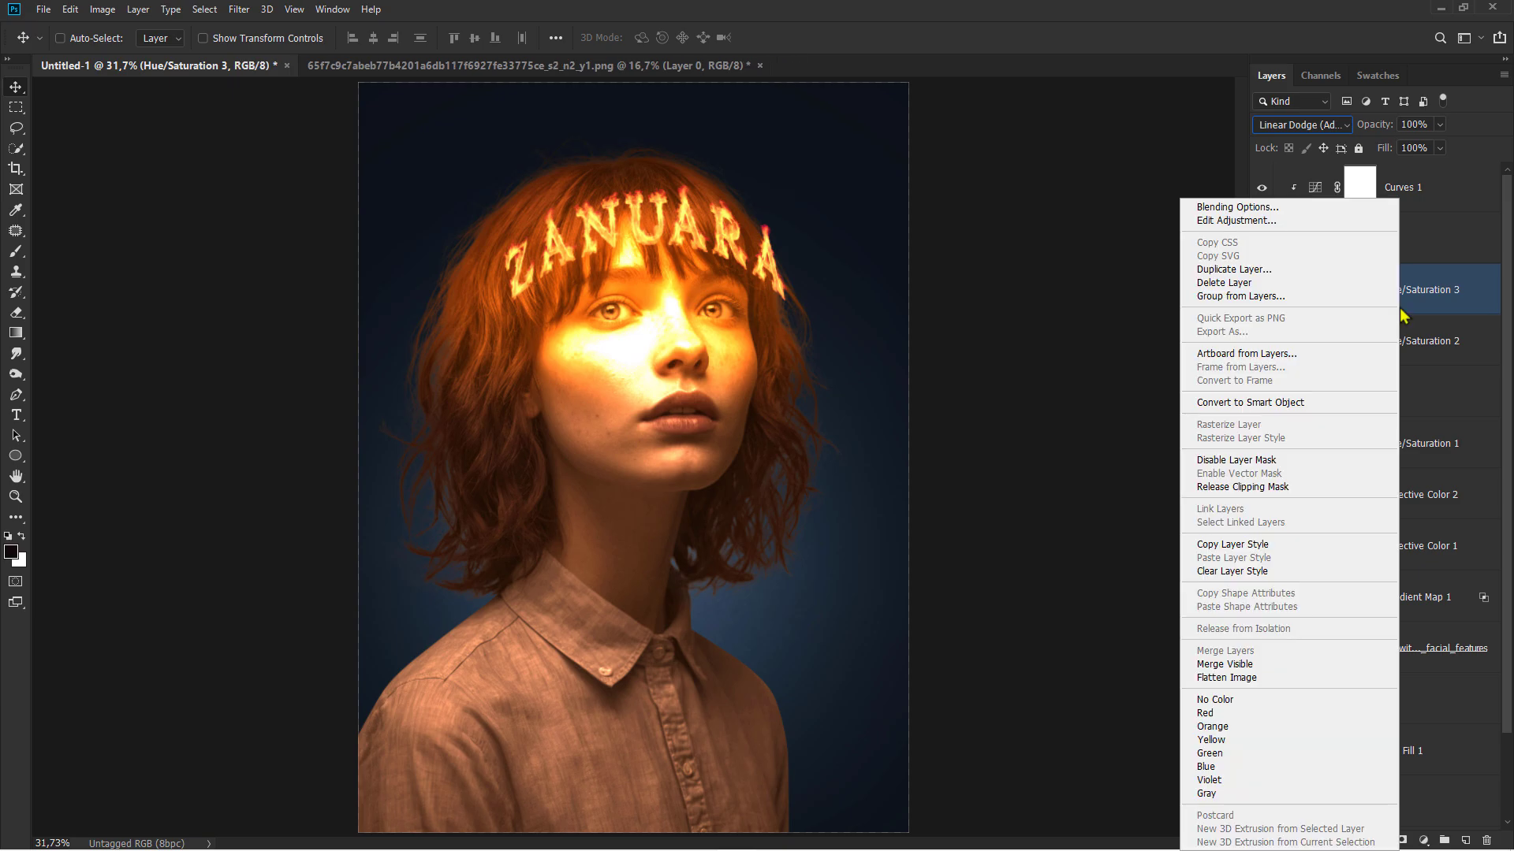
{"action": "left_click", "coordinate": [1307, 207]}
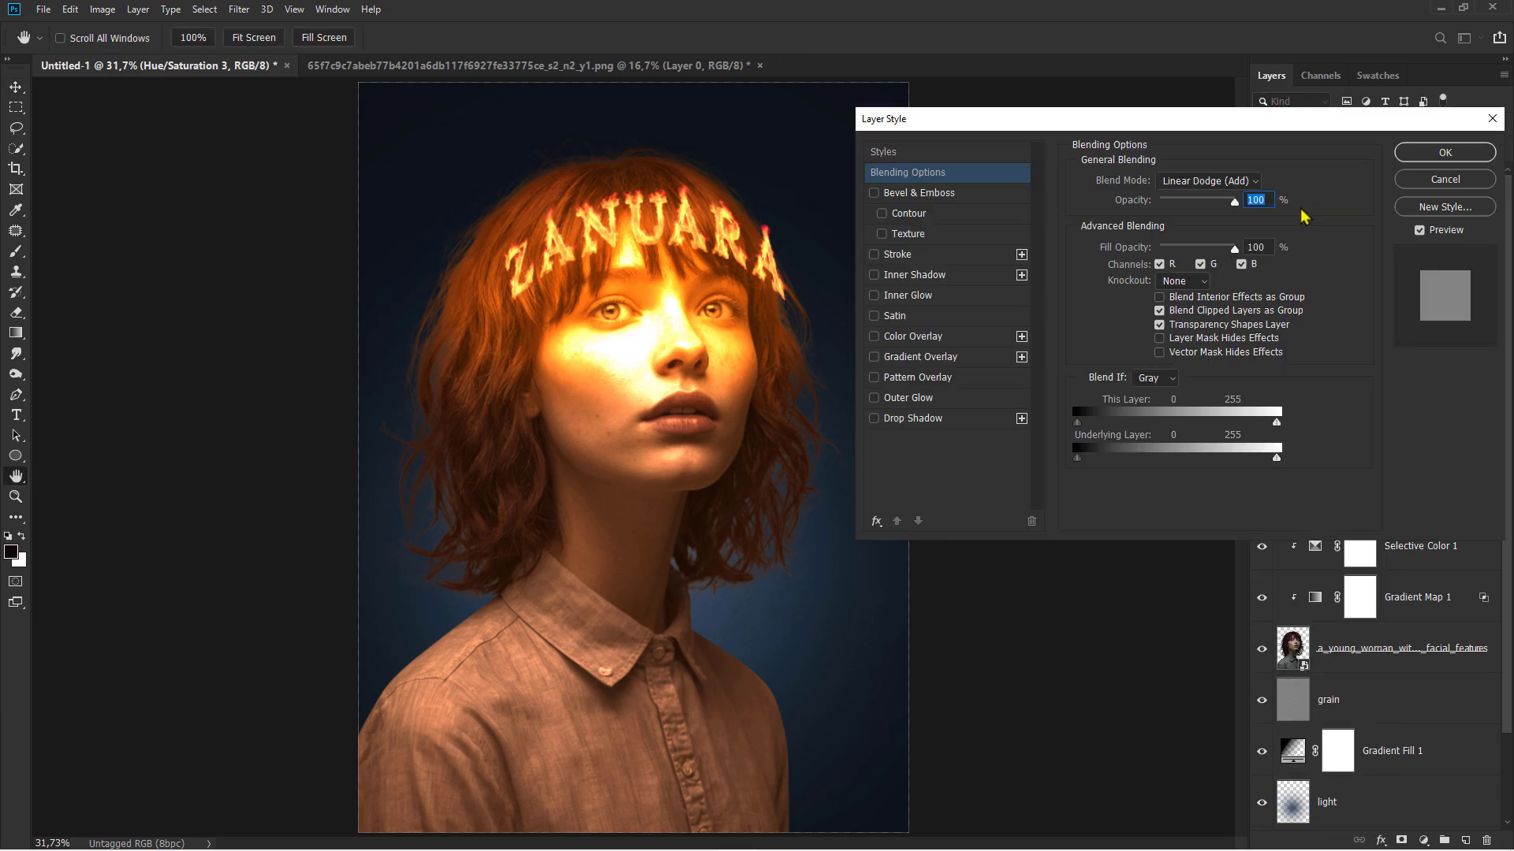
{"action": "left_click_drag", "start_coordinate": [1080, 459], "coordinate": [1115, 465]}
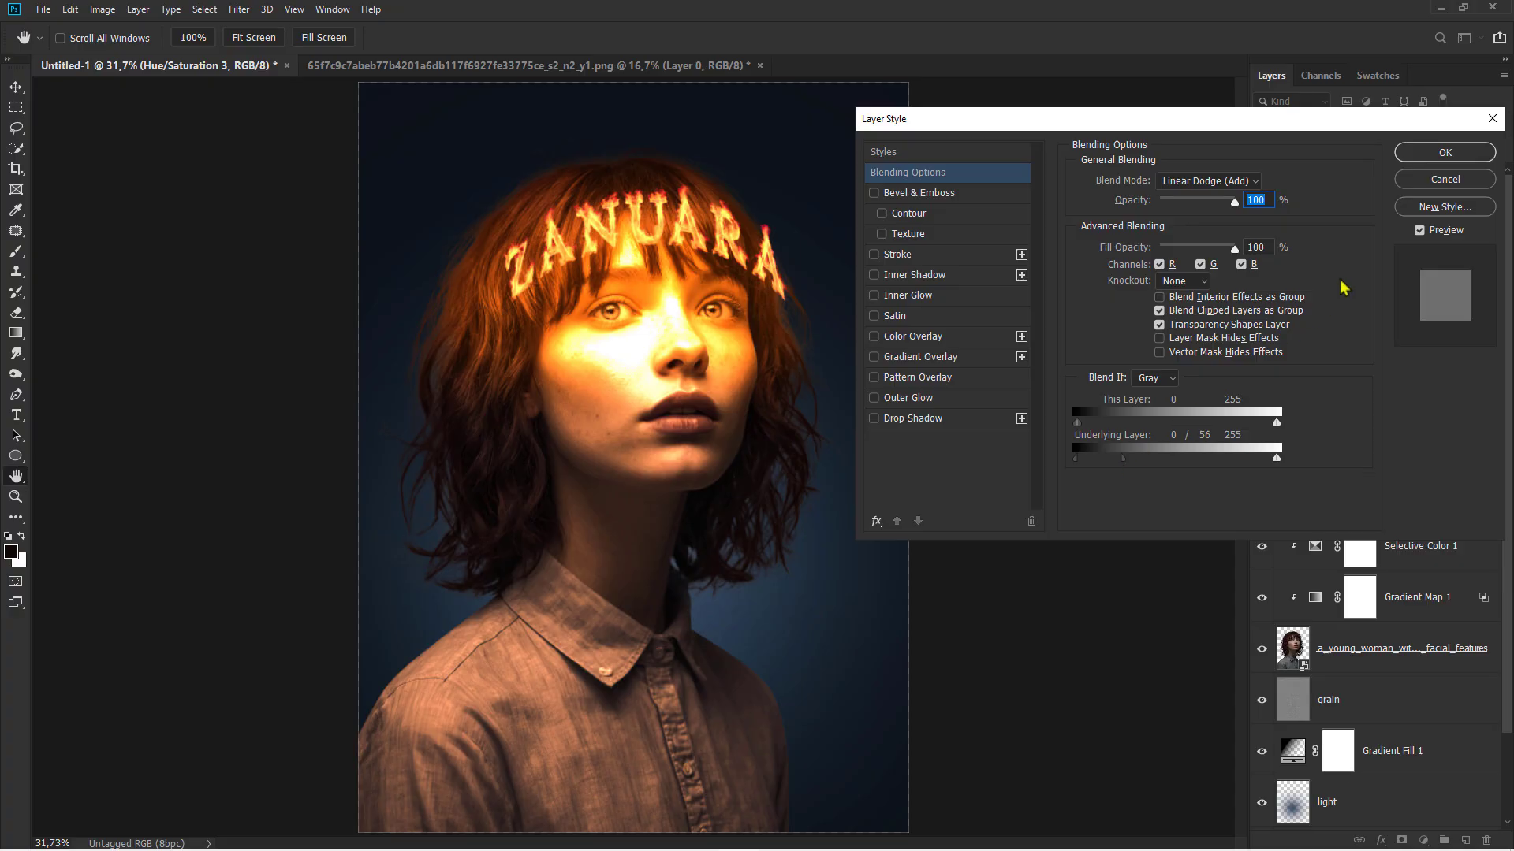
{"action": "left_click", "coordinate": [1432, 160]}
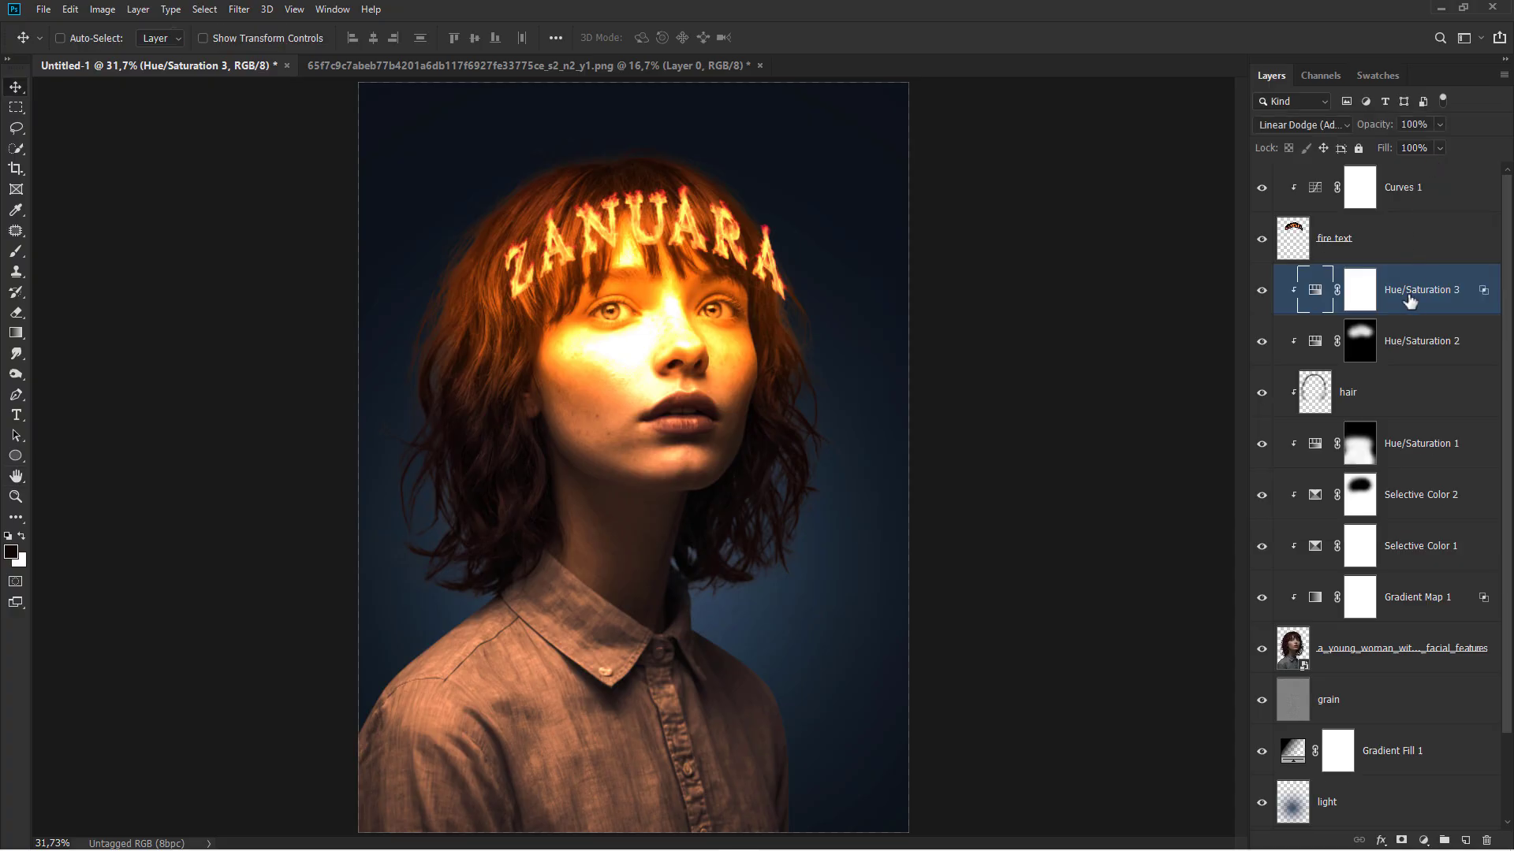
Invert the Hue/Saturation 3 mask to black and ready a soft white brush at 12% flow.
{"action": "left_click", "coordinate": [1364, 297]}
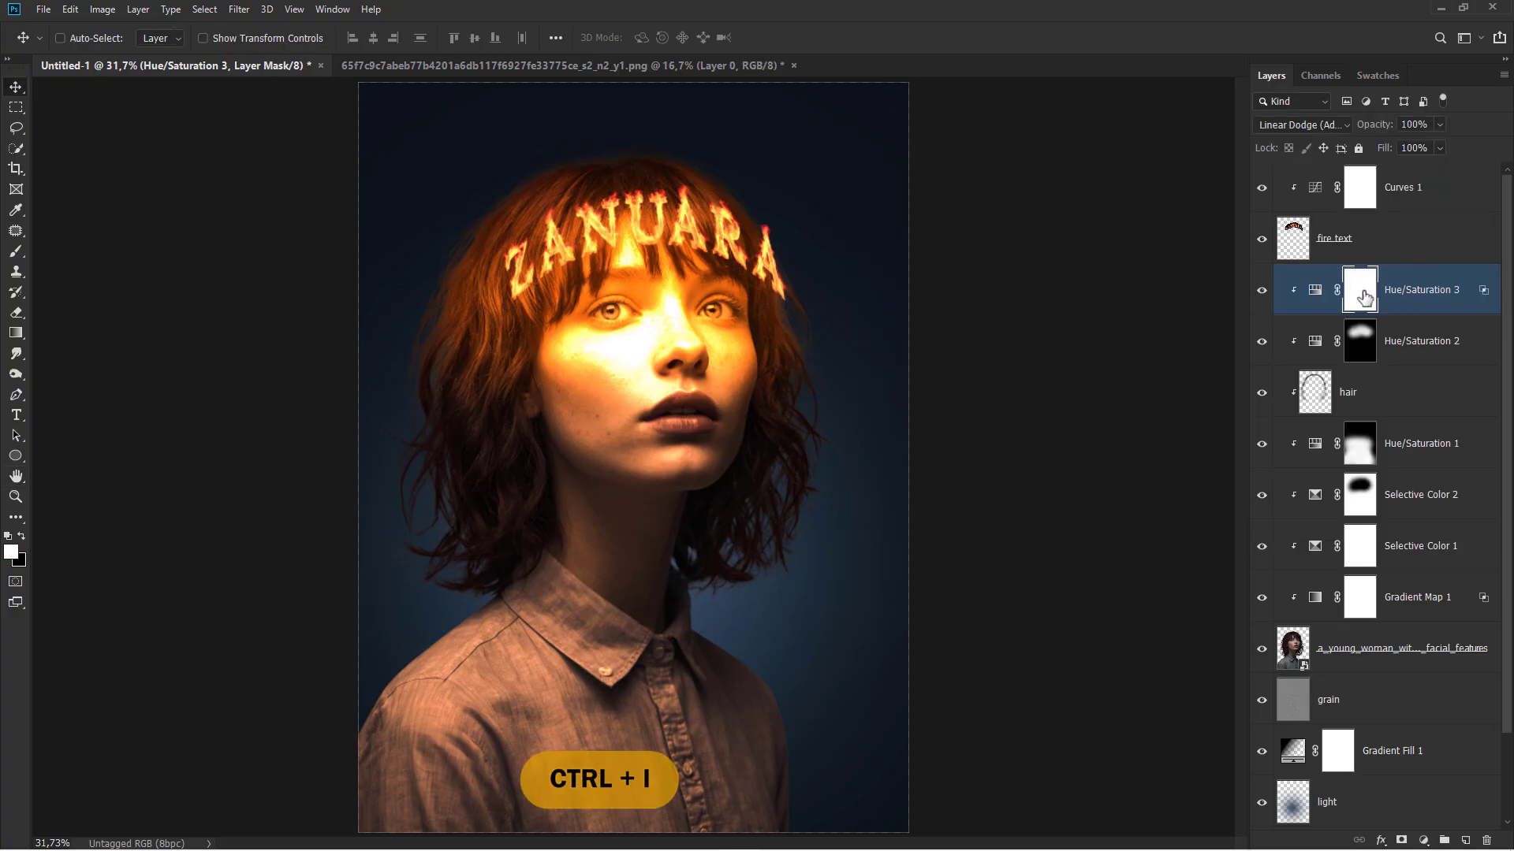
{"action": "key", "text": "ctrl+i"}
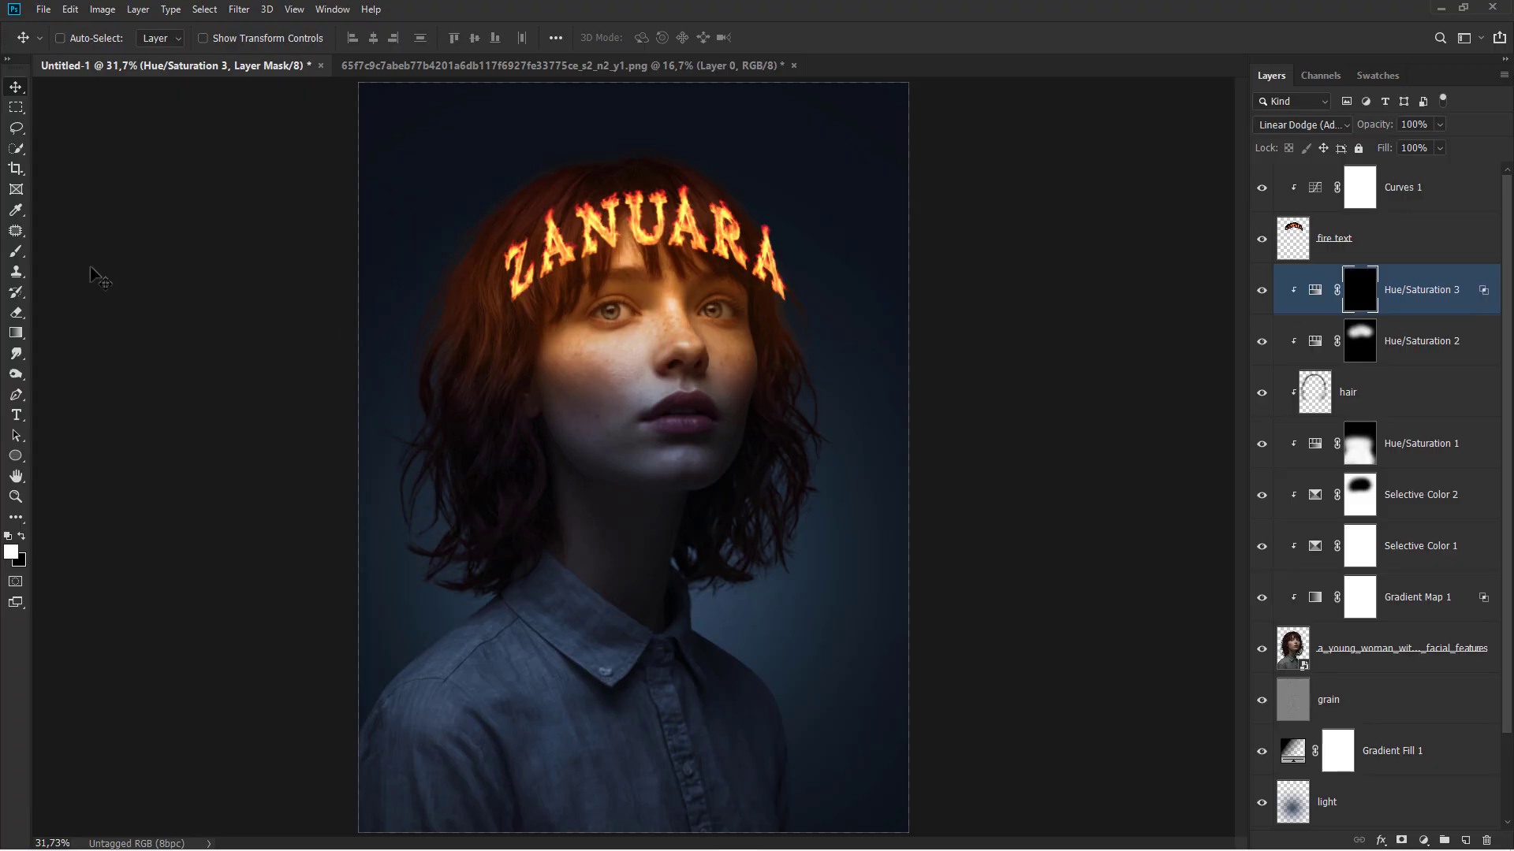
{"action": "right_click", "coordinate": [15, 251]}
{"action": "left_click", "coordinate": [55, 251]}
{"action": "left_click_drag", "start_coordinate": [551, 266], "coordinate": [533, 266]}
{"action": "left_click", "coordinate": [476, 38]}
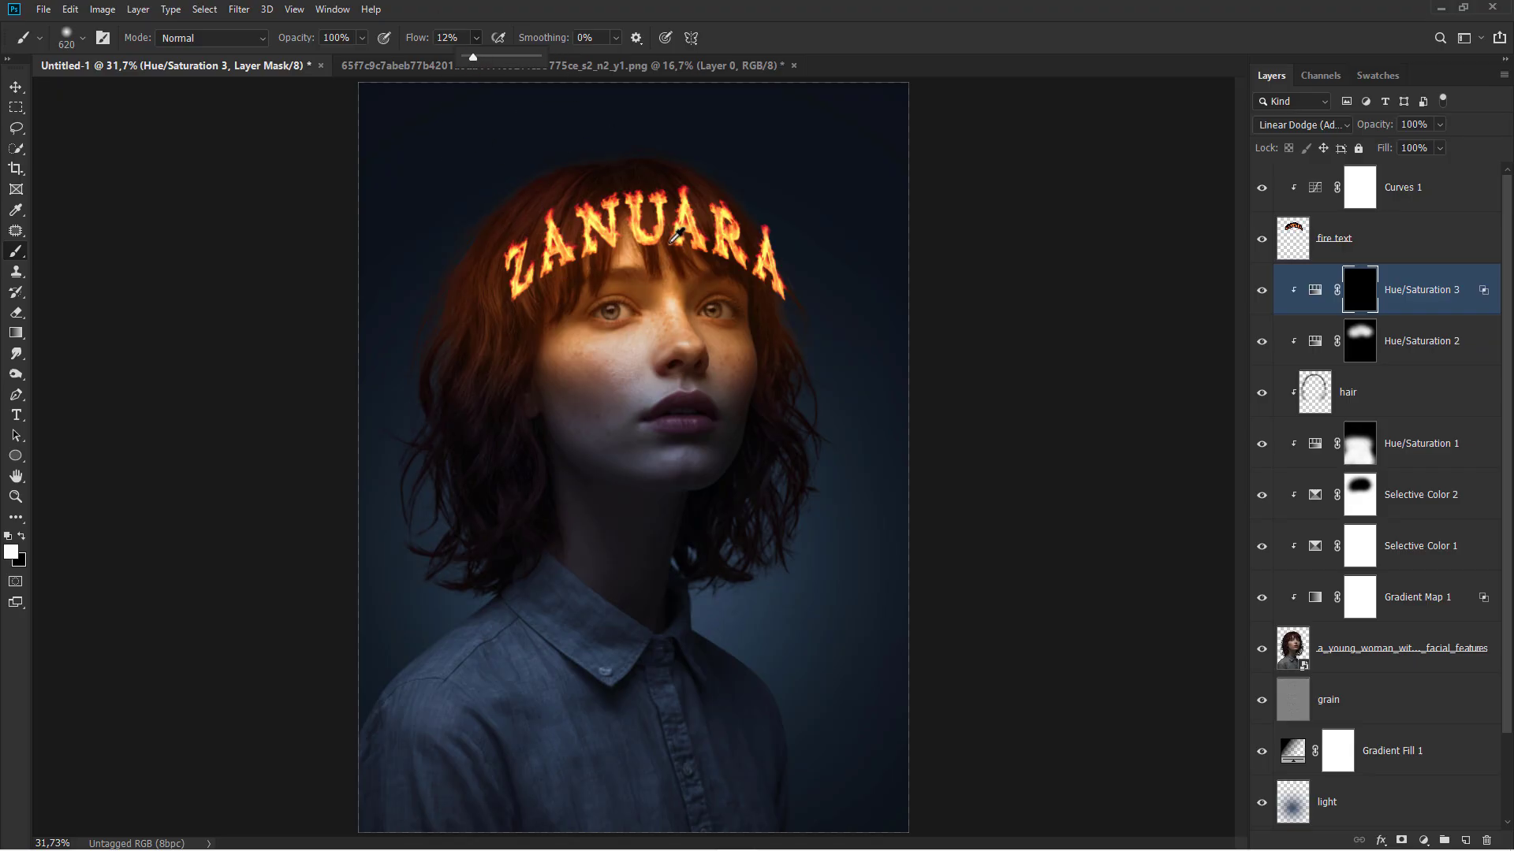
Paint white on the Hue/Saturation 3 mask along the hair strands on the image's left side with a small soft brush.
{"action": "scroll", "coordinate": [676, 276], "scroll_direction": "up", "scroll_amount": 6}
{"action": "mouse_move", "coordinate": [642, 294]}
{"action": "left_mouse_down"}
{"action": "mouse_move", "coordinate": [590, 288]}
{"action": "mouse_move", "coordinate": [567, 399]}
{"action": "left_mouse_up"}
{"action": "left_click_drag", "start_coordinate": [480, 353], "coordinate": [453, 393]}
{"action": "left_click_drag", "start_coordinate": [427, 305], "coordinate": [422, 419]}
{"action": "mouse_move", "coordinate": [377, 339]}
{"action": "left_mouse_down"}
{"action": "mouse_move", "coordinate": [396, 457]}
{"action": "mouse_move", "coordinate": [350, 347]}
{"action": "left_mouse_up"}
{"action": "mouse_move", "coordinate": [347, 353]}
{"action": "left_mouse_down"}
{"action": "mouse_move", "coordinate": [334, 488]}
{"action": "mouse_move", "coordinate": [283, 598]}
{"action": "left_mouse_up"}
{"action": "left_click_drag", "start_coordinate": [324, 387], "coordinate": [331, 474]}
{"action": "left_click_drag", "start_coordinate": [383, 431], "coordinate": [388, 512]}
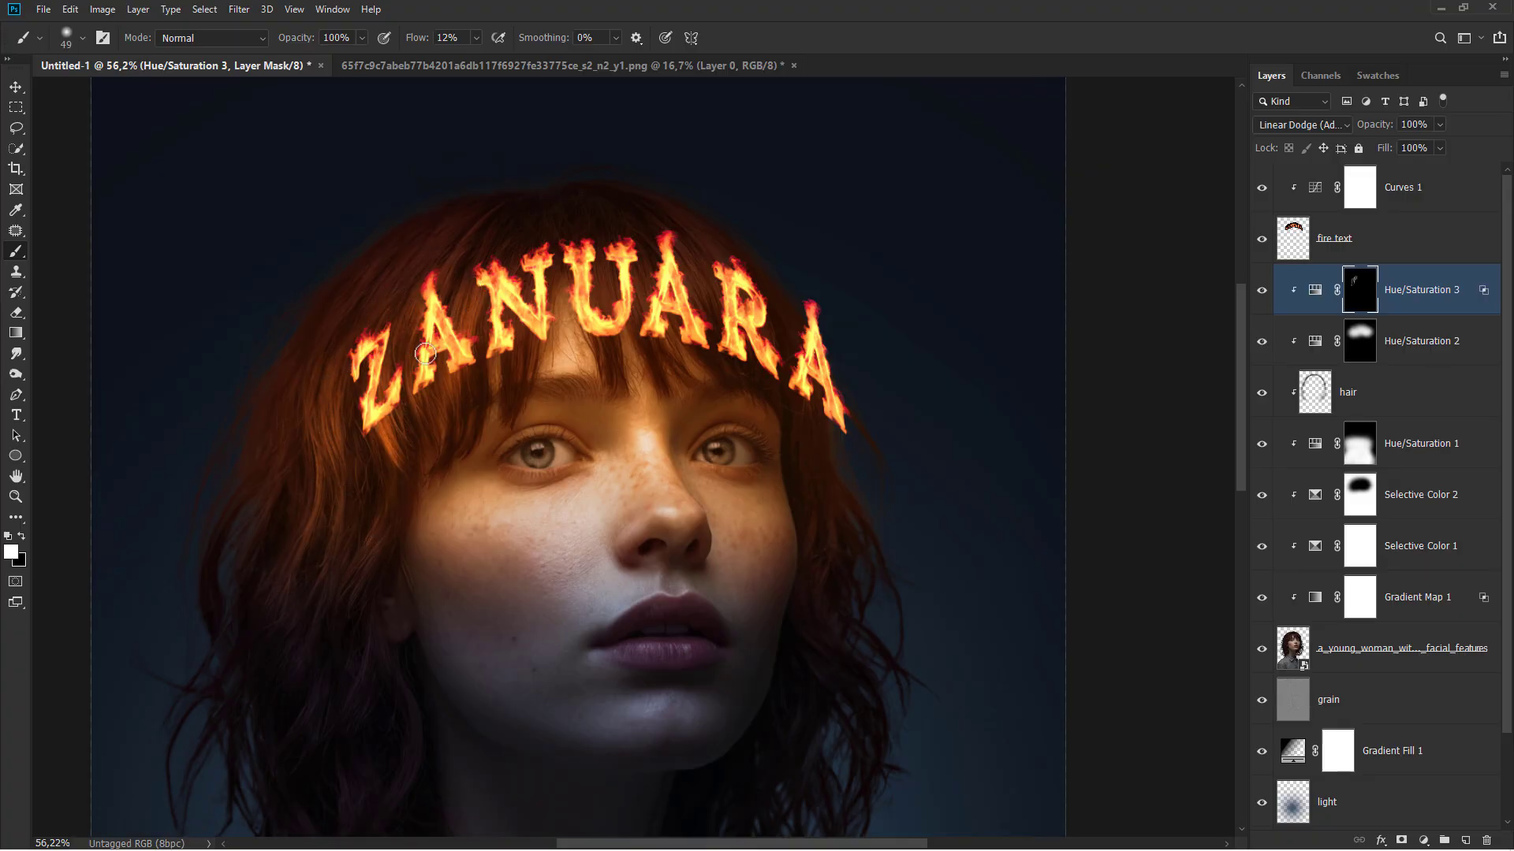
Paint glow highlights on the Hue/Saturation 3 mask over the bangs beneath the letters and the hair on the image's right side.
{"action": "left_click_drag", "start_coordinate": [449, 378], "coordinate": [455, 433]}
{"action": "left_click_drag", "start_coordinate": [486, 293], "coordinate": [477, 357]}
{"action": "left_click_drag", "start_coordinate": [533, 239], "coordinate": [517, 347]}
{"action": "mouse_move", "coordinate": [570, 258]}
{"action": "left_mouse_down"}
{"action": "mouse_move", "coordinate": [591, 362]}
{"action": "mouse_move", "coordinate": [623, 341]}
{"action": "mouse_move", "coordinate": [611, 366]}
{"action": "mouse_move", "coordinate": [615, 316]}
{"action": "left_mouse_up"}
{"action": "mouse_move", "coordinate": [652, 266]}
{"action": "left_mouse_down"}
{"action": "mouse_move", "coordinate": [677, 365]}
{"action": "mouse_move", "coordinate": [712, 328]}
{"action": "left_mouse_up"}
{"action": "left_click_drag", "start_coordinate": [709, 268], "coordinate": [754, 360]}
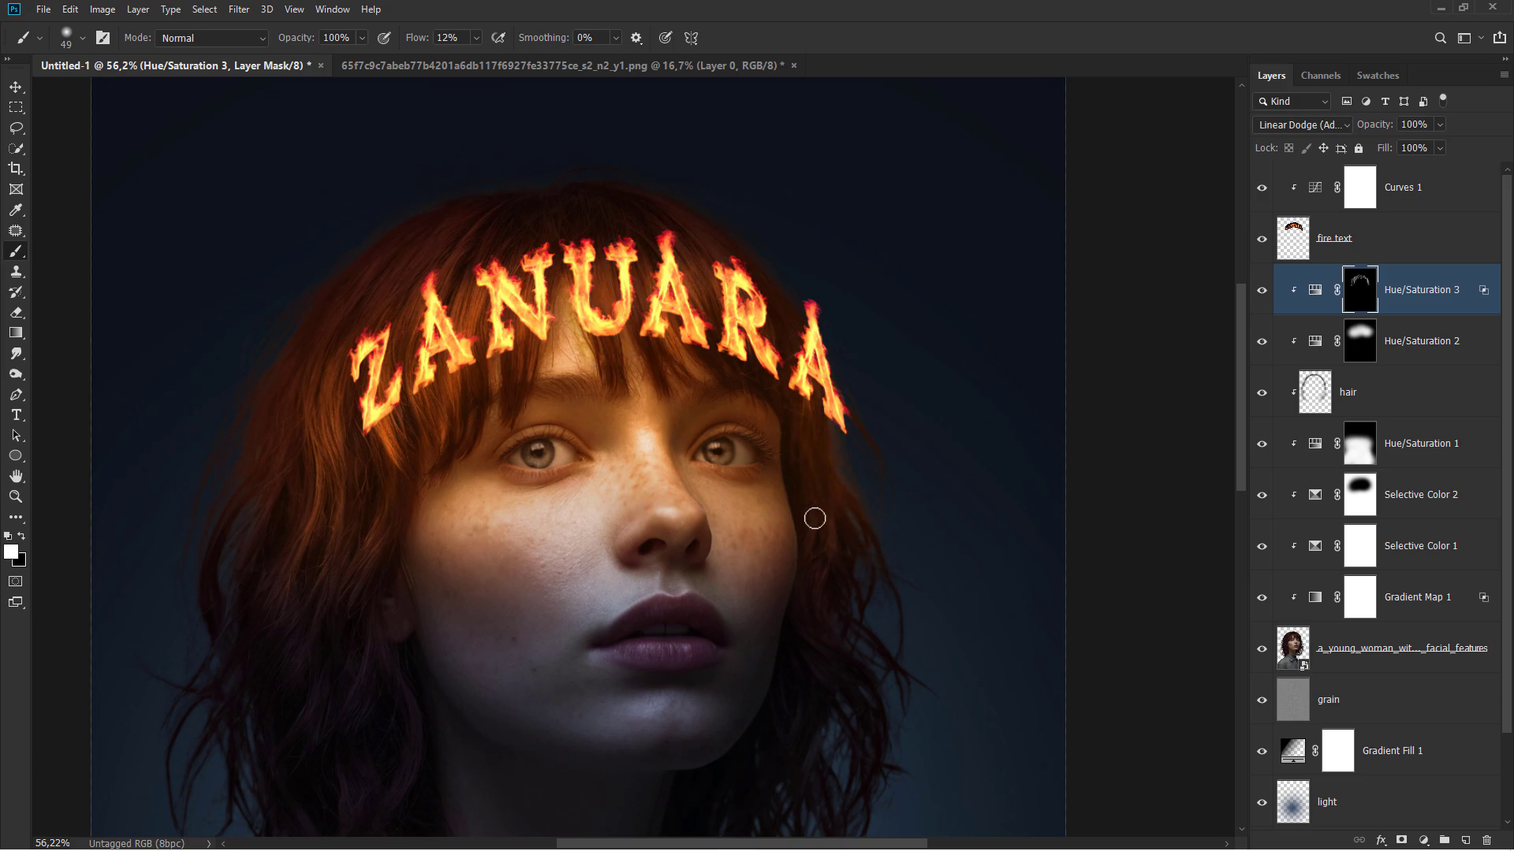
{"action": "left_click_drag", "start_coordinate": [666, 276], "coordinate": [708, 385]}
{"action": "left_click_drag", "start_coordinate": [701, 428], "coordinate": [592, 443]}
Brighten both irises on the Hue/Saturation 3 mask with an 81 px soft brush.
{"action": "scroll", "coordinate": [555, 447], "scroll_direction": "up", "scroll_amount": 5}
{"action": "left_click", "coordinate": [531, 457]}
{"action": "scroll", "coordinate": [527, 372], "scroll_direction": "down", "scroll_amount": 4}
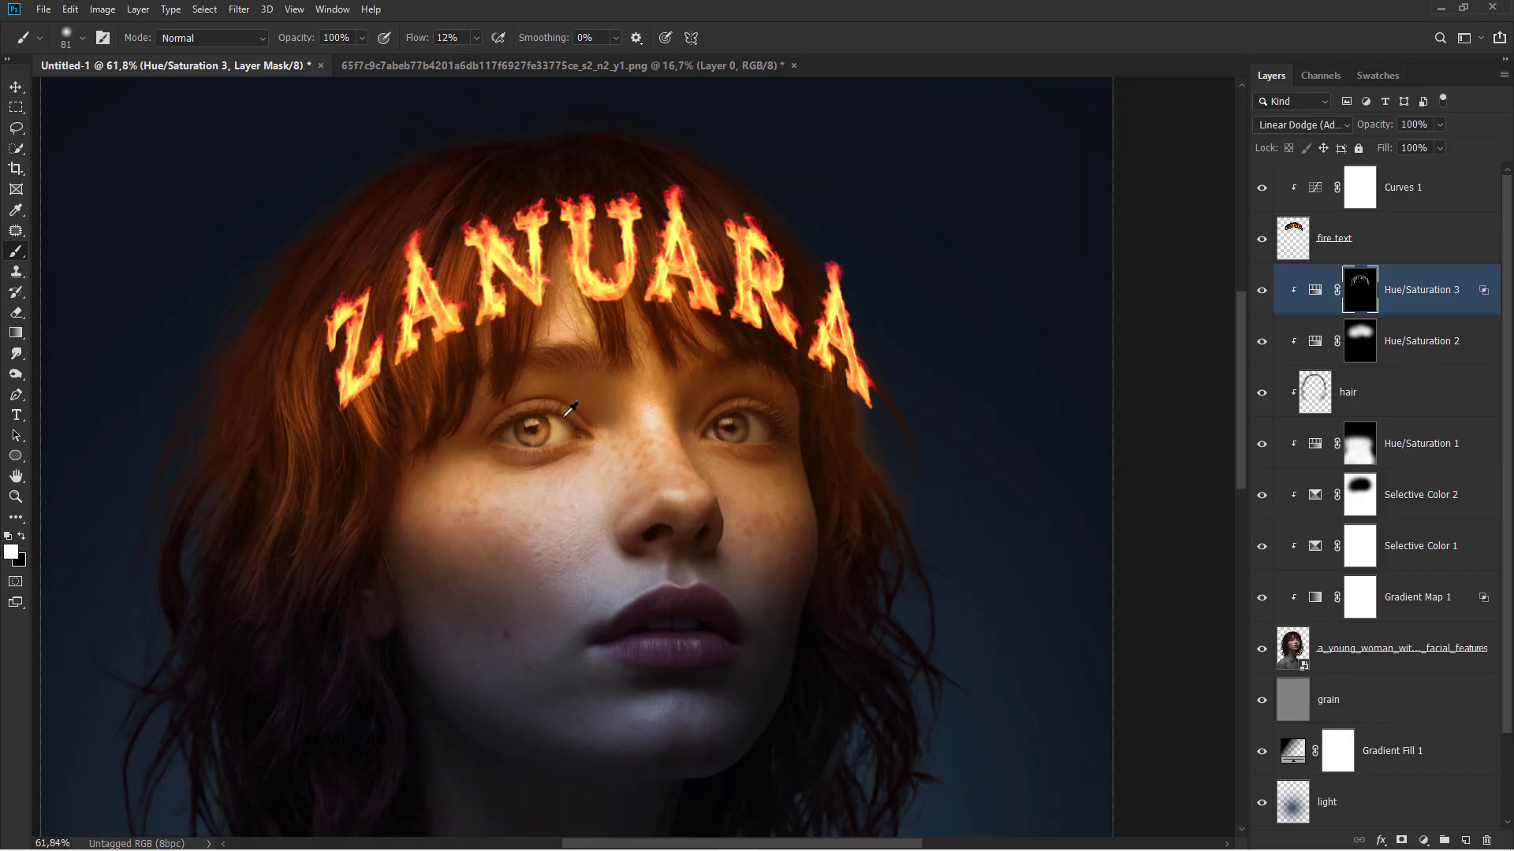
{"action": "scroll", "coordinate": [526, 431], "scroll_direction": "up", "scroll_amount": 2}
{"action": "left_click", "coordinate": [767, 426]}
{"action": "scroll", "coordinate": [442, 442], "scroll_direction": "down", "scroll_amount": 7}
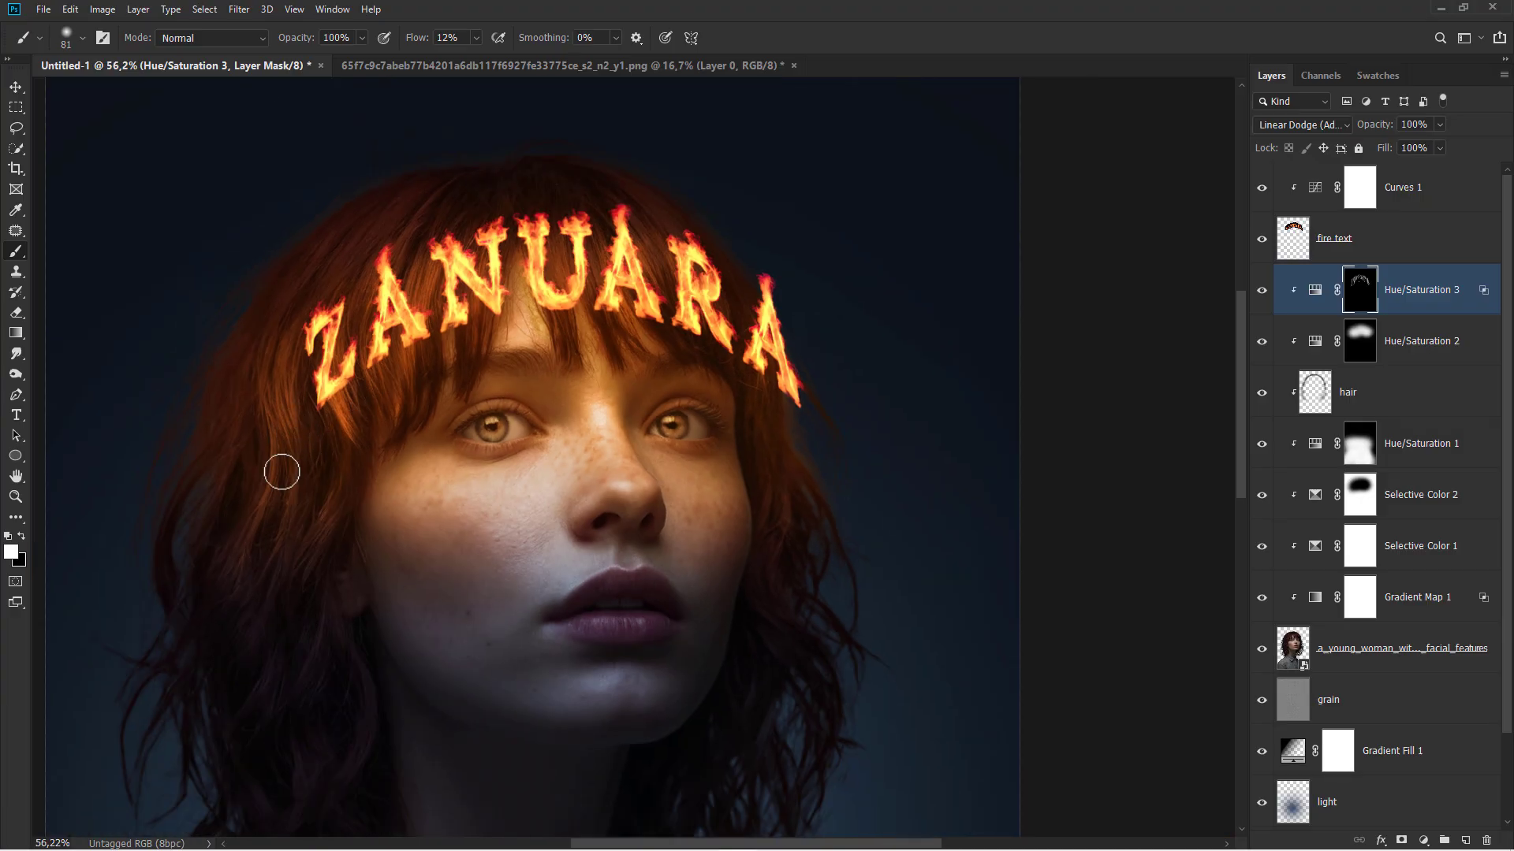
Paint warm rim light on both shirt shoulders in the Hue/Saturation 3 mask with larger soft brushes, and compare with the layer hidden.
{"action": "scroll", "coordinate": [483, 473], "scroll_direction": "down", "scroll_amount": 2}
{"action": "scroll", "coordinate": [541, 476], "scroll_direction": "up", "scroll_amount": 6}
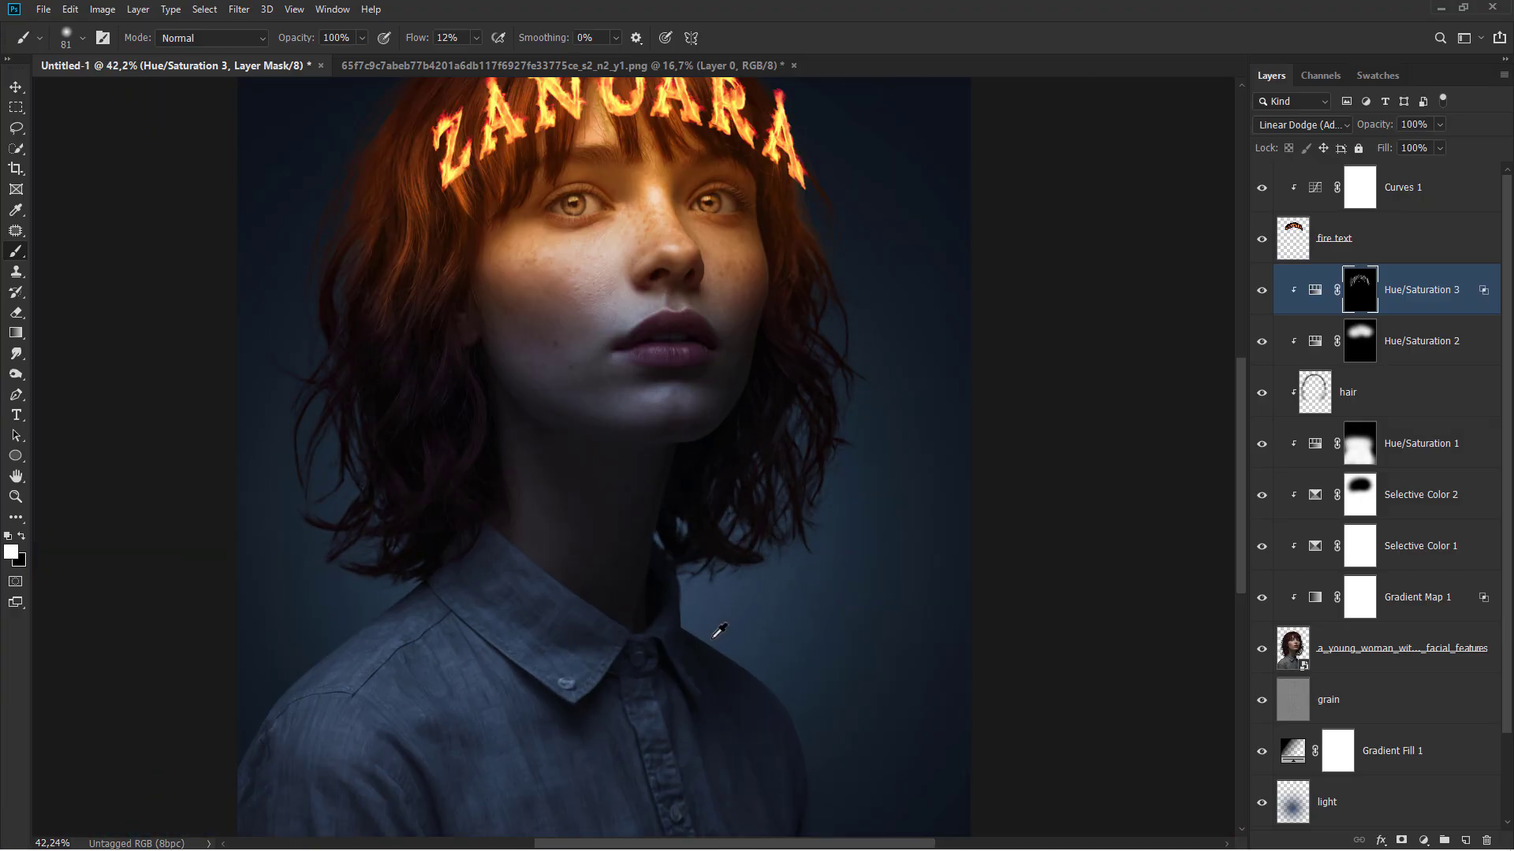
{"action": "mouse_move", "coordinate": [564, 477]}
{"action": "left_mouse_down"}
{"action": "mouse_move", "coordinate": [733, 640]}
{"action": "mouse_move", "coordinate": [564, 474]}
{"action": "mouse_move", "coordinate": [742, 678]}
{"action": "mouse_move", "coordinate": [572, 496]}
{"action": "mouse_move", "coordinate": [727, 798]}
{"action": "left_mouse_up"}
{"action": "scroll", "coordinate": [739, 566], "scroll_direction": "down", "scroll_amount": 5}
{"action": "scroll", "coordinate": [738, 566], "scroll_direction": "down", "scroll_amount": 1}
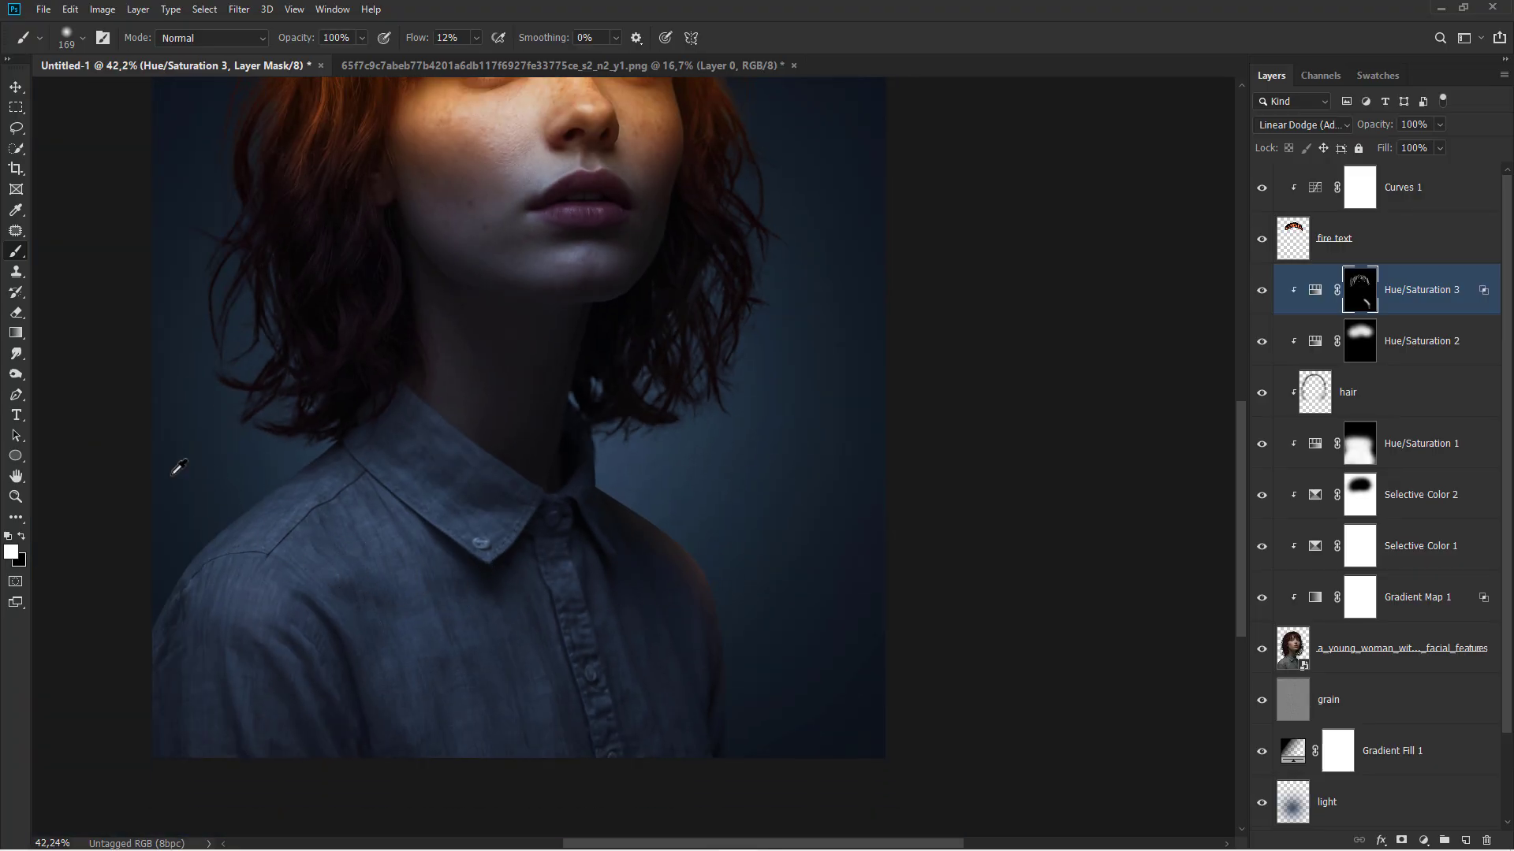
{"action": "mouse_move", "coordinate": [172, 477]}
{"action": "left_mouse_down"}
{"action": "mouse_move", "coordinate": [319, 493]}
{"action": "mouse_move", "coordinate": [255, 558]}
{"action": "mouse_move", "coordinate": [308, 540]}
{"action": "left_mouse_up"}
{"action": "mouse_move", "coordinate": [307, 540]}
{"action": "left_mouse_down"}
{"action": "mouse_move", "coordinate": [377, 507]}
{"action": "mouse_move", "coordinate": [403, 463]}
{"action": "mouse_move", "coordinate": [416, 513]}
{"action": "mouse_move", "coordinate": [395, 488]}
{"action": "mouse_move", "coordinate": [317, 576]}
{"action": "mouse_move", "coordinate": [296, 573]}
{"action": "mouse_move", "coordinate": [368, 504]}
{"action": "mouse_move", "coordinate": [441, 498]}
{"action": "mouse_move", "coordinate": [362, 606]}
{"action": "mouse_move", "coordinate": [292, 608]}
{"action": "mouse_move", "coordinate": [471, 561]}
{"action": "left_mouse_up"}
{"action": "scroll", "coordinate": [470, 562], "scroll_direction": "down", "scroll_amount": 3}
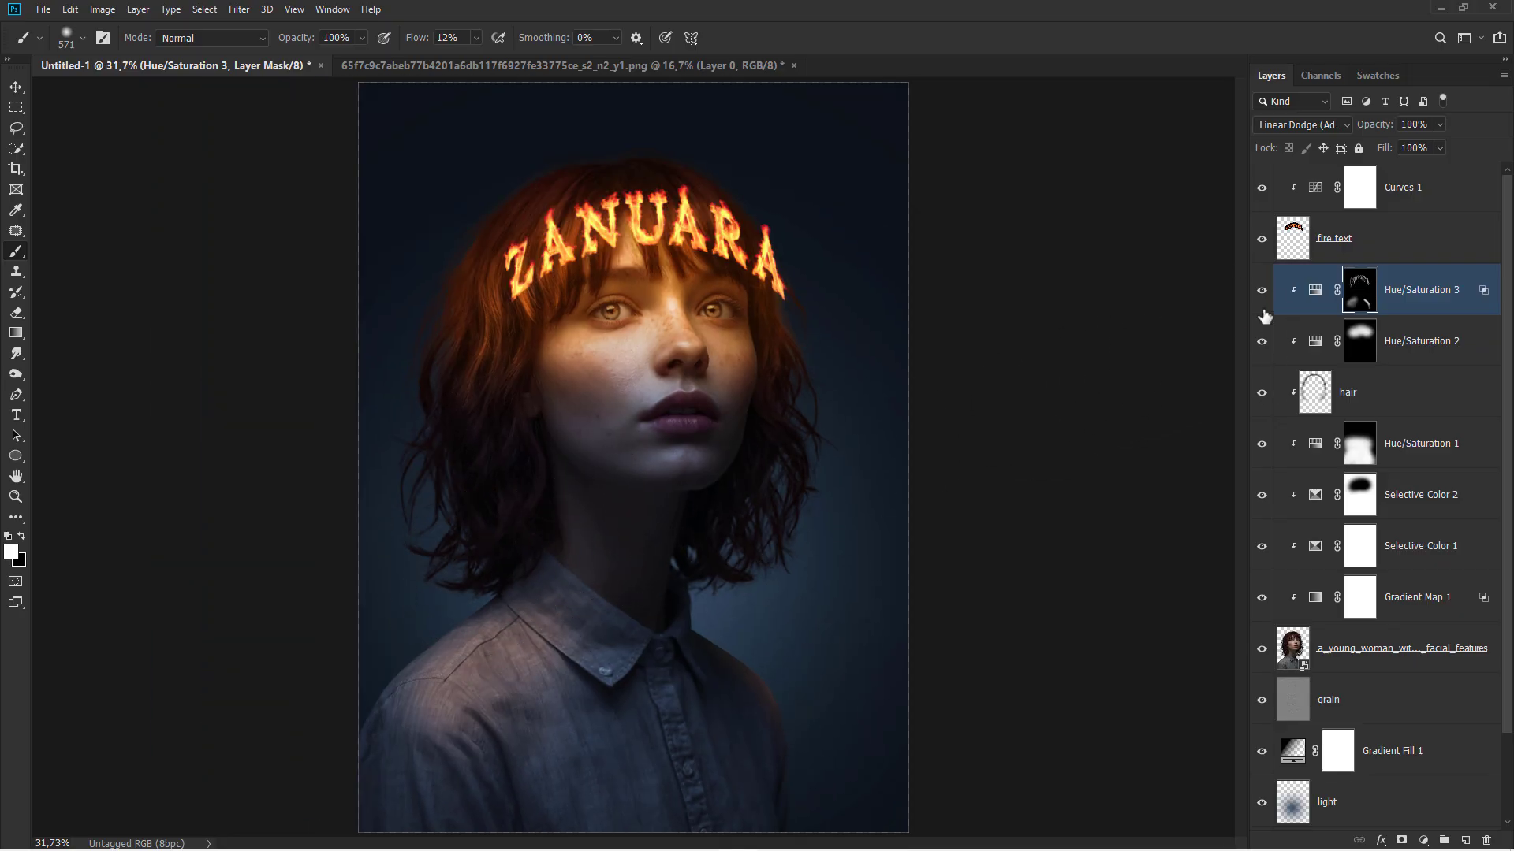
{"action": "left_click", "coordinate": [1262, 291]}
{"action": "left_click", "coordinate": [1263, 293]}
Add a clipped Exposure adjustment above Hue/Saturation 3 with Gamma Correction 0.87.
{"action": "left_click", "coordinate": [1329, 295]}
{"action": "key", "text": "v"}
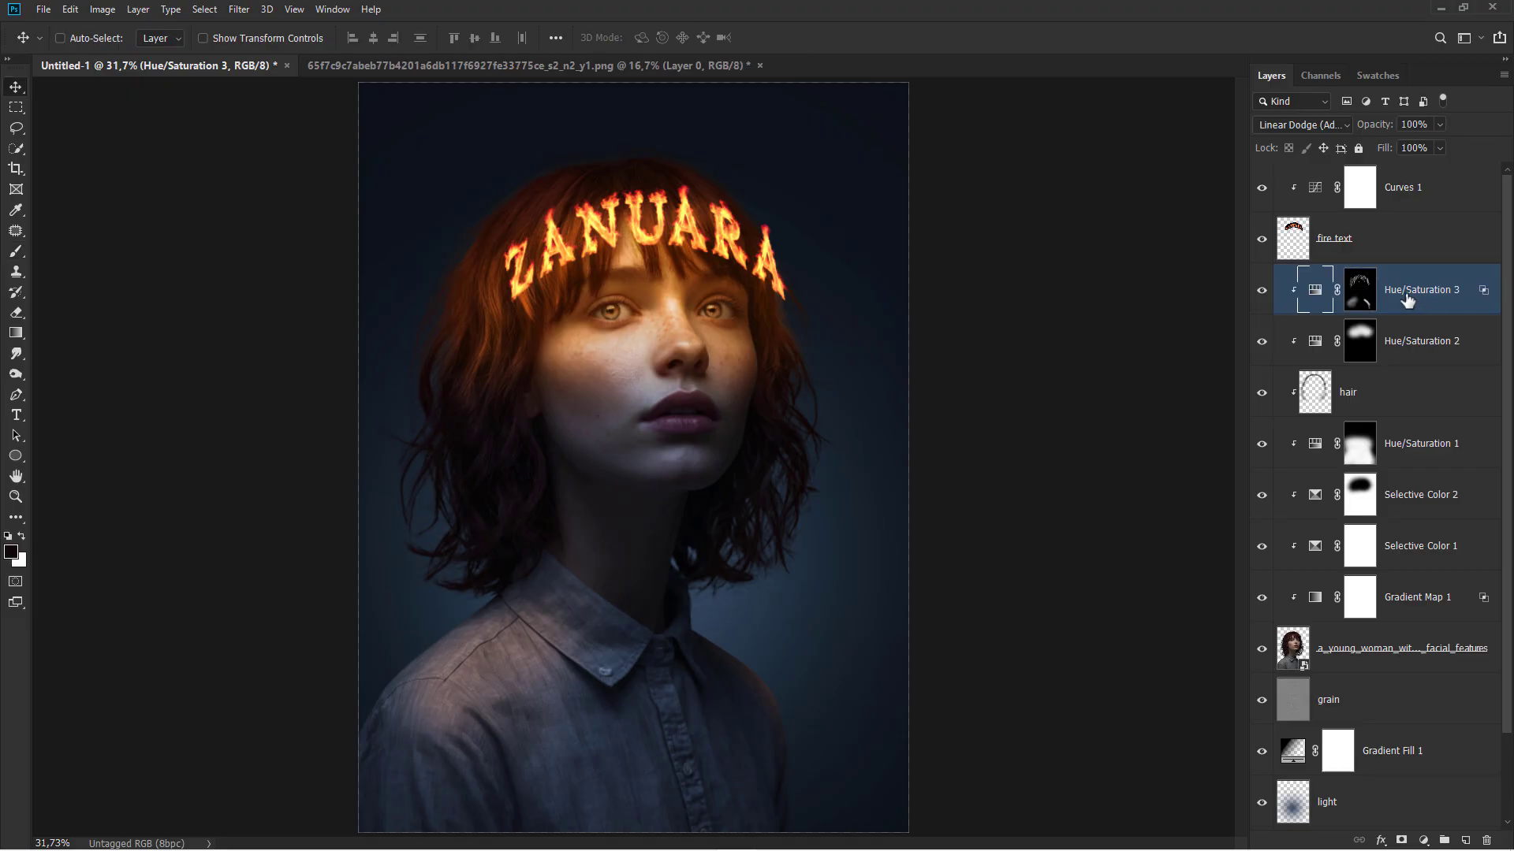
{"action": "left_click", "coordinate": [1427, 837]}
{"action": "left_click", "coordinate": [1431, 656]}
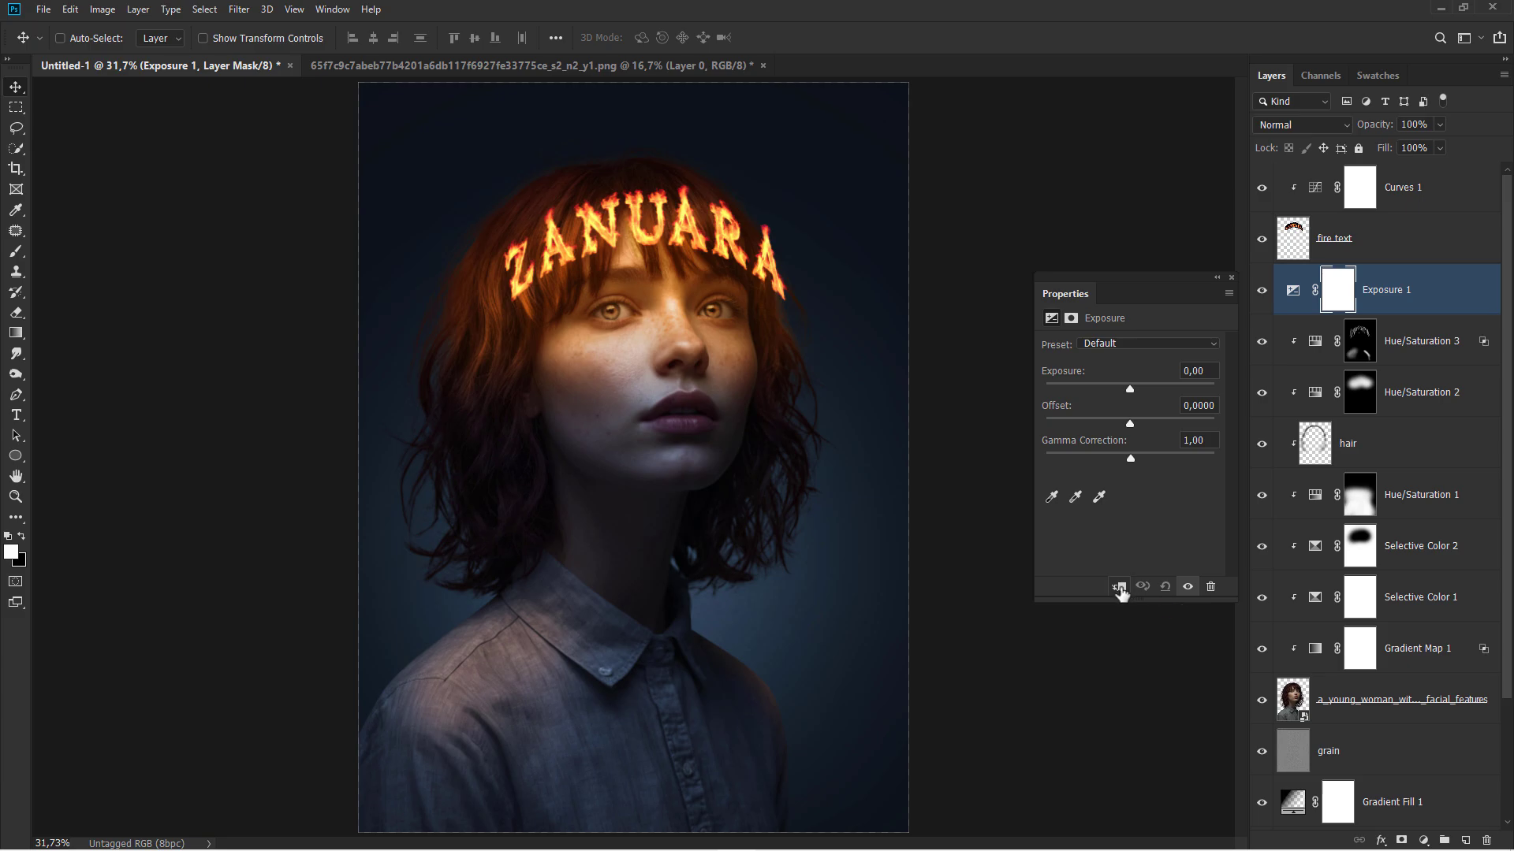
{"action": "left_click", "coordinate": [1120, 588]}
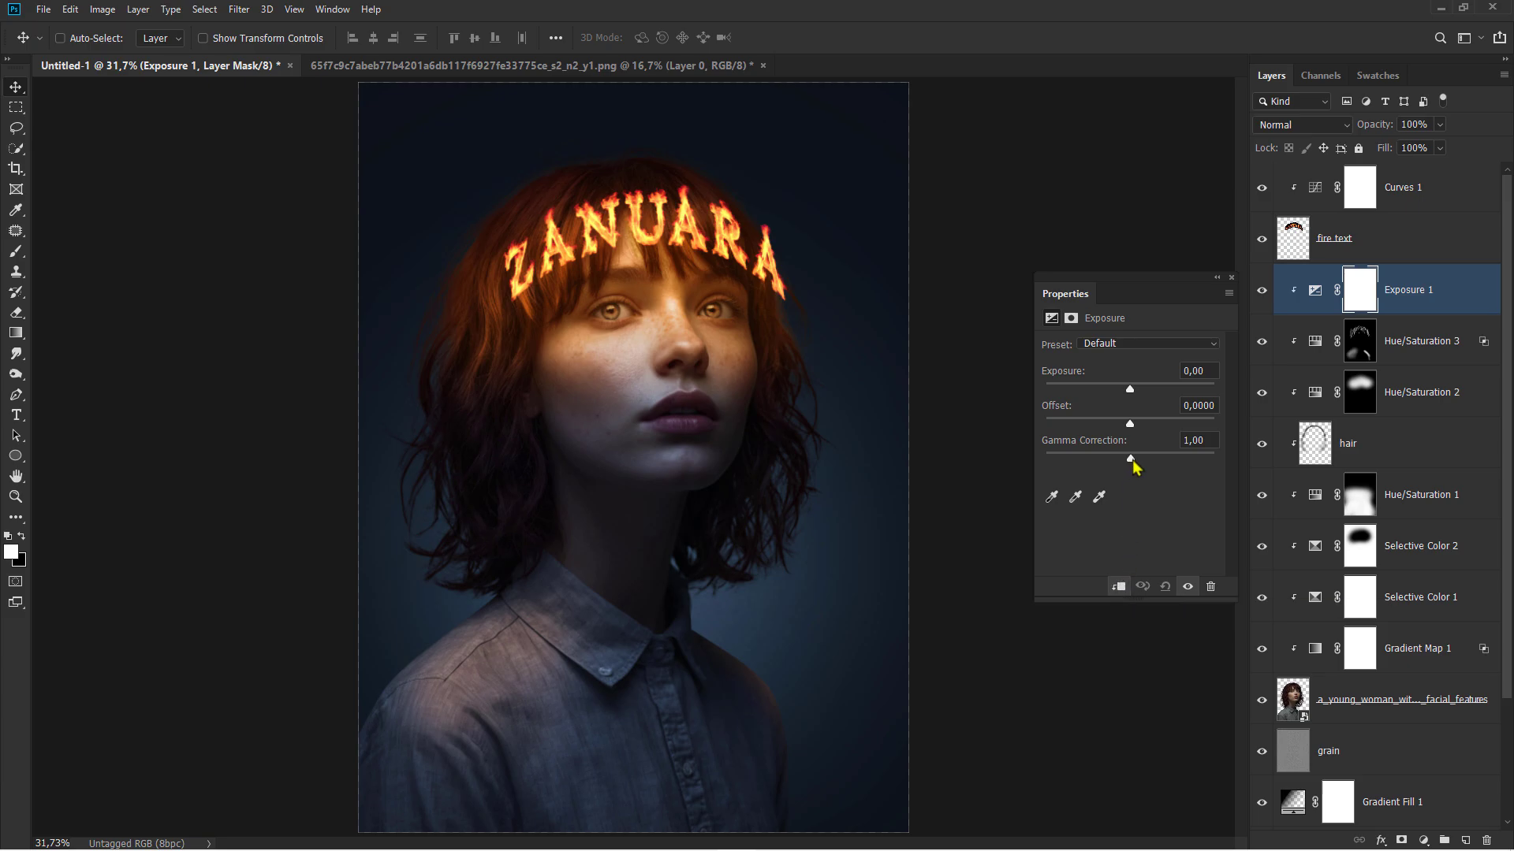
{"action": "left_click_drag", "start_coordinate": [1131, 459], "coordinate": [1139, 459]}
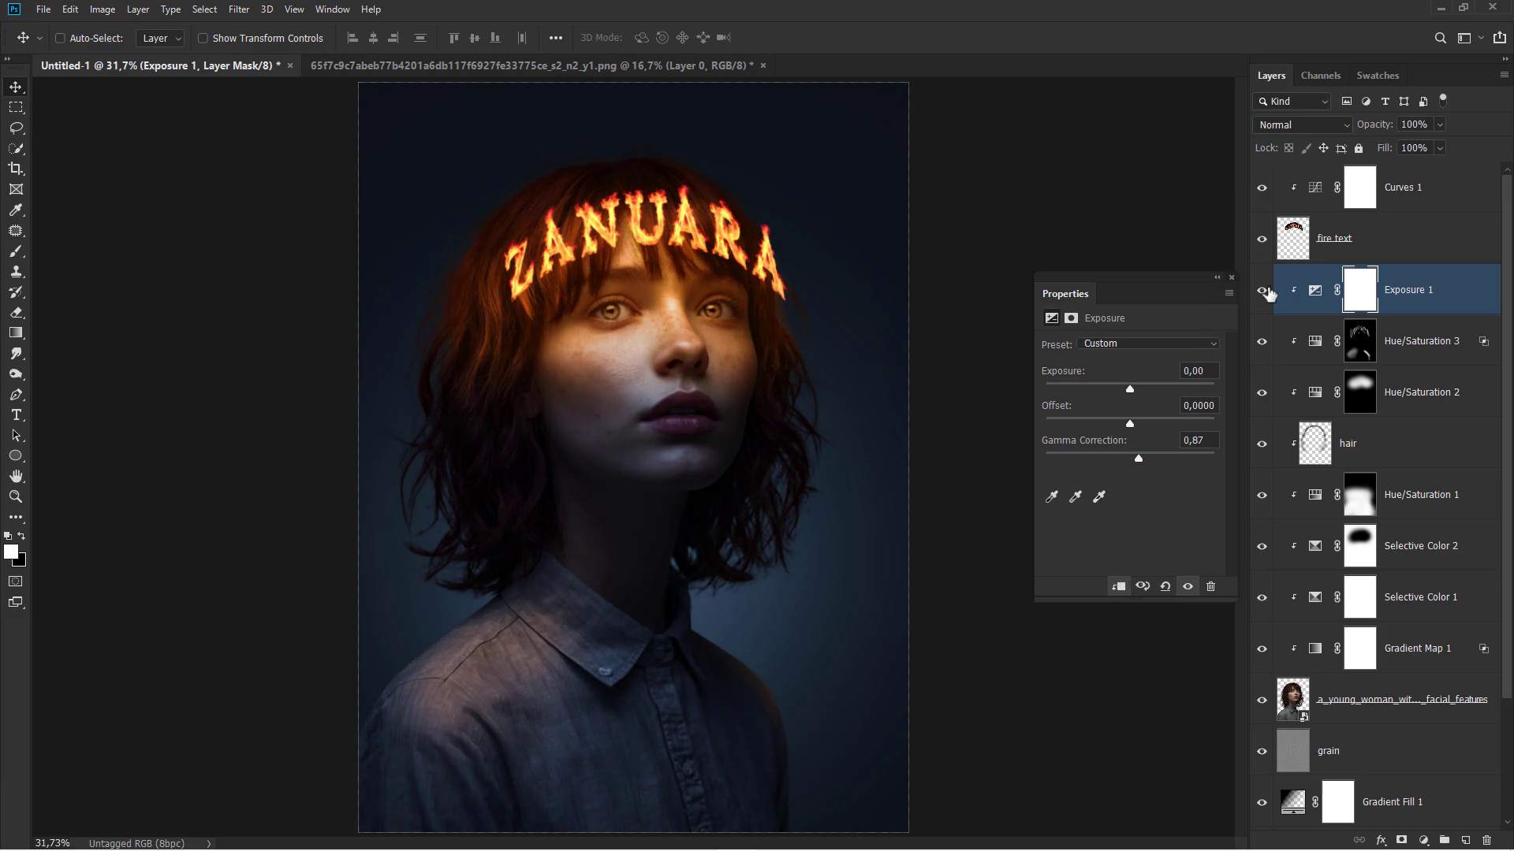
Invert the Exposure 1 mask to black and switch to the Brush tool.
{"action": "left_click", "coordinate": [1362, 306]}
{"action": "key", "text": "ctrl+i"}
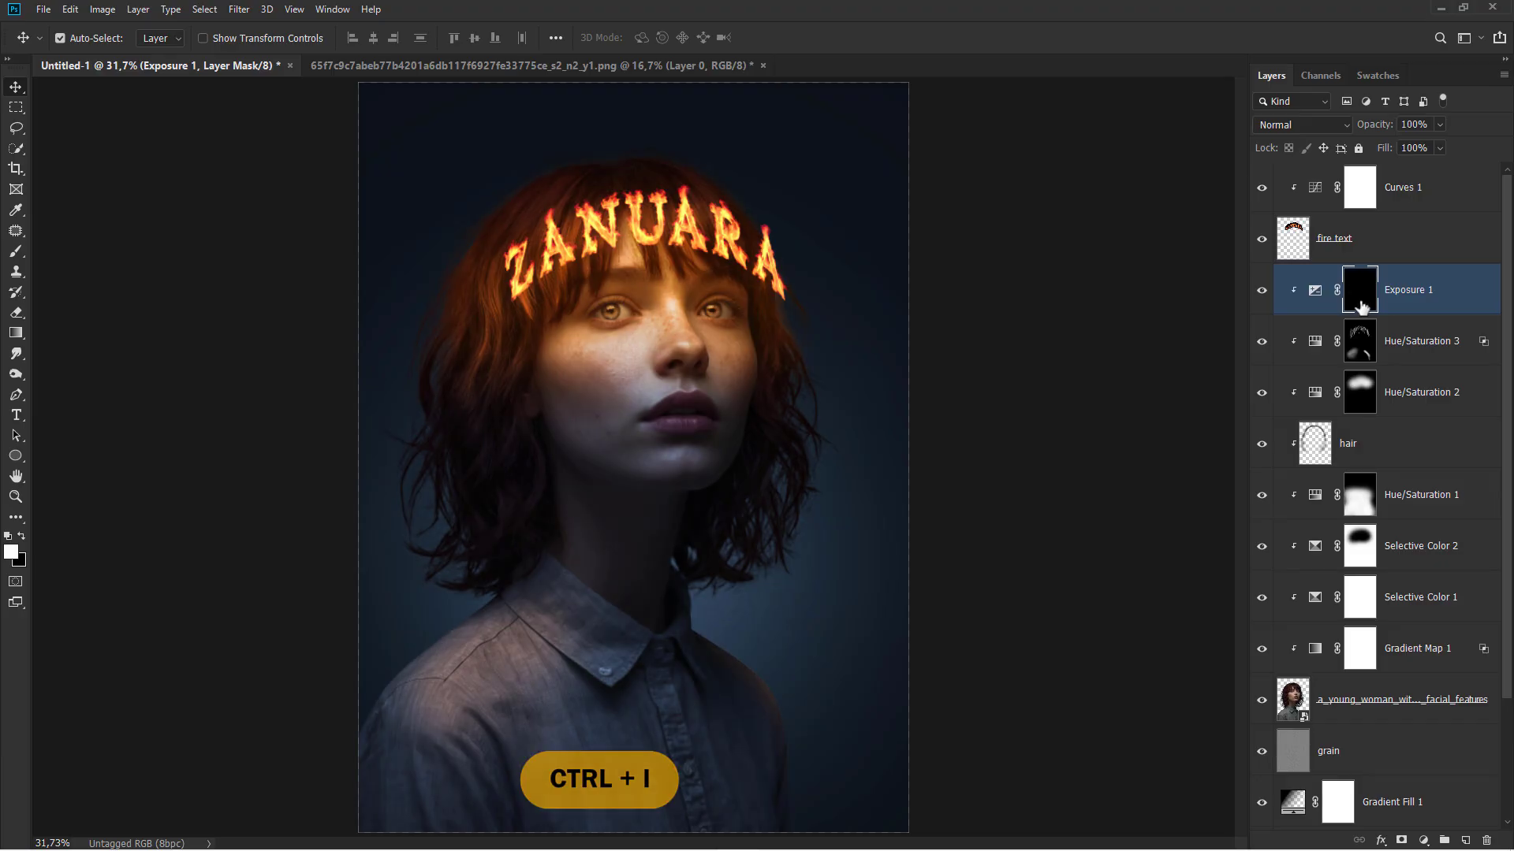
{"action": "left_click", "coordinate": [17, 251]}
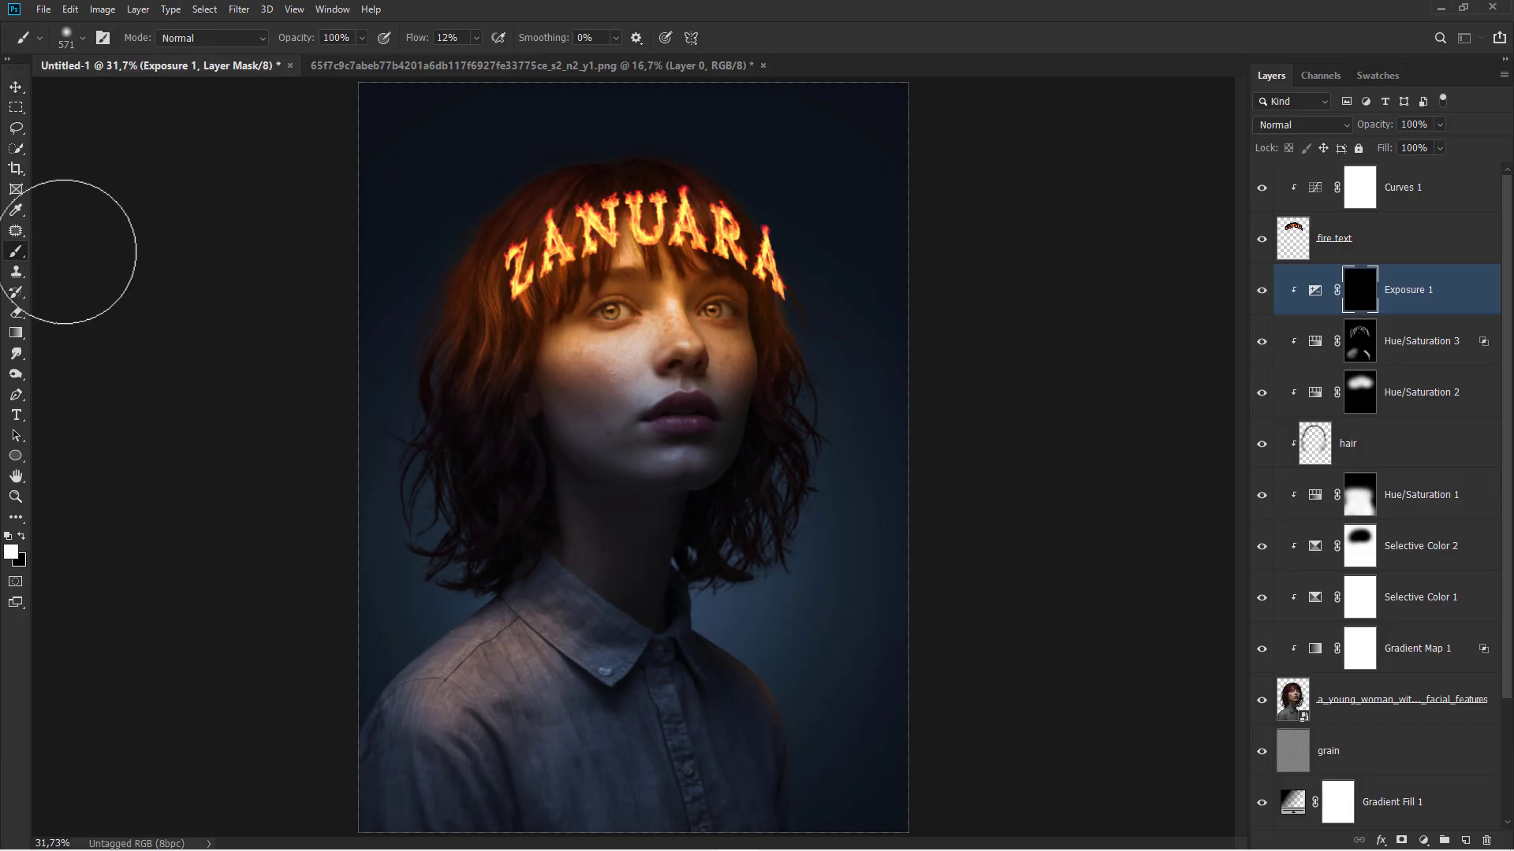
Paint white on the Exposure 1 mask over the lower face, lower hair and shirt with a large soft brush, raising flow to 19%.
{"action": "mouse_move", "coordinate": [504, 459]}
{"action": "left_mouse_down"}
{"action": "mouse_move", "coordinate": [542, 473]}
{"action": "mouse_move", "coordinate": [748, 431]}
{"action": "left_mouse_up"}
{"action": "left_click_drag", "start_coordinate": [467, 645], "coordinate": [456, 646]}
{"action": "scroll", "coordinate": [465, 634], "scroll_direction": "down", "scroll_amount": 1}
{"action": "left_click_drag", "start_coordinate": [507, 586], "coordinate": [538, 586]}
{"action": "mouse_move", "coordinate": [402, 723]}
{"action": "left_mouse_down"}
{"action": "mouse_move", "coordinate": [636, 754]}
{"action": "mouse_move", "coordinate": [733, 720]}
{"action": "left_mouse_up"}
{"action": "mouse_move", "coordinate": [540, 680]}
{"action": "left_mouse_down"}
{"action": "mouse_move", "coordinate": [633, 642]}
{"action": "mouse_move", "coordinate": [672, 562]}
{"action": "left_mouse_up"}
{"action": "scroll", "coordinate": [759, 489], "scroll_direction": "up", "scroll_amount": 1}
{"action": "left_click_drag", "start_coordinate": [755, 495], "coordinate": [745, 479]}
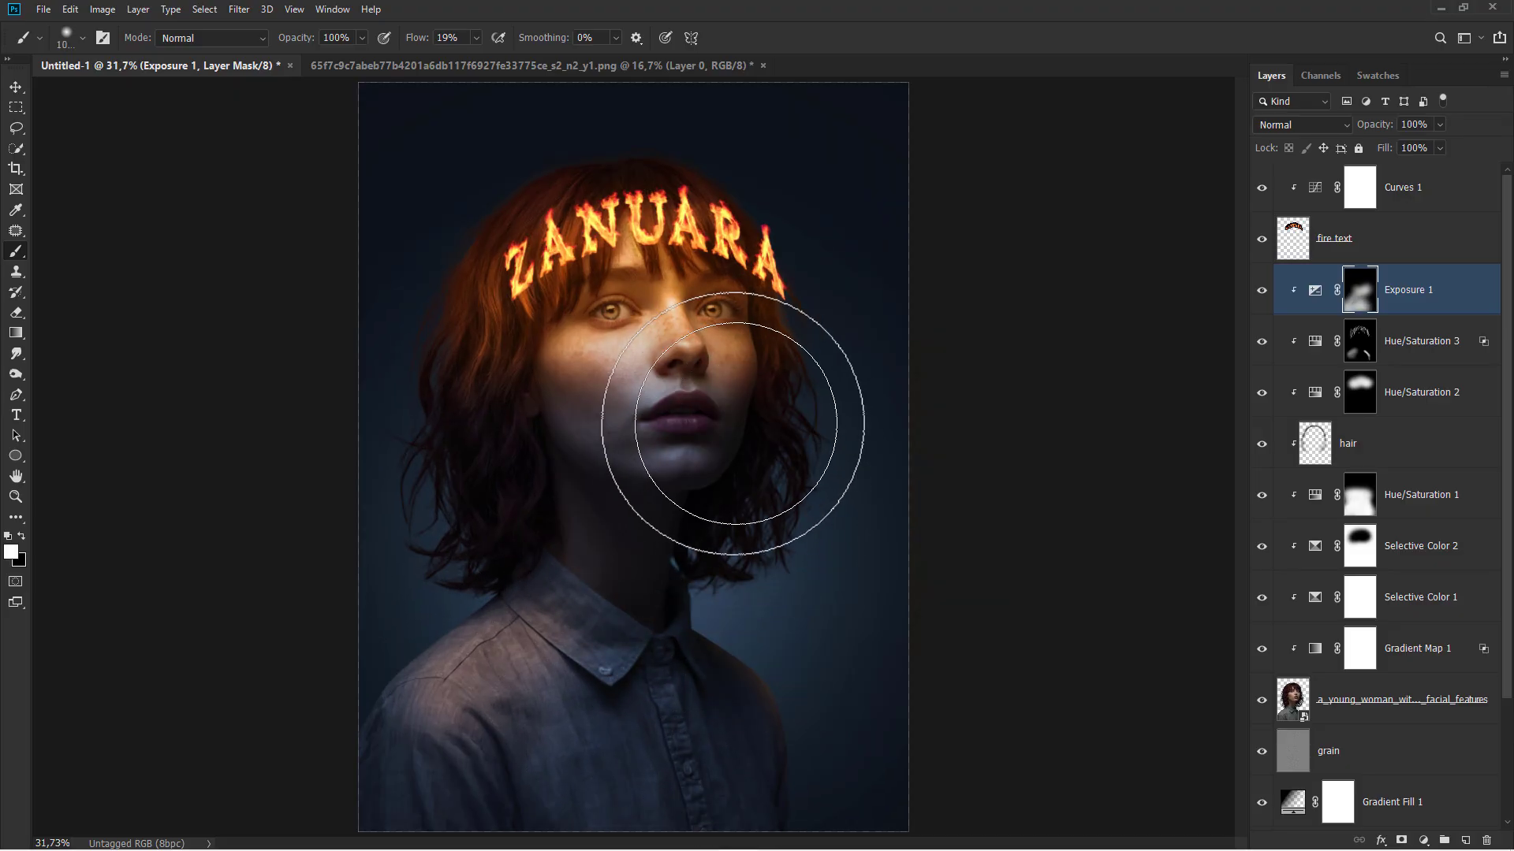
{"action": "left_click_drag", "start_coordinate": [734, 423], "coordinate": [513, 399]}
{"action": "left_click_drag", "start_coordinate": [465, 493], "coordinate": [416, 577]}
{"action": "left_click_drag", "start_coordinate": [717, 678], "coordinate": [663, 773]}
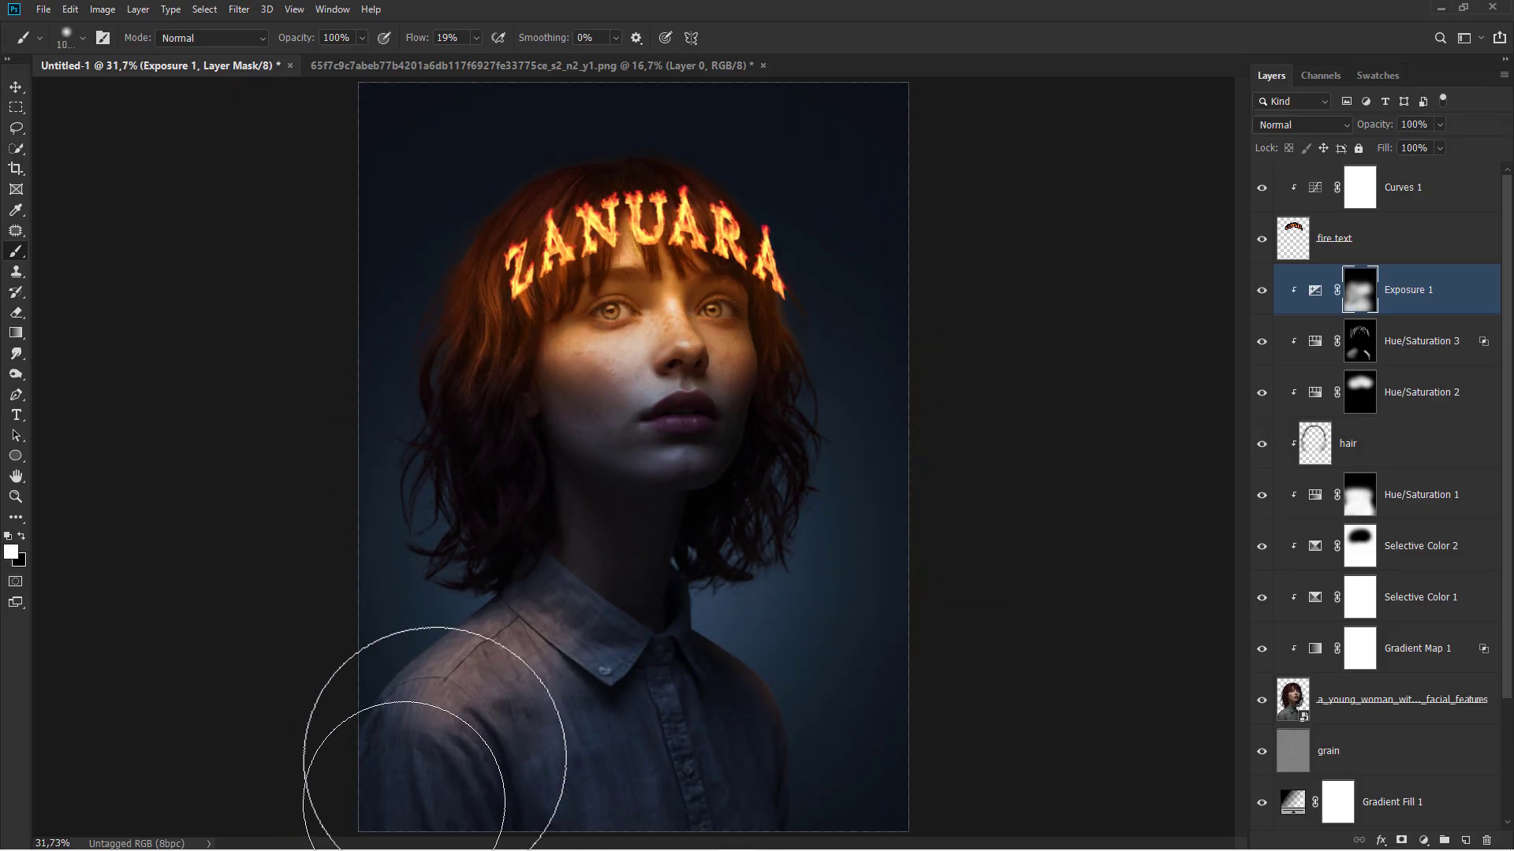
{"action": "left_click", "coordinate": [1262, 291]}
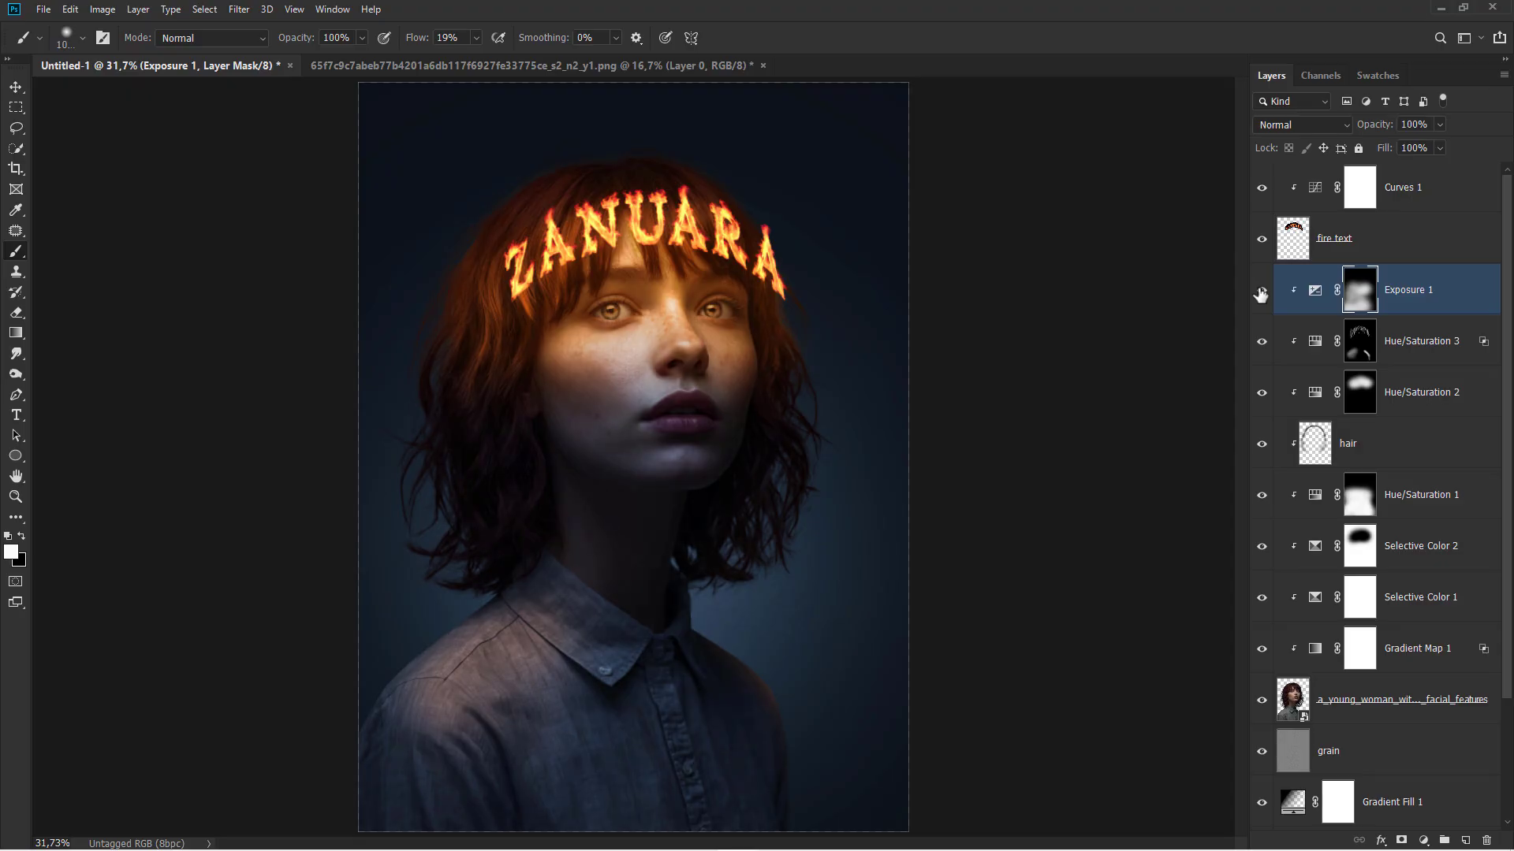
Add a new layer above Exposure 1, clip it to the woman layer and name it "soft brush".
{"action": "left_click", "coordinate": [1419, 294]}
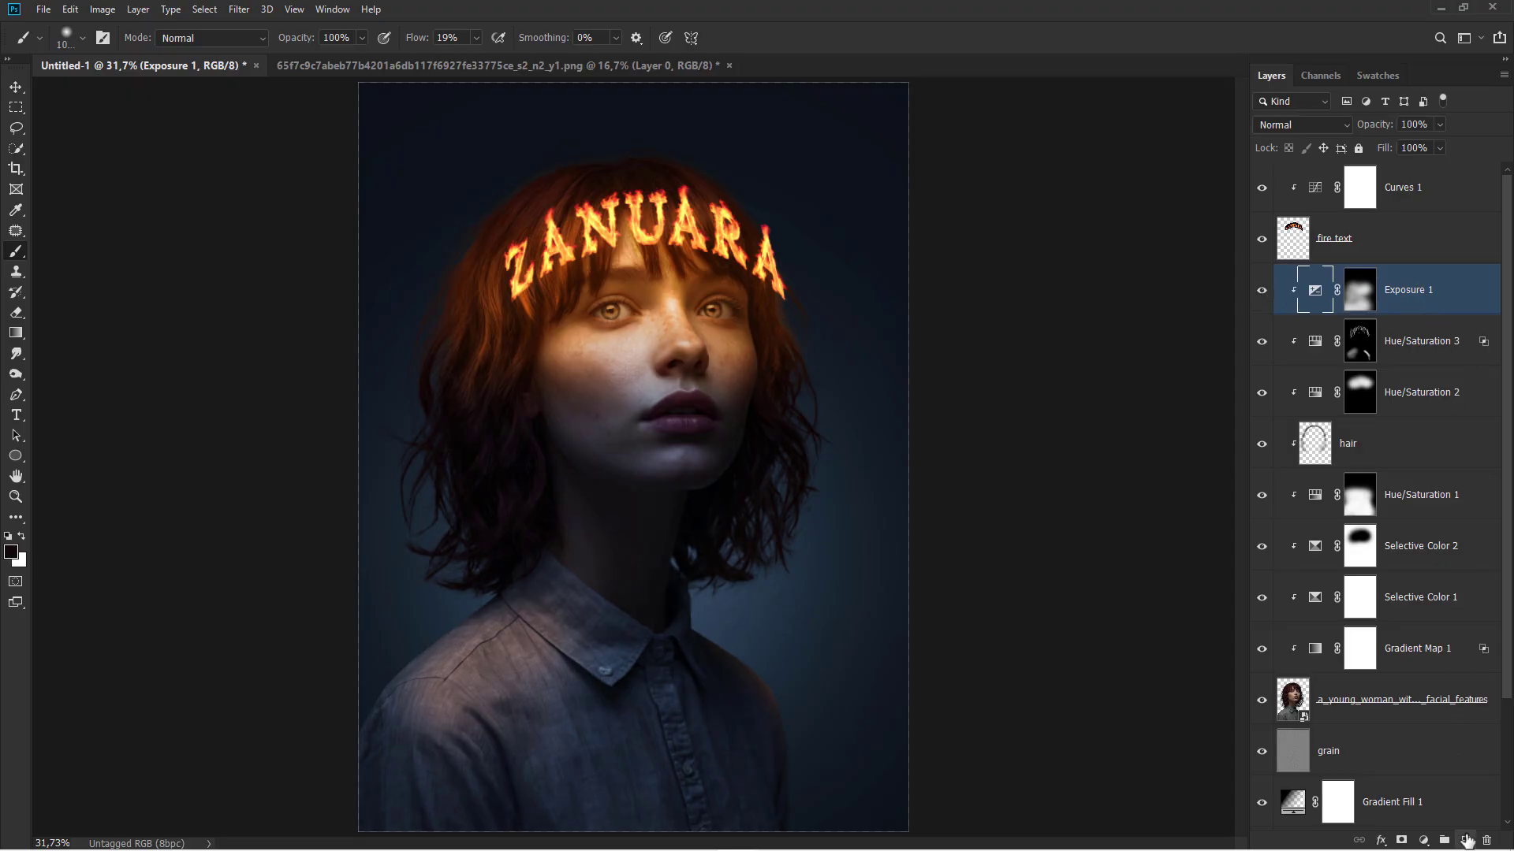
{"action": "left_click", "coordinate": [1466, 842]}
{"action": "right_click", "coordinate": [1370, 294]}
{"action": "left_click", "coordinate": [1254, 490]}
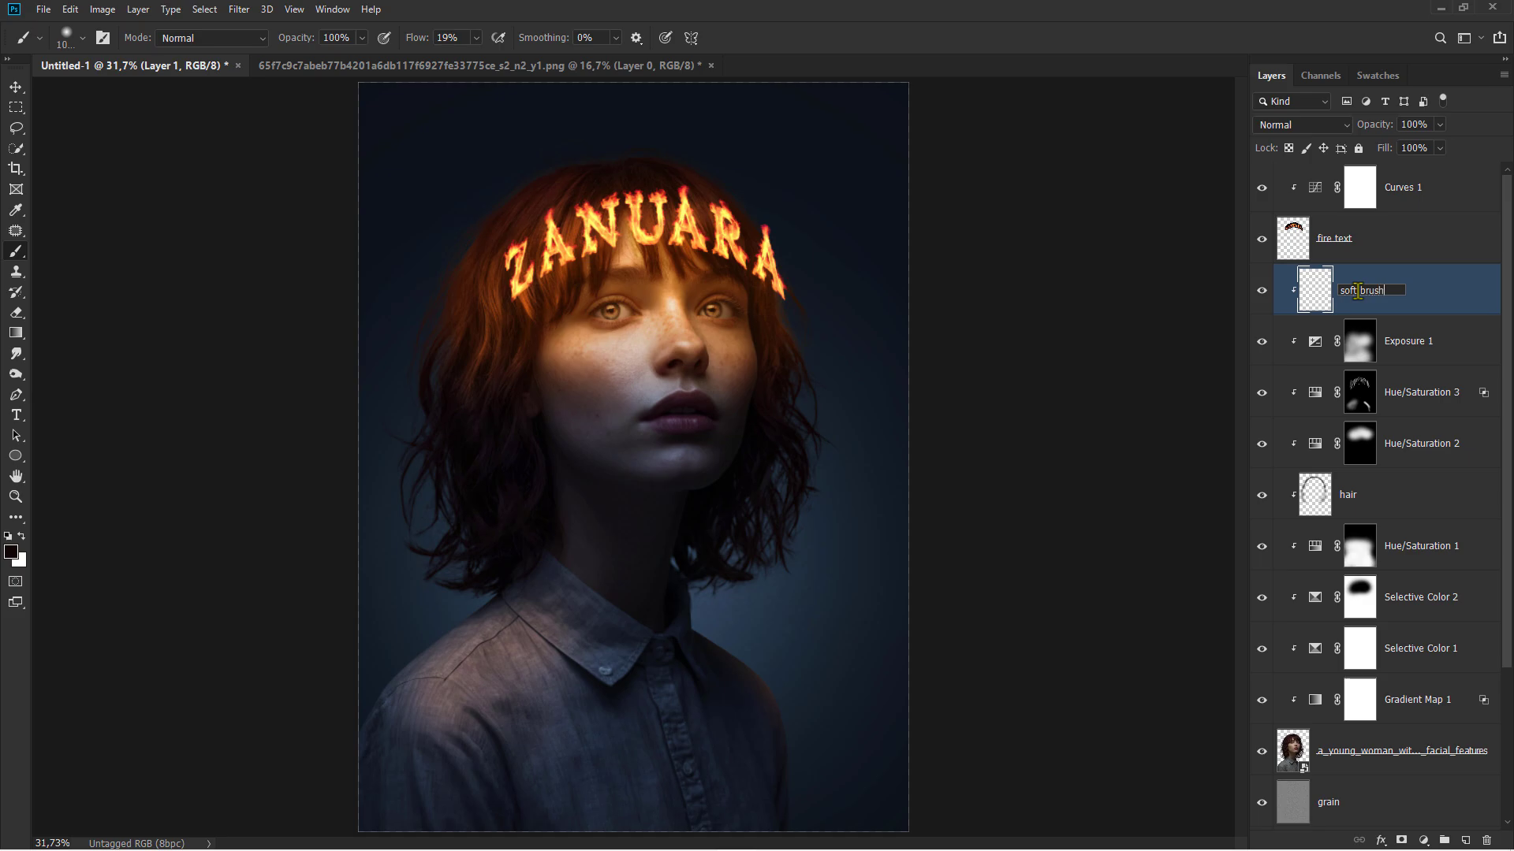
{"action": "key", "text": "Return"}
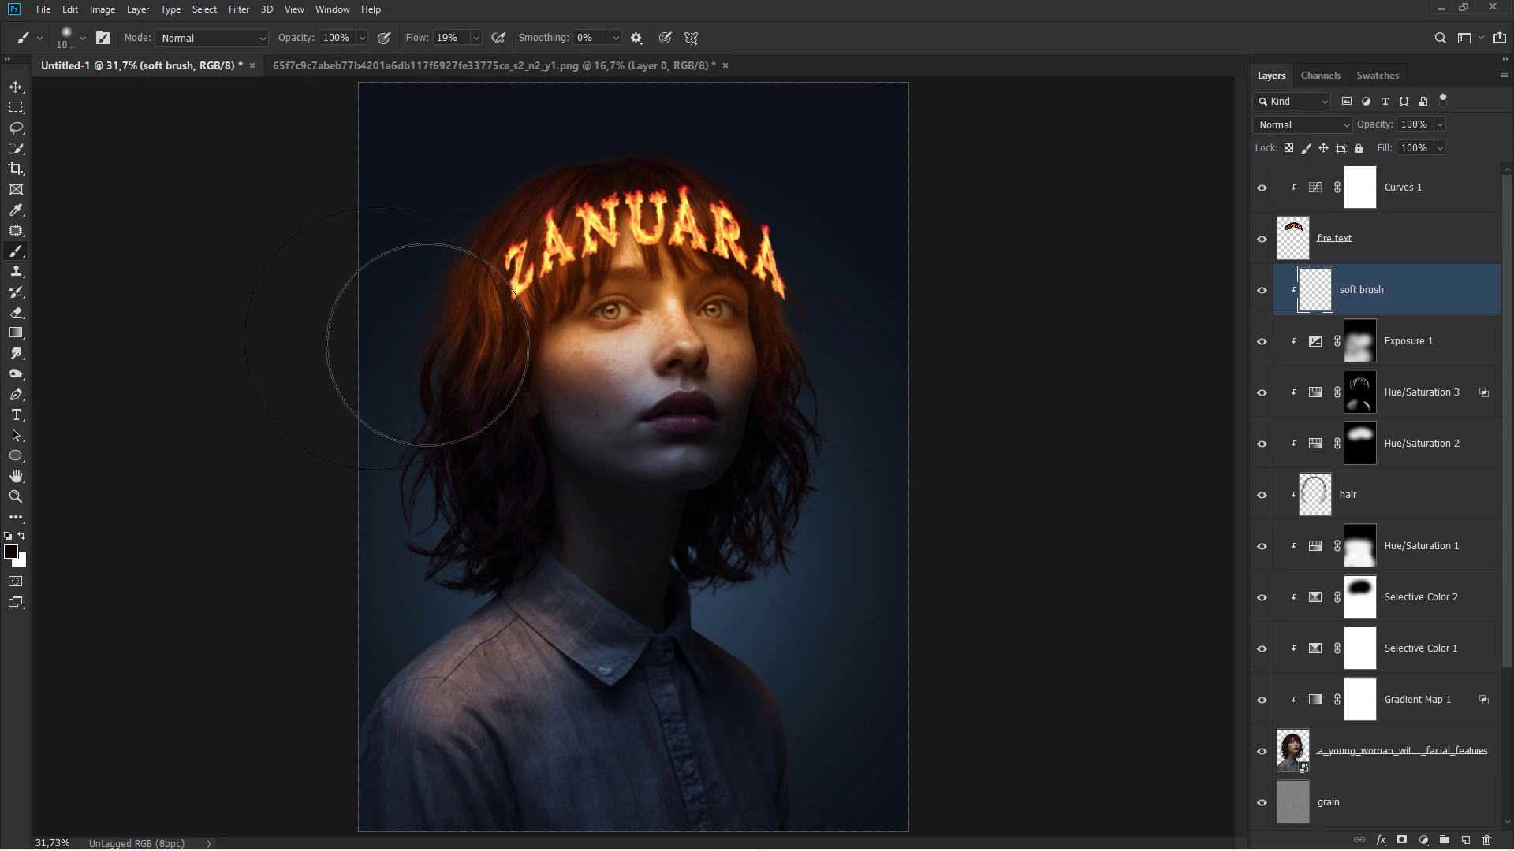
Set the foreground color to a dark blue sampled from the background beside the woman's shoulder on the image's right.
{"action": "left_click", "coordinate": [11, 552]}
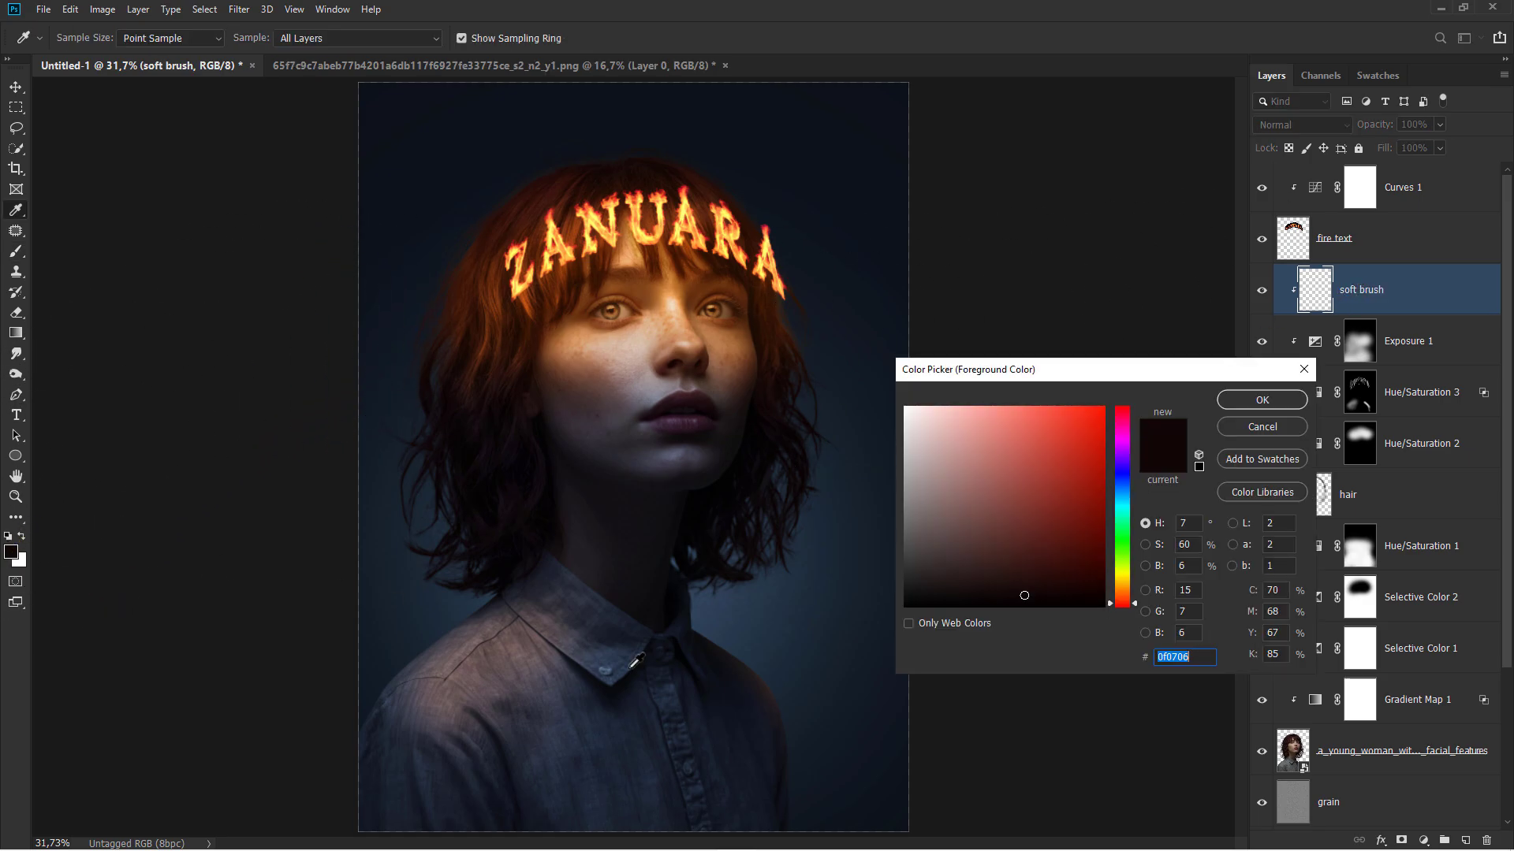
{"action": "left_click", "coordinate": [807, 754]}
{"action": "left_click", "coordinate": [1236, 405]}
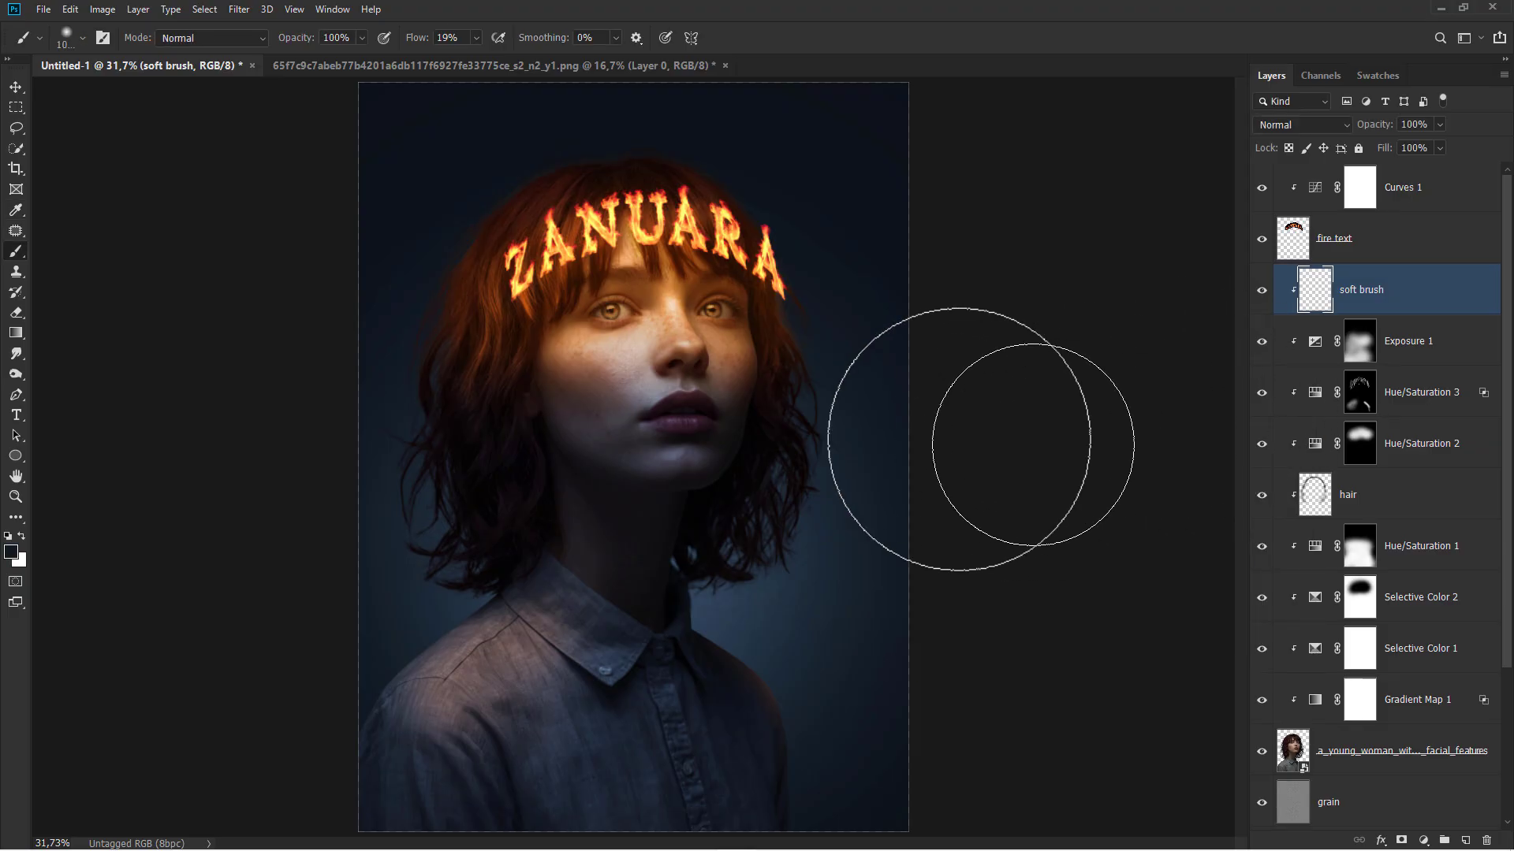
Set the brush flow to 8% and paint dark blue on the "soft brush" layer across the bottom of the shirt.
{"action": "left_click", "coordinate": [475, 39]}
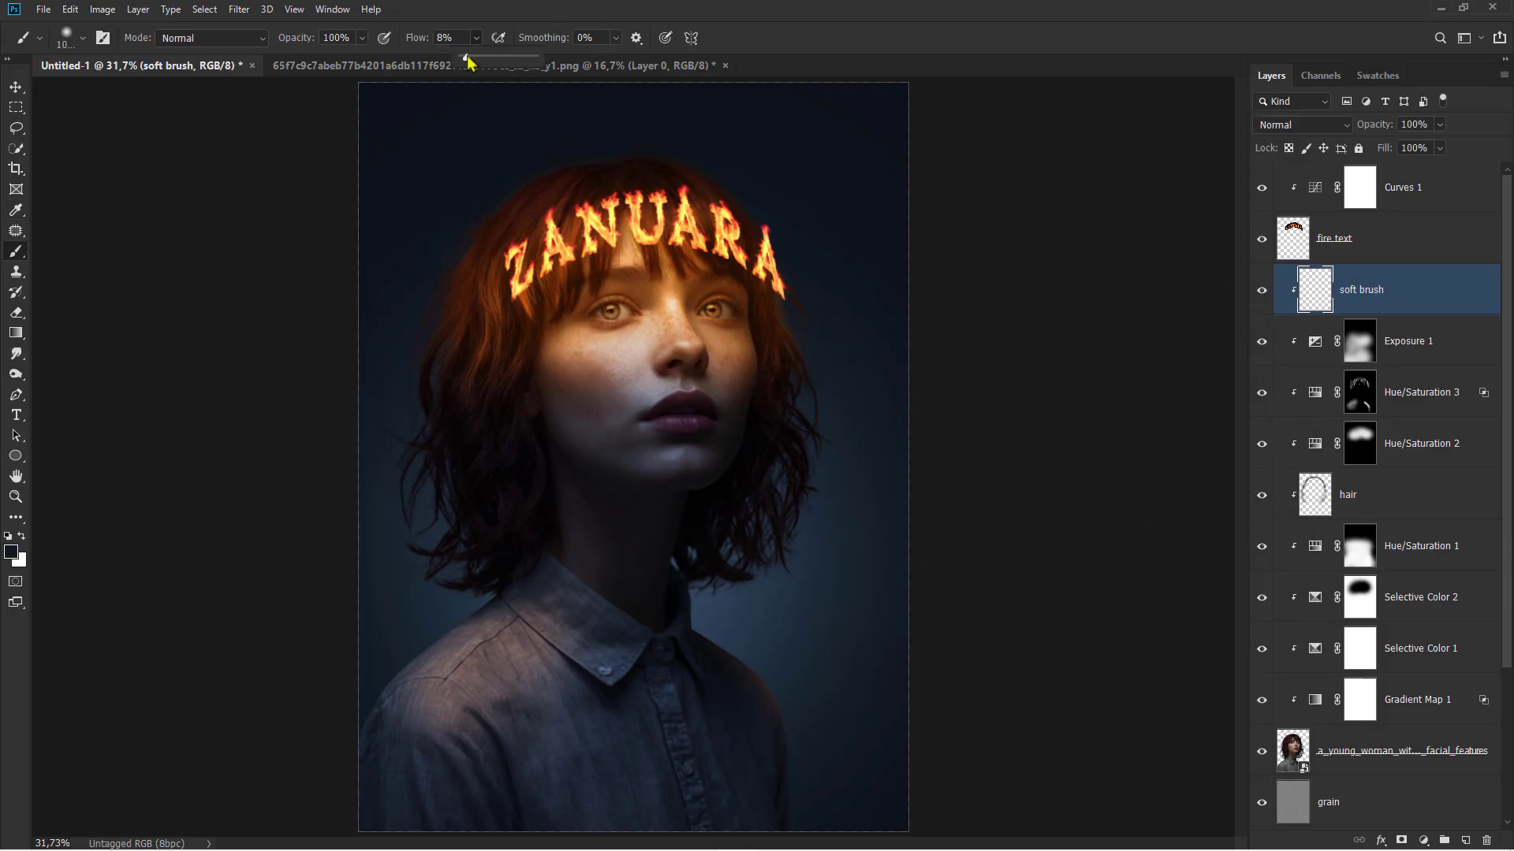
{"action": "mouse_move", "coordinate": [828, 718]}
{"action": "left_mouse_down"}
{"action": "mouse_move", "coordinate": [779, 727]}
{"action": "mouse_move", "coordinate": [791, 636]}
{"action": "left_mouse_up"}
{"action": "scroll", "coordinate": [822, 753], "scroll_direction": "up", "scroll_amount": 4}
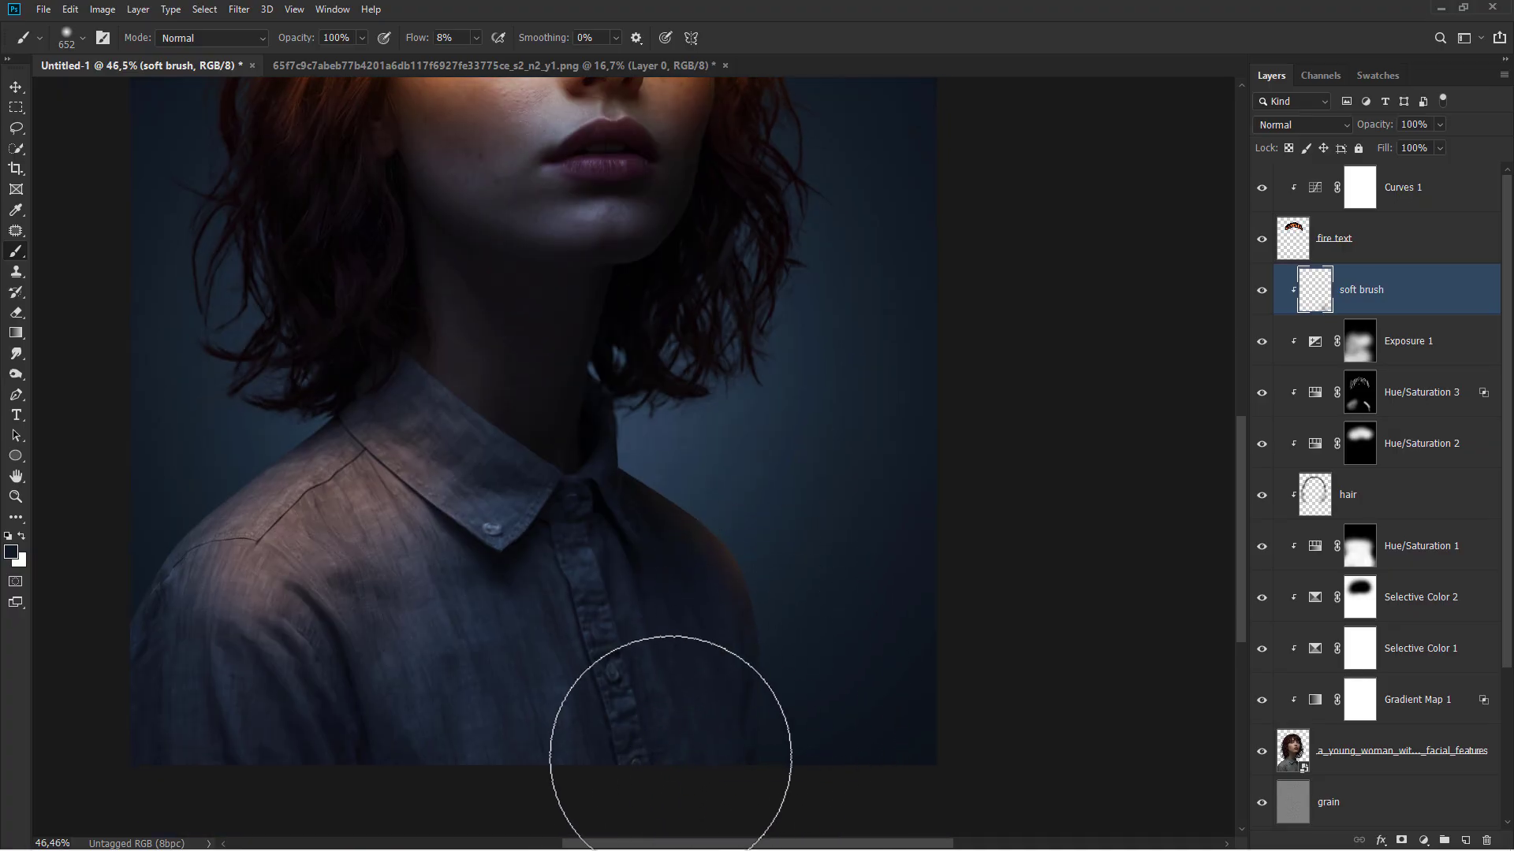
{"action": "scroll", "coordinate": [792, 647], "scroll_direction": "down", "scroll_amount": 1}
{"action": "mouse_move", "coordinate": [704, 731]}
{"action": "left_mouse_down"}
{"action": "mouse_move", "coordinate": [720, 732]}
{"action": "mouse_move", "coordinate": [237, 743]}
{"action": "left_mouse_up"}
Resample the background color beside the shoulder on the image's left and paint it along that shoulder and sleeve, comparing the "soft brush" layer hidden and shown.
{"action": "left_click", "coordinate": [775, 761], "text": "alt"}
{"action": "left_click", "coordinate": [197, 590], "text": "alt"}
{"action": "mouse_move", "coordinate": [186, 612]}
{"action": "left_mouse_down"}
{"action": "mouse_move", "coordinate": [161, 670]}
{"action": "mouse_move", "coordinate": [221, 500]}
{"action": "mouse_move", "coordinate": [208, 584]}
{"action": "left_mouse_up"}
{"action": "left_click_drag", "start_coordinate": [216, 694], "coordinate": [255, 698]}
{"action": "scroll", "coordinate": [255, 699], "scroll_direction": "down", "scroll_amount": 1}
{"action": "scroll", "coordinate": [262, 691], "scroll_direction": "down", "scroll_amount": 1}
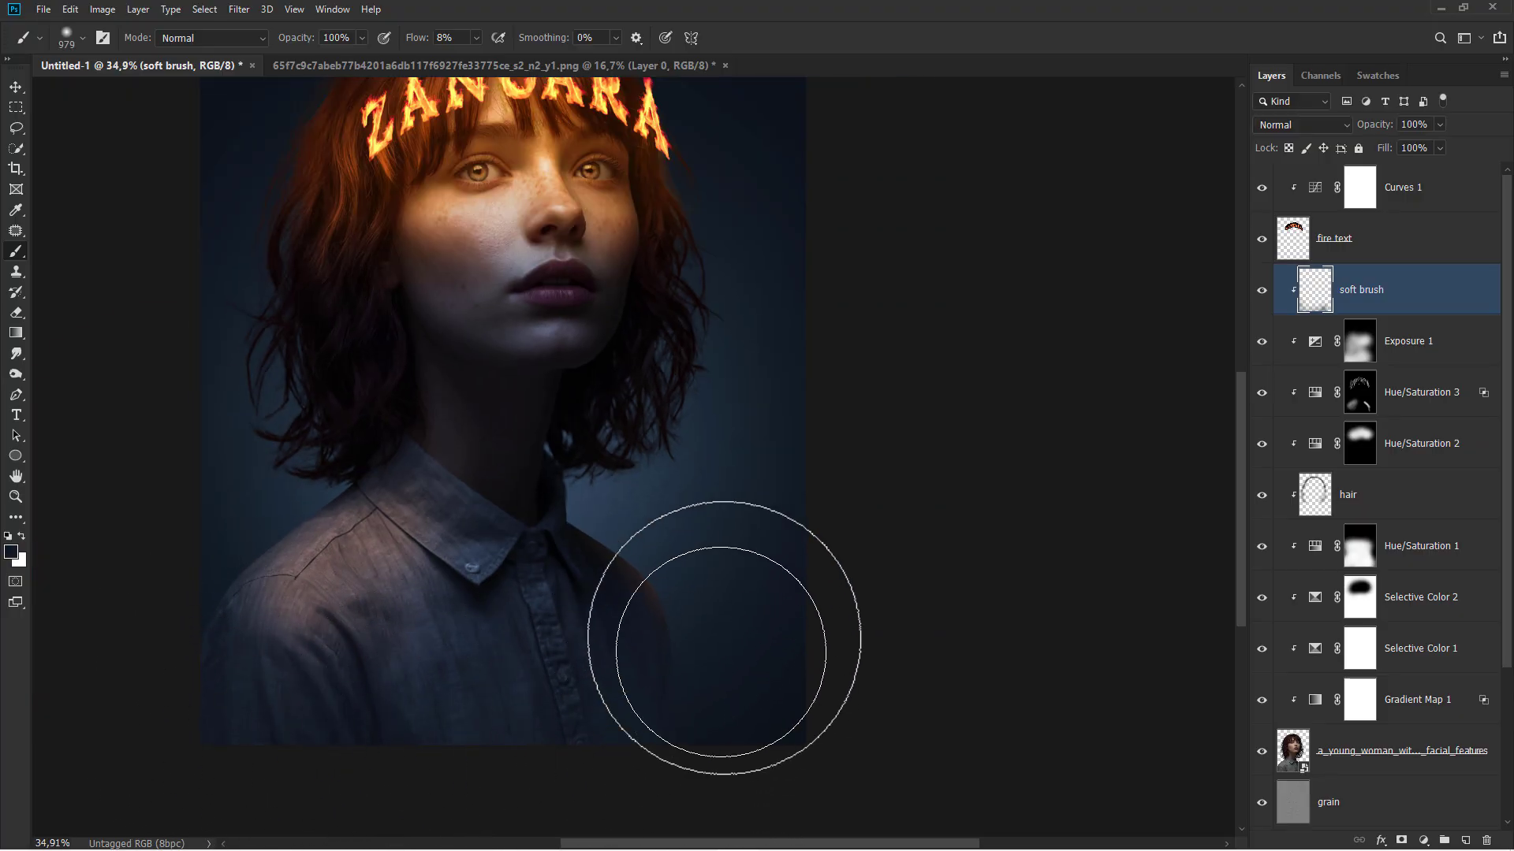
{"action": "scroll", "coordinate": [798, 686], "scroll_direction": "down", "scroll_amount": 1}
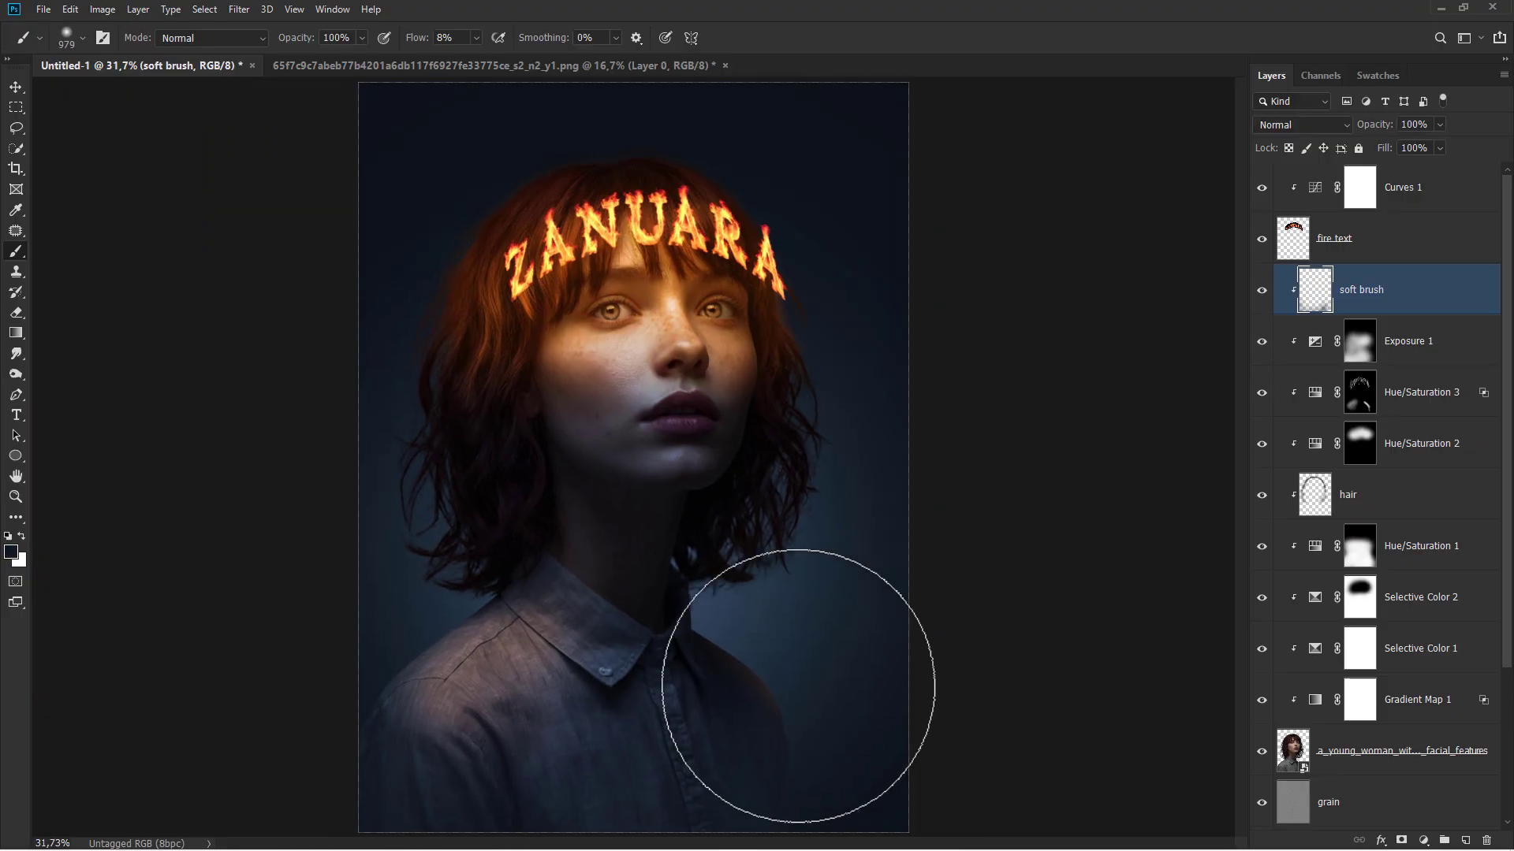
{"action": "left_click", "coordinate": [1263, 291]}
{"action": "left_click", "coordinate": [1262, 291]}
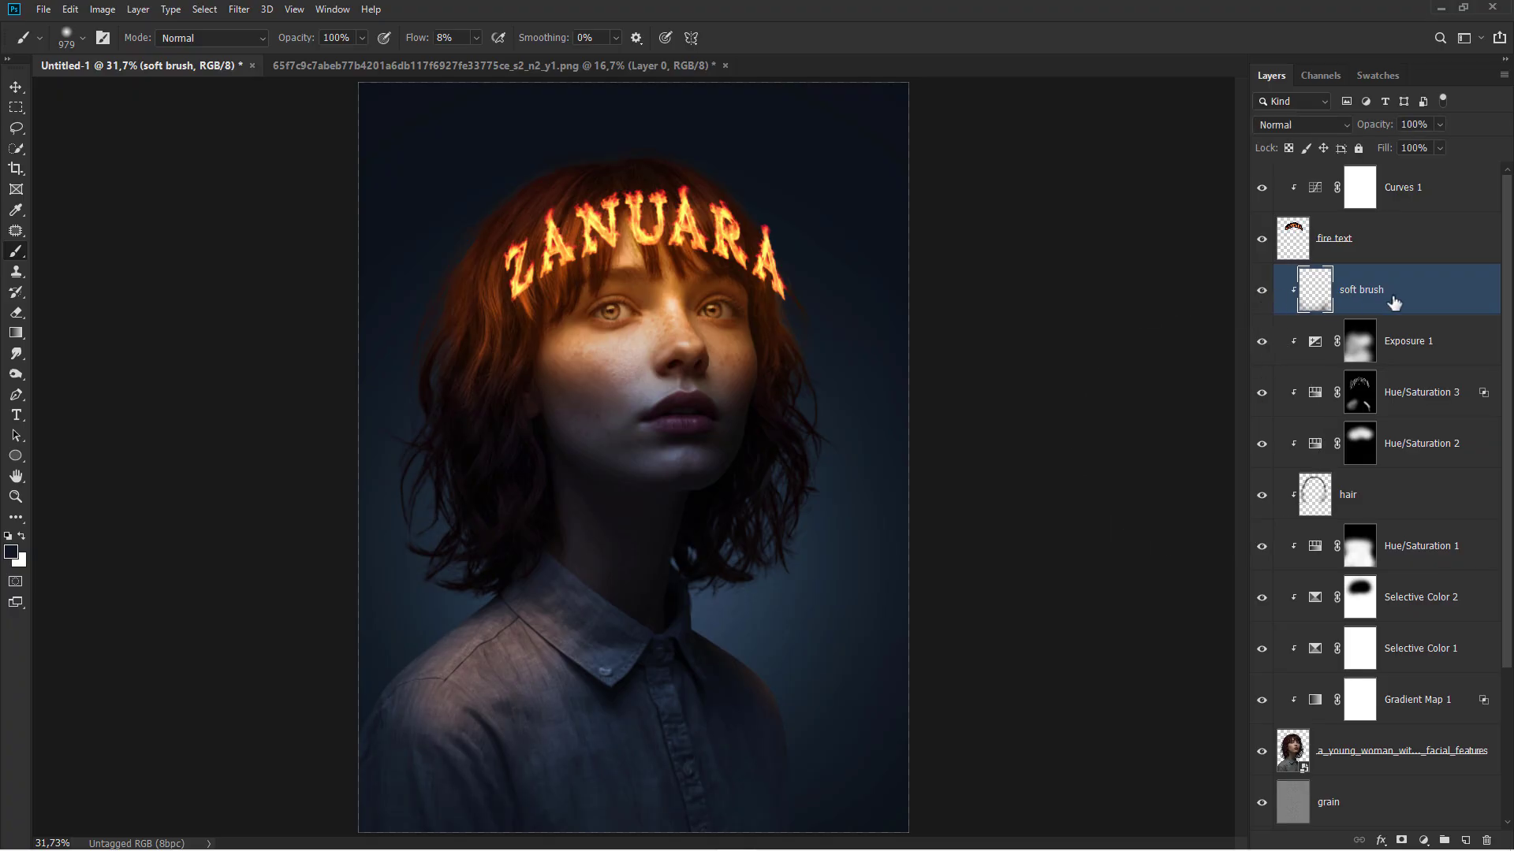
Add a Curves adjustment clipped above the "soft brush" layer and move its white point to input 164.
{"action": "key", "text": "v"}
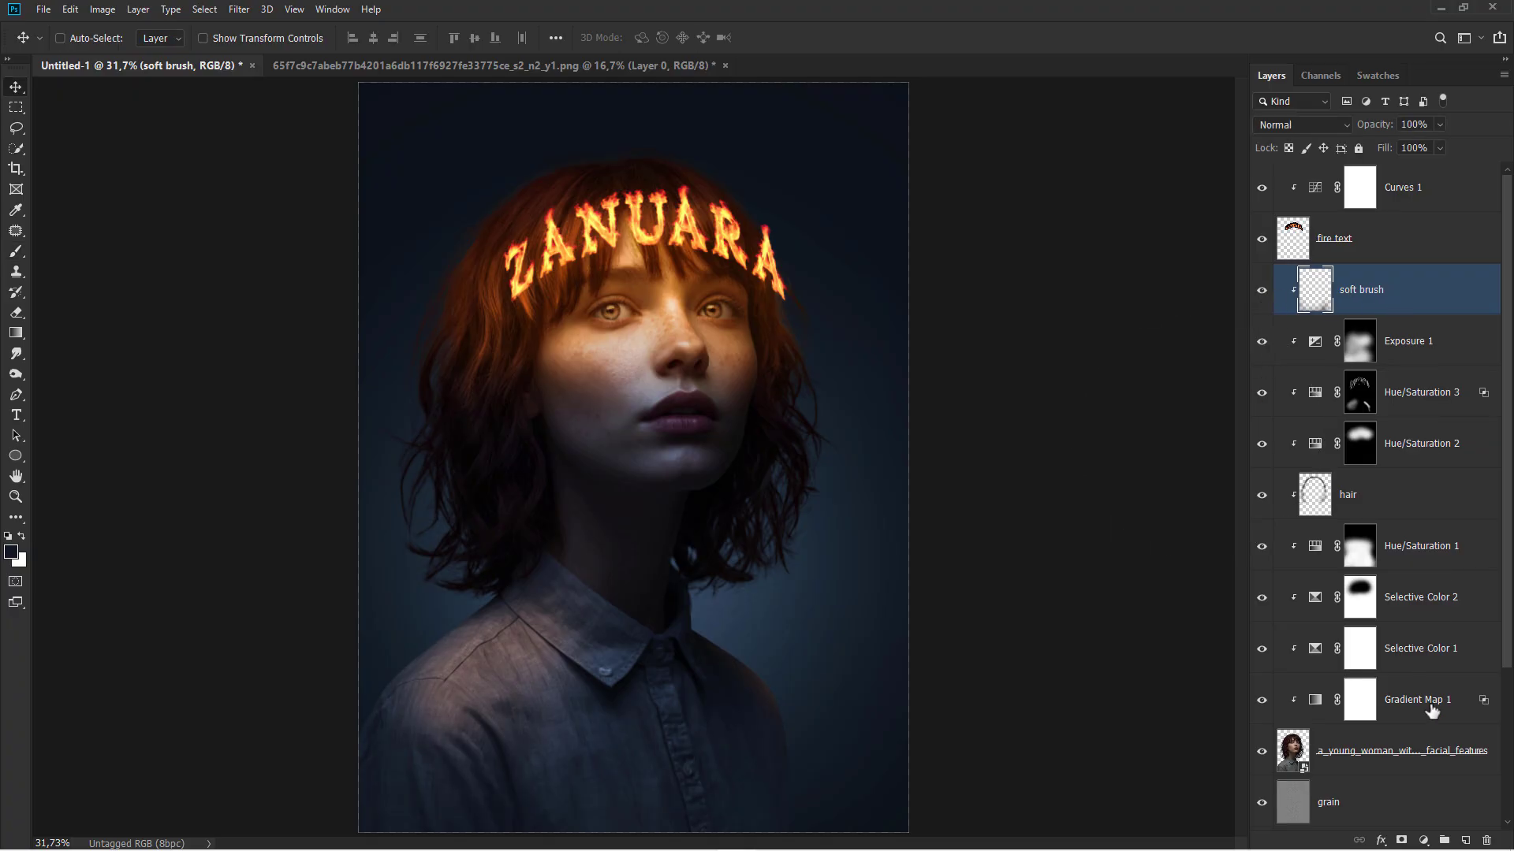
{"action": "left_click", "coordinate": [1422, 842]}
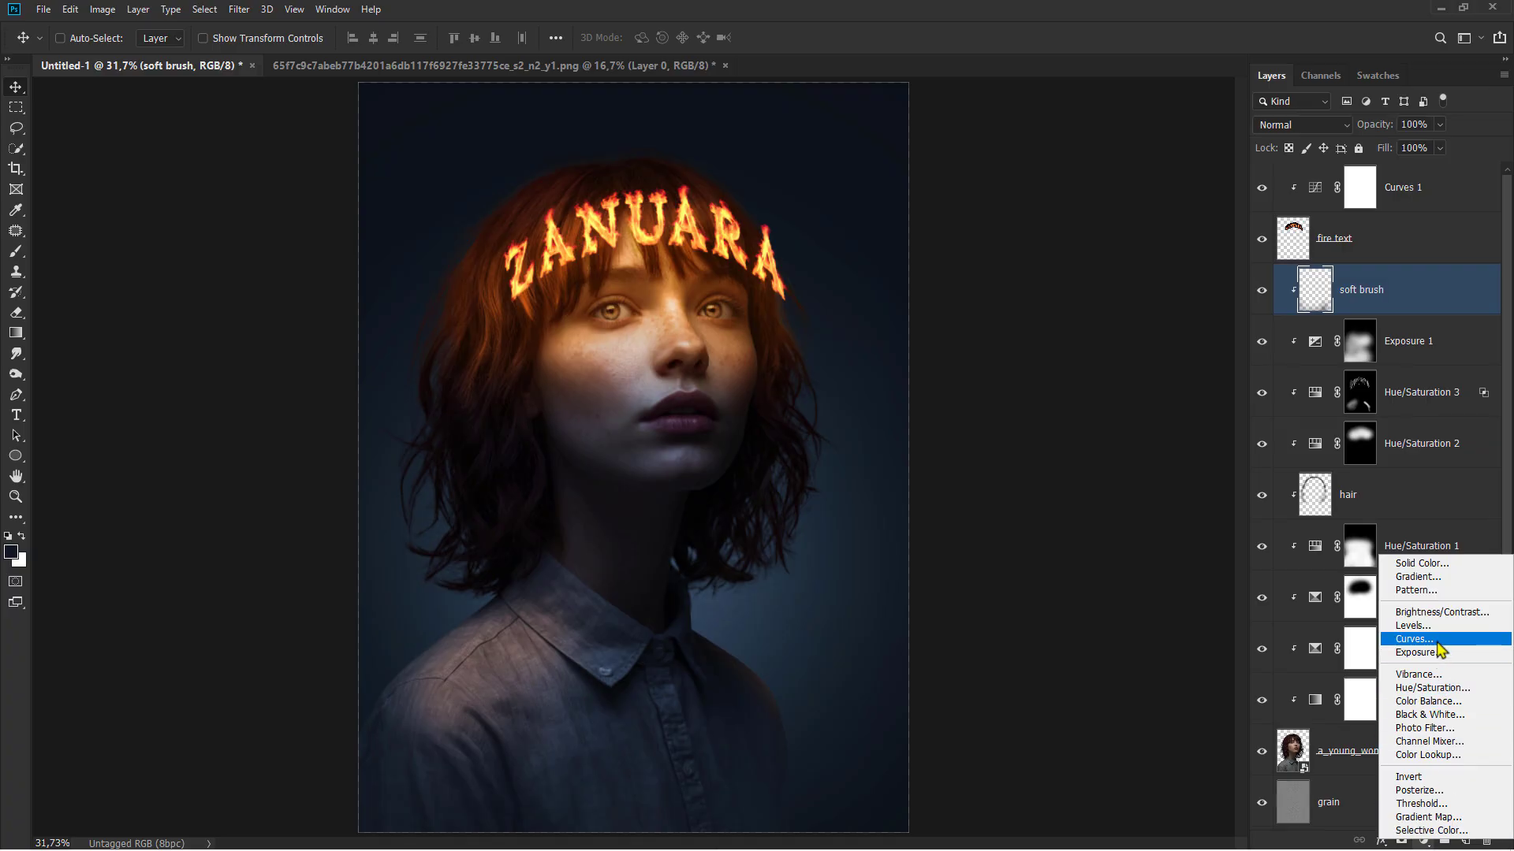
{"action": "left_click", "coordinate": [1439, 652]}
{"action": "left_click", "coordinate": [1119, 587]}
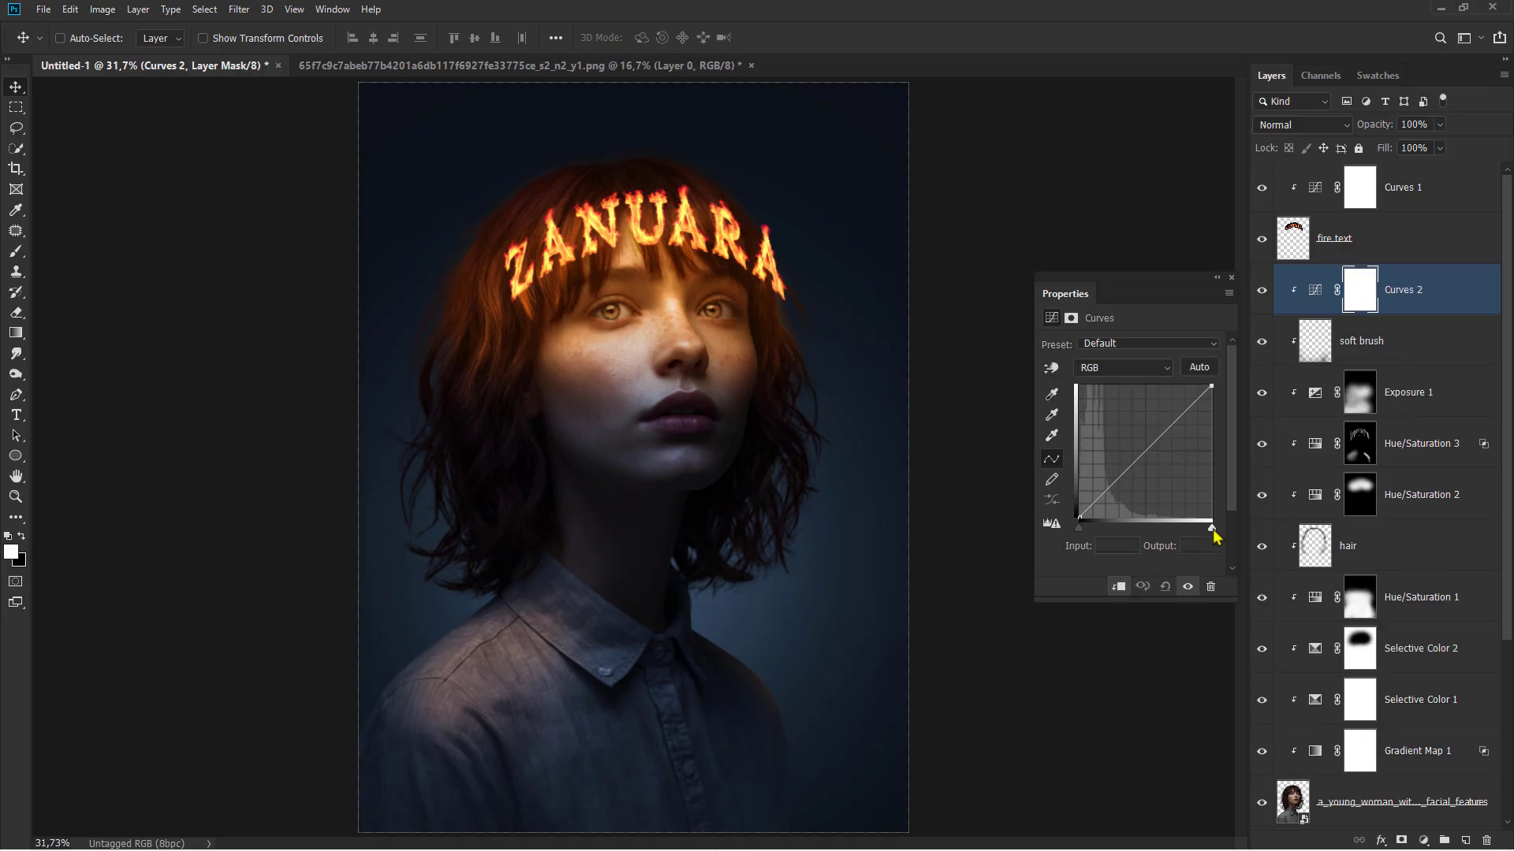
{"action": "left_click_drag", "start_coordinate": [1213, 531], "coordinate": [1167, 535]}
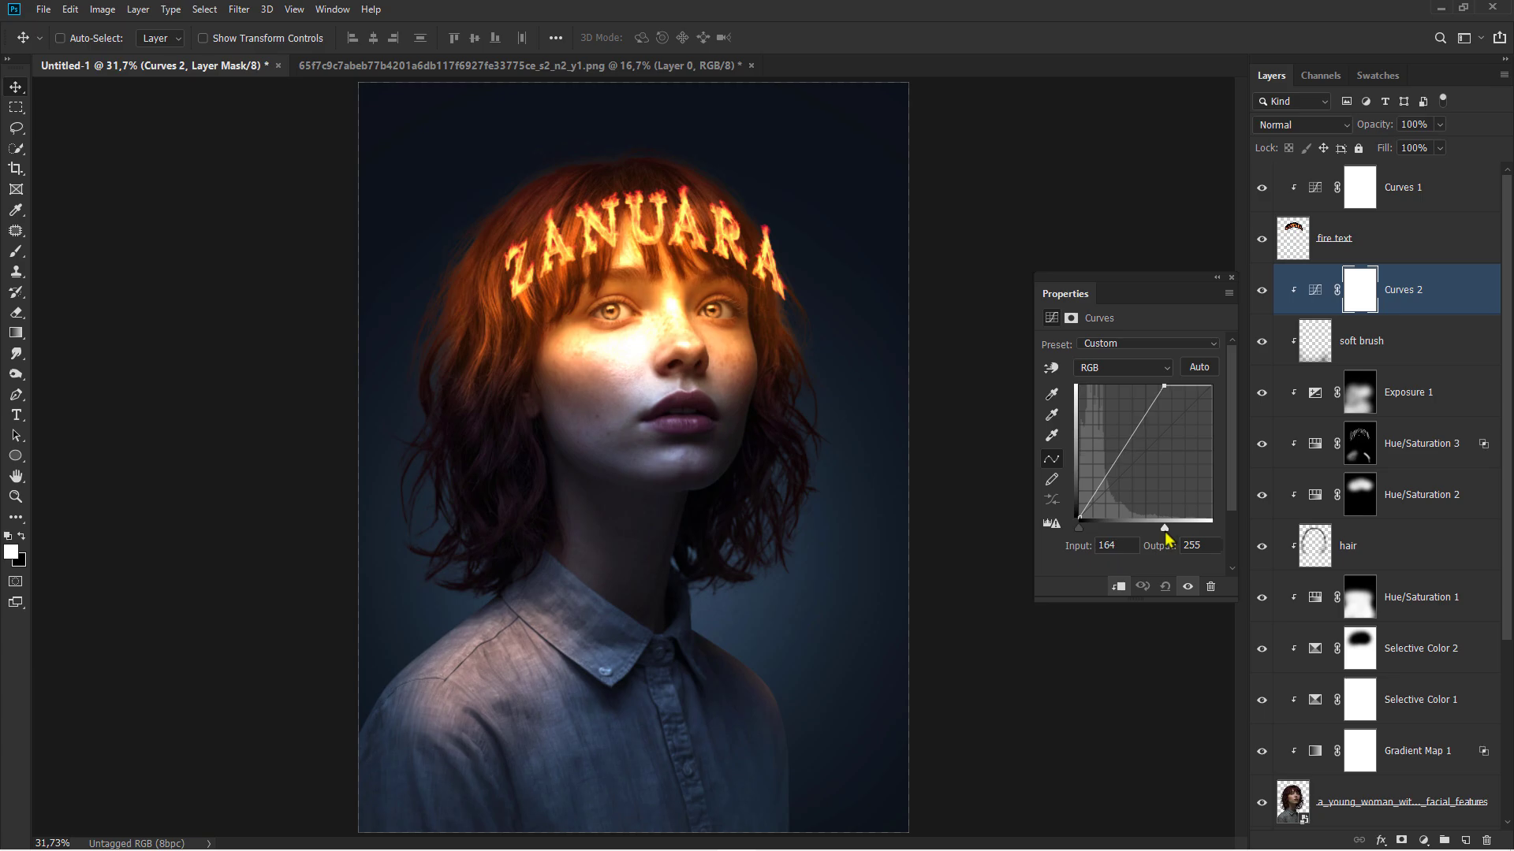
{"action": "left_click", "coordinate": [1231, 278]}
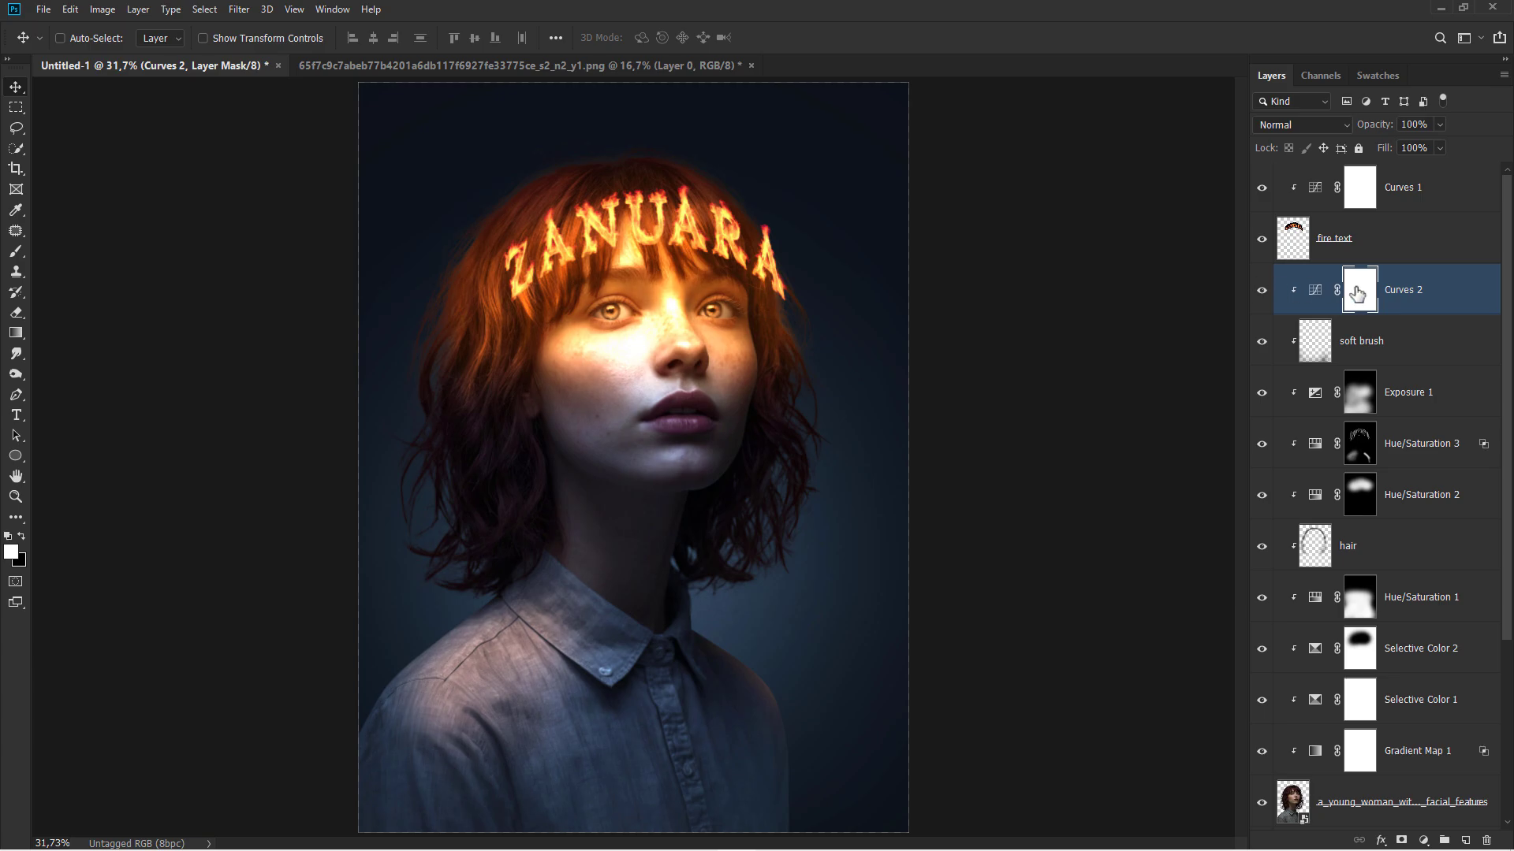
Invert the Curves 2 mask to black and switch to the Brush tool.
{"action": "key", "text": "ctrl+i"}
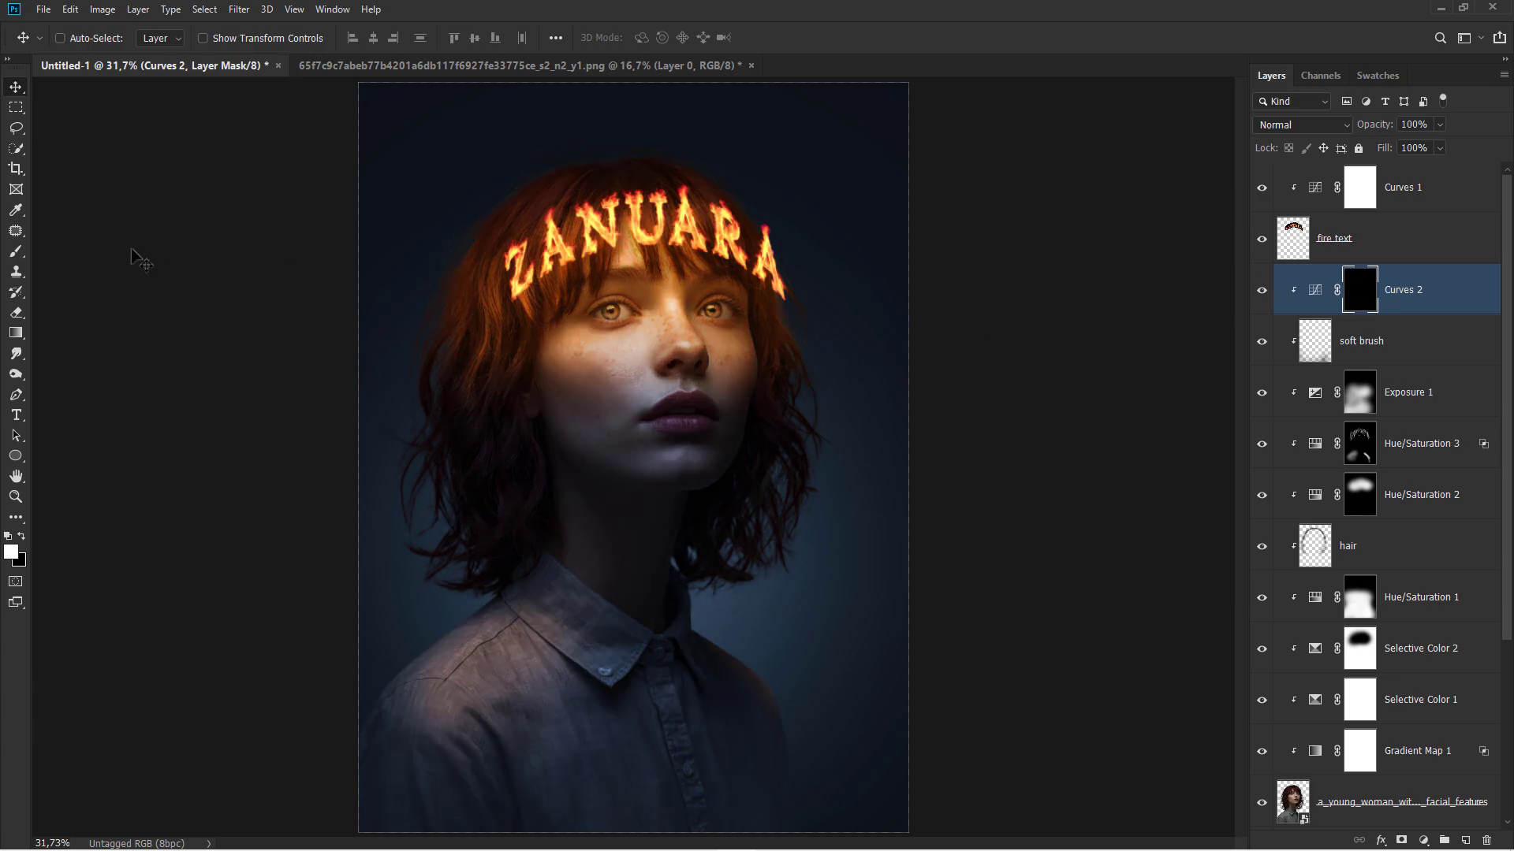
{"action": "right_click", "coordinate": [16, 252]}
{"action": "left_click", "coordinate": [62, 253]}
Paint white on the Curves 2 mask over both irises with a 62 px soft brush at 100% flow.
{"action": "scroll", "coordinate": [628, 295], "scroll_direction": "up", "scroll_amount": 3}
{"action": "scroll", "coordinate": [633, 285], "scroll_direction": "up", "scroll_amount": 4}
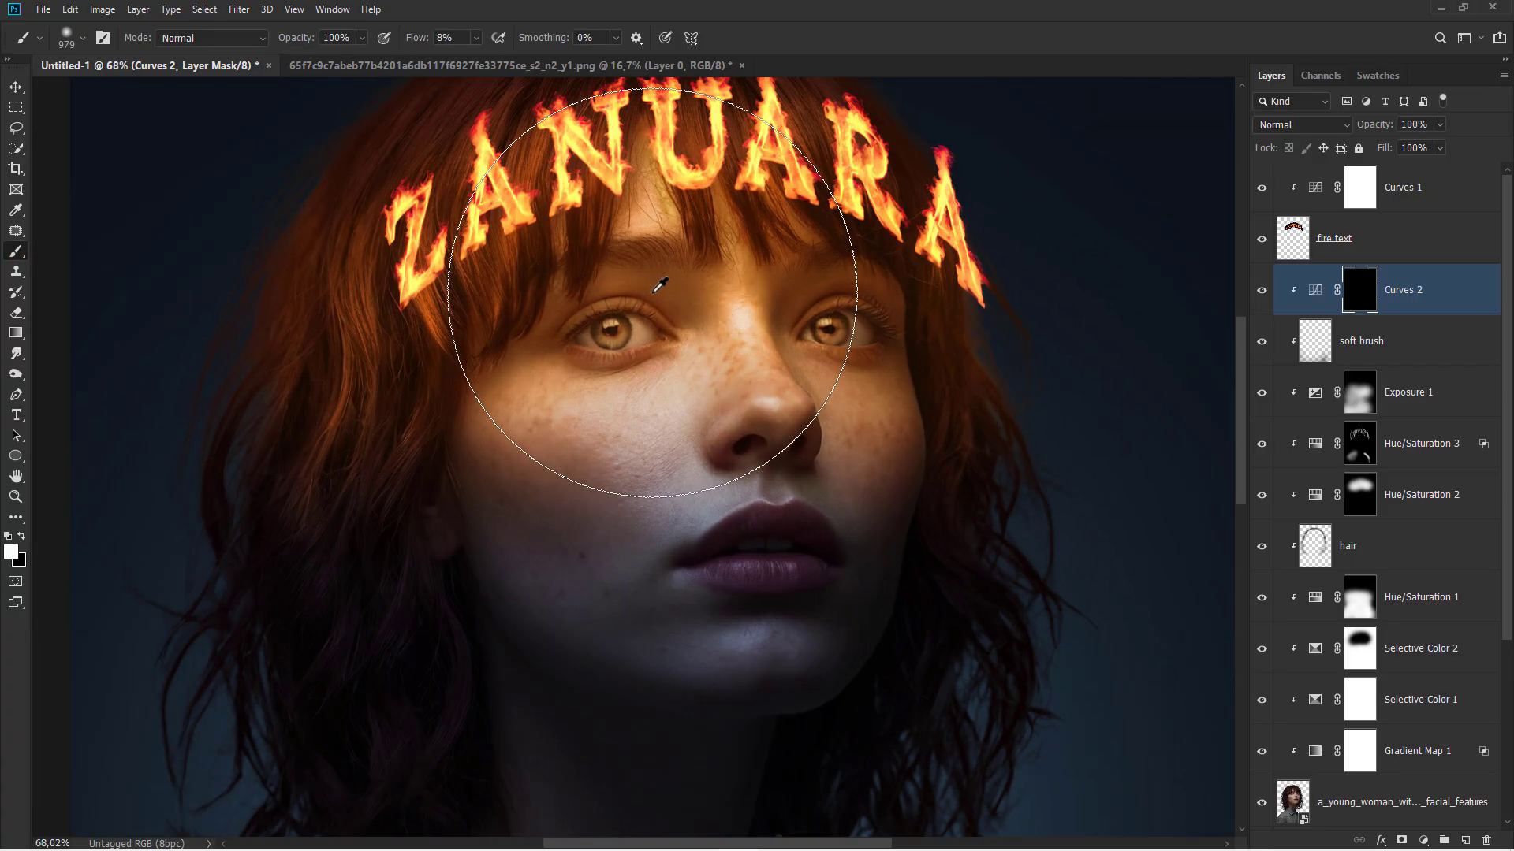
{"action": "right_click", "coordinate": [662, 294]}
{"action": "left_click", "coordinate": [423, 41]}
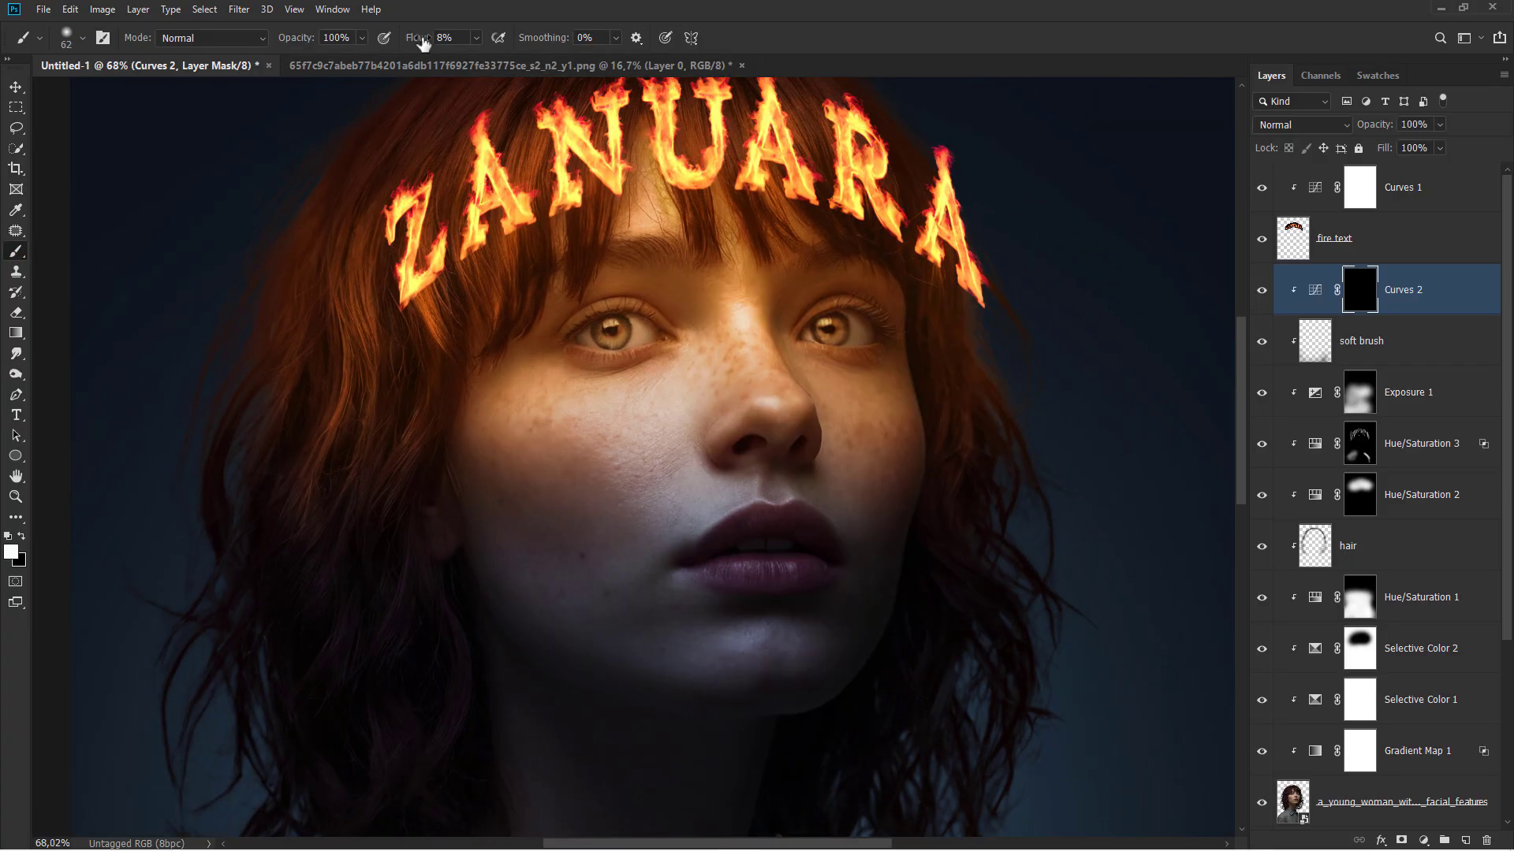
{"action": "scroll", "coordinate": [608, 330], "scroll_direction": "up", "scroll_amount": 4}
{"action": "left_click_drag", "start_coordinate": [592, 331], "coordinate": [591, 332]}
{"action": "left_click_drag", "start_coordinate": [1003, 328], "coordinate": [1008, 327]}
{"action": "scroll", "coordinate": [1008, 327], "scroll_direction": "down", "scroll_amount": 5}
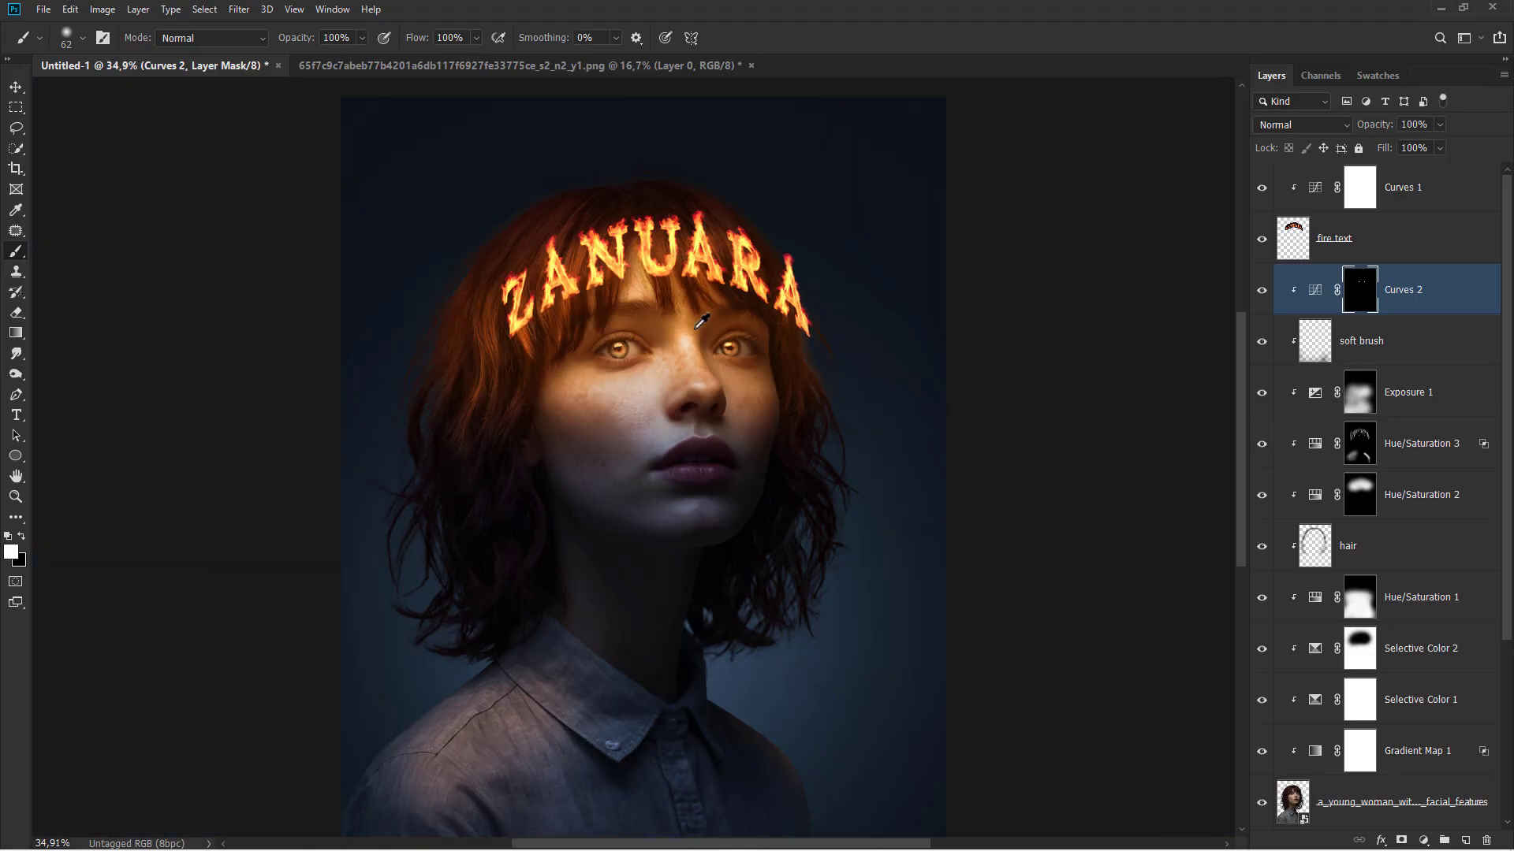
{"action": "scroll", "coordinate": [701, 321], "scroll_direction": "down", "scroll_amount": 1}
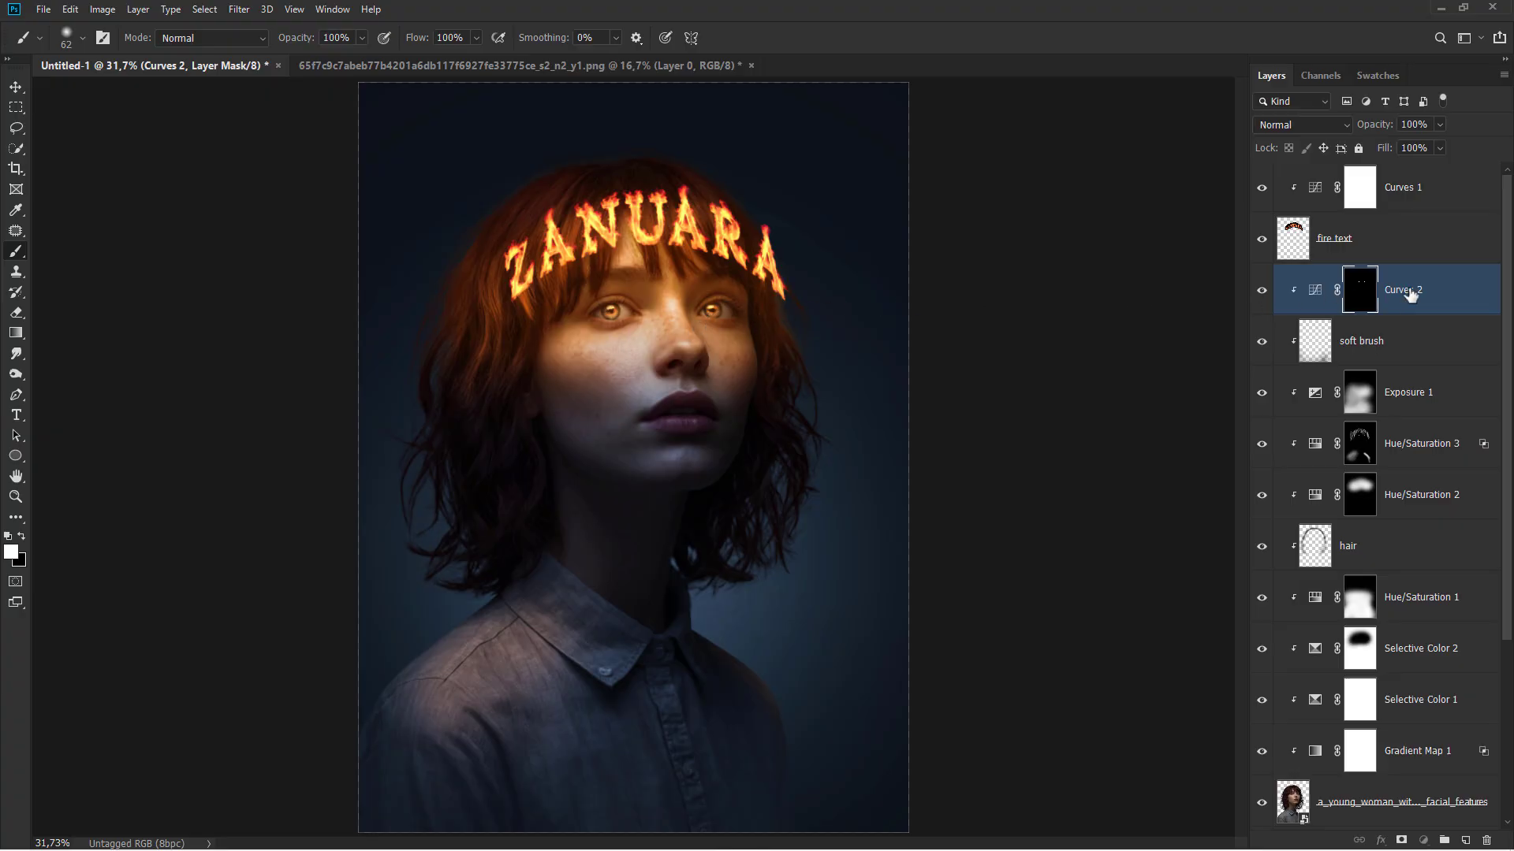
Add a Hue/Saturation layer above Curves 2, colorized with hue 20 and saturation 100, and raise its lightness.
{"action": "left_click", "coordinate": [1410, 295]}
{"action": "key", "text": "v"}
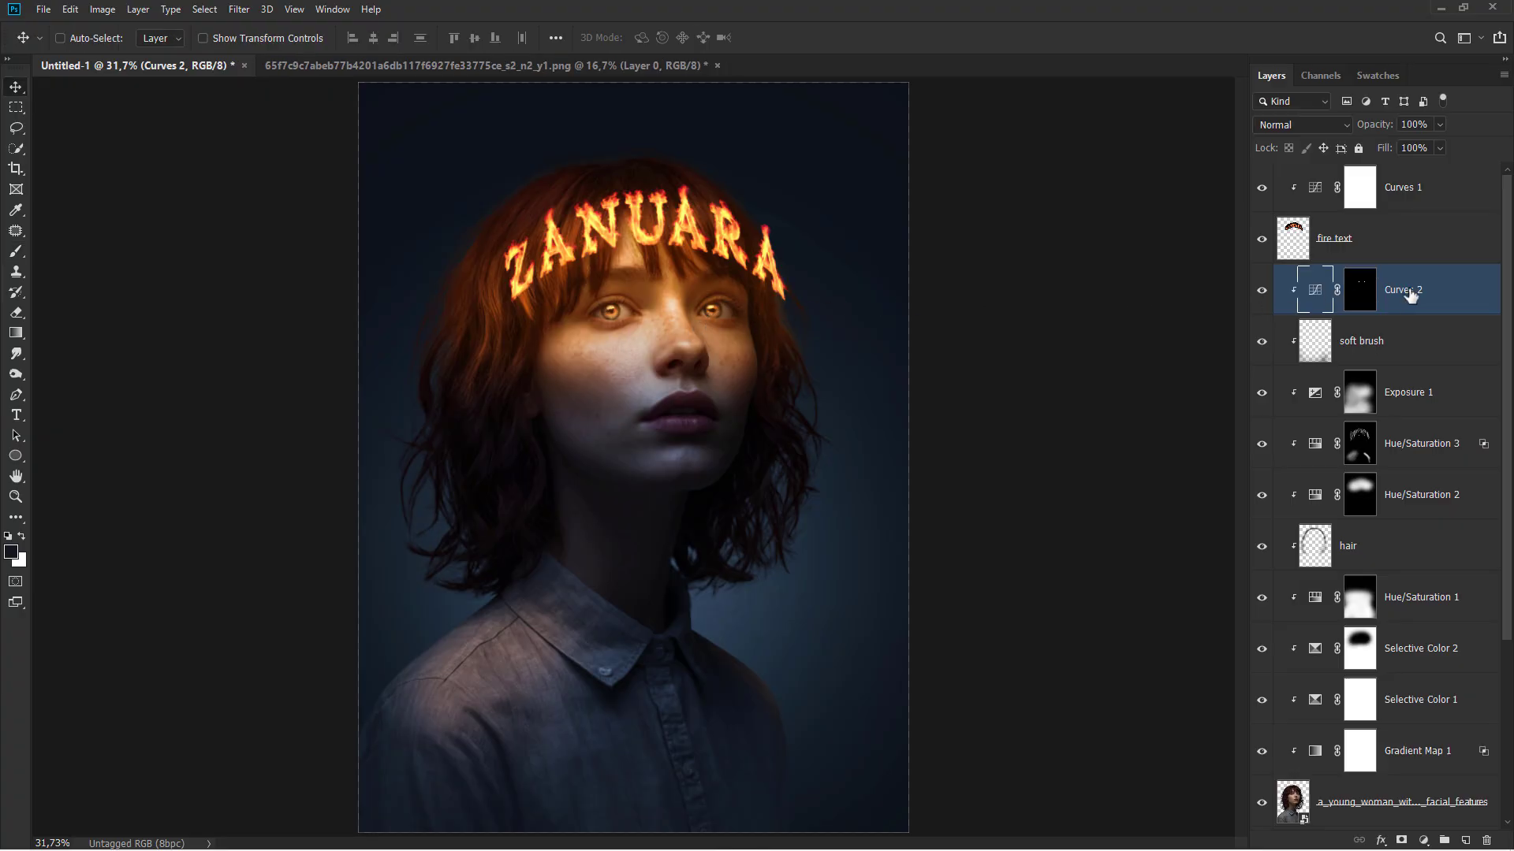
{"action": "left_click", "coordinate": [1427, 841]}
{"action": "left_click", "coordinate": [1435, 694]}
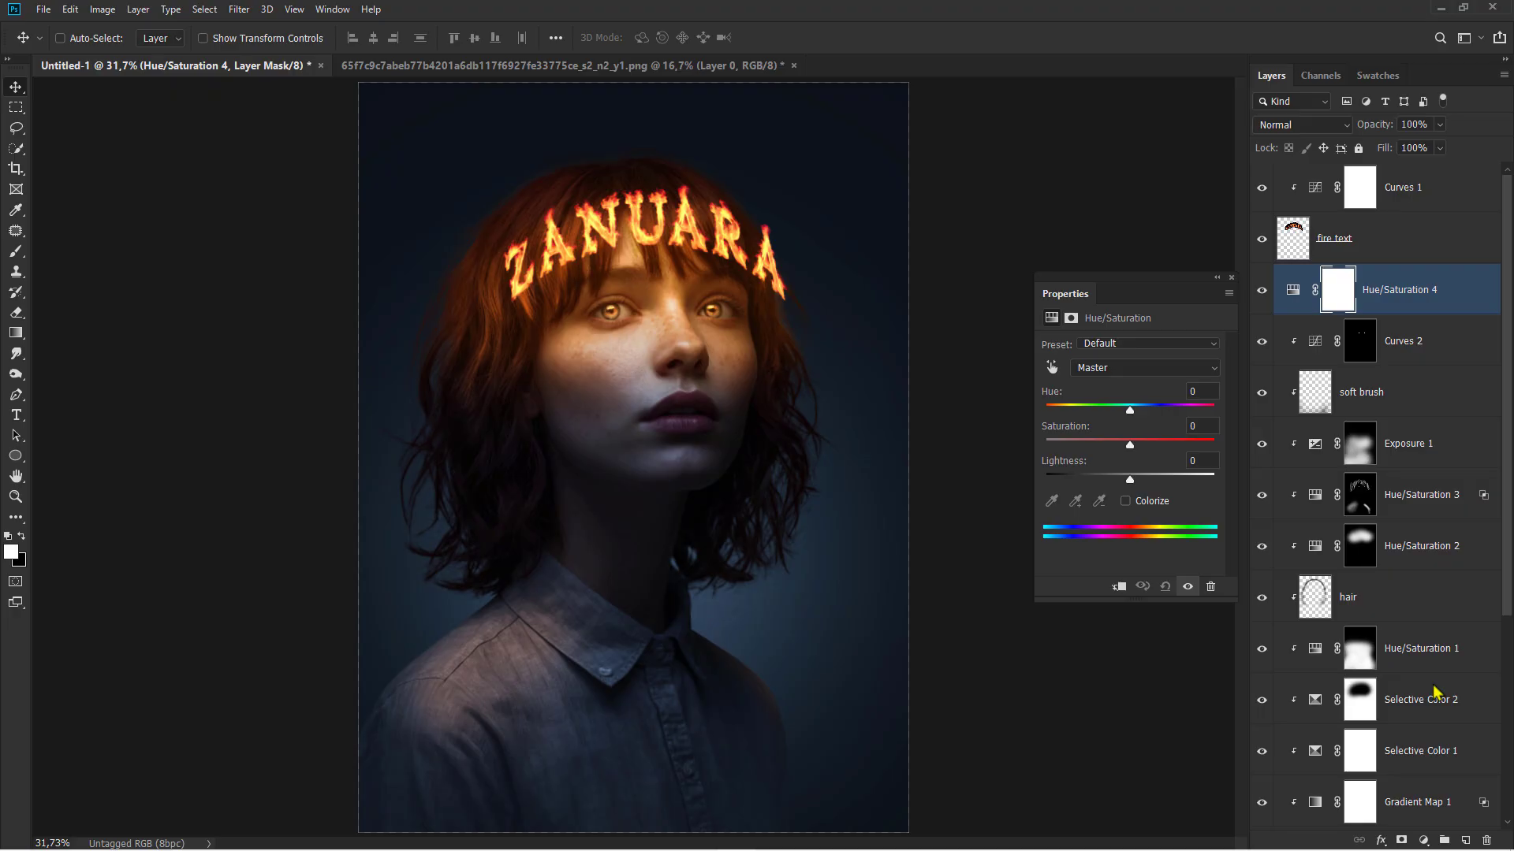
{"action": "left_click", "coordinate": [1126, 503]}
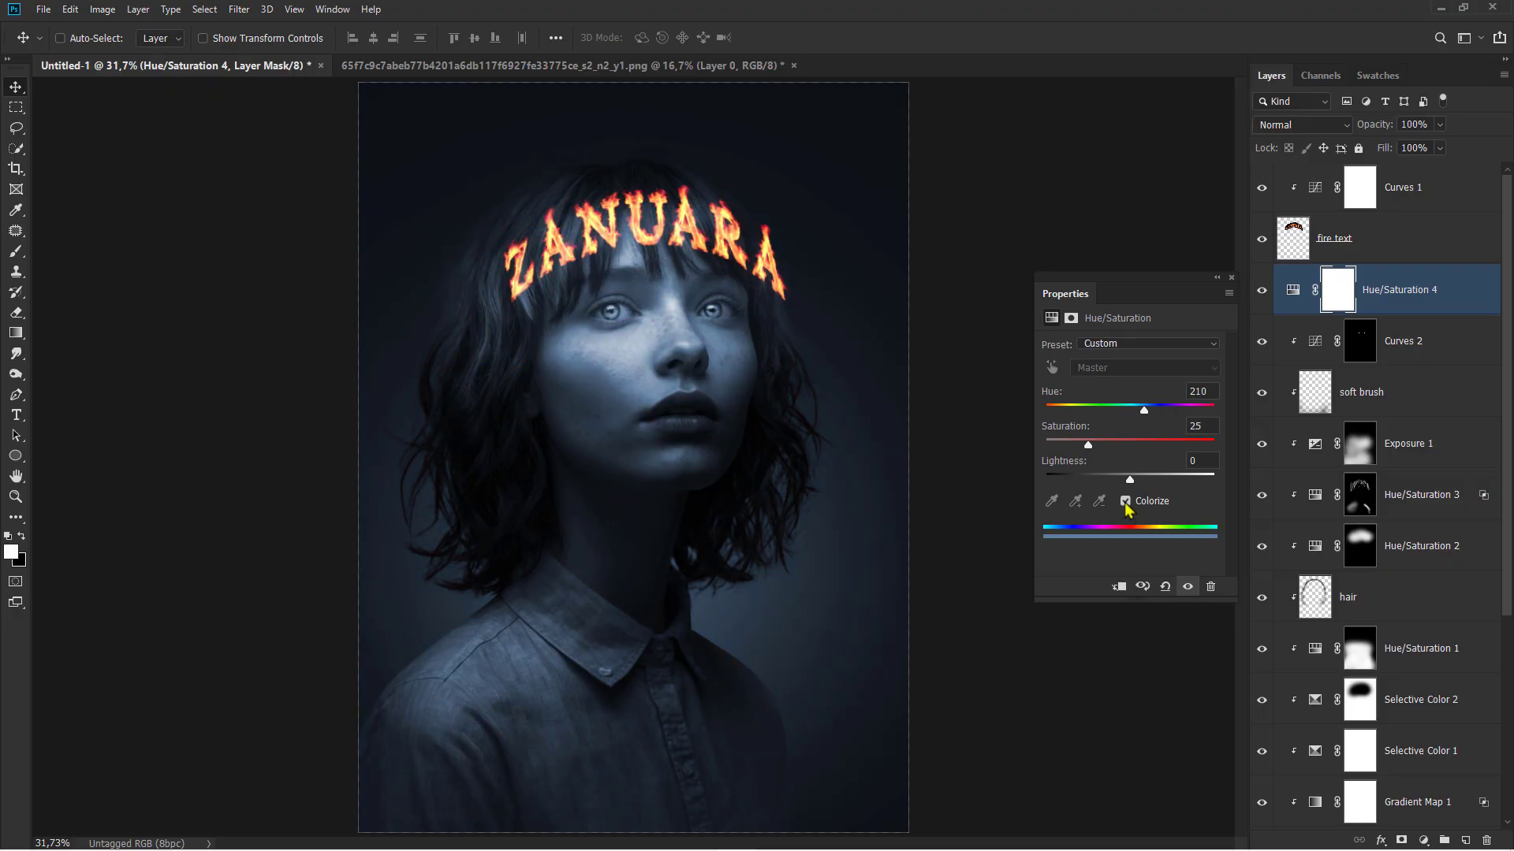
{"action": "left_click_drag", "start_coordinate": [1088, 445], "coordinate": [1175, 445]}
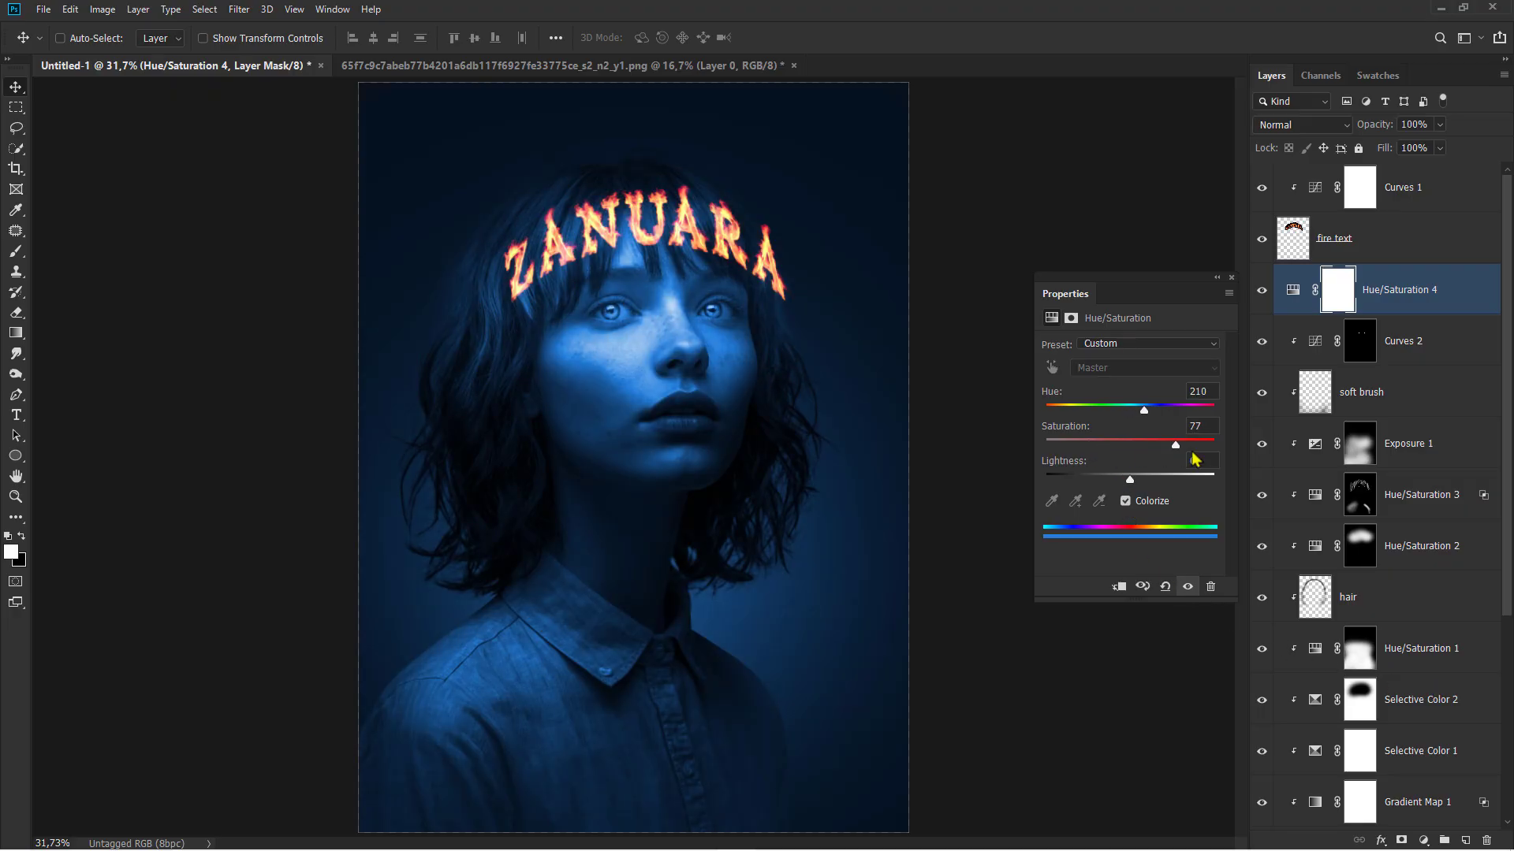
{"action": "left_click", "coordinate": [1056, 409]}
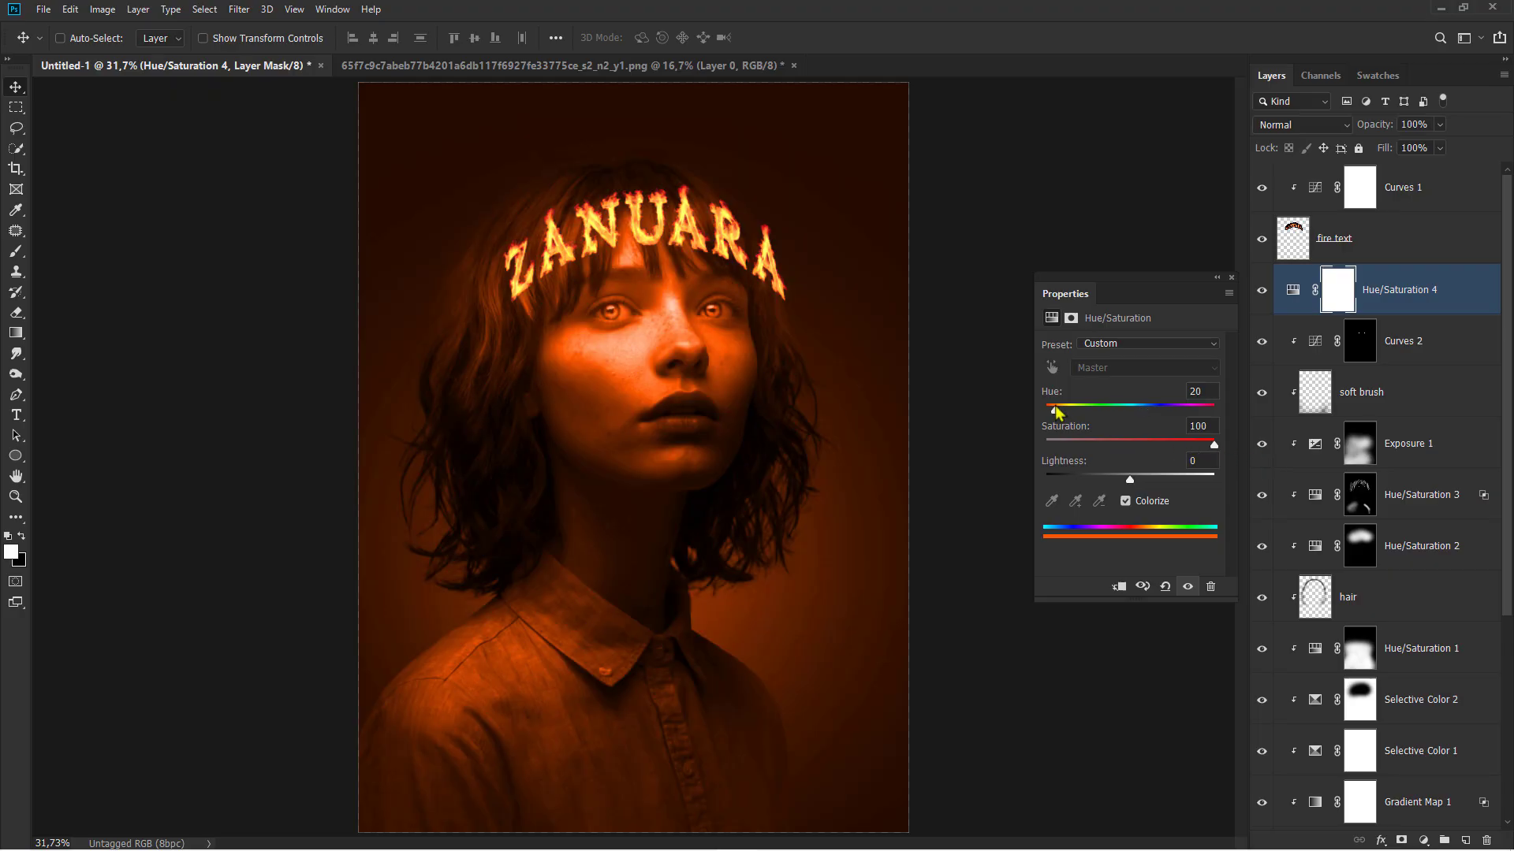
{"action": "left_click", "coordinate": [1151, 478]}
{"action": "left_click", "coordinate": [1231, 278]}
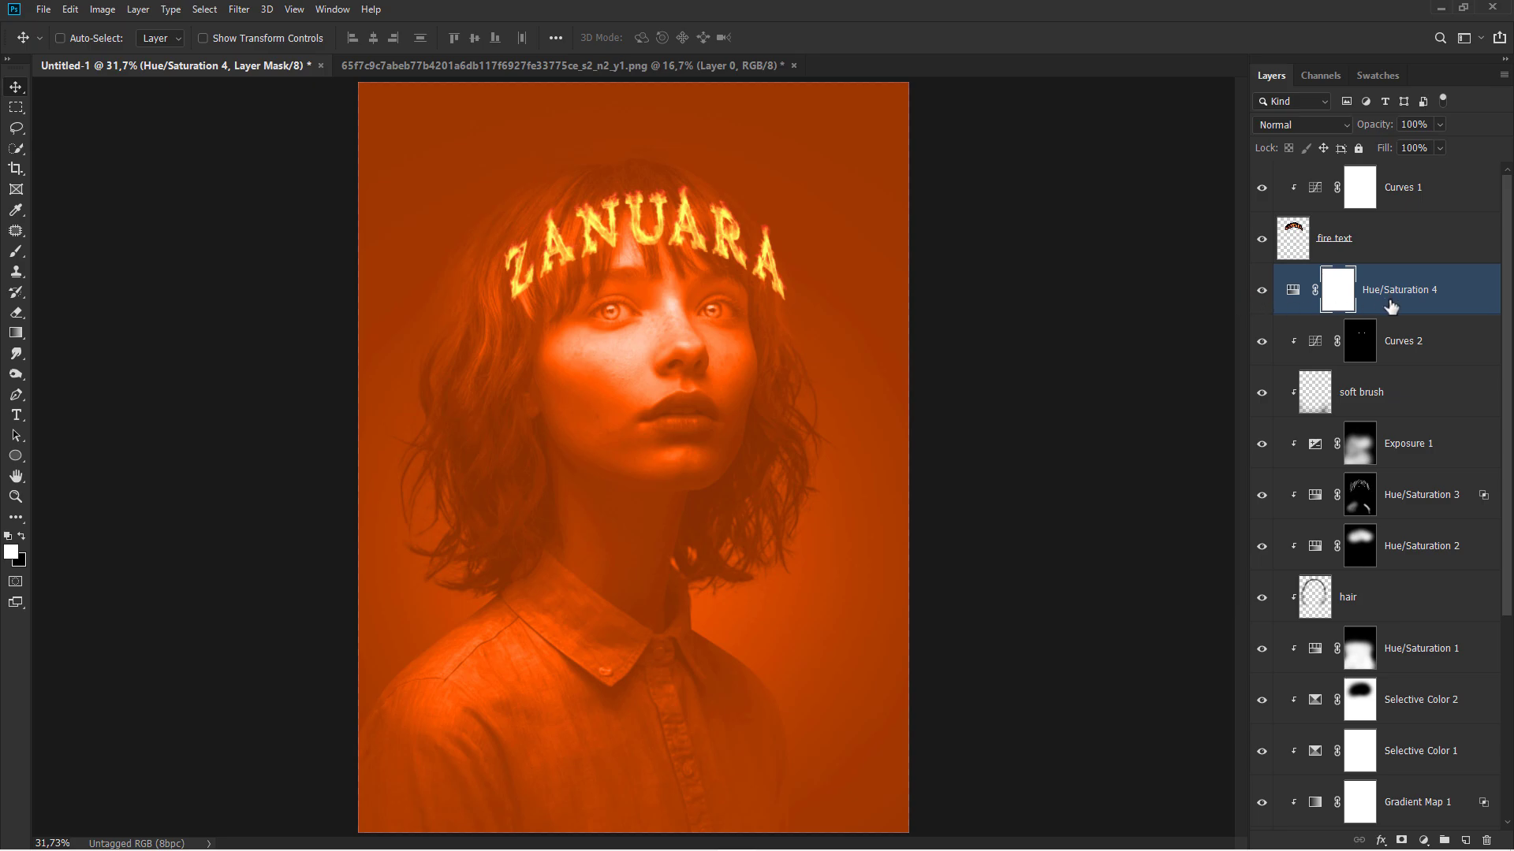
Set Blend If on Hue/Saturation 4 with split shadow values of 0/139 for This Layer and 0/19 for Underlying Layer.
{"action": "right_click", "coordinate": [1391, 307]}
{"action": "left_click", "coordinate": [1278, 207]}
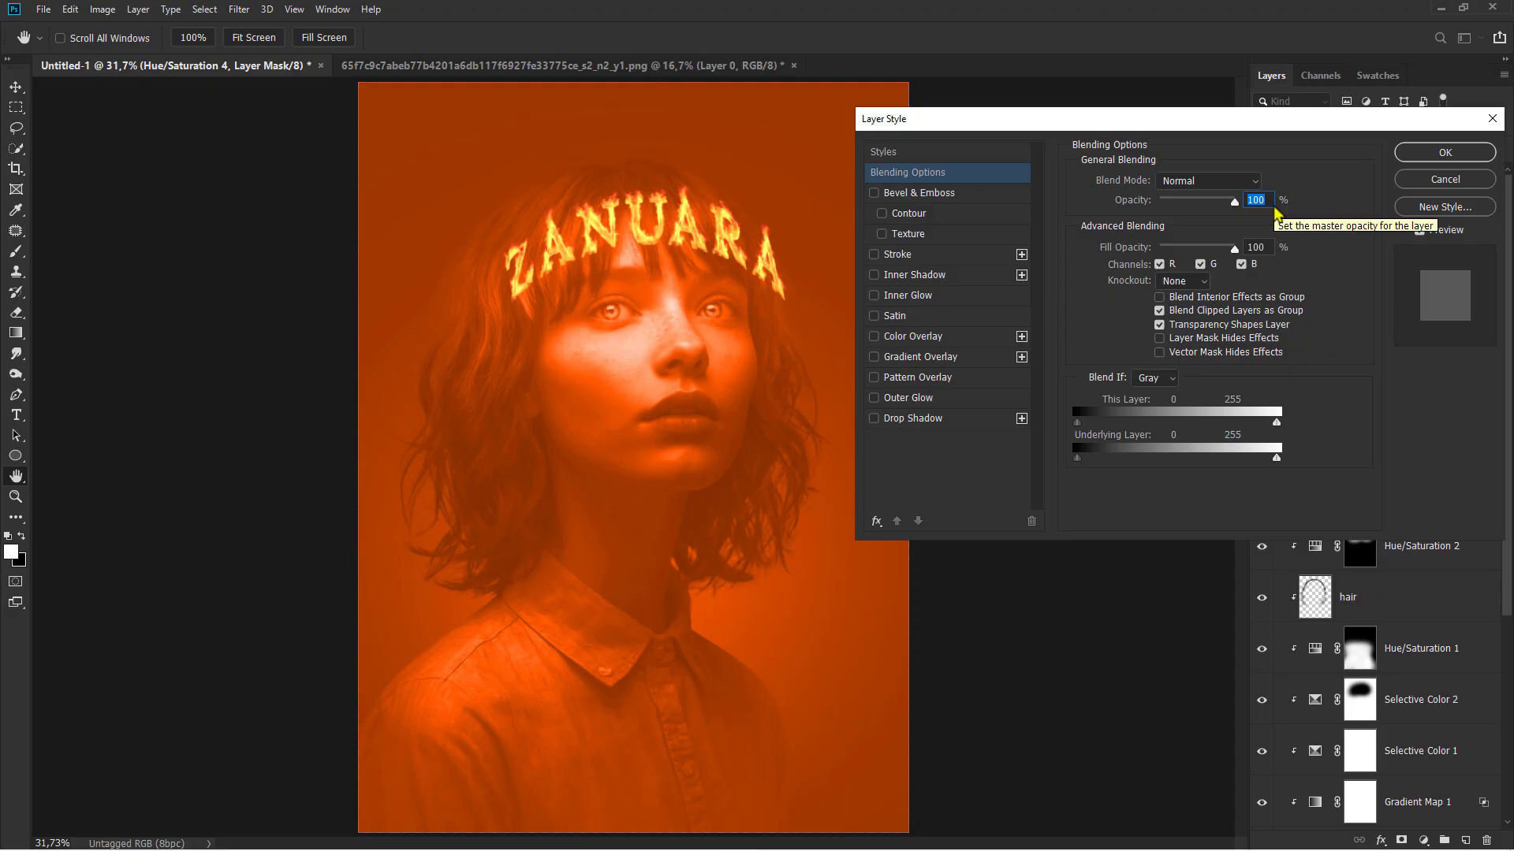
{"action": "left_click_drag", "start_coordinate": [1077, 459], "coordinate": [1162, 431]}
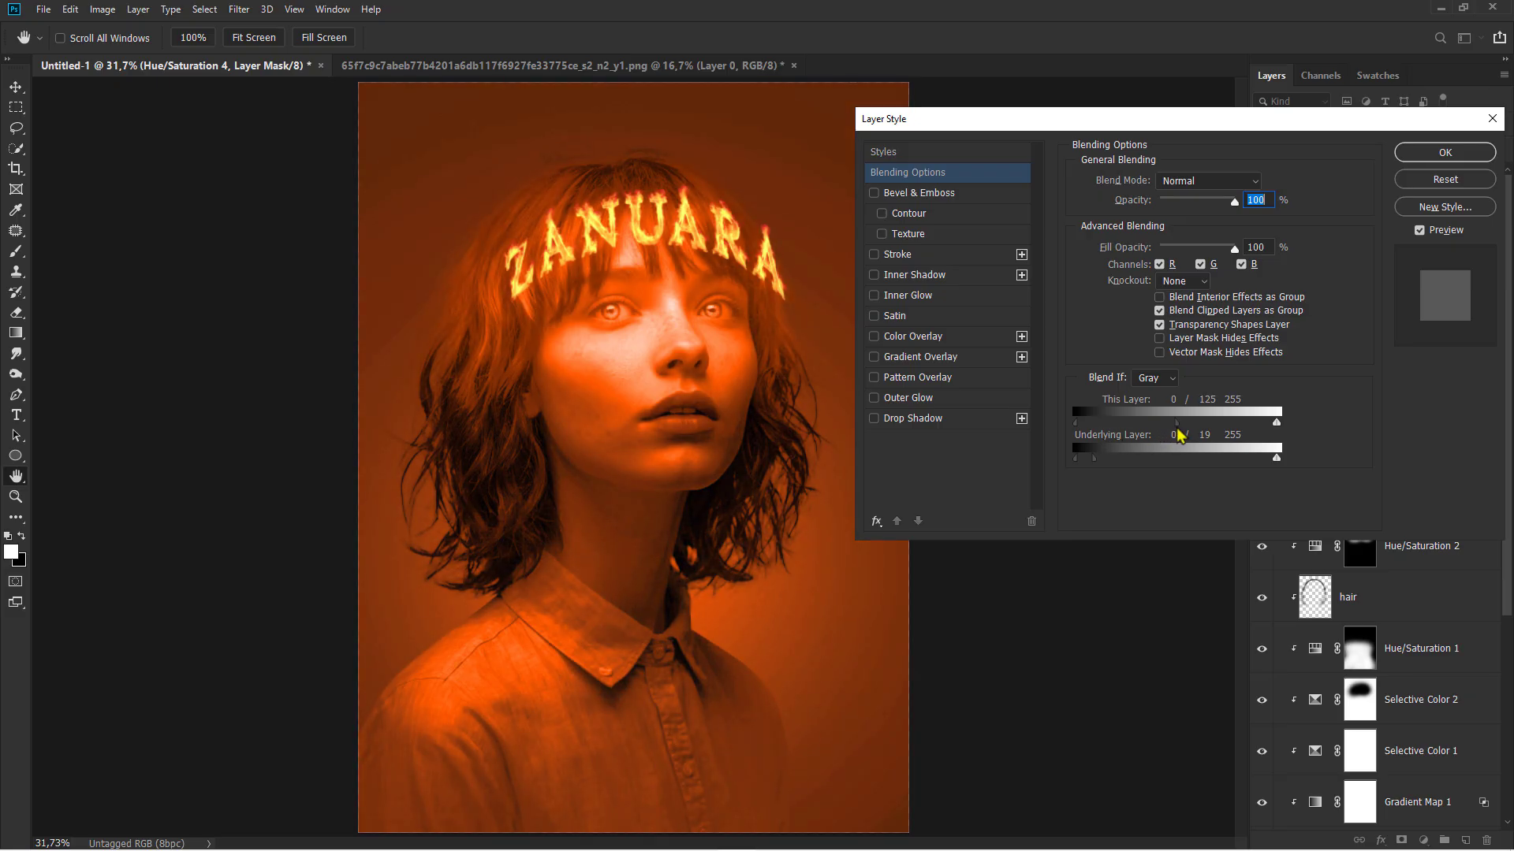
{"action": "left_click_drag", "start_coordinate": [1186, 430], "coordinate": [1188, 430]}
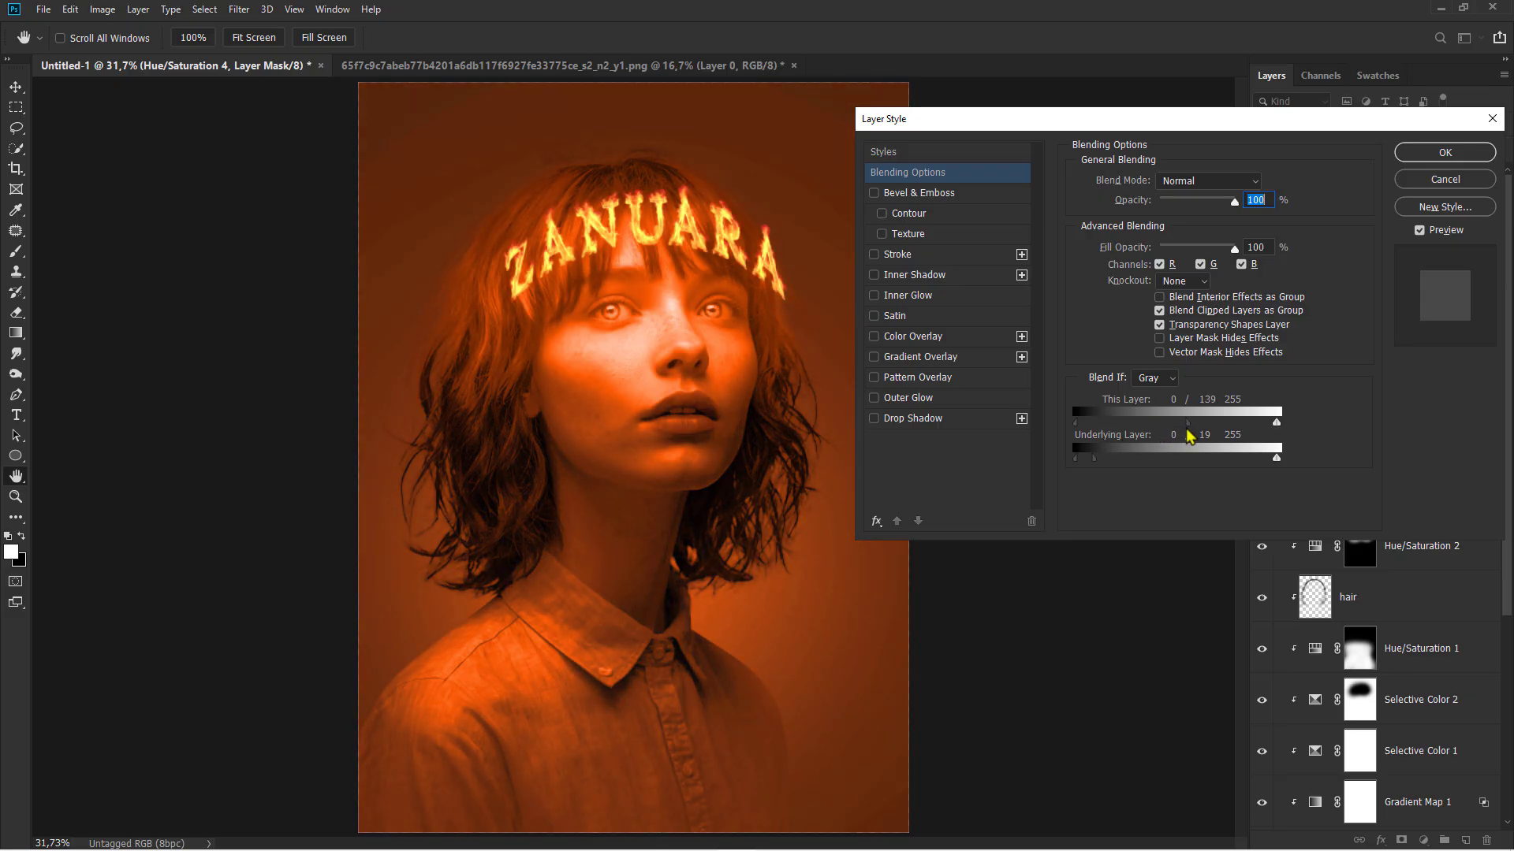
{"action": "left_click", "coordinate": [1421, 158]}
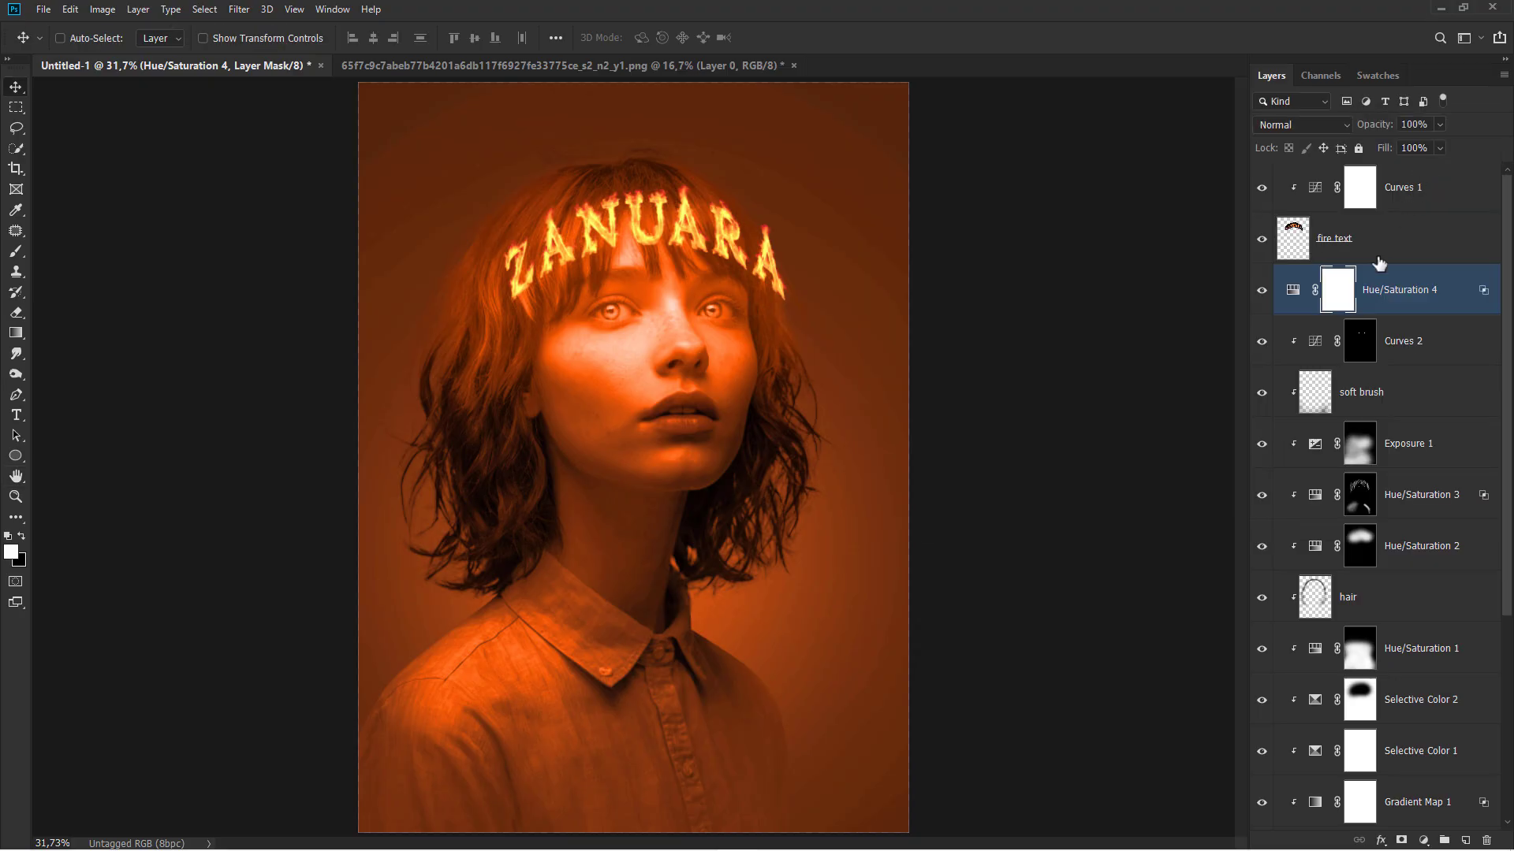
Invert the Hue/Saturation 4 mask to black and switch to the Brush tool.
{"action": "key", "text": "ctrl+i"}
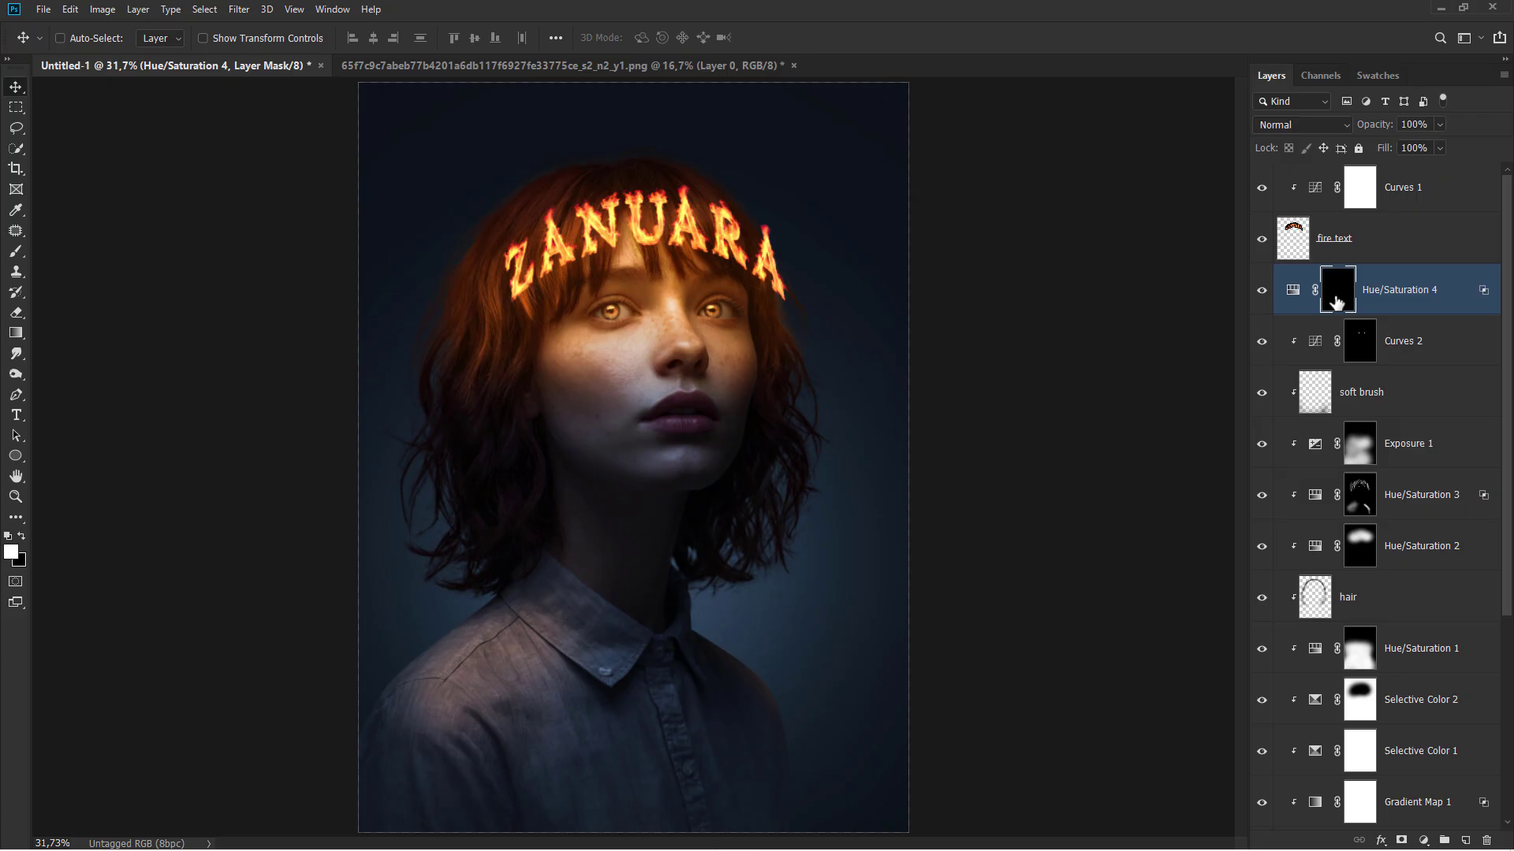
{"action": "left_click", "coordinate": [18, 252]}
{"action": "left_click", "coordinate": [87, 241]}
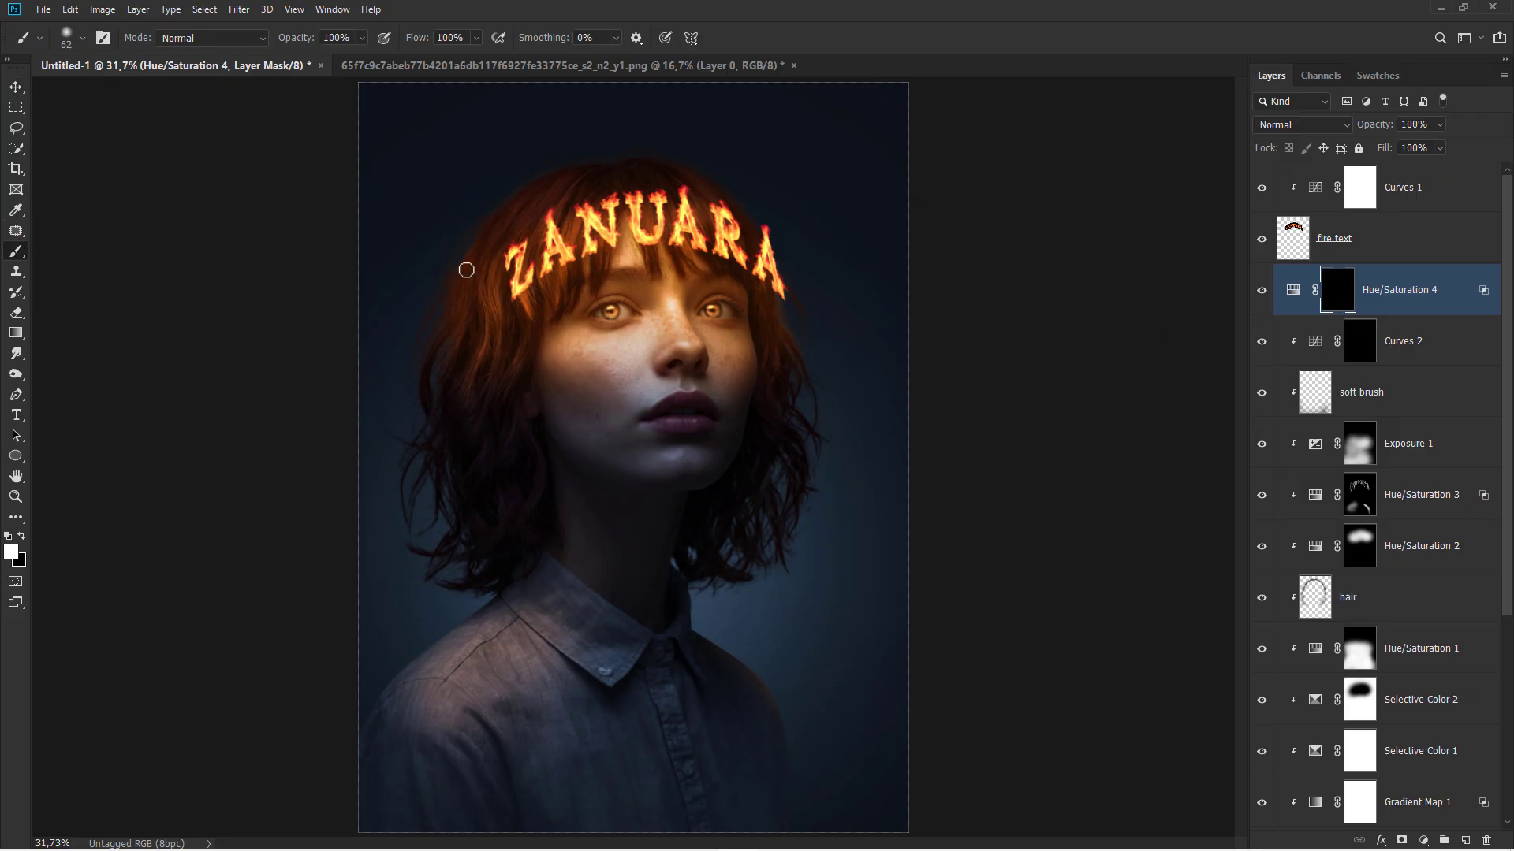
{"action": "scroll", "coordinate": [582, 240], "scroll_direction": "up", "scroll_amount": 5}
{"action": "left_click_drag", "start_coordinate": [584, 239], "coordinate": [500, 367]}
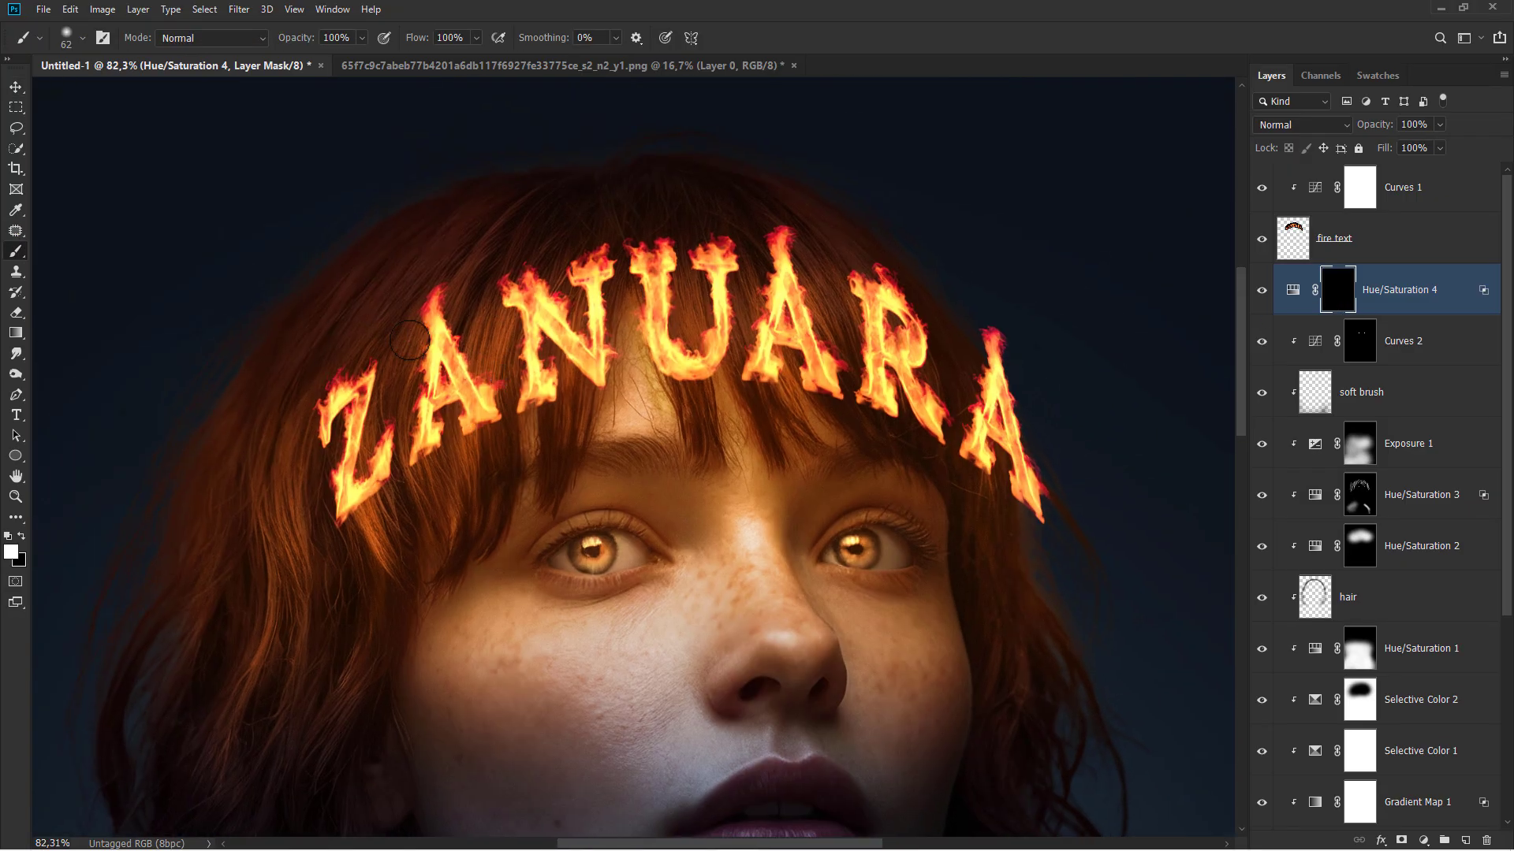
{"action": "mouse_move", "coordinate": [385, 341]}
{"action": "left_mouse_down"}
{"action": "mouse_move", "coordinate": [396, 351]}
{"action": "mouse_move", "coordinate": [354, 443]}
{"action": "left_mouse_up"}
{"action": "key", "text": "ctrl+z"}
Paint an orange glow around the flaming letters on the Hue/Saturation 4 mask at 28% flow, comparing the layer hidden and shown.
{"action": "left_click", "coordinate": [475, 38]}
{"action": "mouse_move", "coordinate": [357, 368]}
{"action": "left_mouse_down"}
{"action": "mouse_move", "coordinate": [334, 434]}
{"action": "mouse_move", "coordinate": [371, 369]}
{"action": "left_mouse_up"}
{"action": "mouse_move", "coordinate": [347, 470]}
{"action": "left_mouse_down"}
{"action": "mouse_move", "coordinate": [386, 452]}
{"action": "mouse_move", "coordinate": [371, 479]}
{"action": "mouse_move", "coordinate": [329, 404]}
{"action": "left_mouse_up"}
{"action": "mouse_move", "coordinate": [426, 443]}
{"action": "left_mouse_down"}
{"action": "mouse_move", "coordinate": [441, 325]}
{"action": "mouse_move", "coordinate": [483, 410]}
{"action": "mouse_move", "coordinate": [445, 339]}
{"action": "mouse_move", "coordinate": [426, 411]}
{"action": "mouse_move", "coordinate": [465, 400]}
{"action": "mouse_move", "coordinate": [437, 428]}
{"action": "mouse_move", "coordinate": [513, 400]}
{"action": "mouse_move", "coordinate": [513, 266]}
{"action": "mouse_move", "coordinate": [587, 360]}
{"action": "mouse_move", "coordinate": [590, 270]}
{"action": "mouse_move", "coordinate": [598, 286]}
{"action": "mouse_move", "coordinate": [535, 395]}
{"action": "mouse_move", "coordinate": [653, 272]}
{"action": "mouse_move", "coordinate": [653, 241]}
{"action": "mouse_move", "coordinate": [651, 328]}
{"action": "mouse_move", "coordinate": [706, 363]}
{"action": "mouse_move", "coordinate": [730, 308]}
{"action": "mouse_move", "coordinate": [715, 243]}
{"action": "mouse_move", "coordinate": [710, 358]}
{"action": "mouse_move", "coordinate": [640, 249]}
{"action": "mouse_move", "coordinate": [781, 298]}
{"action": "mouse_move", "coordinate": [781, 251]}
{"action": "mouse_move", "coordinate": [750, 368]}
{"action": "mouse_move", "coordinate": [795, 328]}
{"action": "mouse_move", "coordinate": [817, 387]}
{"action": "mouse_move", "coordinate": [824, 370]}
{"action": "mouse_move", "coordinate": [788, 262]}
{"action": "mouse_move", "coordinate": [872, 316]}
{"action": "mouse_move", "coordinate": [856, 284]}
{"action": "mouse_move", "coordinate": [874, 367]}
{"action": "mouse_move", "coordinate": [941, 428]}
{"action": "mouse_move", "coordinate": [882, 399]}
{"action": "mouse_move", "coordinate": [891, 303]}
{"action": "mouse_move", "coordinate": [883, 399]}
{"action": "left_mouse_up"}
{"action": "mouse_move", "coordinate": [1026, 439]}
{"action": "left_mouse_down"}
{"action": "mouse_move", "coordinate": [847, 442]}
{"action": "mouse_move", "coordinate": [812, 349]}
{"action": "mouse_move", "coordinate": [843, 449]}
{"action": "left_mouse_up"}
{"action": "key", "text": "bracketleft"}
{"action": "mouse_move", "coordinate": [860, 507]}
{"action": "left_mouse_down"}
{"action": "mouse_move", "coordinate": [879, 517]}
{"action": "mouse_move", "coordinate": [842, 477]}
{"action": "mouse_move", "coordinate": [803, 353]}
{"action": "mouse_move", "coordinate": [795, 423]}
{"action": "mouse_move", "coordinate": [707, 293]}
{"action": "mouse_move", "coordinate": [485, 291]}
{"action": "mouse_move", "coordinate": [371, 333]}
{"action": "mouse_move", "coordinate": [253, 424]}
{"action": "mouse_move", "coordinate": [158, 510]}
{"action": "mouse_move", "coordinate": [176, 538]}
{"action": "left_mouse_up"}
{"action": "scroll", "coordinate": [518, 413], "scroll_direction": "down", "scroll_amount": 2}
{"action": "scroll", "coordinate": [525, 404], "scroll_direction": "down", "scroll_amount": 4}
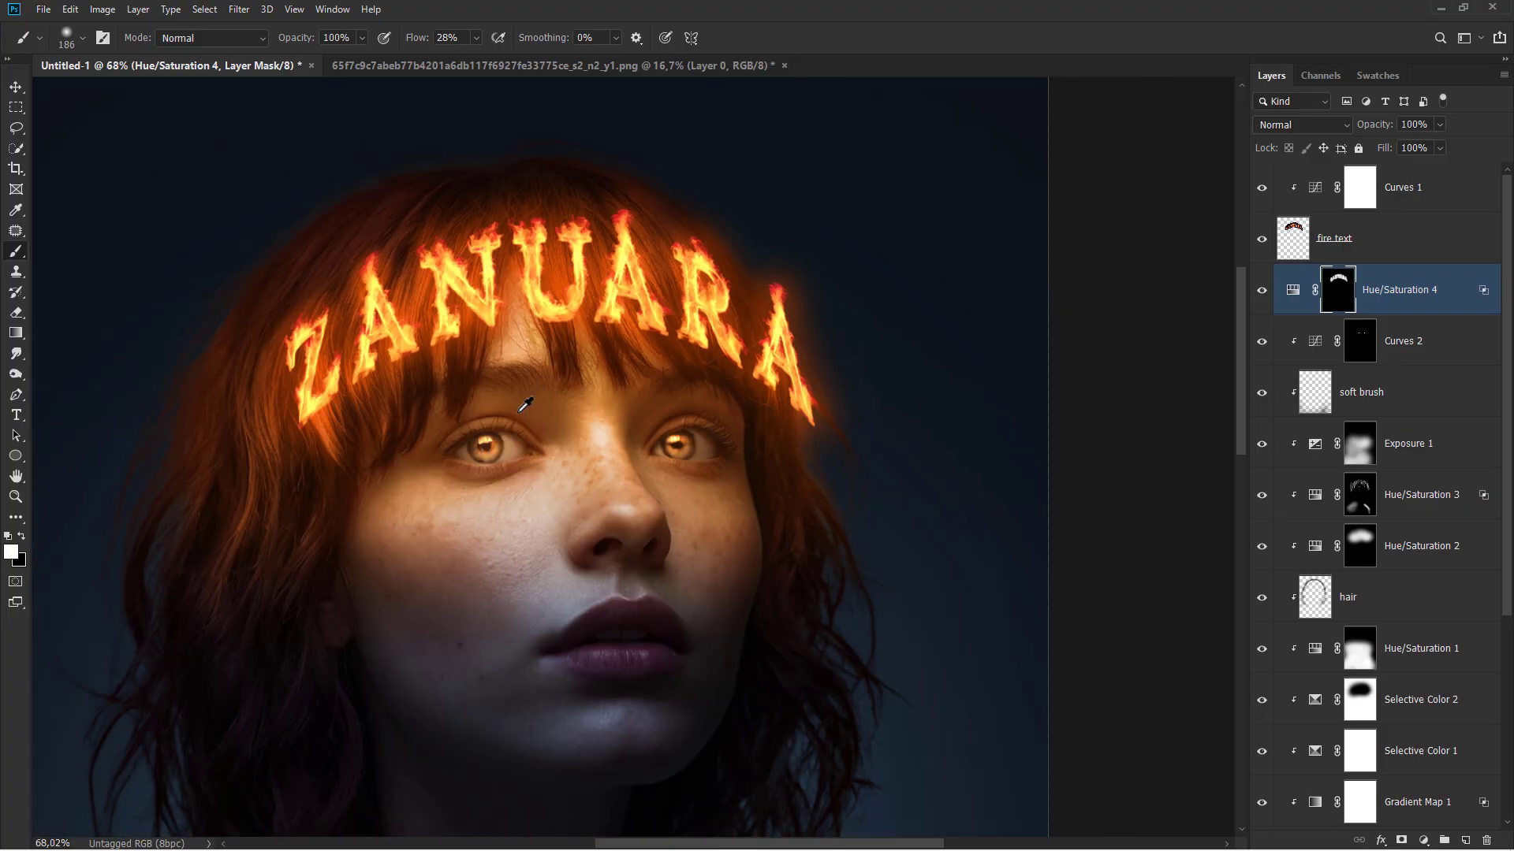
{"action": "left_click", "coordinate": [1261, 291]}
{"action": "left_click", "coordinate": [1261, 290]}
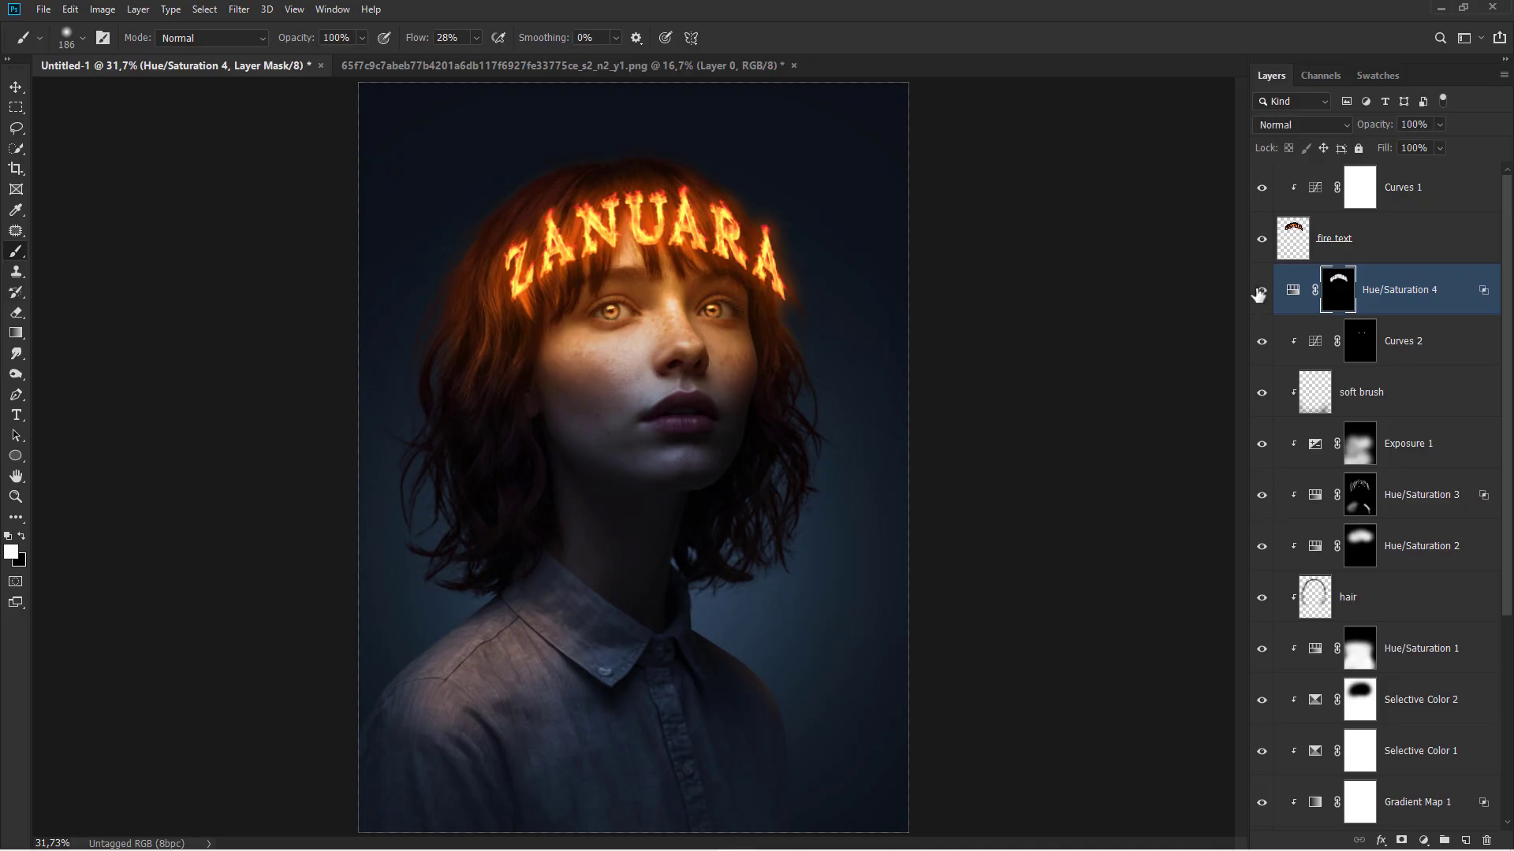
Add a Hue/Saturation adjustment layer above Curves 1 and clip it to the fire text.
{"action": "key", "text": "ctrl+2"}
{"action": "key", "text": "v"}
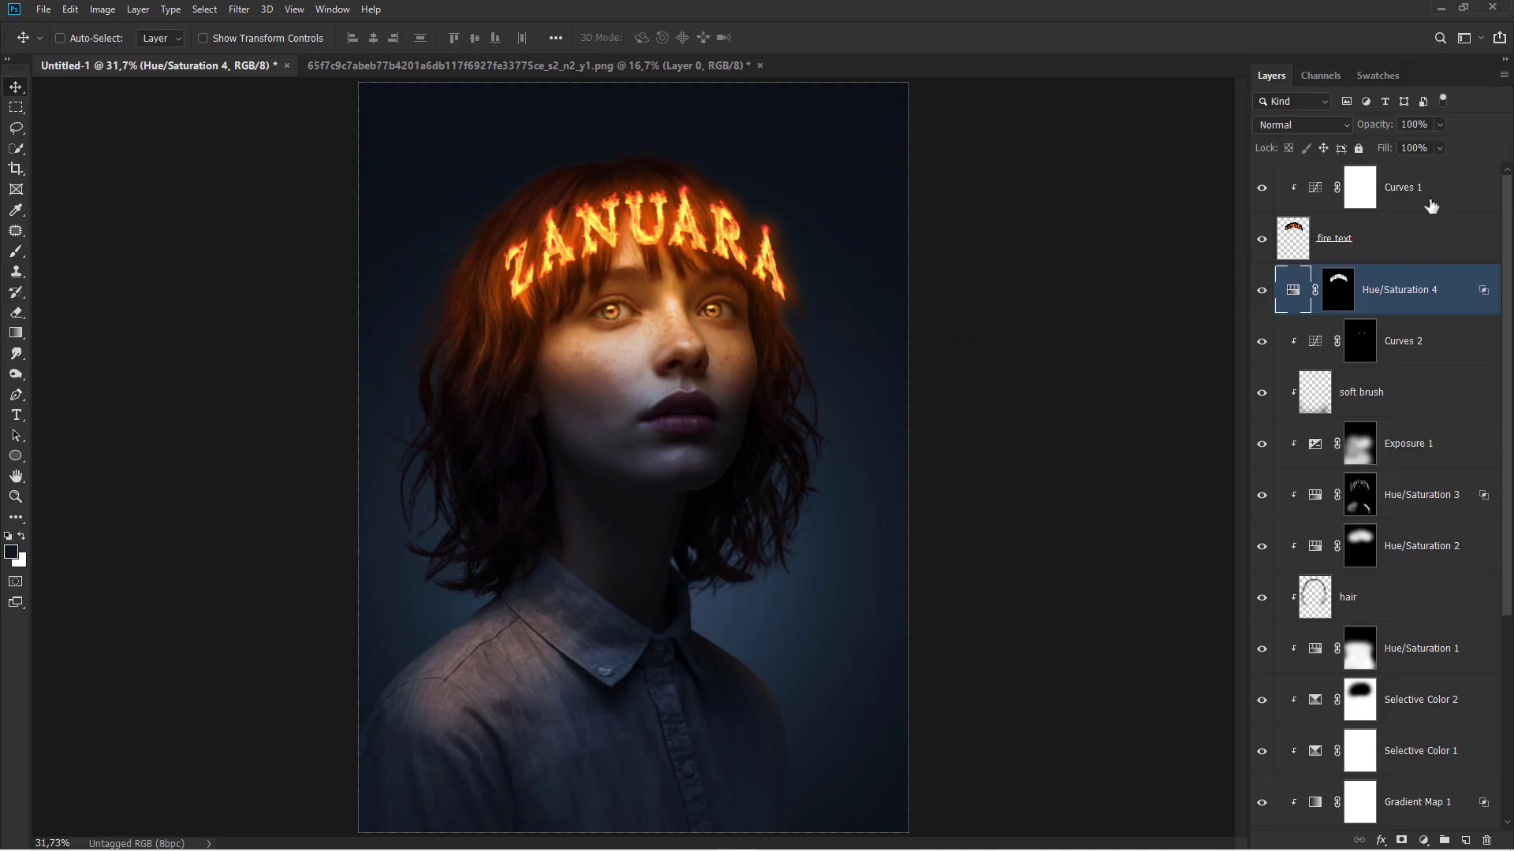
{"action": "left_click", "coordinate": [1417, 192]}
{"action": "left_click", "coordinate": [1424, 840]}
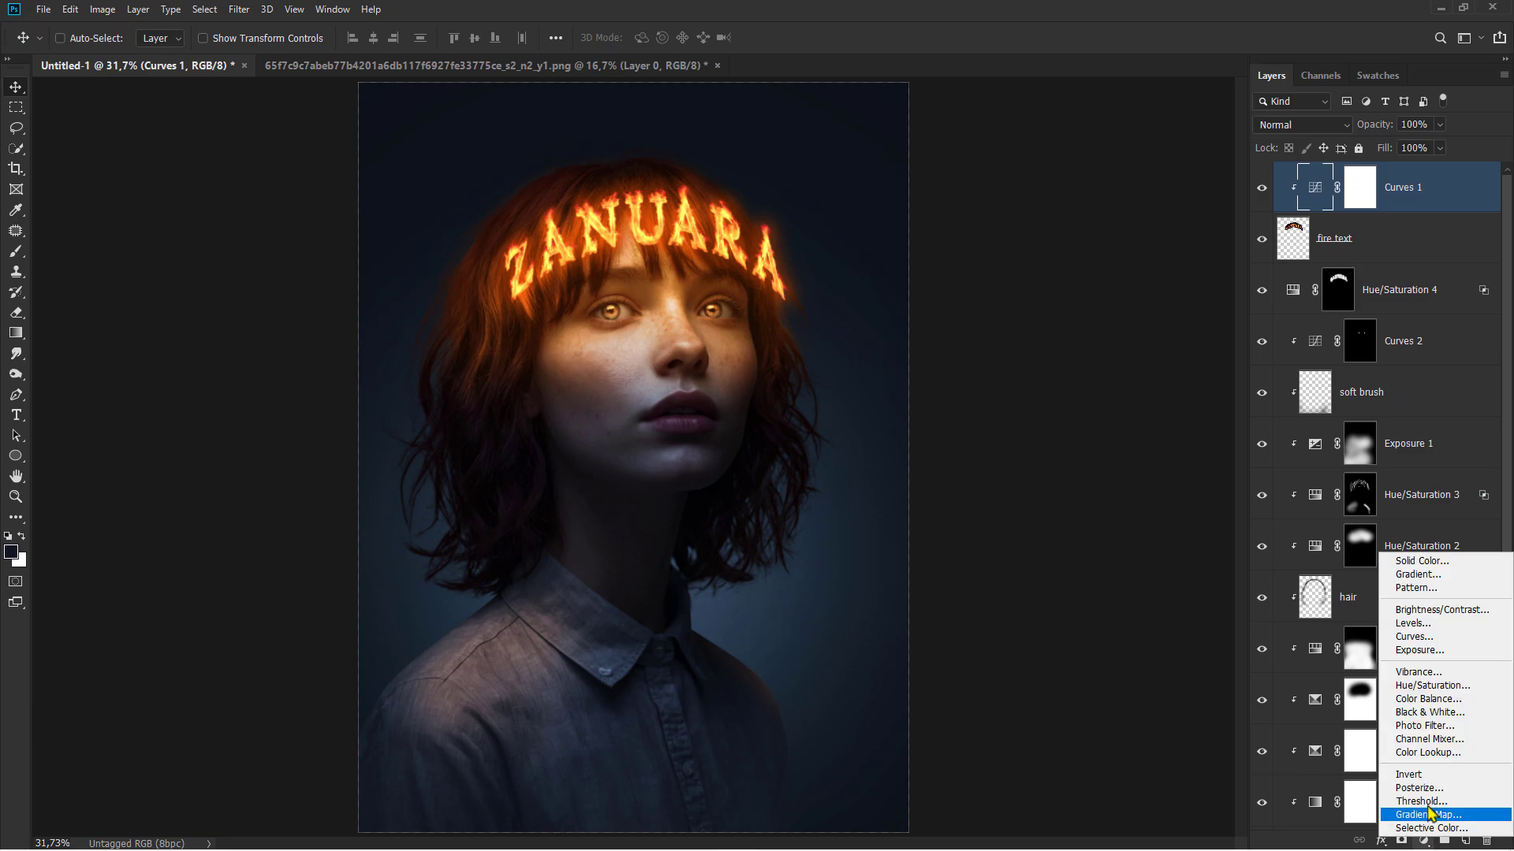
{"action": "left_click", "coordinate": [1436, 697]}
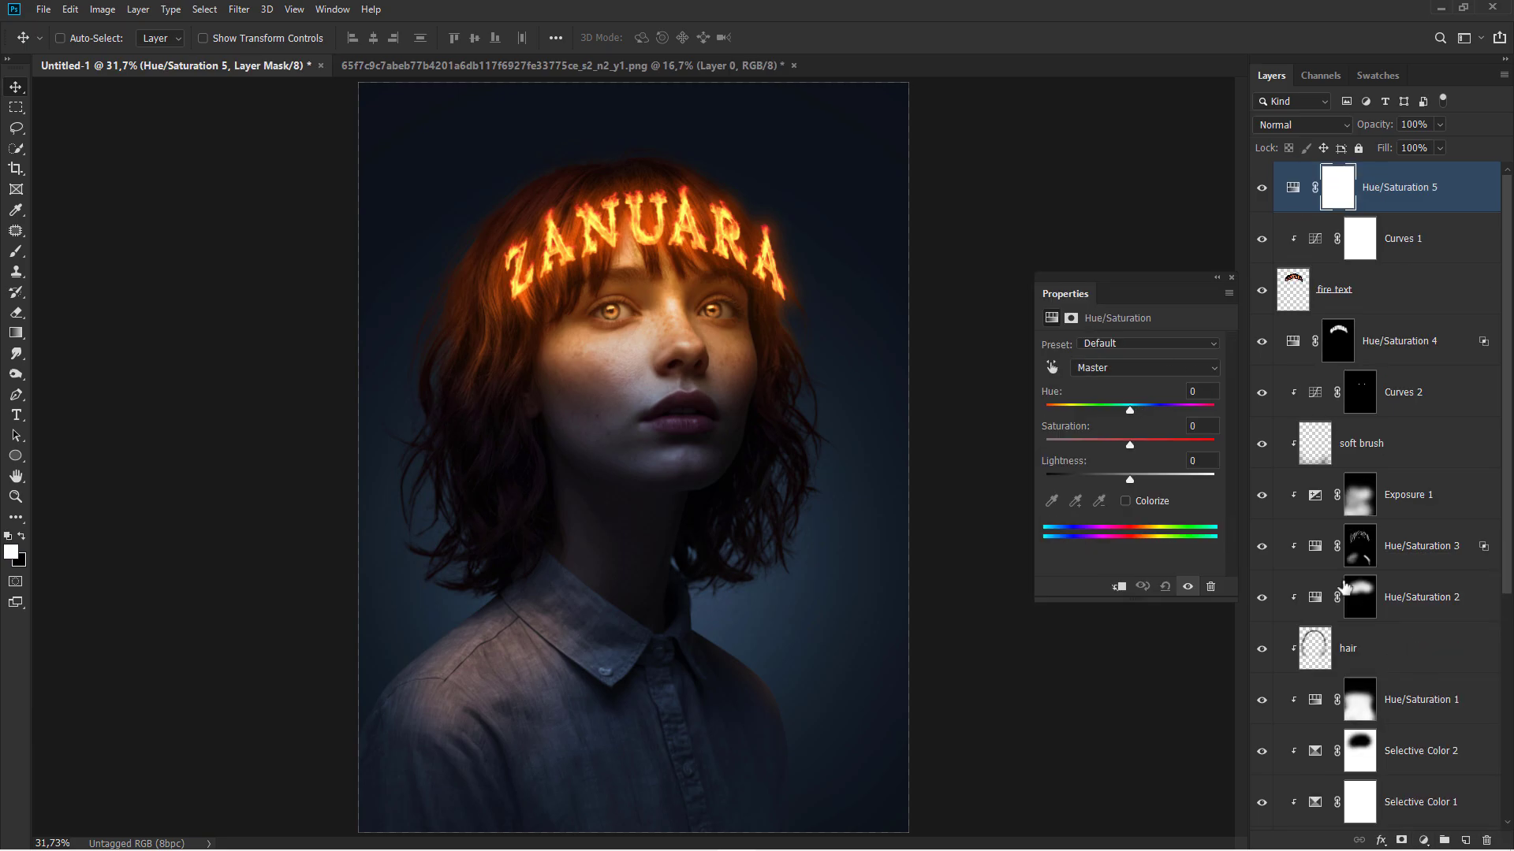
{"action": "left_click", "coordinate": [1119, 586]}
Shift the hue of the Reds to +10 in Hue/Saturation 5.
{"action": "left_click", "coordinate": [1107, 368]}
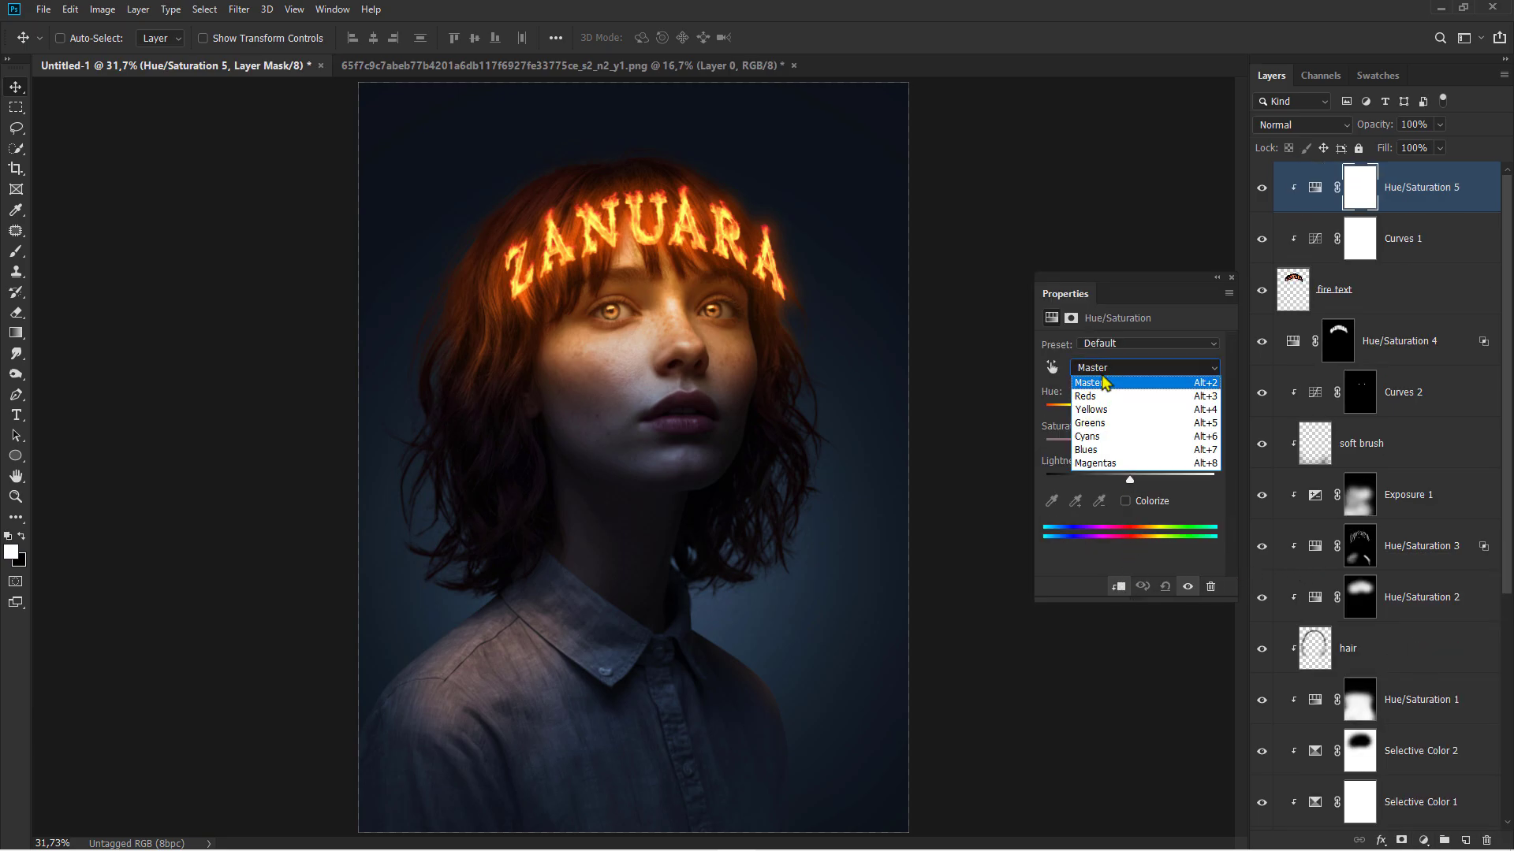
{"action": "left_click", "coordinate": [1106, 386]}
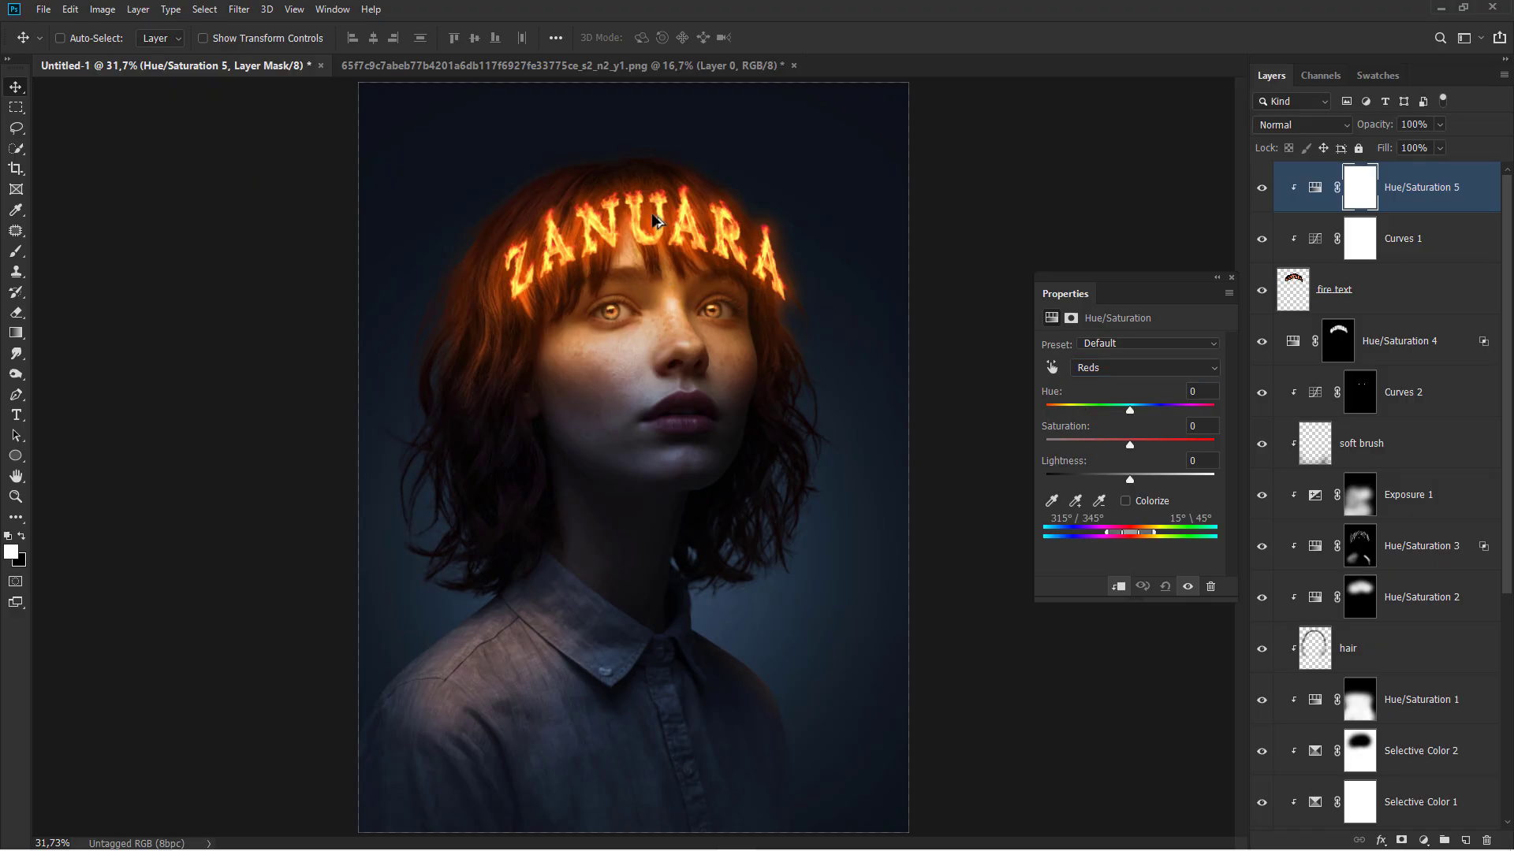
{"action": "scroll", "coordinate": [654, 220], "scroll_direction": "up", "scroll_amount": 5}
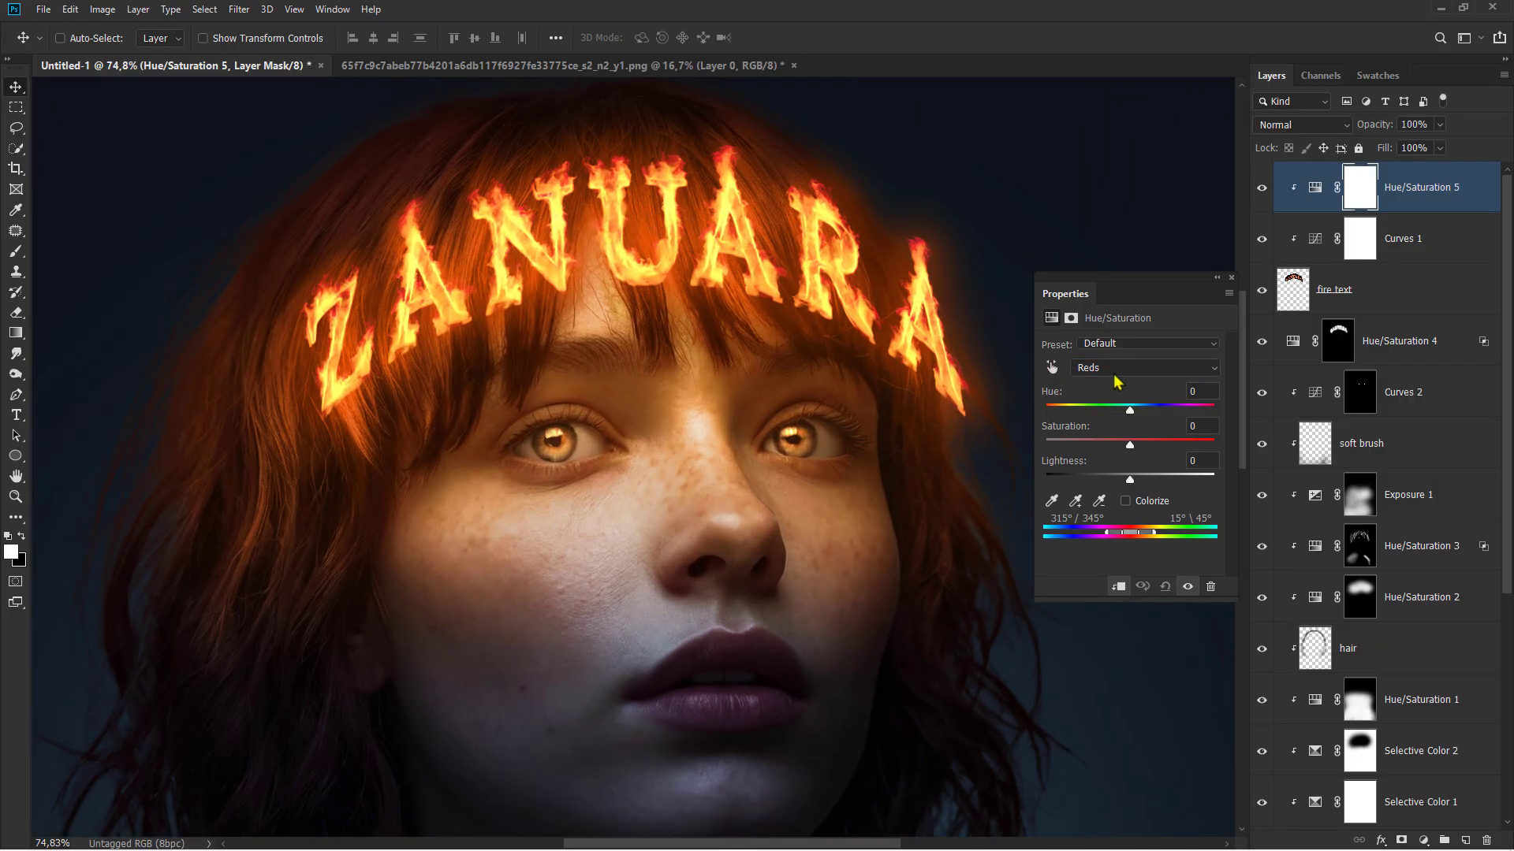
{"action": "left_click", "coordinate": [1117, 373]}
{"action": "left_click", "coordinate": [1120, 372]}
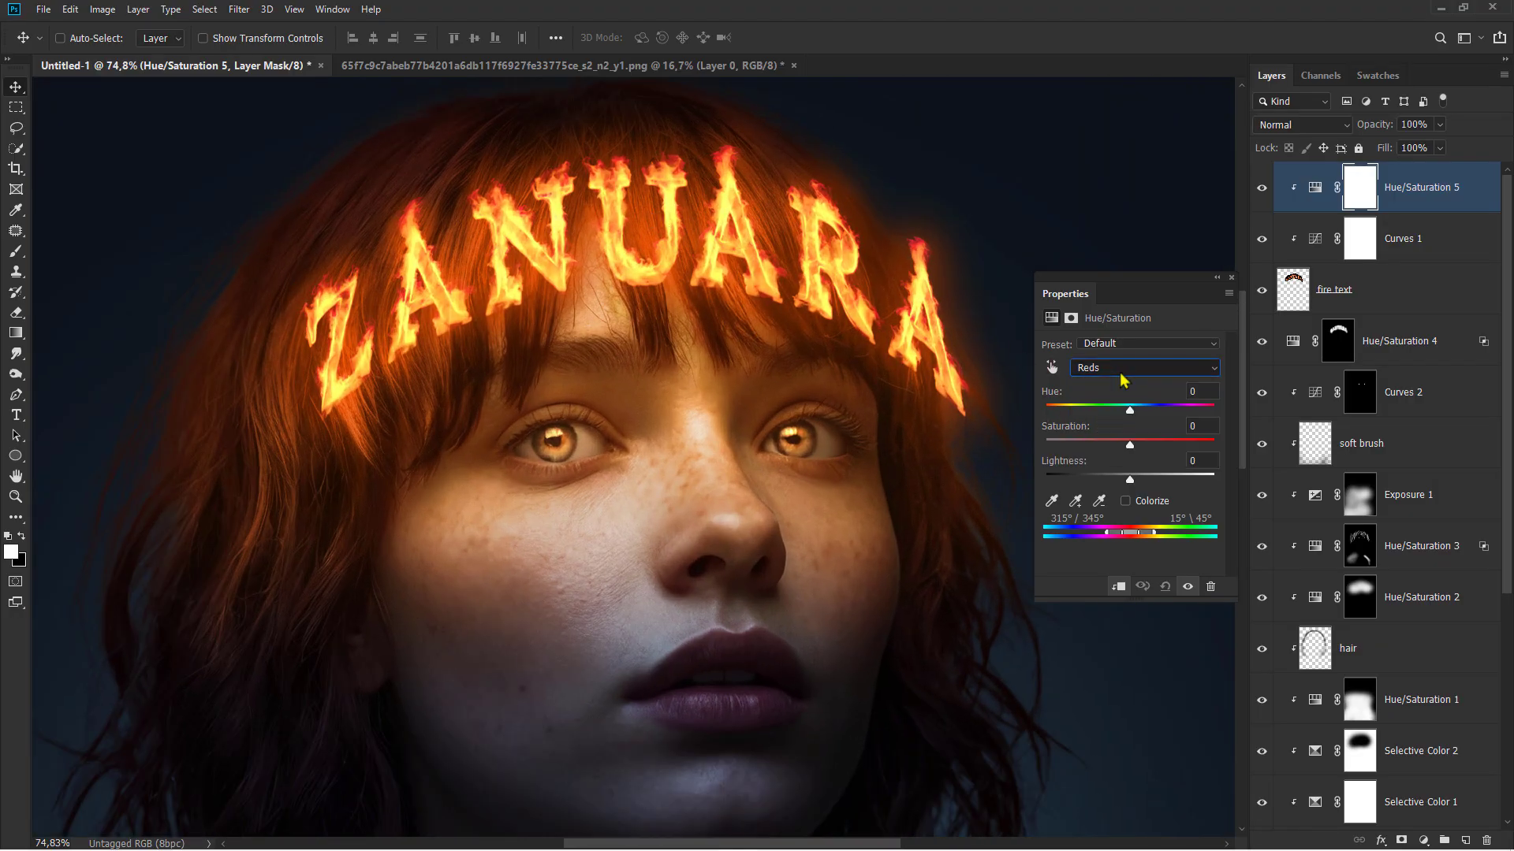
{"action": "left_click", "coordinate": [1139, 410]}
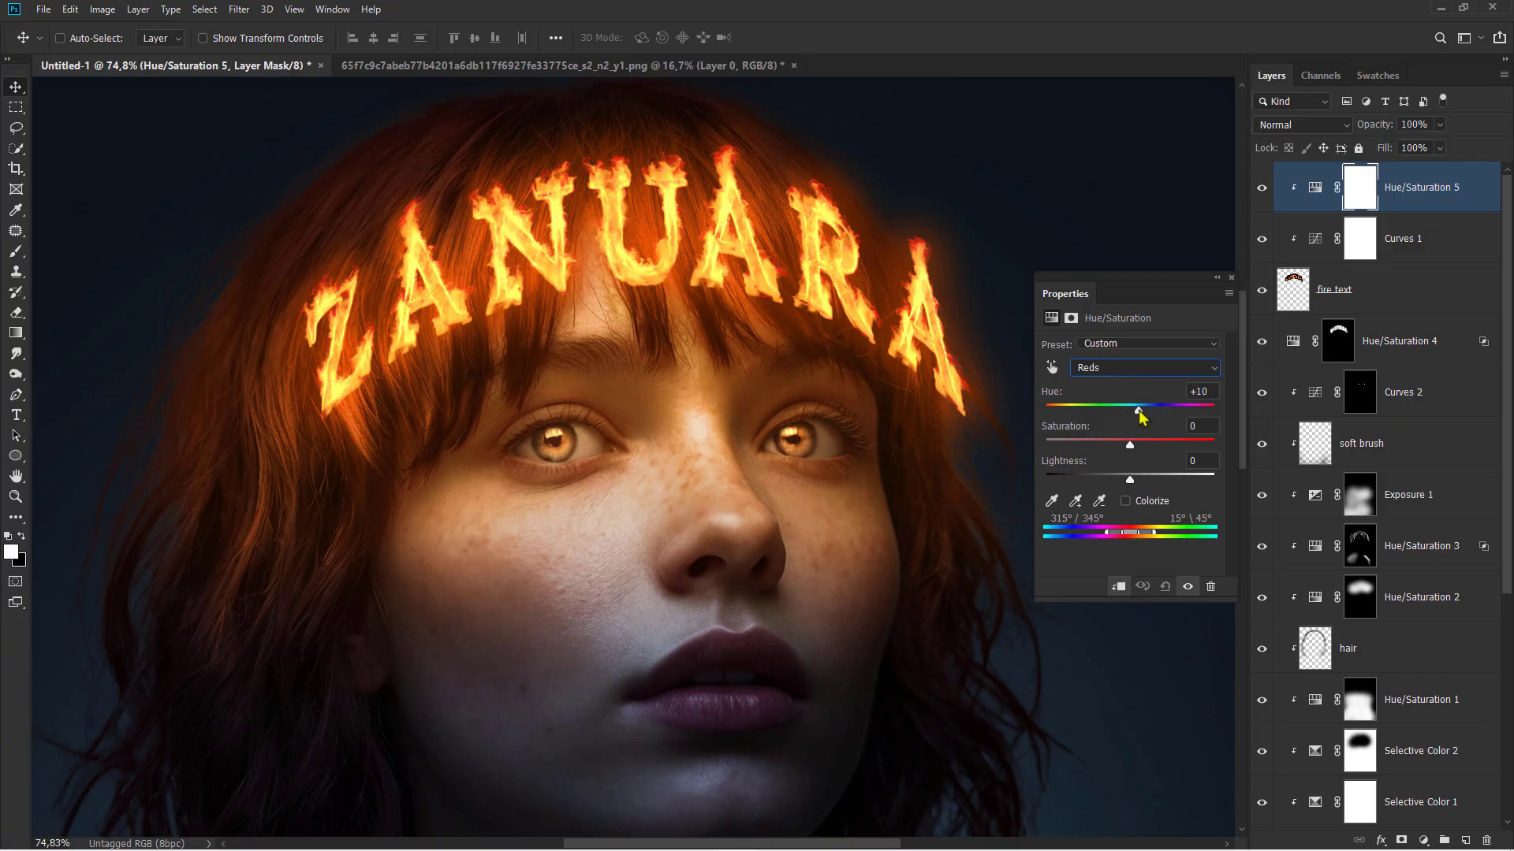
Set the Yellows in Hue/Saturation 5 to saturation -19 and lightness +13, comparing the layer hidden and shown.
{"action": "left_click", "coordinate": [1121, 373]}
{"action": "left_click", "coordinate": [1121, 420]}
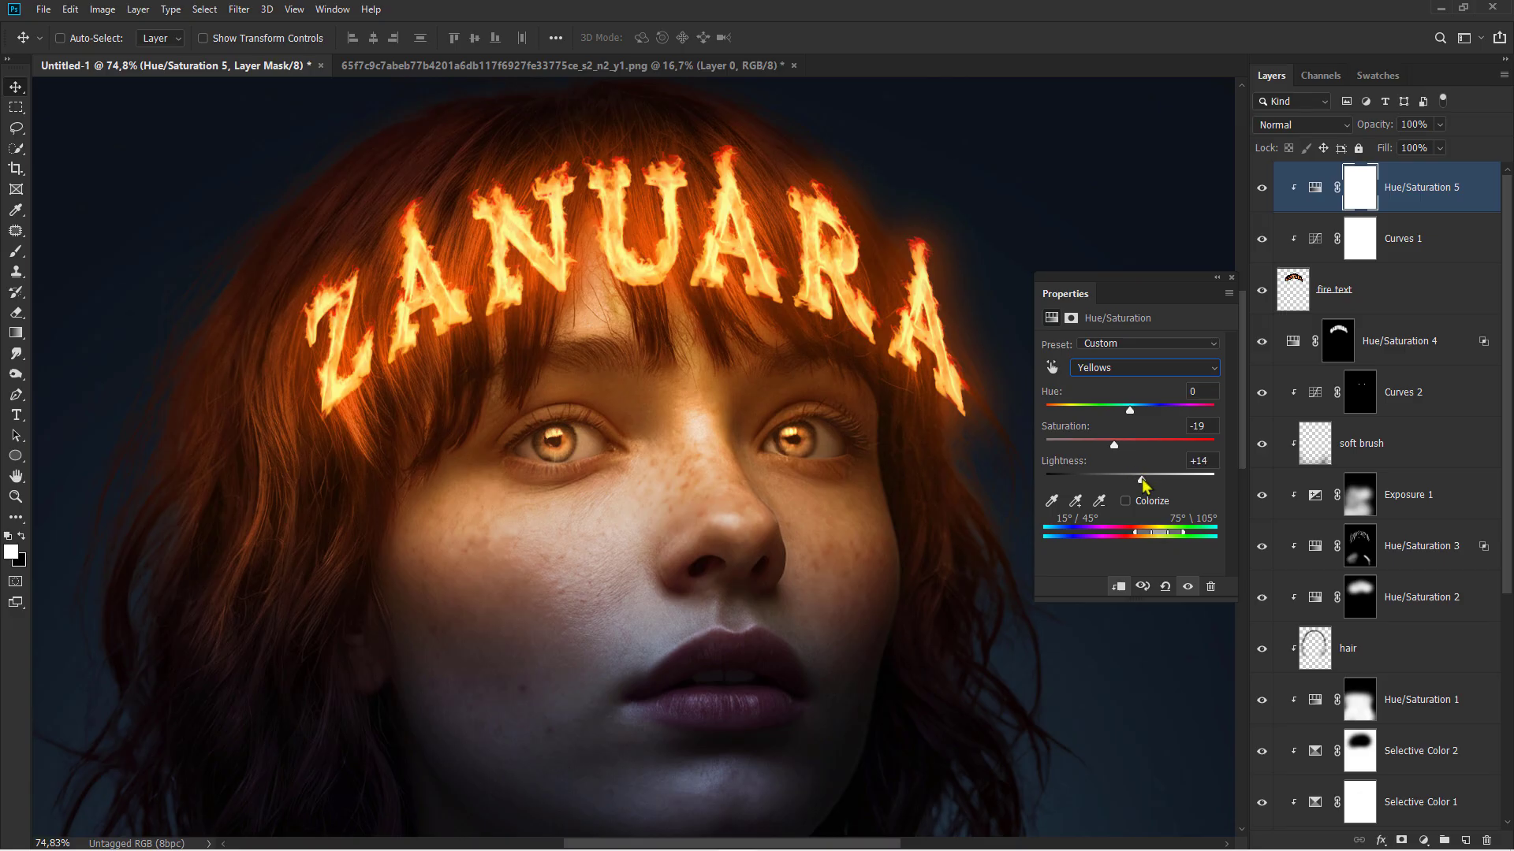
{"action": "left_click", "coordinate": [1264, 193]}
{"action": "left_click", "coordinate": [1264, 192]}
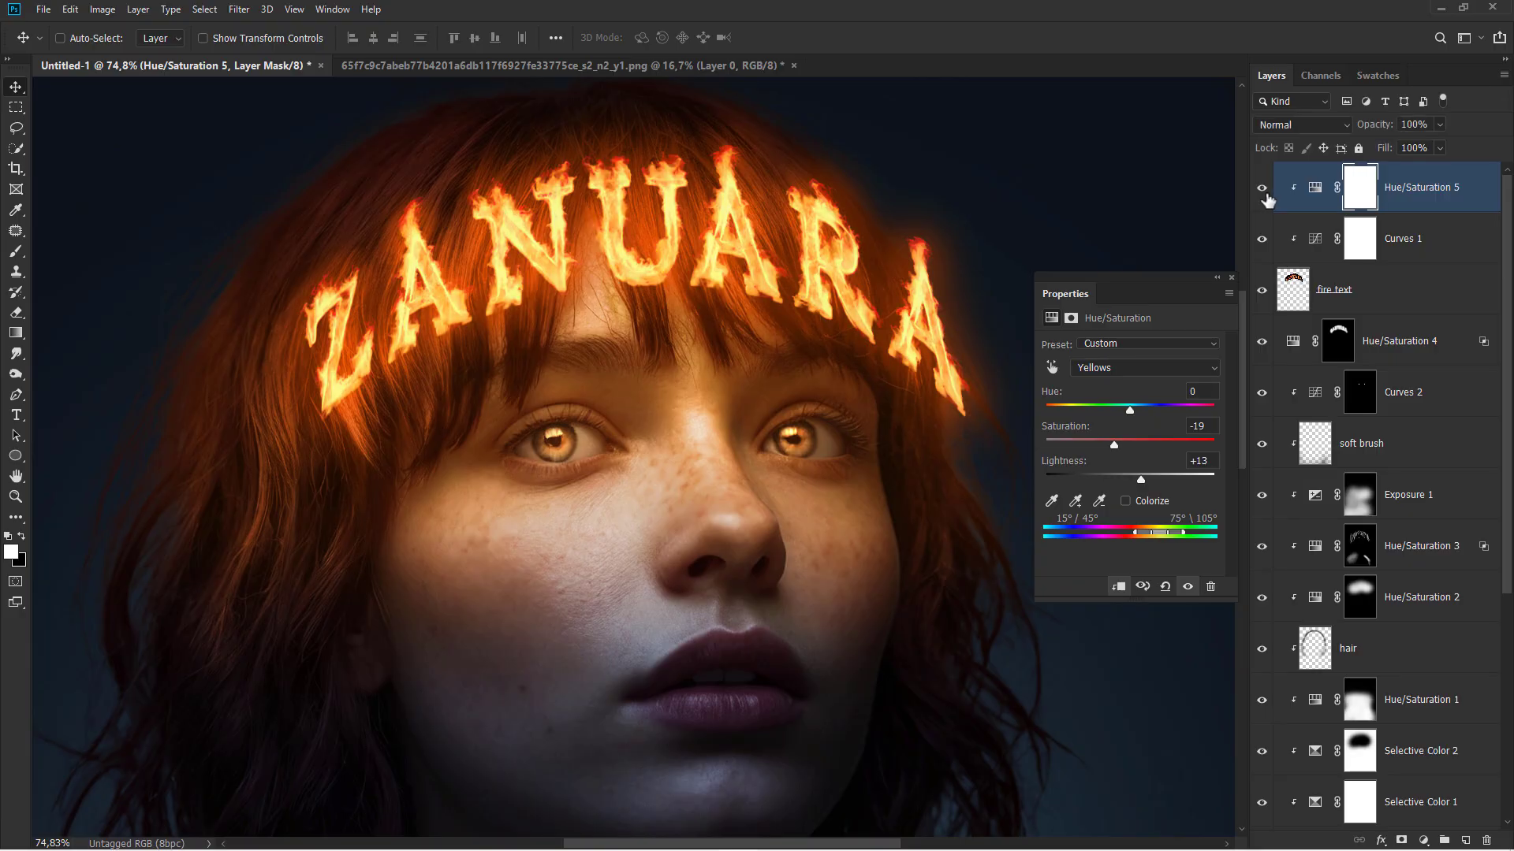
{"action": "left_click", "coordinate": [1231, 278]}
{"action": "key", "text": "ctrl+0"}
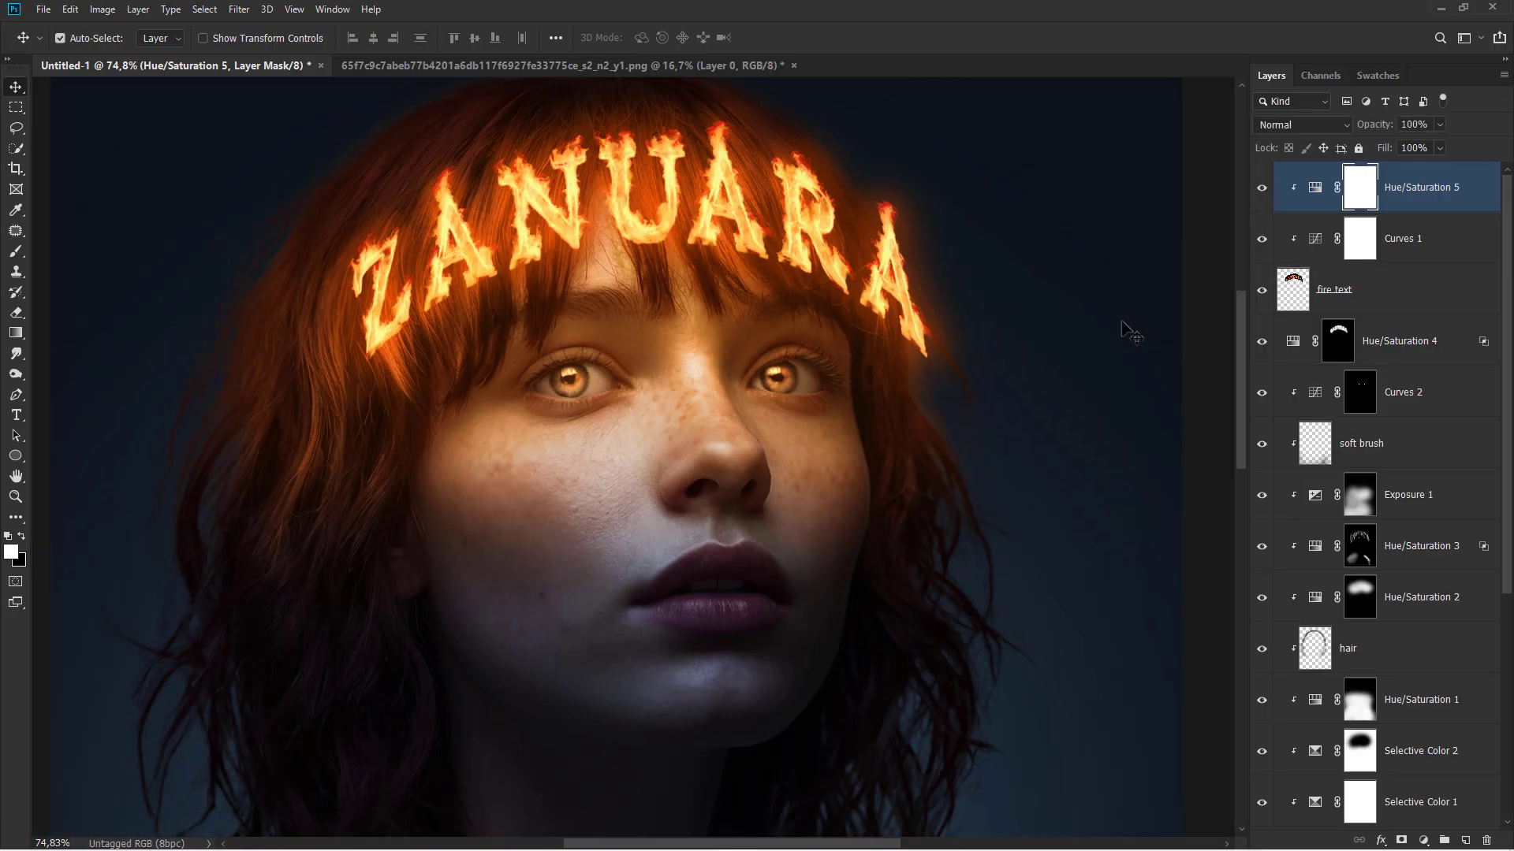
{"action": "left_click", "coordinate": [1263, 190]}
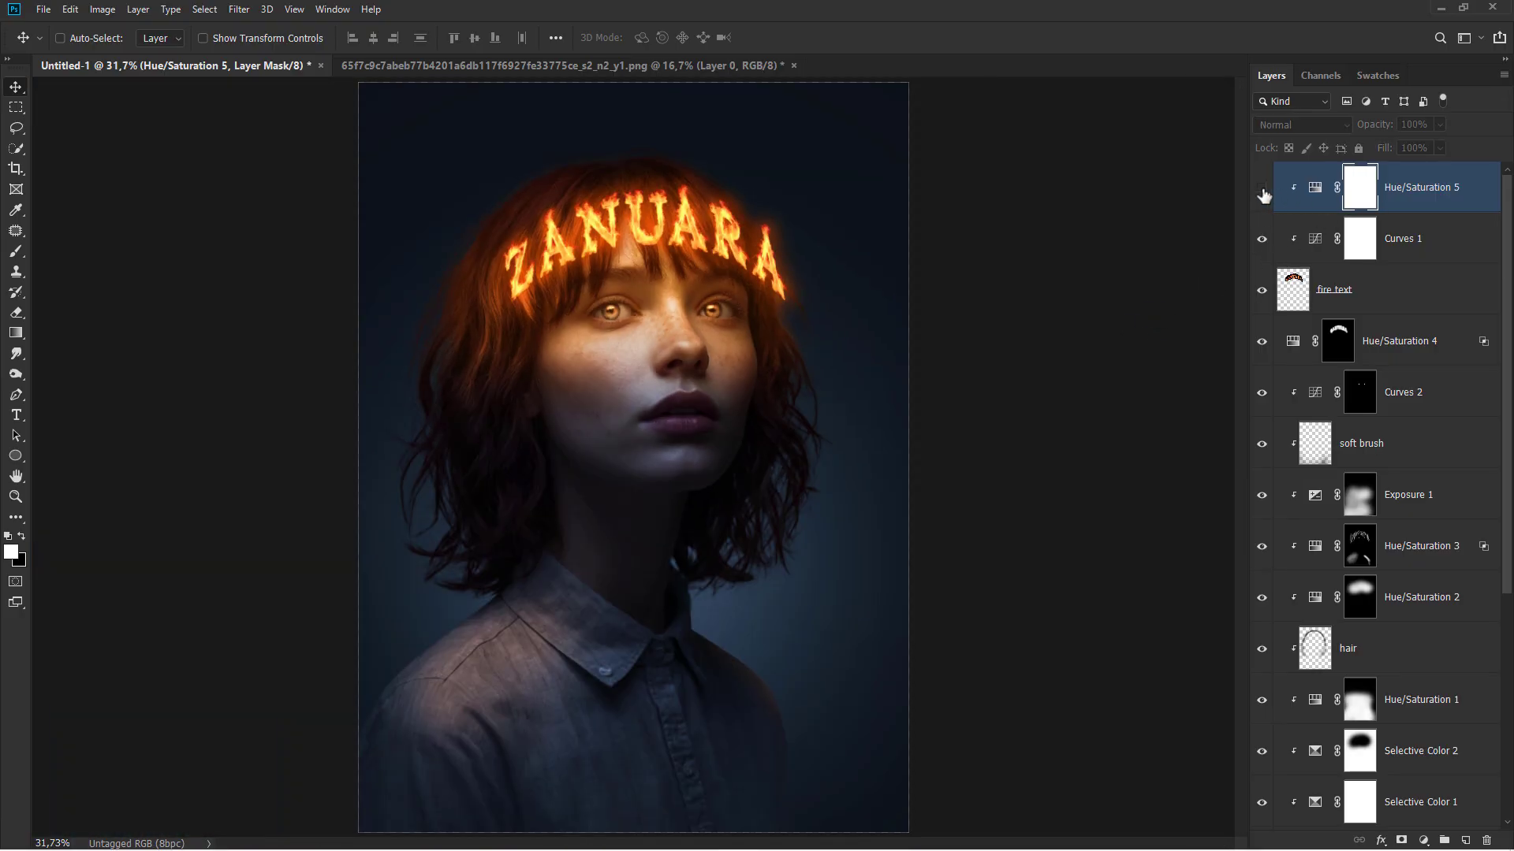
{"action": "left_click", "coordinate": [1263, 190]}
Add a new layer above Hue/Saturation 5 and name it "soft brush".
{"action": "left_click", "coordinate": [1417, 195]}
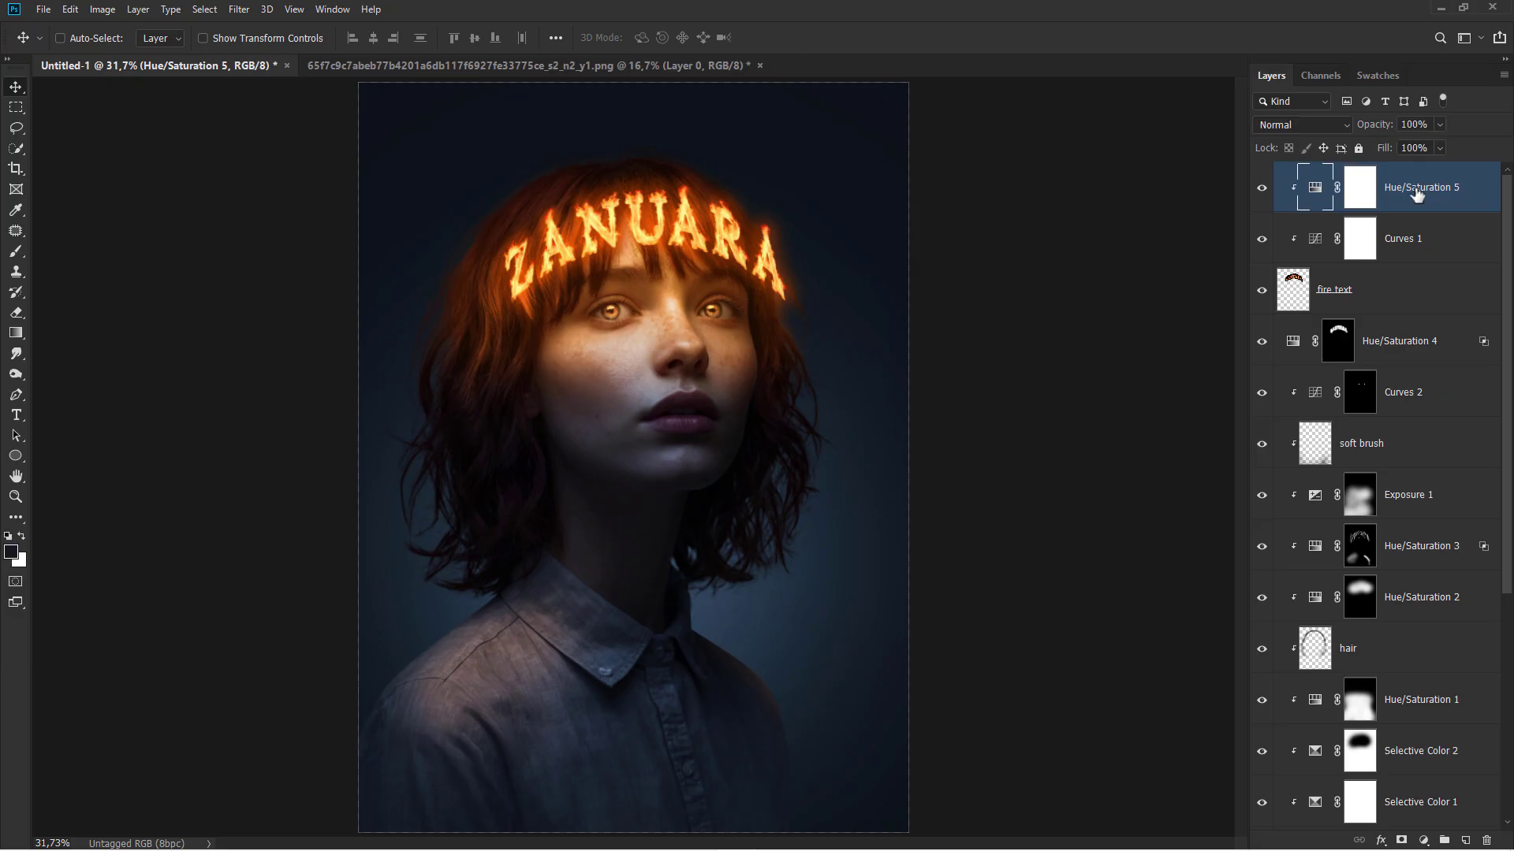
{"action": "left_click", "coordinate": [1466, 840]}
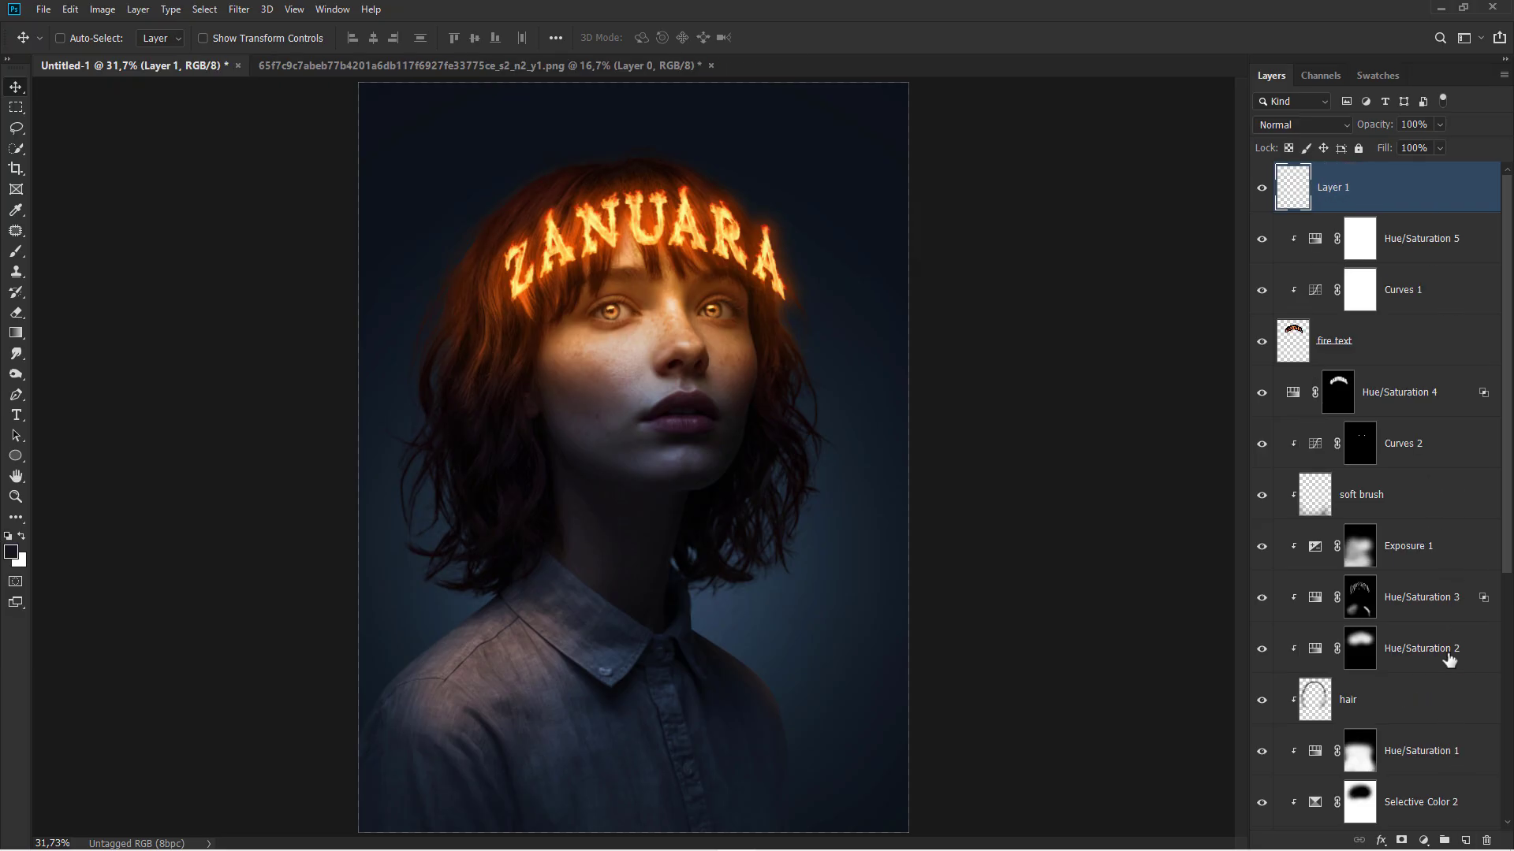
{"action": "double_click", "coordinate": [1345, 187]}
{"action": "key", "text": "Return"}
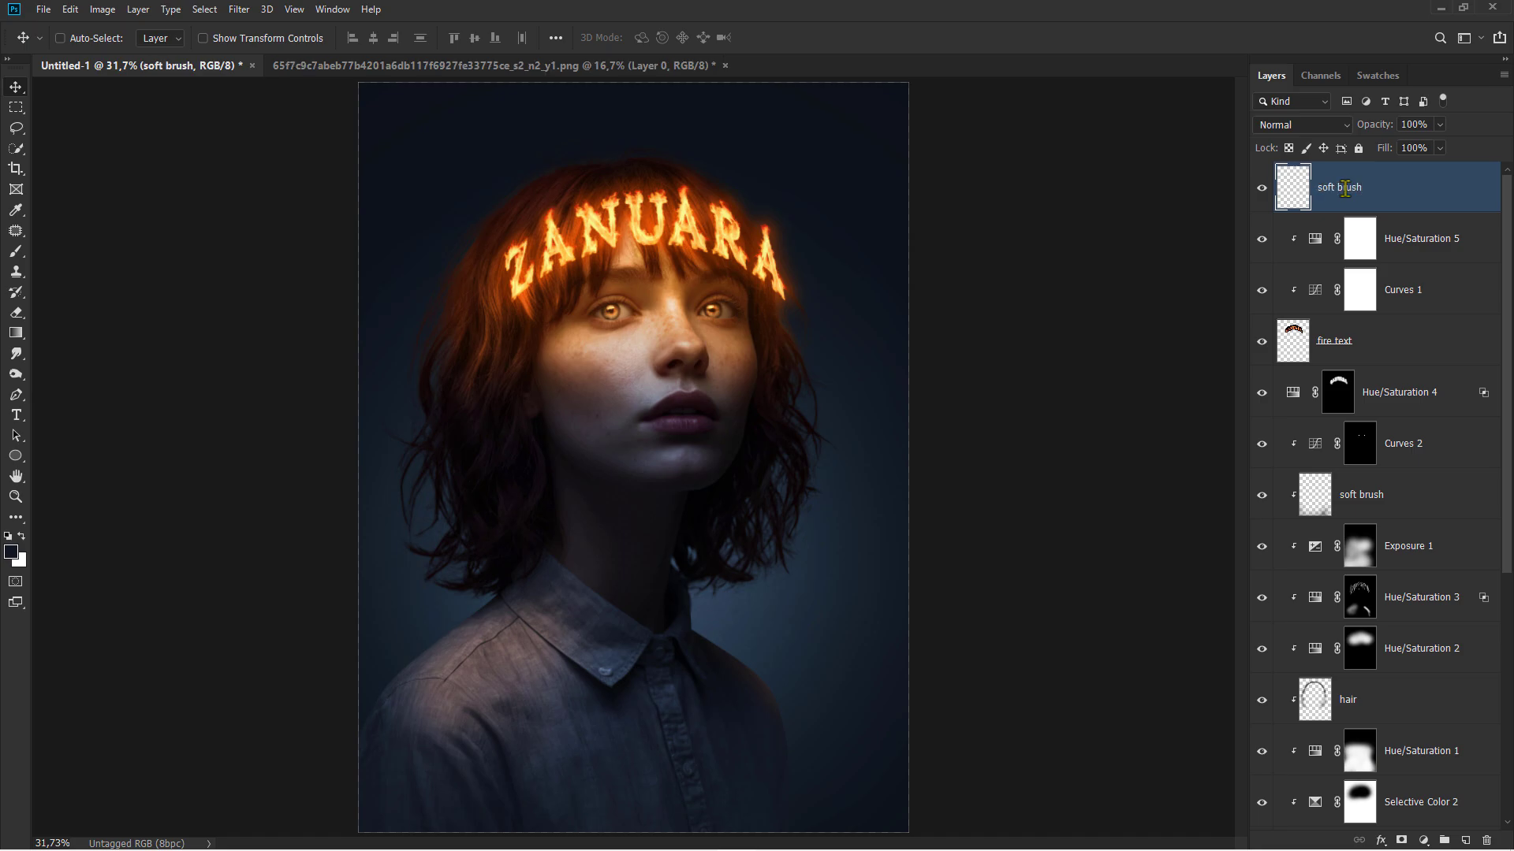
Paint sampled background blues softly over the hair ends on the image's left side, using a large brush at 10% flow.
{"action": "right_click", "coordinate": [17, 252]}
{"action": "left_click", "coordinate": [55, 251]}
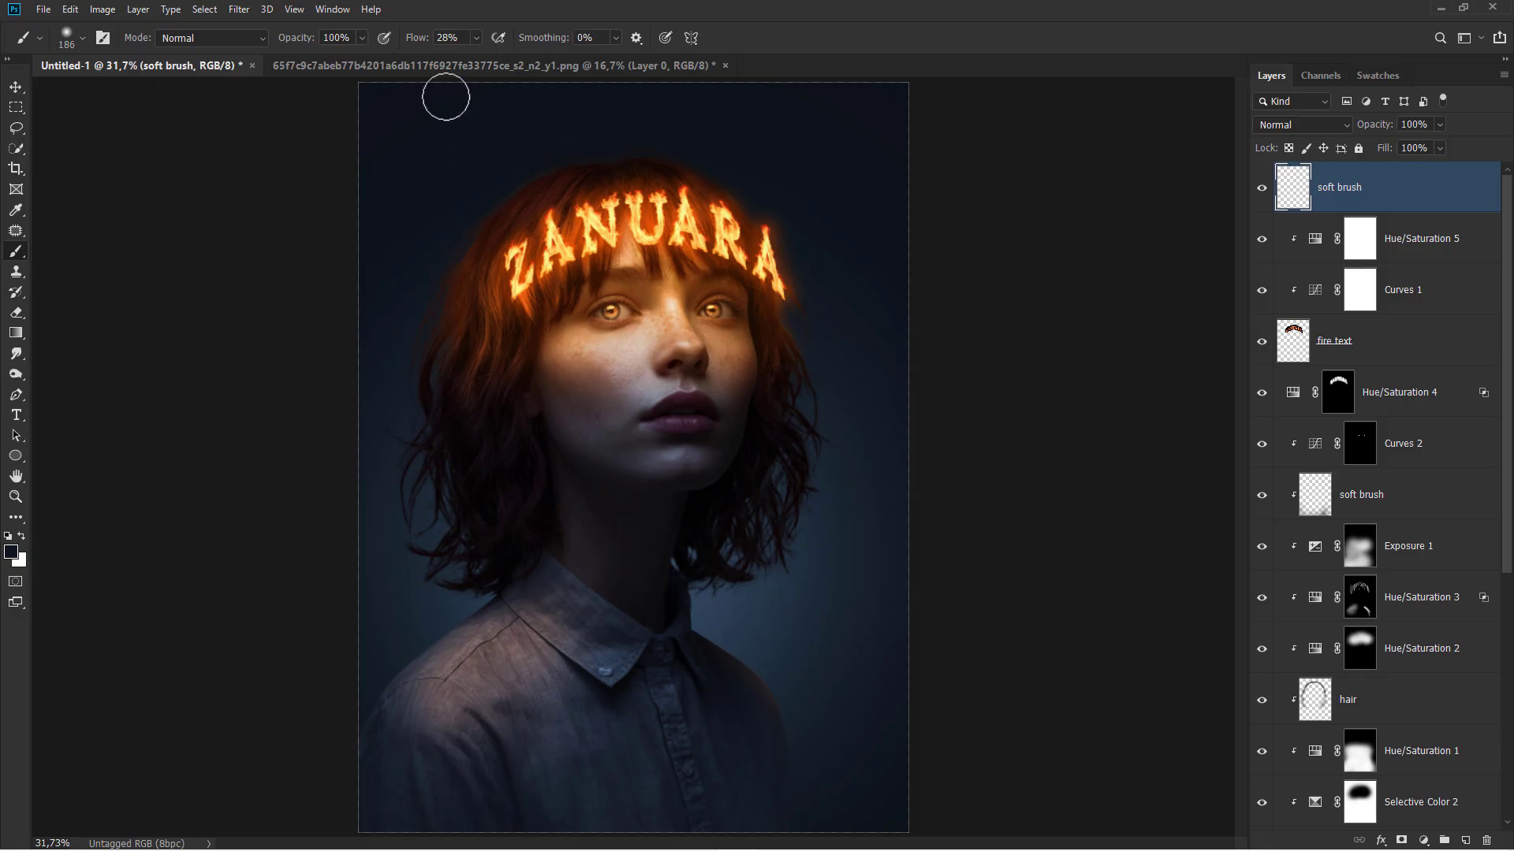
{"action": "left_click", "coordinate": [477, 41]}
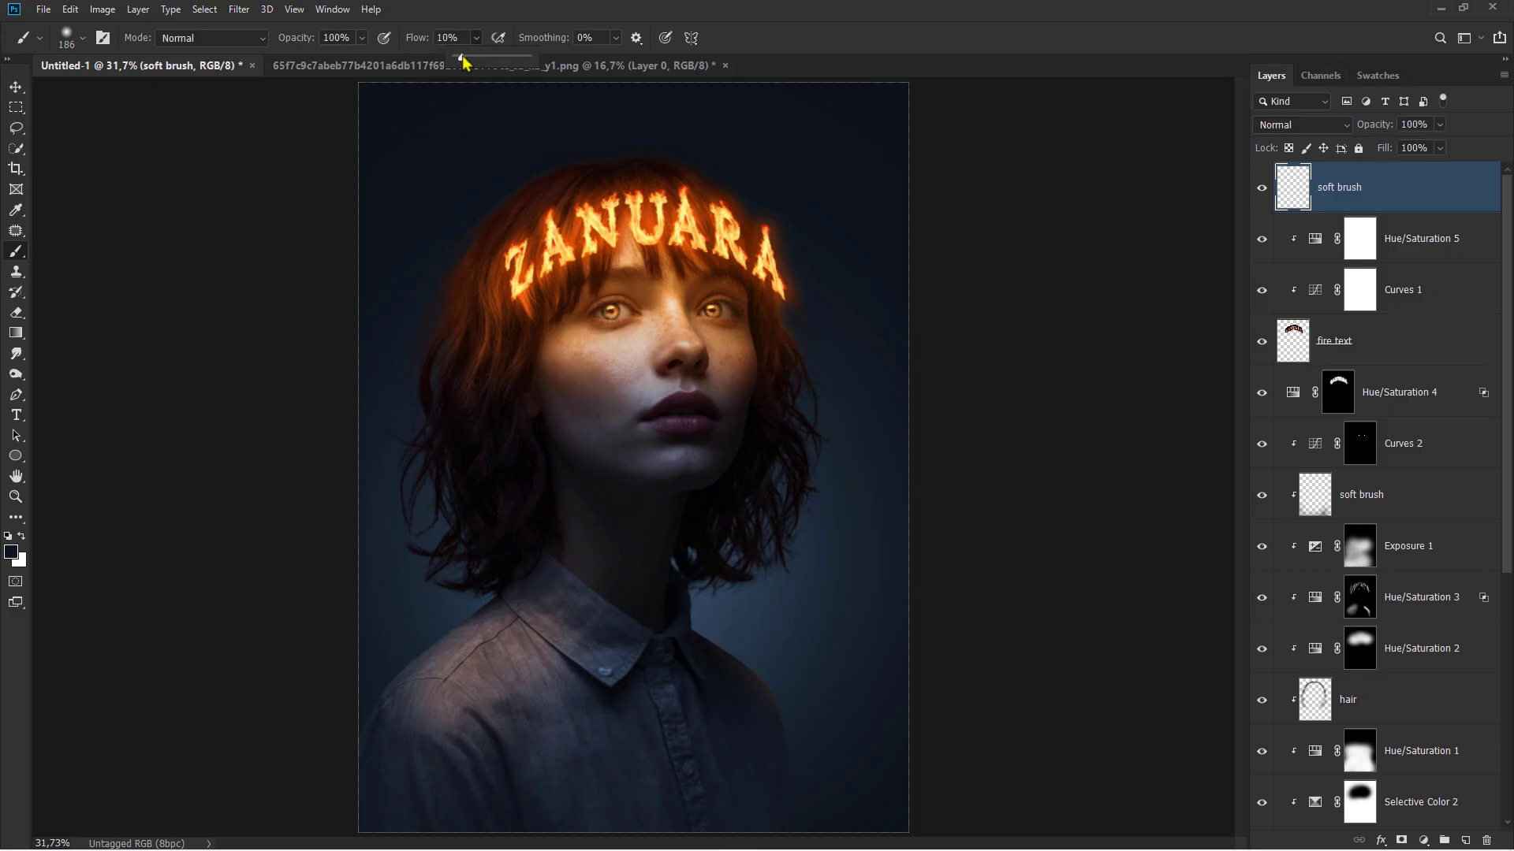
{"action": "right_click", "coordinate": [508, 300]}
{"action": "left_click_drag", "start_coordinate": [451, 541], "coordinate": [489, 556]}
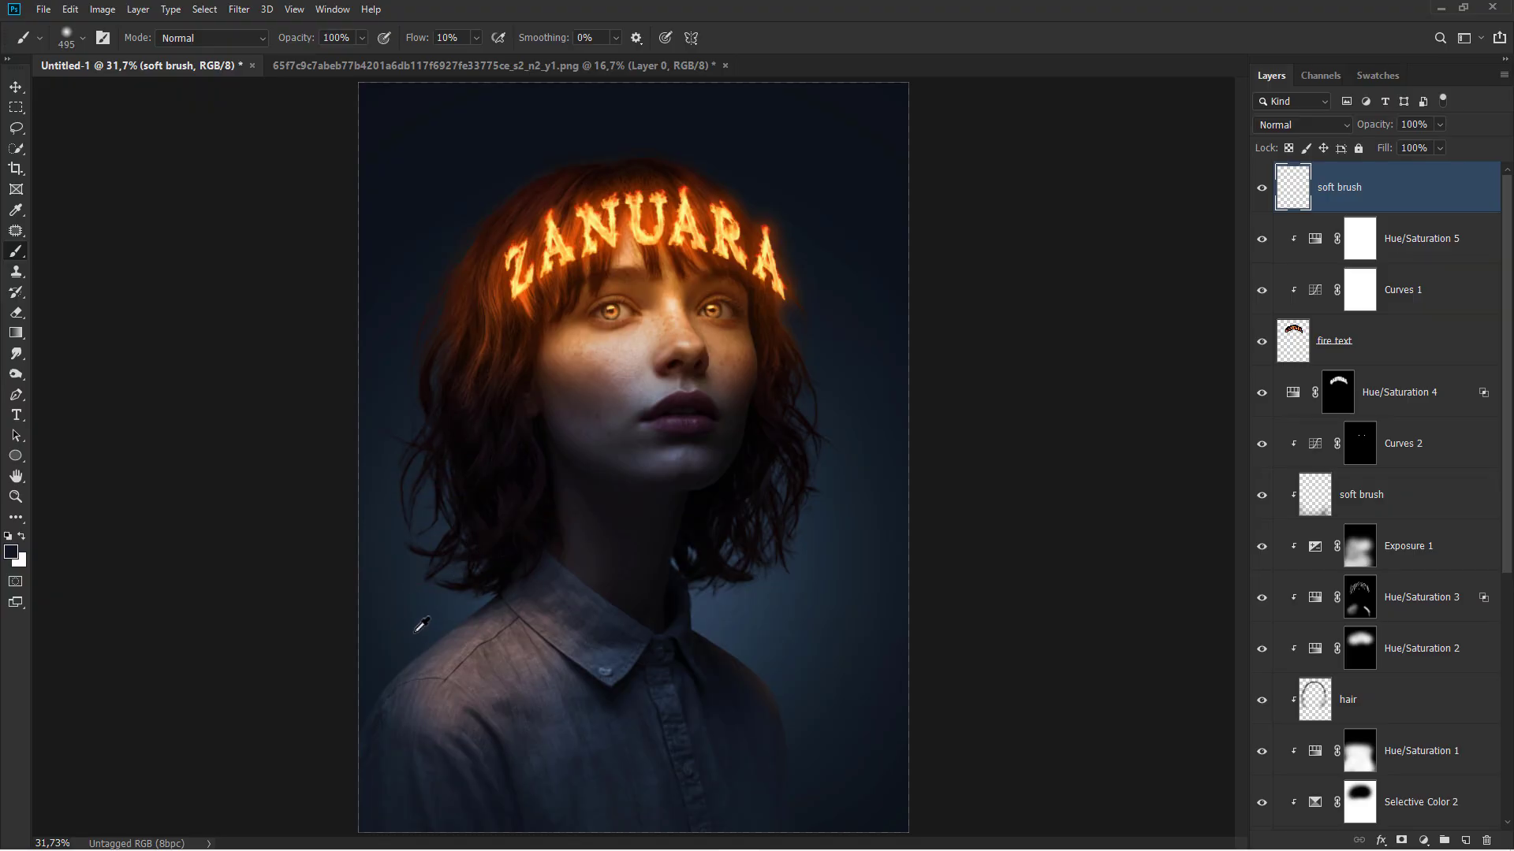
{"action": "left_click", "coordinate": [412, 633], "text": "alt"}
{"action": "mouse_move", "coordinate": [414, 635]}
{"action": "left_mouse_down"}
{"action": "mouse_move", "coordinate": [403, 654]}
{"action": "mouse_move", "coordinate": [420, 654]}
{"action": "left_mouse_up"}
{"action": "left_click", "coordinate": [399, 588], "text": "alt"}
{"action": "mouse_move", "coordinate": [398, 588]}
{"action": "left_mouse_down"}
{"action": "mouse_move", "coordinate": [413, 588]}
{"action": "mouse_move", "coordinate": [412, 432]}
{"action": "mouse_move", "coordinate": [433, 433]}
{"action": "mouse_move", "coordinate": [497, 504]}
{"action": "mouse_move", "coordinate": [492, 542]}
{"action": "mouse_move", "coordinate": [517, 567]}
{"action": "mouse_move", "coordinate": [463, 518]}
{"action": "mouse_move", "coordinate": [427, 557]}
{"action": "left_mouse_up"}
{"action": "left_click", "coordinate": [398, 400], "text": "alt"}
{"action": "left_click", "coordinate": [406, 596], "text": "alt"}
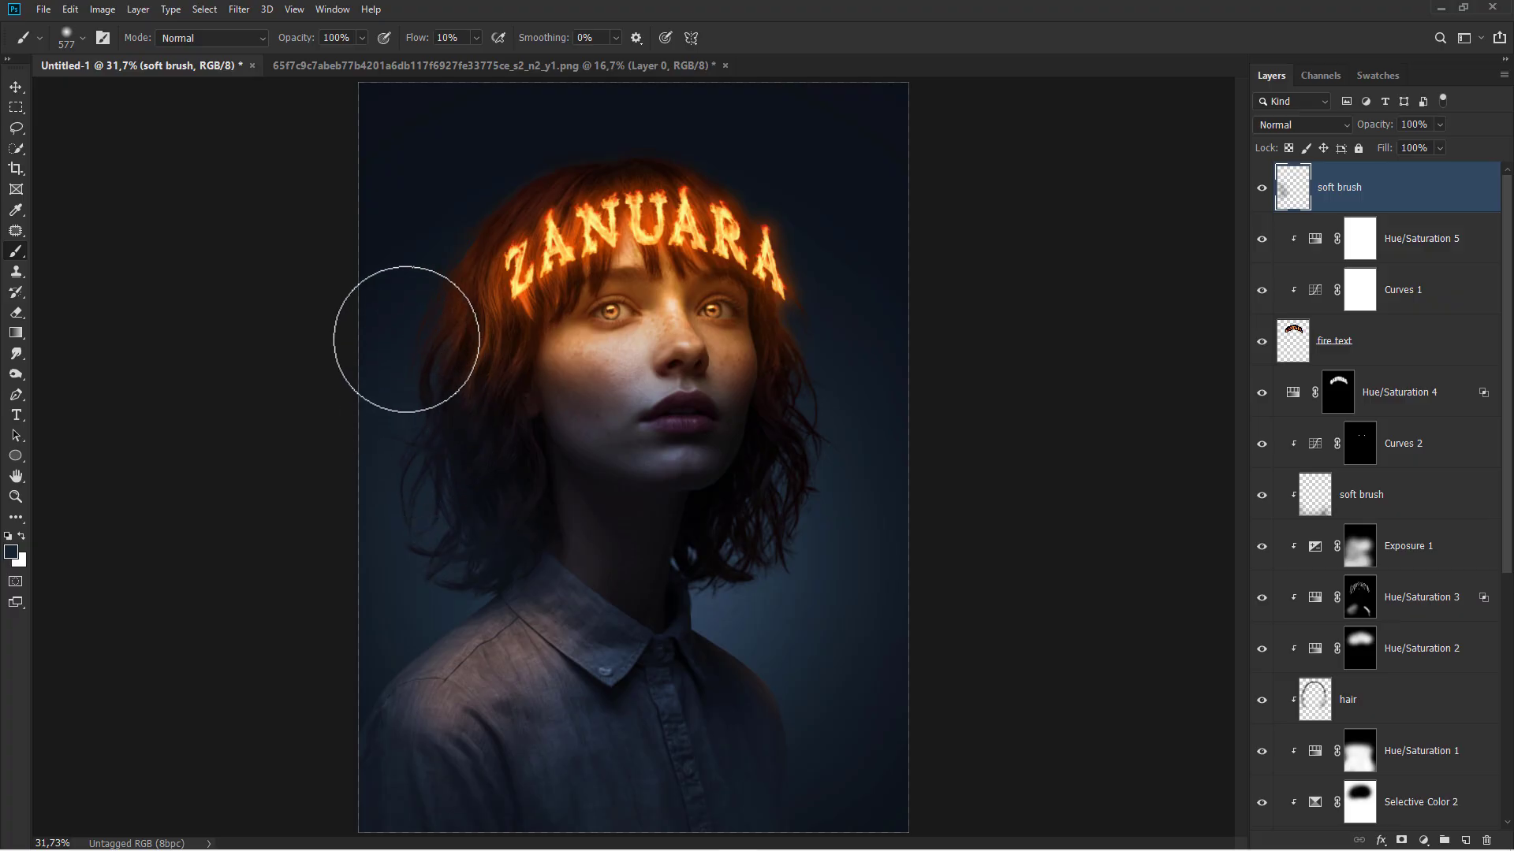
Paint sampled background blues over the hair ends on the image's right side with the soft brush.
{"action": "left_click", "coordinate": [843, 372], "text": "alt"}
{"action": "left_click_drag", "start_coordinate": [829, 379], "coordinate": [798, 519]}
{"action": "left_click", "coordinate": [796, 573], "text": "alt"}
{"action": "left_click", "coordinate": [758, 594], "text": "alt"}
{"action": "mouse_move", "coordinate": [738, 584]}
{"action": "left_mouse_down"}
{"action": "mouse_move", "coordinate": [738, 559]}
{"action": "mouse_move", "coordinate": [749, 575]}
{"action": "left_mouse_up"}
{"action": "left_click_drag", "start_coordinate": [748, 582], "coordinate": [727, 587]}
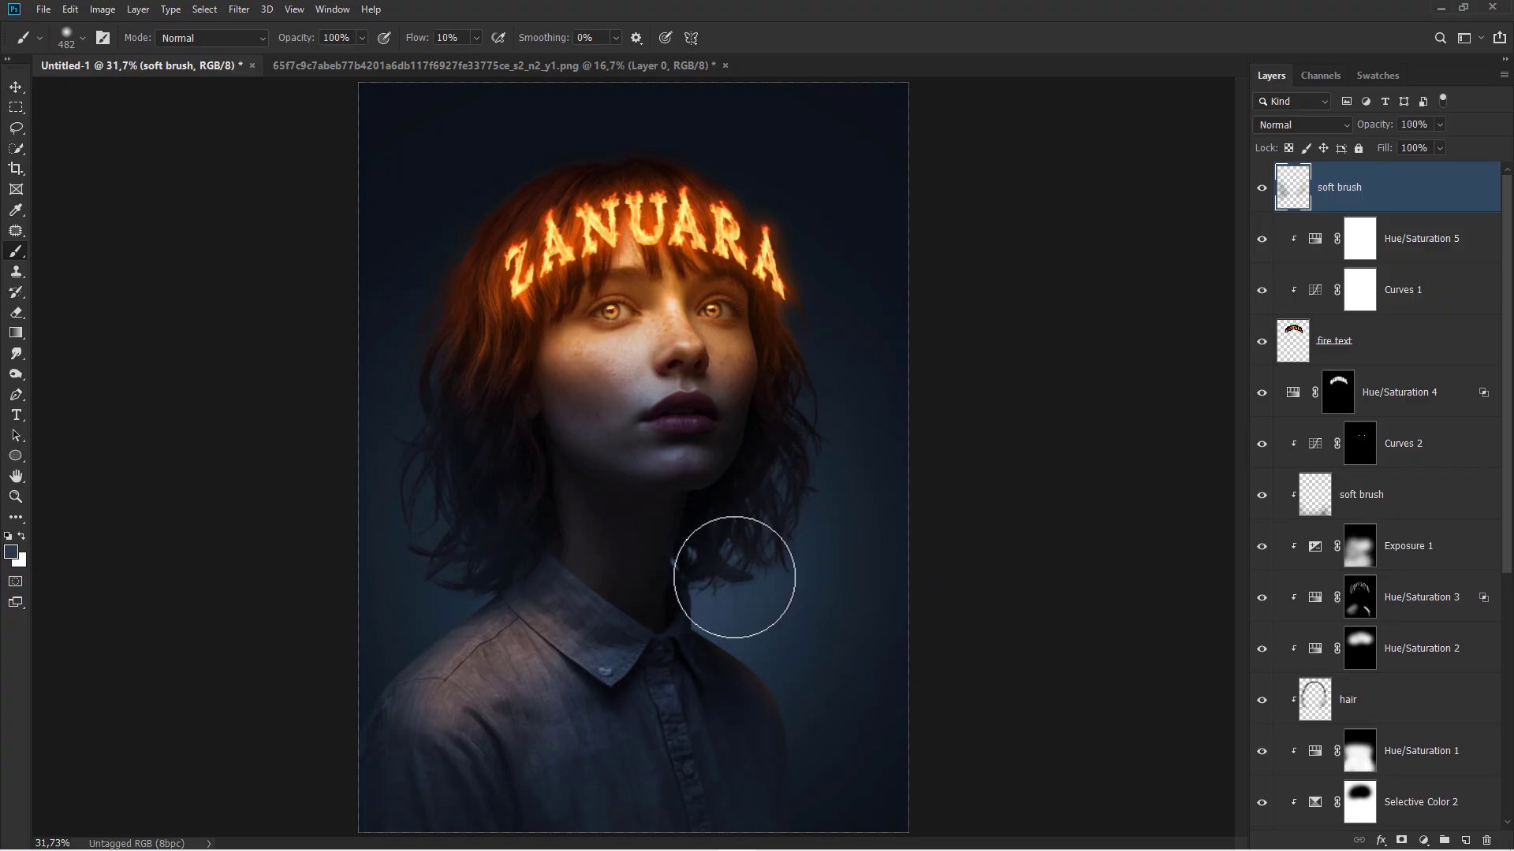
Paint sampled dark blue haze over the edge of the shirt and shoulder, comparing the soft brush layer hidden and shown.
{"action": "left_click", "coordinate": [737, 637], "text": "alt"}
{"action": "key", "text": "bracketright"}
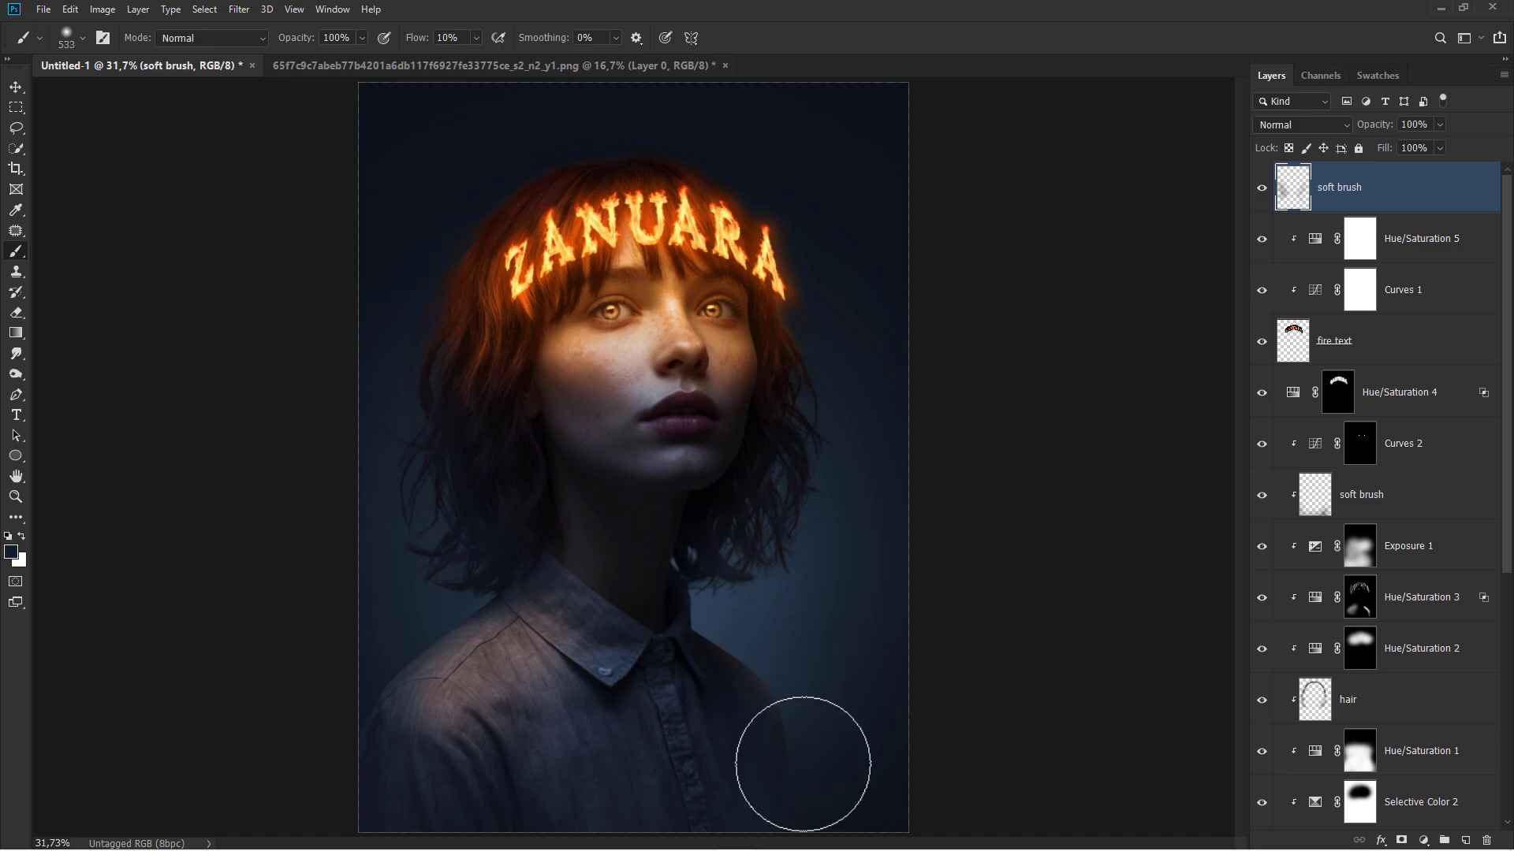
{"action": "left_click_drag", "start_coordinate": [386, 673], "coordinate": [359, 732]}
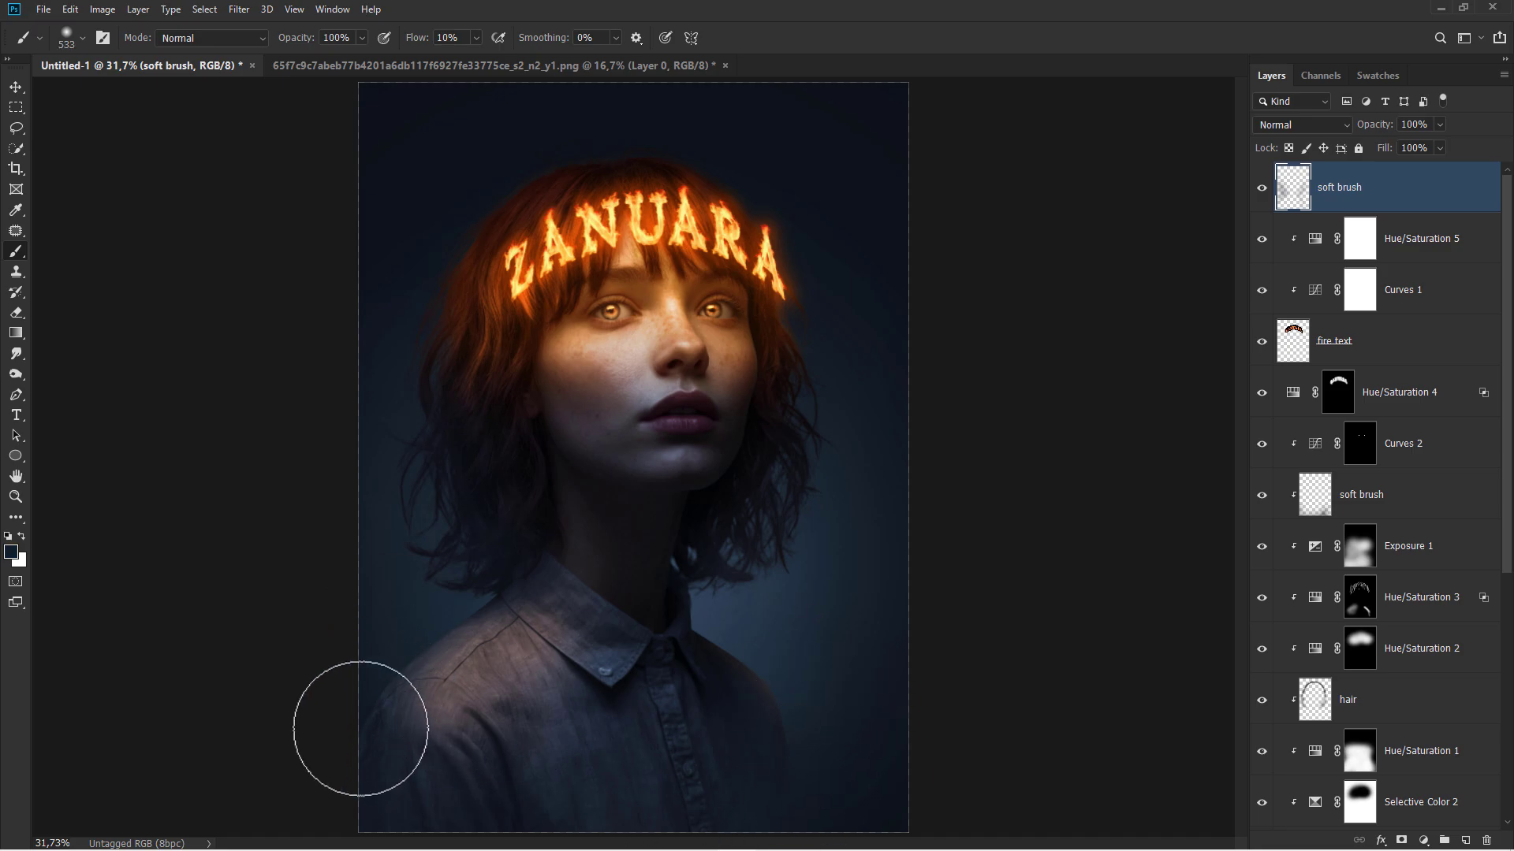
{"action": "left_click", "coordinate": [373, 660], "text": "alt"}
{"action": "left_click_drag", "start_coordinate": [370, 678], "coordinate": [360, 738]}
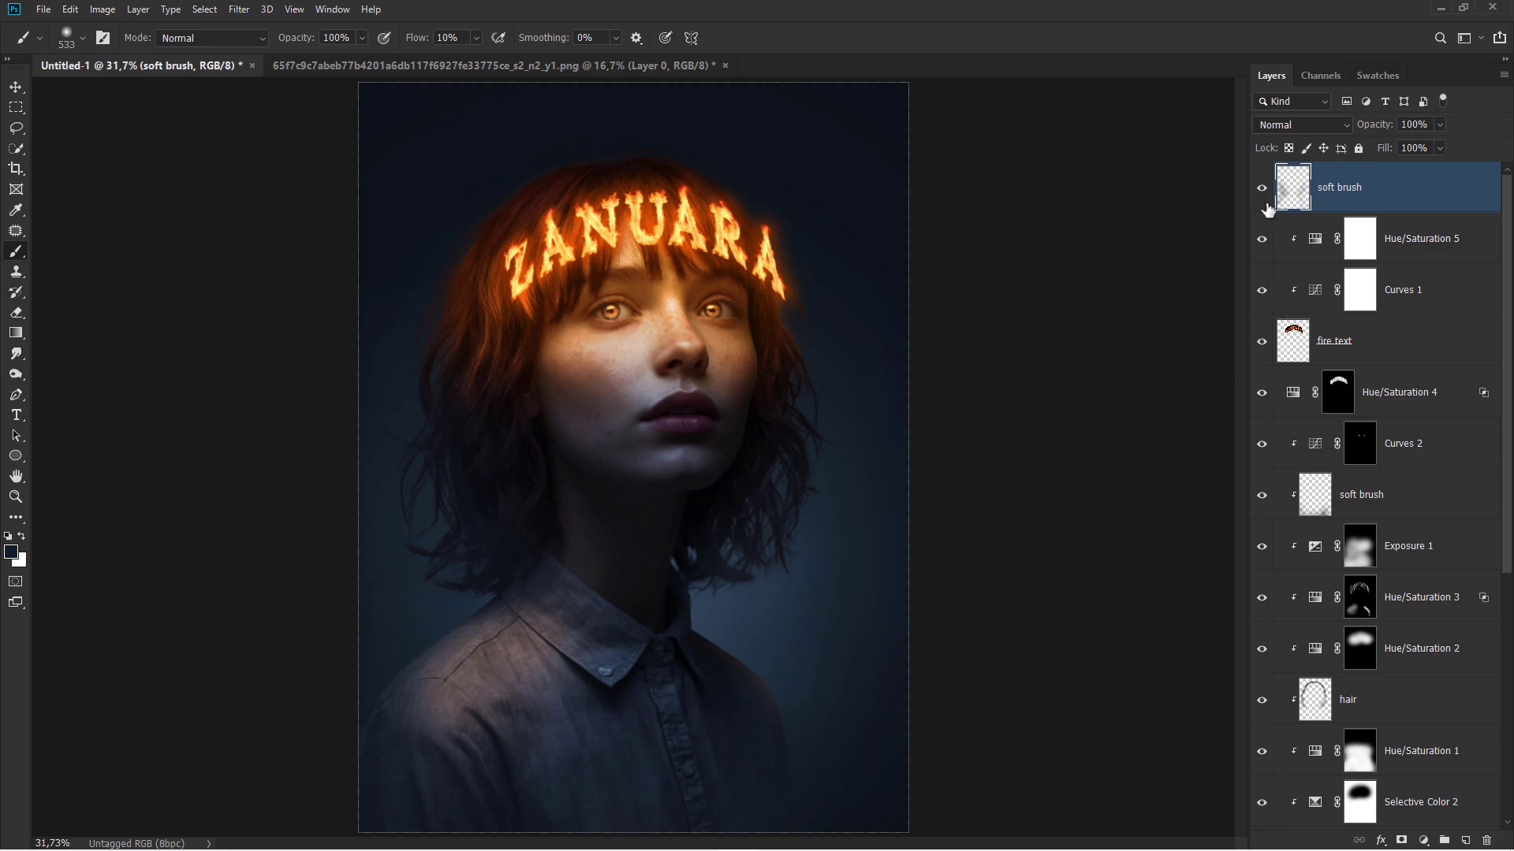
{"action": "left_click", "coordinate": [1261, 197]}
{"action": "left_click", "coordinate": [1261, 197]}
{"action": "key", "text": "v"}
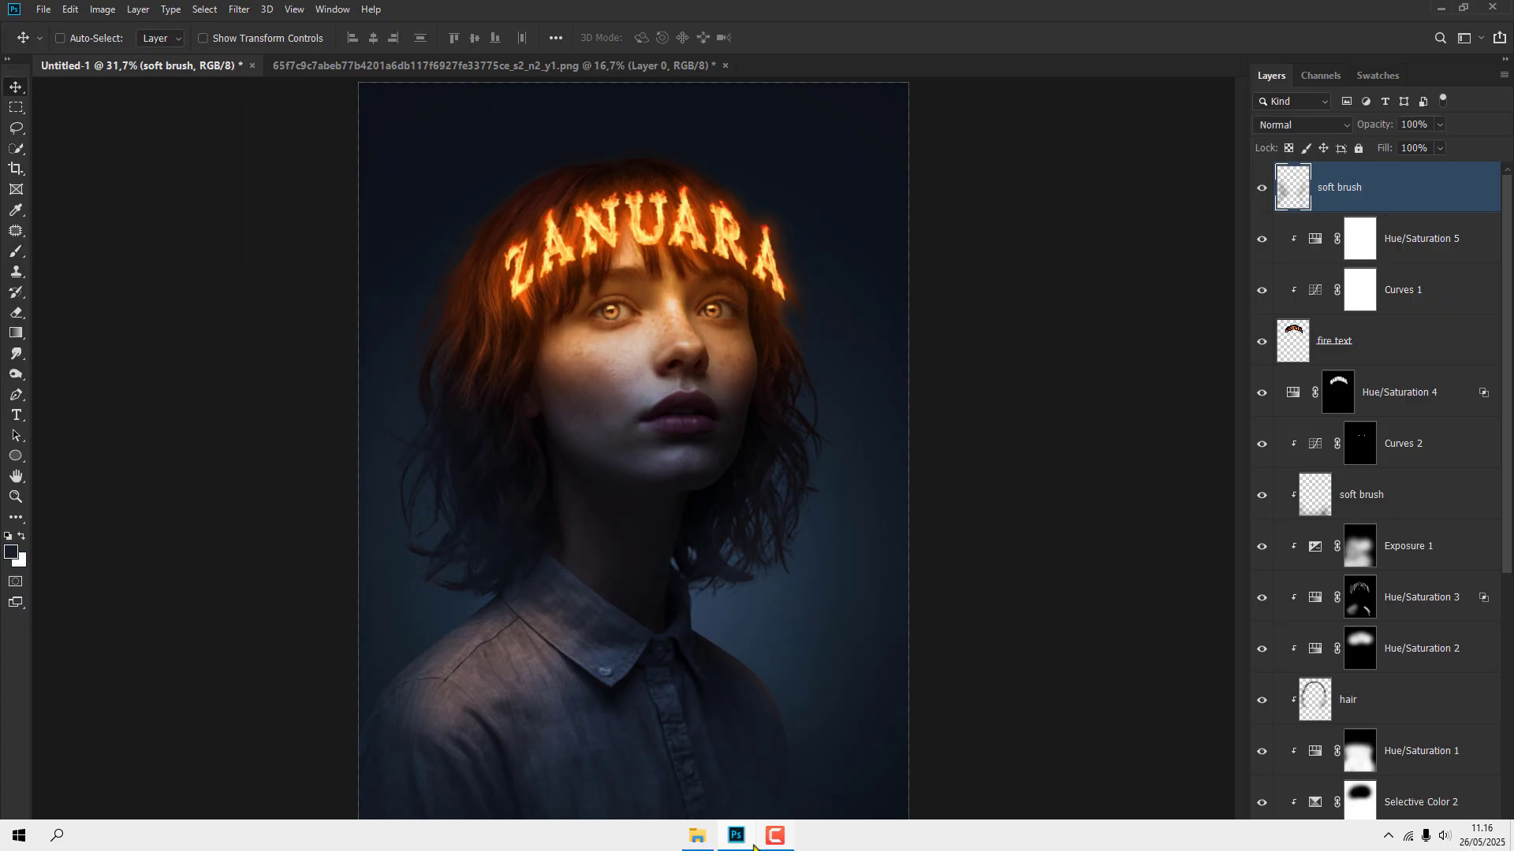
Place the pexels-cottonbro-9665176 particle image into the document and rotate it 90° clockwise.
{"action": "left_click", "coordinate": [694, 833]}
{"action": "left_click_drag", "start_coordinate": [243, 387], "coordinate": [636, 430]}
{"action": "right_click", "coordinate": [635, 430]}
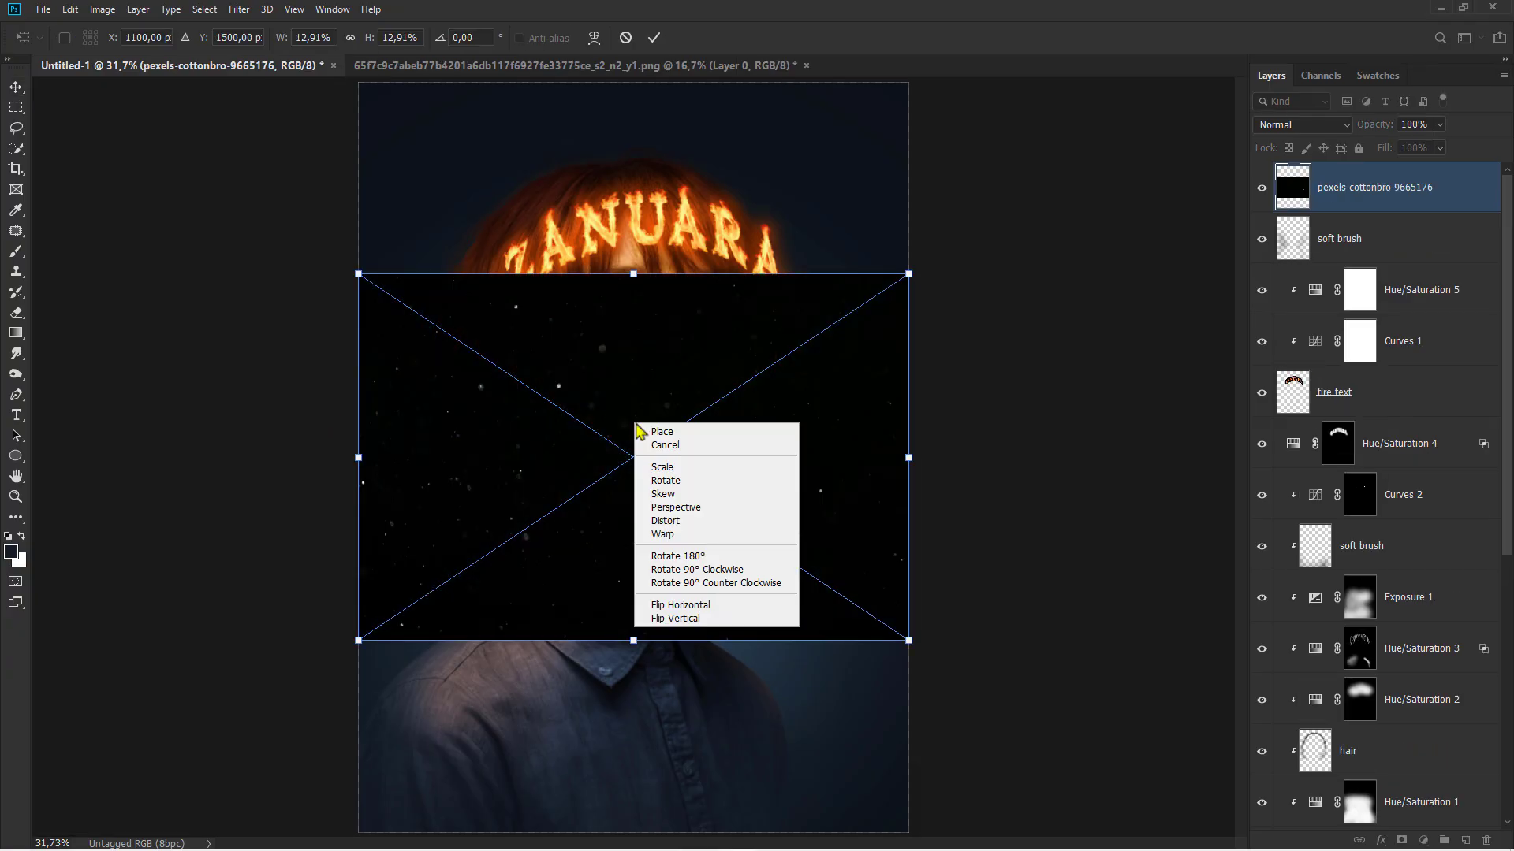
{"action": "left_click", "coordinate": [697, 571]}
Align the placed particle image with the canvas's upper-left corner, scale it to cover the whole canvas, and commit the placement.
{"action": "scroll", "coordinate": [632, 513], "scroll_direction": "down", "scroll_amount": 1}
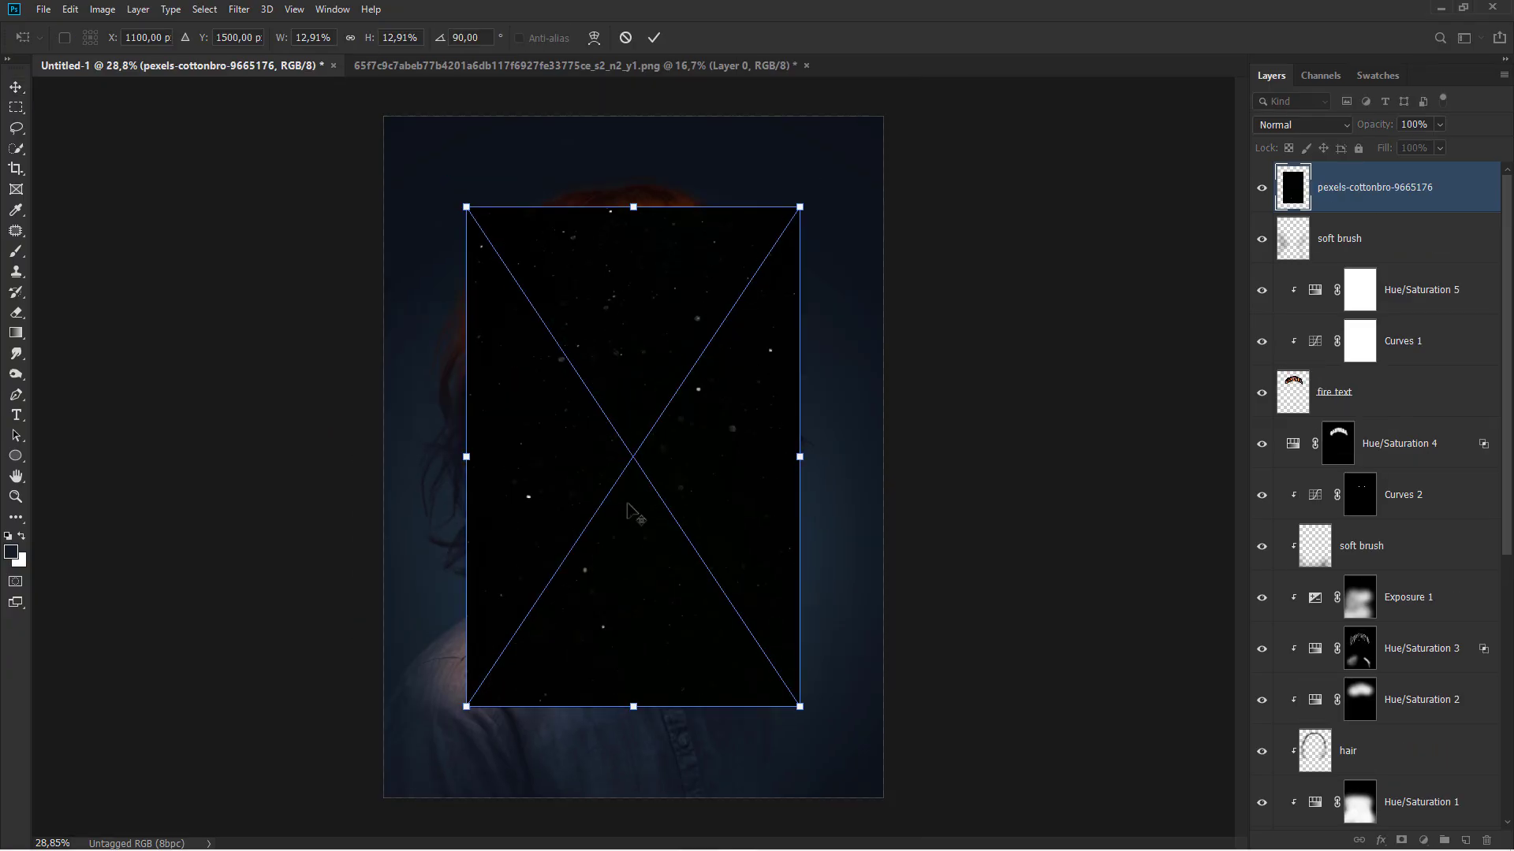
{"action": "left_click_drag", "start_coordinate": [536, 303], "coordinate": [460, 221]}
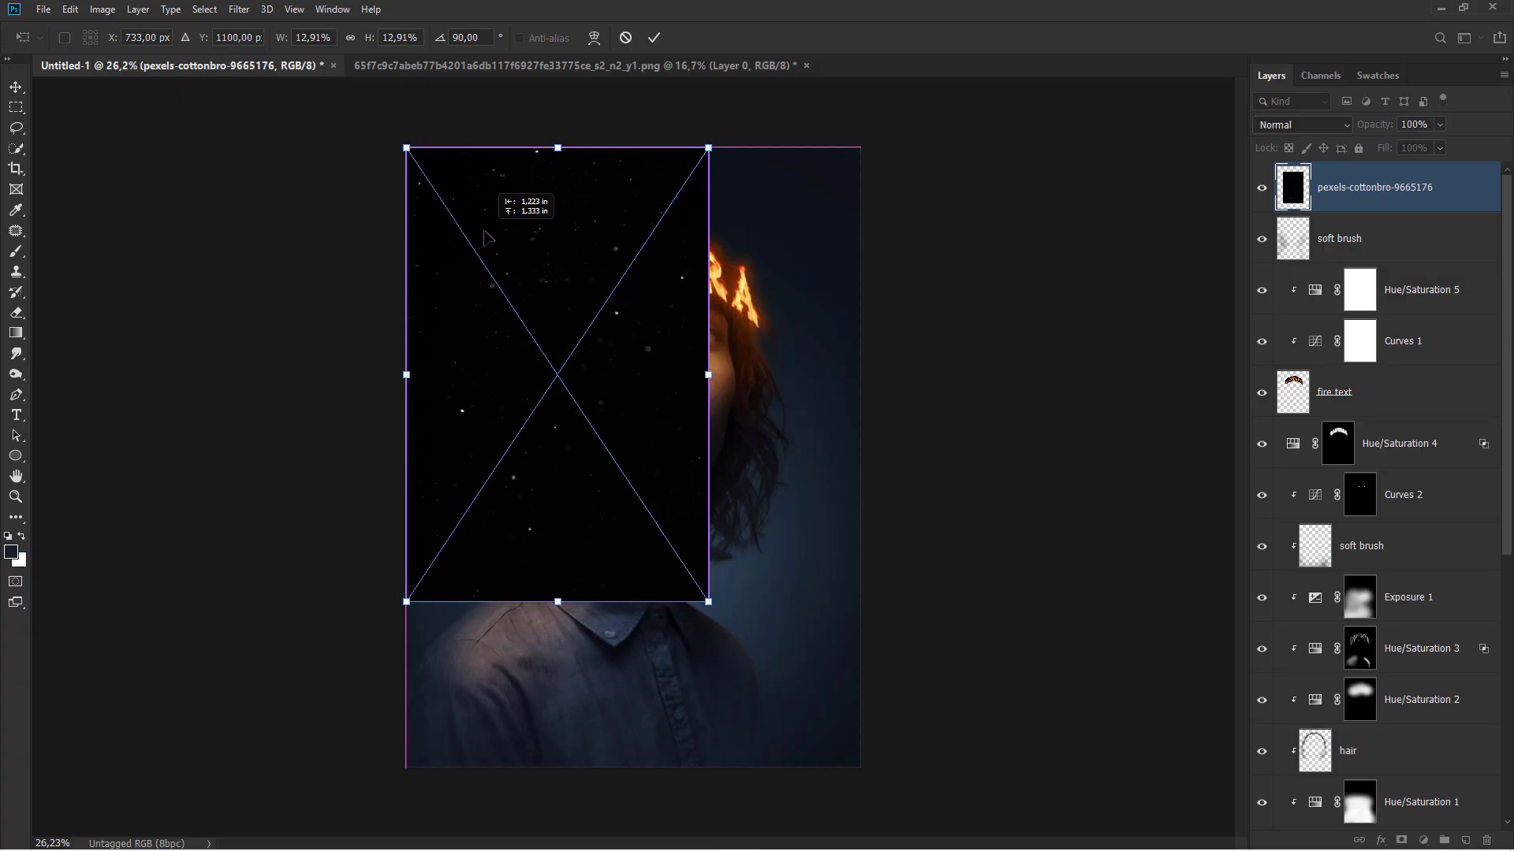
{"action": "left_click_drag", "start_coordinate": [708, 602], "coordinate": [861, 767]}
{"action": "key", "text": "Return"}
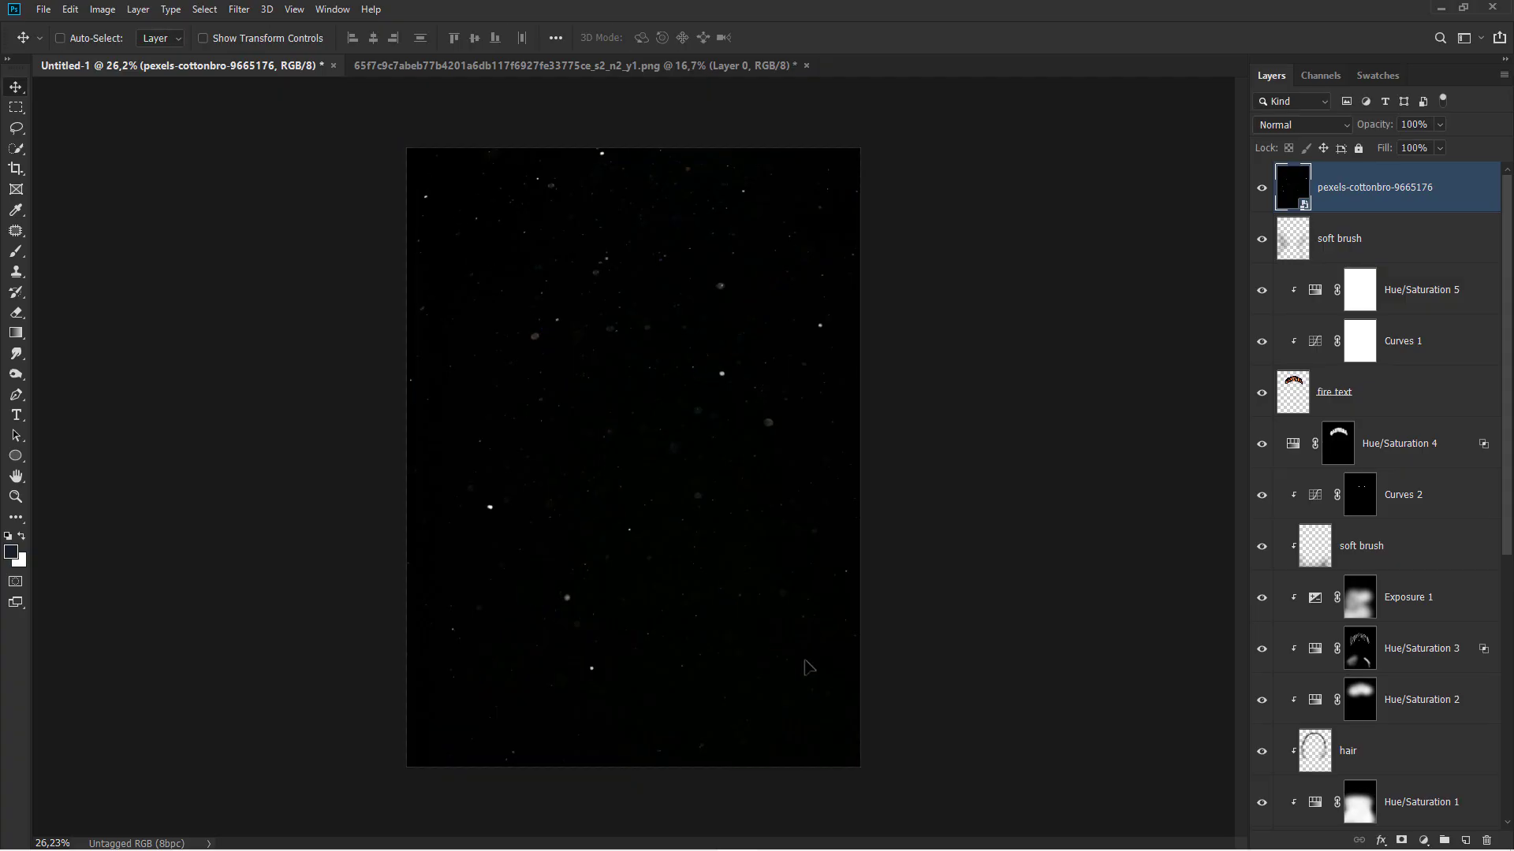
Set the blend mode of the pexels-cottonbro-9665176 layer to Screen.
{"action": "scroll", "coordinate": [808, 669], "scroll_direction": "up", "scroll_amount": 1}
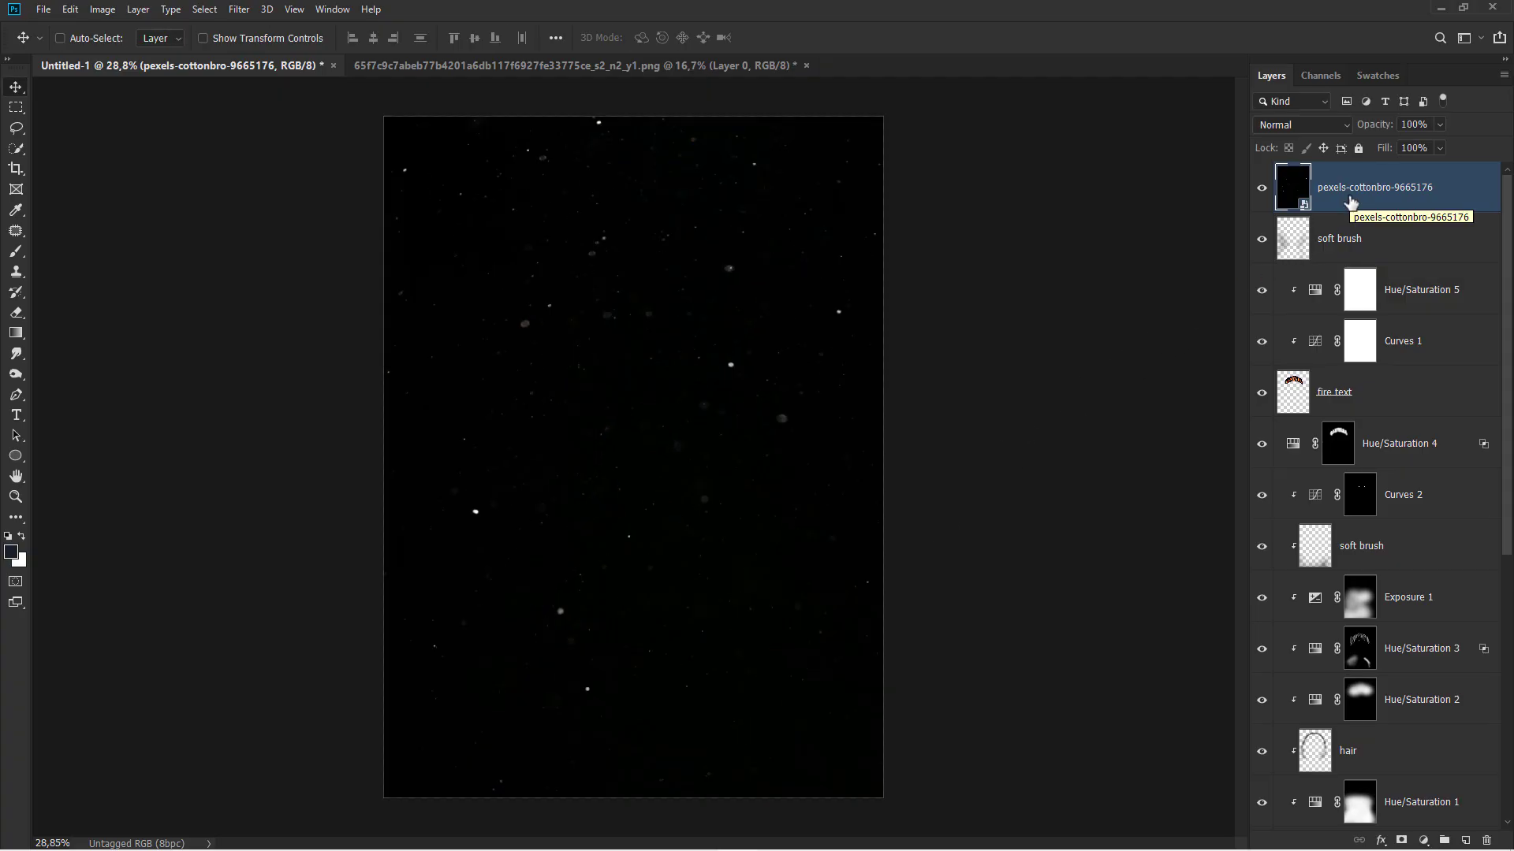
{"action": "left_click", "coordinate": [1303, 124]}
{"action": "left_click", "coordinate": [1297, 282]}
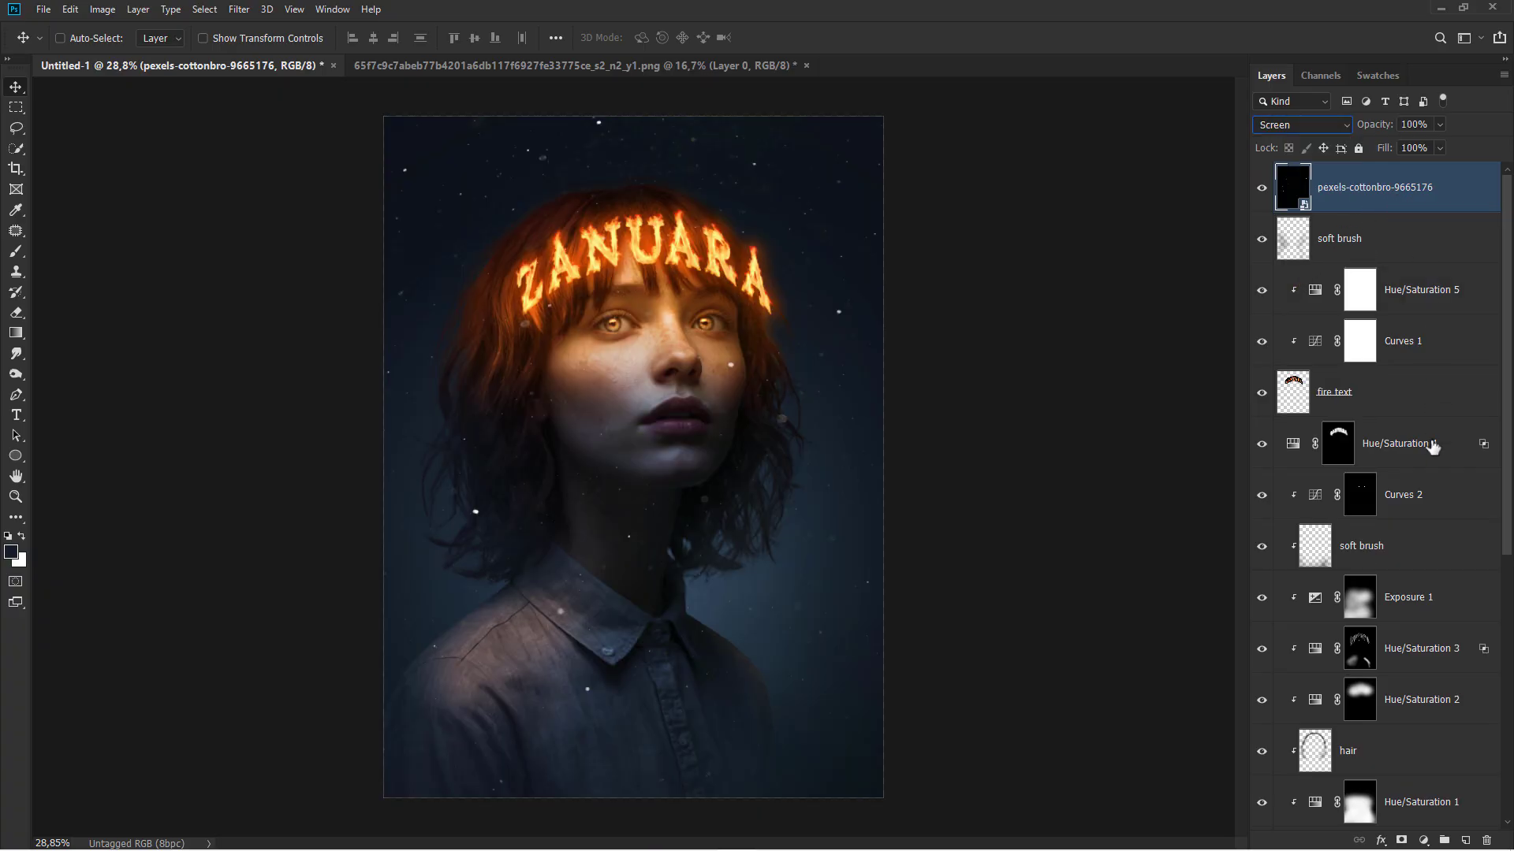
Add a Hue/Saturation adjustment layer clipped to the pexels-cottonbro-9665176 layer.
{"action": "left_click", "coordinate": [1423, 840]}
{"action": "left_click", "coordinate": [1395, 679]}
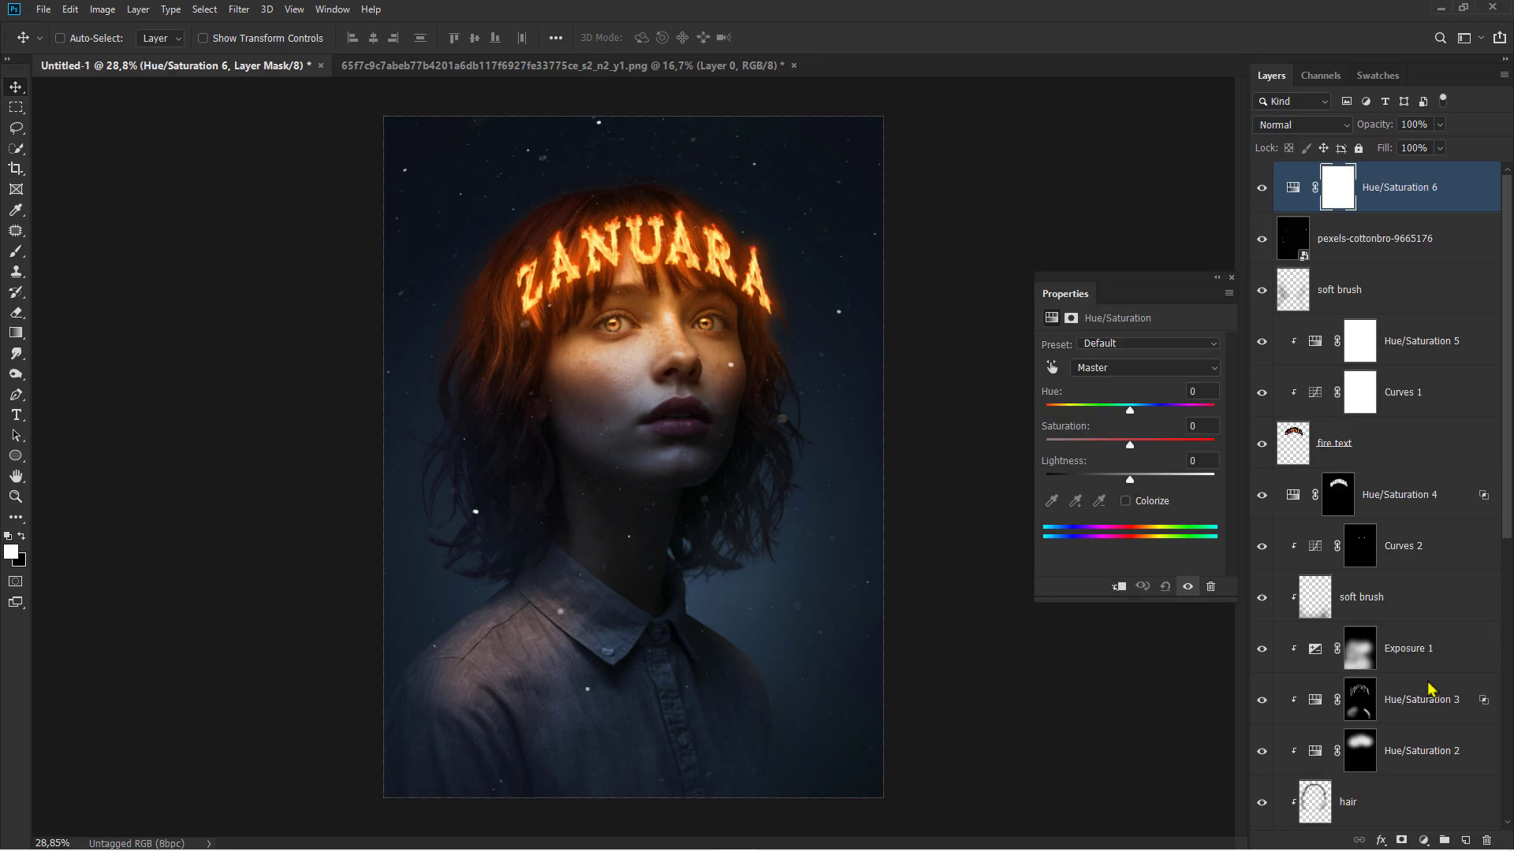
{"action": "left_click", "coordinate": [1119, 587]}
Colorize the particles orange with hue 27, saturation 100 and lightness about -6, comparing Hue/Saturation 6 hidden and shown.
{"action": "left_click", "coordinate": [1126, 503]}
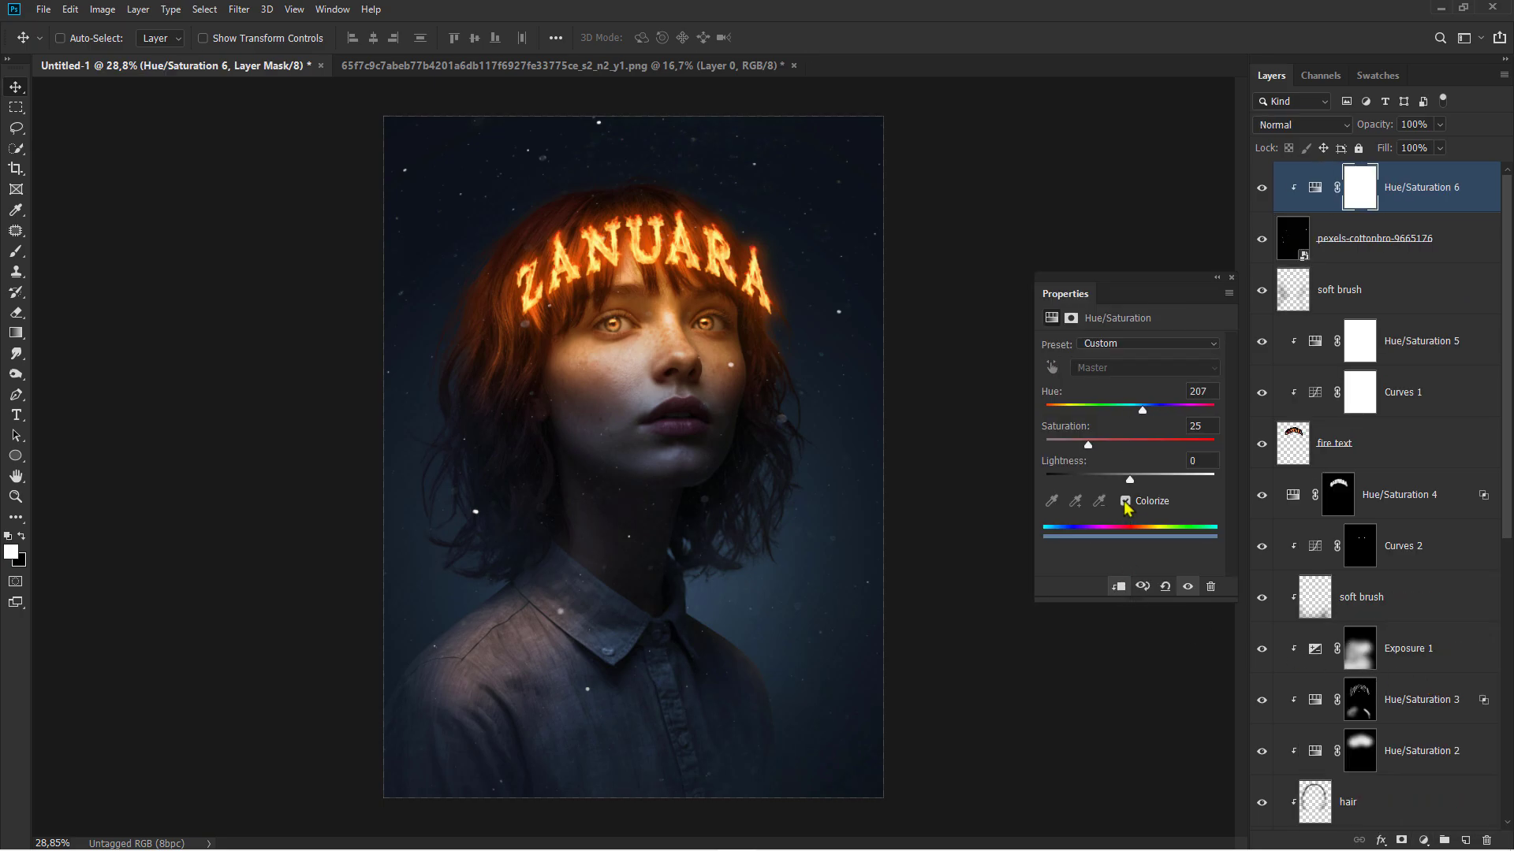
{"action": "left_click_drag", "start_coordinate": [1089, 446], "coordinate": [1260, 450]}
{"action": "left_click", "coordinate": [1062, 406]}
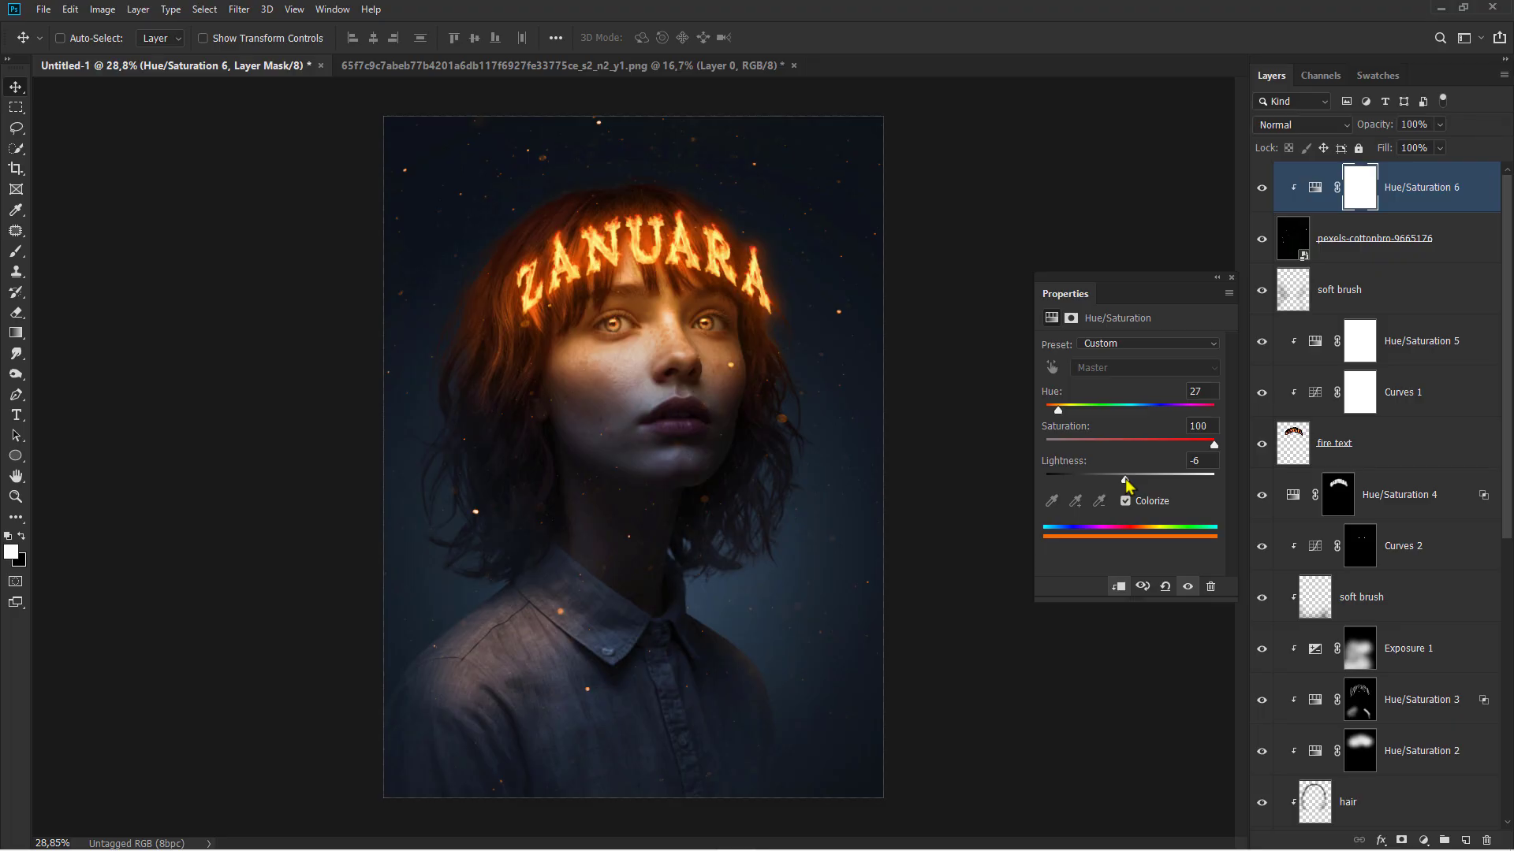
{"action": "left_click", "coordinate": [1231, 278]}
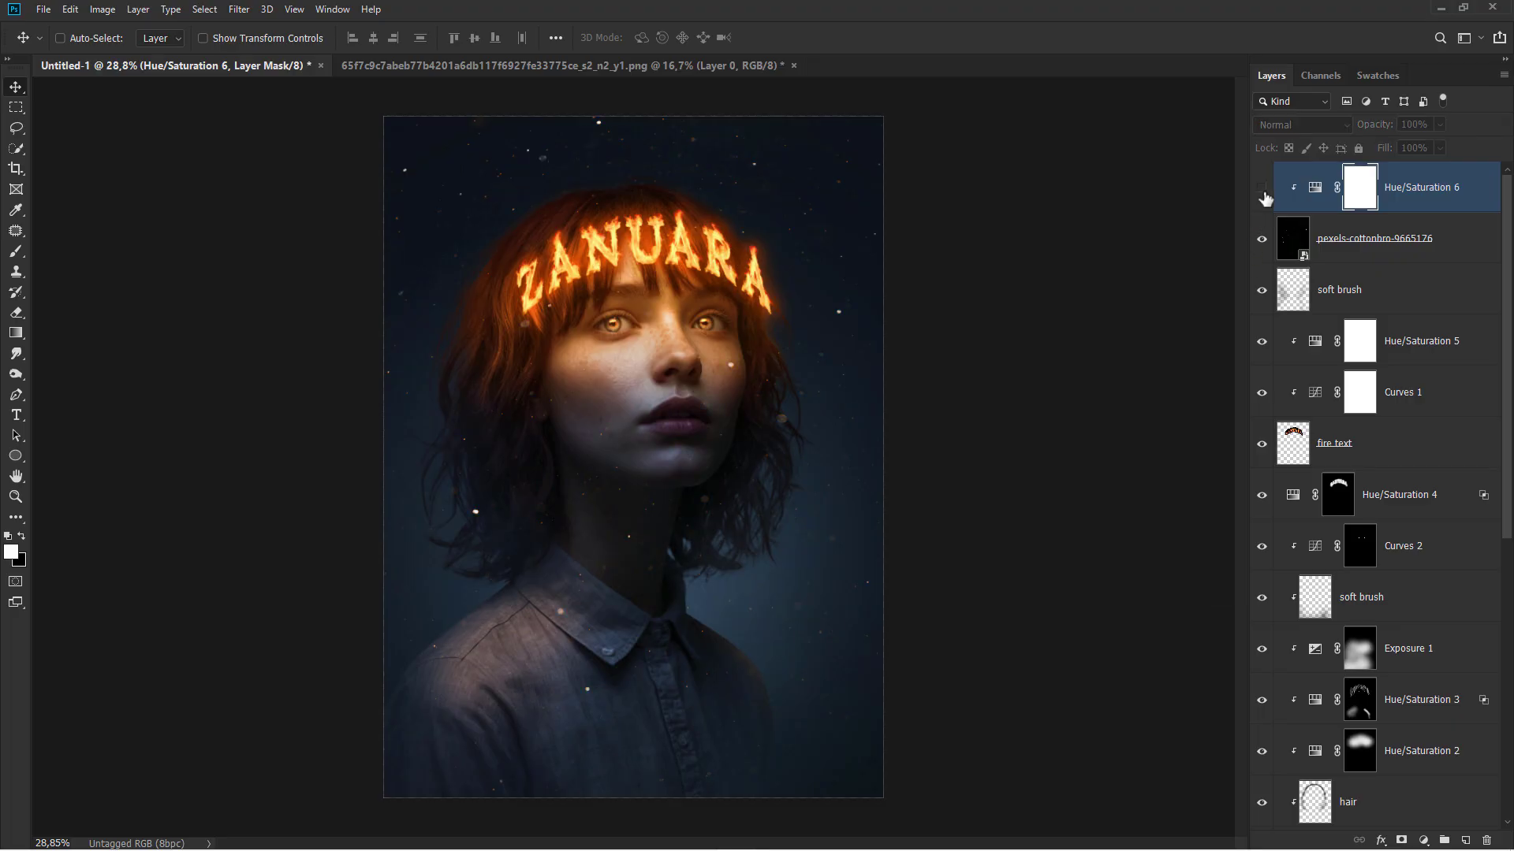
{"action": "left_click", "coordinate": [1325, 193]}
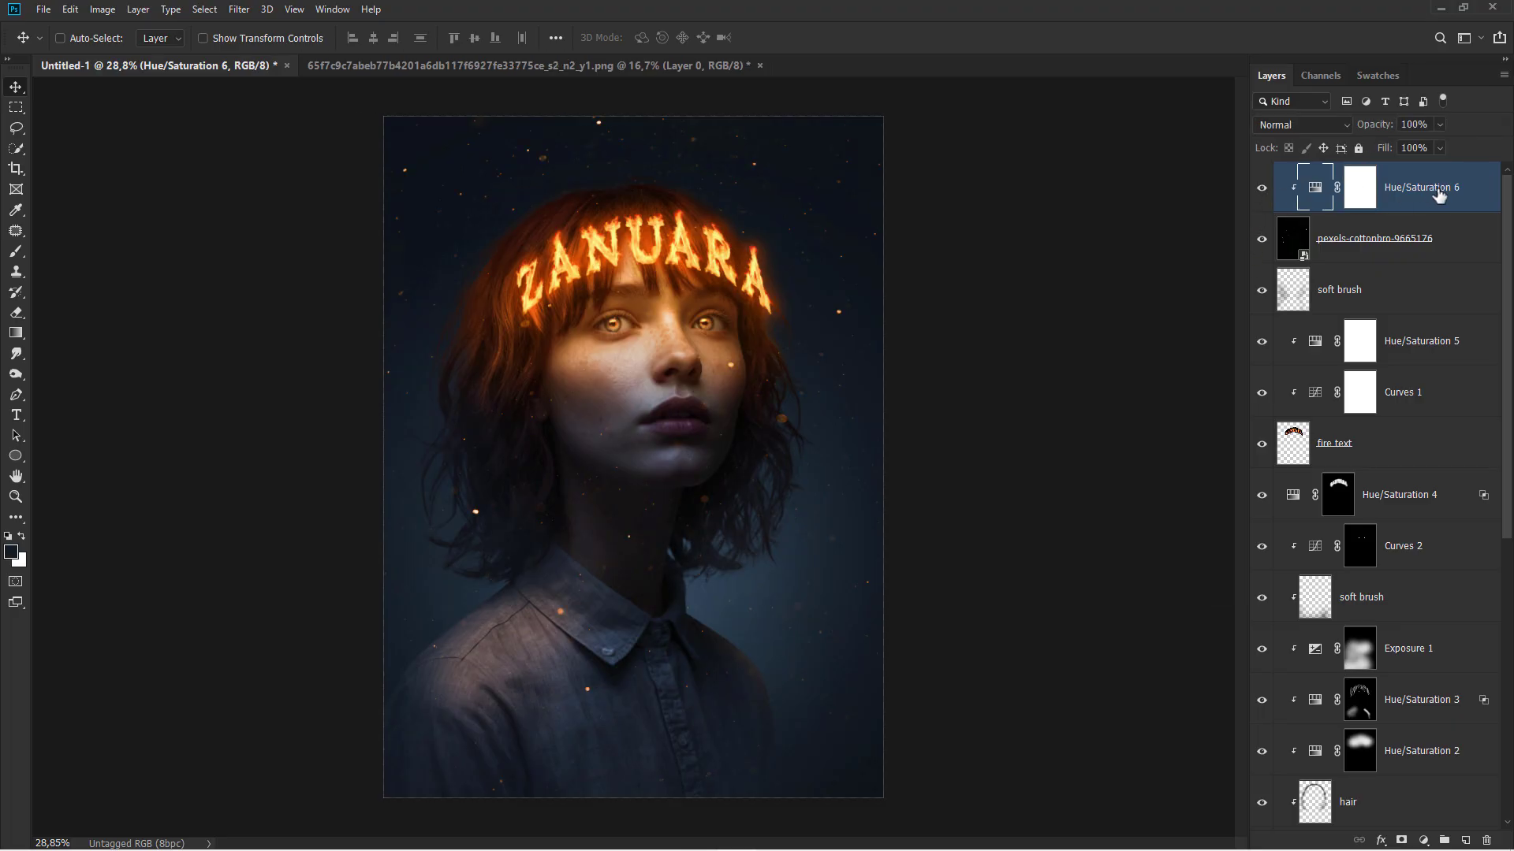
Add a Curves adjustment layer above Hue/Saturation 6 and darken the midtones with an RGB point at input 128, output 117.
{"action": "left_click", "coordinate": [1425, 839]}
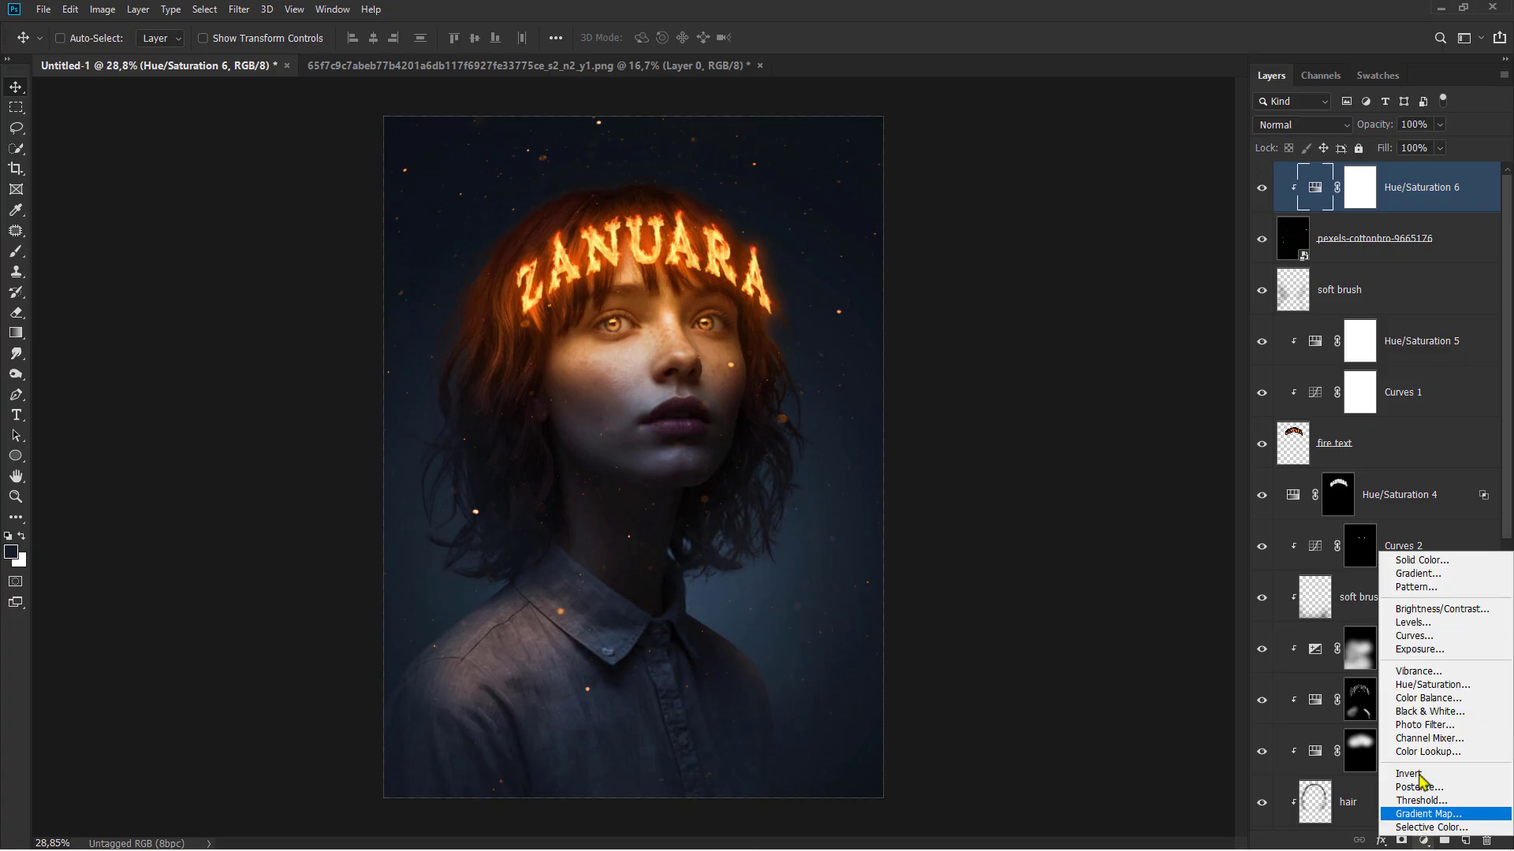
{"action": "left_click", "coordinate": [1423, 649]}
{"action": "left_click_drag", "start_coordinate": [1146, 451], "coordinate": [1146, 456]}
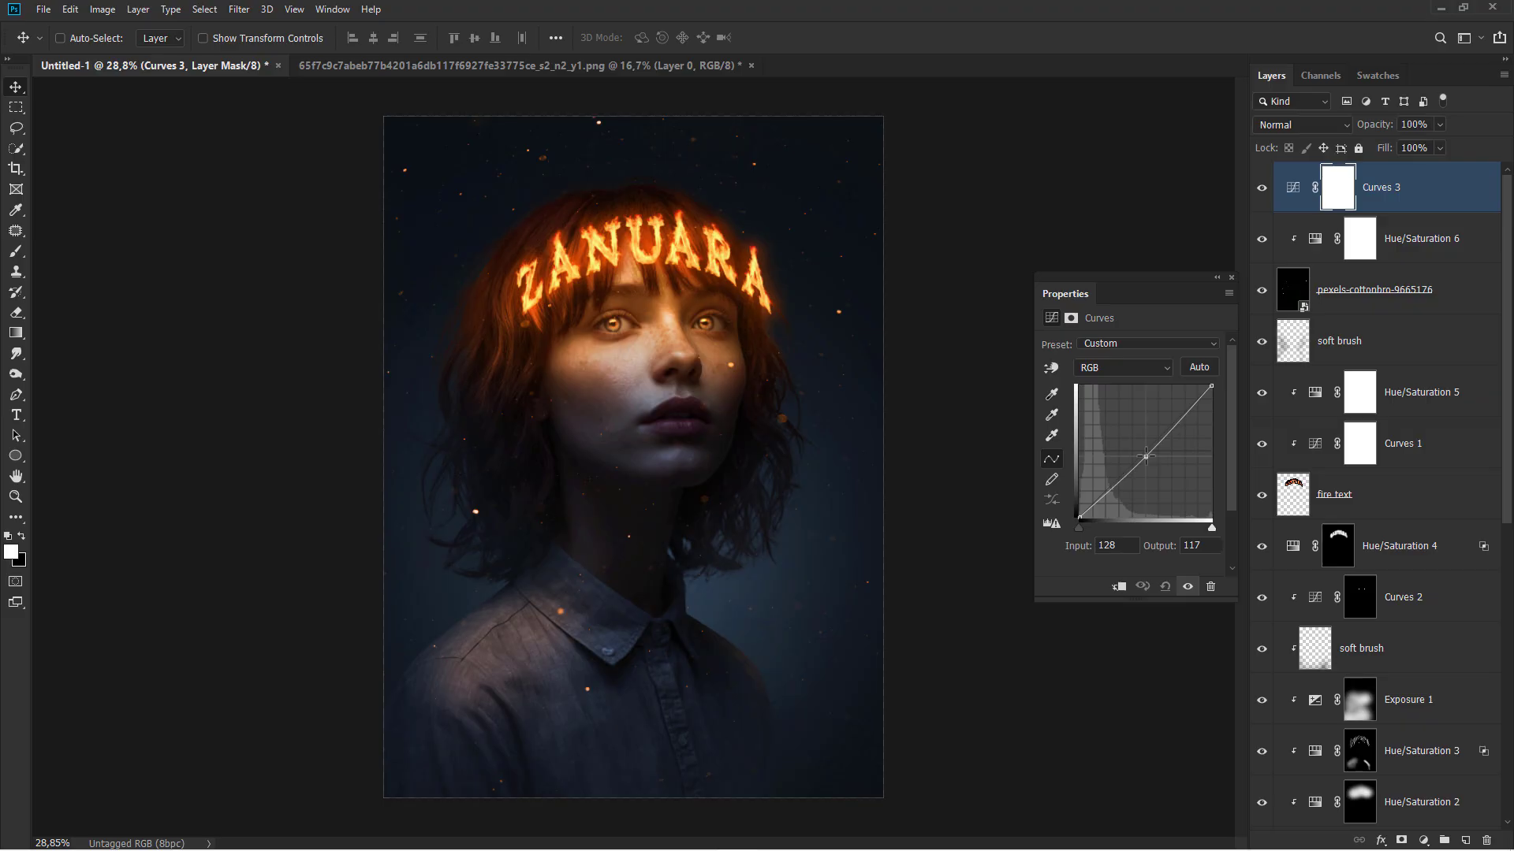
{"action": "left_click", "coordinate": [1232, 279]}
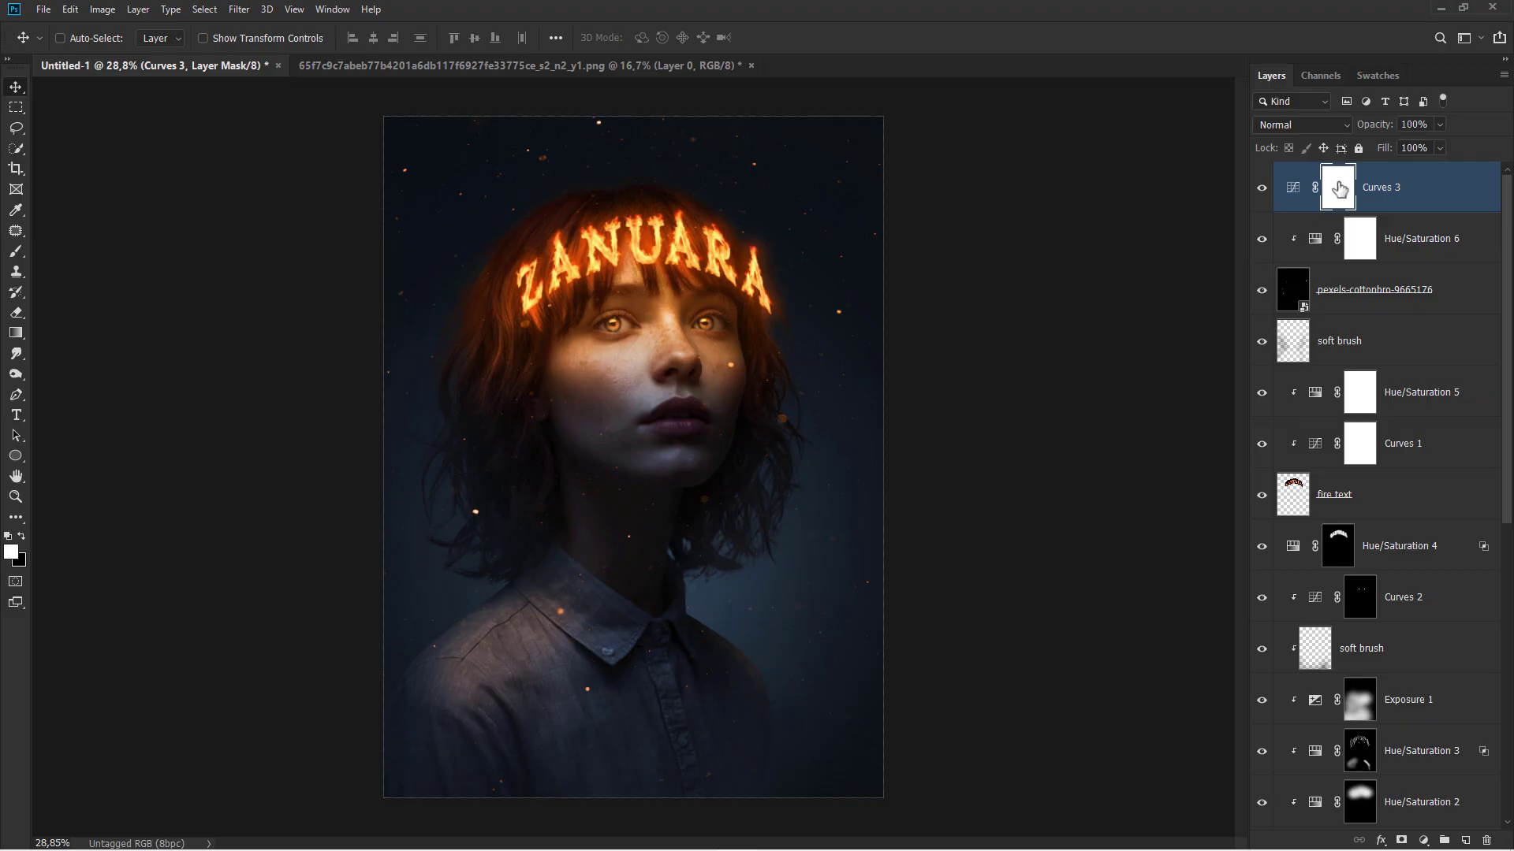
Mask the Curves 3 darkening off the face and flaming word using a large soft black brush at 41% flow.
{"action": "left_click", "coordinate": [19, 253]}
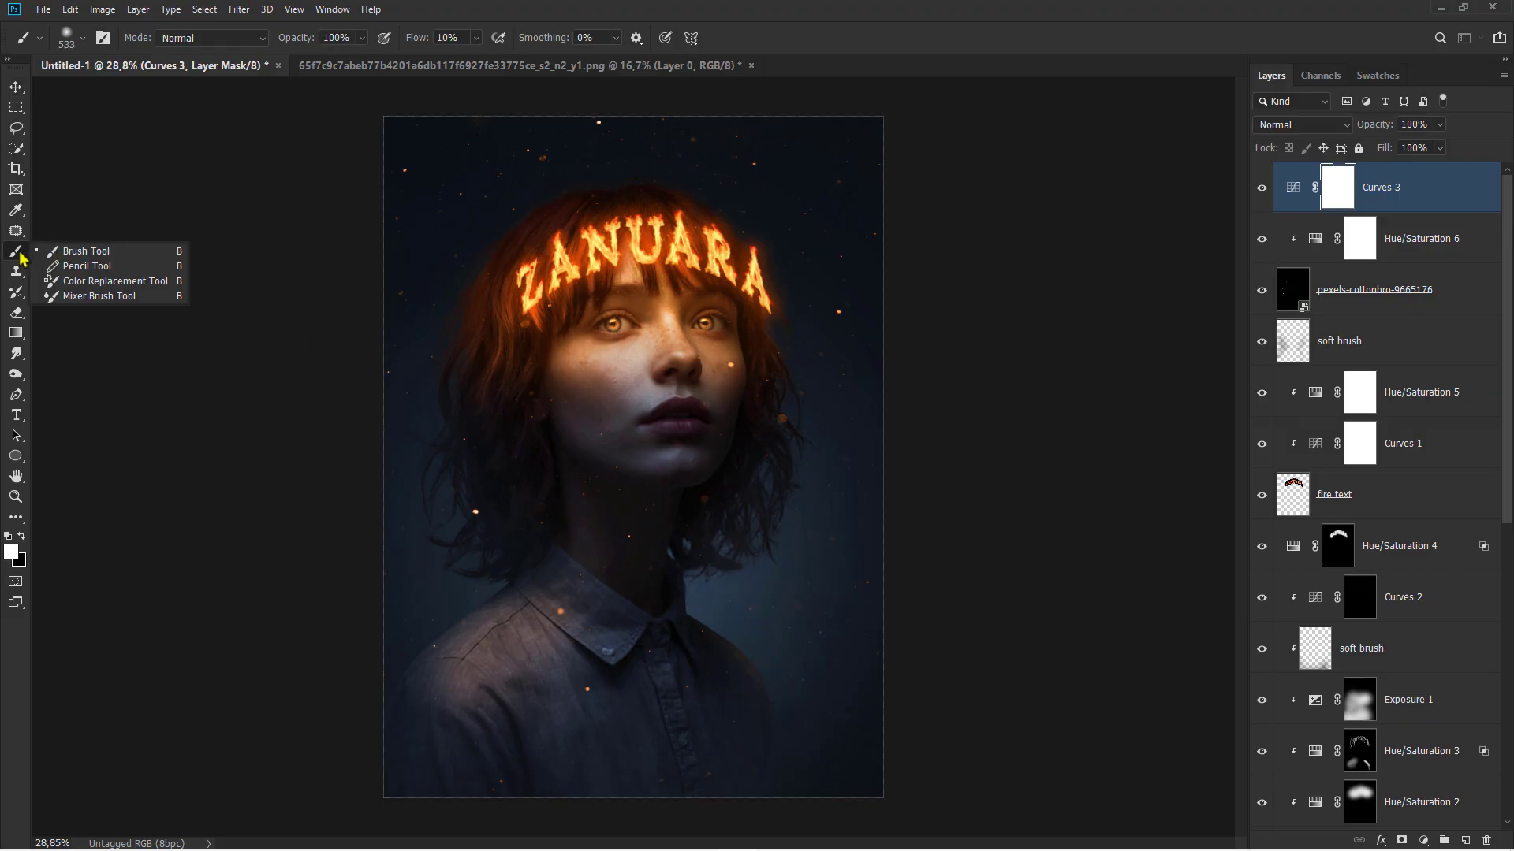
{"action": "left_click", "coordinate": [21, 536]}
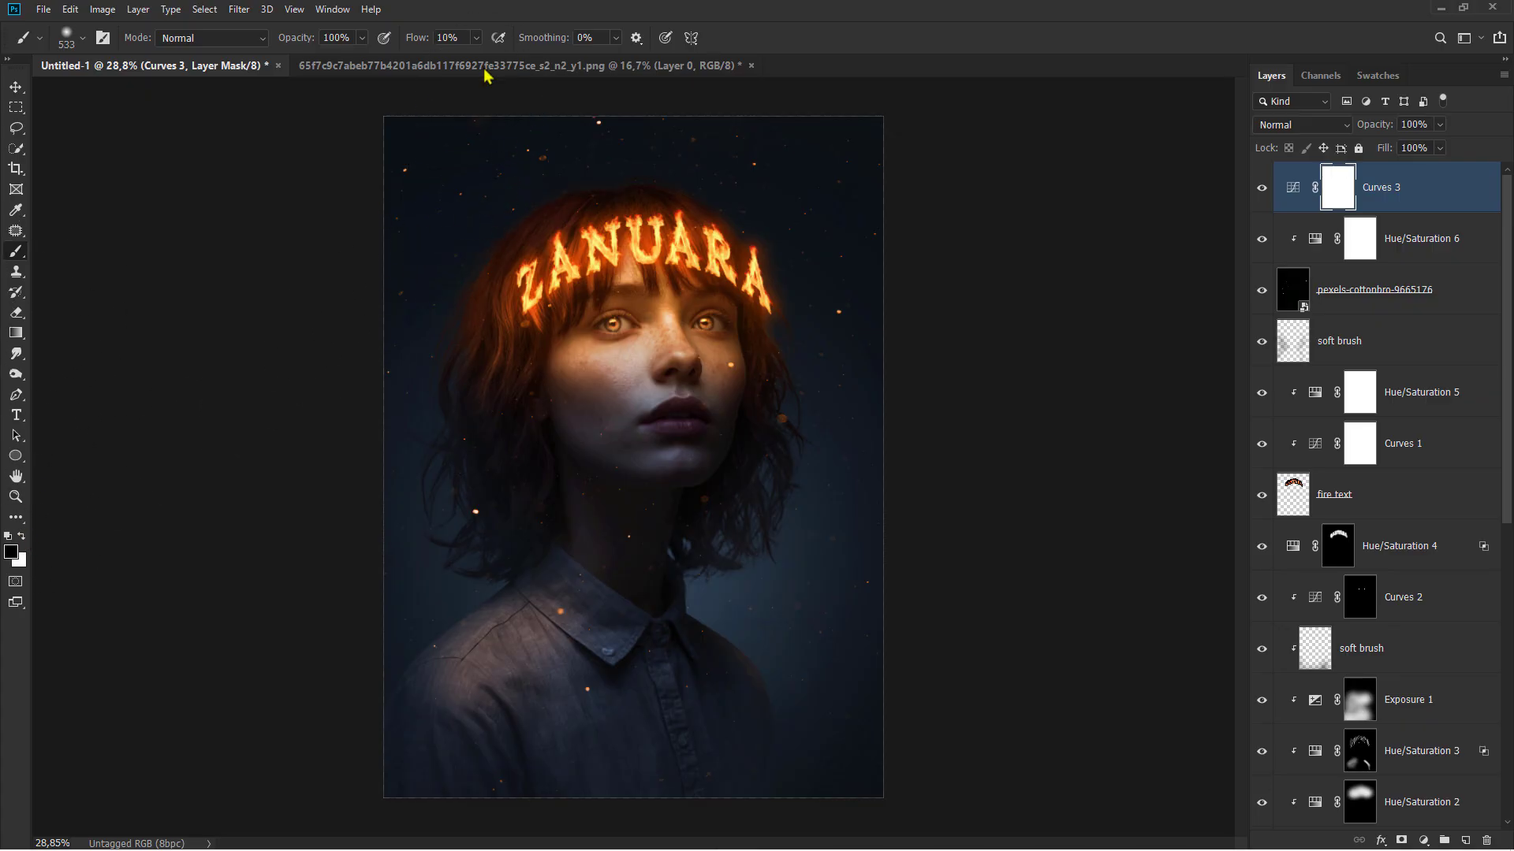
{"action": "left_click", "coordinate": [476, 40]}
{"action": "left_click", "coordinate": [498, 56]}
{"action": "mouse_move", "coordinate": [614, 368]}
{"action": "left_mouse_down"}
{"action": "mouse_move", "coordinate": [743, 385]}
{"action": "mouse_move", "coordinate": [744, 473]}
{"action": "mouse_move", "coordinate": [639, 510]}
{"action": "mouse_move", "coordinate": [641, 280]}
{"action": "mouse_move", "coordinate": [641, 326]}
{"action": "mouse_move", "coordinate": [660, 304]}
{"action": "mouse_move", "coordinate": [635, 289]}
{"action": "mouse_move", "coordinate": [636, 330]}
{"action": "left_mouse_up"}
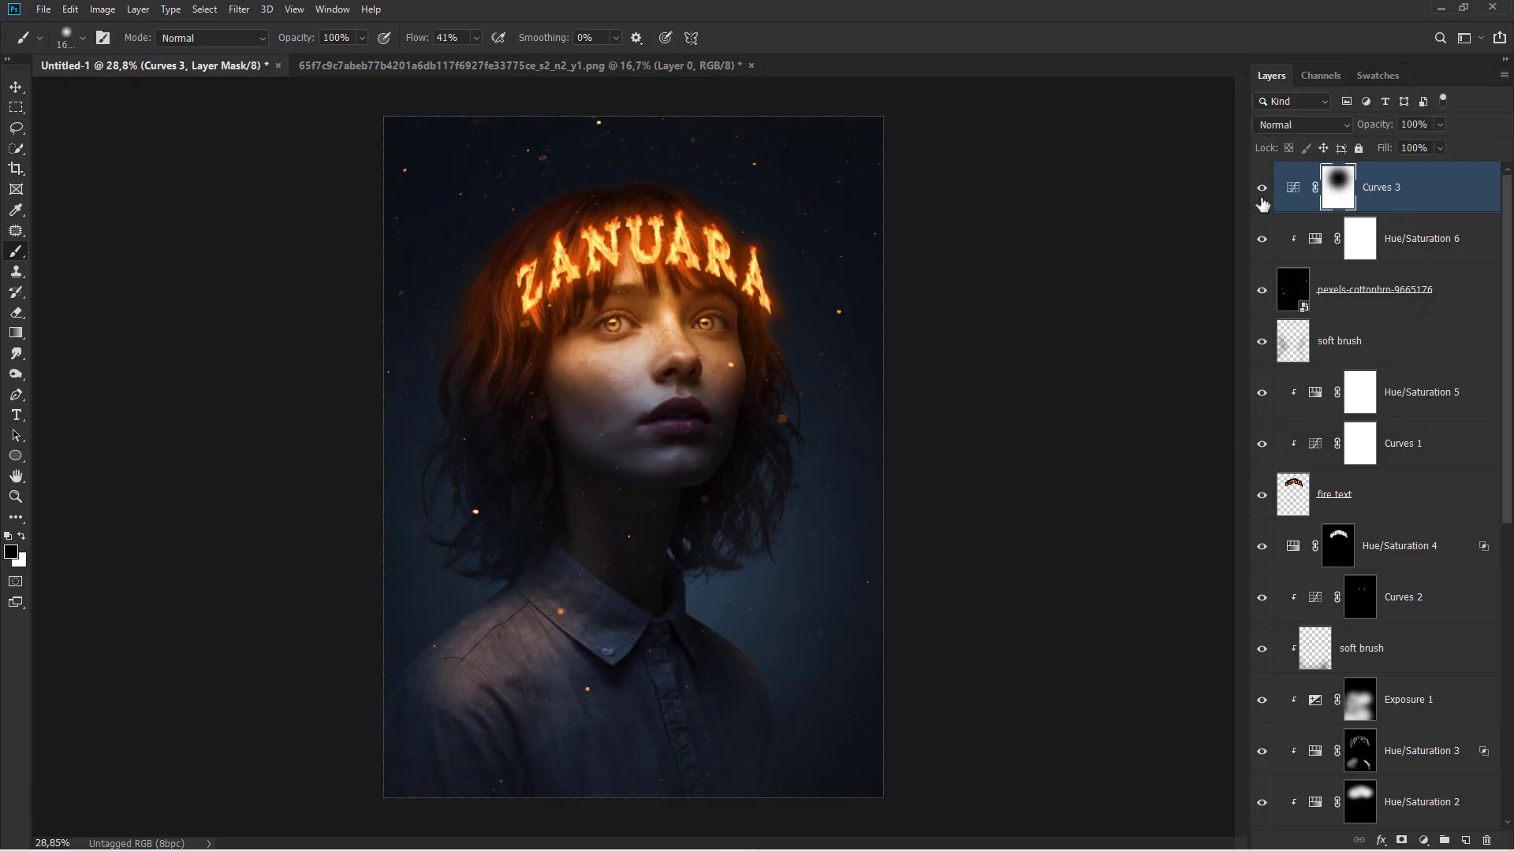
Add a Curves adjustment layer above Curves 3 and slightly lower the output of the blue channel's highlight endpoint.
{"action": "left_click", "coordinate": [1429, 200]}
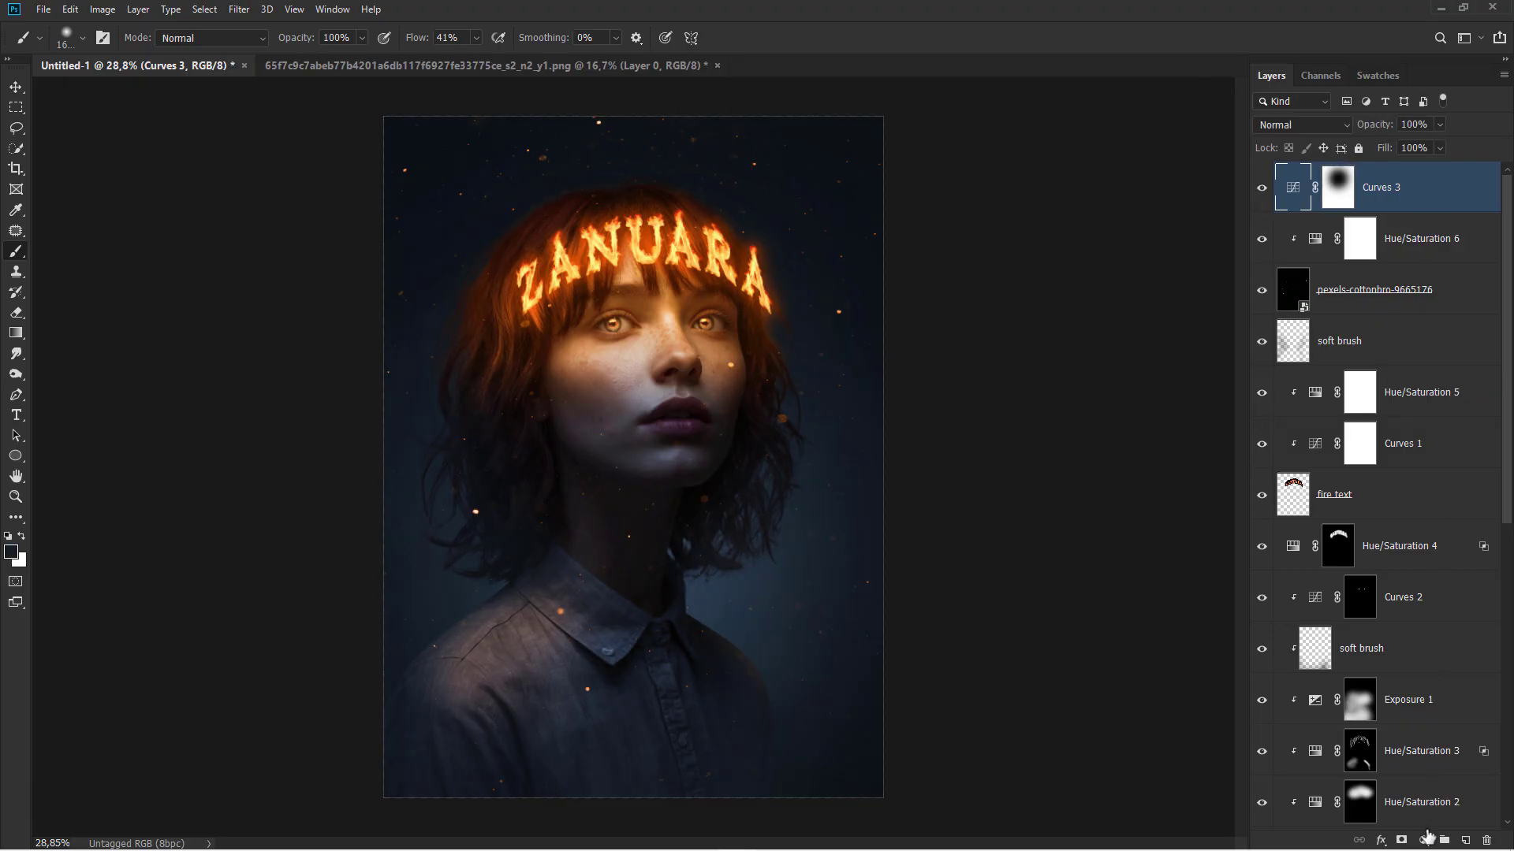
{"action": "left_click", "coordinate": [1425, 839]}
{"action": "left_click", "coordinate": [1431, 637]}
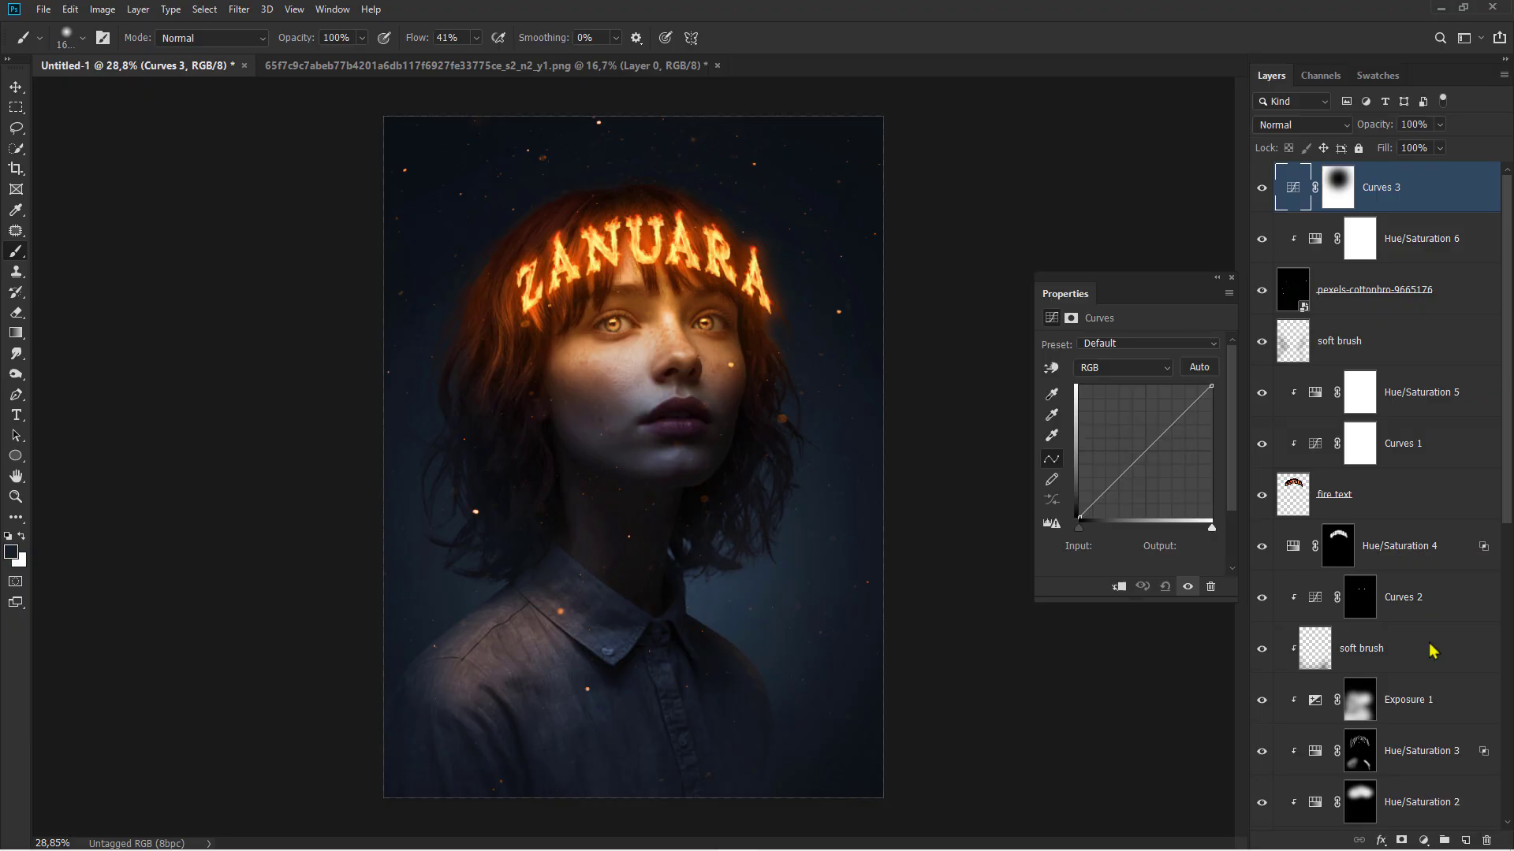
{"action": "left_click", "coordinate": [1112, 369]}
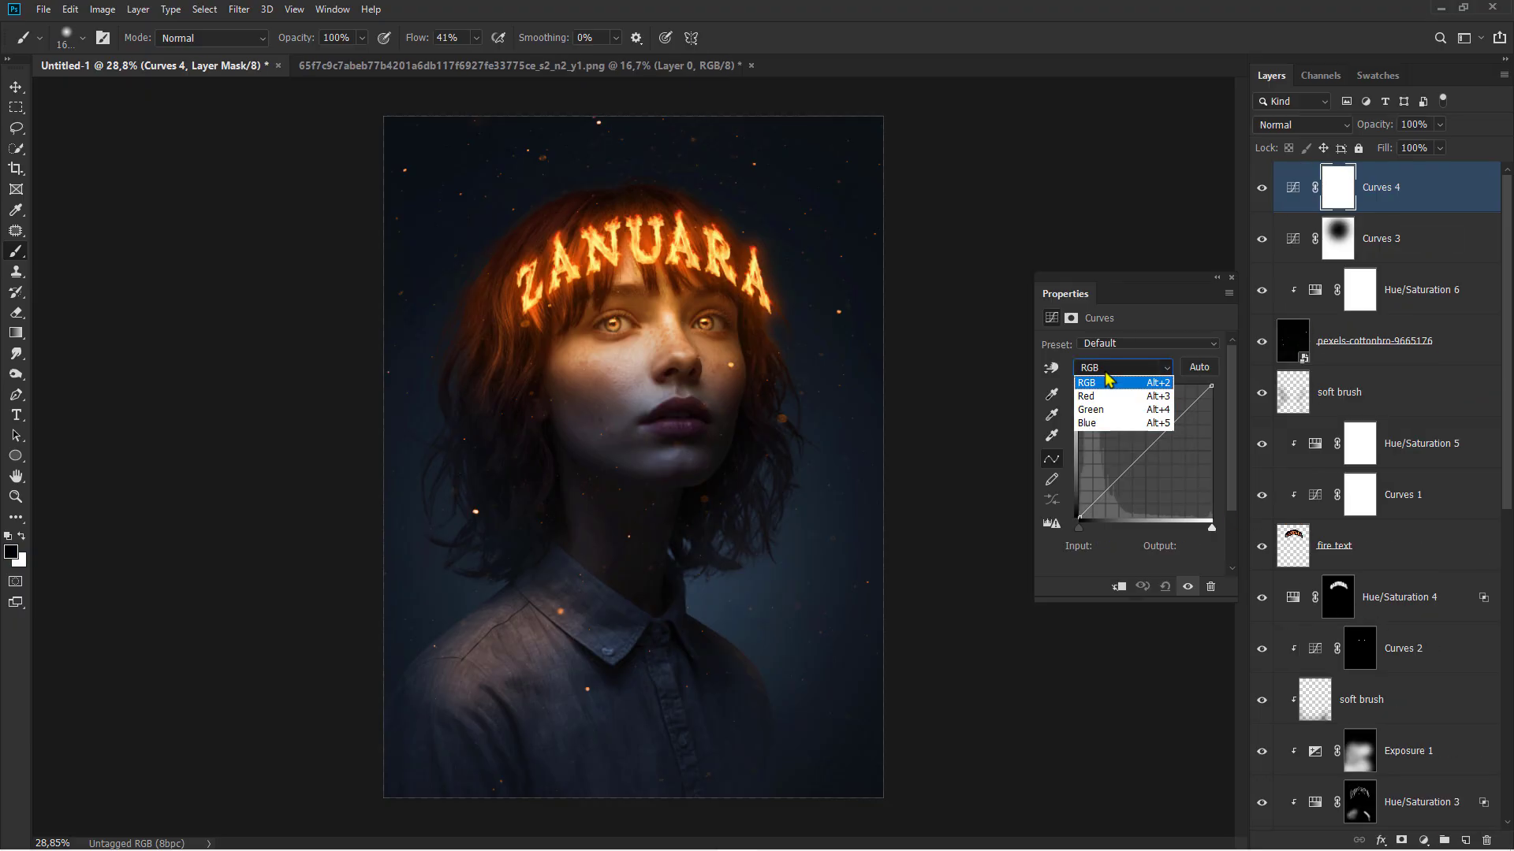
{"action": "left_click", "coordinate": [1114, 423]}
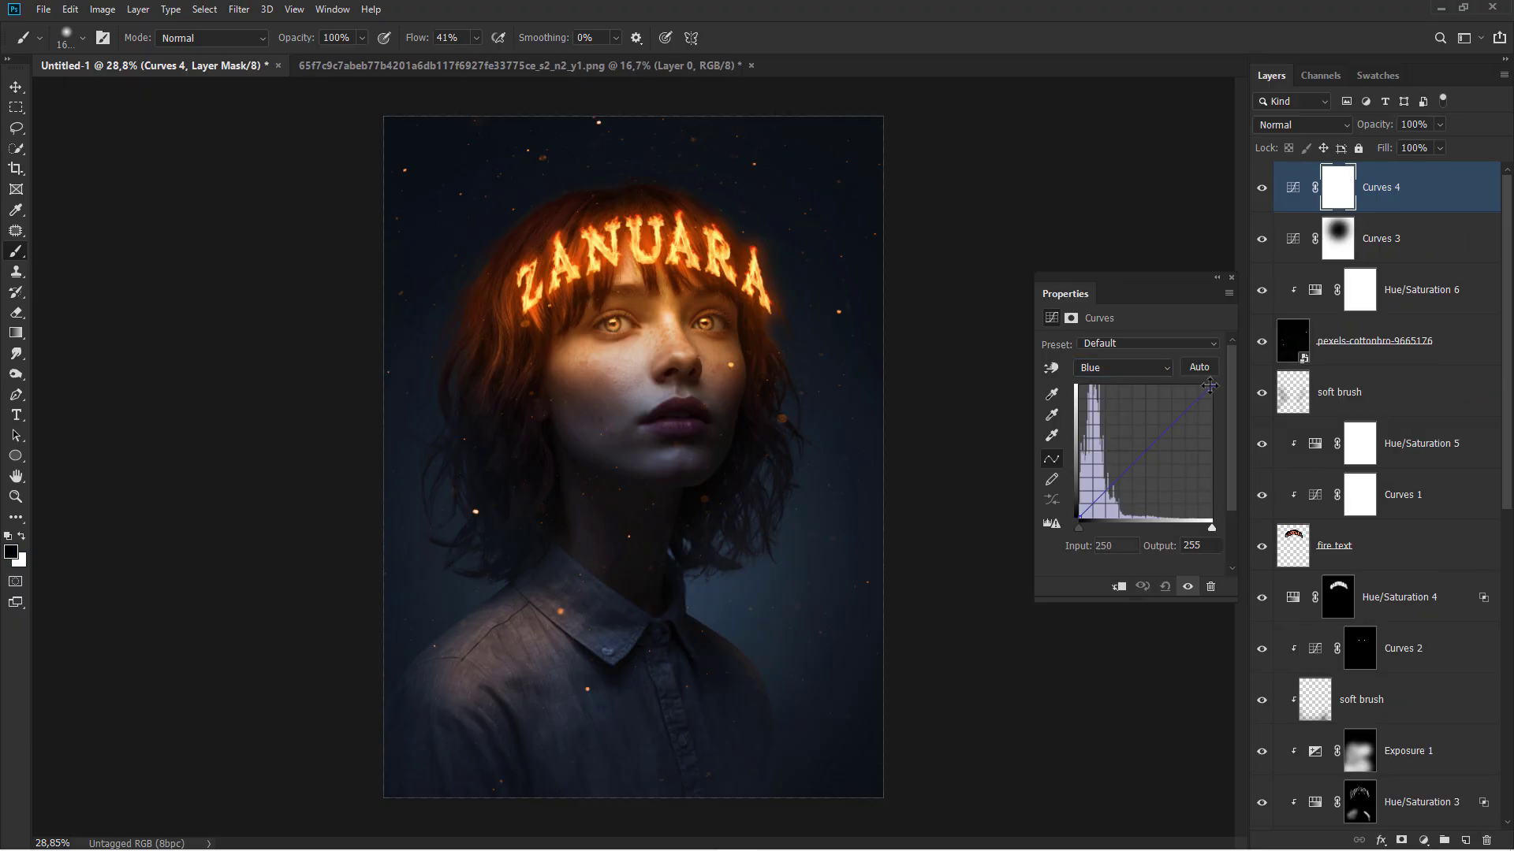
{"action": "left_click_drag", "start_coordinate": [1212, 386], "coordinate": [1216, 401]}
{"action": "left_click", "coordinate": [1232, 278]}
{"action": "left_click", "coordinate": [1420, 204]}
{"action": "key", "text": "v"}
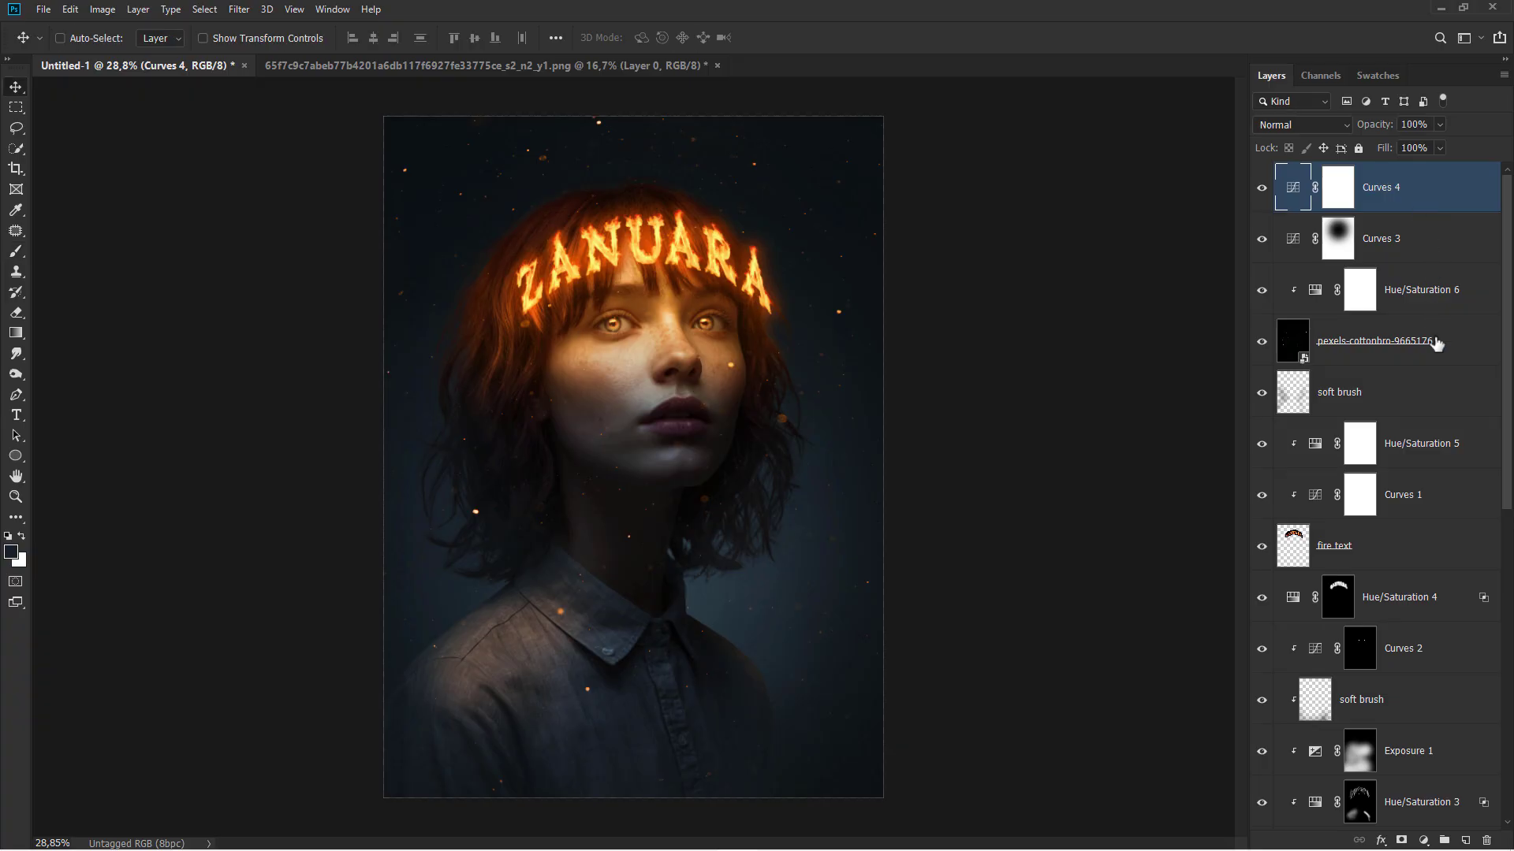
Add a Curves layer above Curves 4 with green channel points at input 215, output 255 and input 127, output 129, comparing it hidden and shown.
{"action": "left_click", "coordinate": [1424, 840]}
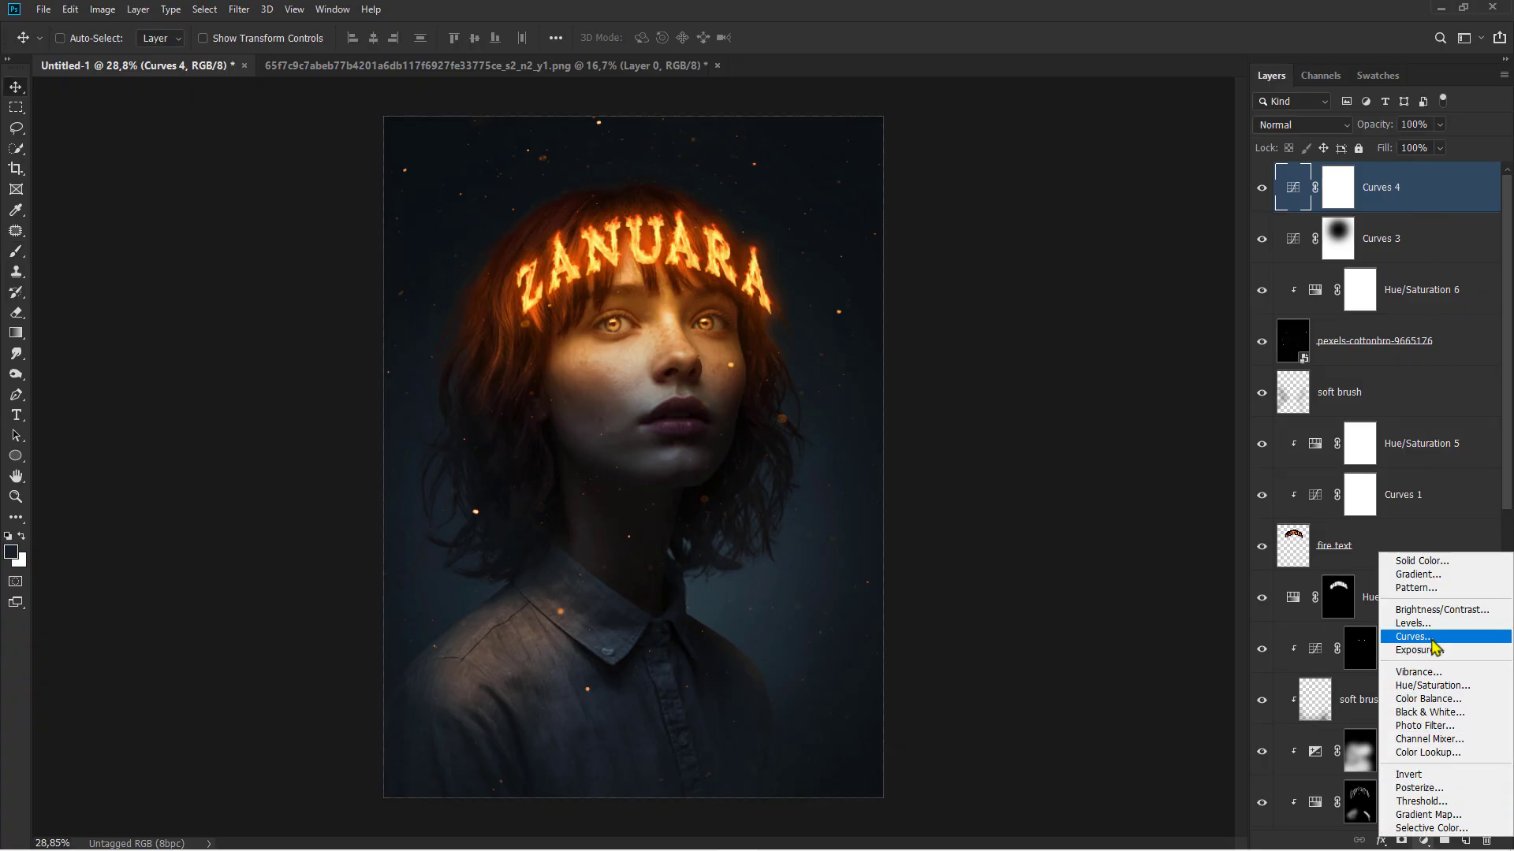
{"action": "left_click", "coordinate": [1433, 638]}
{"action": "left_click", "coordinate": [1124, 369]}
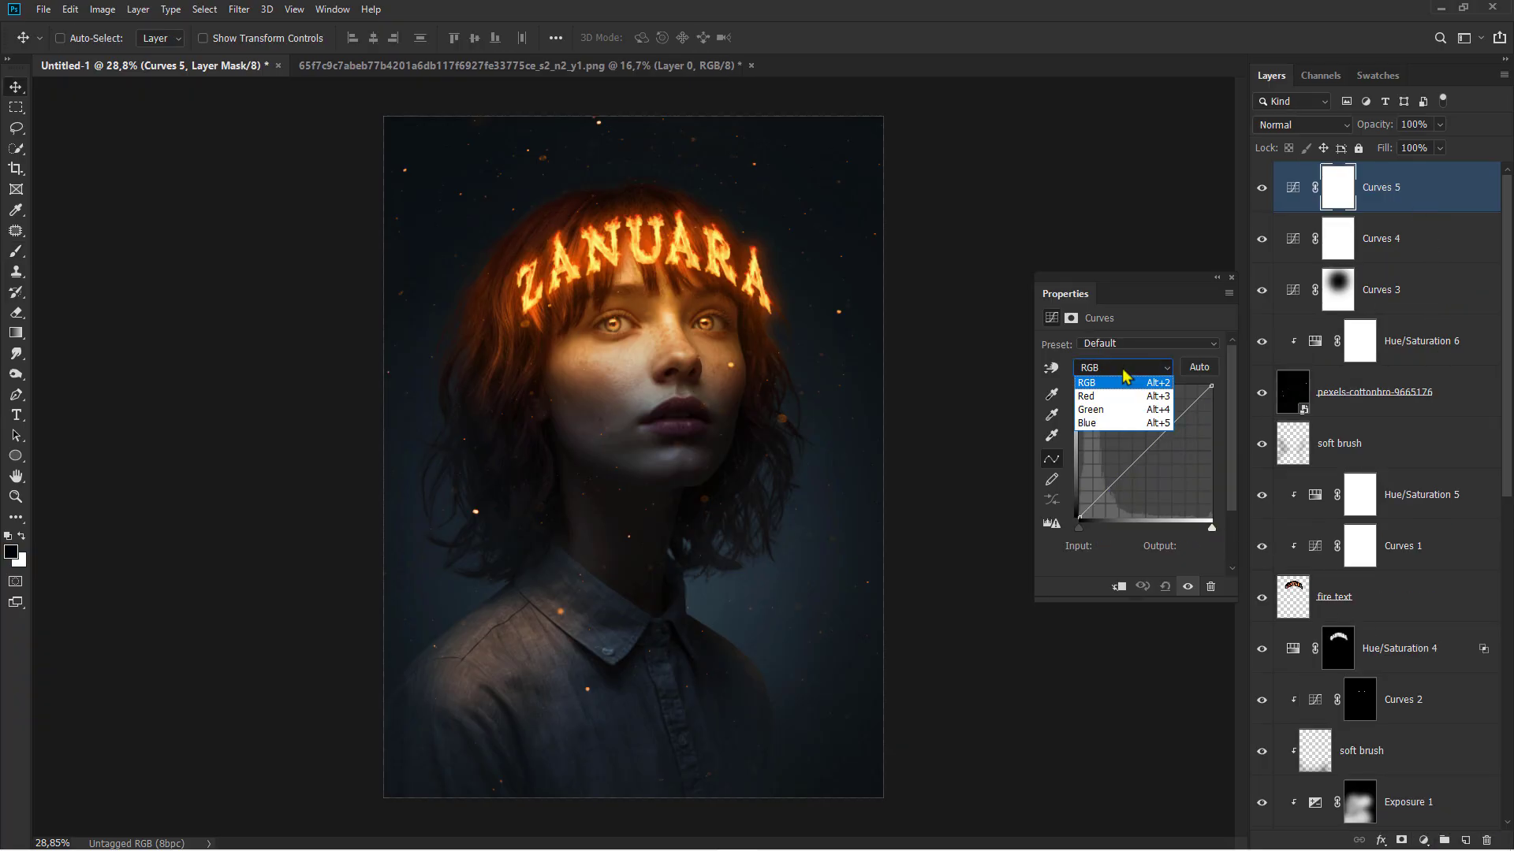
{"action": "left_click", "coordinate": [1116, 414]}
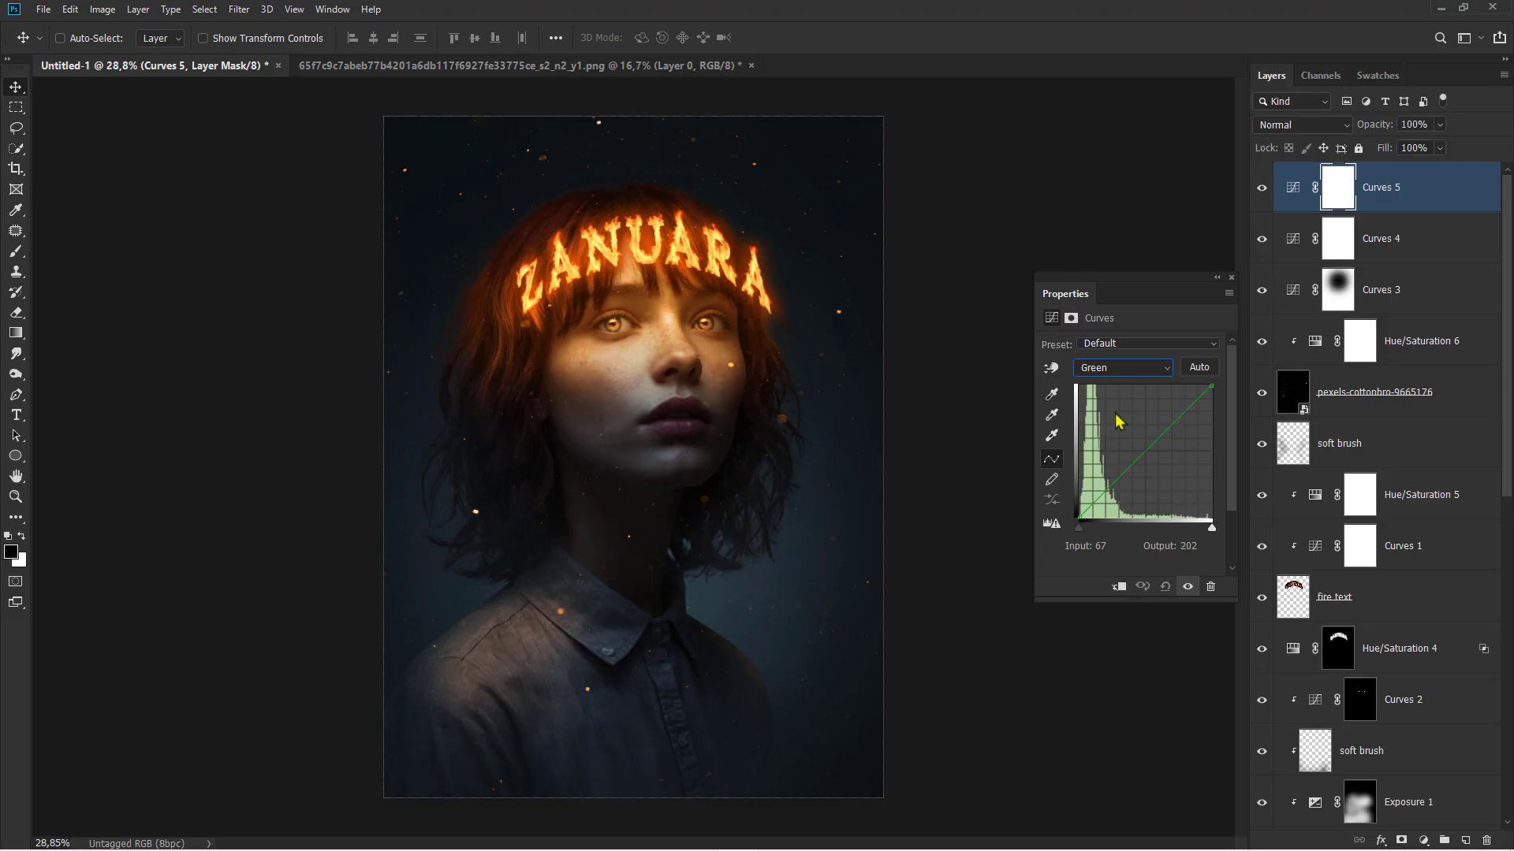
{"action": "left_click_drag", "start_coordinate": [1211, 385], "coordinate": [1191, 384]}
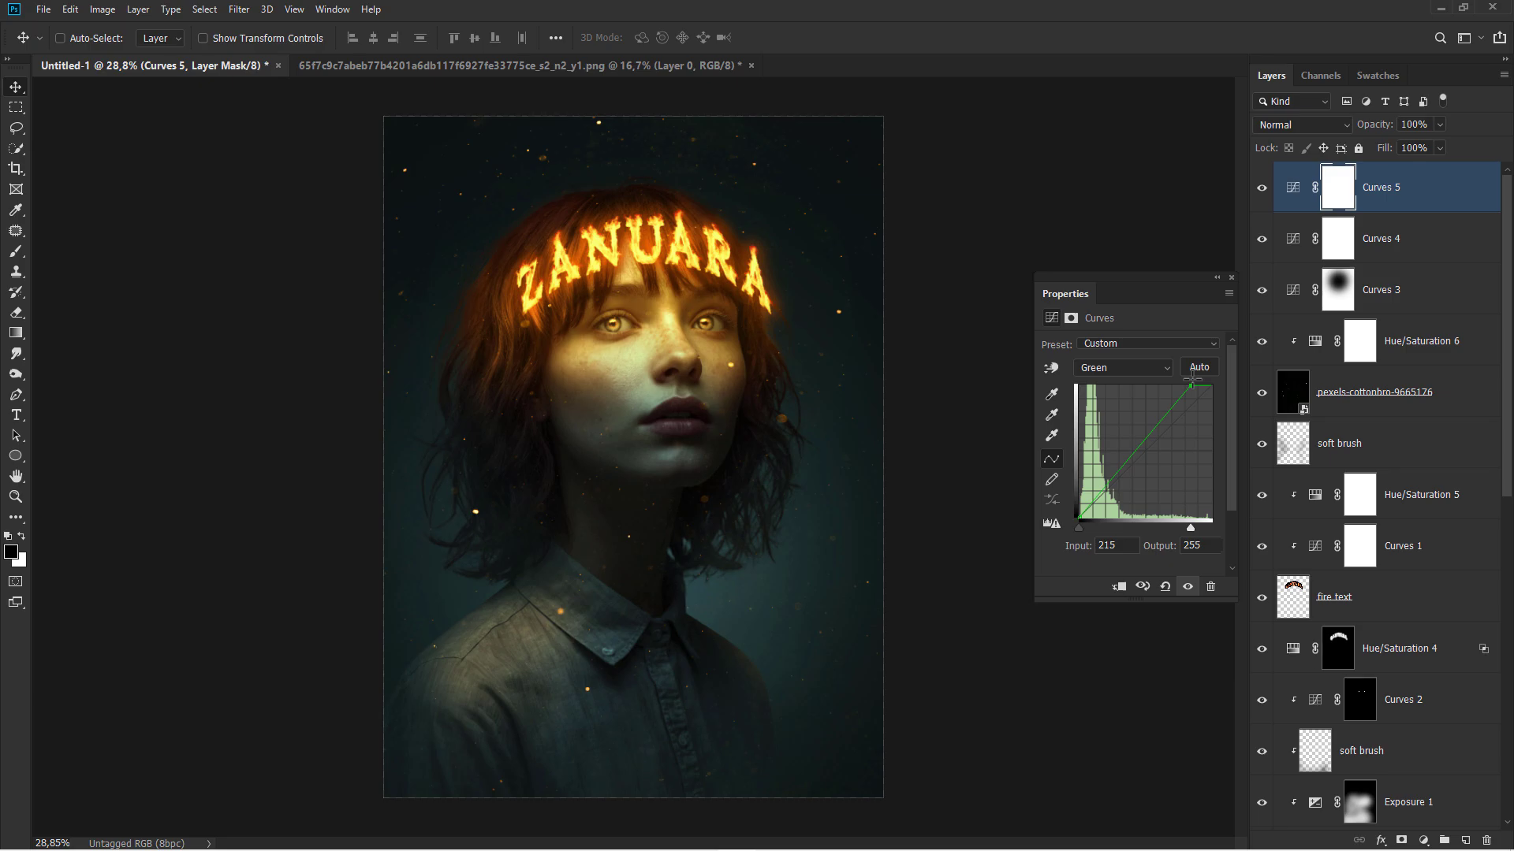
{"action": "left_click_drag", "start_coordinate": [1145, 438], "coordinate": [1145, 451]}
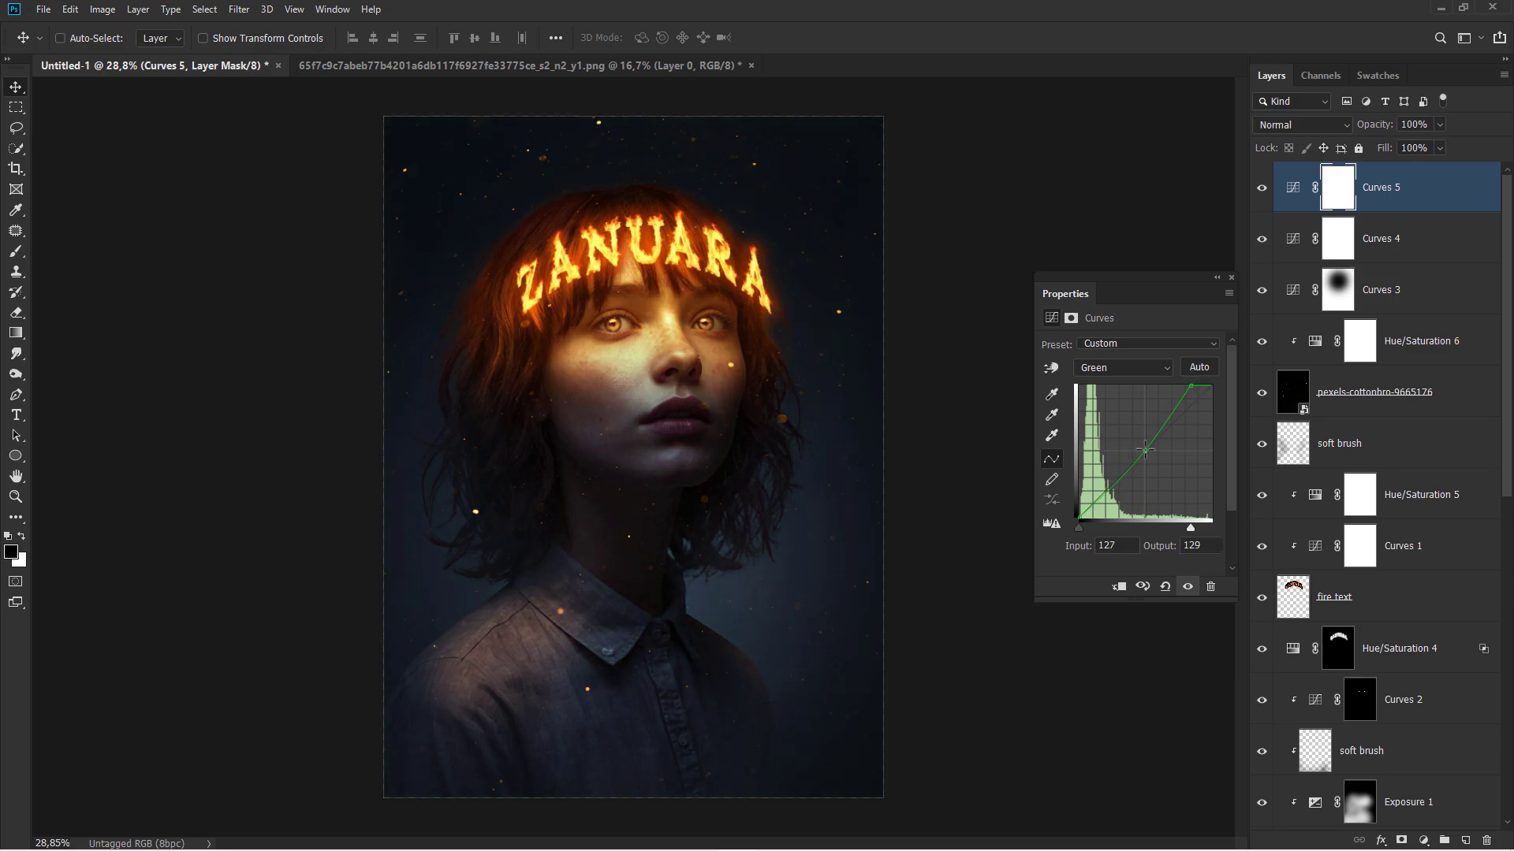
{"action": "left_click", "coordinate": [1263, 197]}
{"action": "left_click", "coordinate": [1263, 196]}
{"action": "left_click", "coordinate": [1233, 279]}
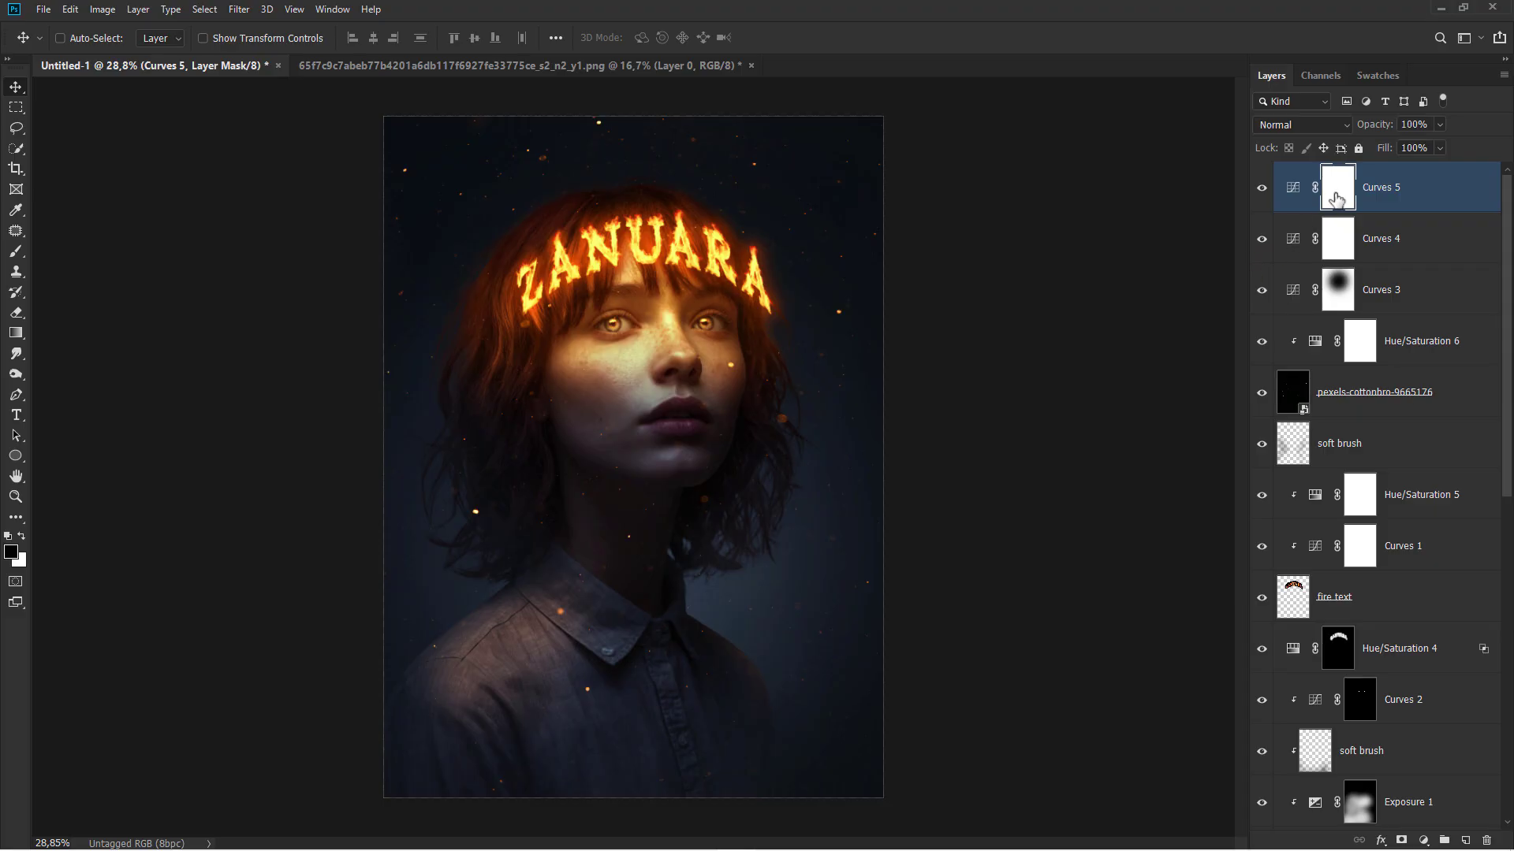
Invert the Curves 5 mask to black and paint white over the eyes, nose and cheeks with a soft 499 px brush at 41% flow.
{"action": "key", "text": "ctrl+i"}
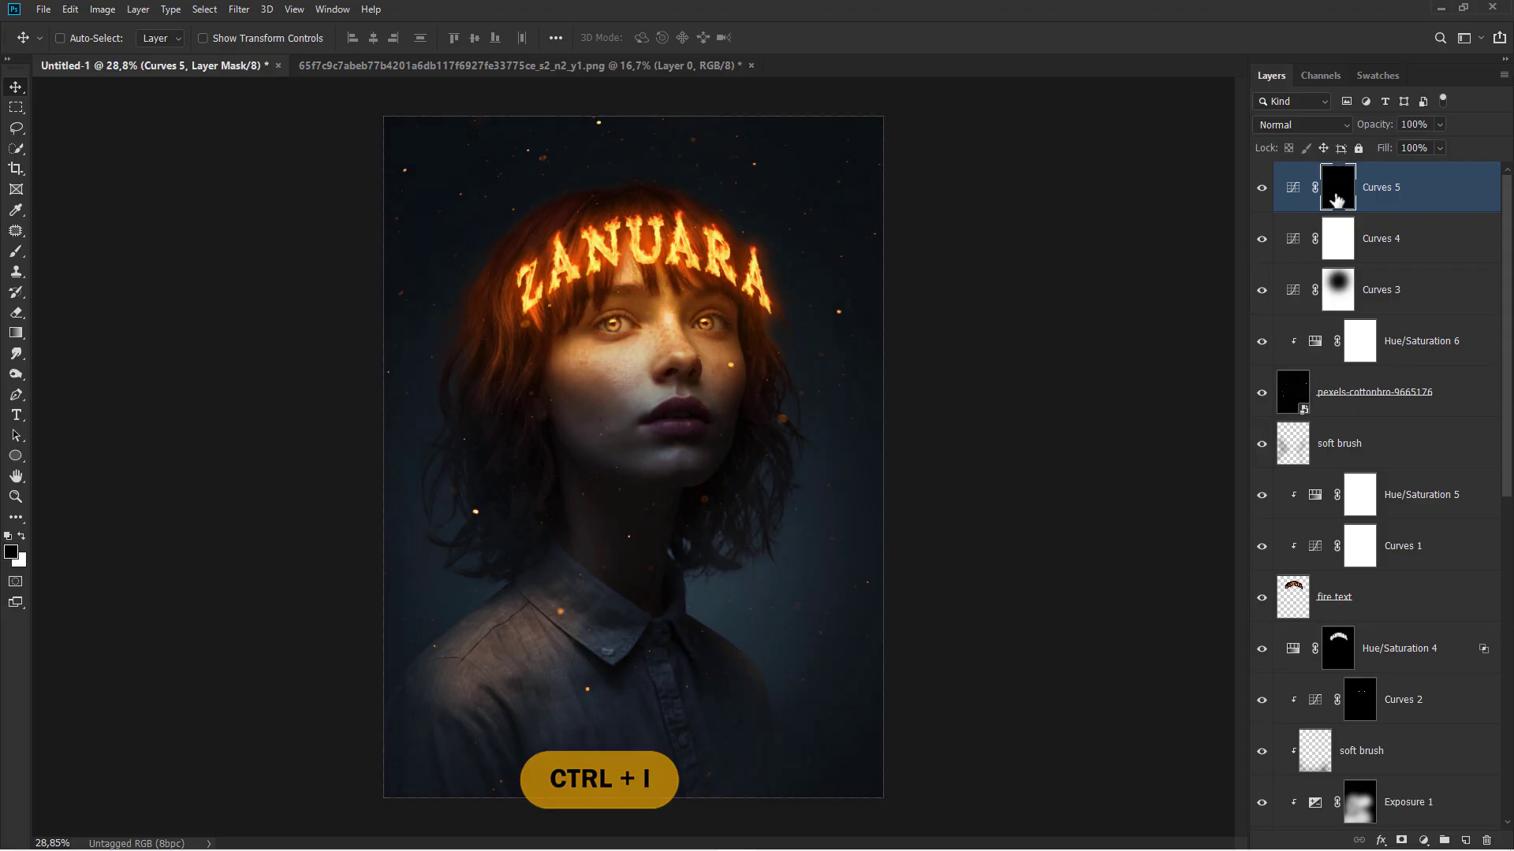
{"action": "left_click", "coordinate": [15, 251]}
{"action": "left_click", "coordinate": [74, 250]}
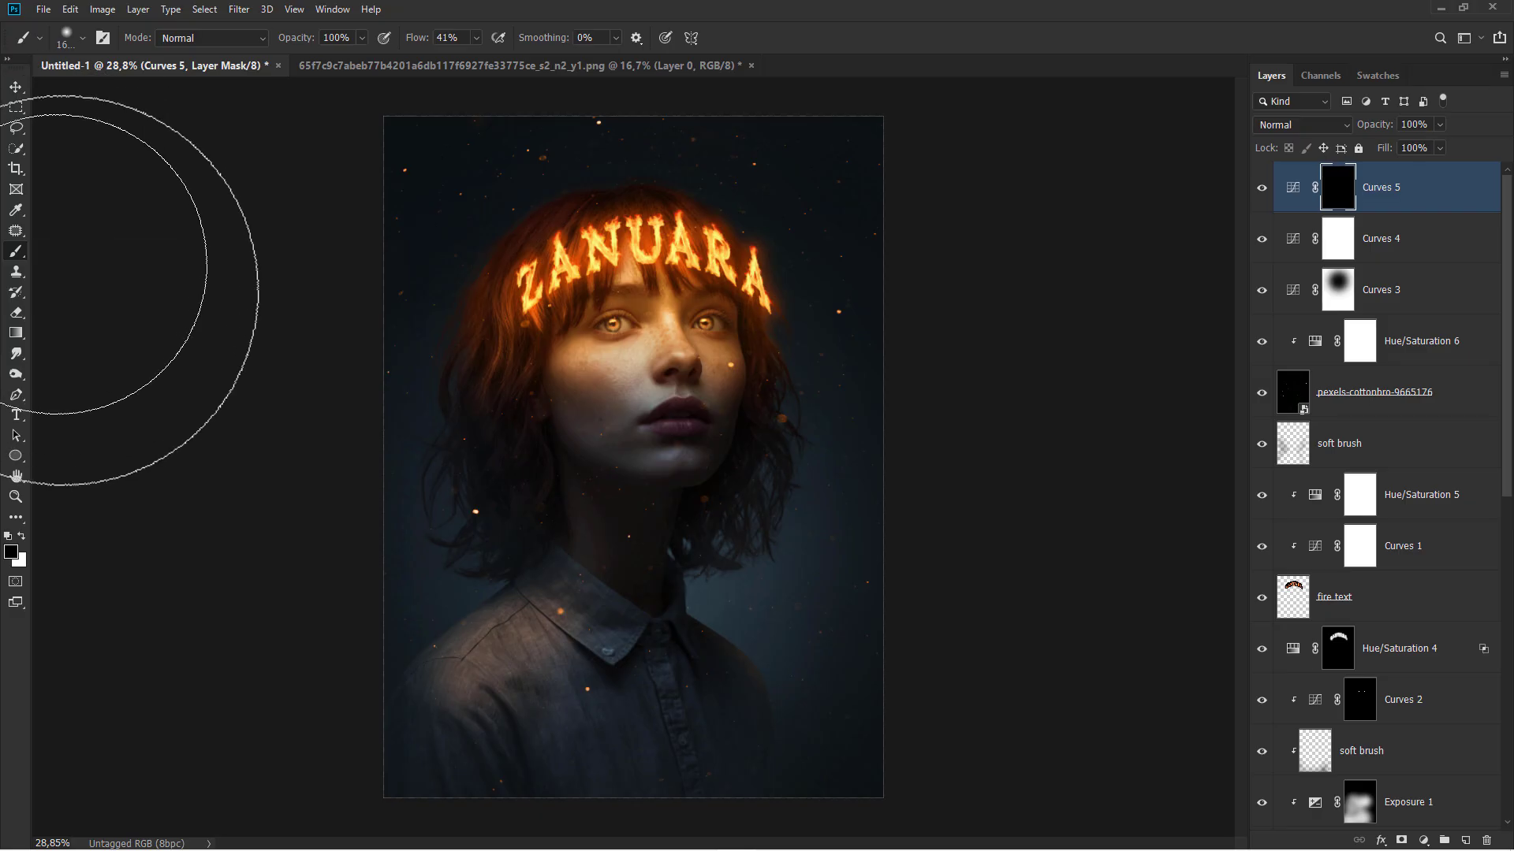
{"action": "left_click", "coordinate": [21, 536]}
{"action": "left_click_drag", "start_coordinate": [672, 344], "coordinate": [547, 341]}
{"action": "scroll", "coordinate": [709, 312], "scroll_direction": "up", "scroll_amount": 2}
{"action": "left_click_drag", "start_coordinate": [704, 297], "coordinate": [664, 298]}
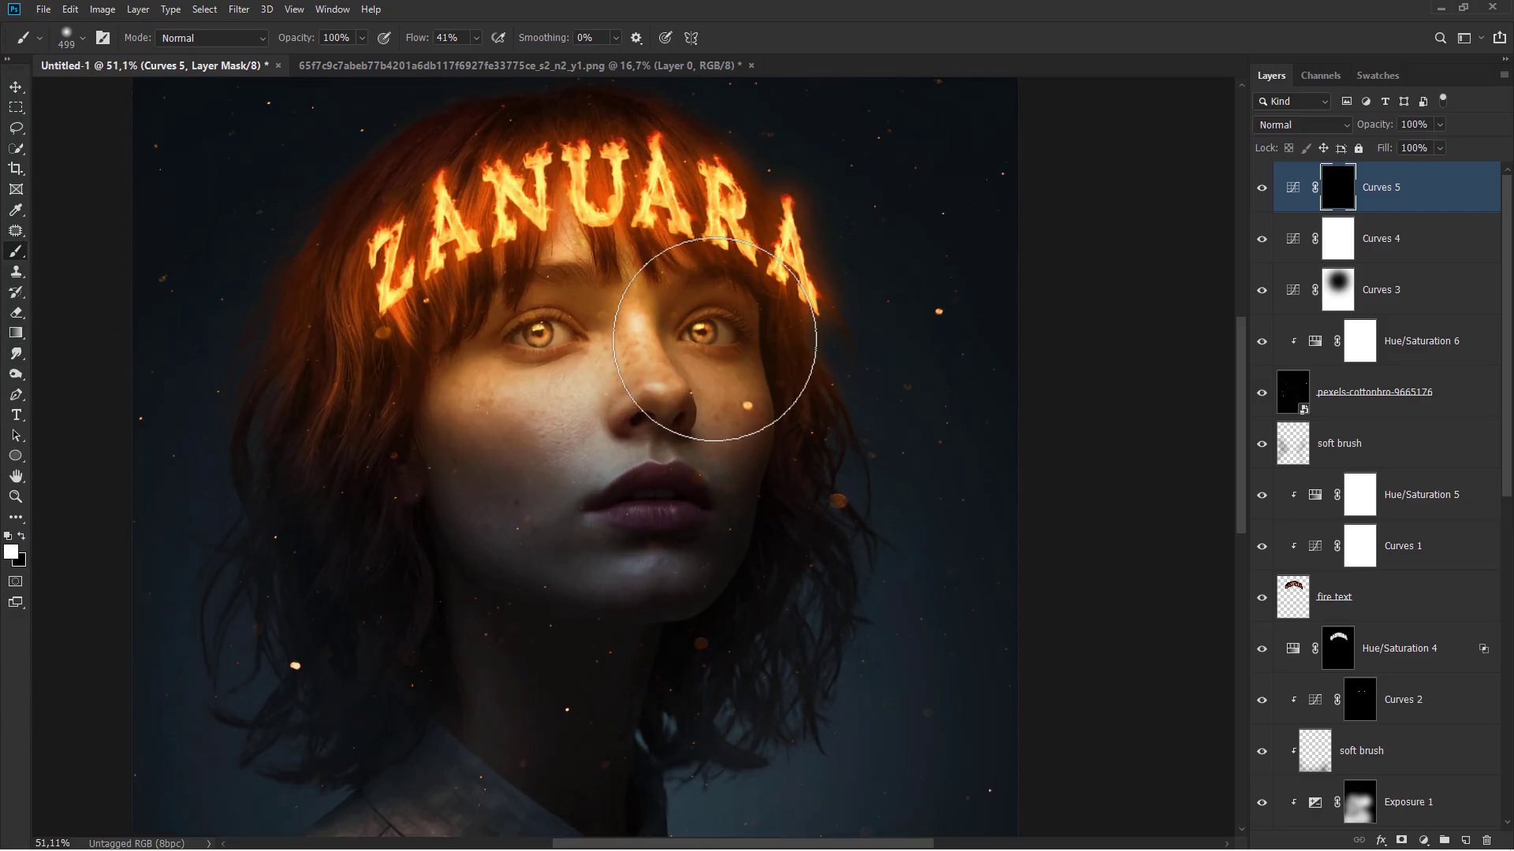
{"action": "left_click", "coordinate": [713, 341]}
{"action": "left_click_drag", "start_coordinate": [579, 351], "coordinate": [550, 400]}
Extend the white area of the Curves 5 mask across the upper hair and flaming word with a 651 px brush, comparing the layer hidden and shown.
{"action": "scroll", "coordinate": [504, 330], "scroll_direction": "down", "scroll_amount": 2}
{"action": "left_click_drag", "start_coordinate": [503, 331], "coordinate": [528, 335]}
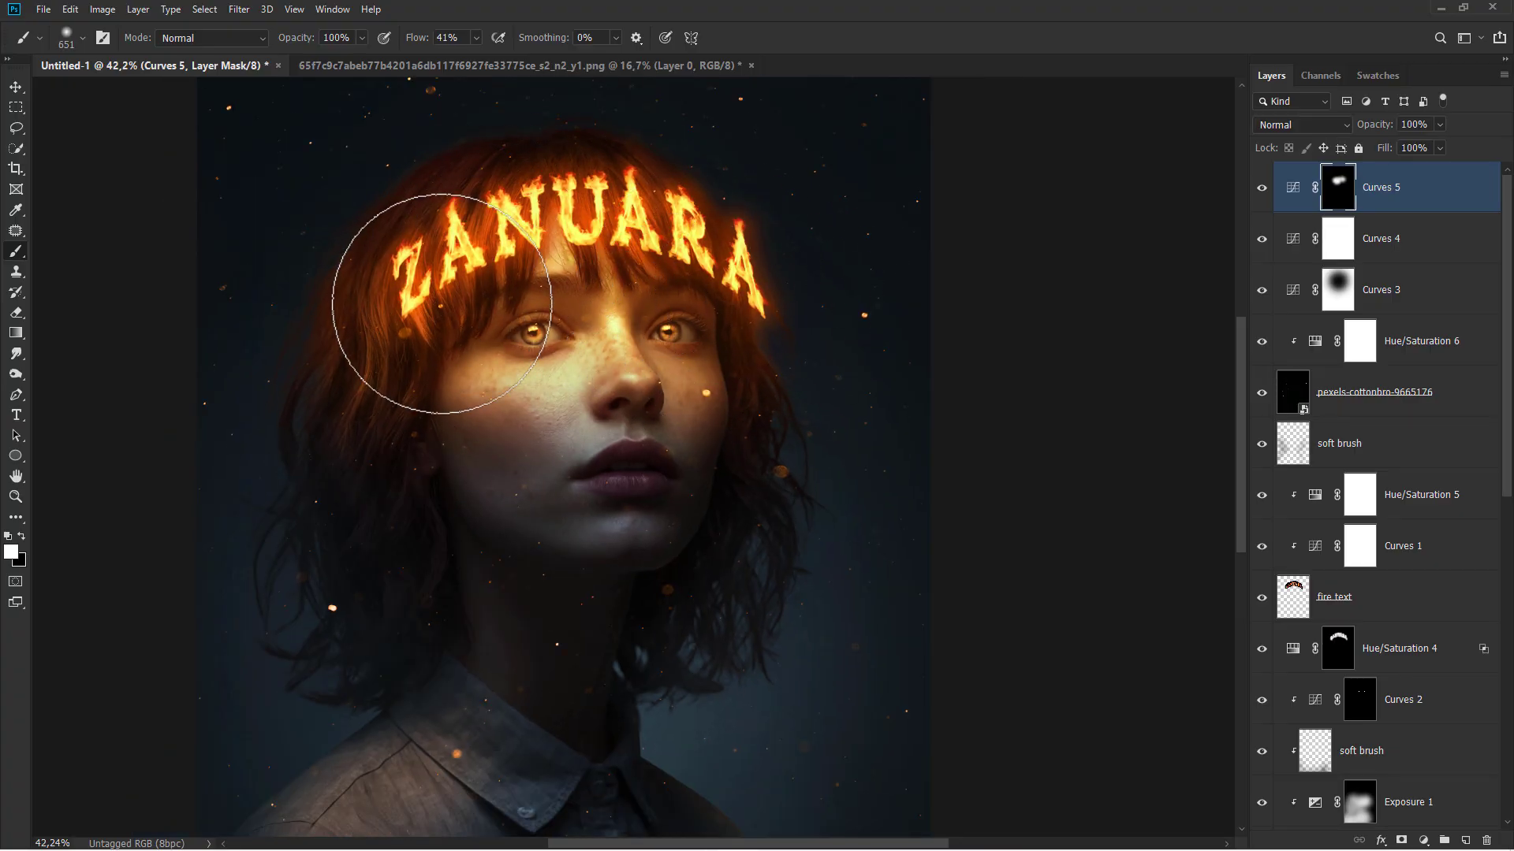
{"action": "left_click_drag", "start_coordinate": [630, 323], "coordinate": [729, 312]}
{"action": "left_click", "coordinate": [1261, 188]}
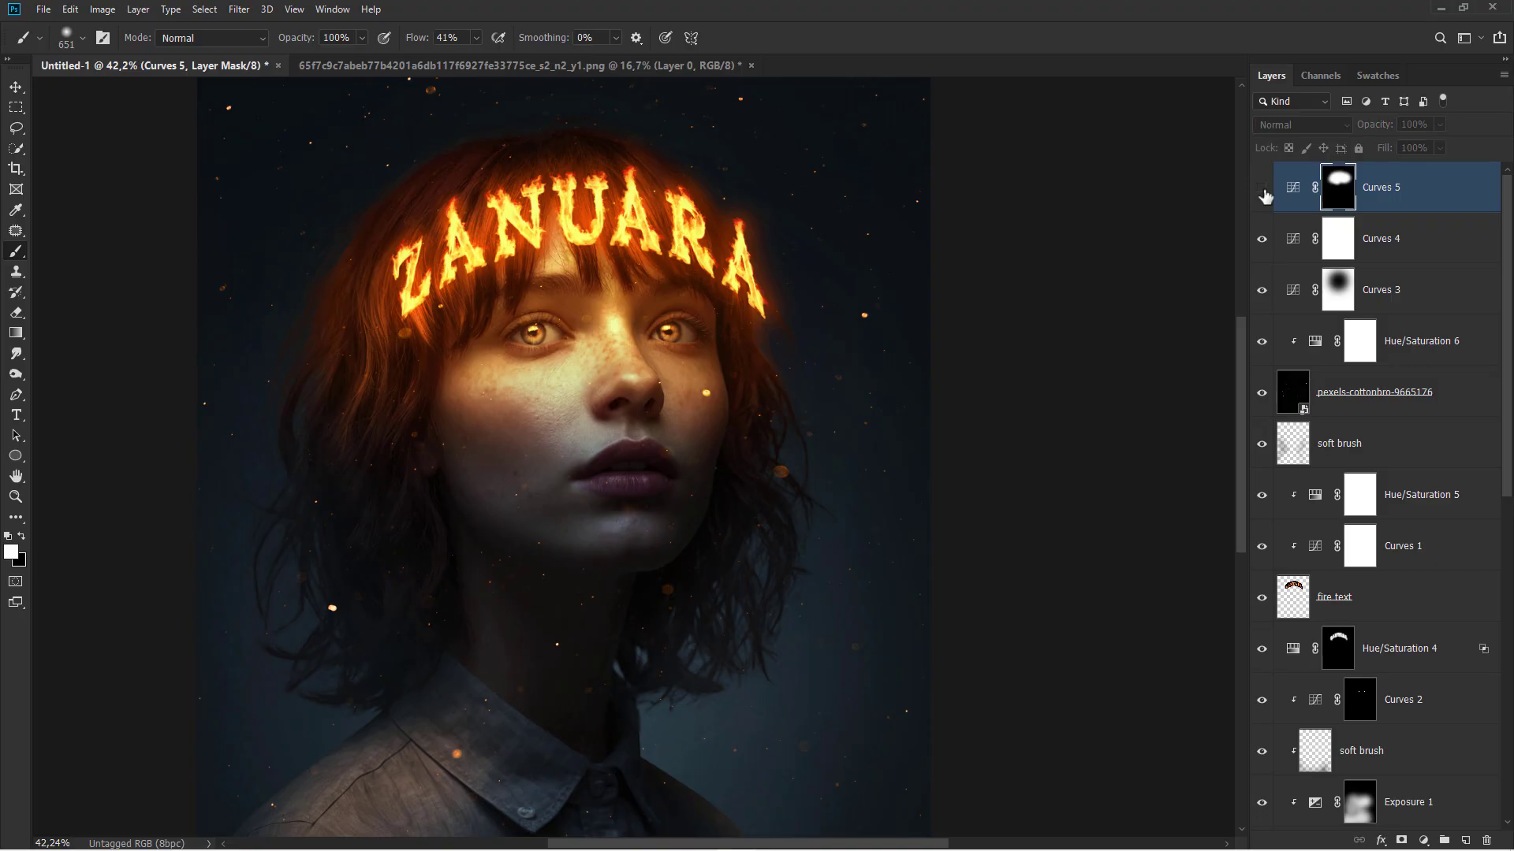
{"action": "left_click", "coordinate": [1261, 187]}
{"action": "key", "text": "ctrl+0"}
{"action": "key", "text": "v"}
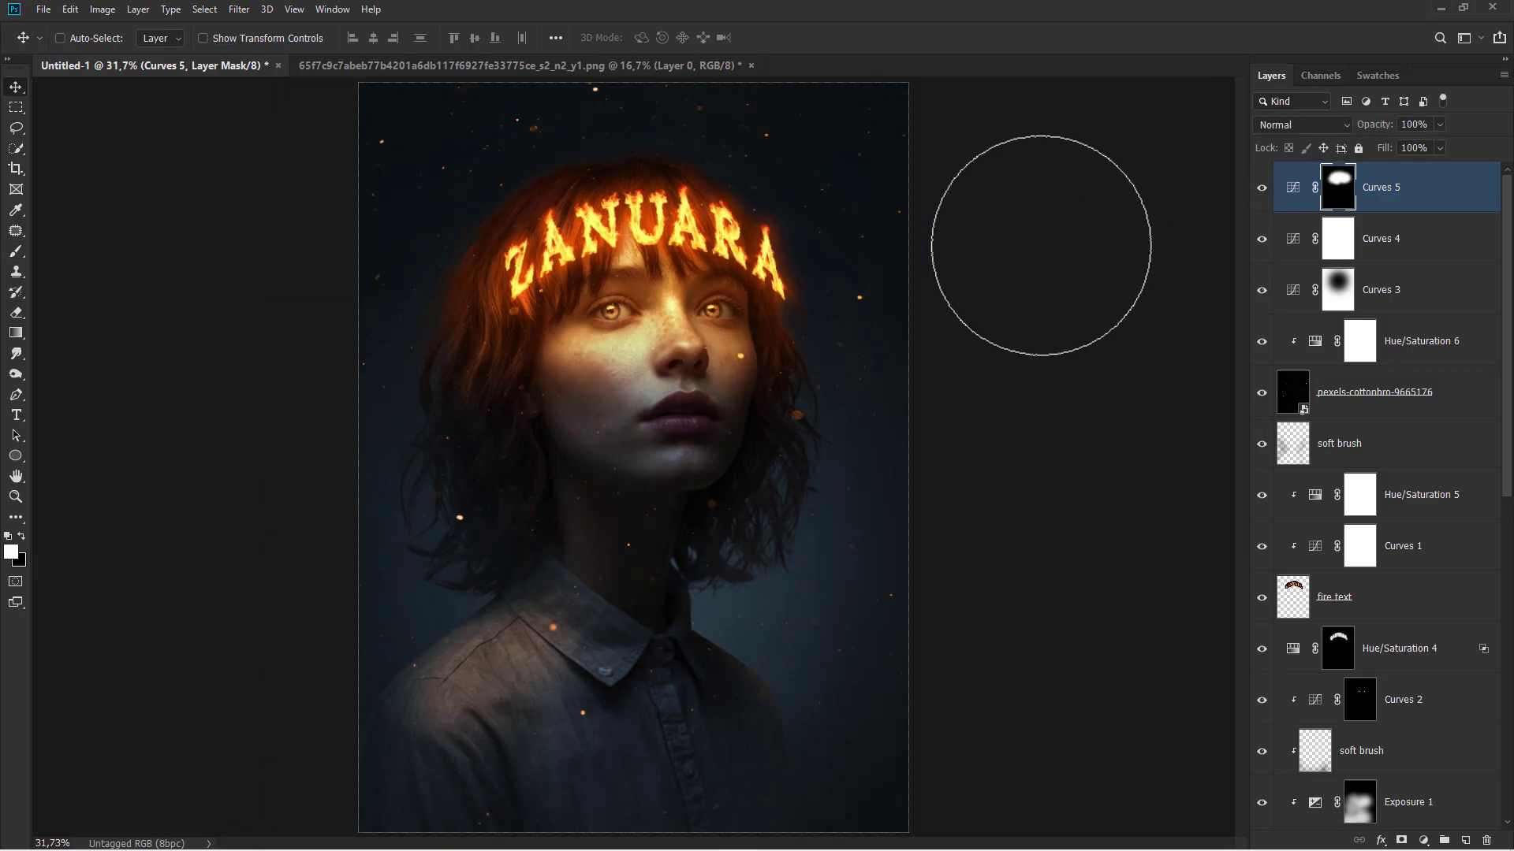
{"action": "left_click", "coordinate": [1430, 195]}
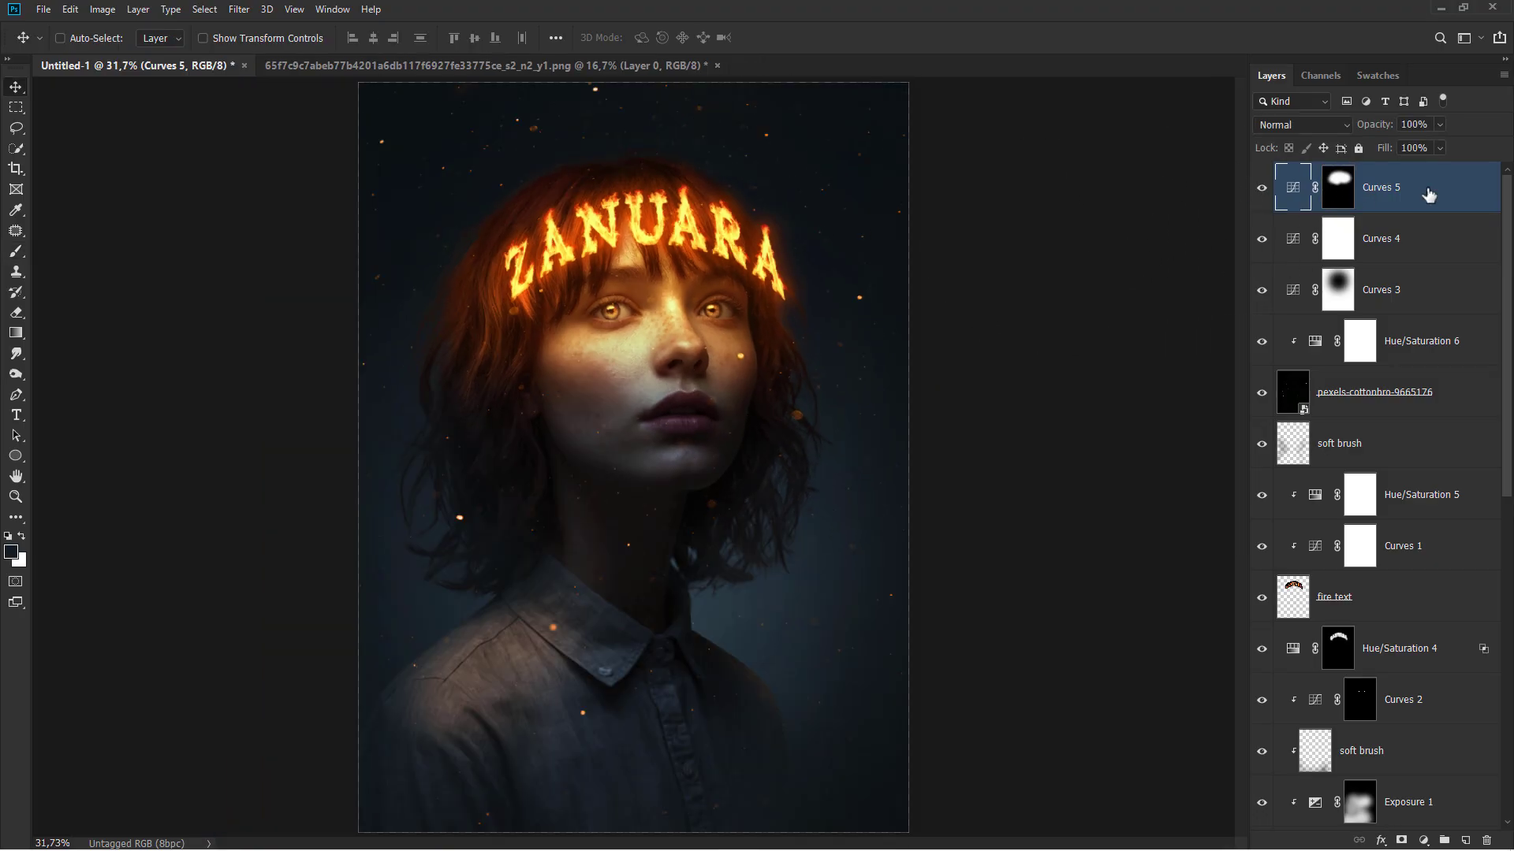